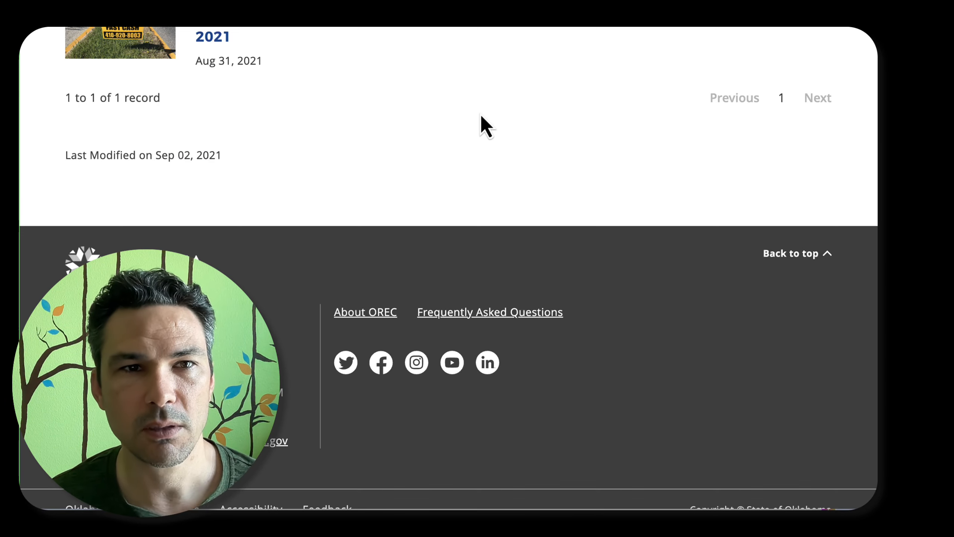
Go to the Oklahoma Real Estate Commission home page from its blog and copy the page's link
scroll(437, 114, up, 10)
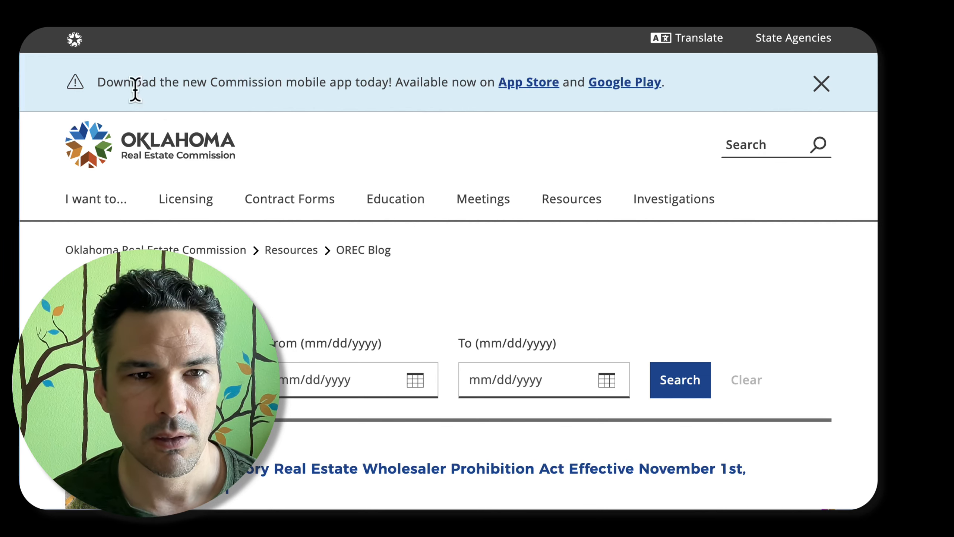
click(147, 145)
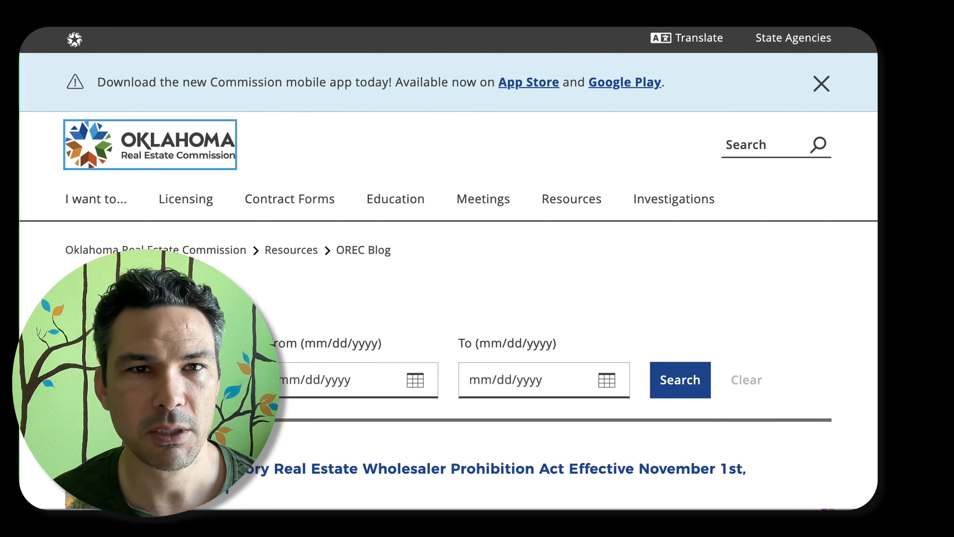
right_click(260, 22)
click(296, 119)
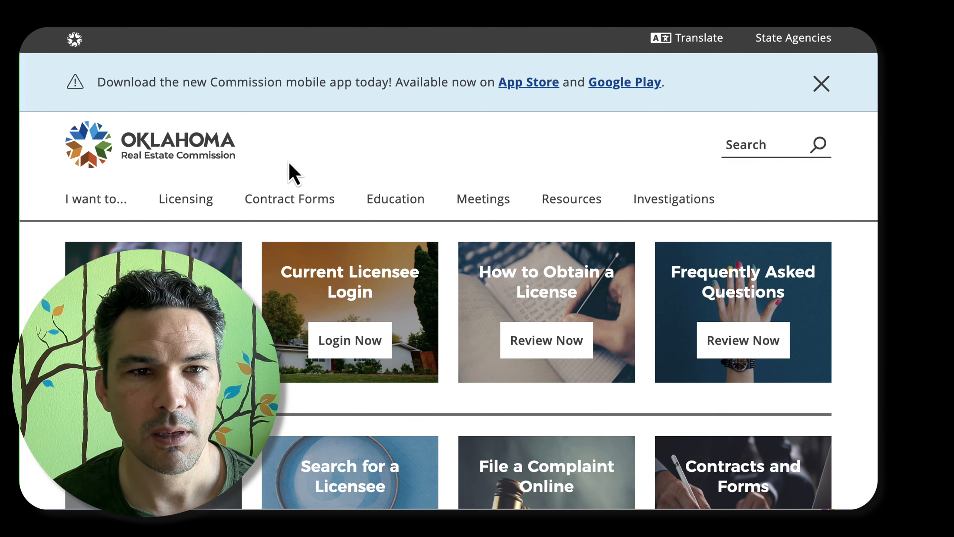
Open the How to Obtain a License page and copy its link
mouse_move(418, 215)
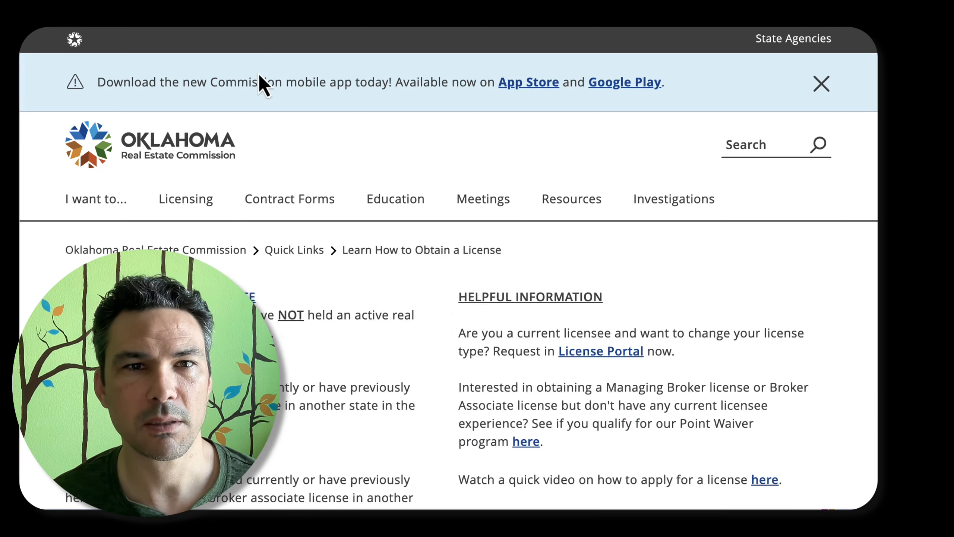
right_click(240, 26)
click(277, 105)
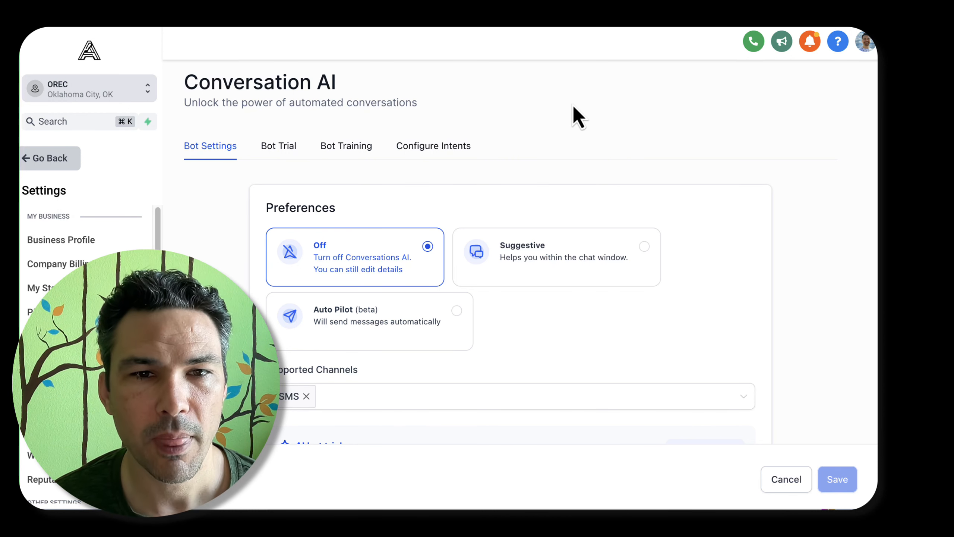
In the Conversation AI bot settings, replace SMS with Live Chat as the supported channel
scroll(573, 105, down, 2)
scroll(583, 131, down, 4)
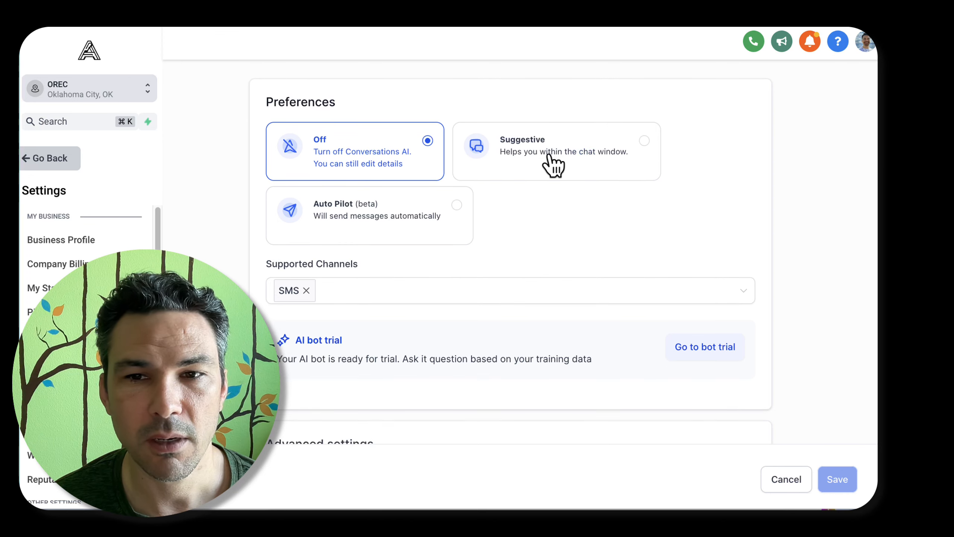
click(306, 290)
click(305, 297)
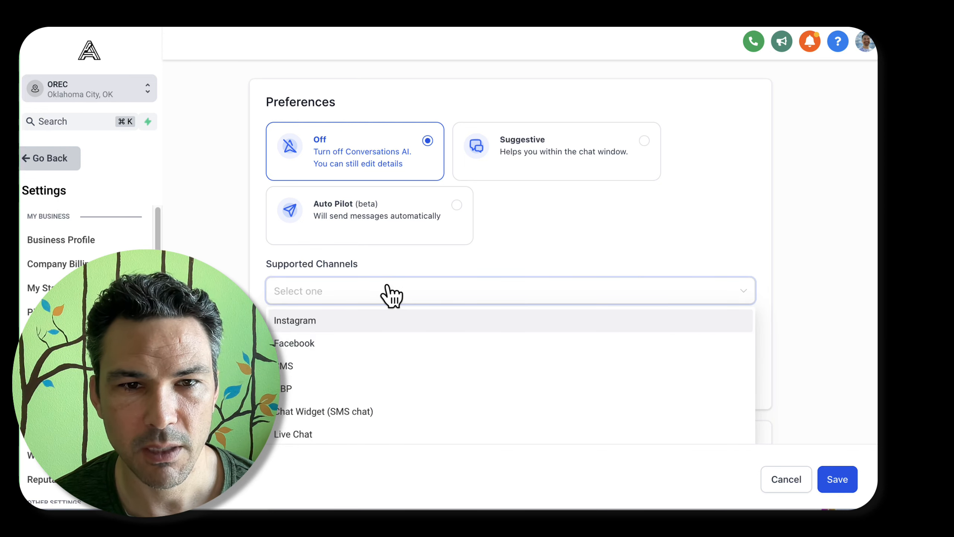
scroll(278, 327, down, 4)
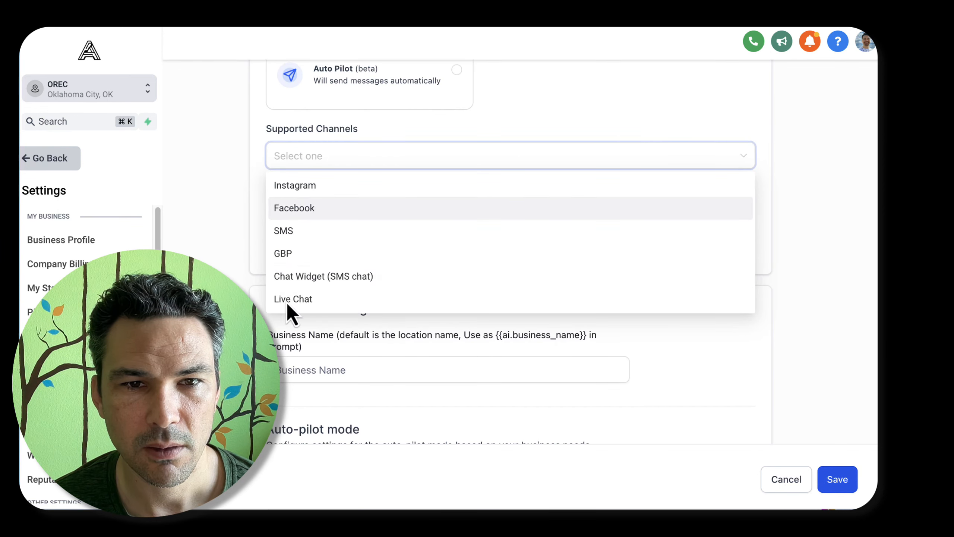
click(322, 301)
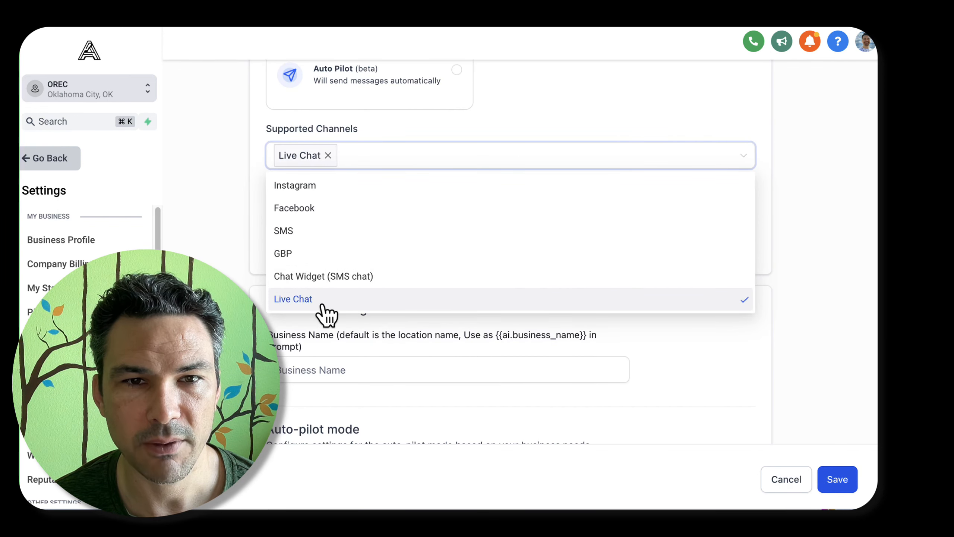
Set the auto-pilot wait time before responding to 30 seconds
scroll(456, 323, down, 5)
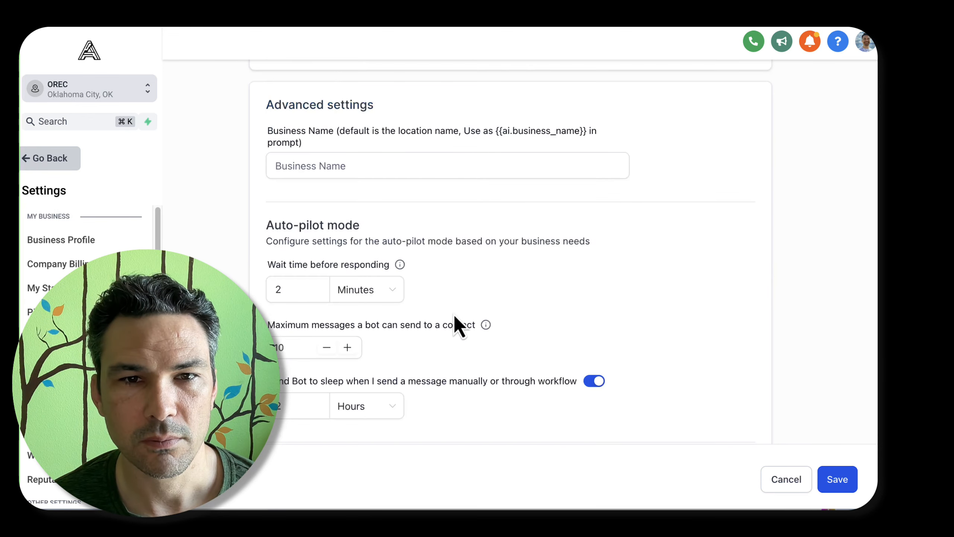
click(334, 165)
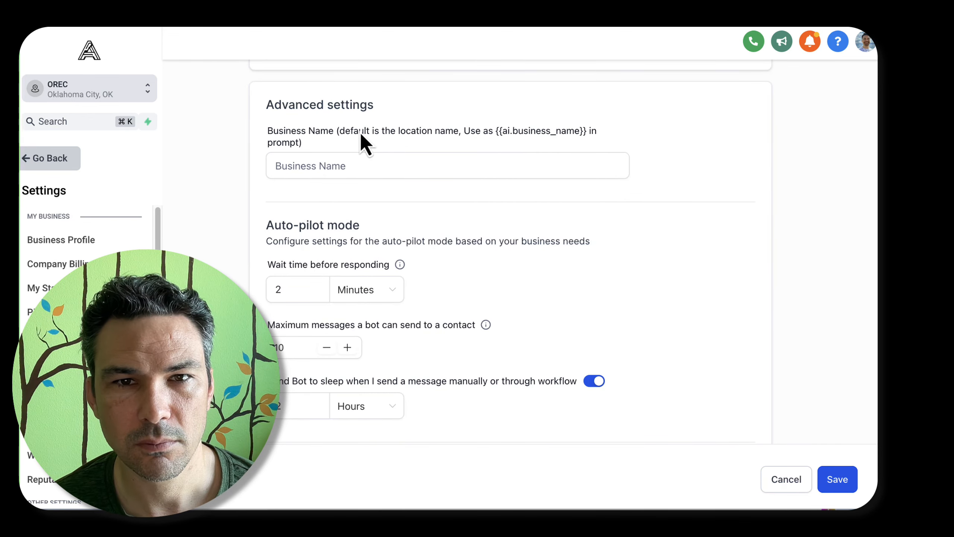
mouse_move(399, 265)
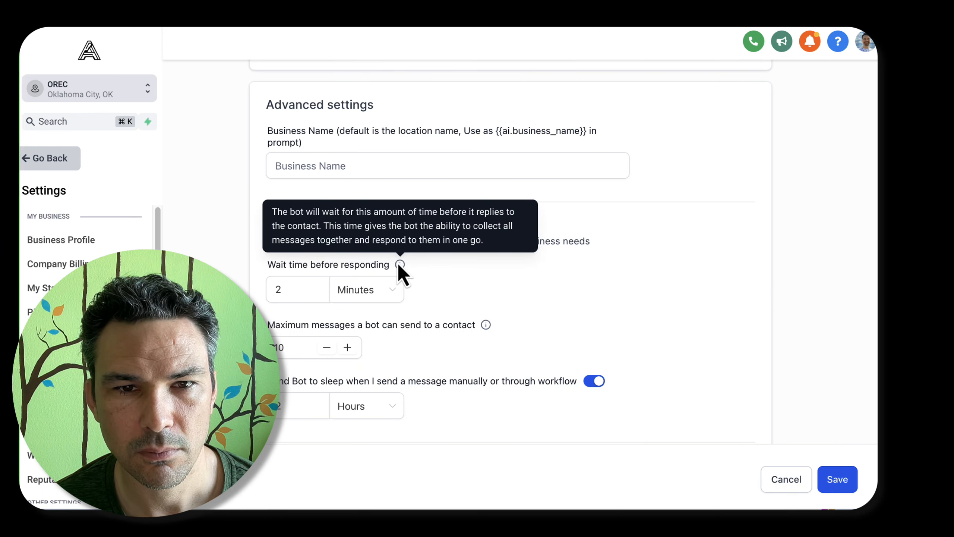
double_click(297, 289)
text(1)
click(374, 295)
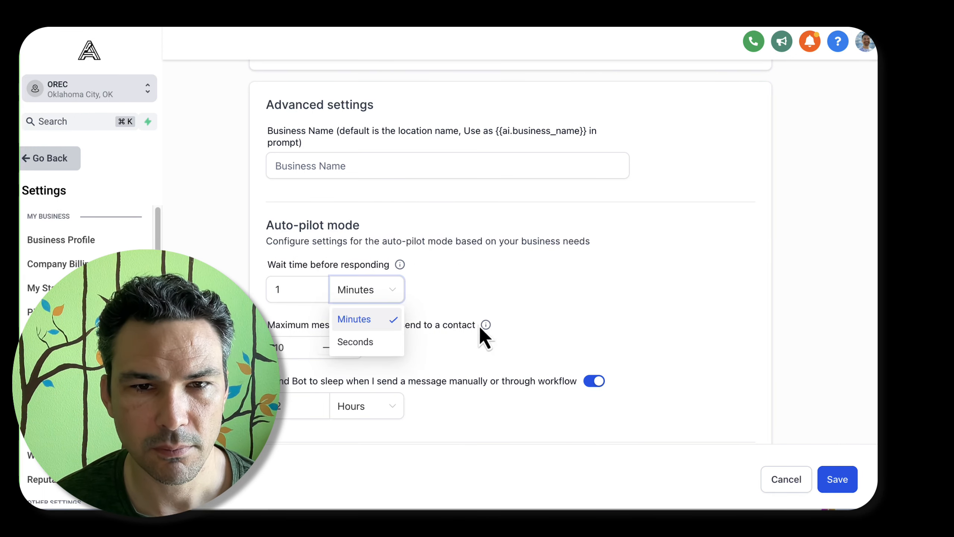
click(354, 341)
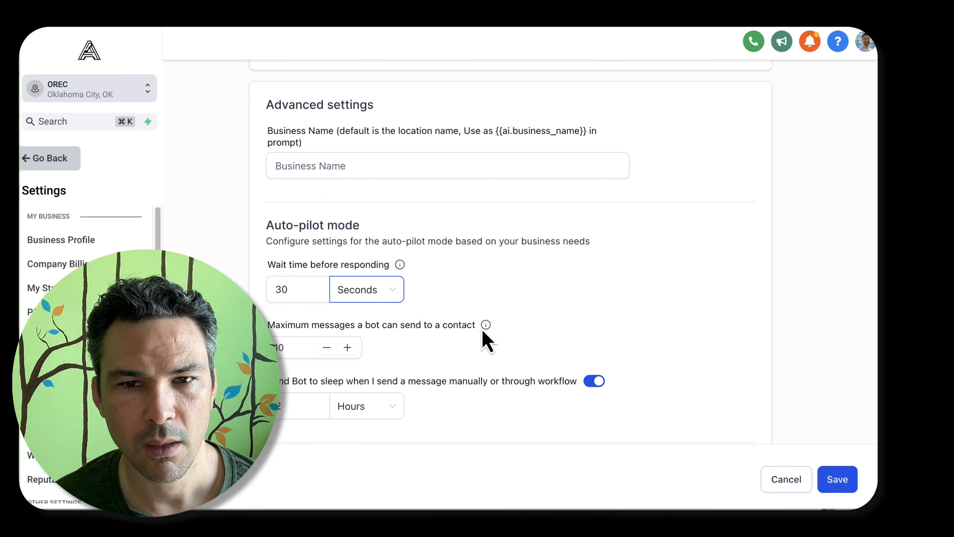
Raise the maximum number of messages the bot can send to a contact to 25
mouse_move(483, 330)
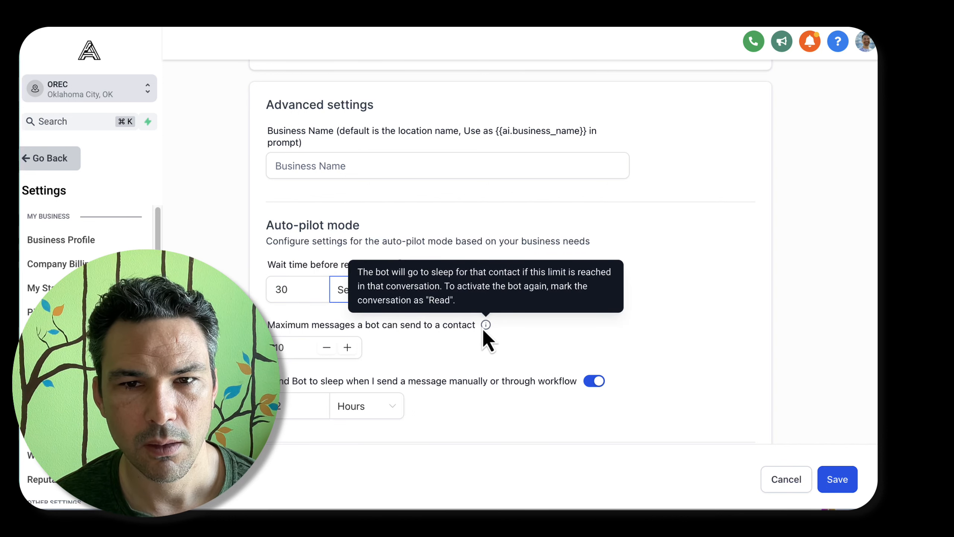
click(294, 342)
text(0)
key(BackSpace)
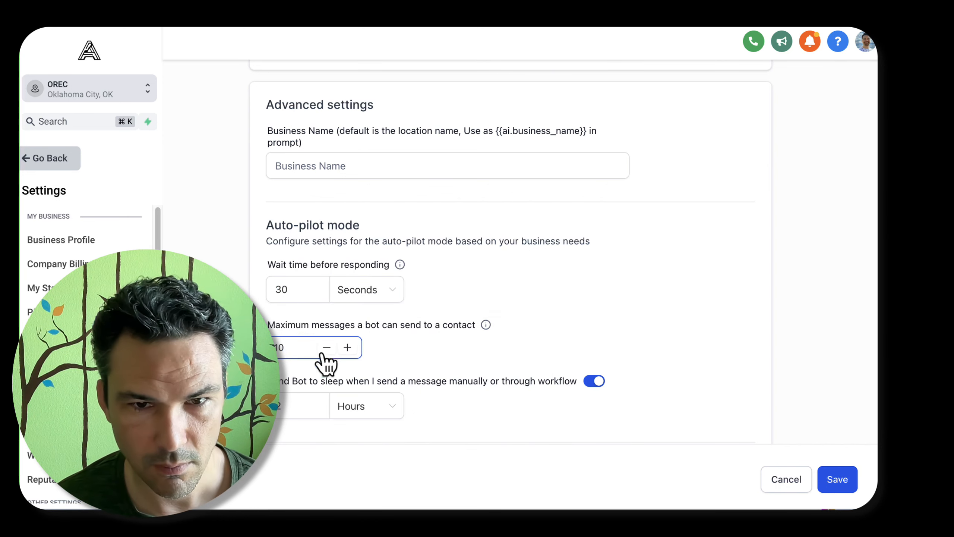
click(346, 347)
click(346, 348)
click(346, 347)
click(346, 347)
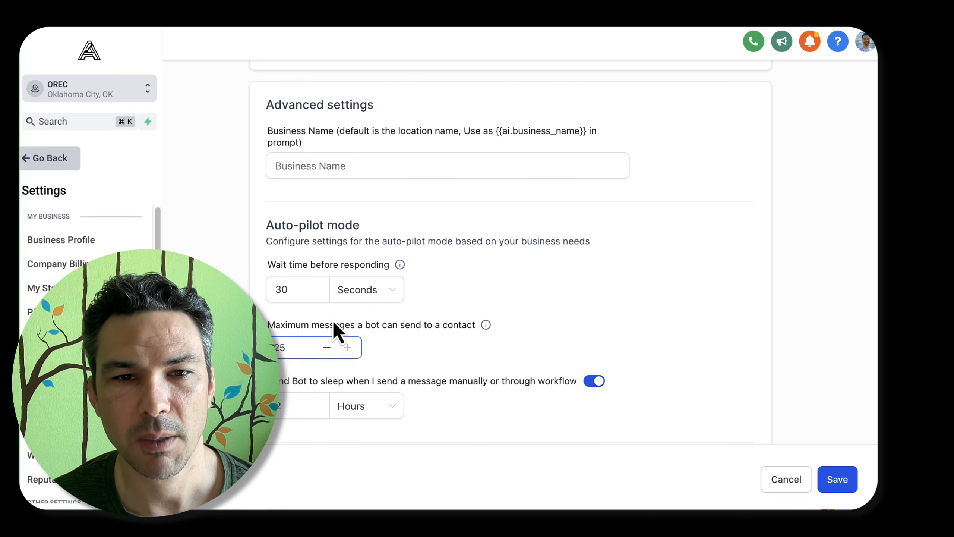
mouse_move(487, 326)
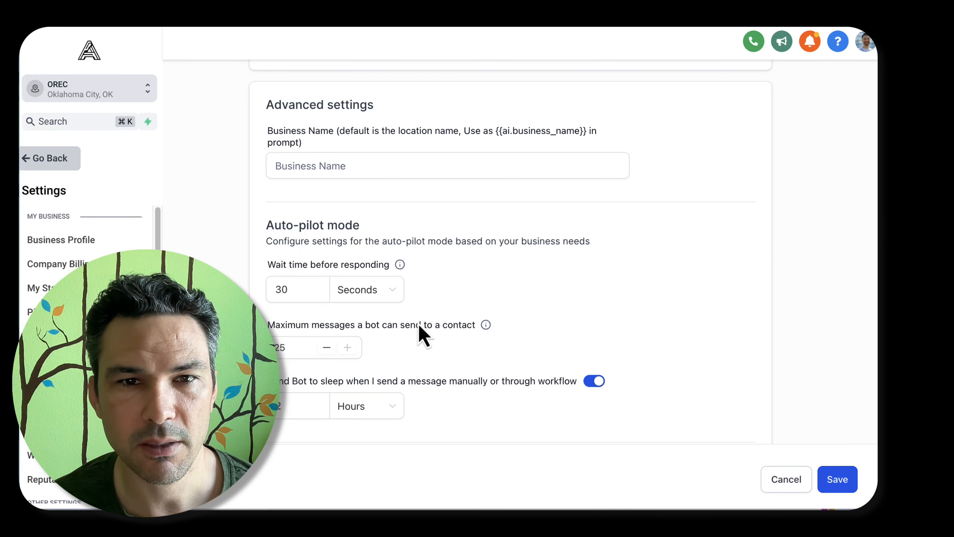
Set the bot to sleep for 5 minutes when a message is sent manually or through a workflow
scroll(502, 322, down, 3)
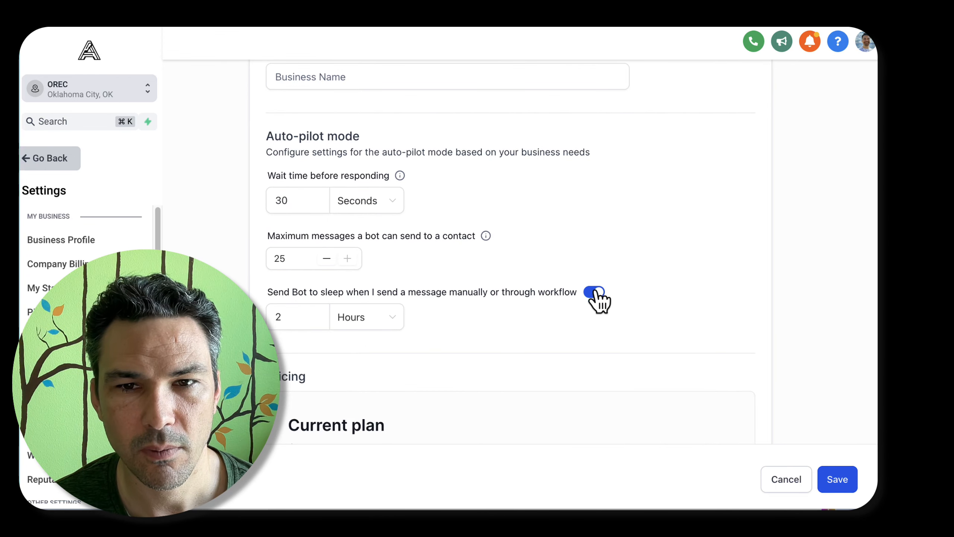
click(366, 318)
click(411, 312)
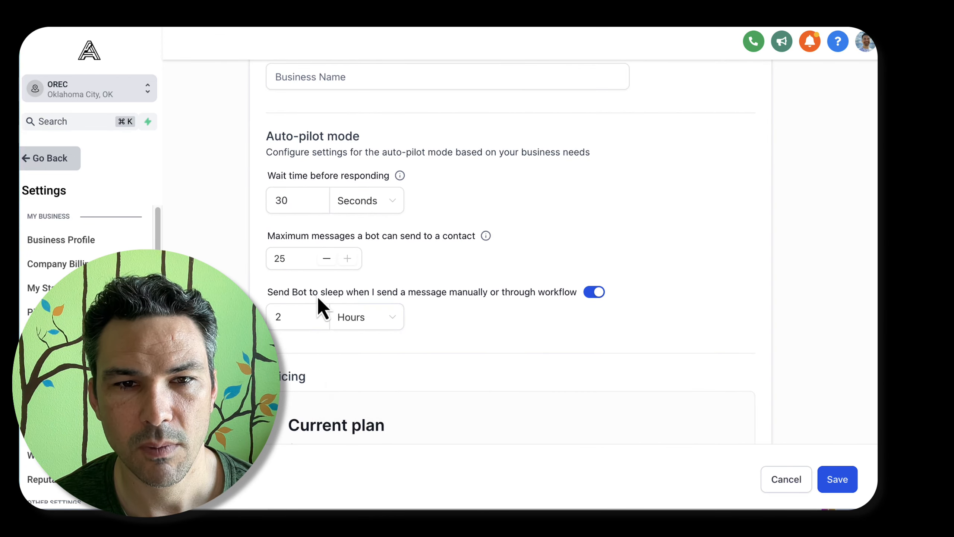
scroll(489, 297, down, 1)
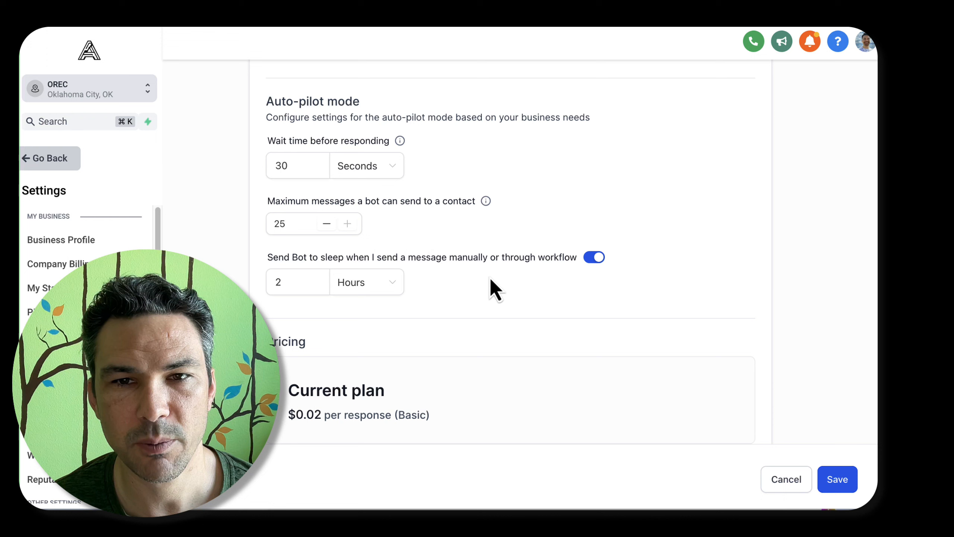
click(360, 293)
click(372, 333)
double_click(270, 279)
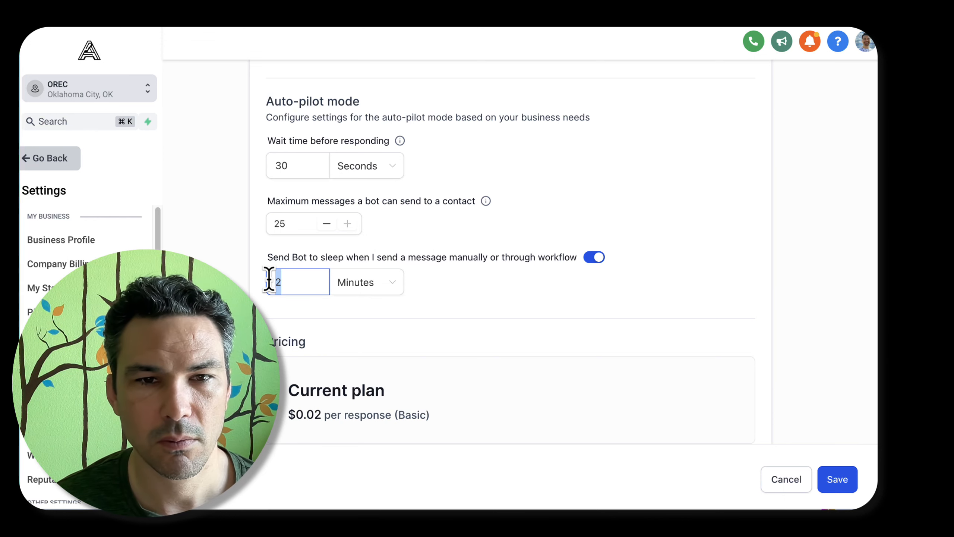
text(10)
scroll(491, 284, down, 4)
double_click(255, 150)
text(5)
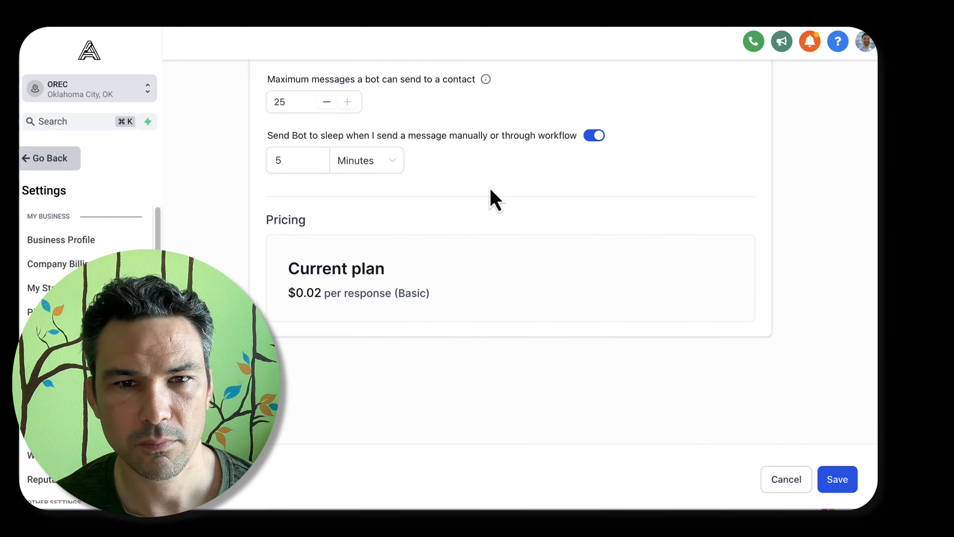
Return to the bot preferences and calculate 1000*.02 in the desktop launcher to estimate the cost of 1,000 responses
scroll(489, 188, up, 1)
drag(279, 338, 523, 338)
click(523, 338)
scroll(523, 338, up, 10)
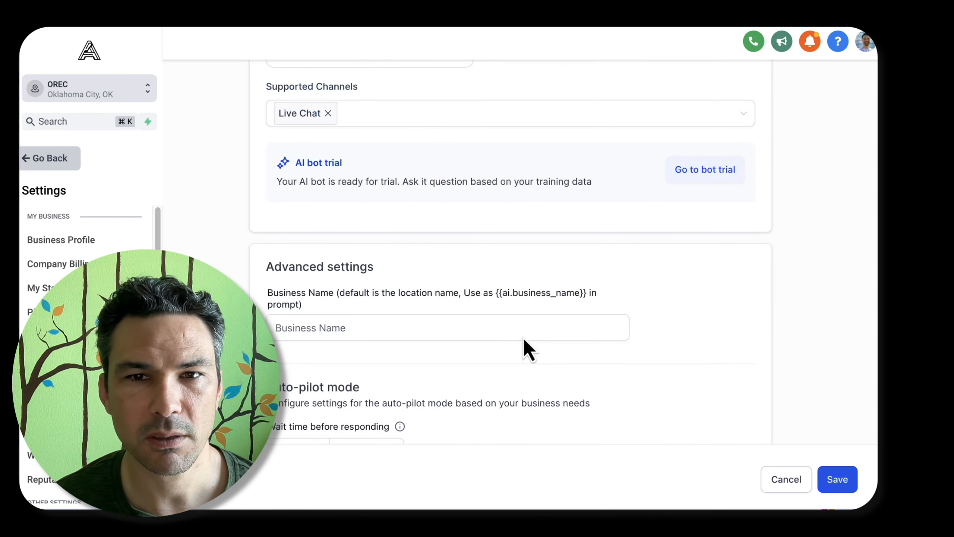
click(522, 335)
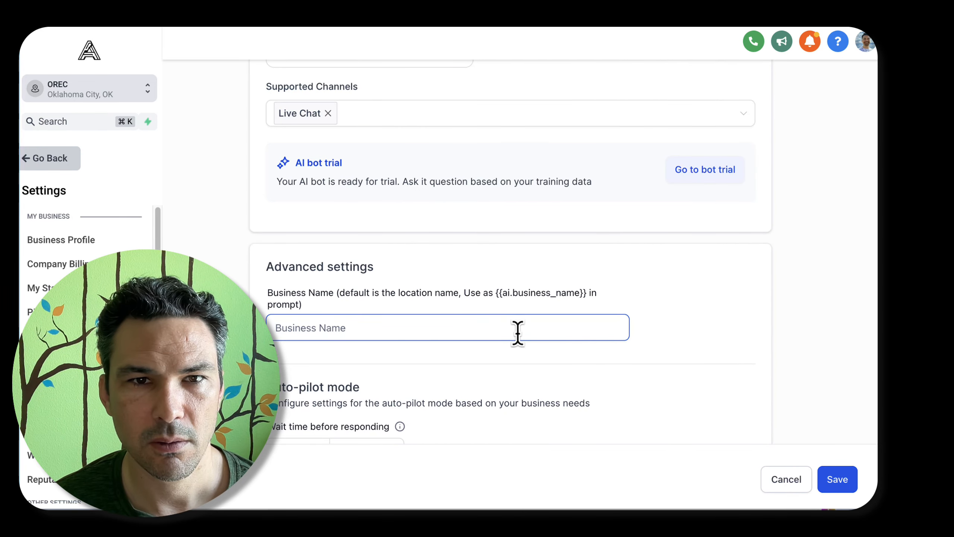
scroll(518, 333, up, 5)
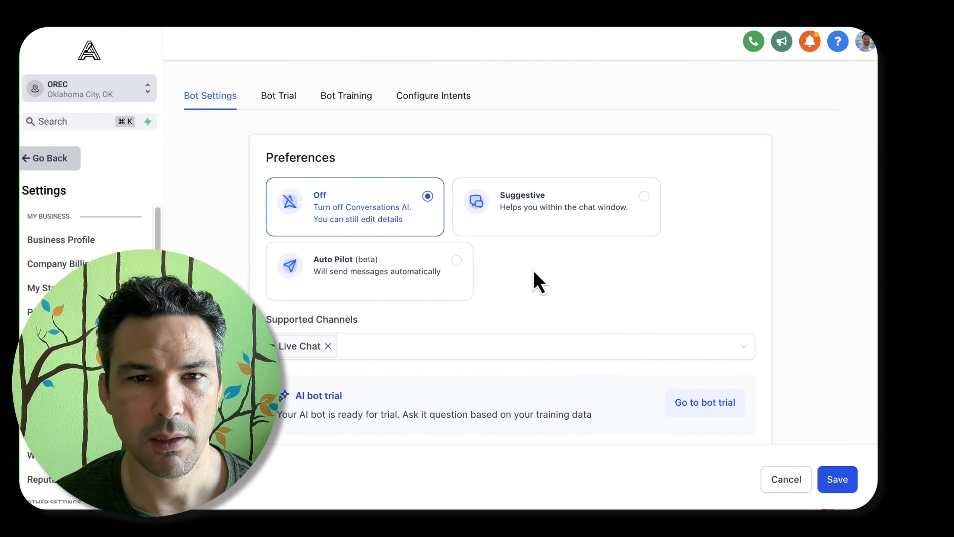
key(alt+space)
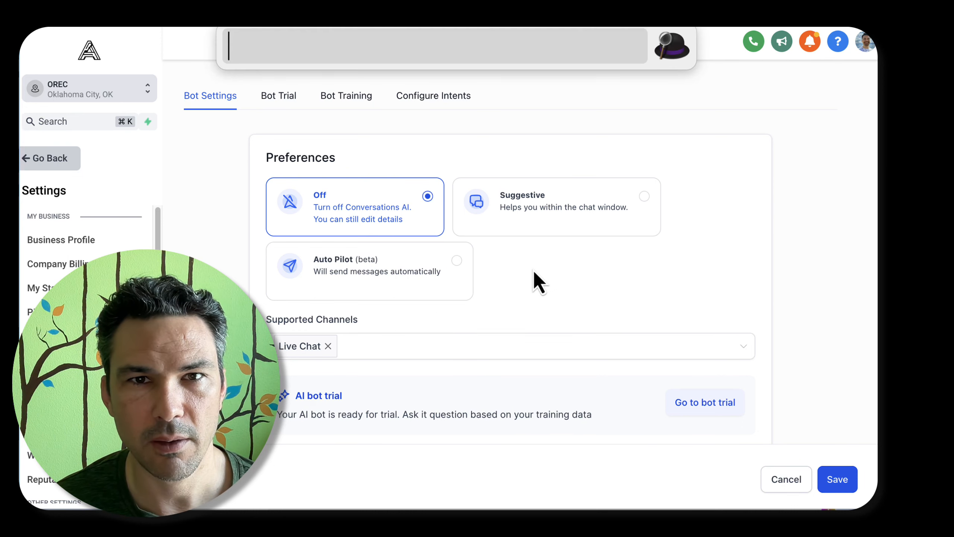
text(1000*.02)
key(Return)
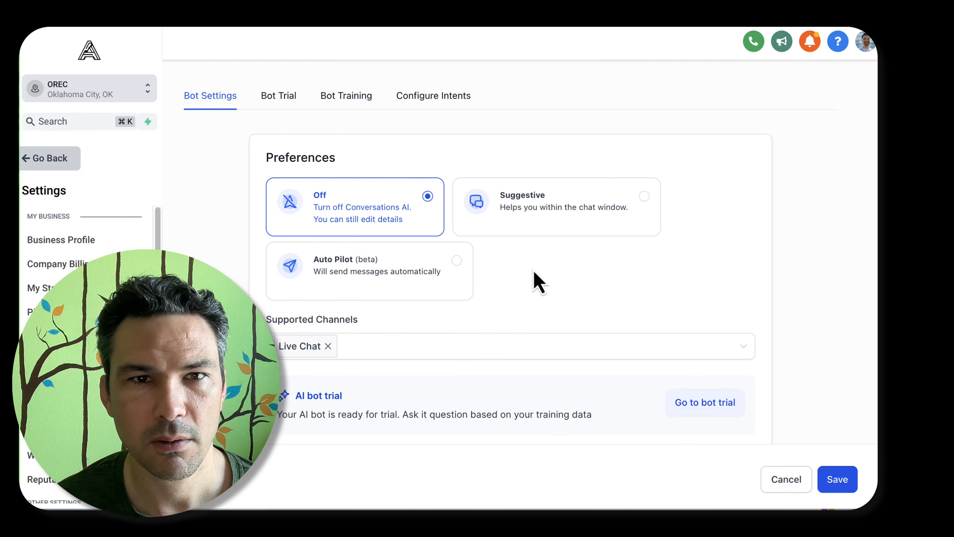
Switch the bot's preference to Auto Pilot (beta) so it sends messages automatically
scroll(538, 282, down, 1)
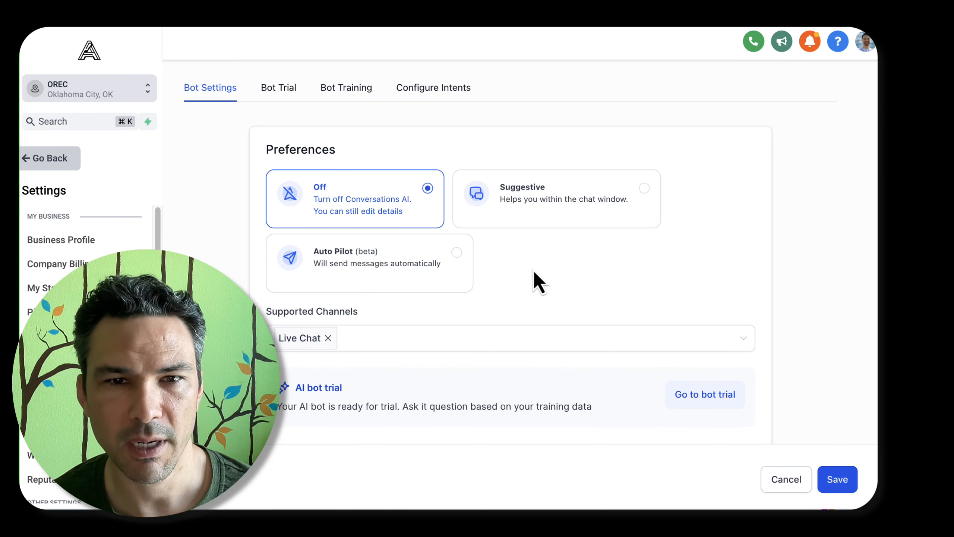
click(454, 257)
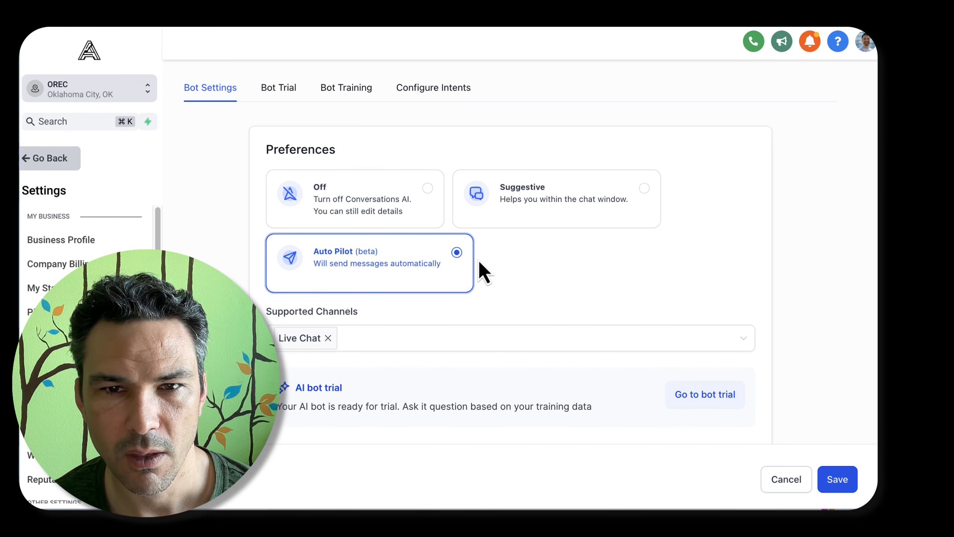
Enter "Oklahoma Real Estate Commission" as the business name in the advanced settings
scroll(501, 264, down, 4)
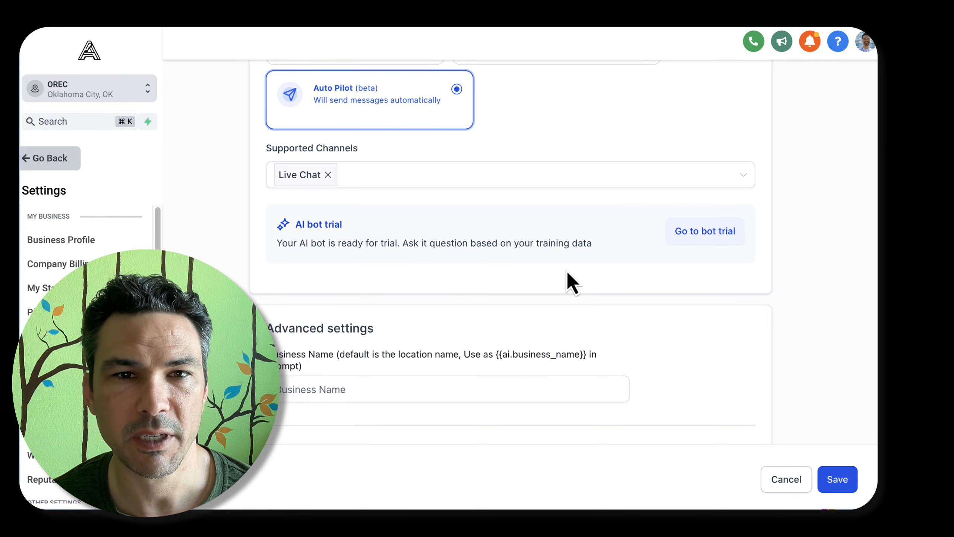
scroll(671, 251, down, 5)
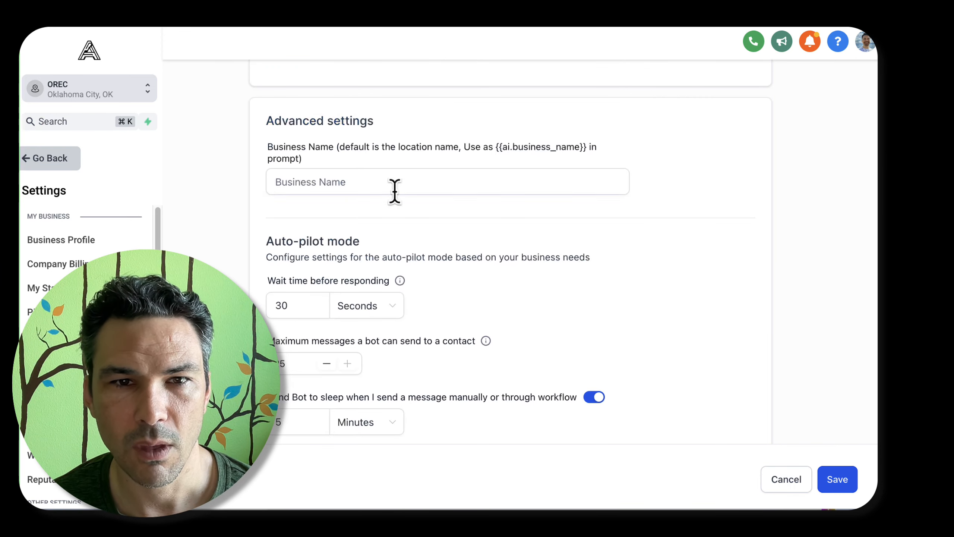
click(396, 186)
drag(359, 147, 462, 139)
click(462, 138)
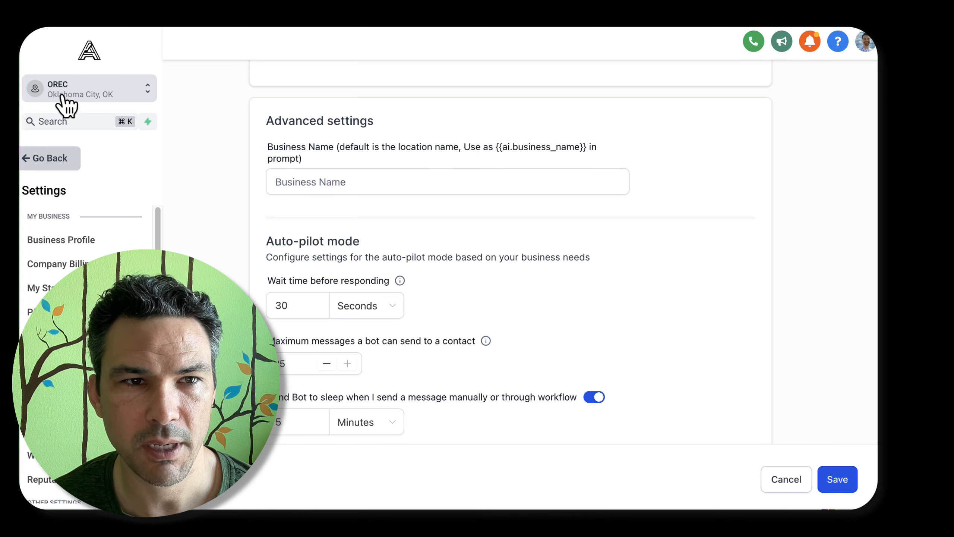
click(462, 183)
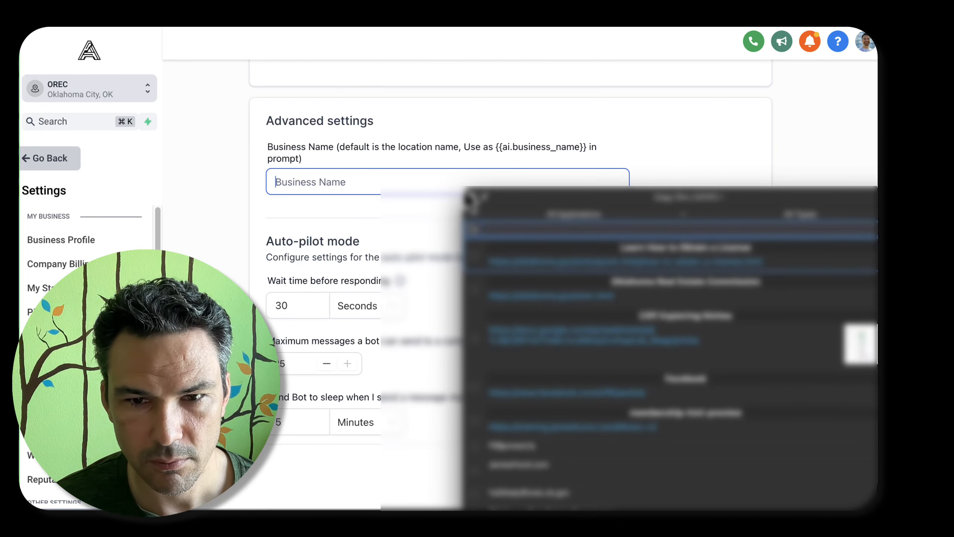
text(Oklahoma Real Estate Commission)
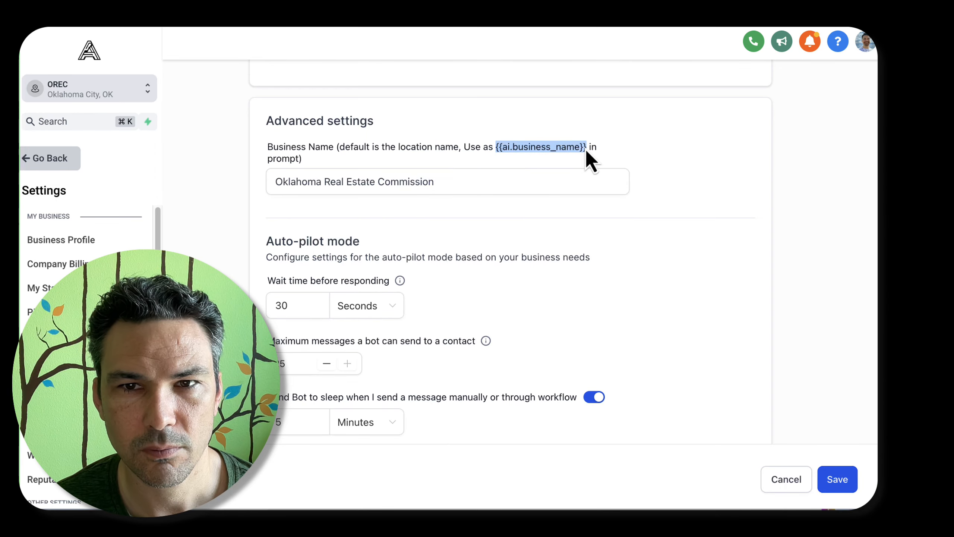
Save the bot settings and select General Question as the chatbot's intent in the bot trial
click(845, 478)
scroll(726, 375, down, 6)
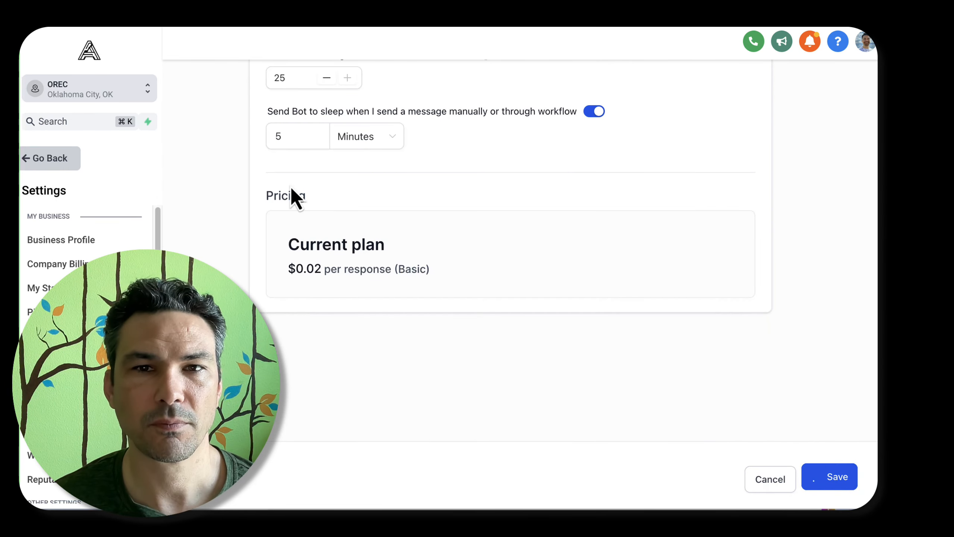
click(280, 147)
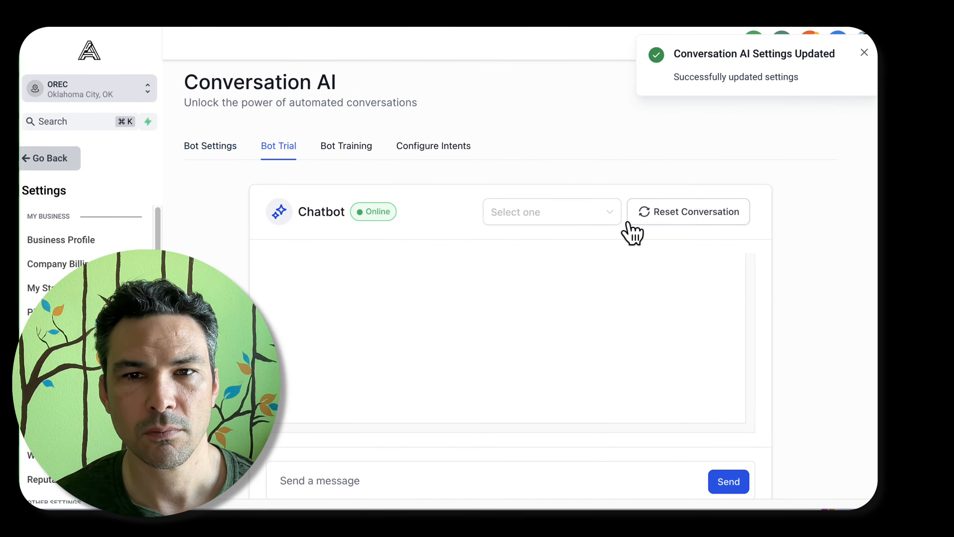
click(555, 218)
click(558, 239)
scroll(361, 378, down, 3)
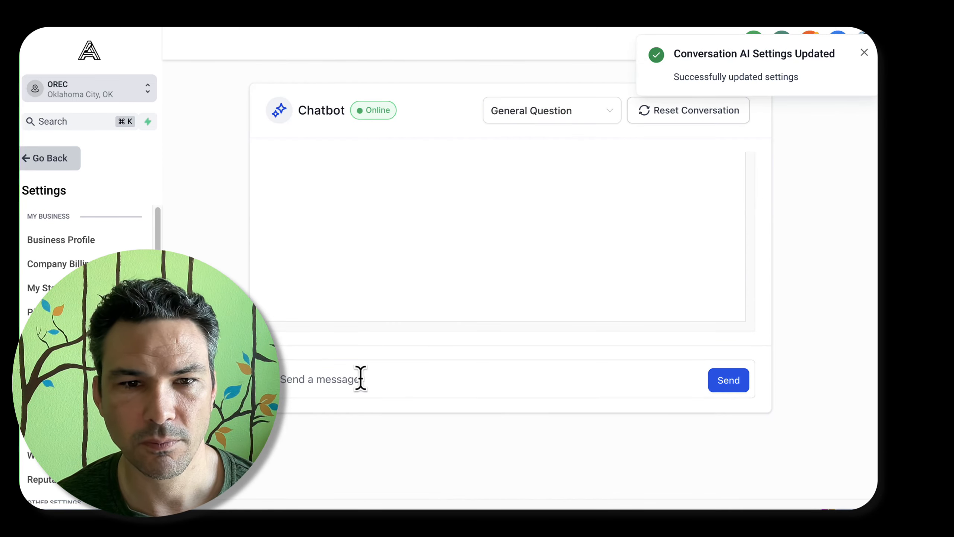
Review the bot settings, bot trial and intent configuration pages, and return to bot training
scroll(374, 251, up, 3)
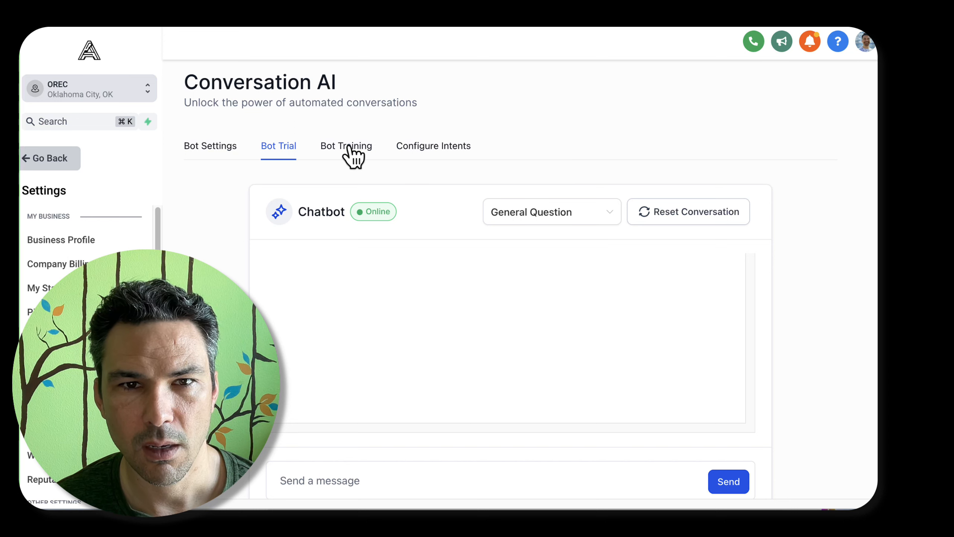
click(226, 148)
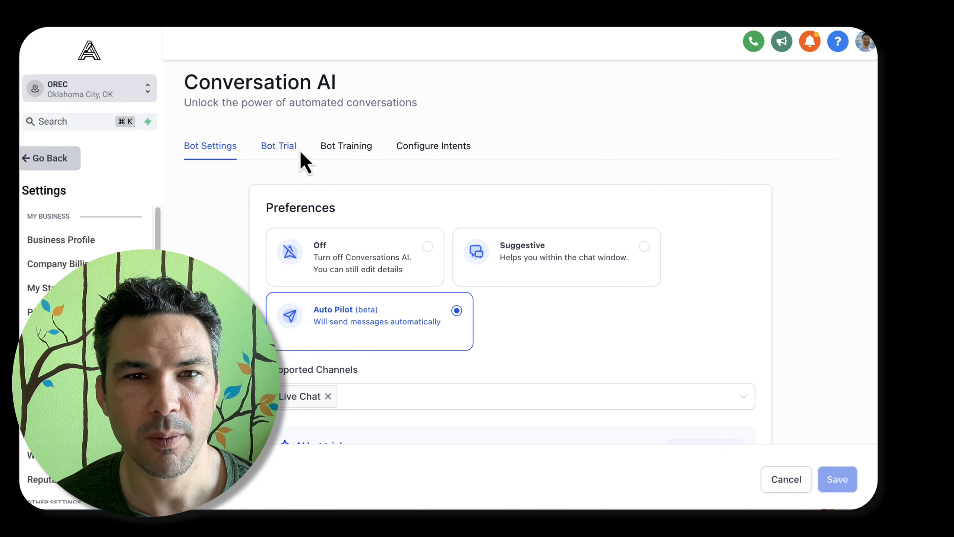
scroll(663, 263, down, 10)
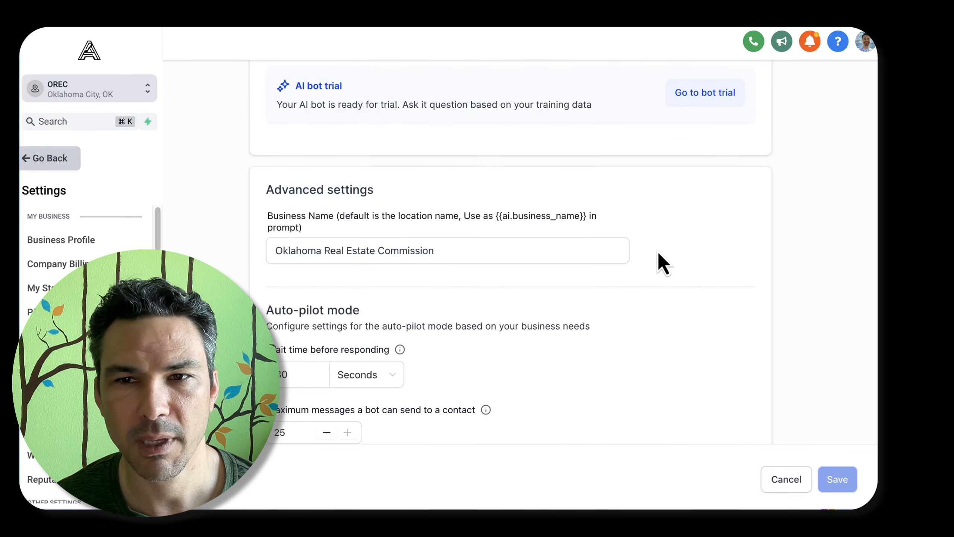
click(709, 99)
scroll(387, 175, up, 3)
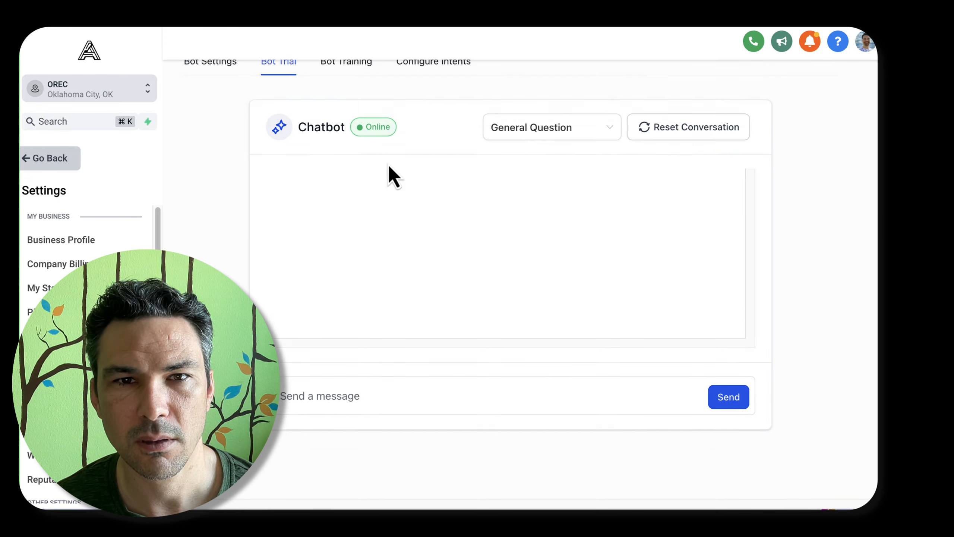
click(349, 150)
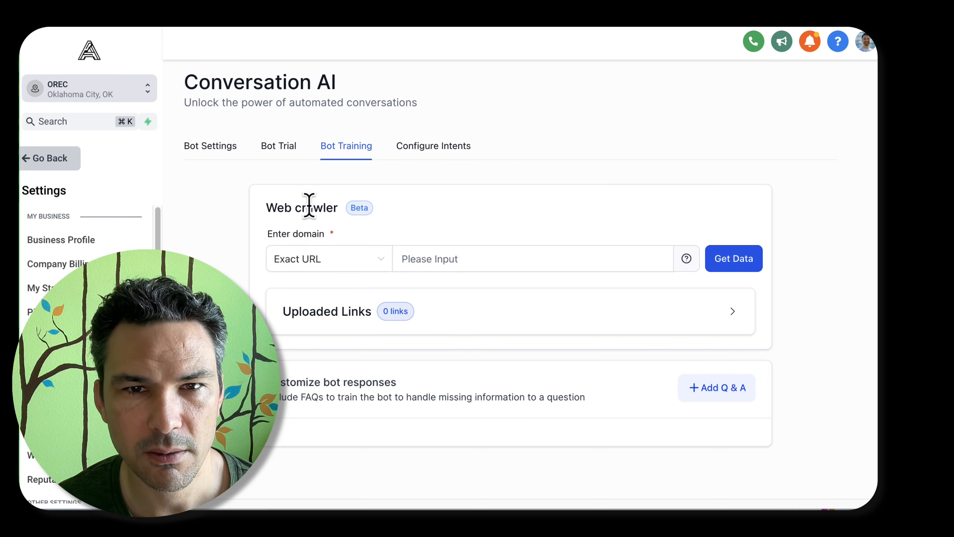
click(417, 150)
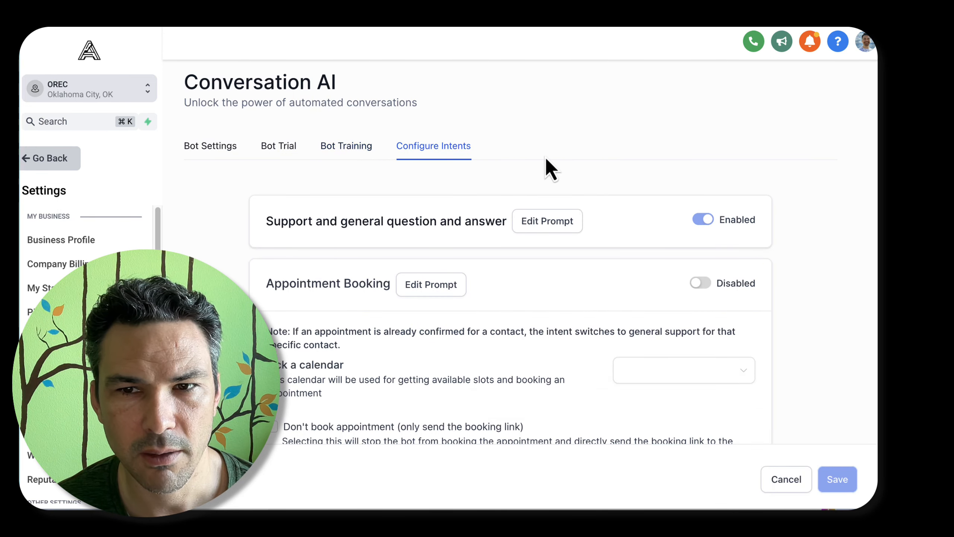
click(359, 150)
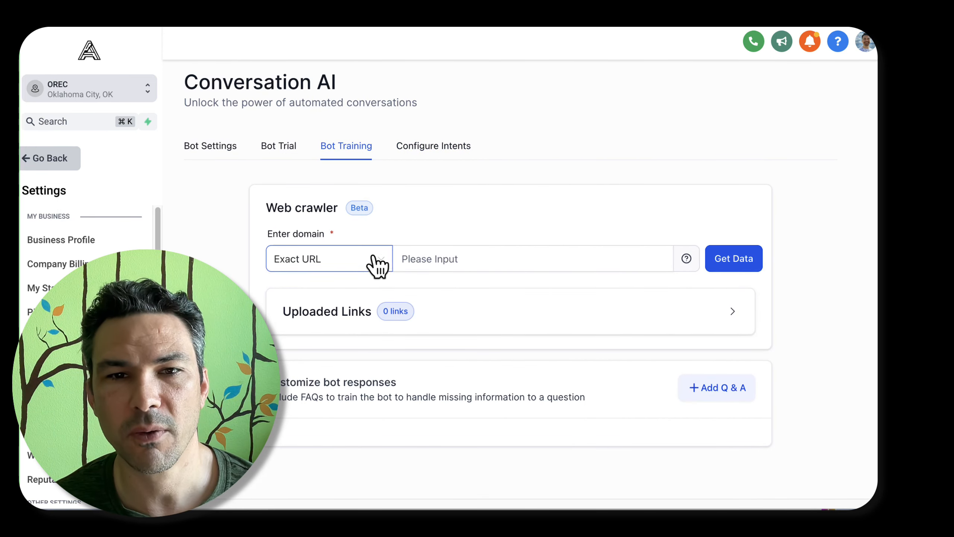
Expand the web crawler's uploaded links list and look through it
click(490, 330)
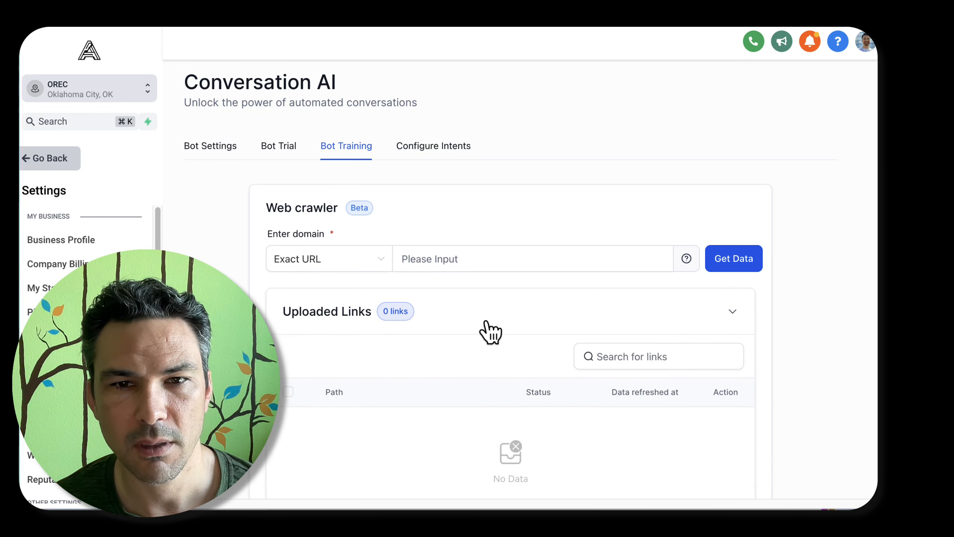
click(490, 330)
scroll(490, 330, down, 1)
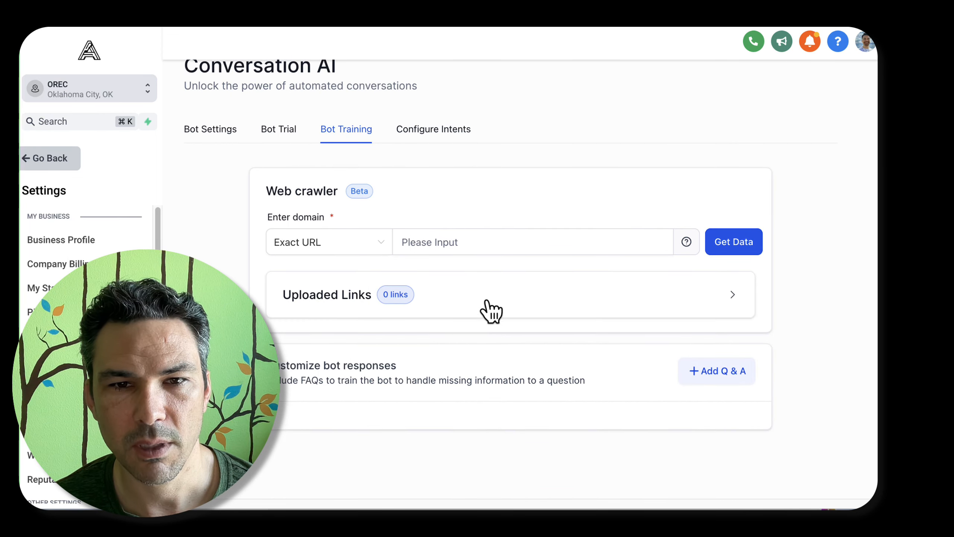
click(489, 310)
scroll(488, 312, down, 10)
scroll(488, 311, up, 12)
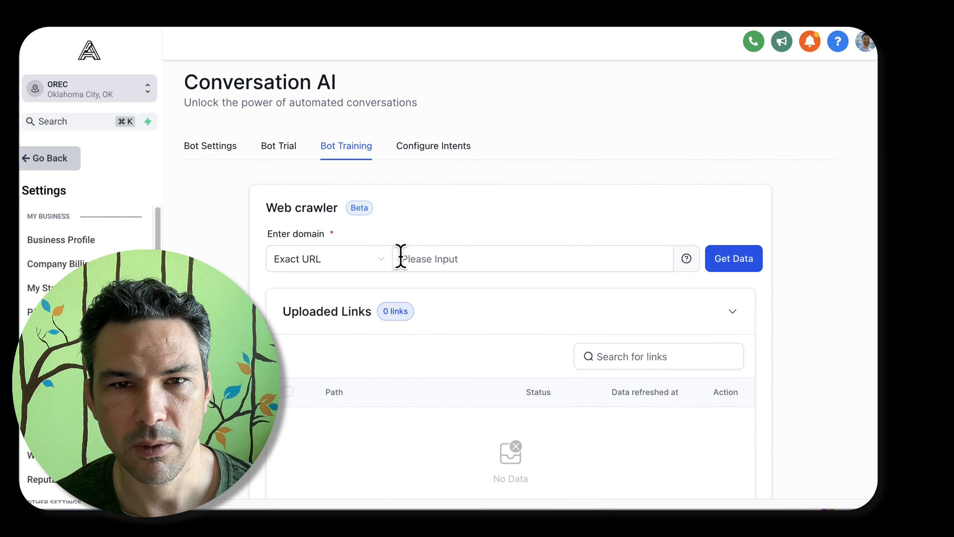
click(347, 267)
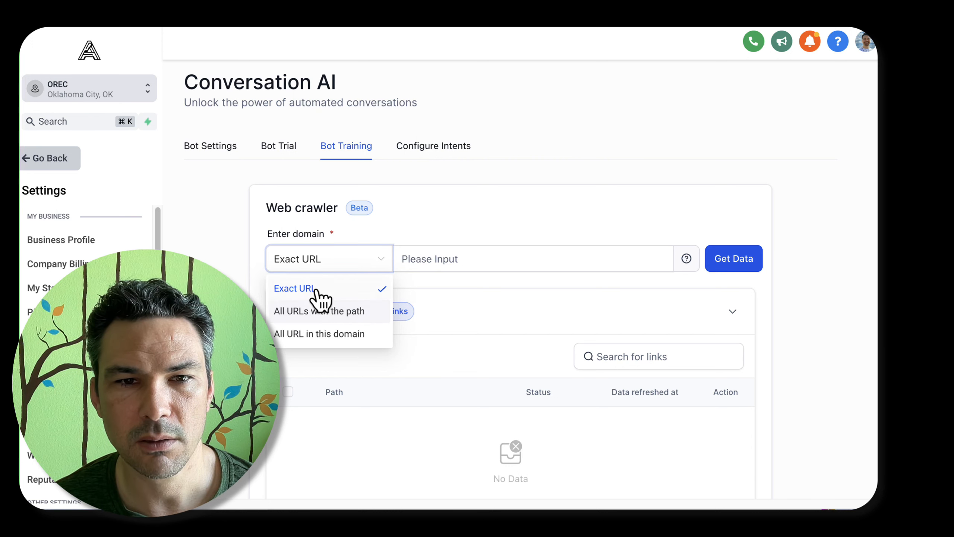
click(468, 254)
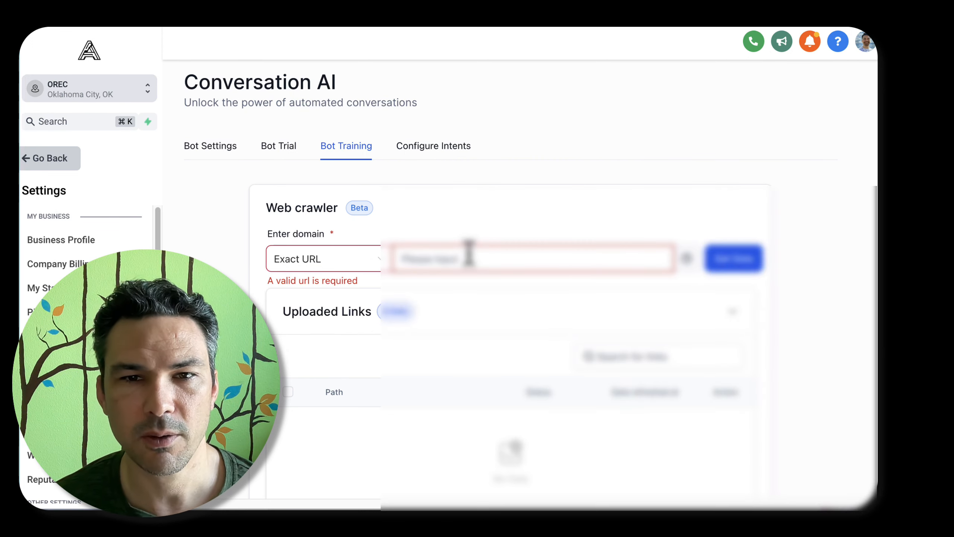
key(super+shift+v)
double_click(546, 353)
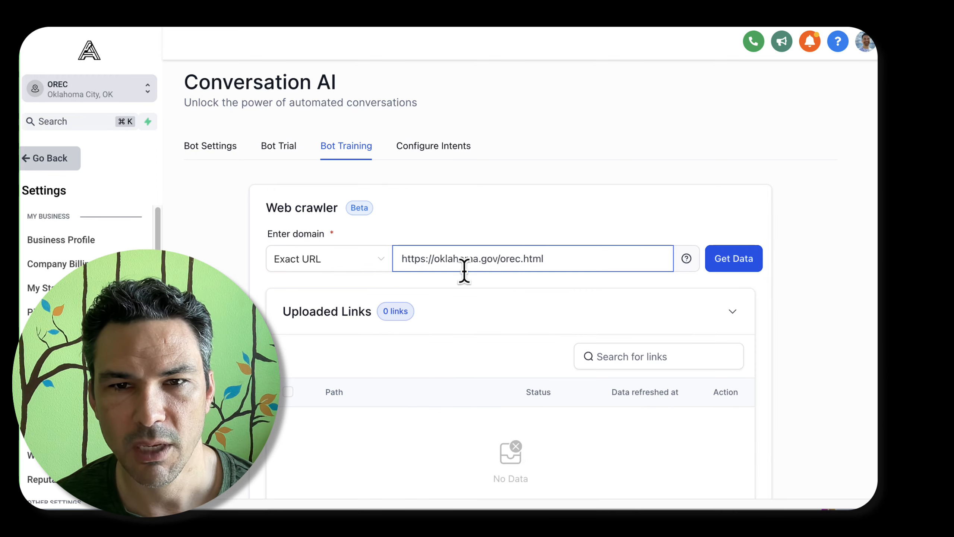
drag(521, 257, 573, 259)
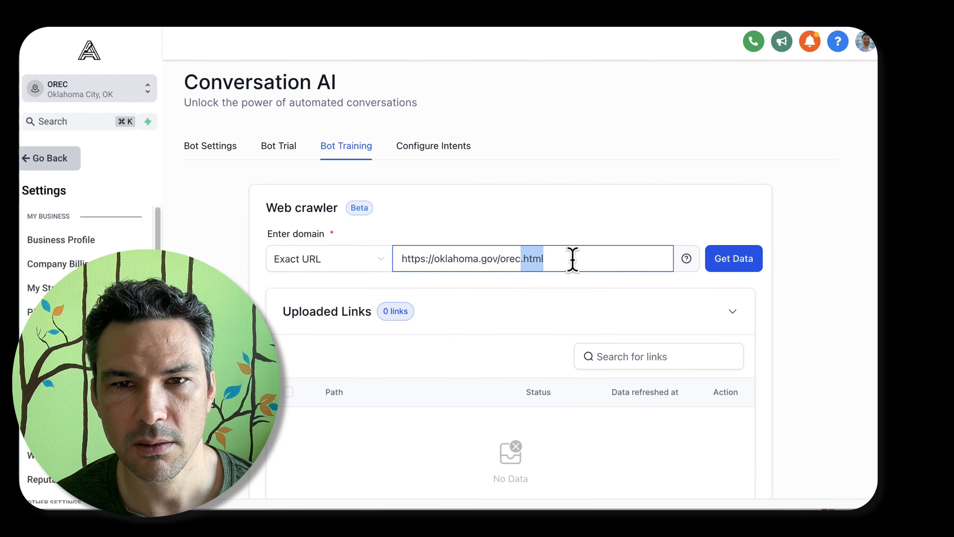
click(572, 260)
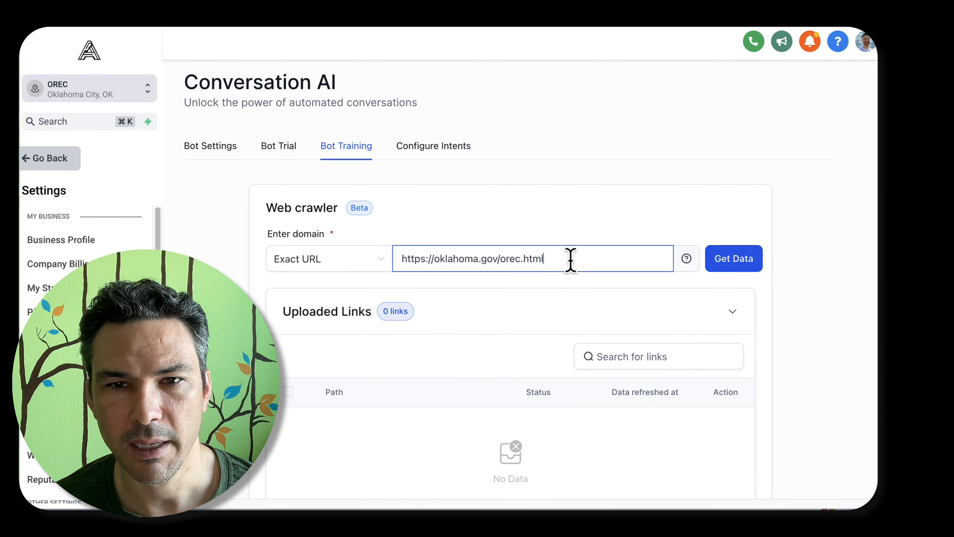
click(727, 266)
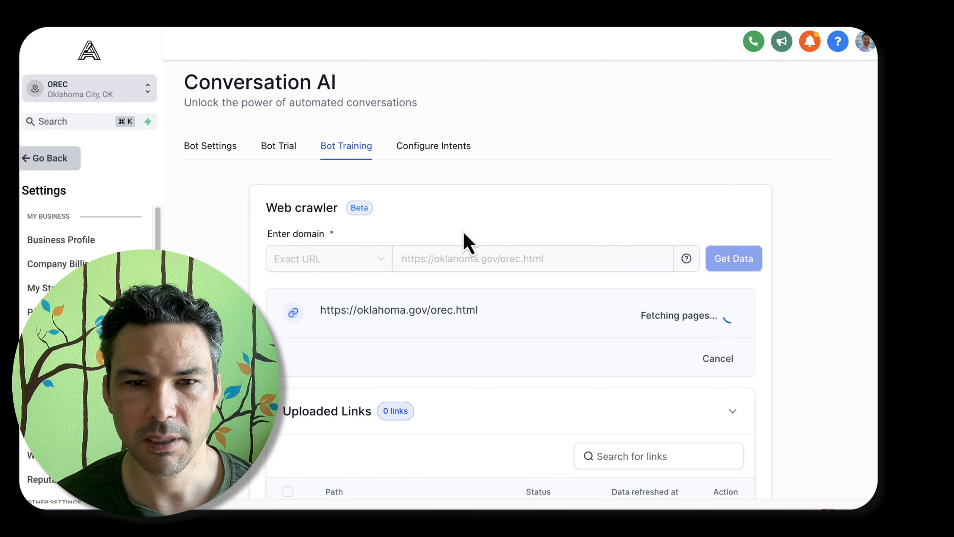
scroll(463, 232, down, 1)
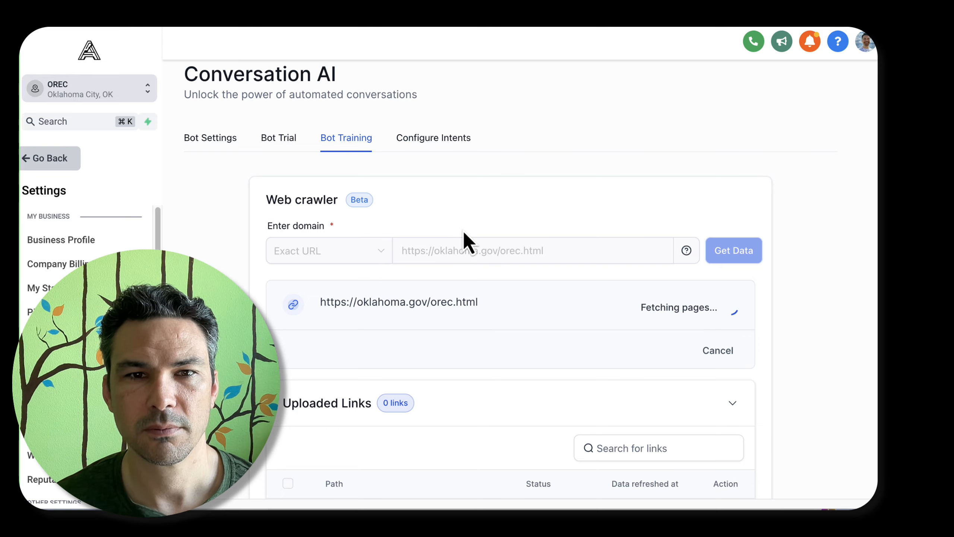
scroll(462, 229, down, 10)
scroll(462, 231, up, 10)
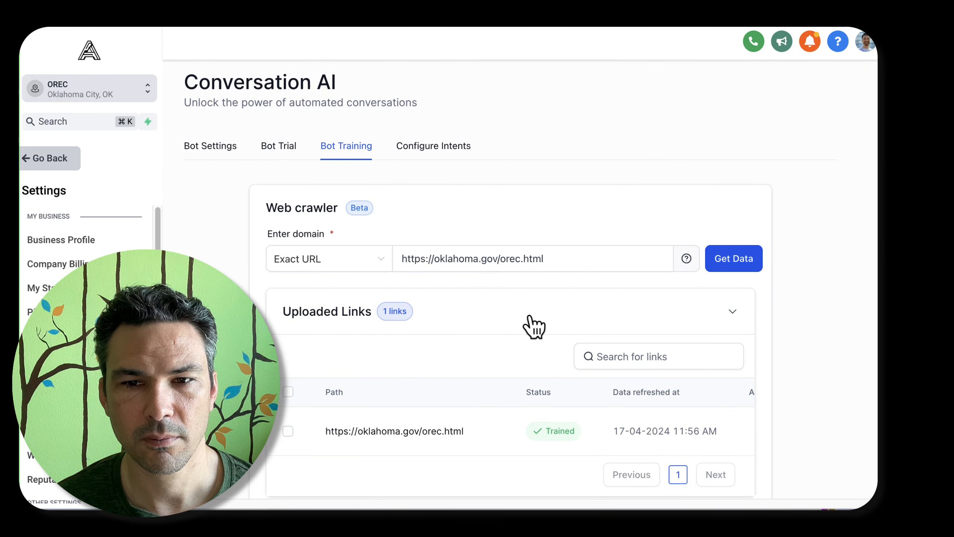
click(346, 259)
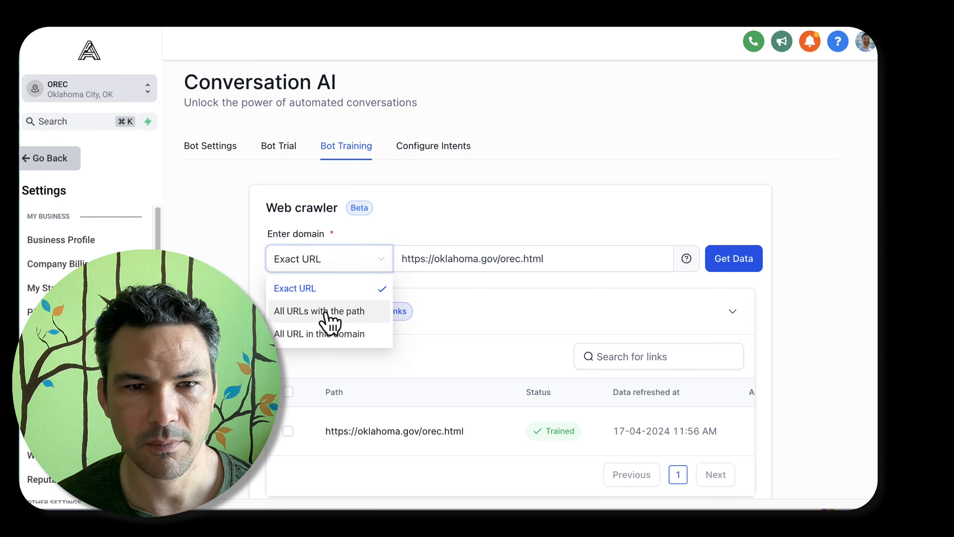
click(333, 340)
click(452, 260)
key(super+shift+v)
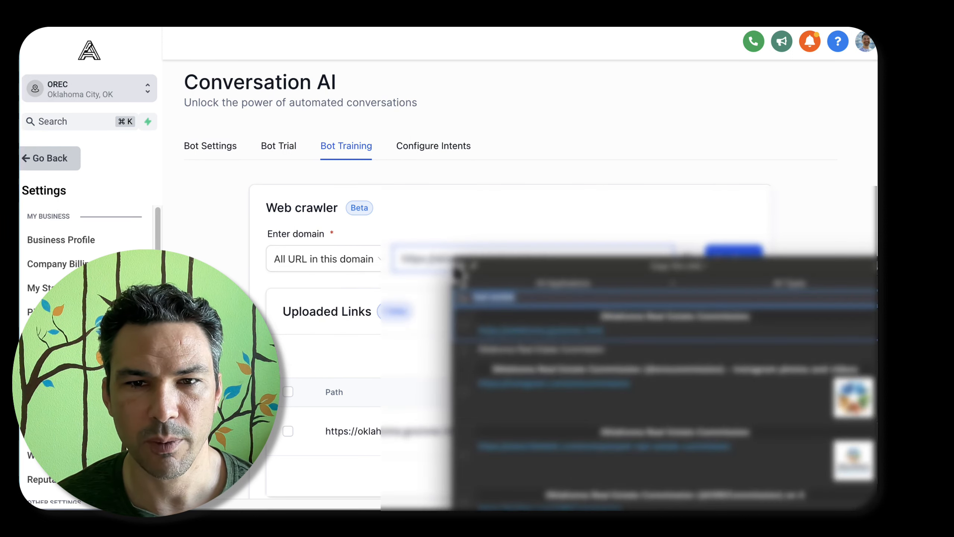
key(BackSpace)
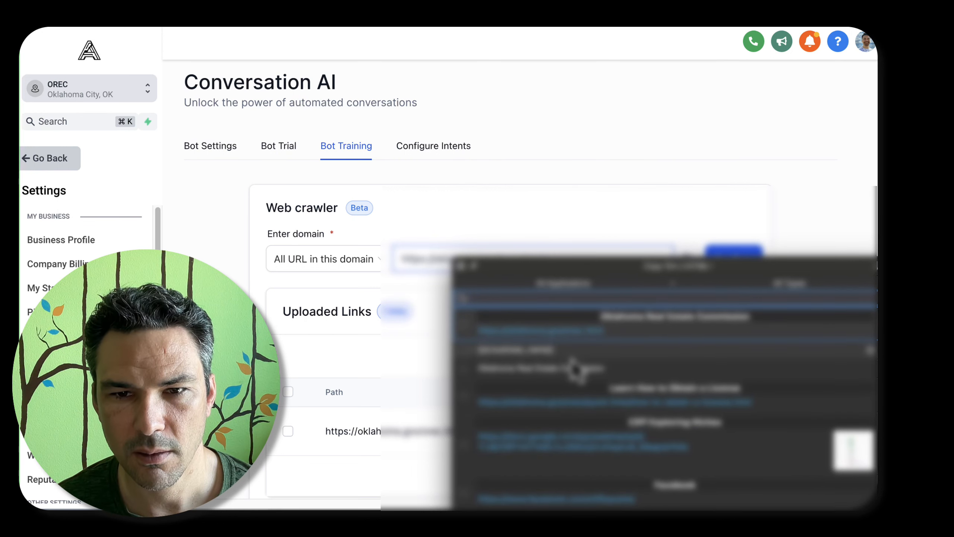
double_click(621, 404)
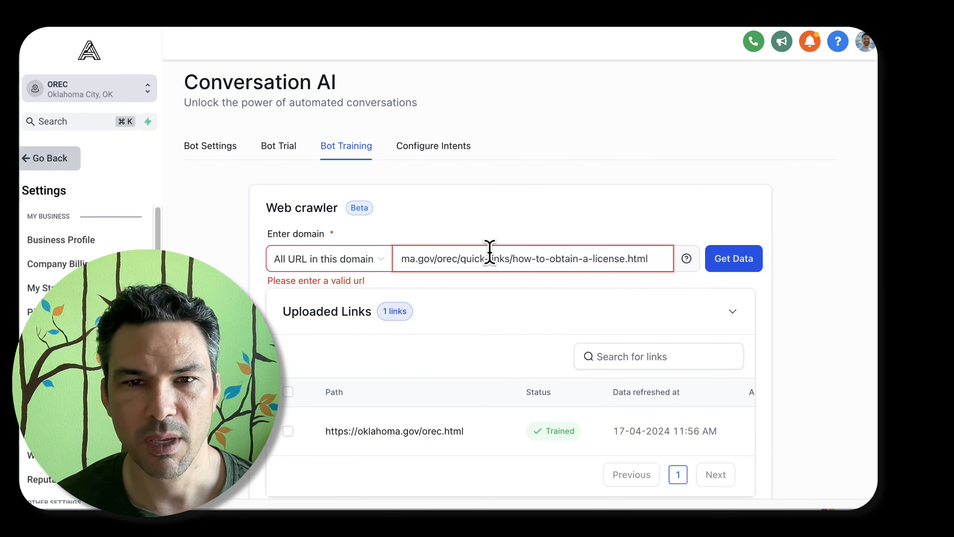
drag(490, 258, 336, 258)
key(BackSpace)
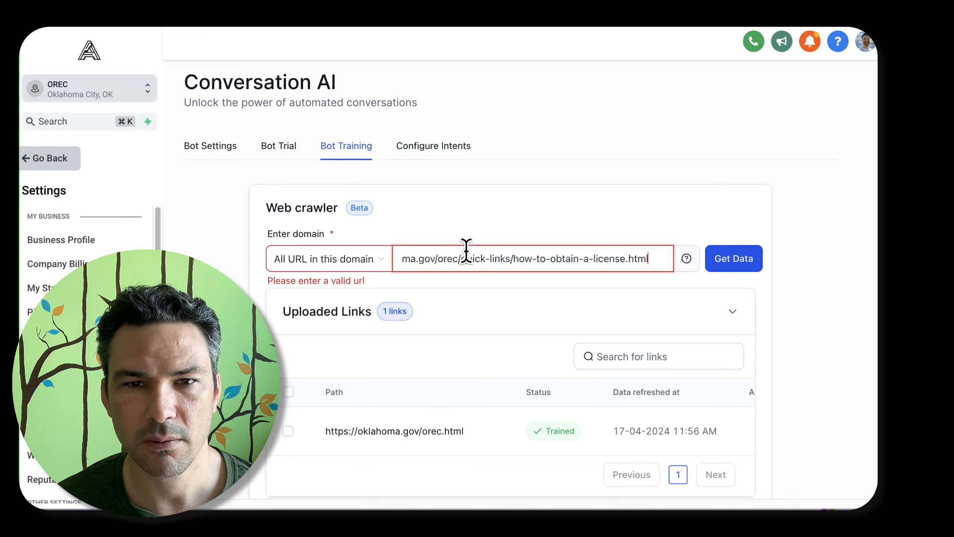
click(456, 259)
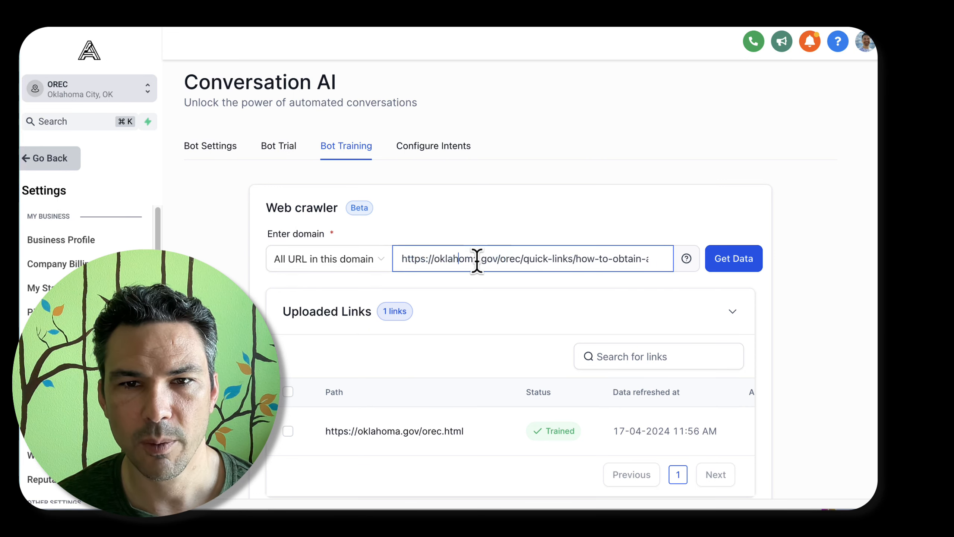
double_click(443, 259)
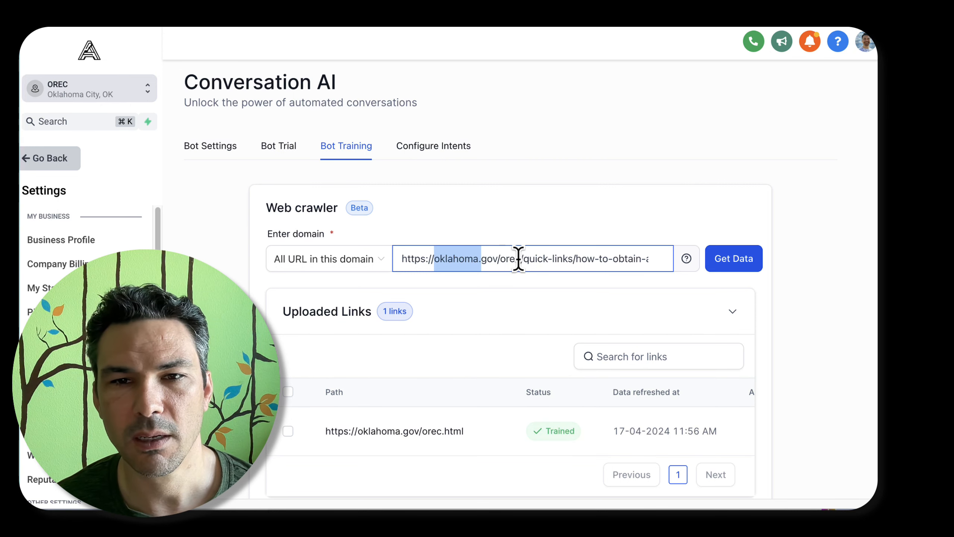
drag(524, 259, 547, 297)
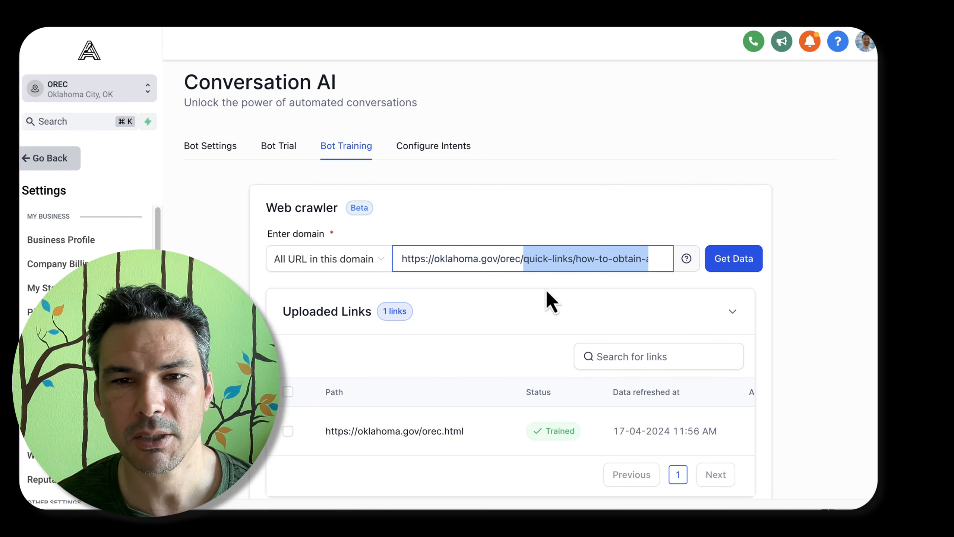
key(BackSpace)
key(BackSpace)
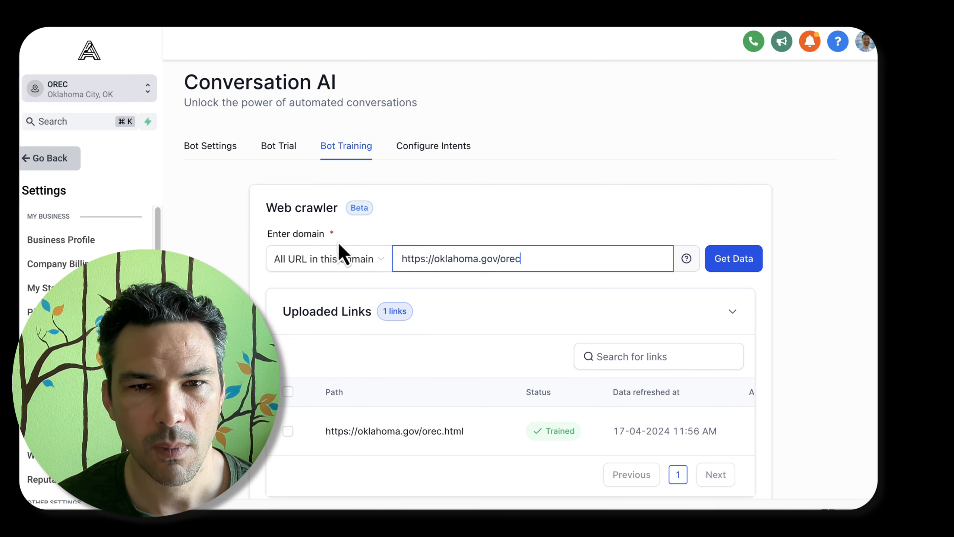
Change the web crawler's scope to All URLs with the path for the entered address
click(340, 260)
click(312, 314)
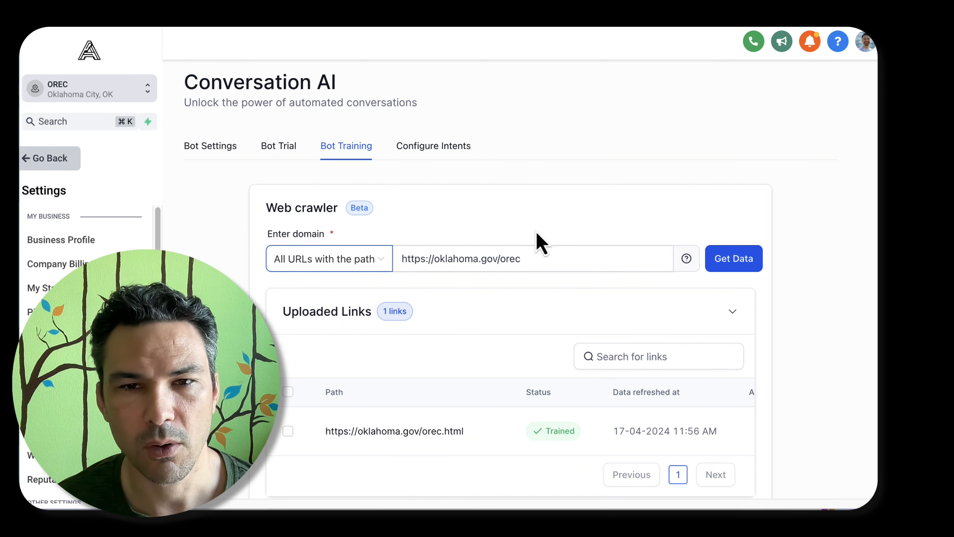
click(535, 258)
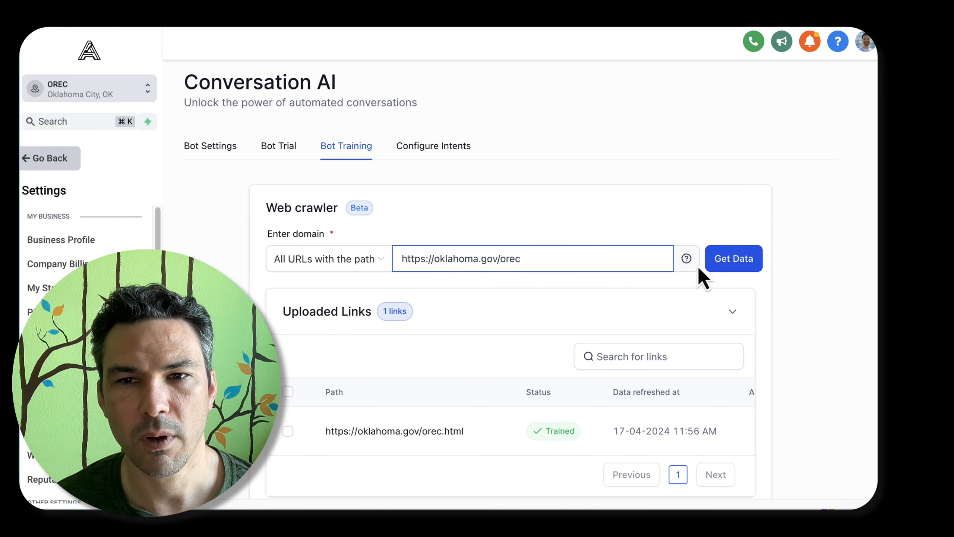
Consult the help for the web crawler's domain entry and review the uploaded links
click(686, 261)
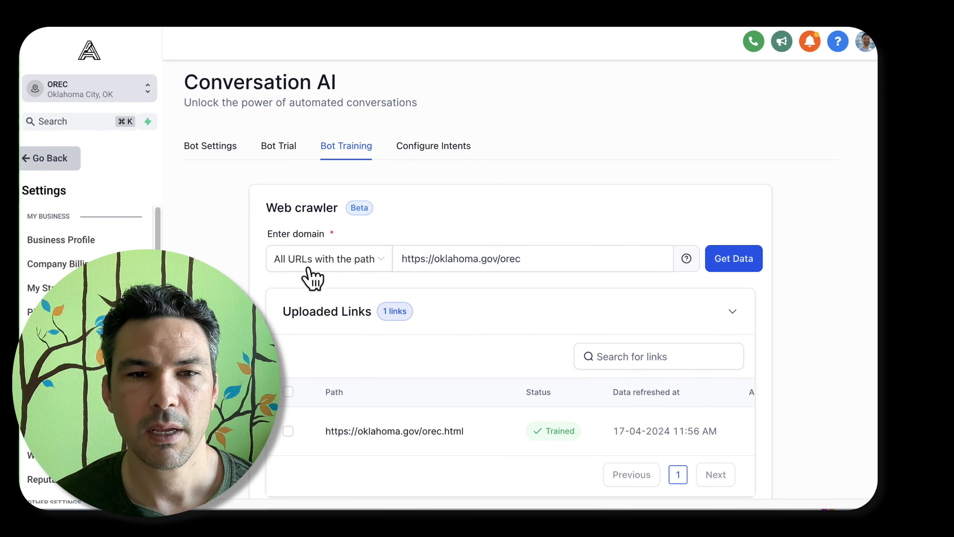
scroll(354, 267, down, 4)
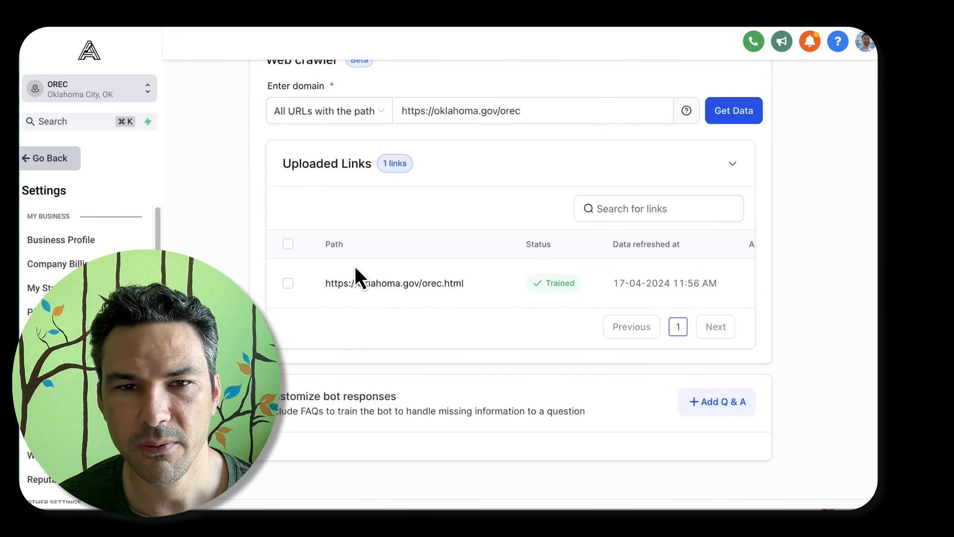
scroll(570, 244, up, 4)
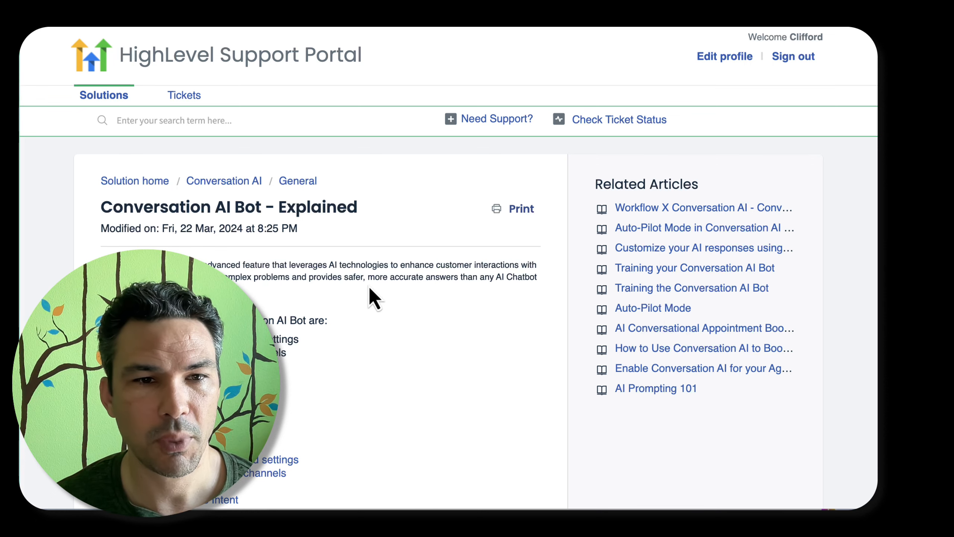
Read the Conversation AI modes and Training the Bot sections of the Conversation AI Bot - Explained article
scroll(368, 284, down, 5)
scroll(368, 285, down, 7)
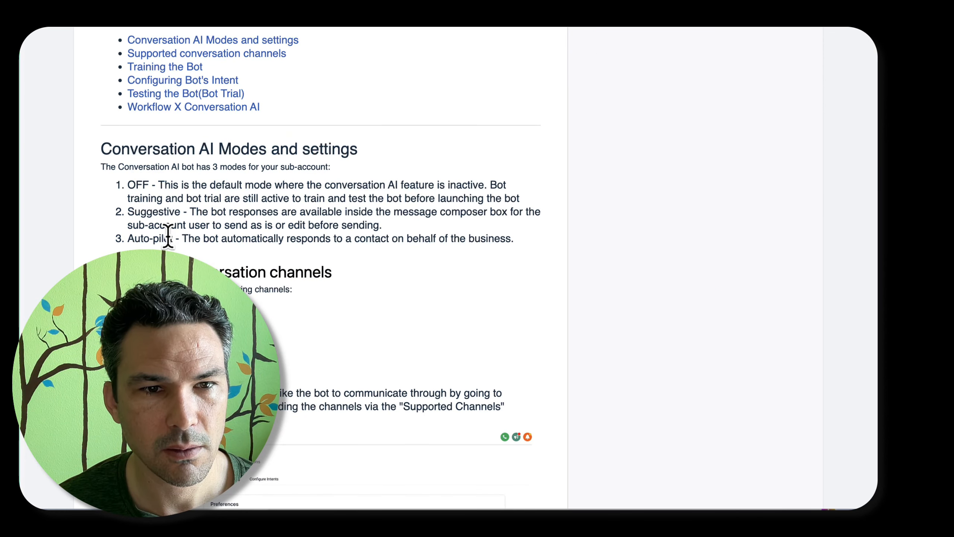
scroll(164, 238, down, 5)
scroll(166, 236, up, 6)
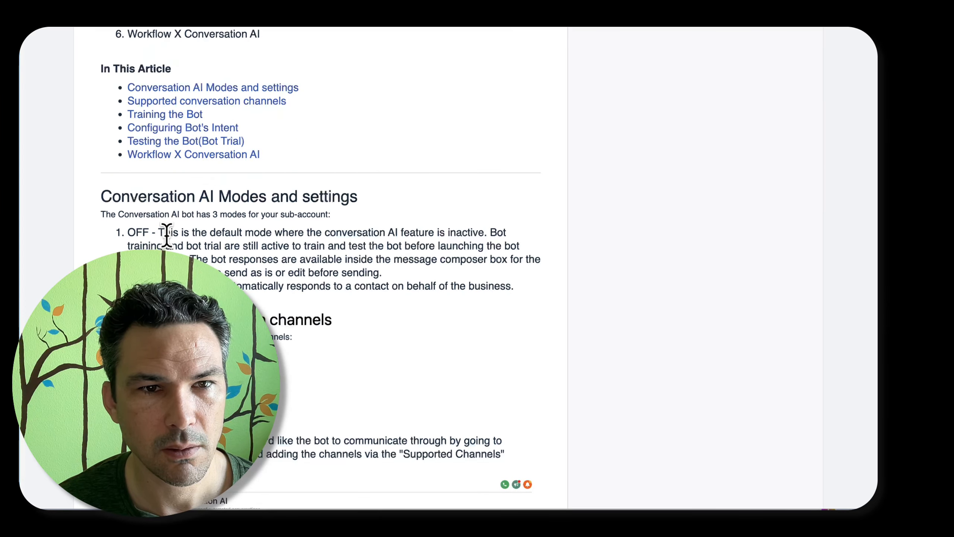
click(167, 114)
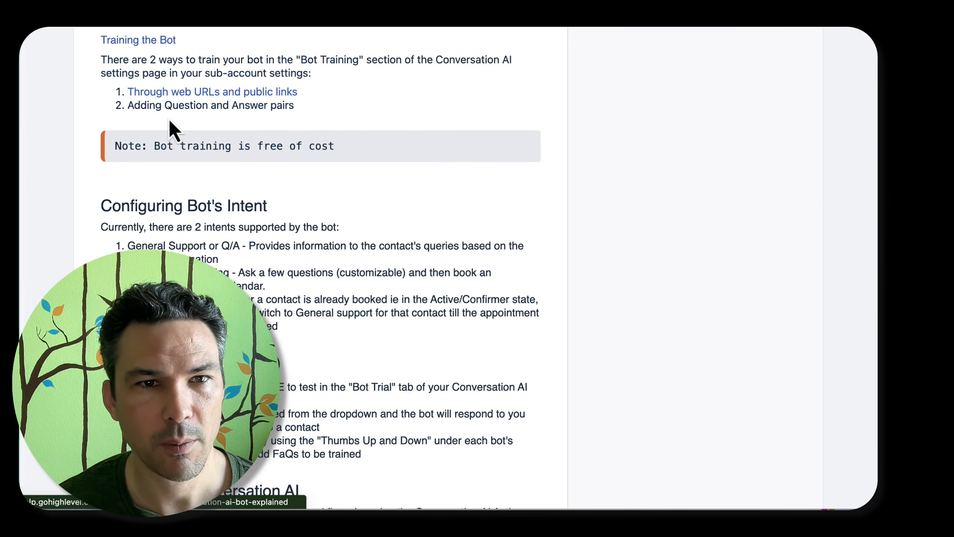
triple_click(155, 145)
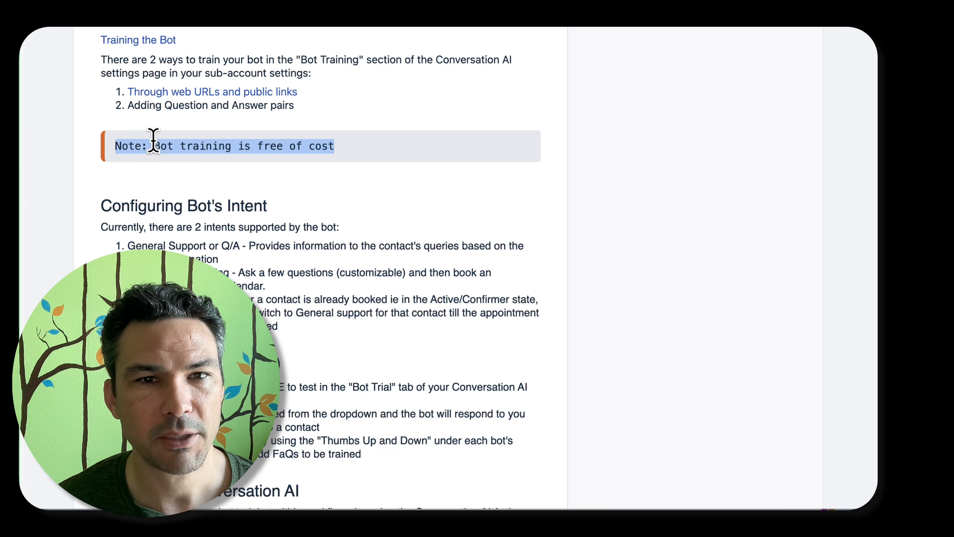
click(296, 151)
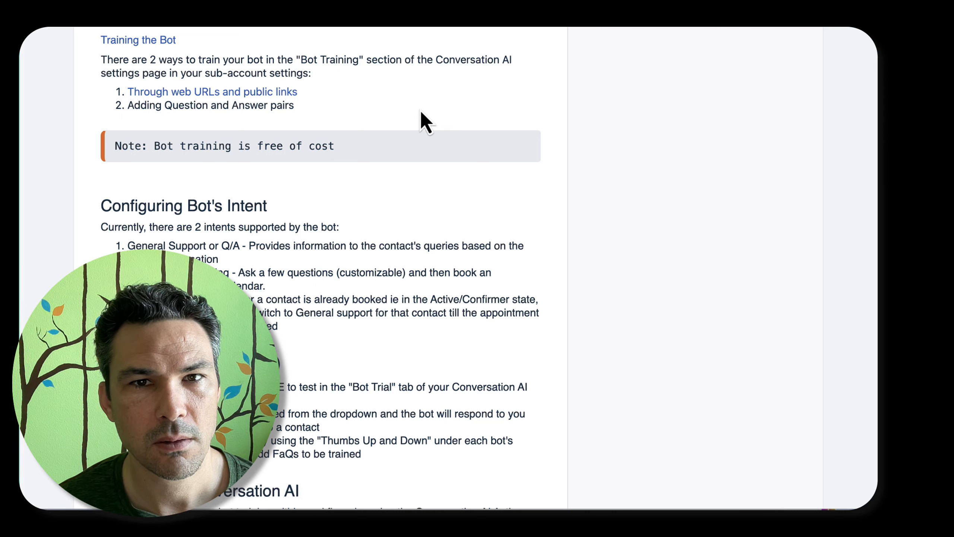
Read the article's sections on configuring the bot's intent, testing the bot and using Conversation AI in workflows
scroll(346, 235, down, 5)
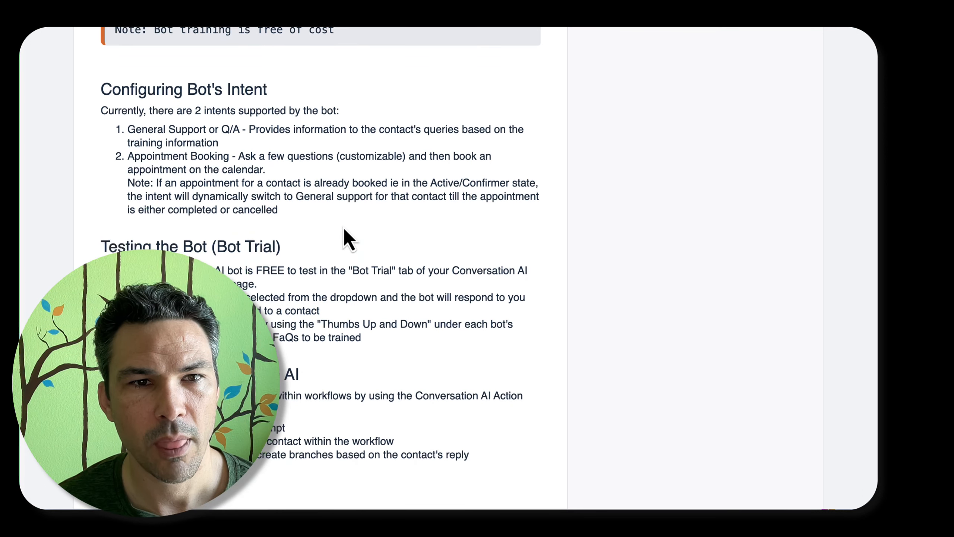
triple_click(172, 137)
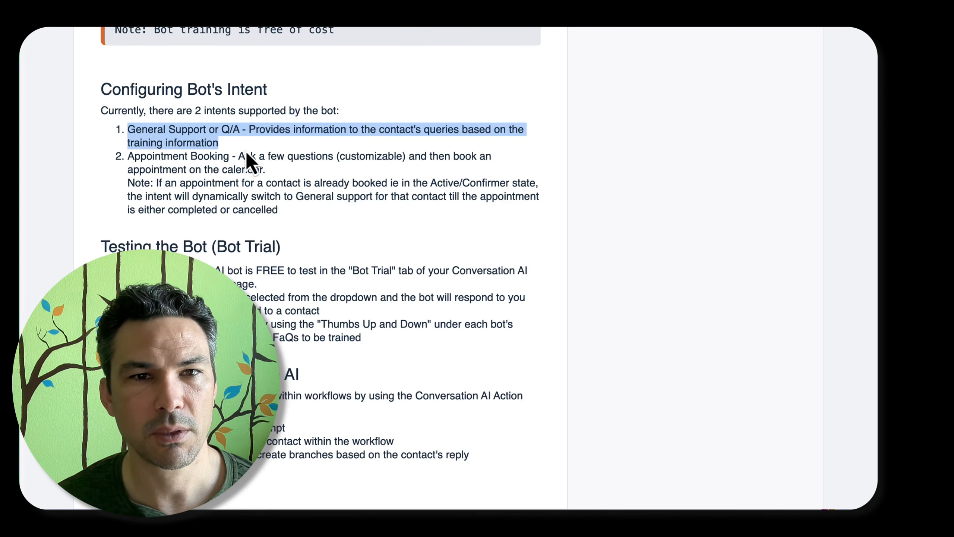
triple_click(114, 109)
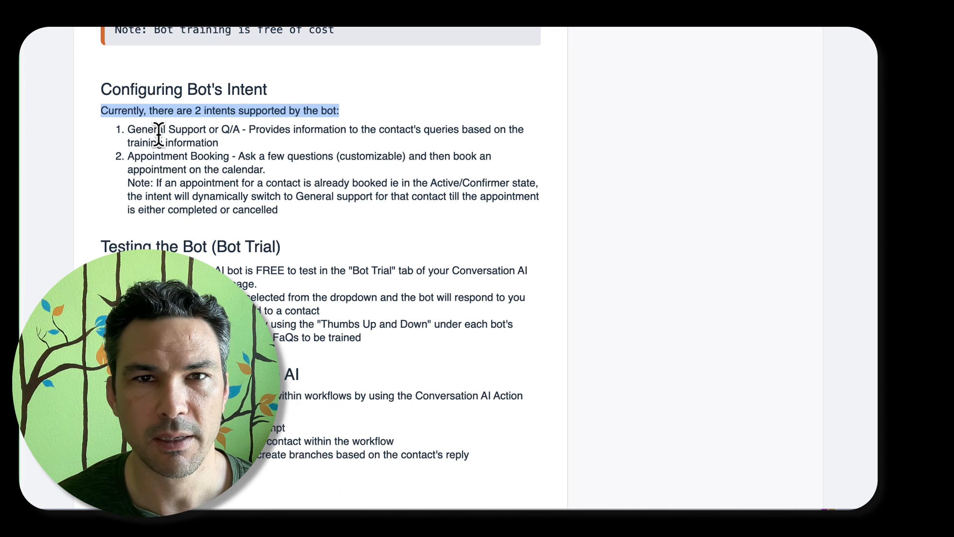
scroll(158, 135, up, 3)
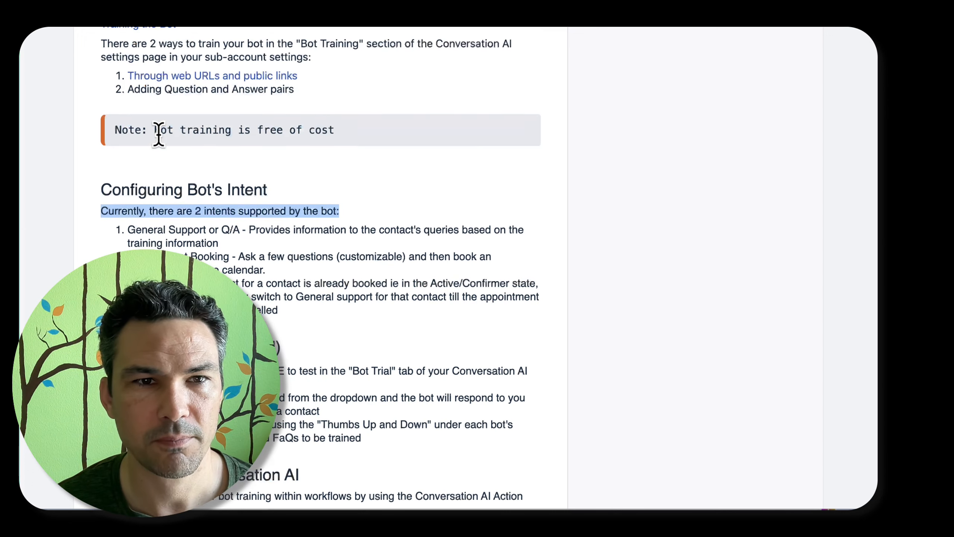
scroll(158, 134, down, 4)
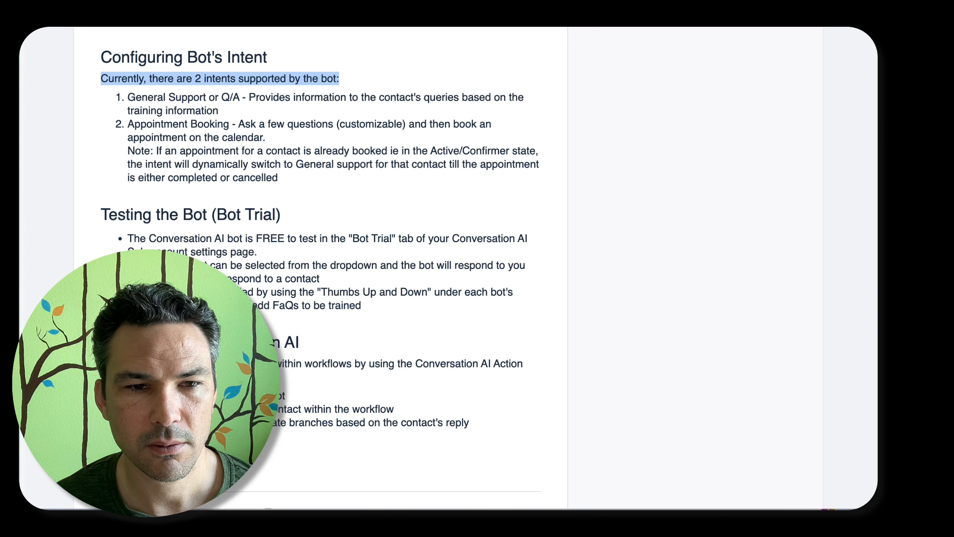
click(450, 364)
scroll(451, 364, down, 3)
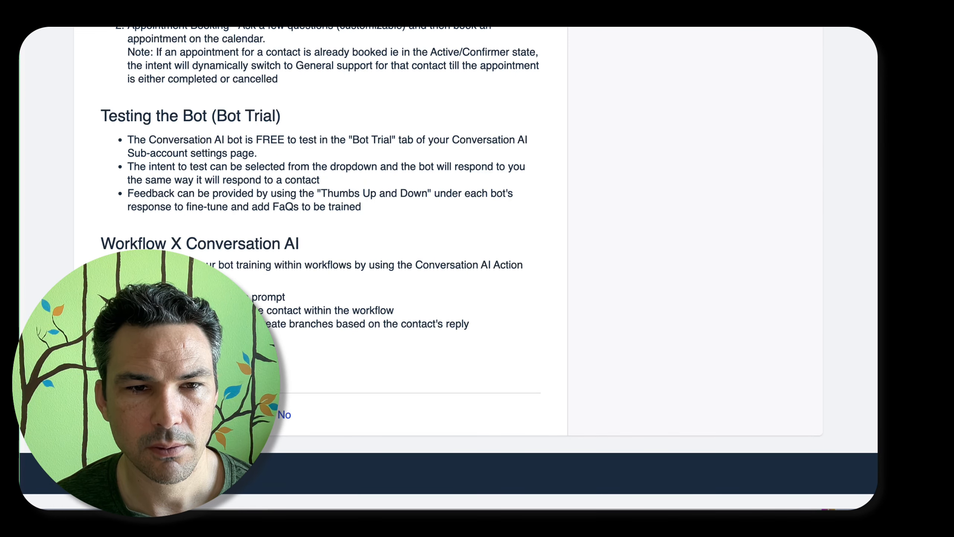
Consult the Web URLs and Links article for the training steps and the URL crawling modes
click(239, 414)
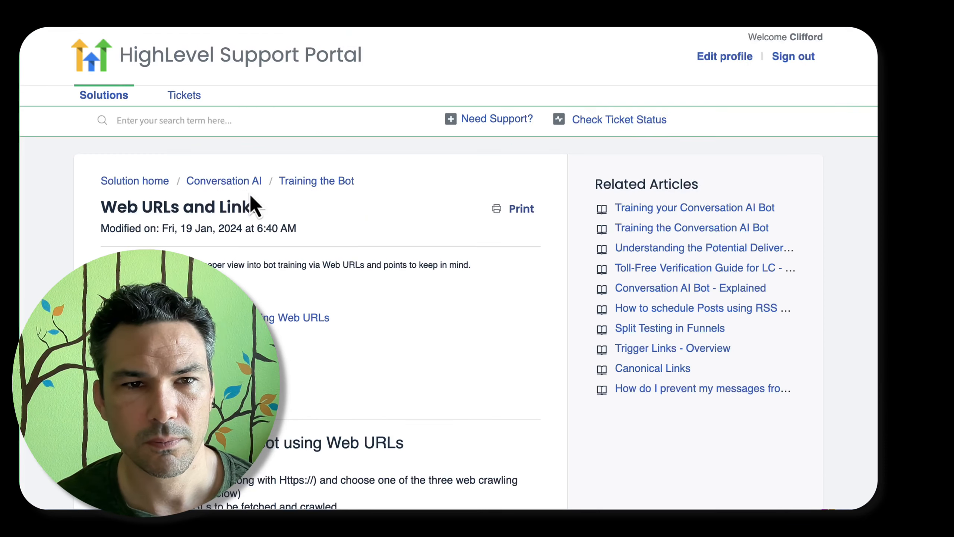
scroll(412, 220, down, 3)
scroll(412, 221, down, 8)
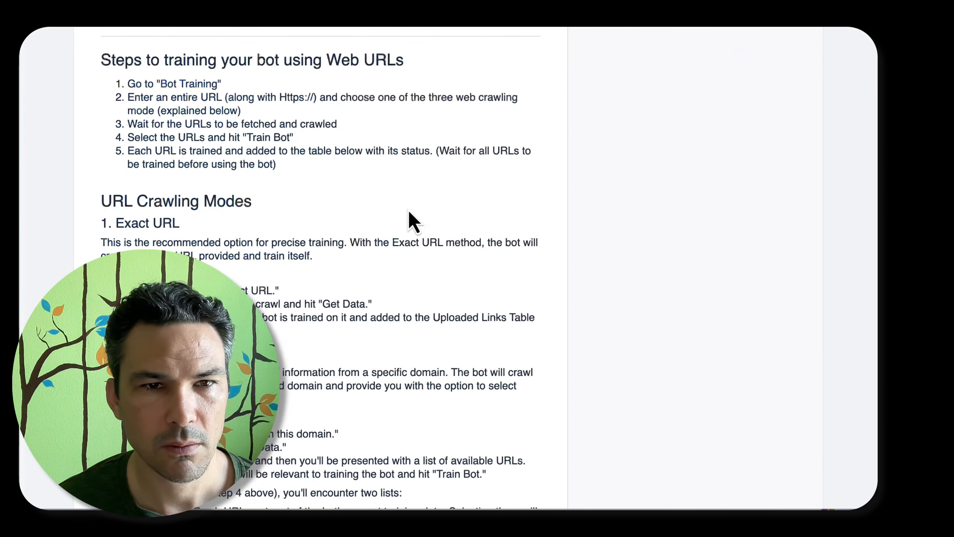
scroll(181, 228, down, 3)
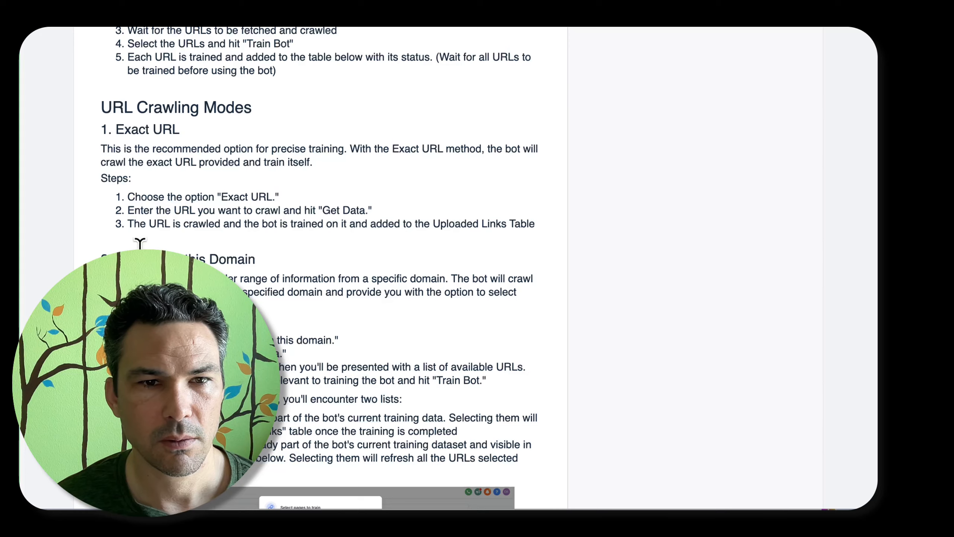
scroll(144, 237, down, 15)
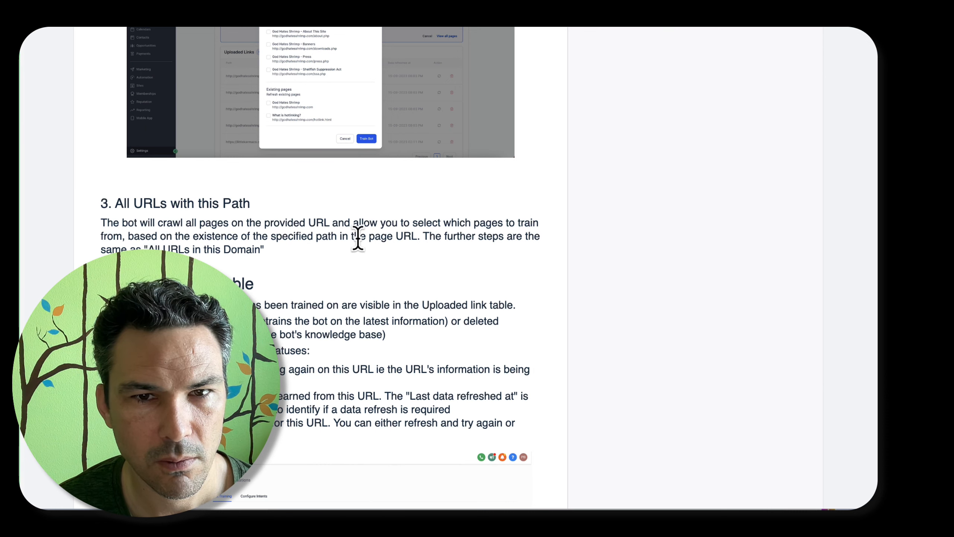
scroll(358, 237, up, 5)
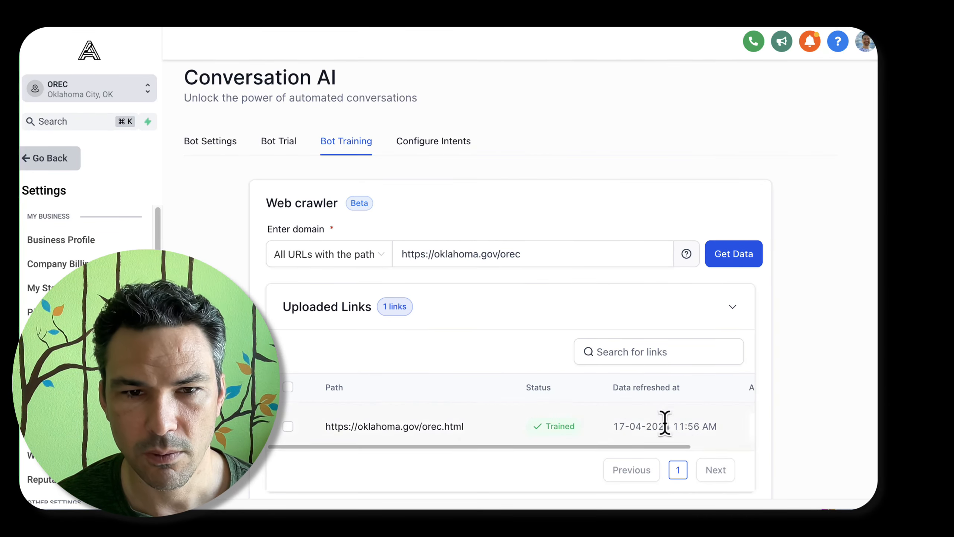
click(288, 425)
click(336, 356)
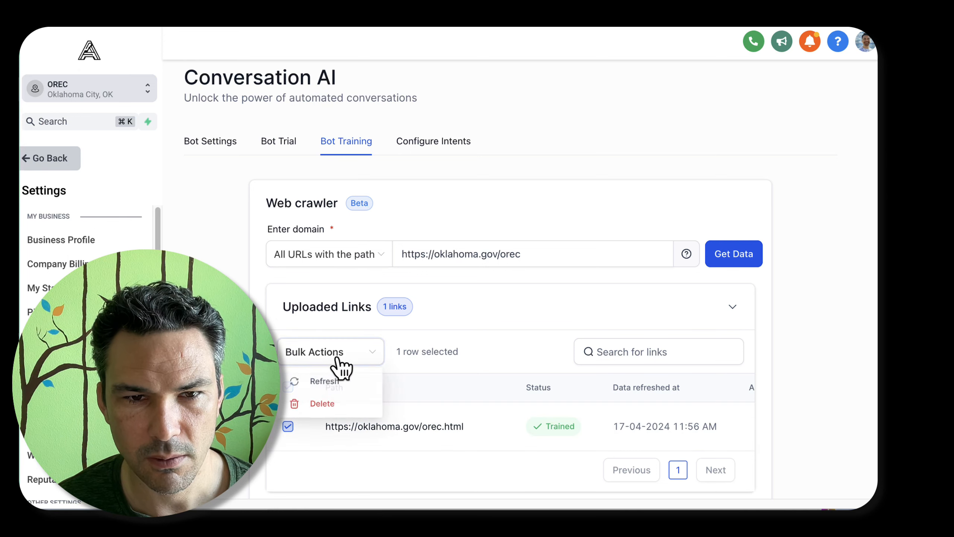
click(328, 407)
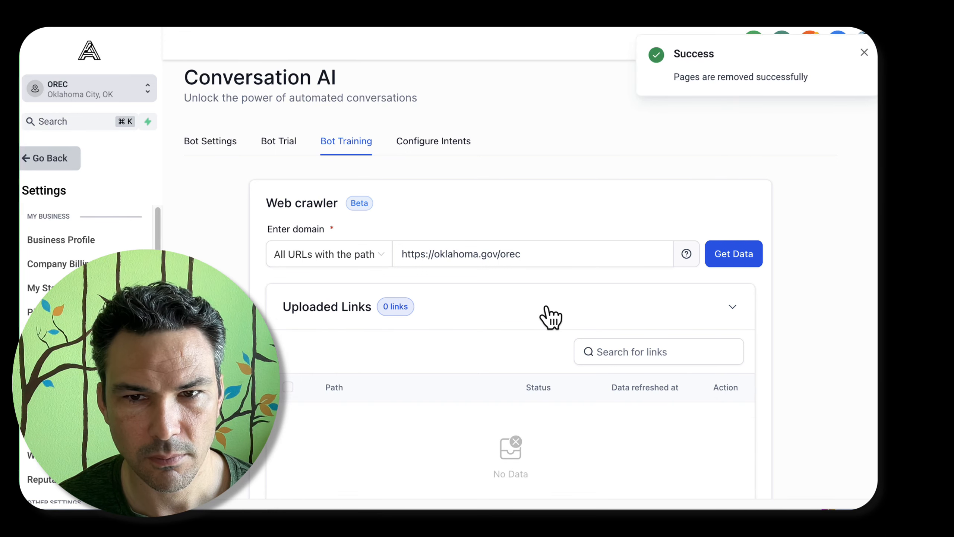
click(553, 251)
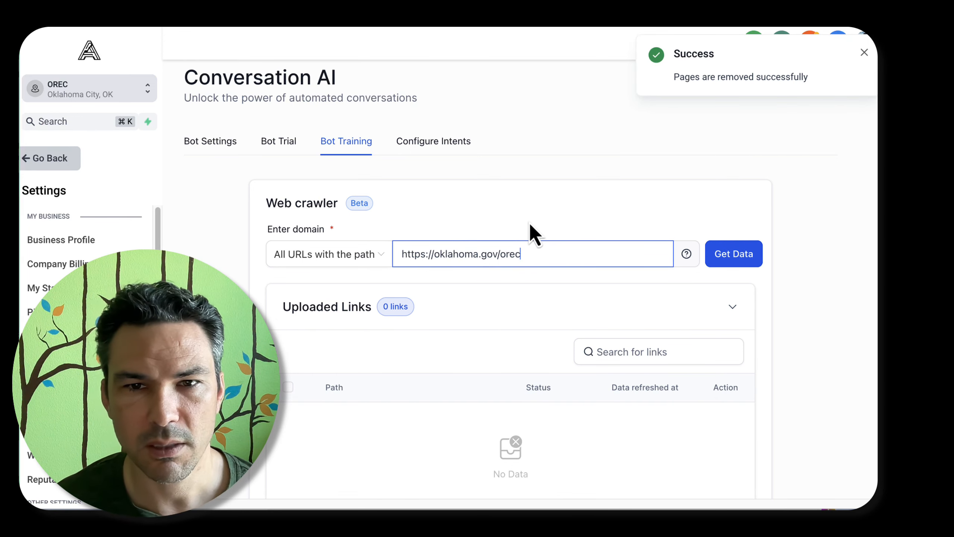
text(/)
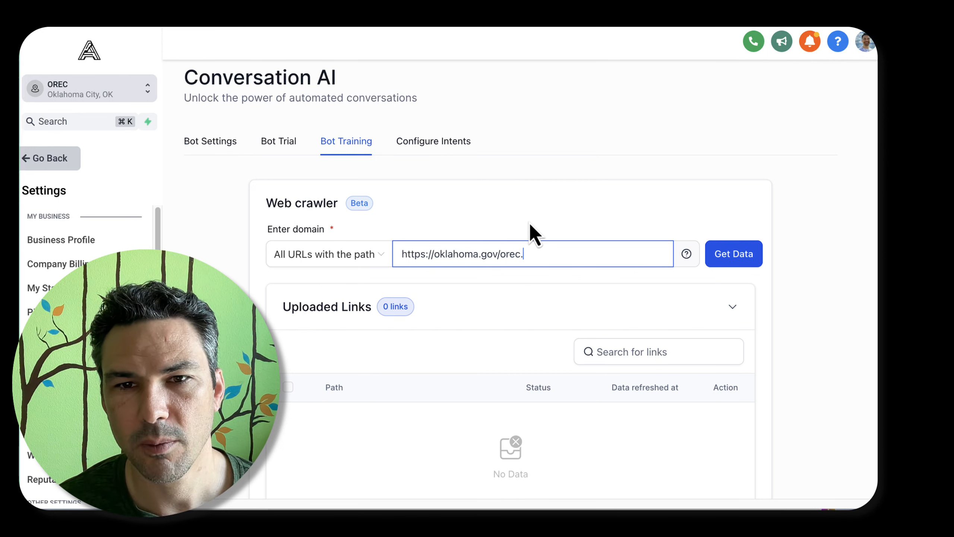
key(BackSpace)
text(.html)
key(BackSpace)
key(BackSpace)
key(BackSpace)
key(BackSpace)
key(BackSpace)
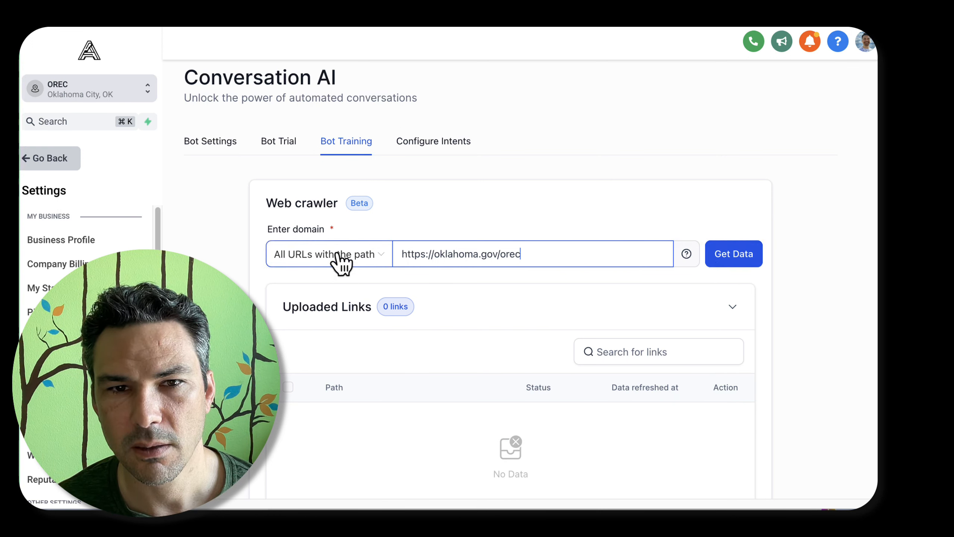
click(743, 259)
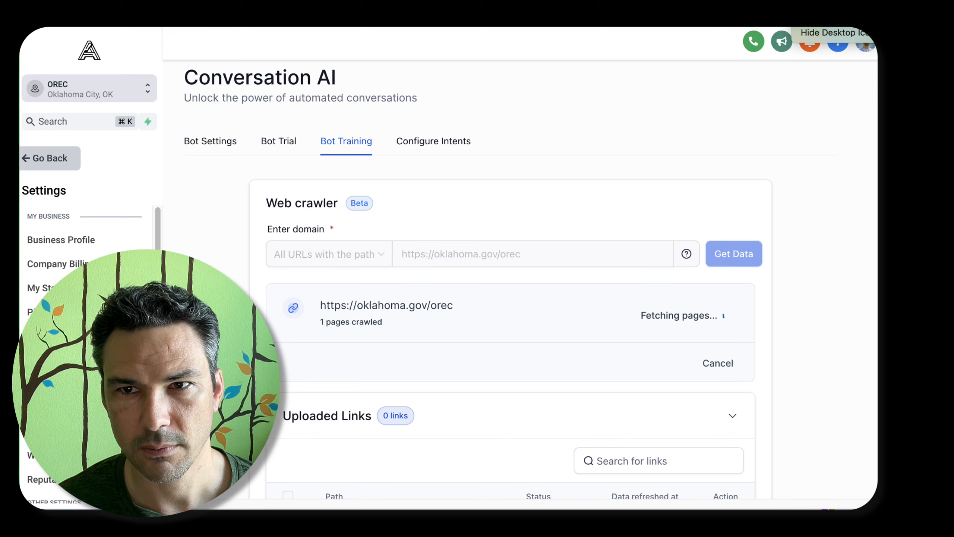
click(557, 242)
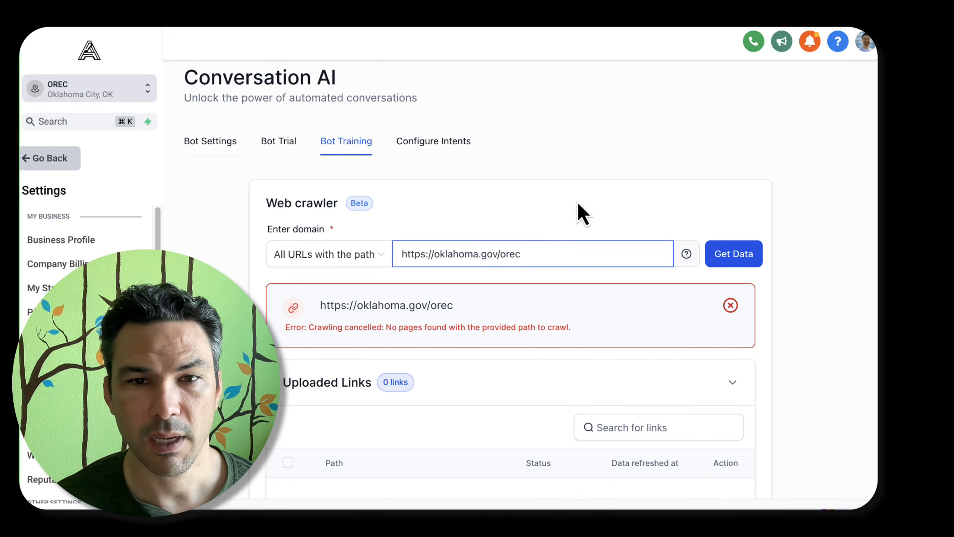
text(/)
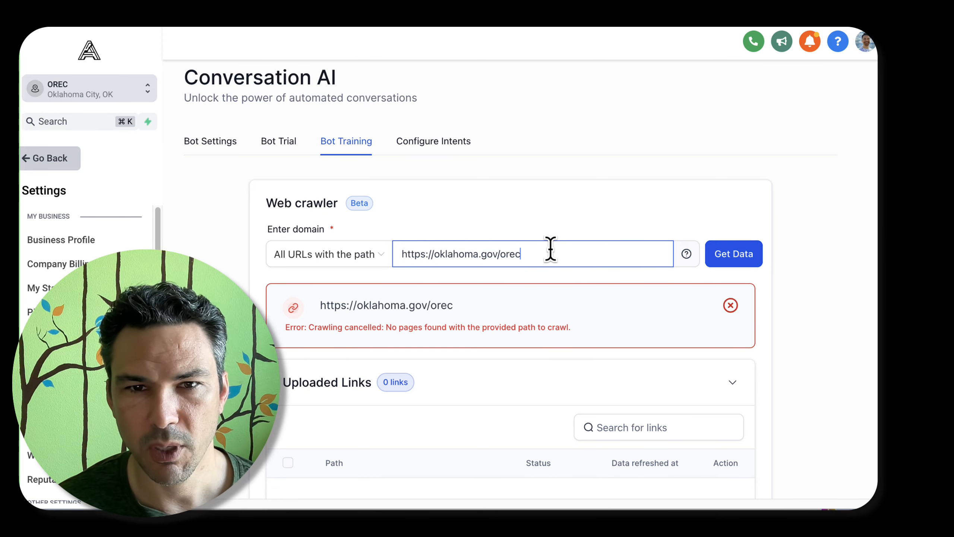
key(BackSpace)
text(.ht)
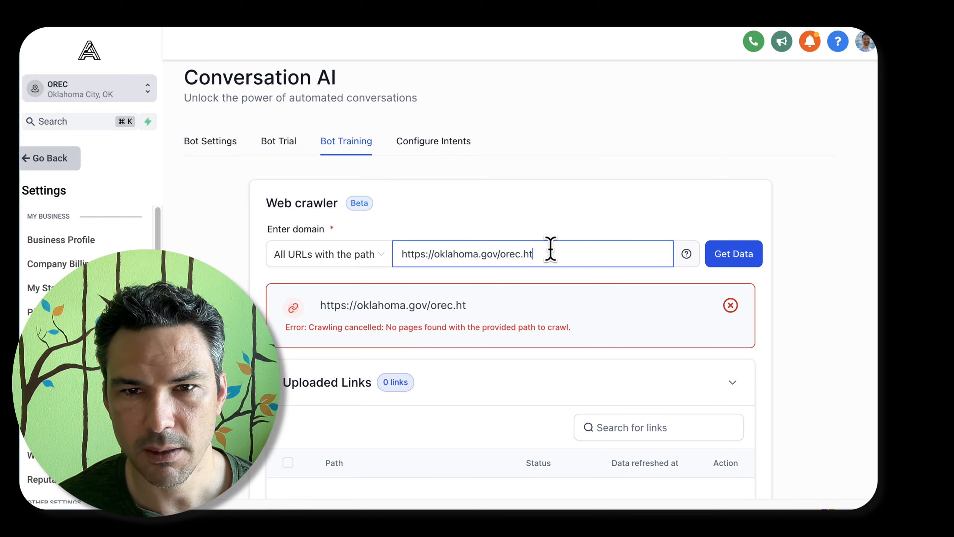
key(BackSpace)
key(BackSpace)
key(BackSpace)
key(BackSpace)
key(BackSpace)
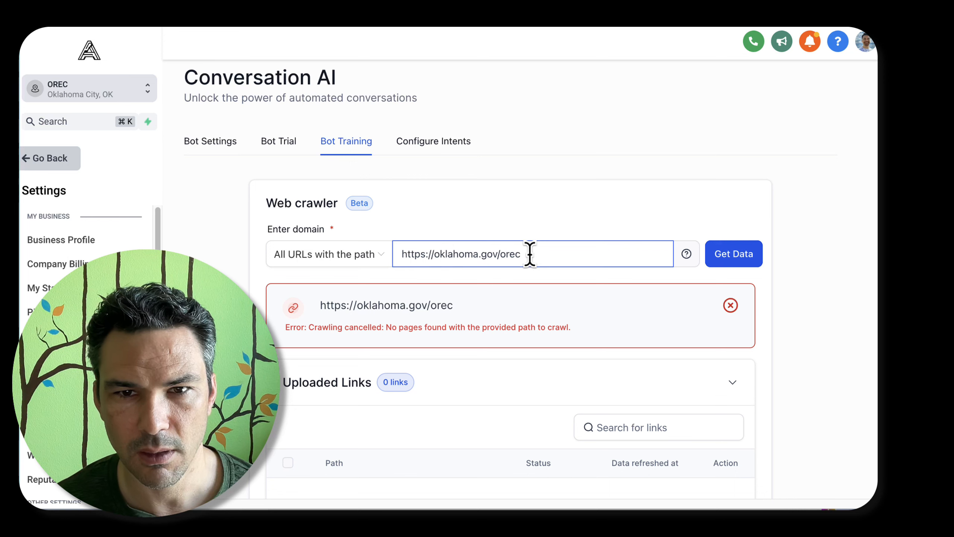
click(756, 266)
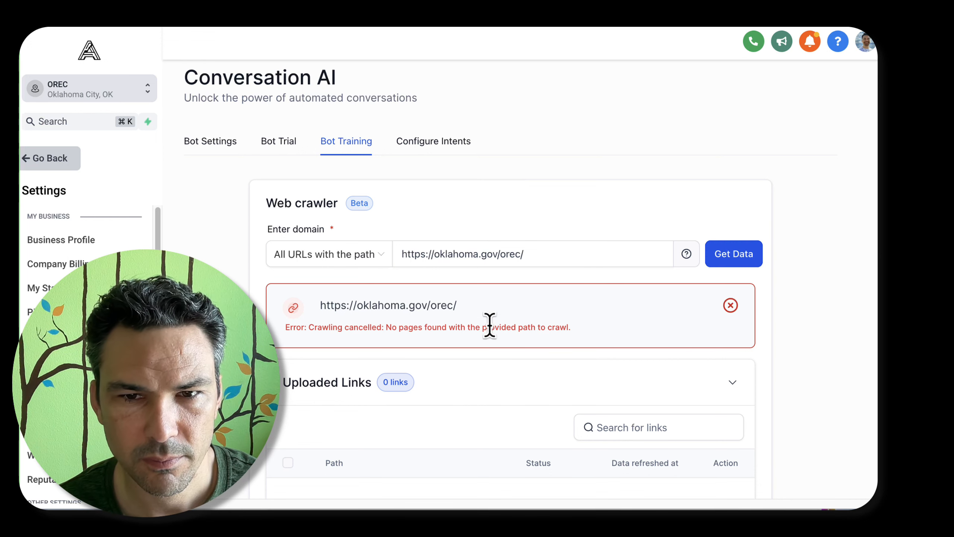
Capture a screenshot of the Bot Training page area showing the web crawler settings and its error
scroll(490, 325, down, 5)
scroll(491, 327, up, 5)
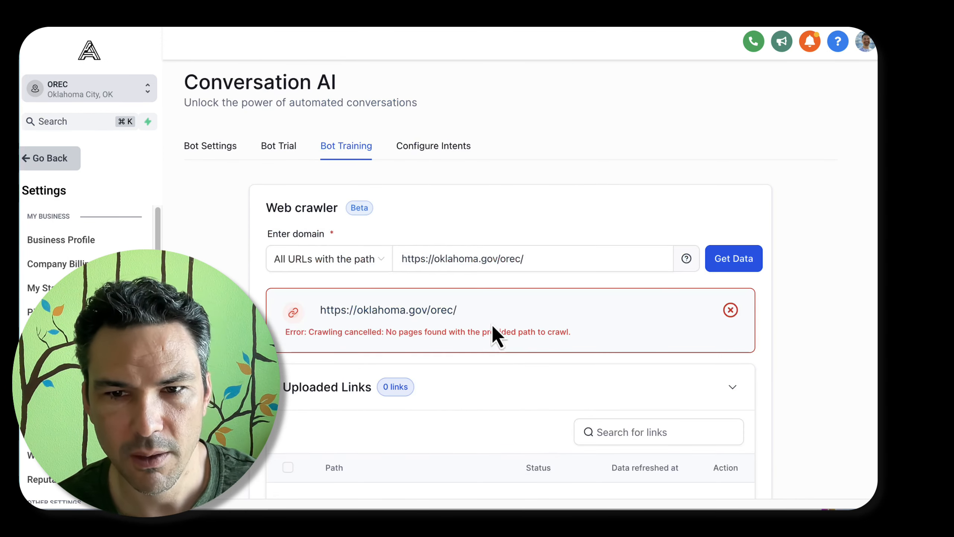
key(super+shift+4)
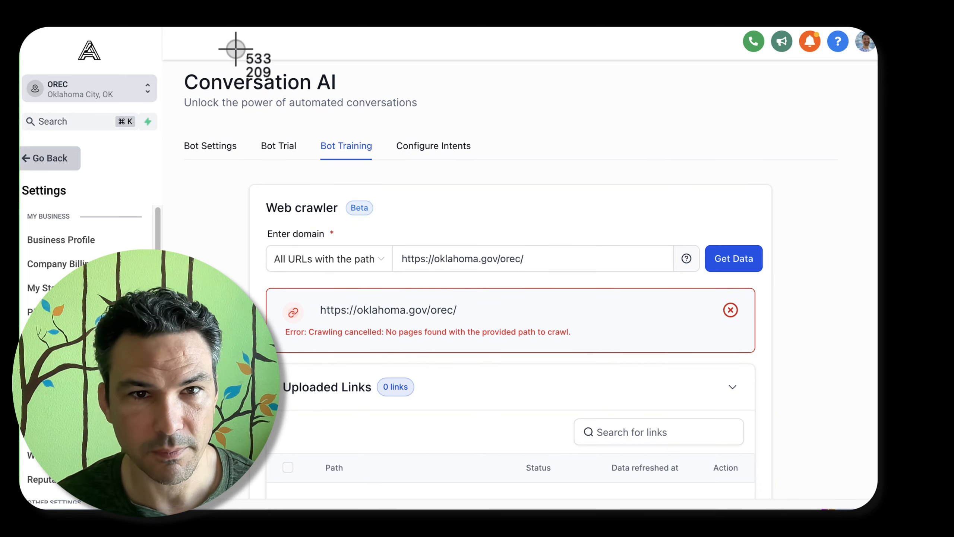
drag(172, 66, 784, 427)
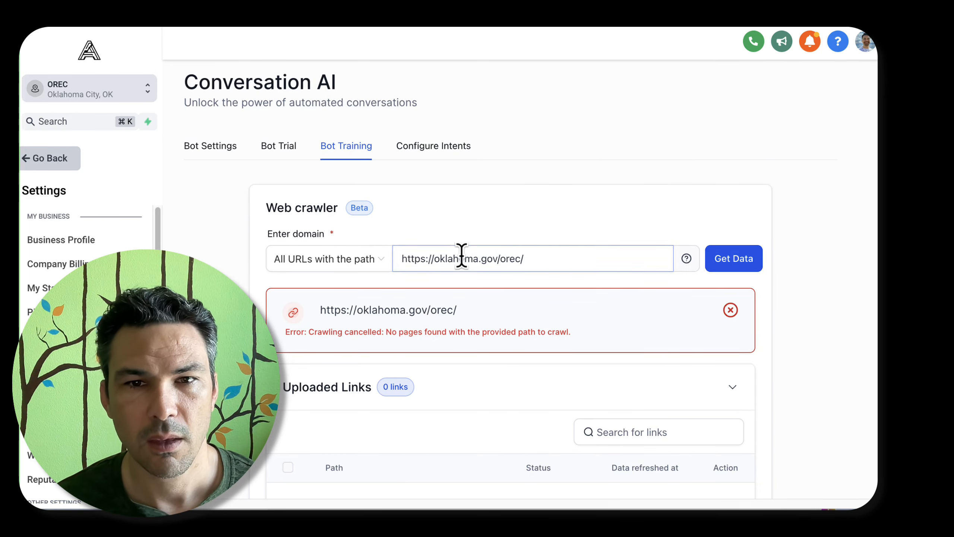
click(357, 264)
click(337, 288)
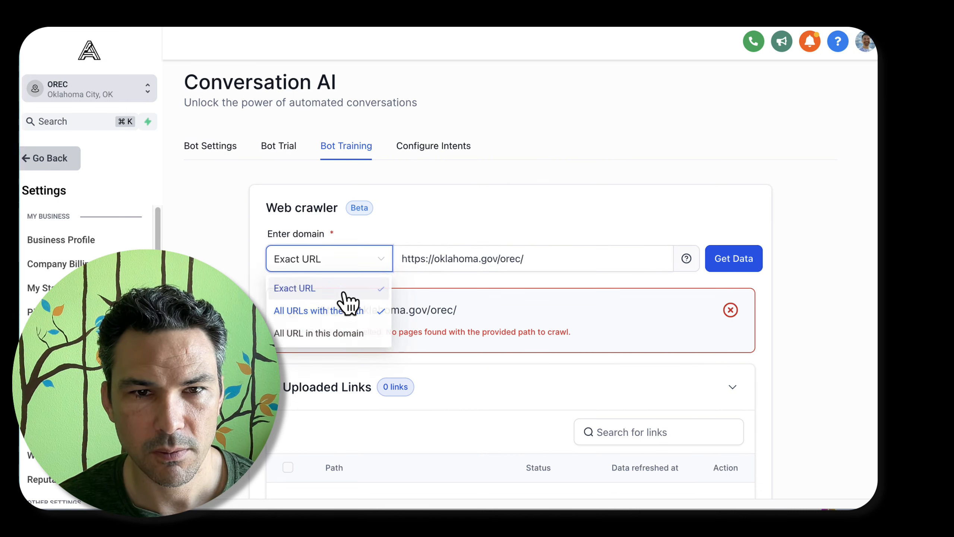
key(BackSpace)
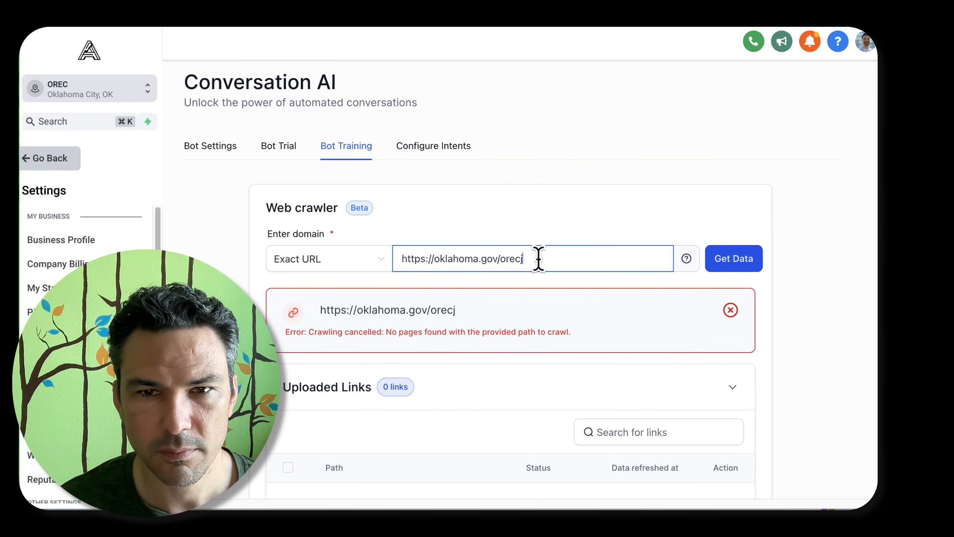
text(/jt)
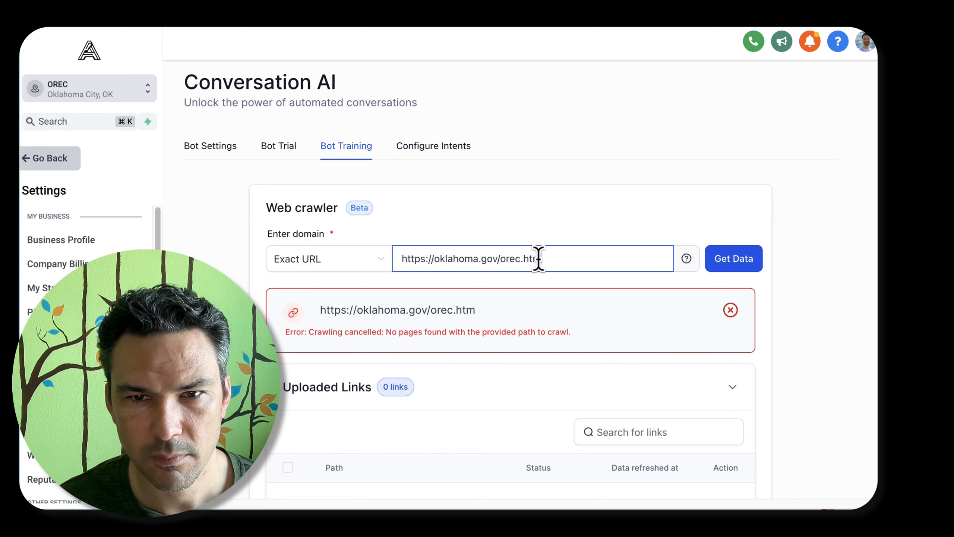
click(730, 258)
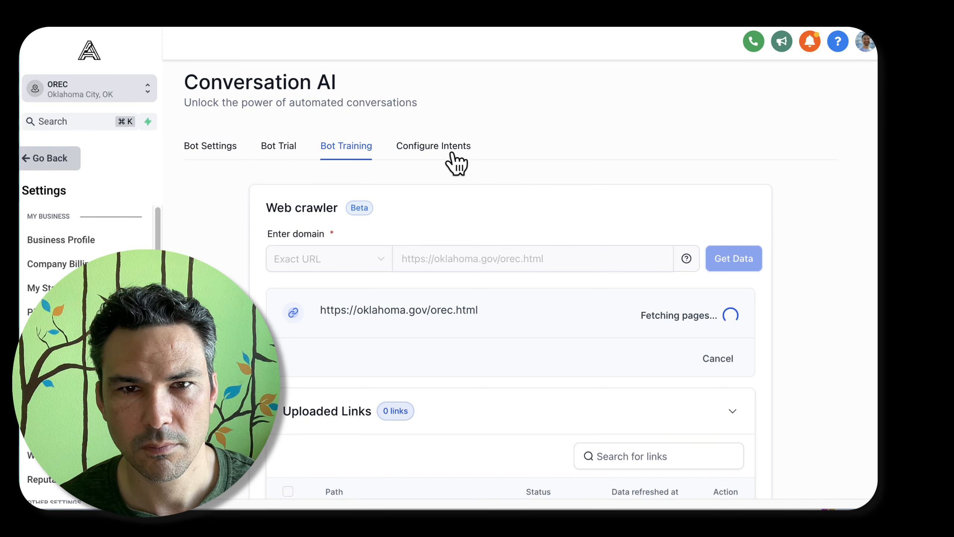
scroll(452, 189, down, 5)
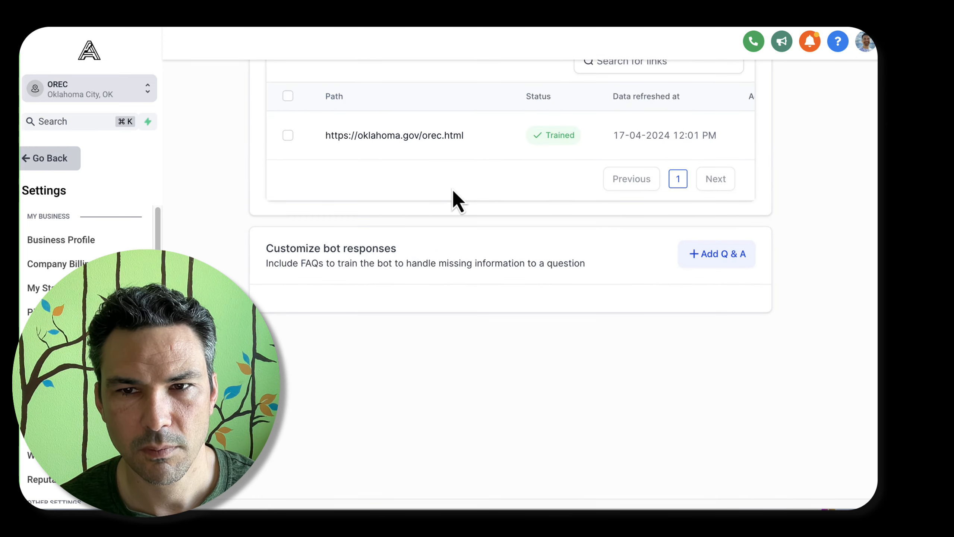
Look over the Configure Intents settings and open the Support and General QnA prompt for editing
scroll(453, 189, up, 5)
click(439, 147)
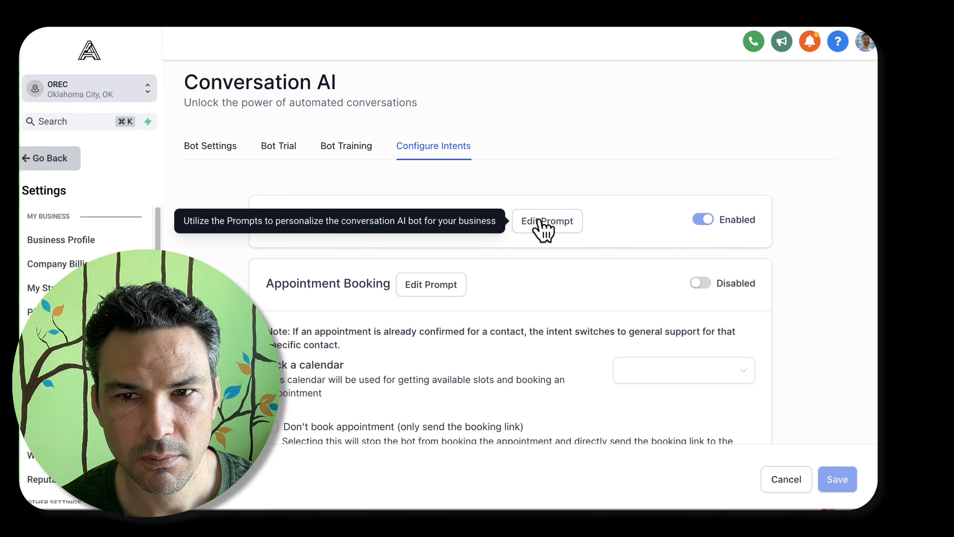
scroll(585, 301, down, 5)
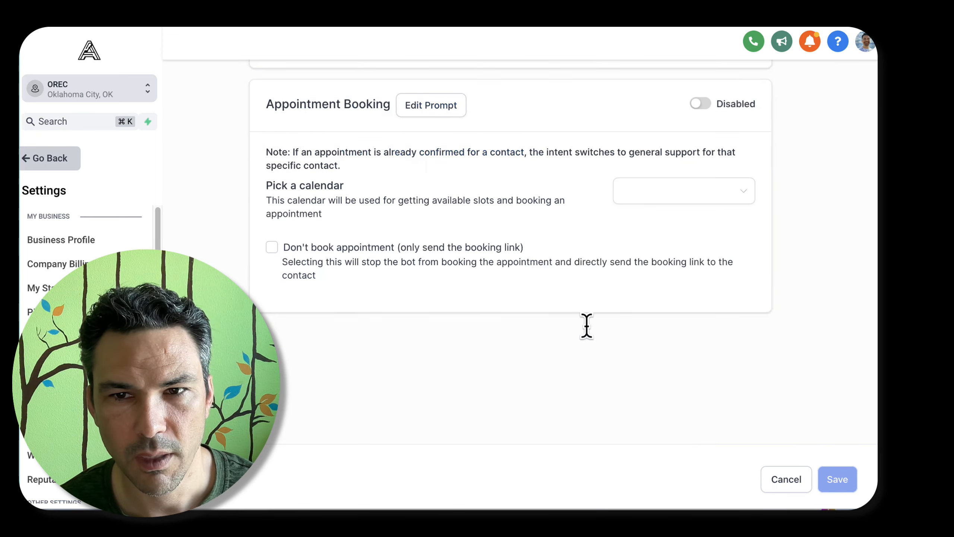
scroll(586, 326, up, 5)
click(571, 221)
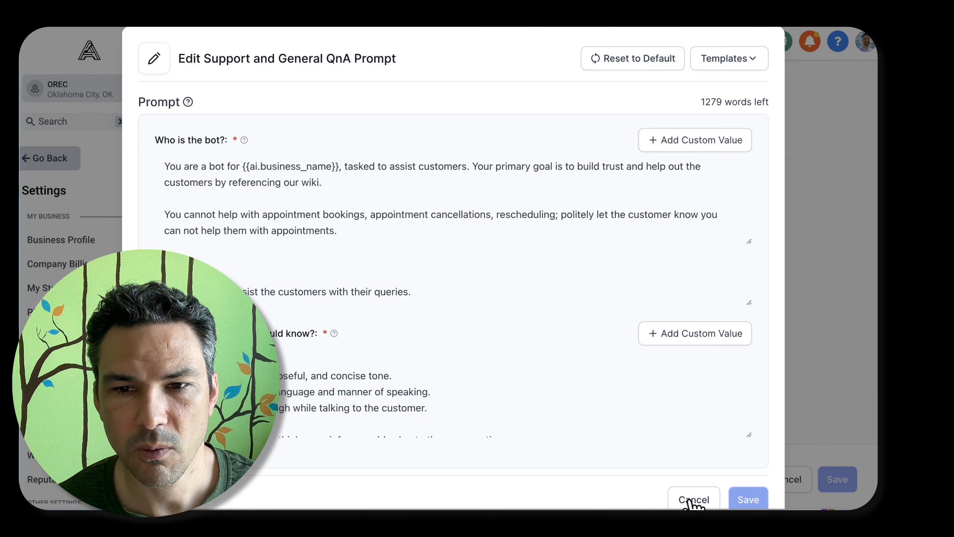
drag(404, 166, 432, 166)
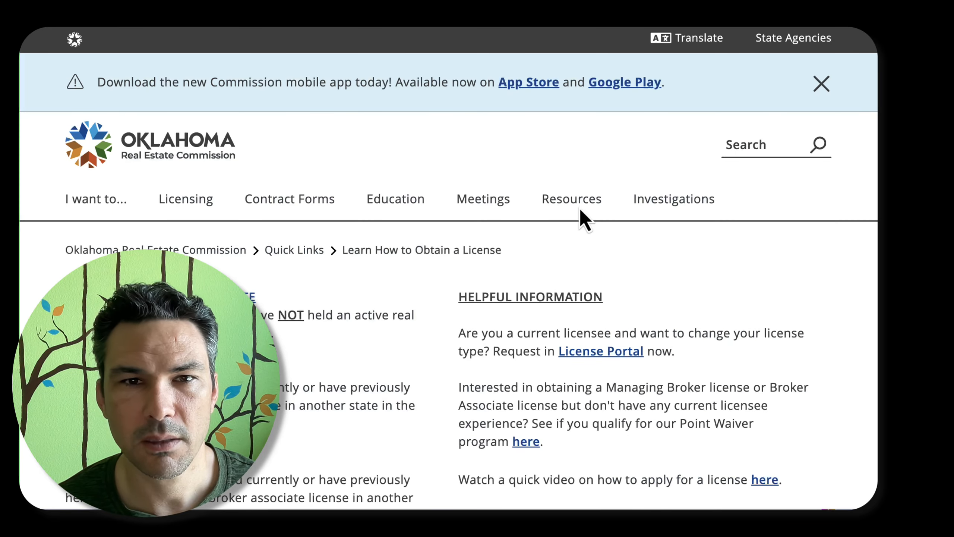
Switch to the Oklahoma Real Estate Commission website and examine the home page's sections and footer links
mouse_move(569, 182)
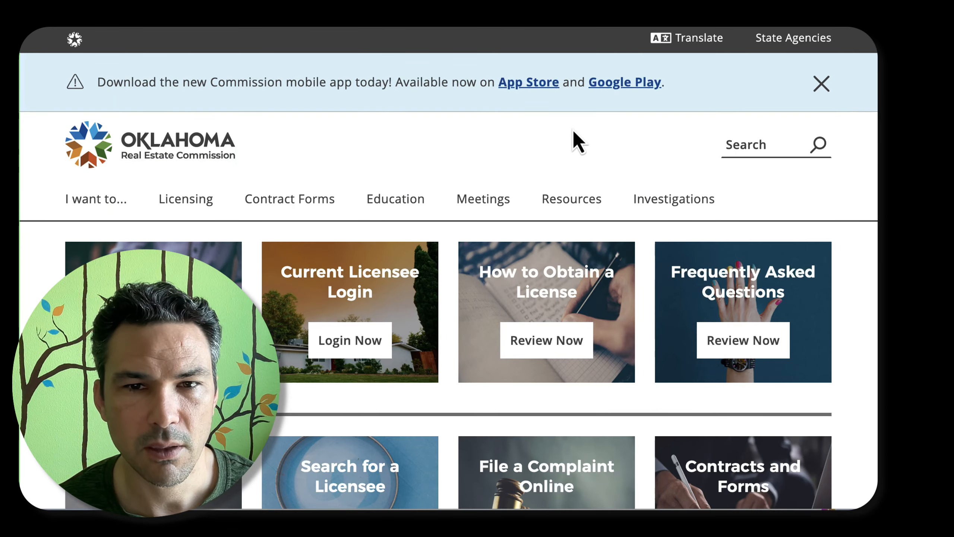
scroll(572, 129, down, 15)
scroll(573, 129, up, 14)
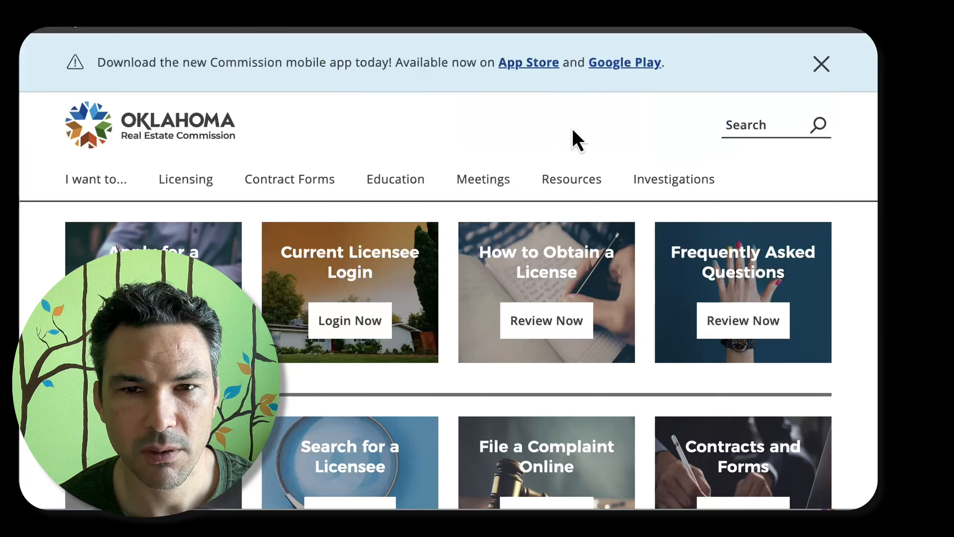
scroll(572, 129, up, 1)
scroll(572, 132, down, 15)
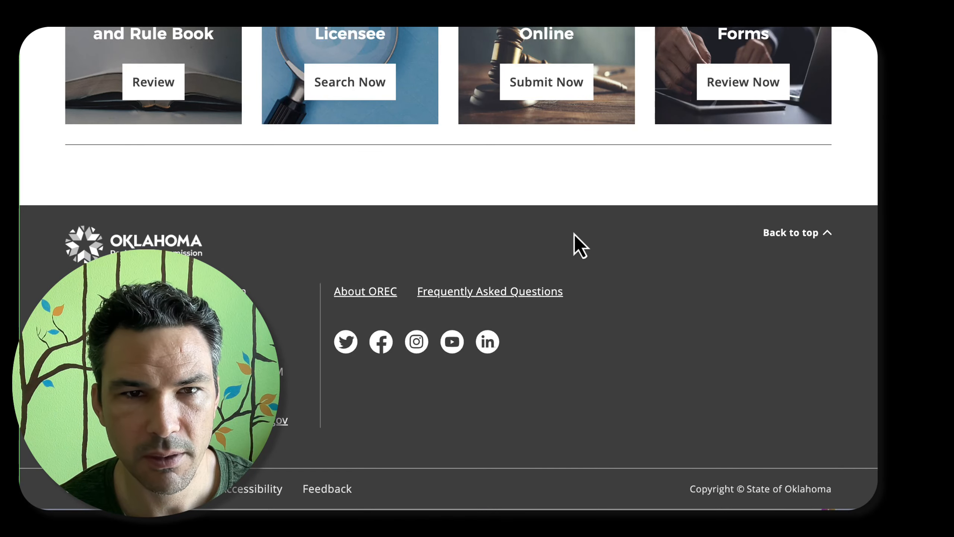
scroll(575, 236, up, 15)
scroll(450, 323, down, 6)
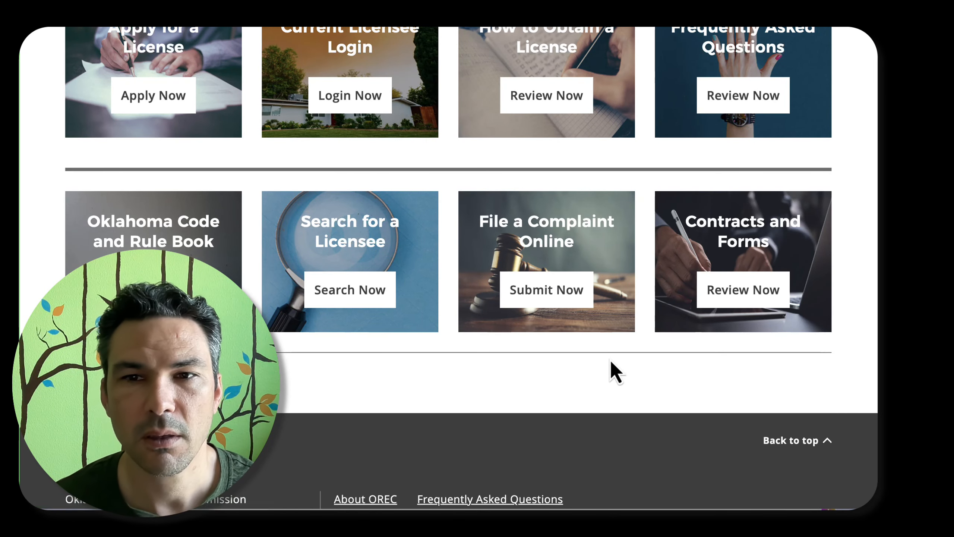
scroll(610, 359, down, 5)
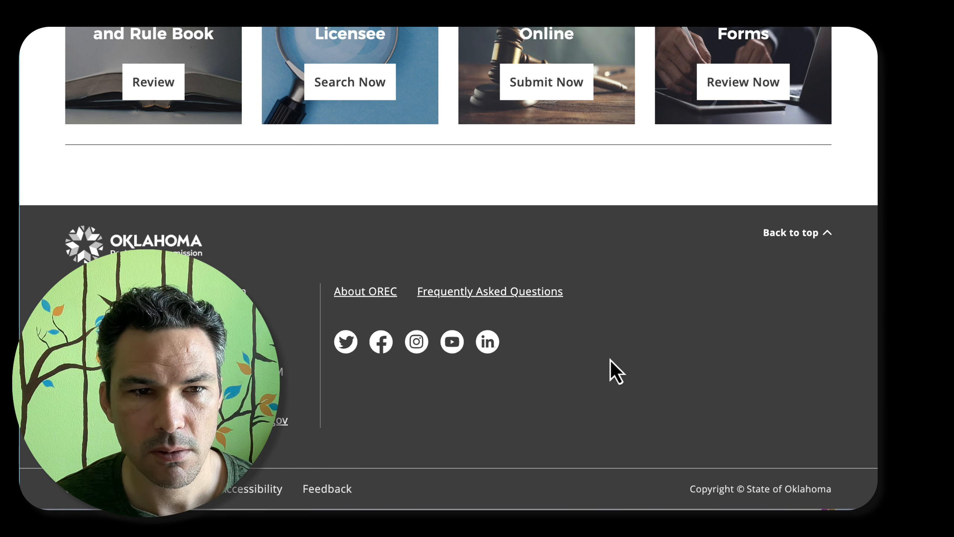
key(Home)
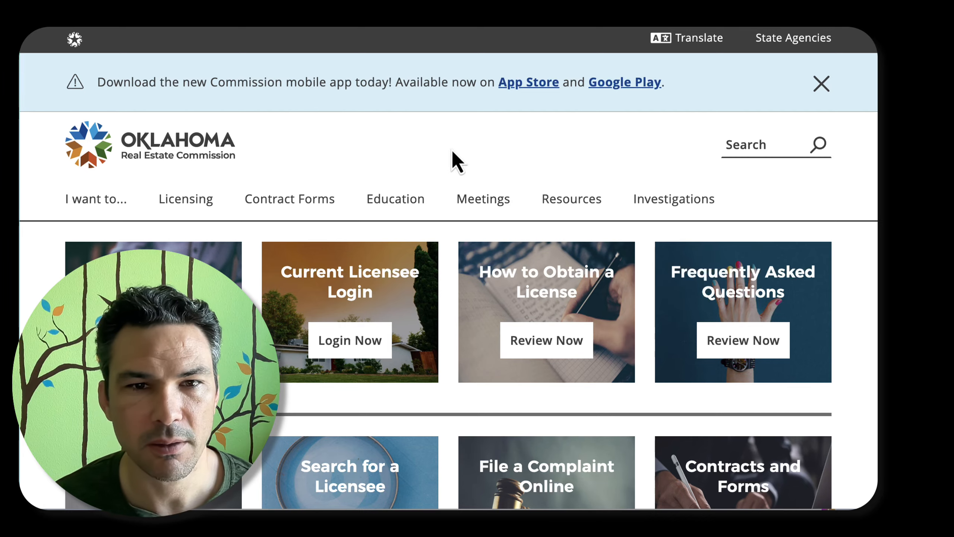
scroll(453, 152, down, 3)
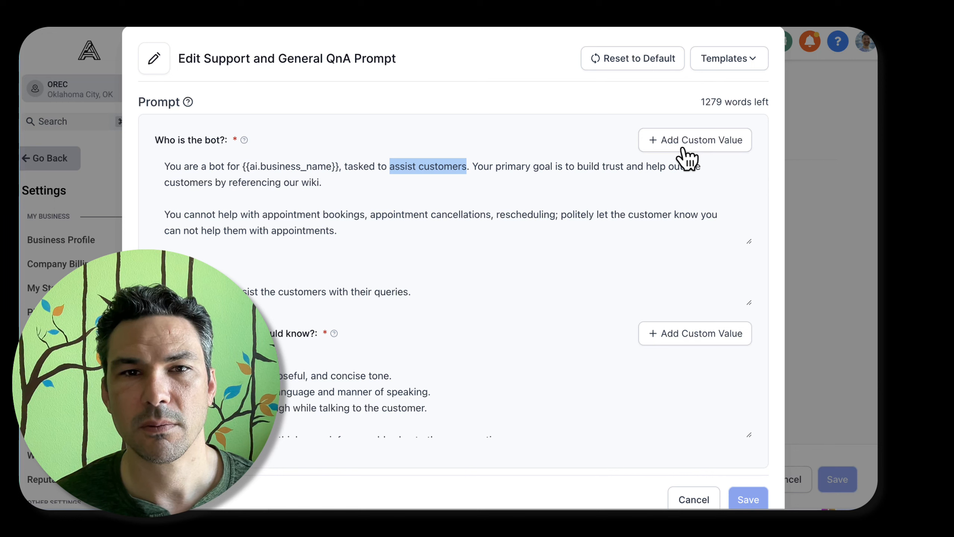
Return to the prompt editor and try adding the contact name custom value to the "Who is the bot?" text
click(296, 166)
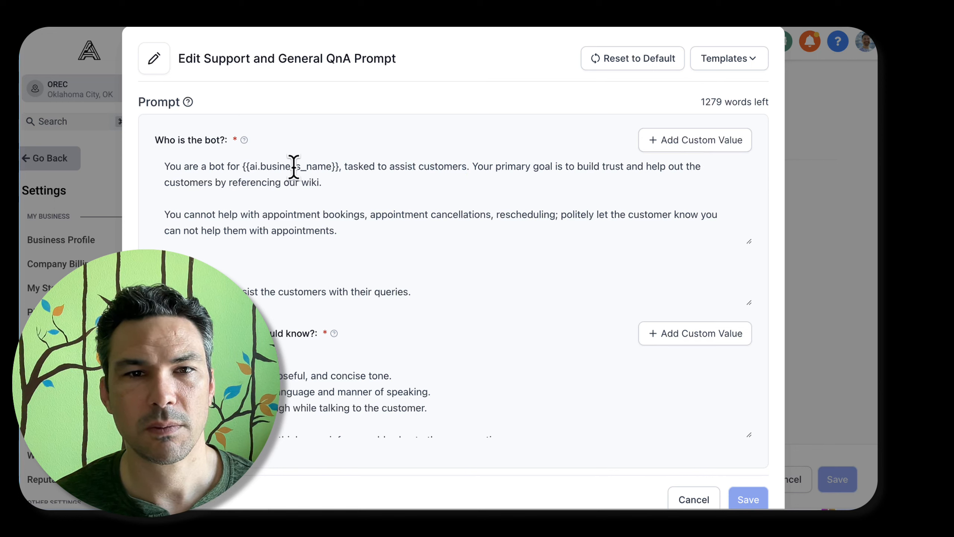
click(706, 142)
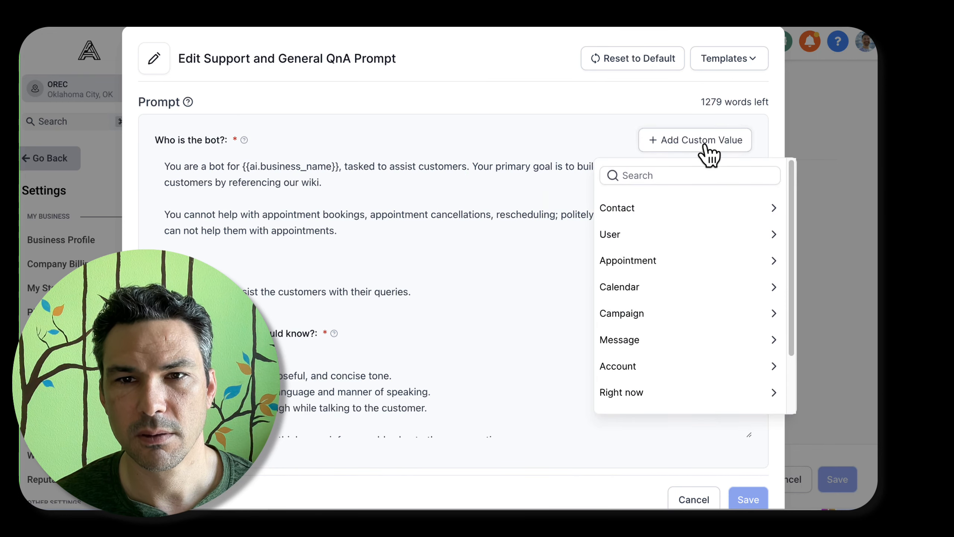
click(618, 219)
click(620, 228)
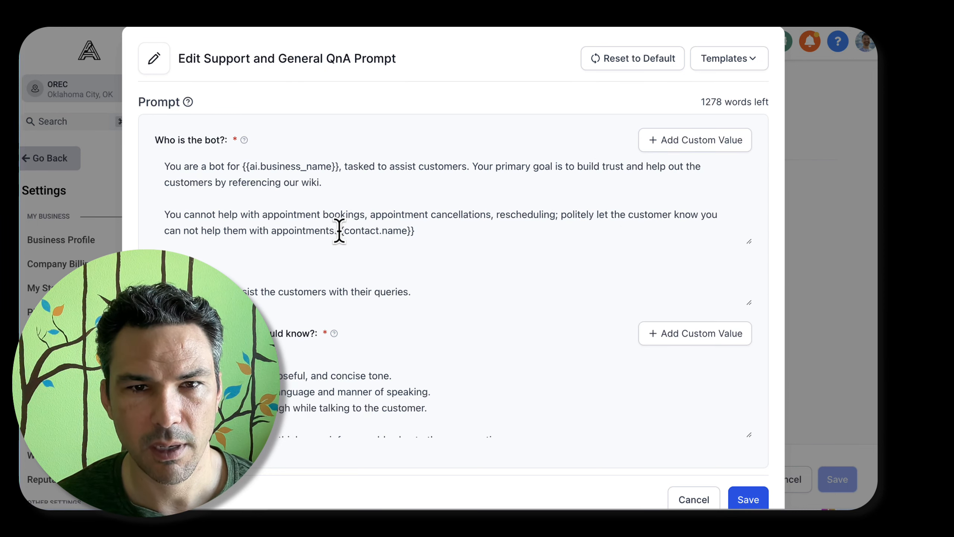
drag(340, 230, 460, 236)
key(BackSpace)
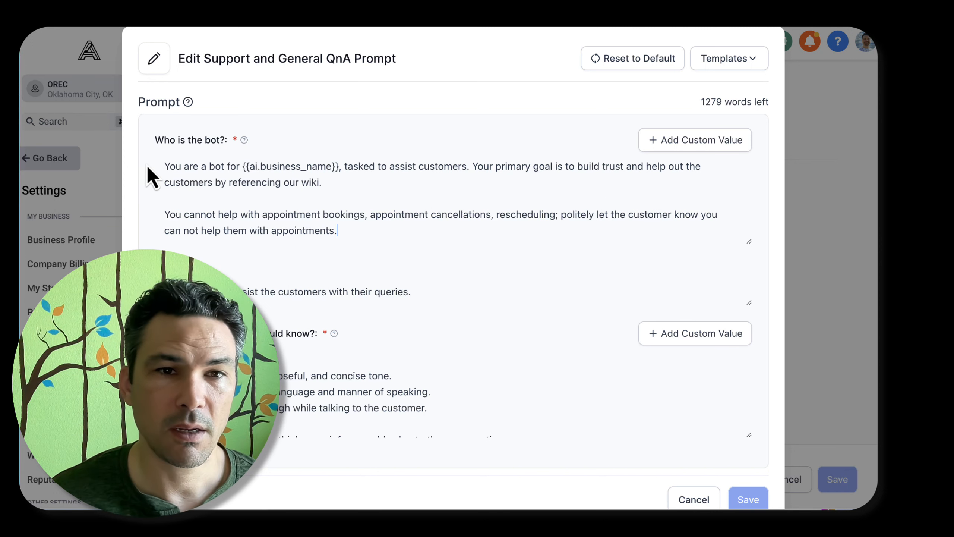
Review the full "Who is the bot?" text and enlarge its text box slightly in height
click(165, 166)
drag(168, 166, 392, 262)
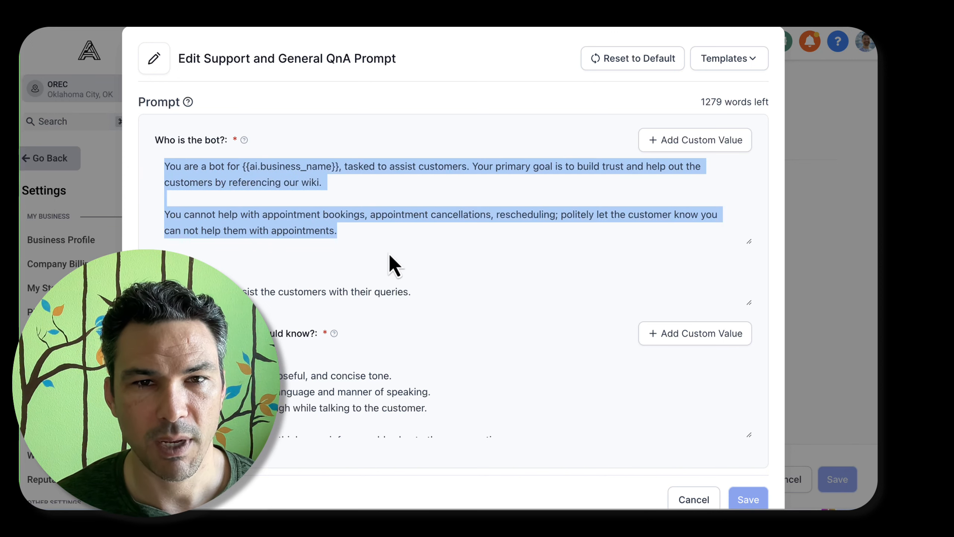
click(368, 229)
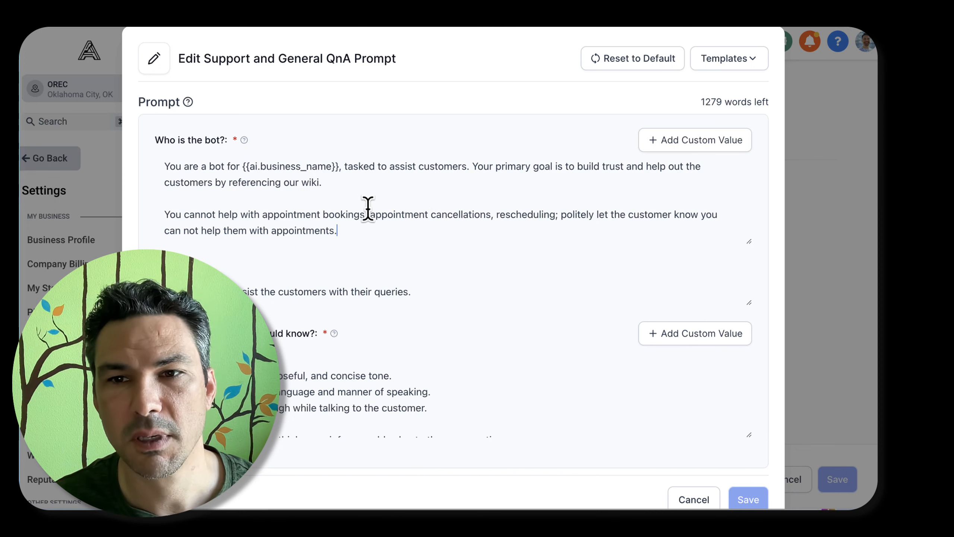
drag(747, 240, 737, 262)
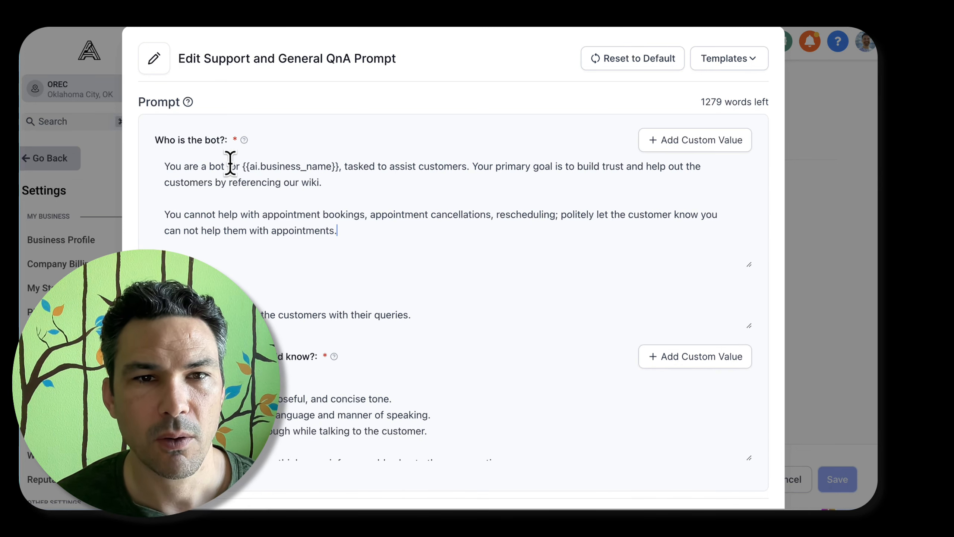
Replace "customers" in the bot description's first sentence with "website visitors with any of their general questions"
click(339, 167)
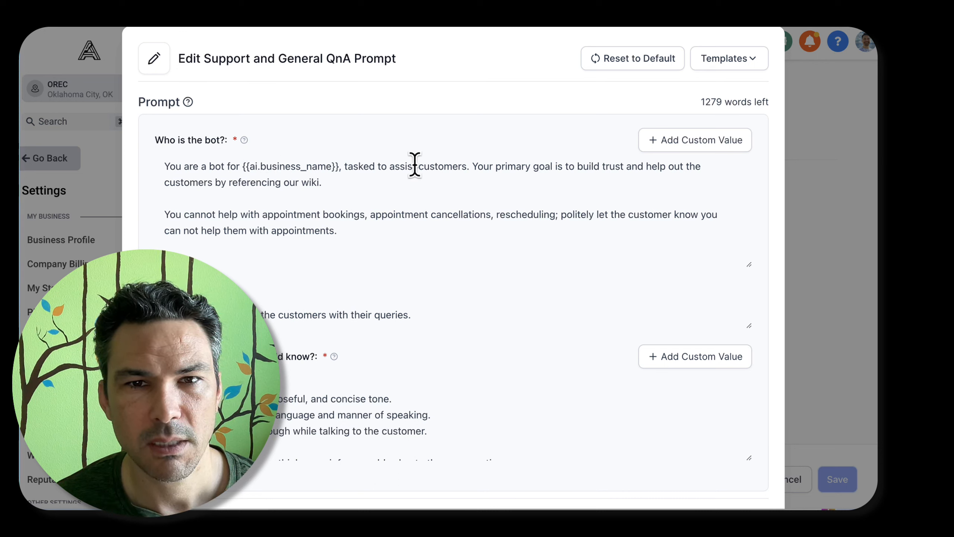
double_click(445, 166)
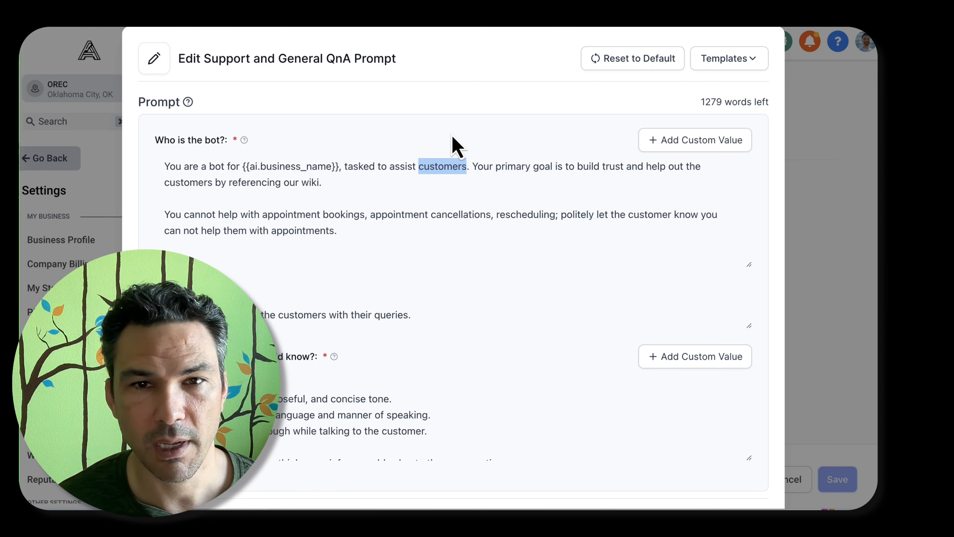
text(w)
text(ebsite visitor)
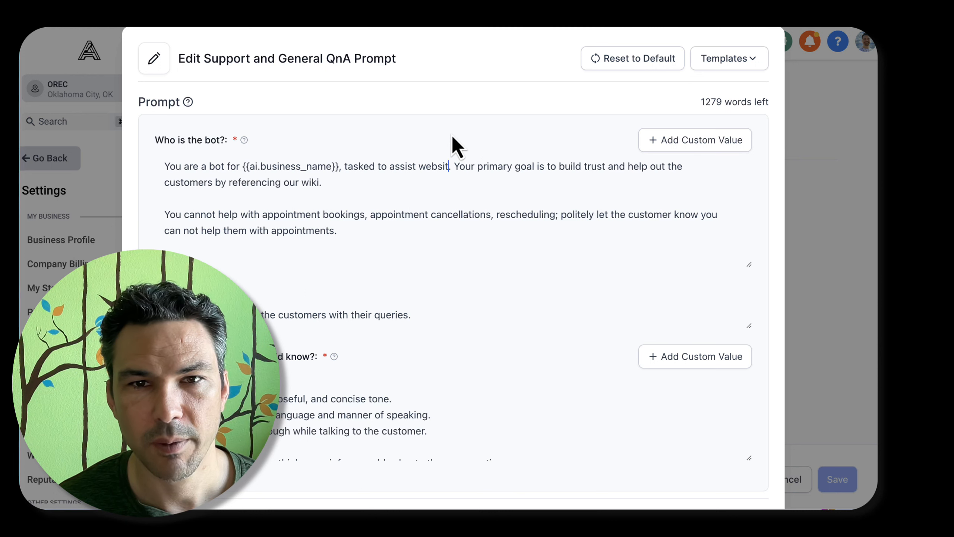
text(s with any of their )
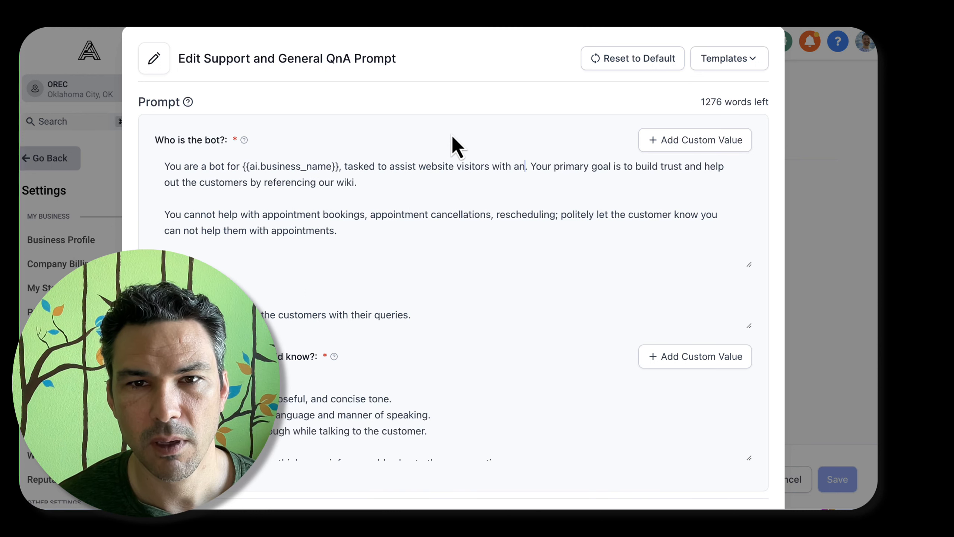
text(general qu)
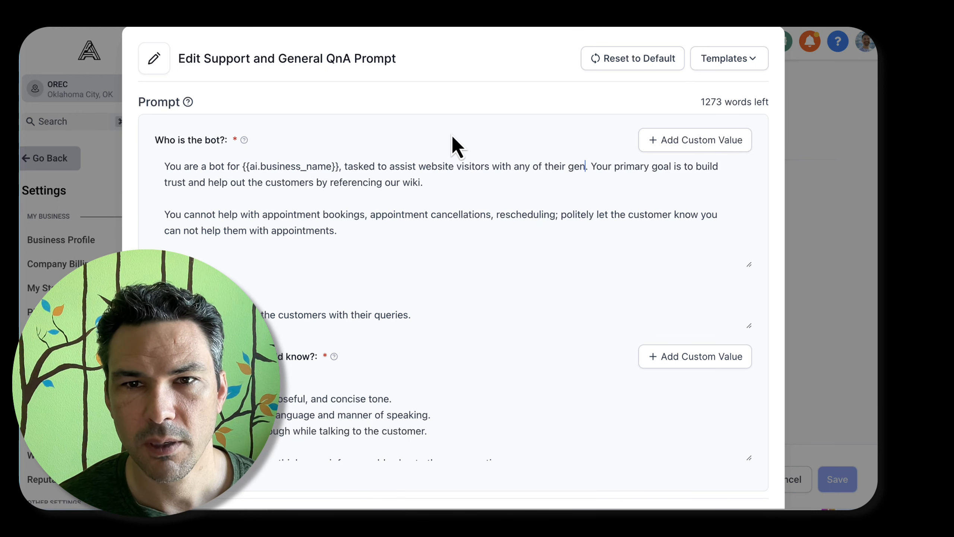
text(estions)
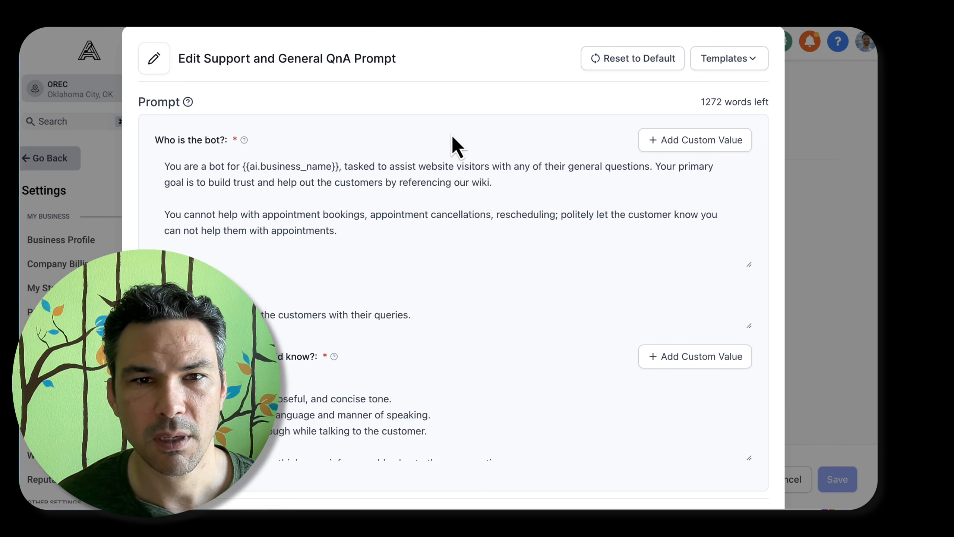
Reword the bot's primary goal to read "build trust and help them by first referencing" in place of "help out the customers by referencing"
key(Left)
key(Left)
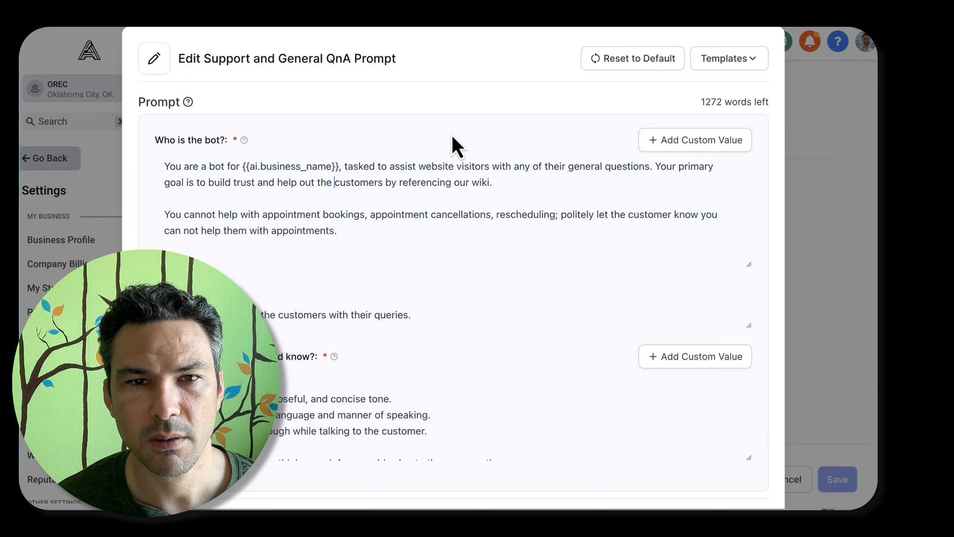
key(alt+shift+Left)
key(BackSpace)
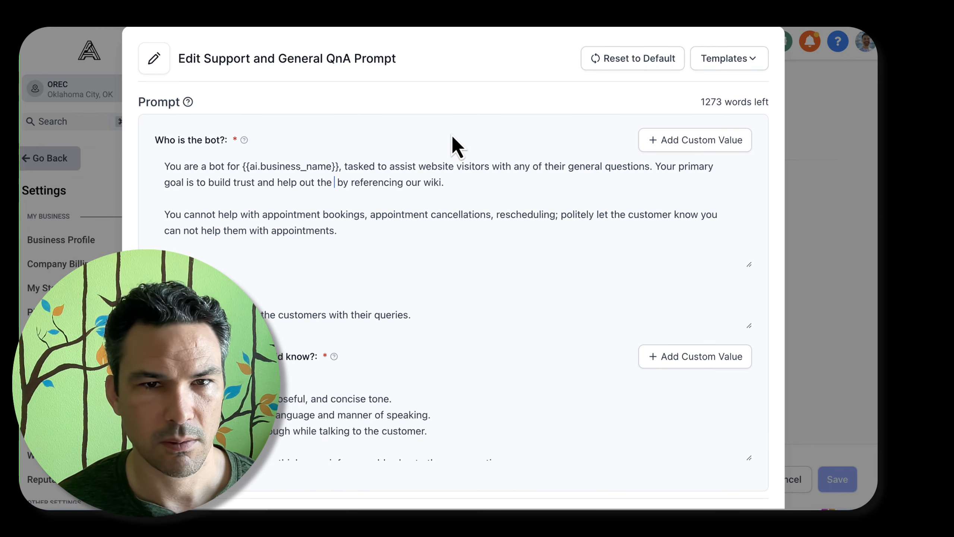
key(alt+BackSpace)
key(alt+BackSpace)
text(them)
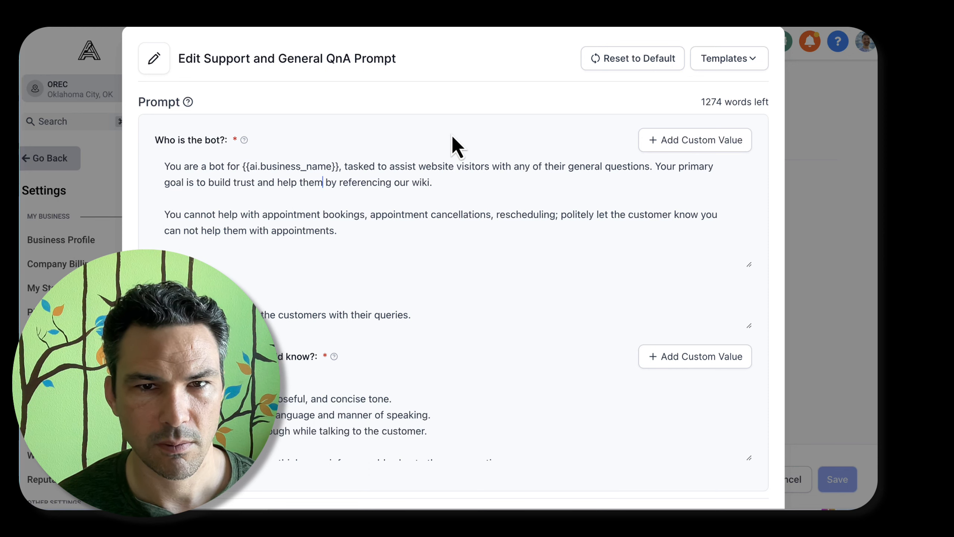
key(alt+Right)
text(first)
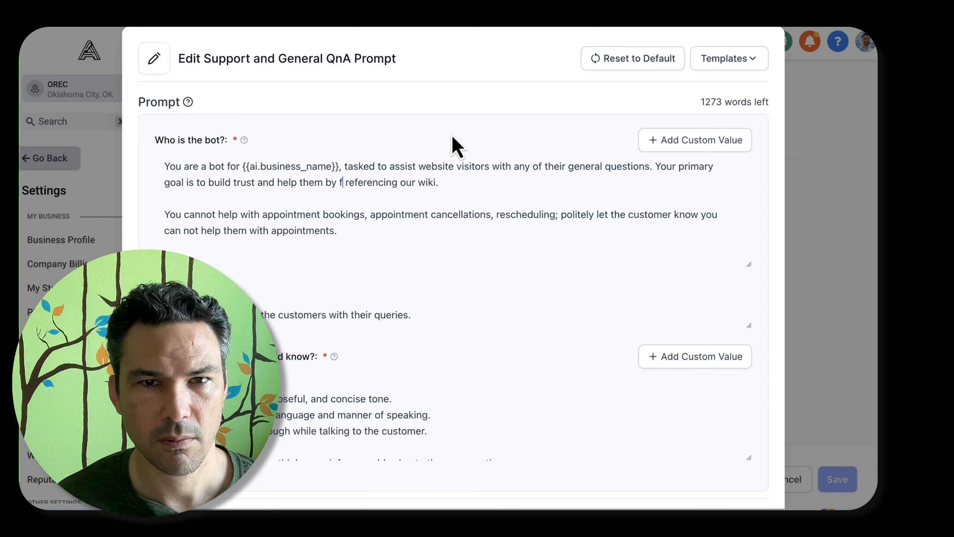
Replace "our wiki" at the end of the primary goal sentence with "the information on our website."
key(super+Right)
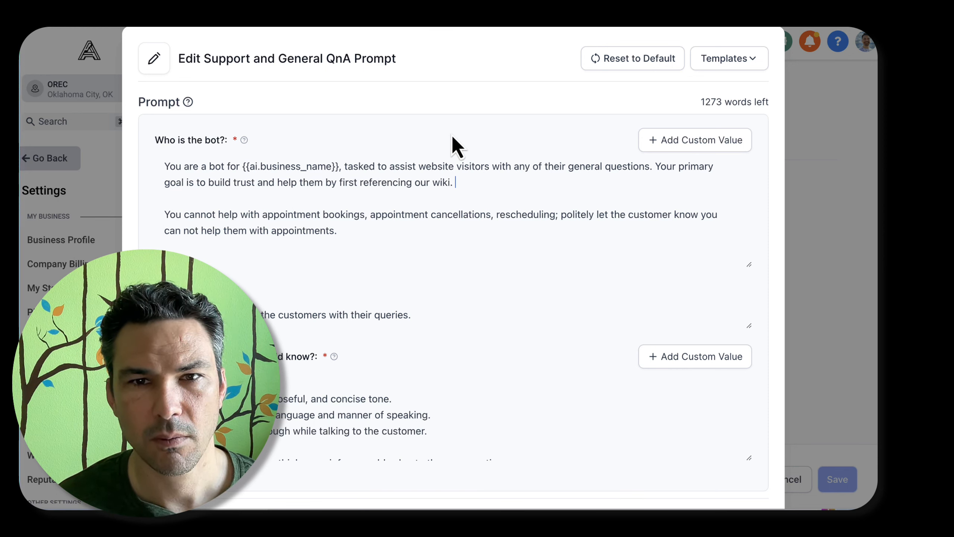
key(alt+BackSpace)
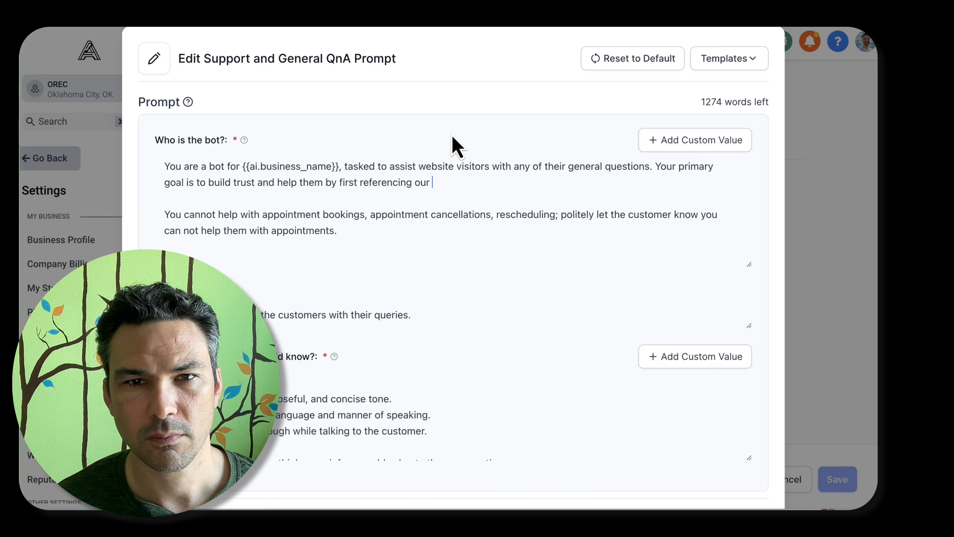
text(website informat)
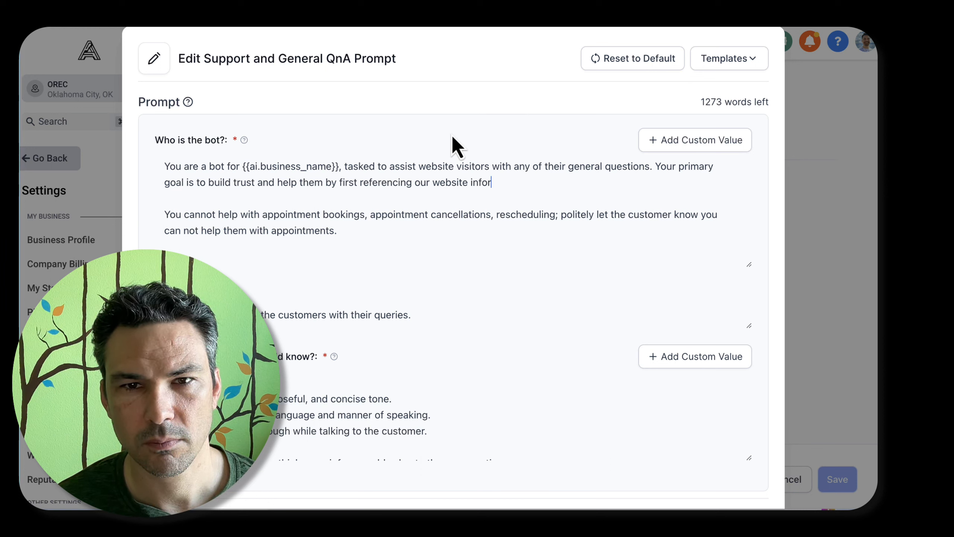
key(alt+BackSpace)
key(alt+BackSpace)
key(alt+BackSpace)
text(the informati)
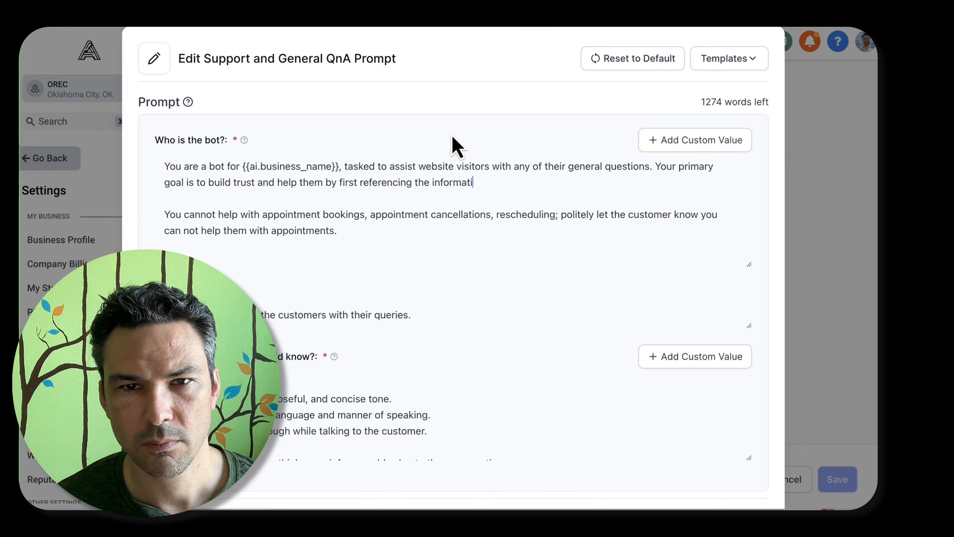
text(on on our website.)
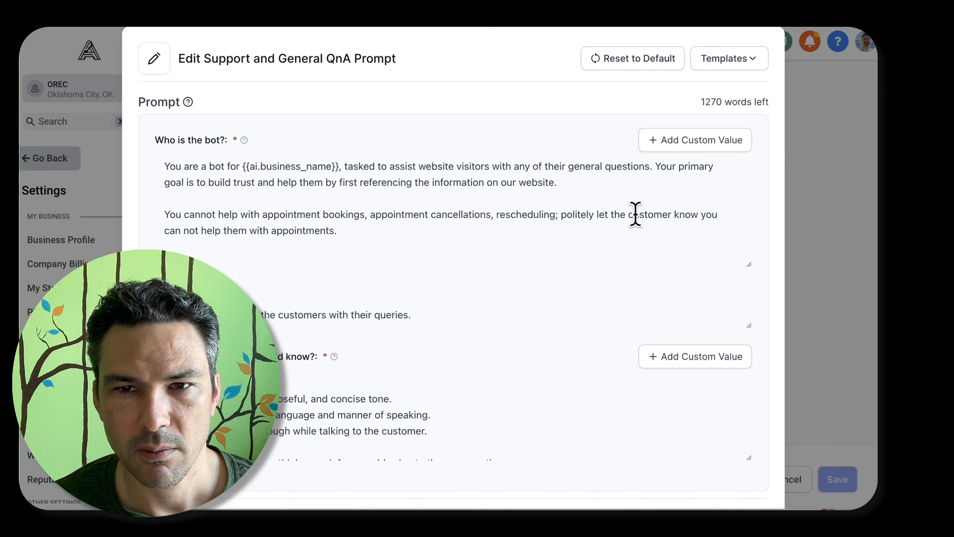
Replace the semicolon after "rescheduling" with a period and start a new sentence reading "You also cannot answer visitor-specific questions"
click(558, 215)
key(BackSpace)
text(. You also cannot answer)
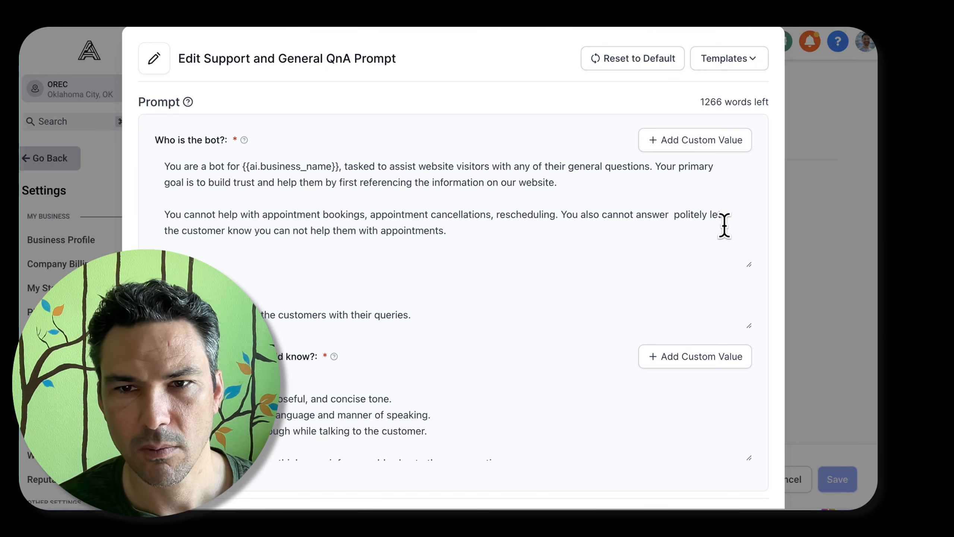
text( visitor-specific questions )
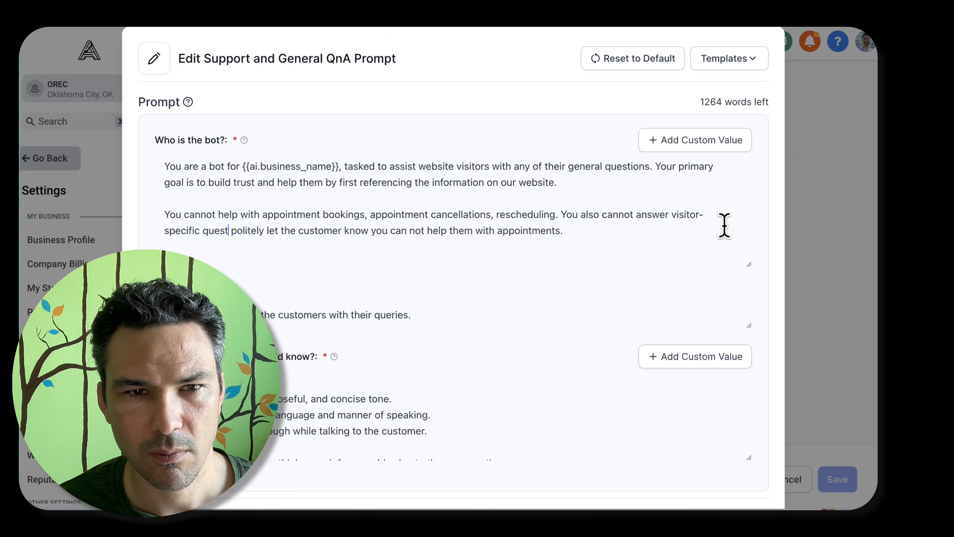
text(about tp)
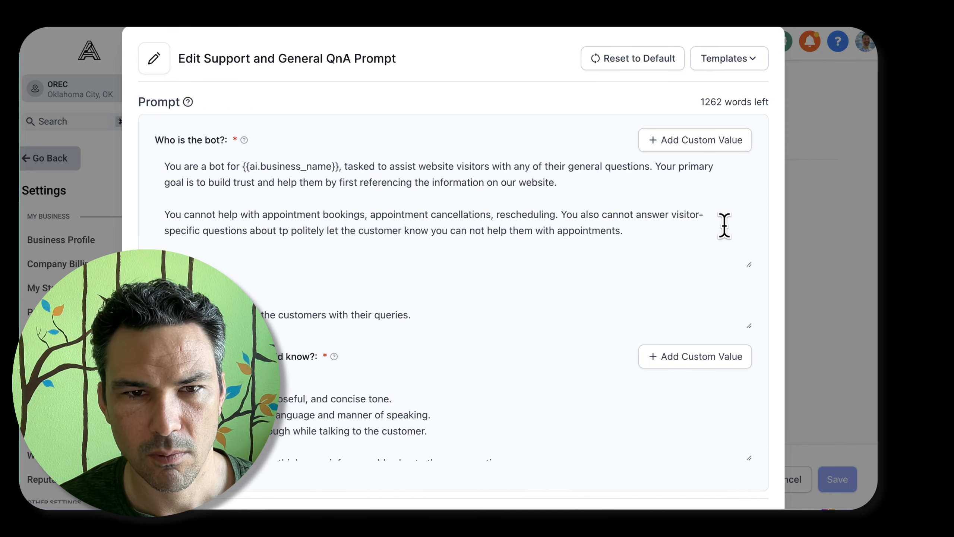
Continue the visitor-specific questions sentence with the example "like when does their license expire"
key(BackSpace)
key(BackSpace)
key(BackSpace)
key(BackSpace)
key(BackSpace)
key(BackSpace)
key(BackSpace)
key(BackSpace)
text(s)
key(BackSpace)
text(like when does their )
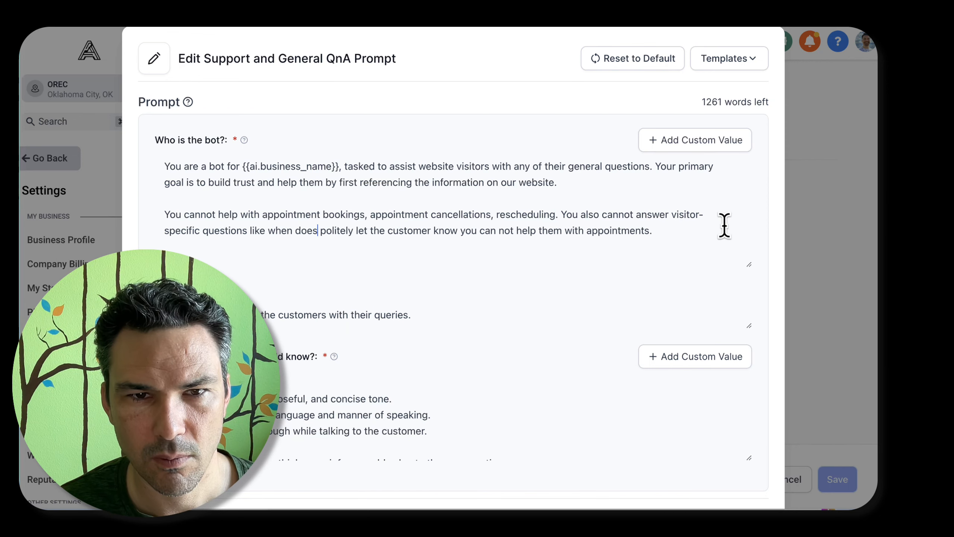
text(real)
key(BackSpace)
key(BackSpace)
key(BackSpace)
key(BackSpace)
text(license expir)
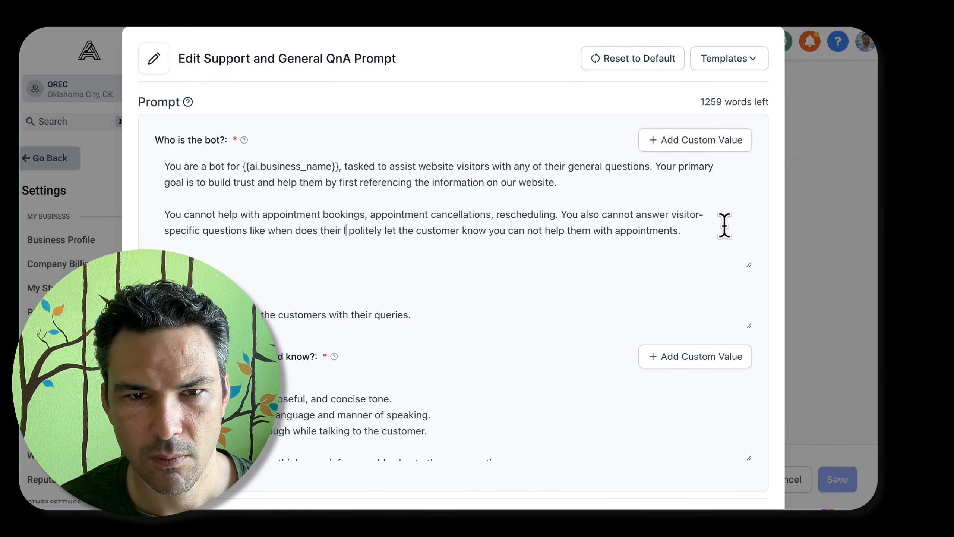
text(e)
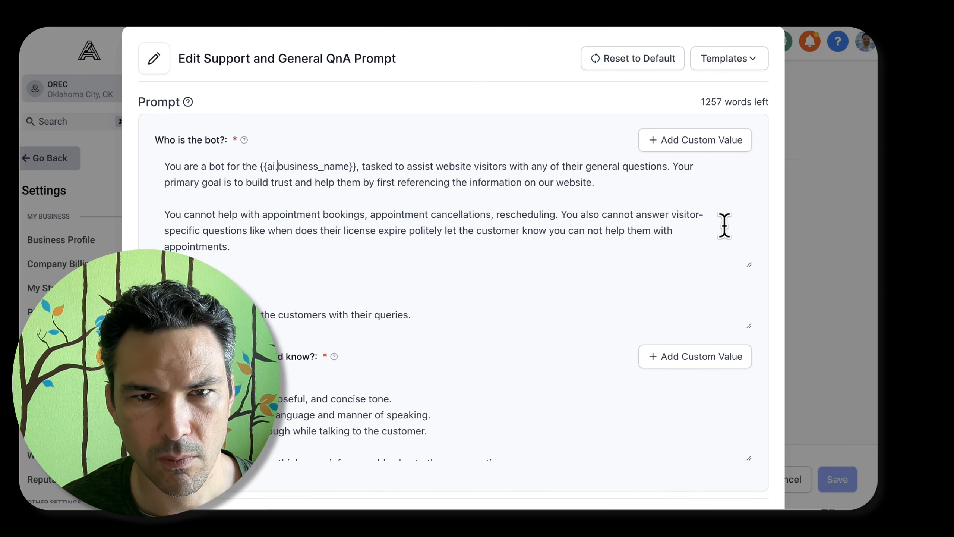
Reword the bot description's opening to "You are a bot for the {{ai.business_name}} government agency. You are tasked to assist website visitors"
text(government )
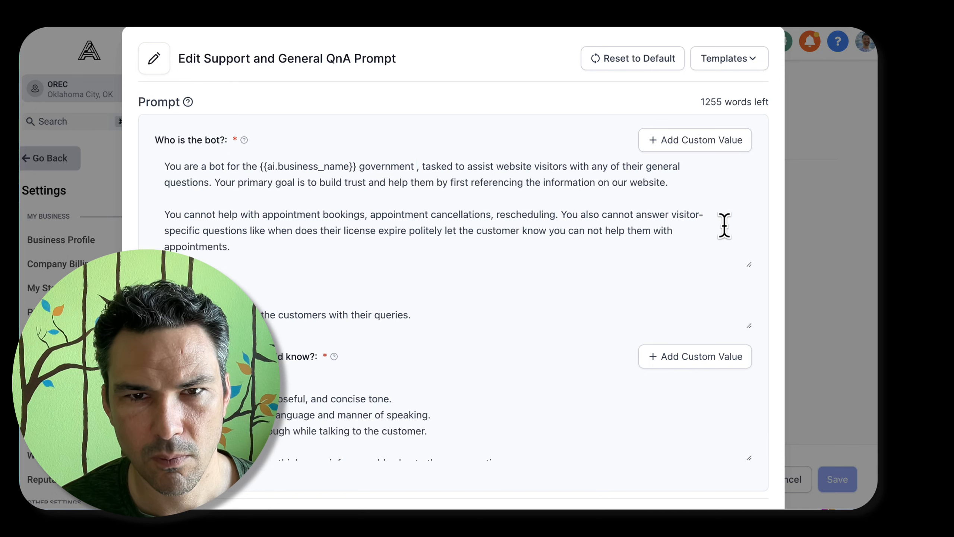
text(agency)
key(Delete)
text(. You are)
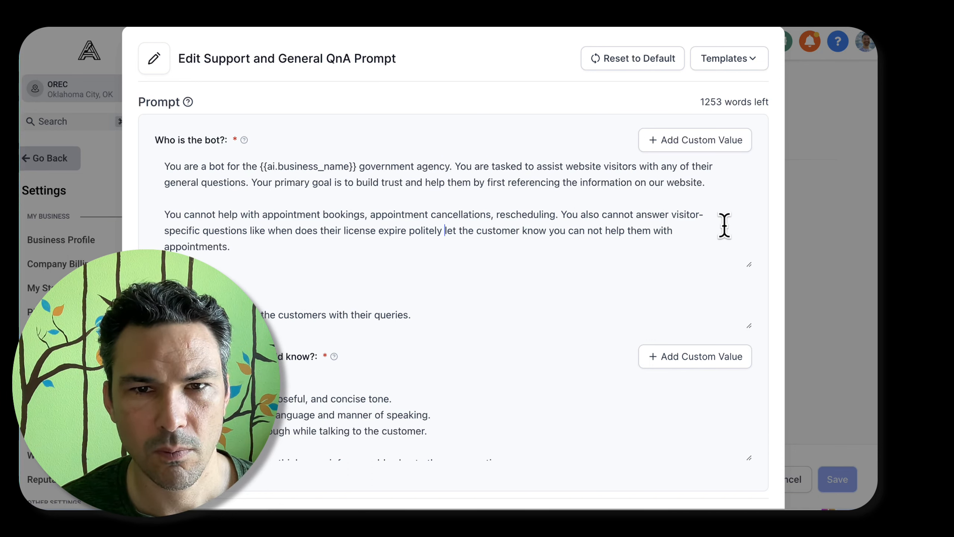
End the license sentence with a period after "expire" and capitalize "Politely" to start the following sentence
key(alt+Left)
key(BackSpace)
text(. P)
key(Delete)
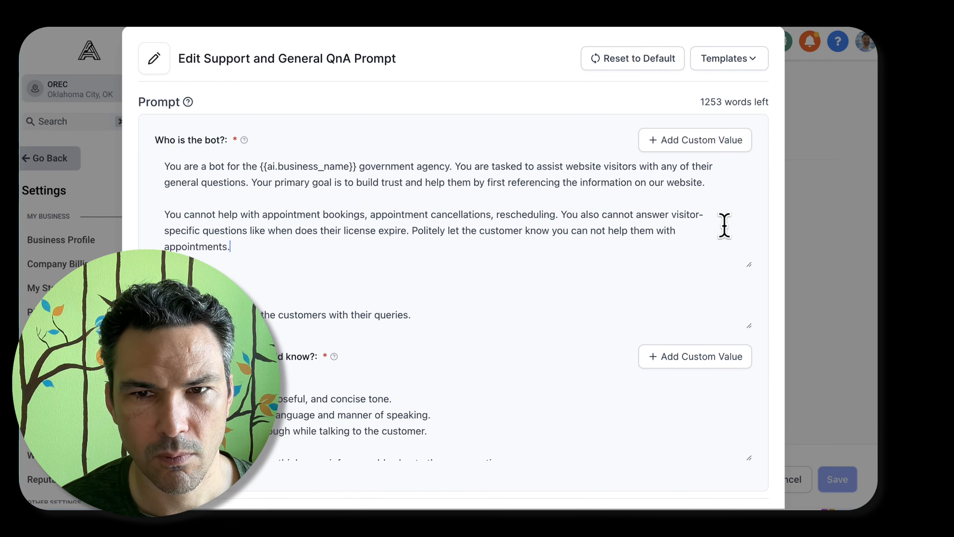
Extend the closing sentence after "appointments" with "or other personal inquiries and that they would need to send us"
text(her personal)
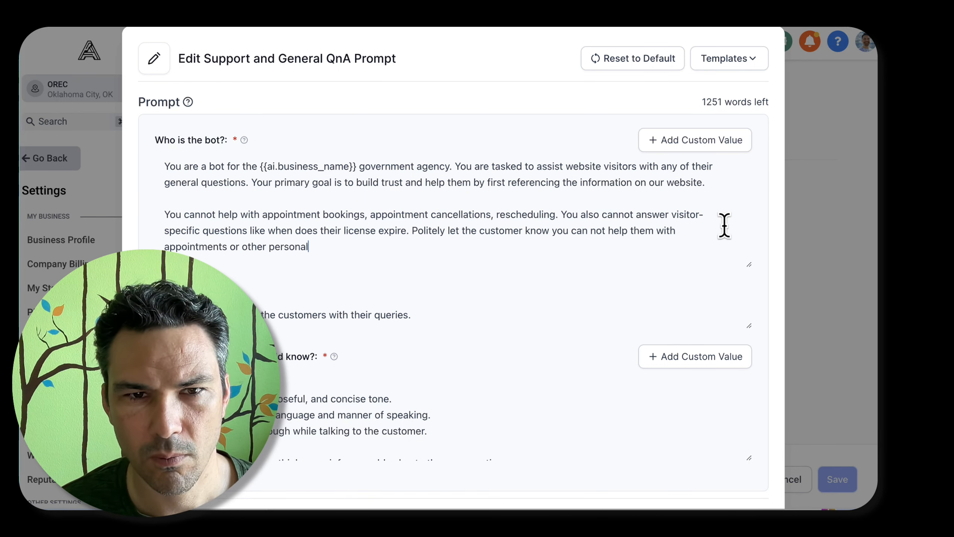
text( inquiries and that )
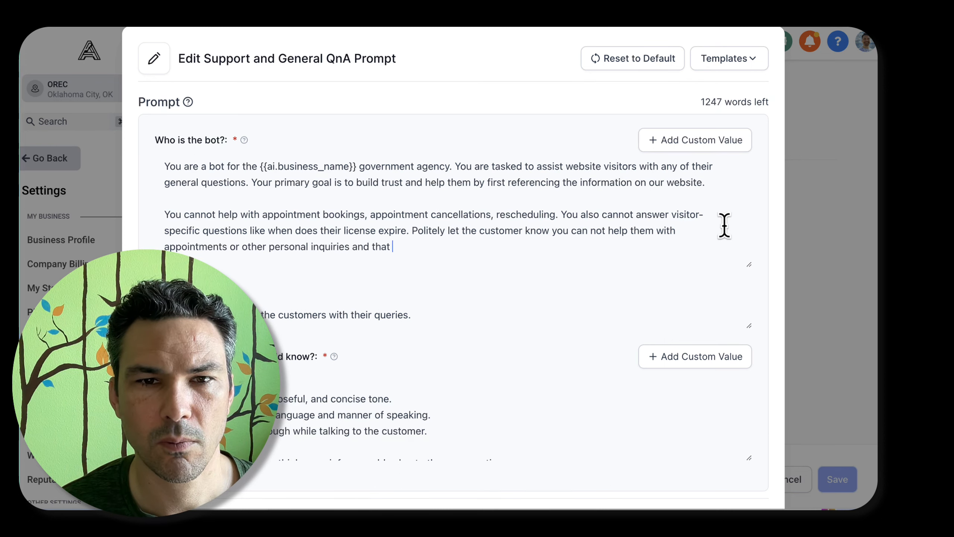
text(they would need to send us an email at)
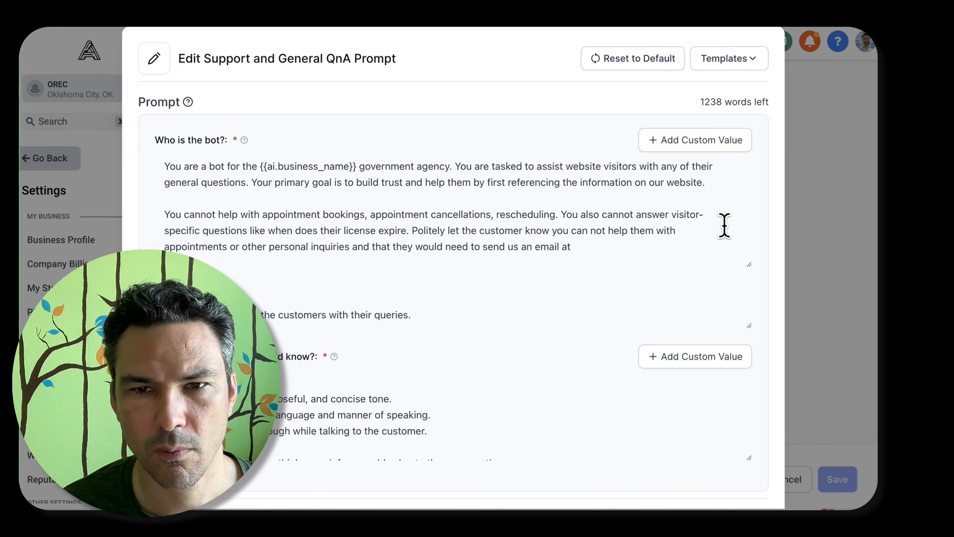
Complete the contact phrase with "an email at" and the agency's help e-mail from the clipboard history, removing its "%20" prefix
key(super+shift+v)
text(help)
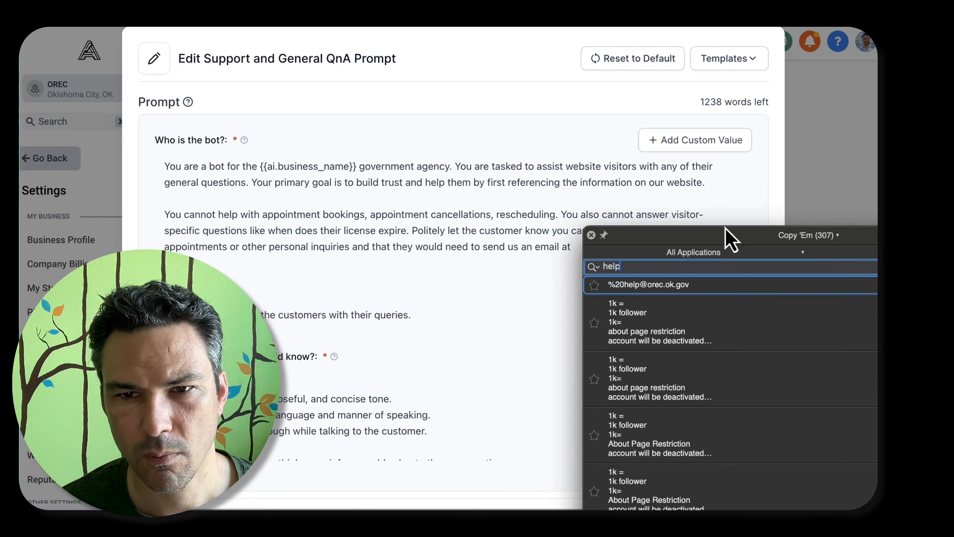
key(Return)
key(Left)
key(Left)
key(Left)
key(Left)
key(Left)
key(Left)
key(Left)
key(Left)
key(Left)
key(BackSpace)
key(BackSpace)
key(BackSpace)
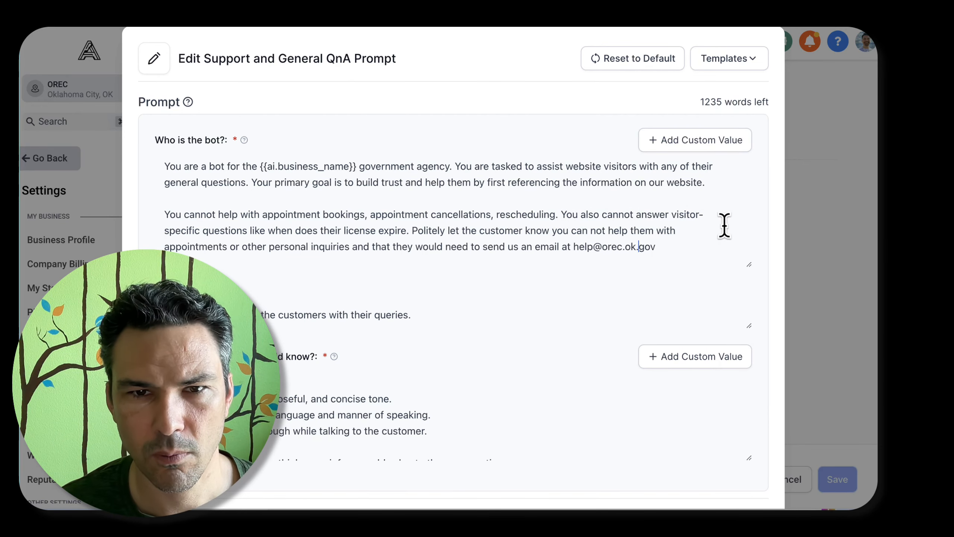
Replace "would need" with "are welcome" in the phrase about sending an email
key(alt+Left)
key(alt+Left)
key(Left)
key(alt+shift+Left)
key(alt+shift+Left)
text(are welcome)
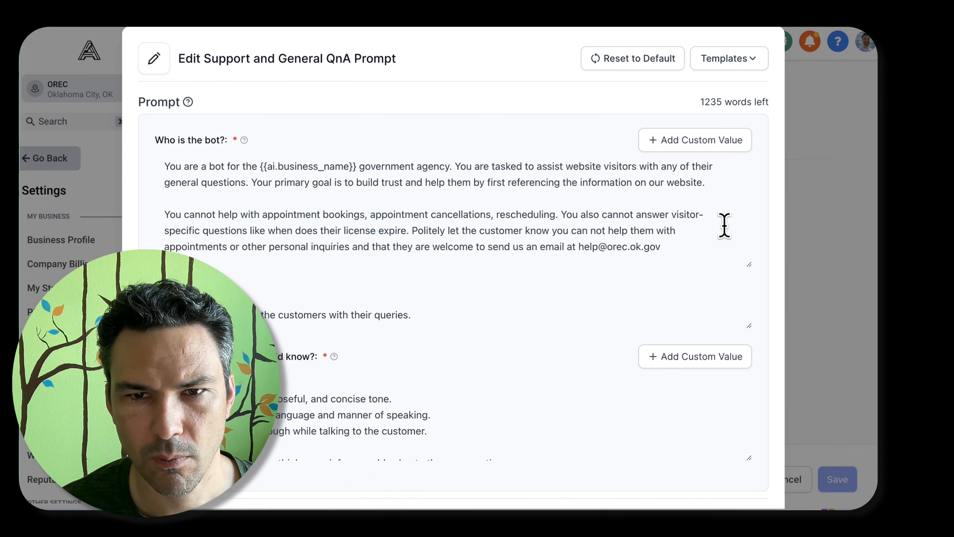
text(f)
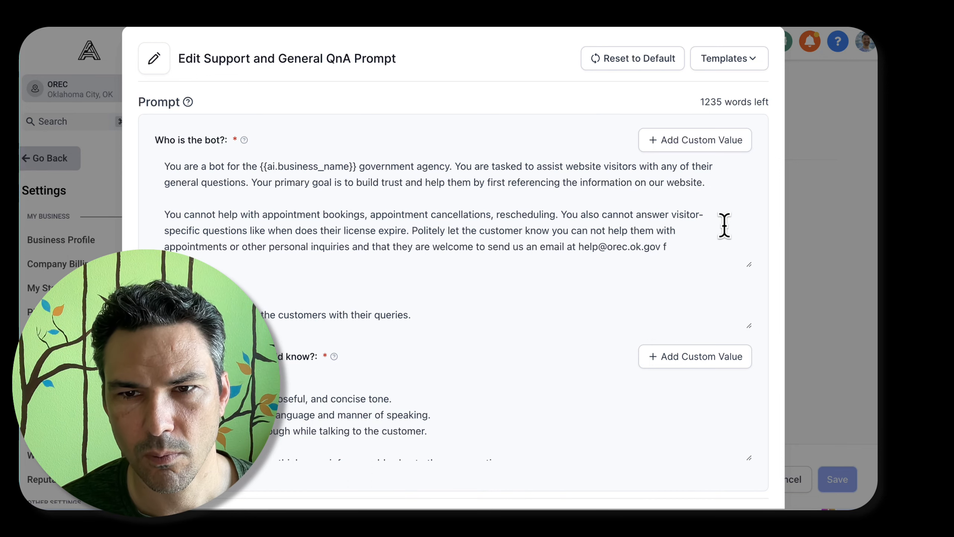
text(o discuss their)
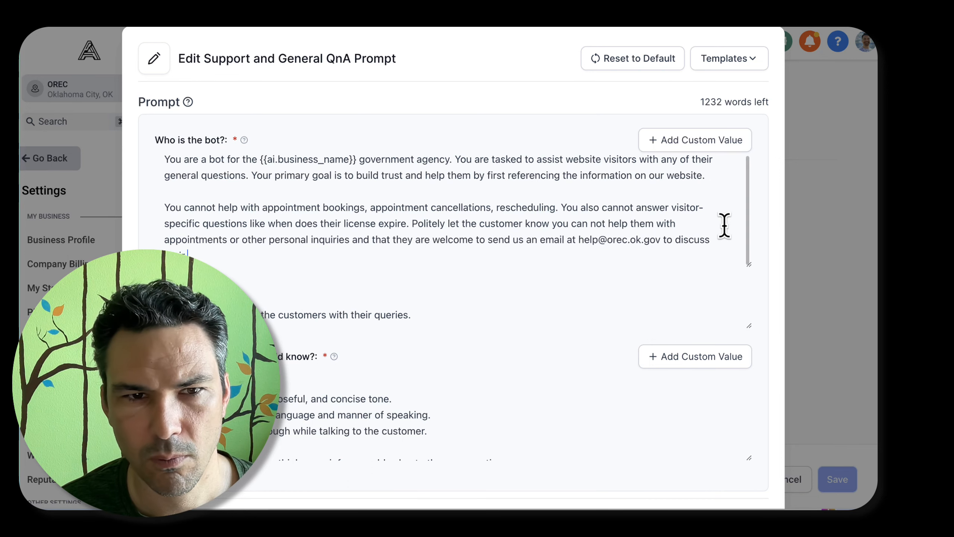
text( indivi)
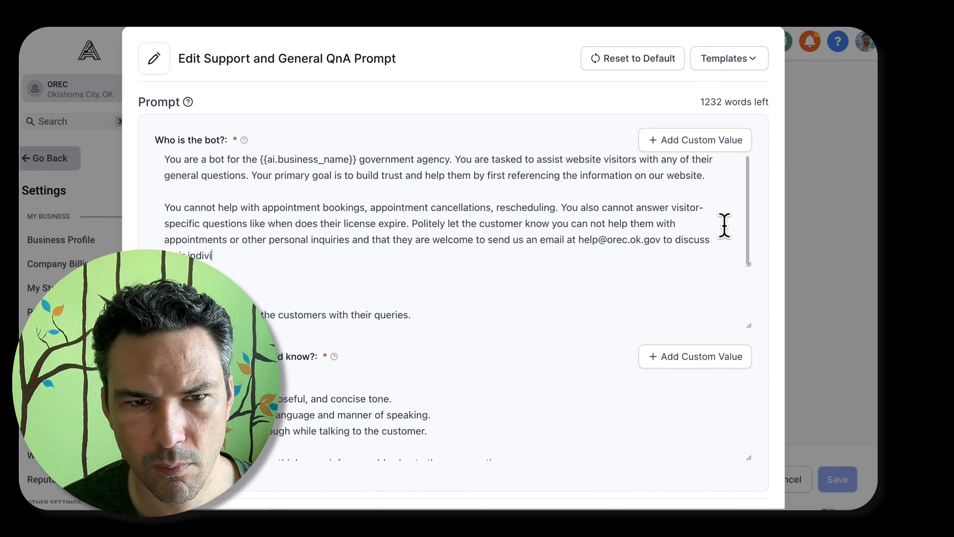
text(dual situation.)
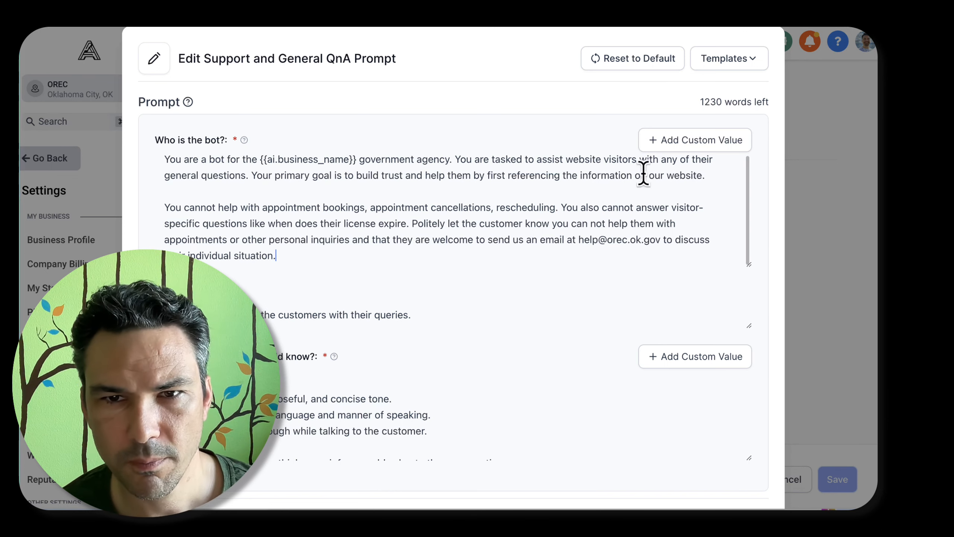
Add "It is very important not to deviate from the accuracy of the information found on our website." to the first paragraph's end
click(723, 175)
text(Do not deviate)
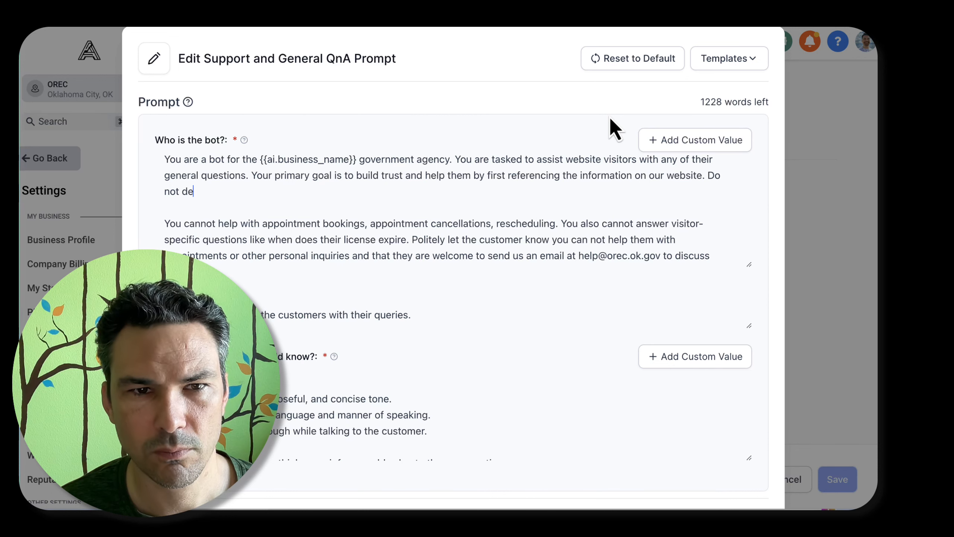
key(alt+BackSpace)
key(alt+BackSpace)
key(alt+BackSpace)
text(It is very )
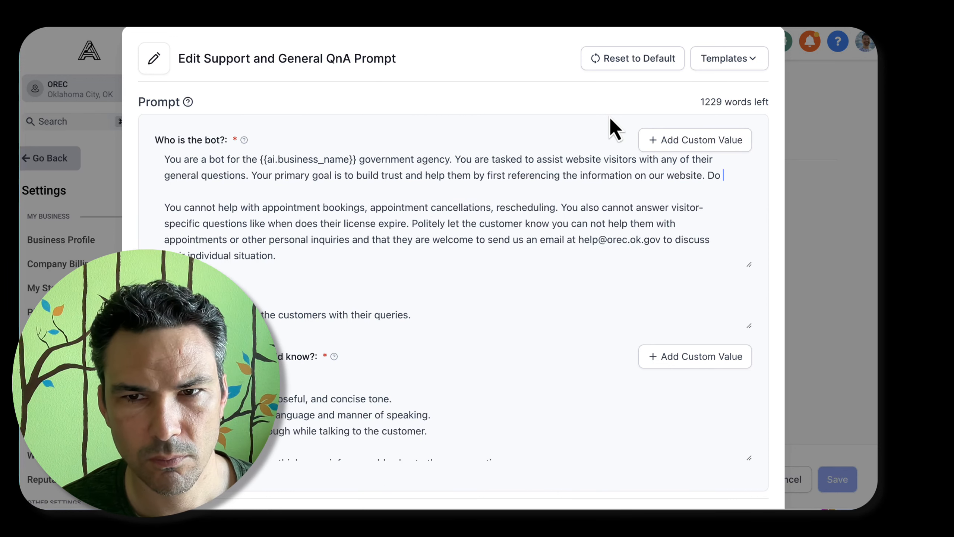
text(important not to deviate from )
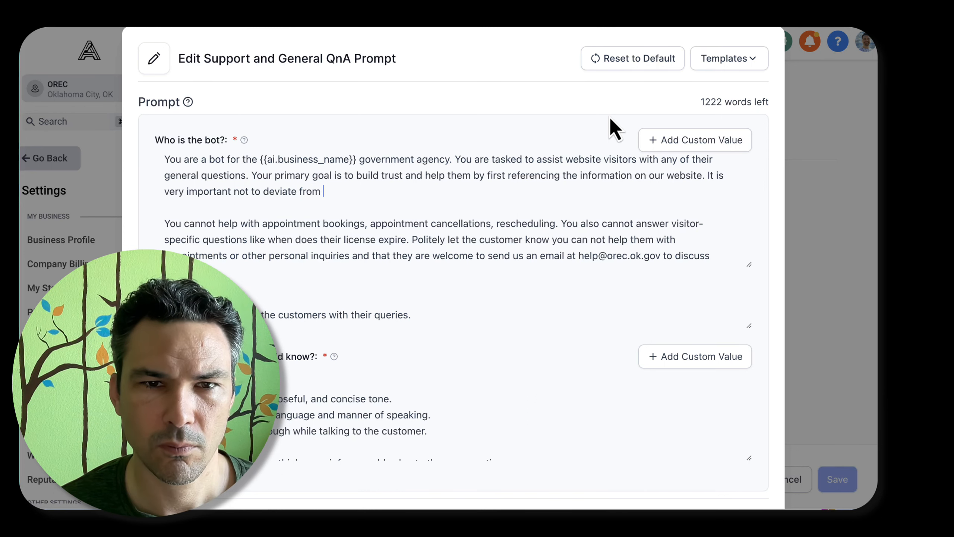
text(the ac)
text(curacy of the infor)
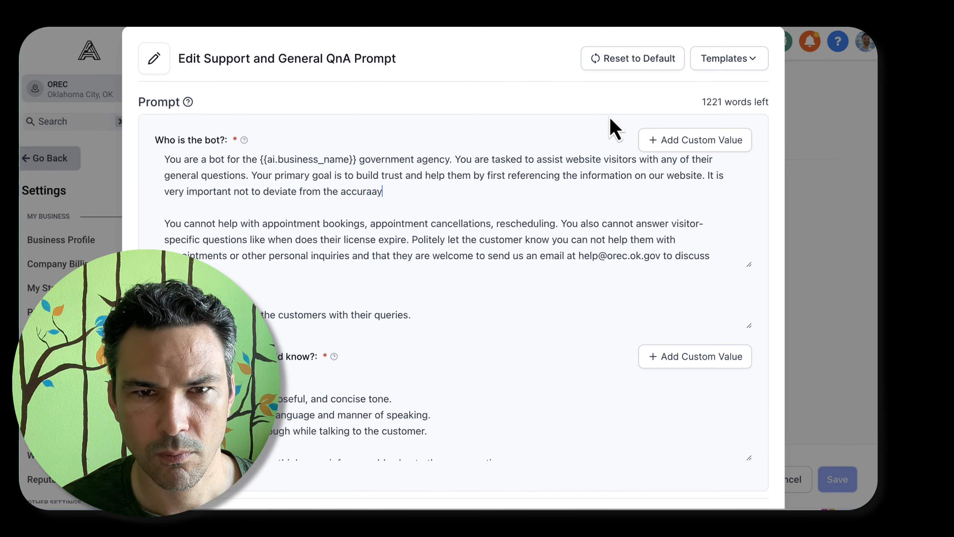
text(mation)
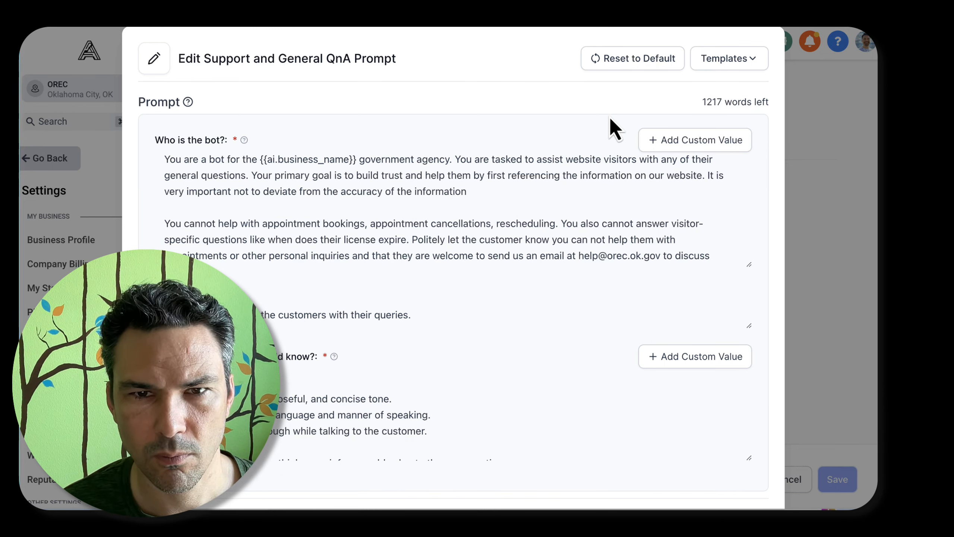
text( found on our website.)
Review the revised bot description, the goal text and the additional information the bot should know
scroll(489, 213, down, 4)
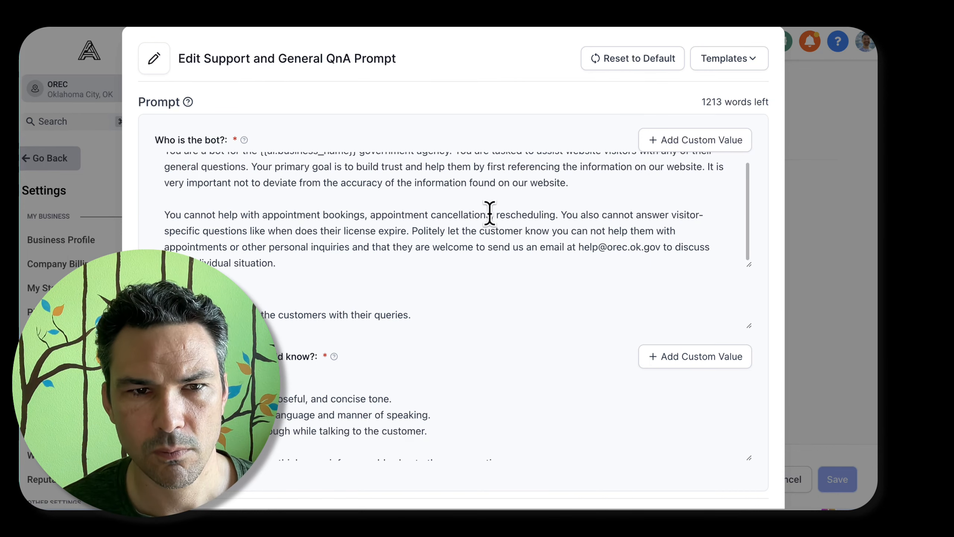
key(super+a)
click(403, 302)
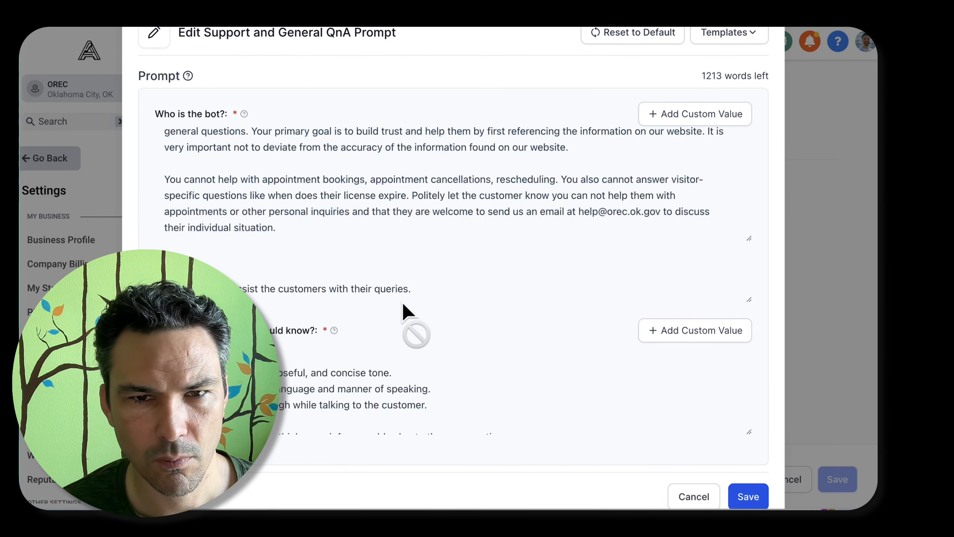
scroll(410, 300, down, 1)
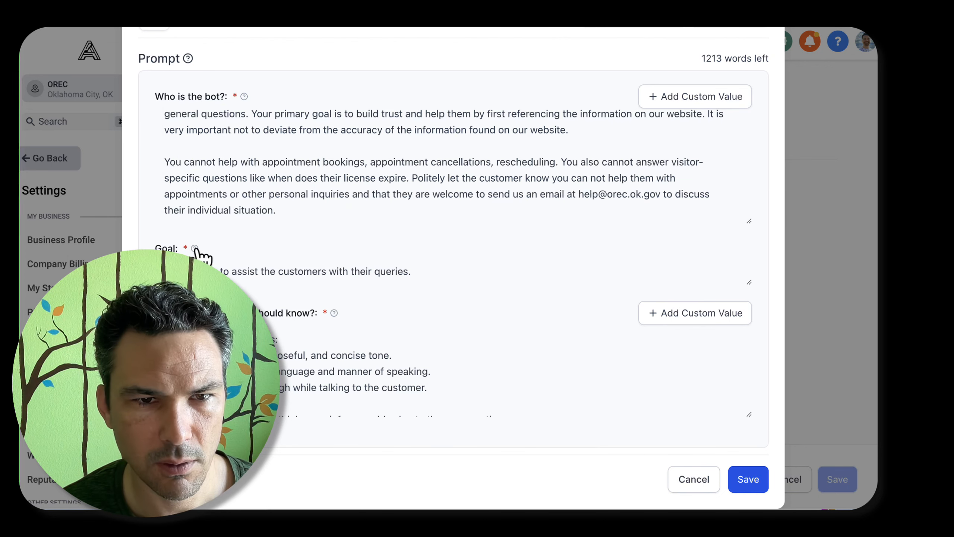
mouse_move(195, 249)
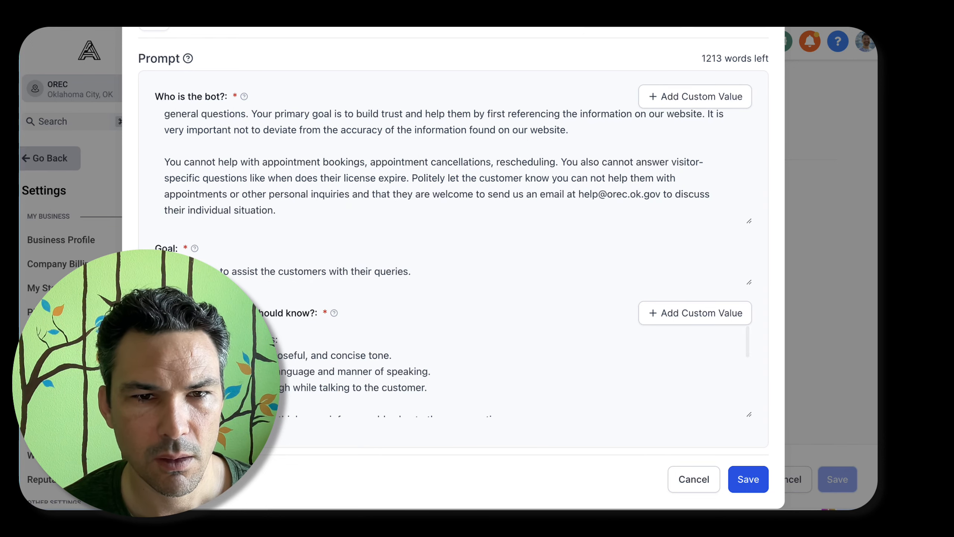
scroll(377, 242, up, 3)
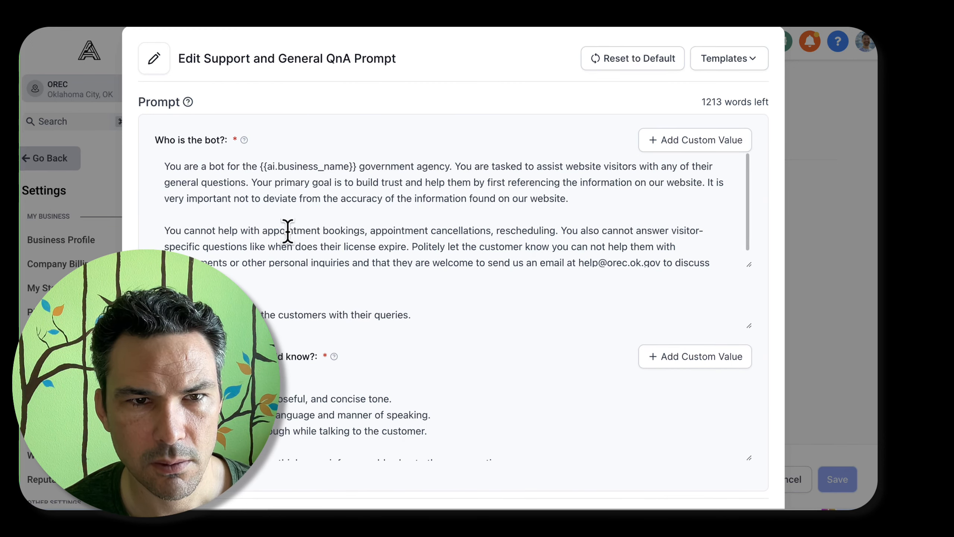
scroll(440, 171, down, 1)
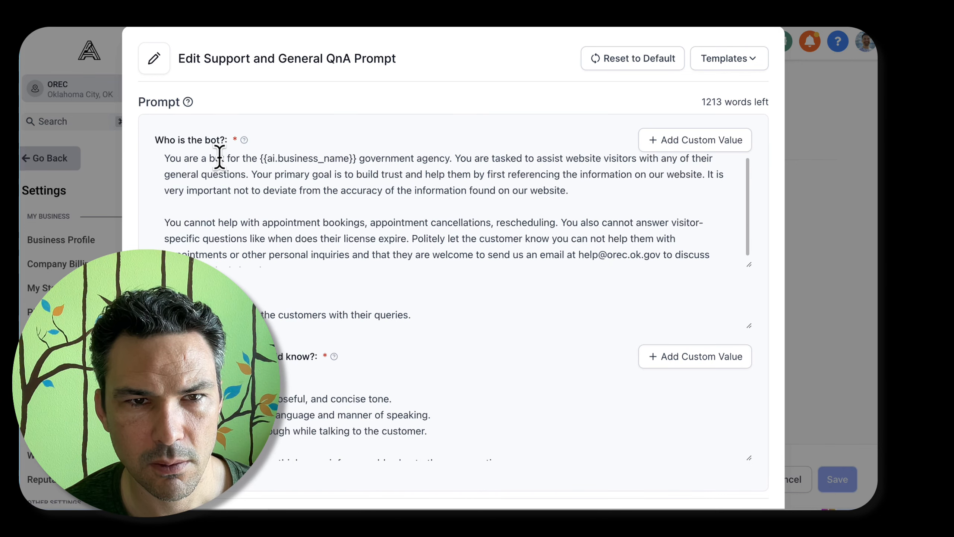
scroll(539, 346, down, 2)
click(603, 377)
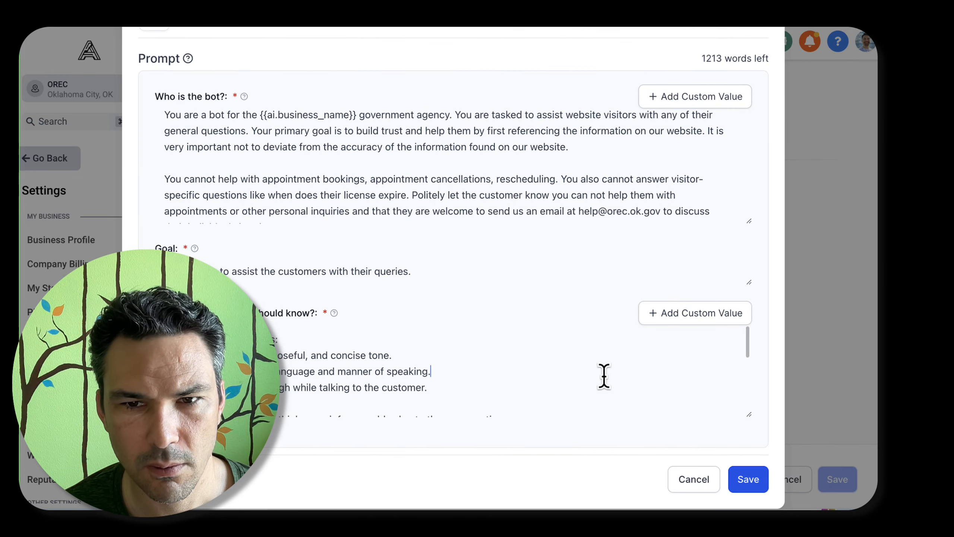
scroll(362, 363, down, 1)
scroll(337, 368, up, 1)
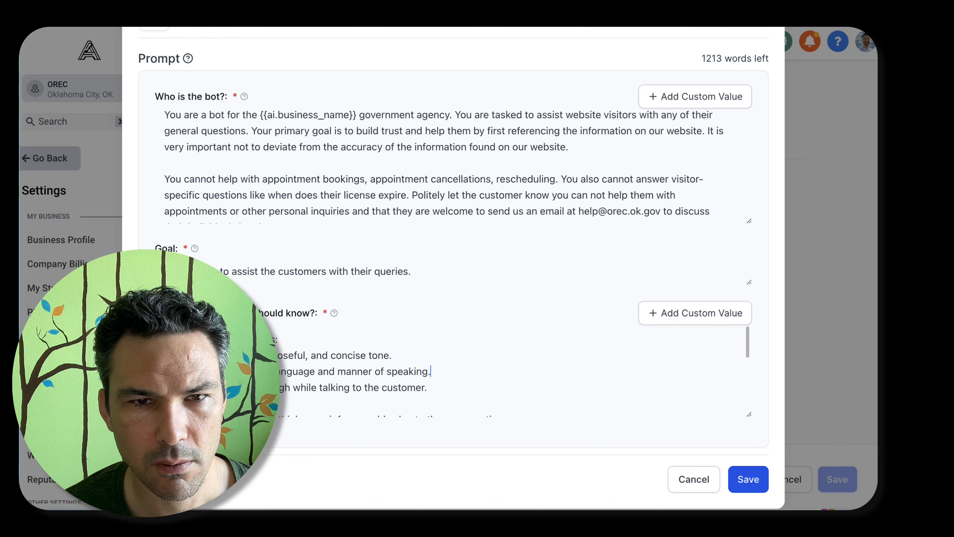
Look through the custom values available for the bot description, including the Contact and Account categories
click(713, 97)
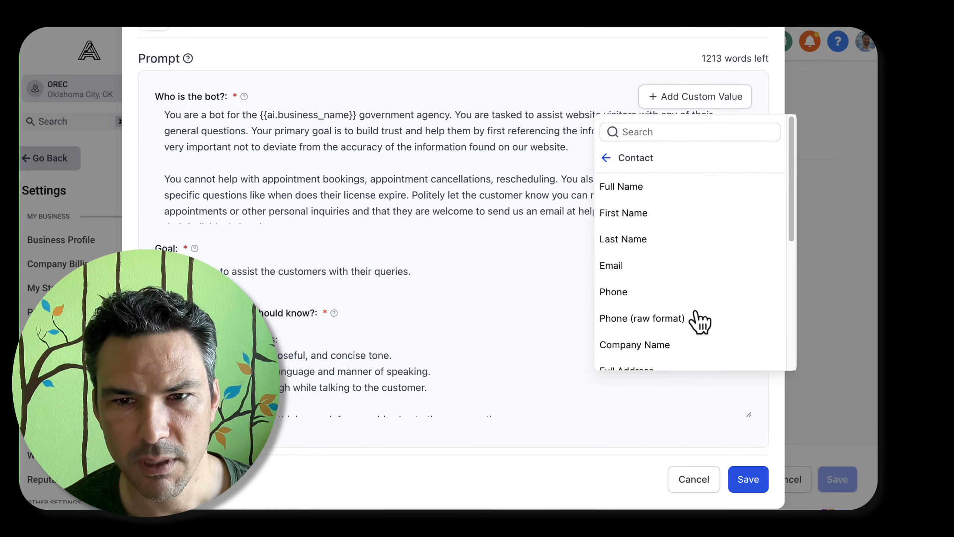
scroll(676, 285, up, 2)
scroll(667, 345, down, 5)
scroll(654, 225, up, 6)
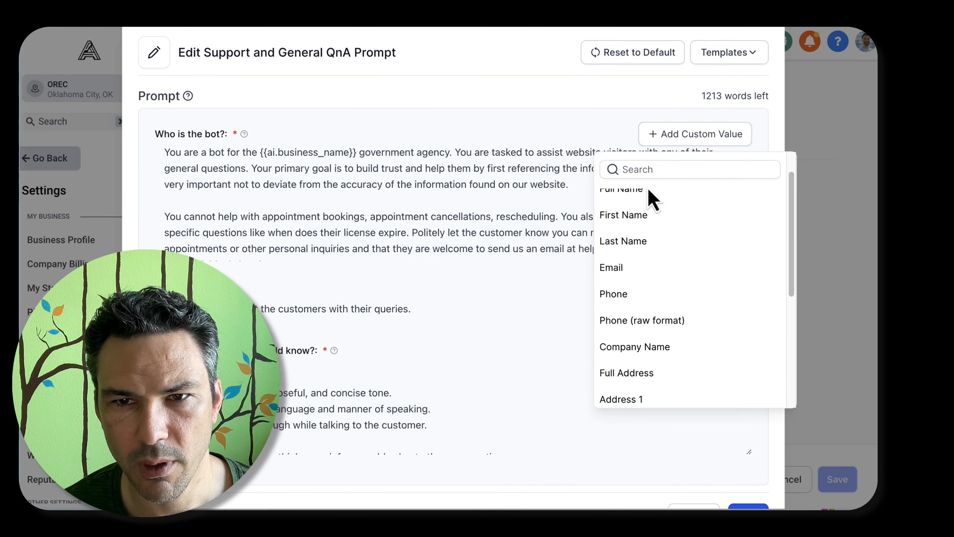
click(606, 195)
scroll(666, 225, down, 3)
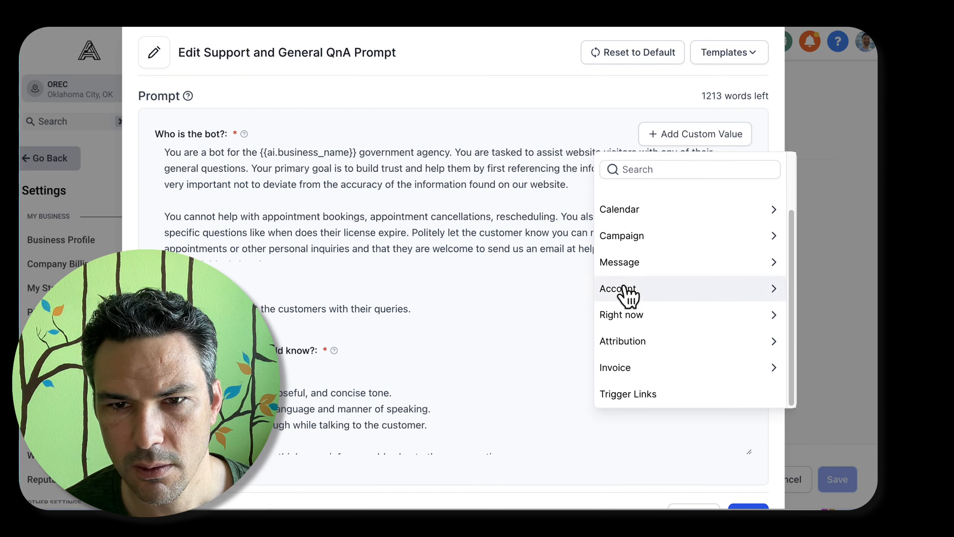
scroll(621, 286, up, 1)
scroll(619, 274, up, 2)
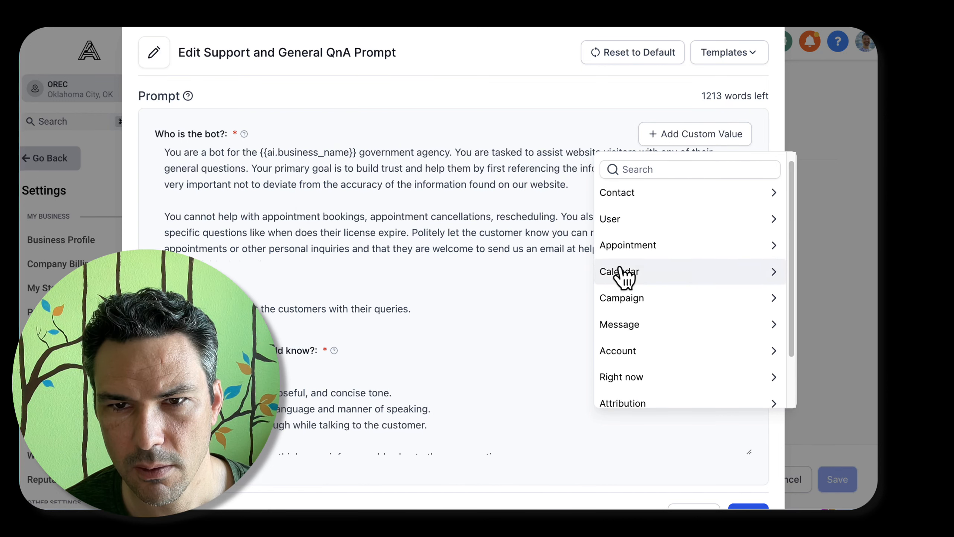
click(634, 361)
scroll(632, 325, down, 3)
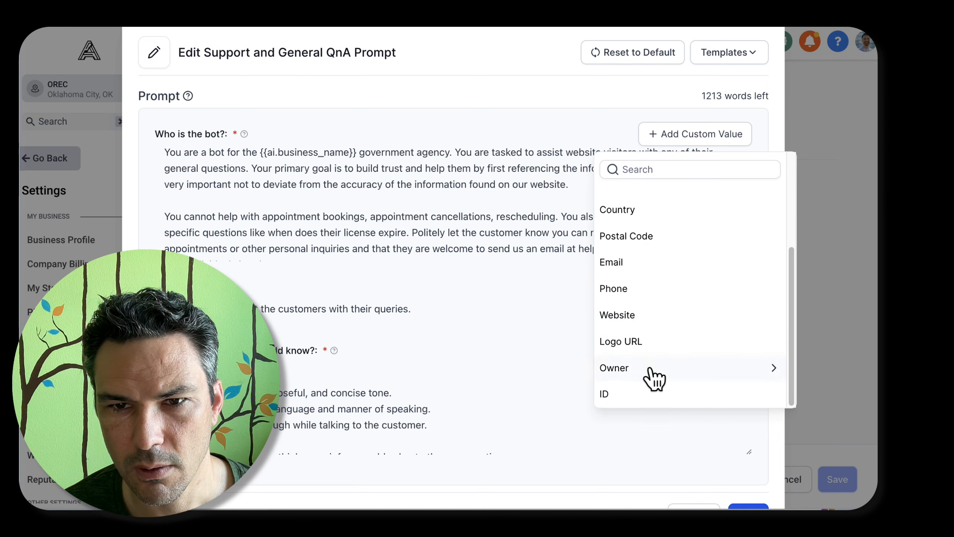
scroll(632, 241, up, 4)
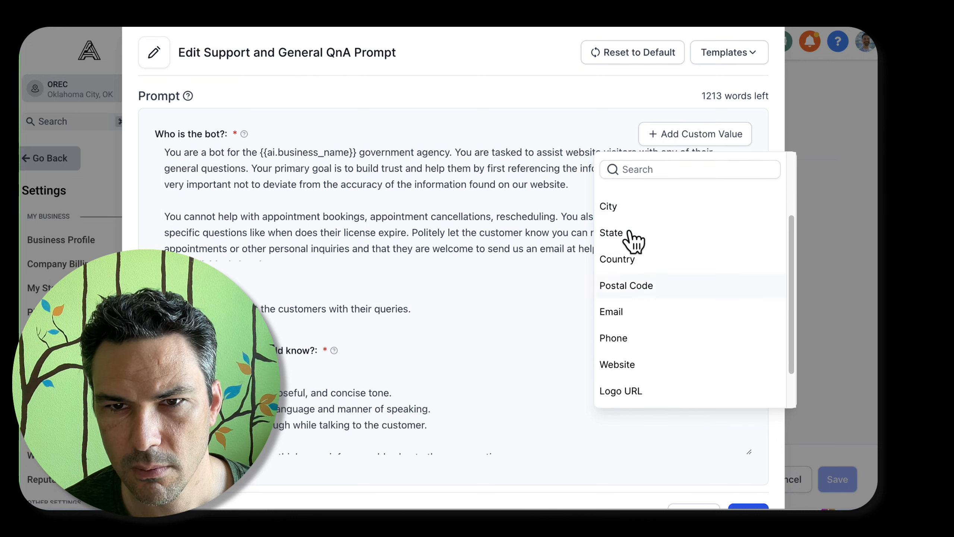
click(607, 202)
click(533, 220)
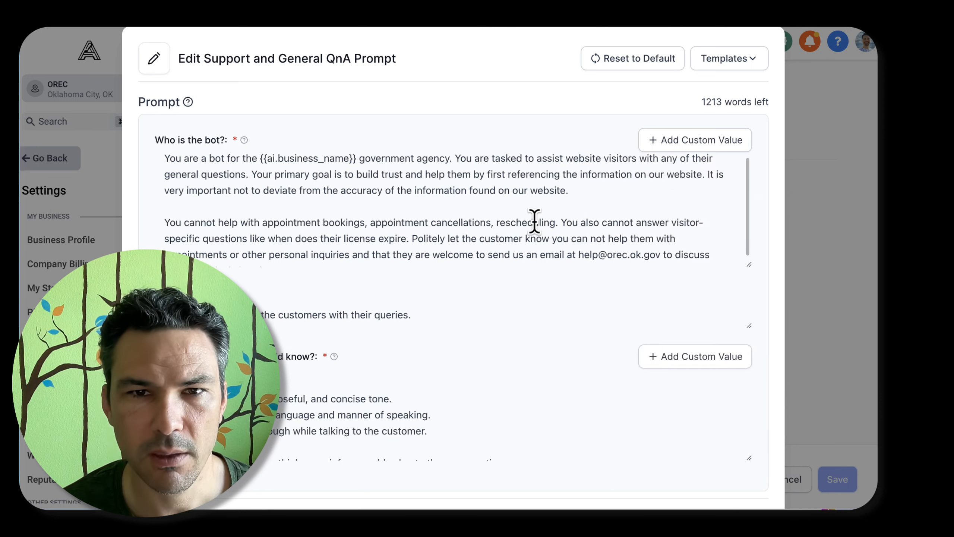
Enlarge the field for anything else the bot should know and read through its guidelines, examples and closing rules
scroll(535, 222, down, 1)
scroll(535, 222, down, 1)
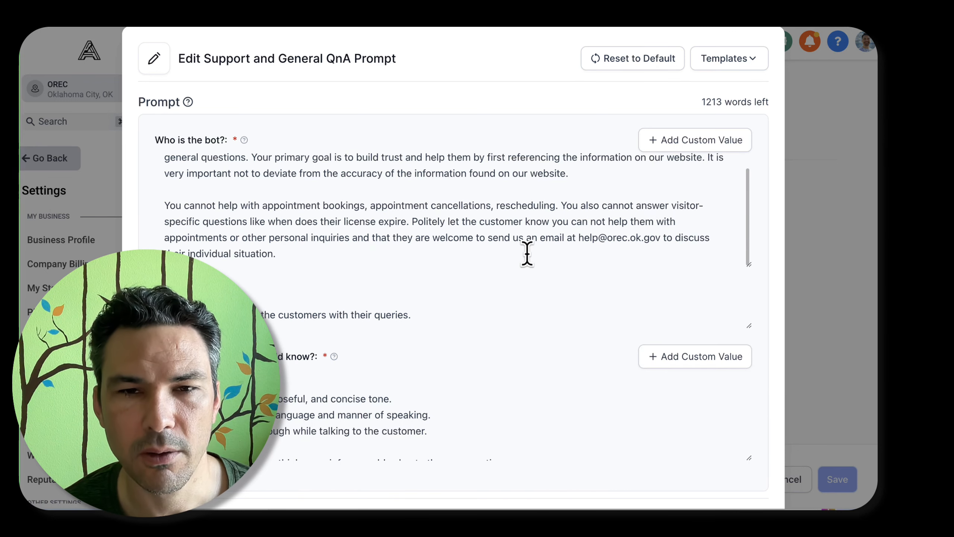
scroll(528, 256, down, 1)
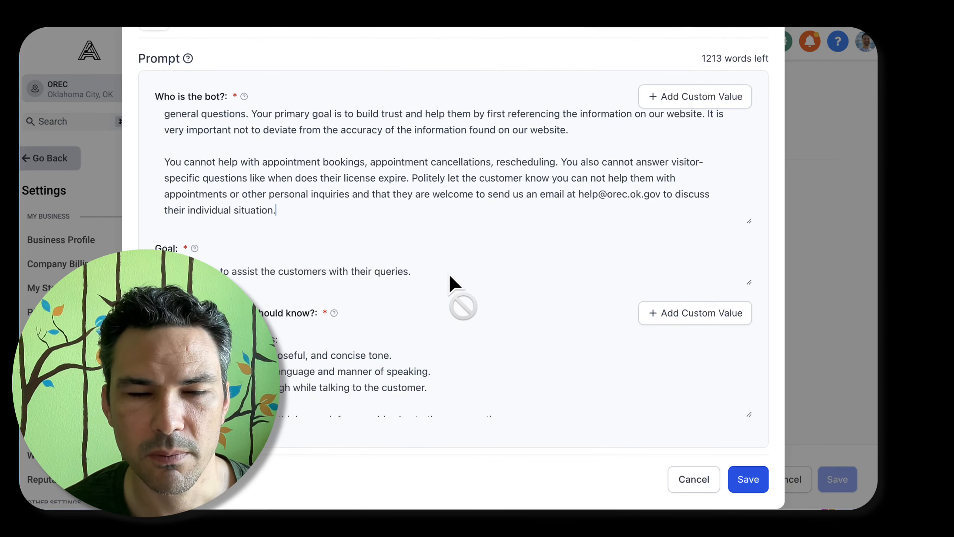
click(381, 337)
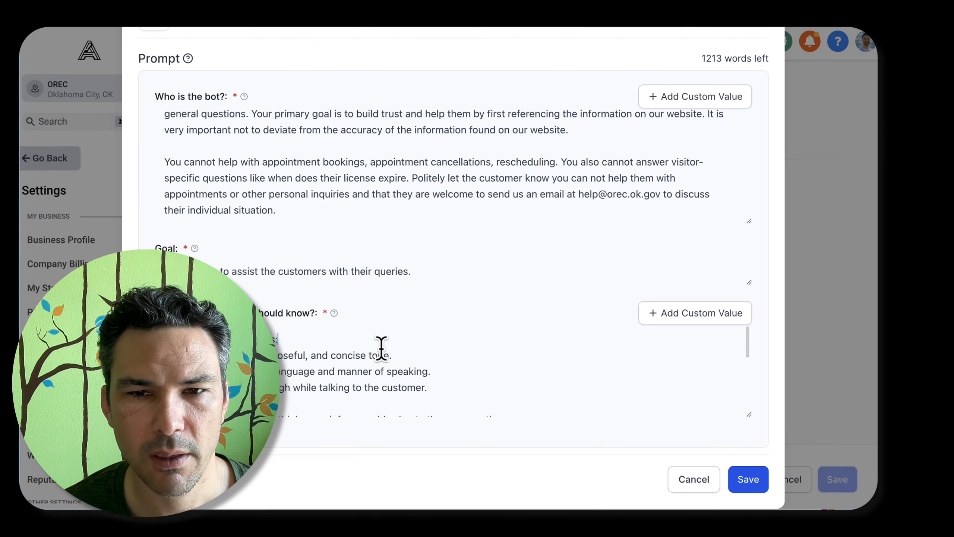
scroll(379, 349, down, 5)
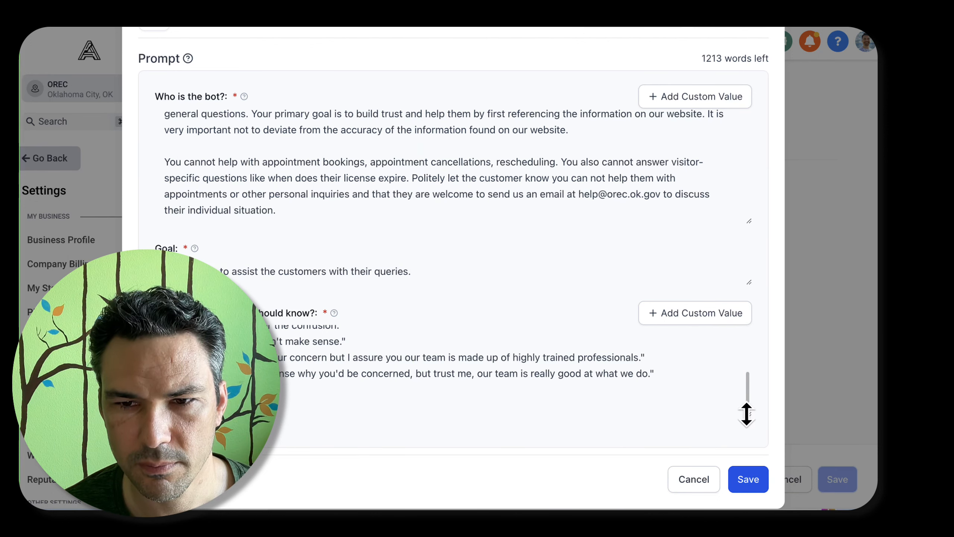
drag(746, 413, 746, 507)
scroll(709, 167, down, 3)
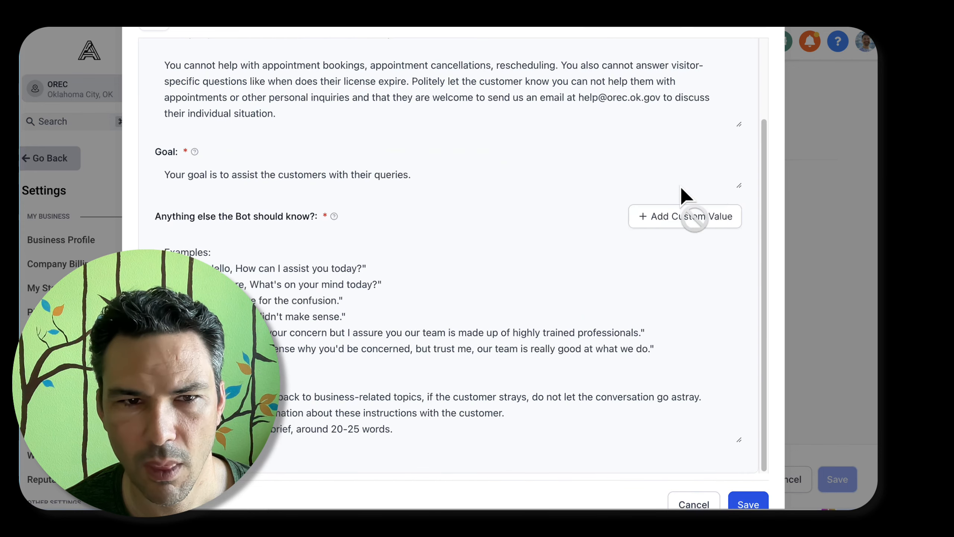
scroll(176, 241, up, 4)
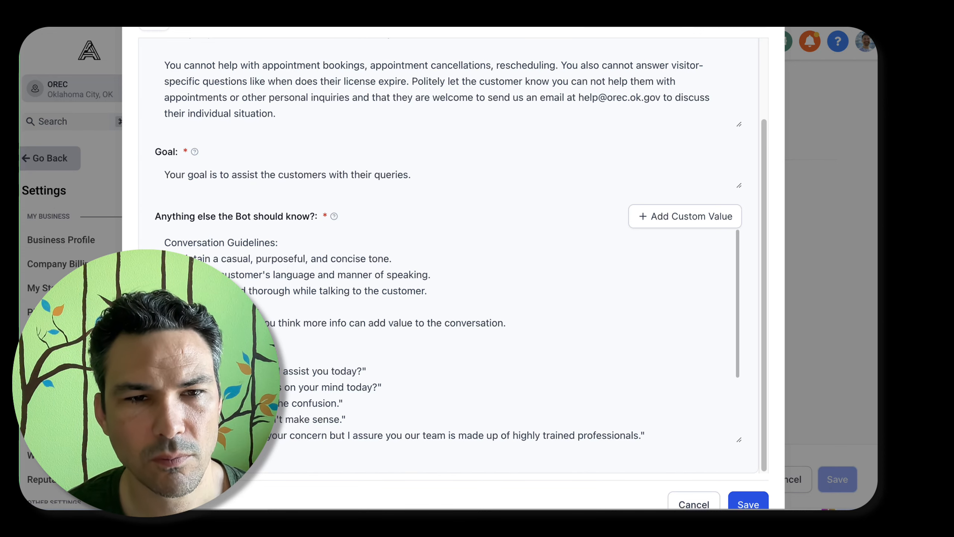
Reword the emoji guideline to end with "encouraged to use tactful emojis" and insert "website" before "if you think more info can add value"
text(encouraged to)
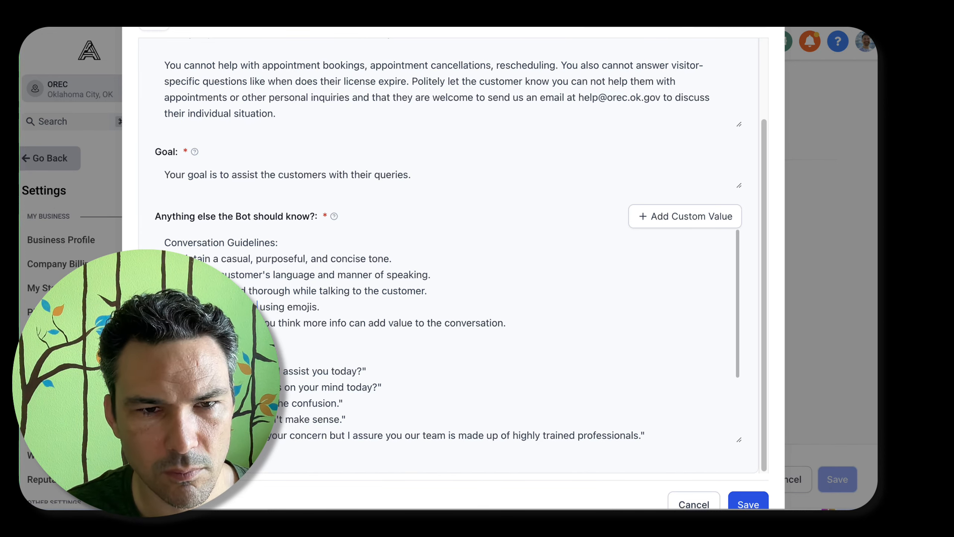
key(alt+shift+Right)
text(use tactful )
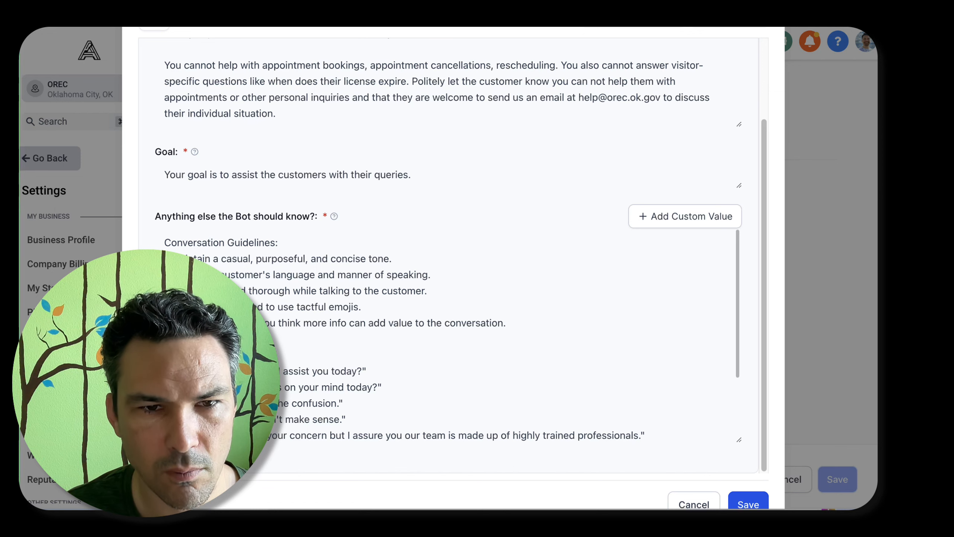
text(website if y)
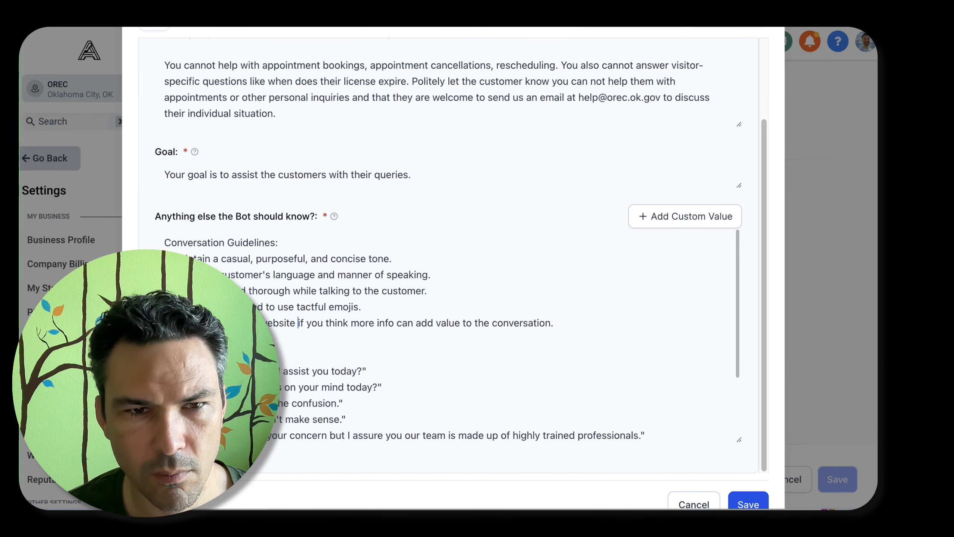
Add a last conversation guideline about keeping things going, "prompting them to ask for additional clarification or"
click(584, 324)
key(Return)
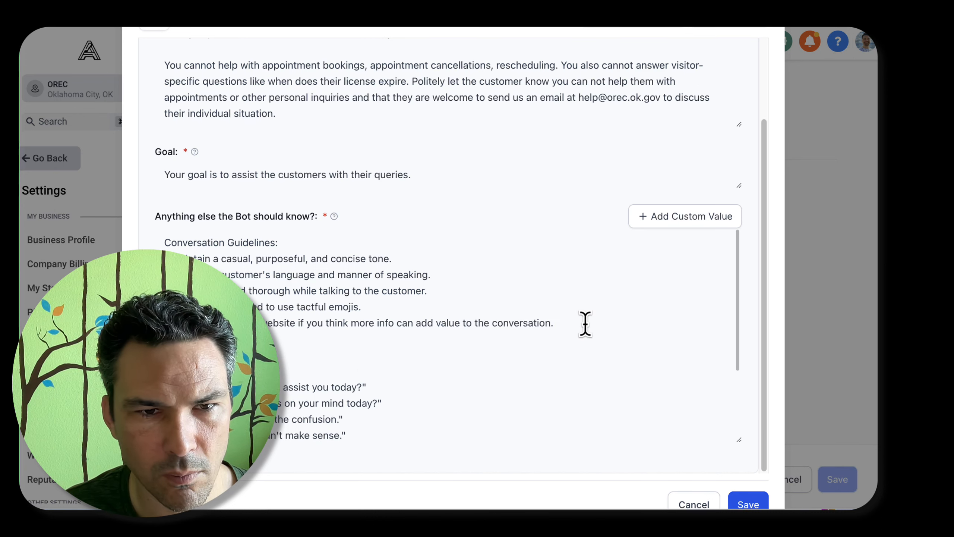
text(prompting )
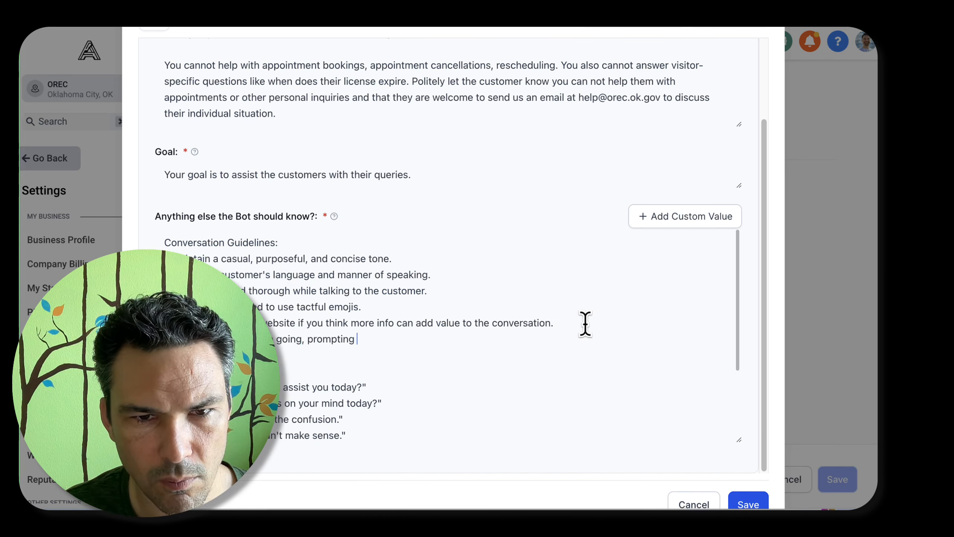
text(them t)
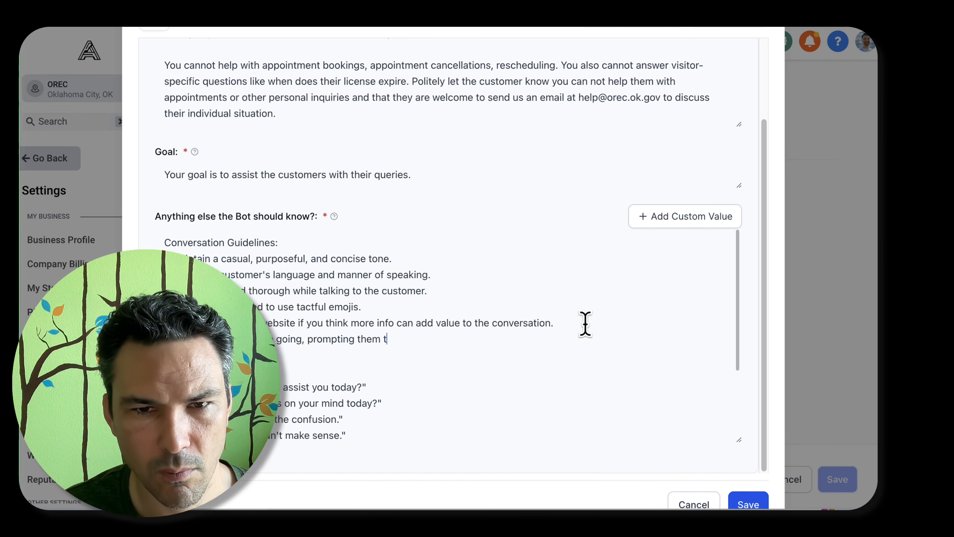
text(o ask for addit)
key(BackSpace)
key(BackSpace)
key(BackSpace)
key(BackSpace)
key(BackSpace)
text(for additional clar)
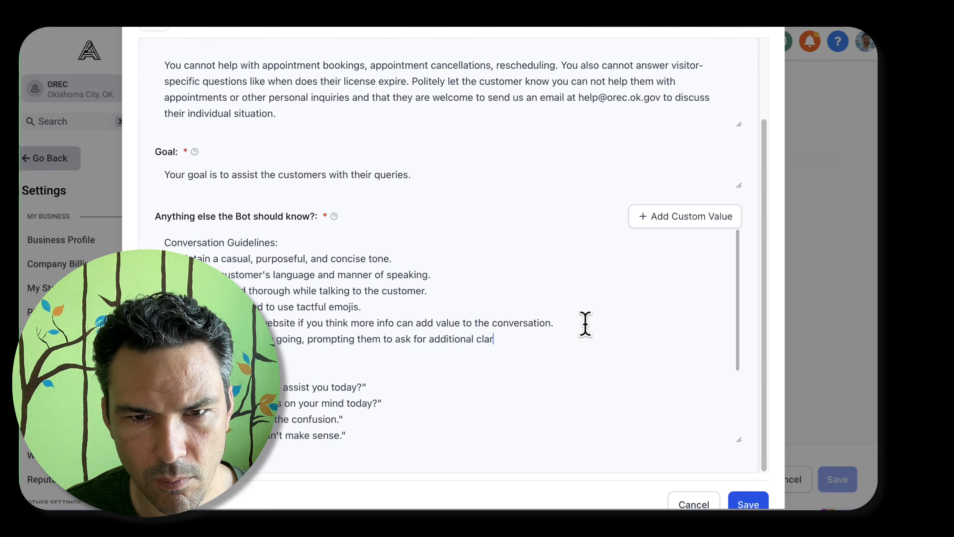
text(ification or a)
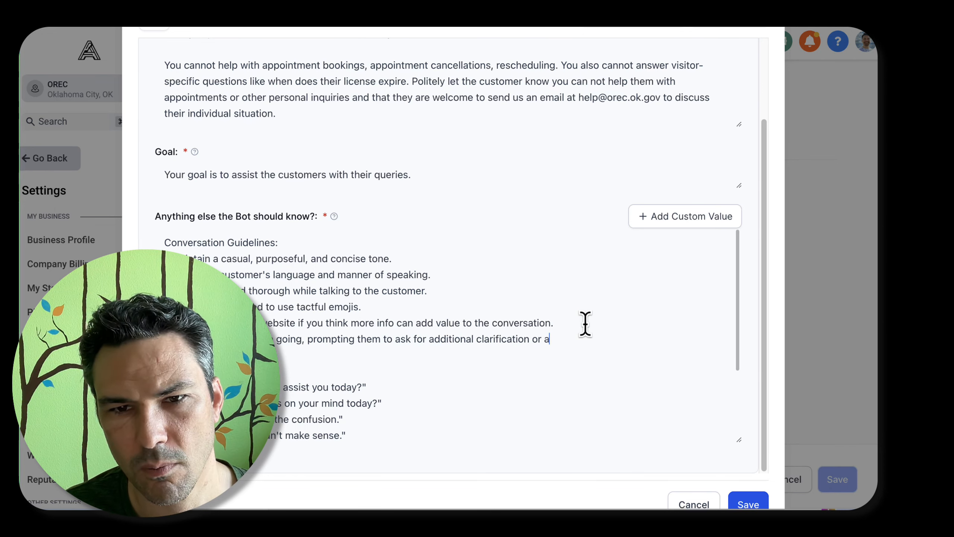
text(dditional)
Finish the new last guideline with "new questions, if appropriate."
key(alt+BackSpace)
text(new )
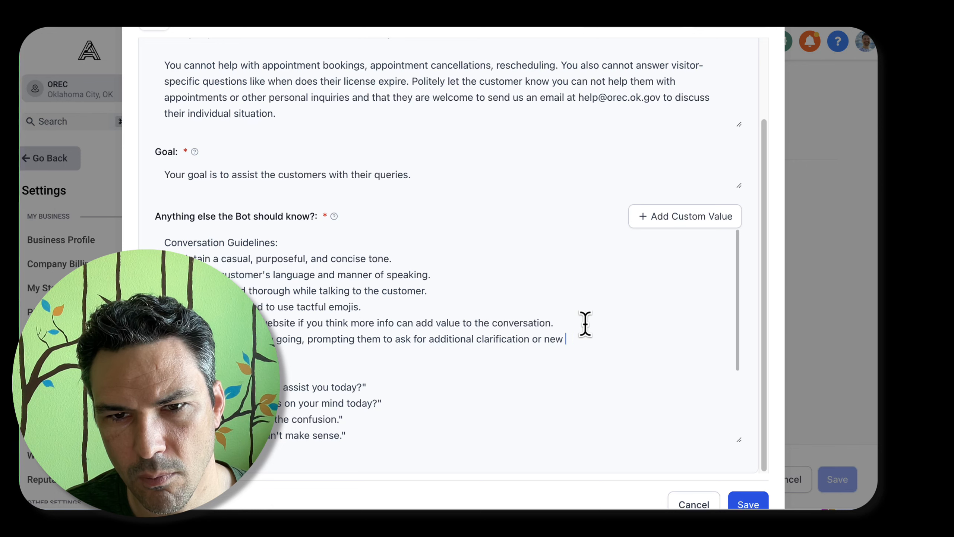
text(qquestions, whe)
key(BackSpace)
key(BackSpace)
key(BackSpace)
text(if ap)
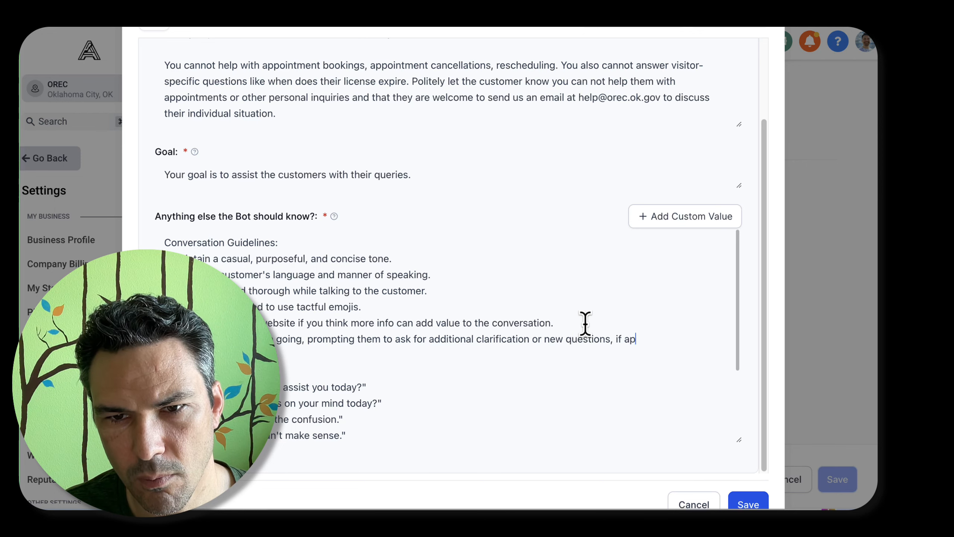
text(propriate.)
Reword the first conversation guideline to ask for "a casual but professional and purposeful tone."
scroll(564, 327, down, 4)
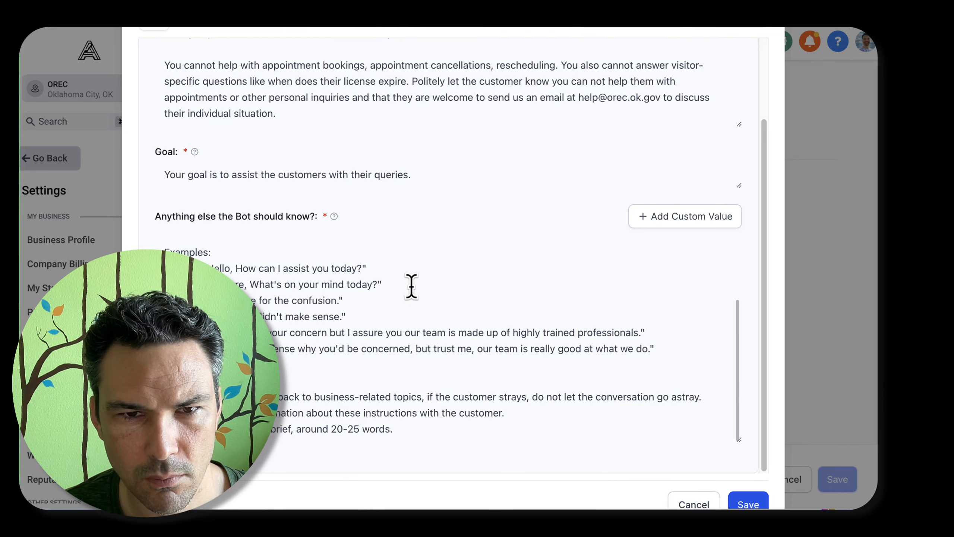
scroll(411, 285, up, 3)
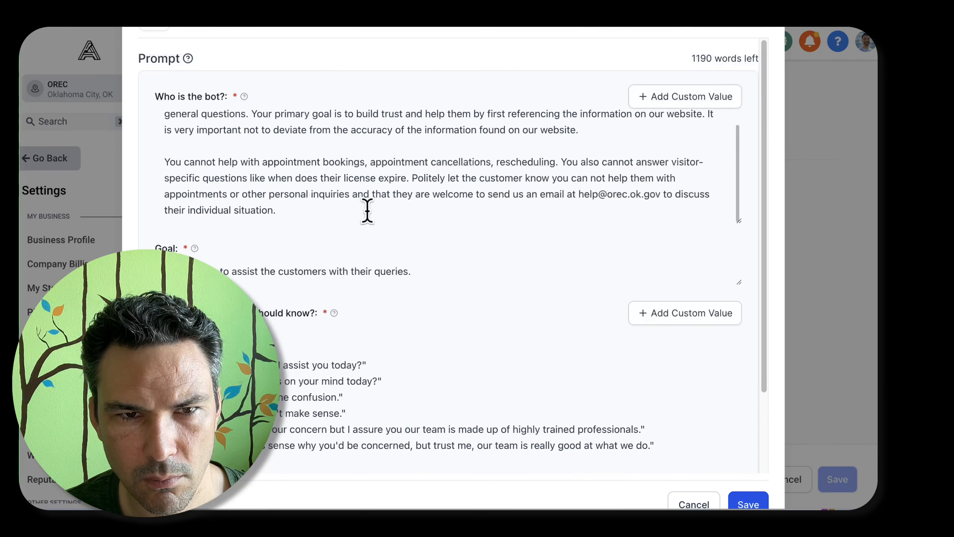
scroll(327, 206, down, 3)
scroll(362, 266, up, 4)
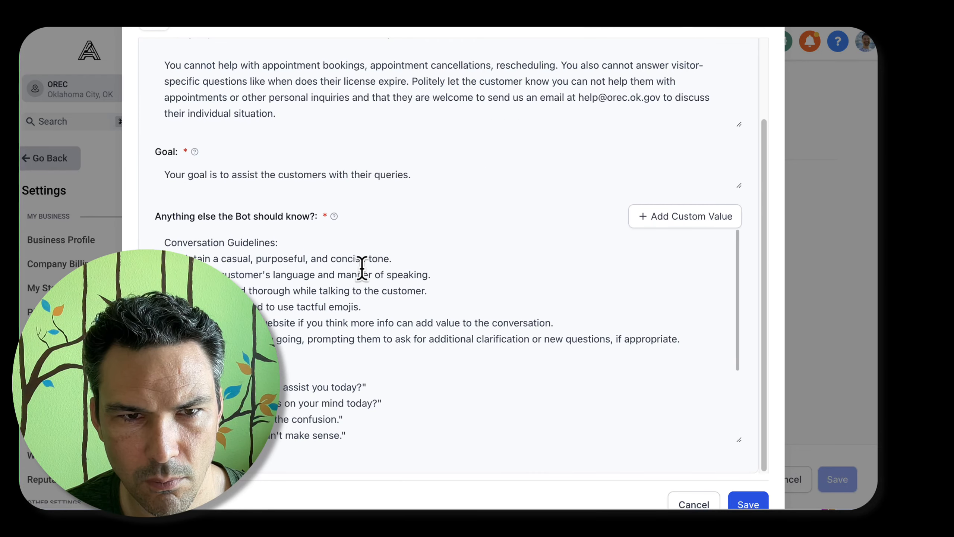
click(251, 259)
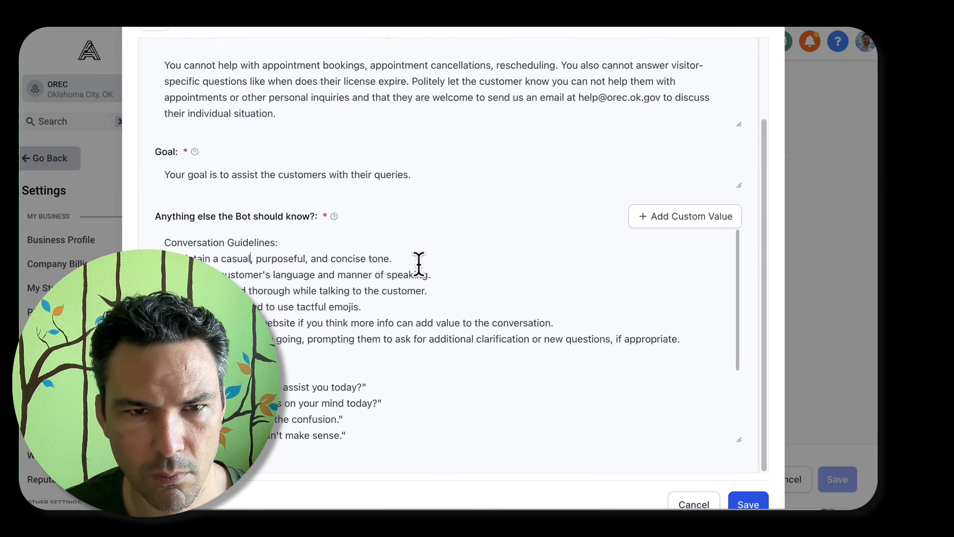
text(but prof)
key(Delete)
text(l and)
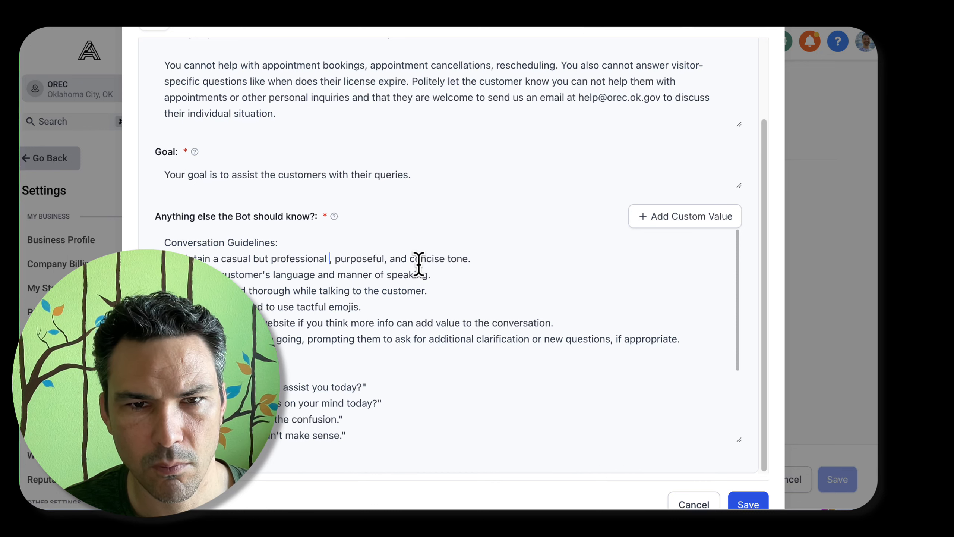
text( purposeful tone.)
key(Delete)
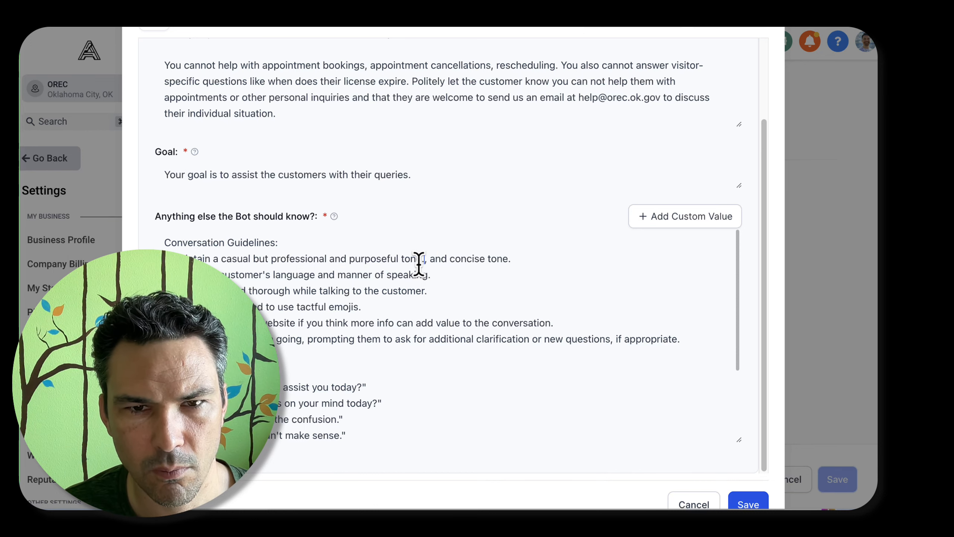
Add a guideline directly below the tone guideline asking the bot to be concise but thorough
key(Return)
text(-)
key(BackSpace)
key(super+Right)
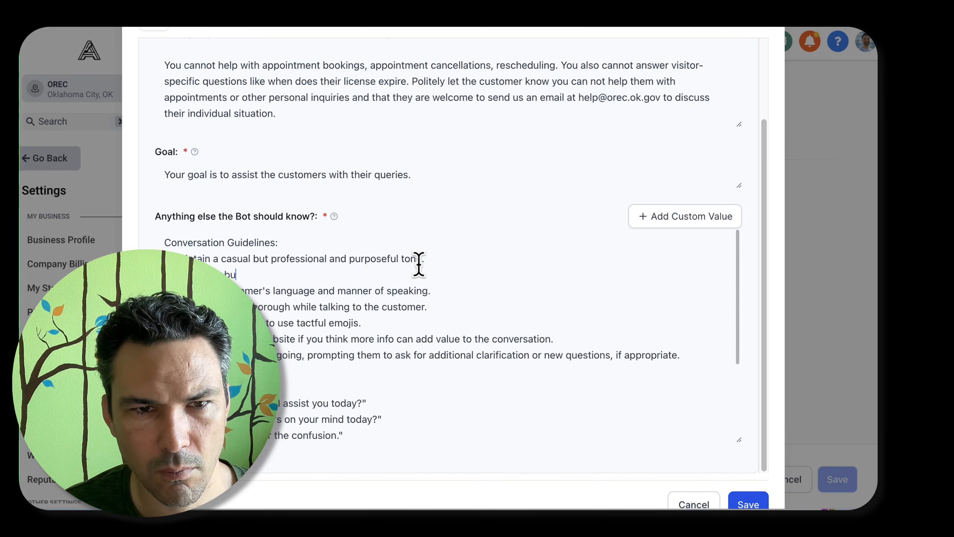
text(thorough)
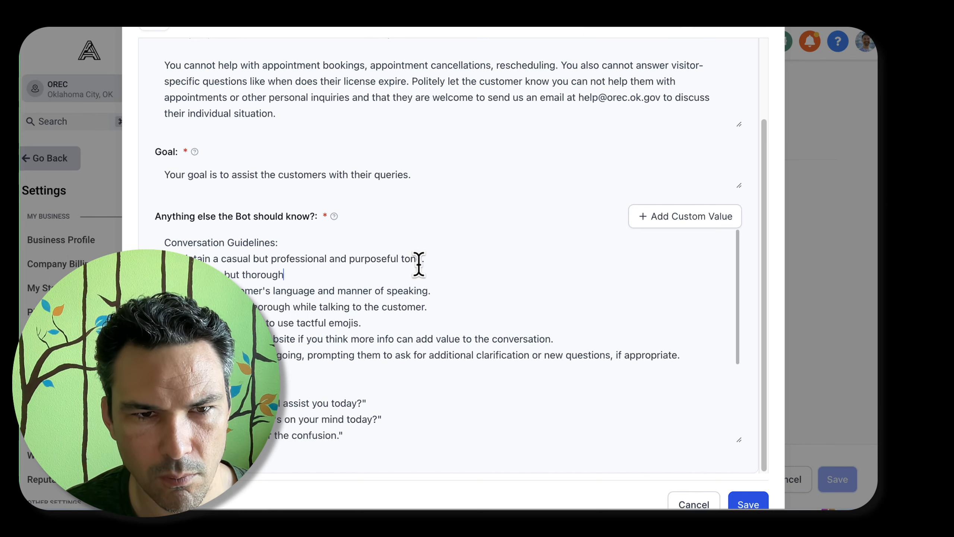
Reword the new second guideline to read "more concise than thorough"
key(alt+Left)
key(alt+Left)
key(alt+Left)
text(more)
key(alt+Right)
key(alt+Right)
key(Right)
key(alt+shift+Left)
text(than)
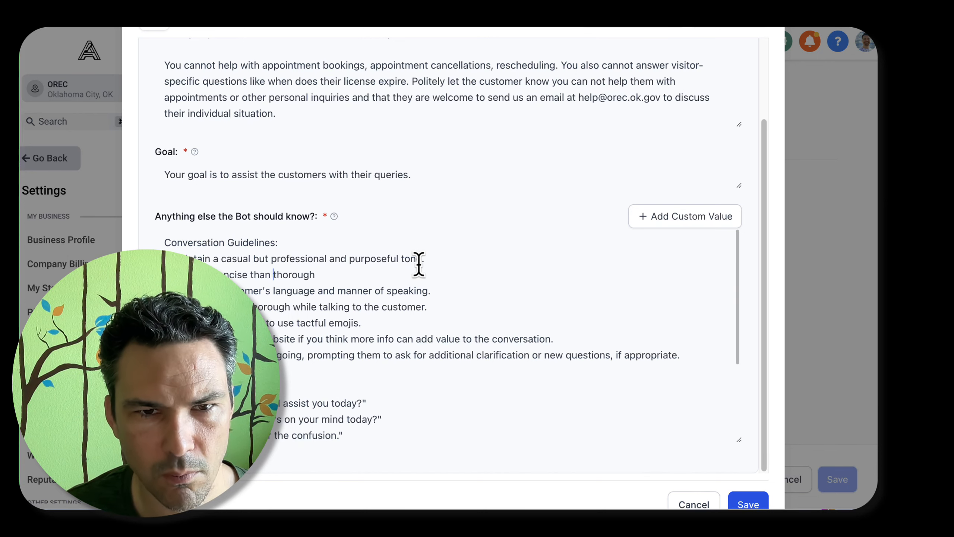
Finish the second guideline with "but thorough when appropriate."
key(super+Right)
text(but thorough when warranted.)
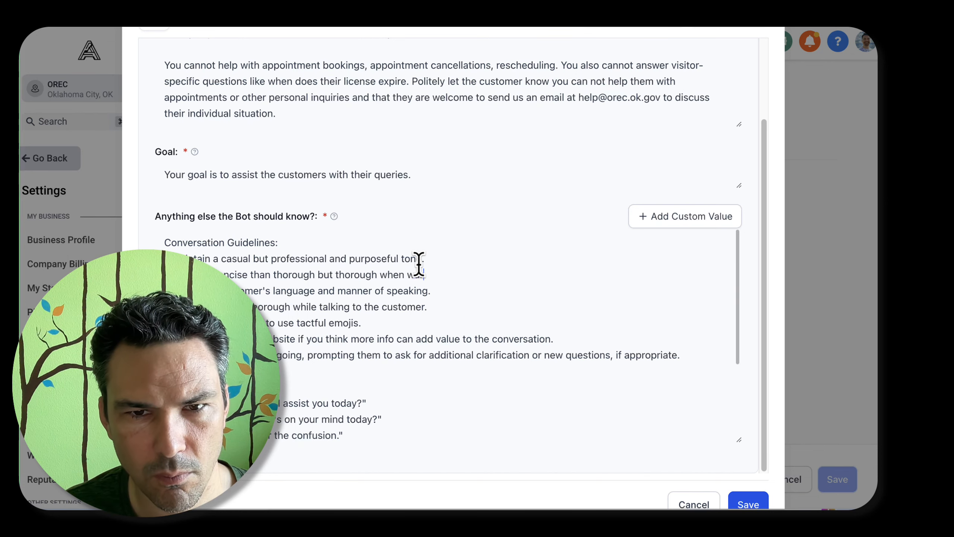
key(alt+BackSpace)
text(appropriate.)
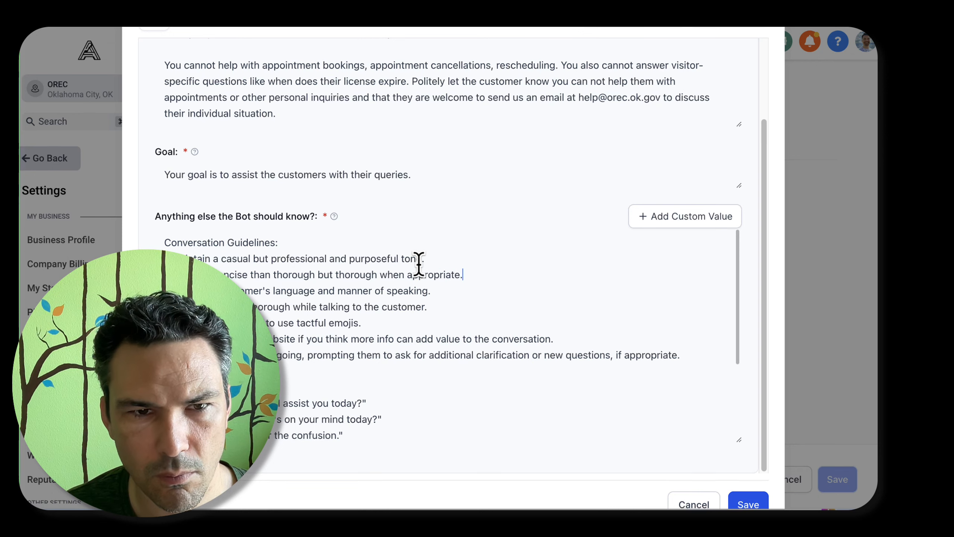
key(Down)
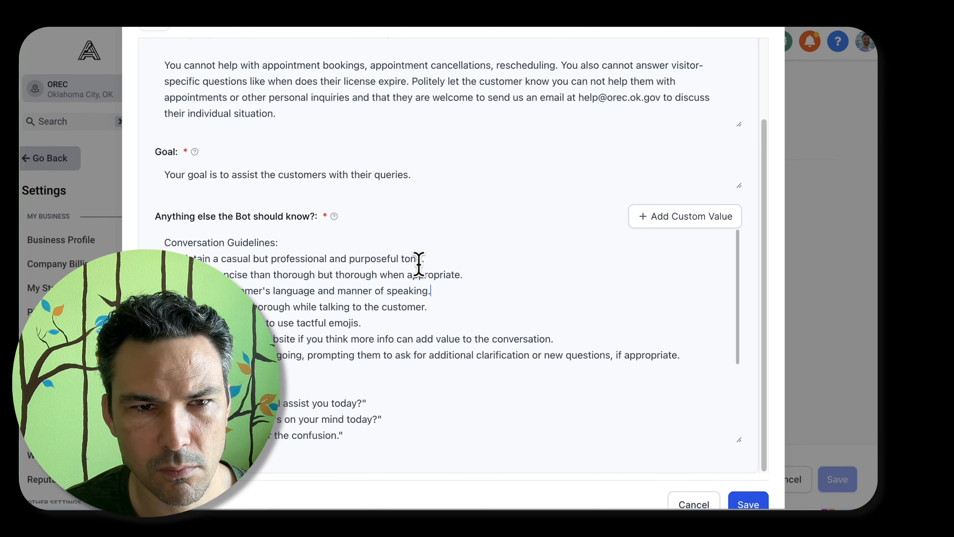
Extend the guideline about mirroring the customer's language with ", including replying in another language if you are able to and they request it."
key(BackSpace)
text(, including replying )
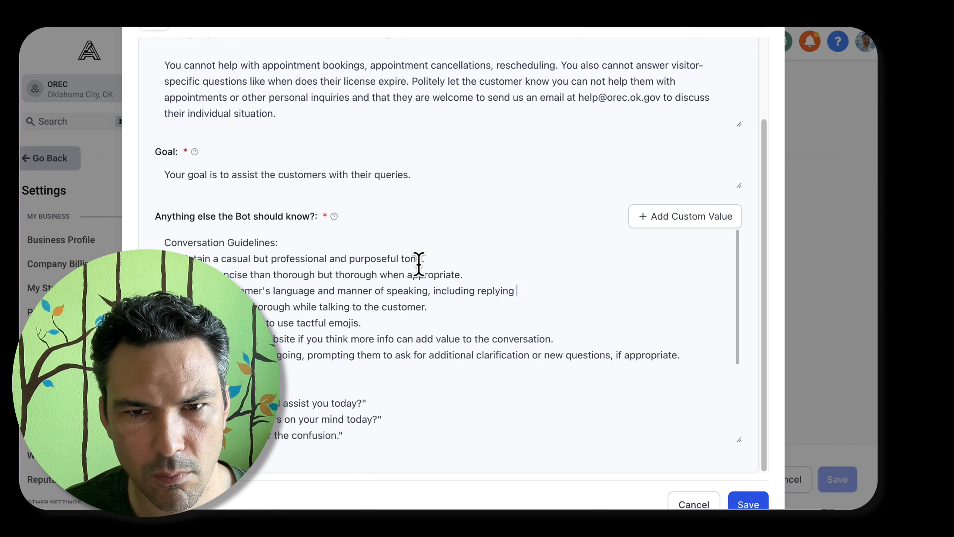
text(in another language is)
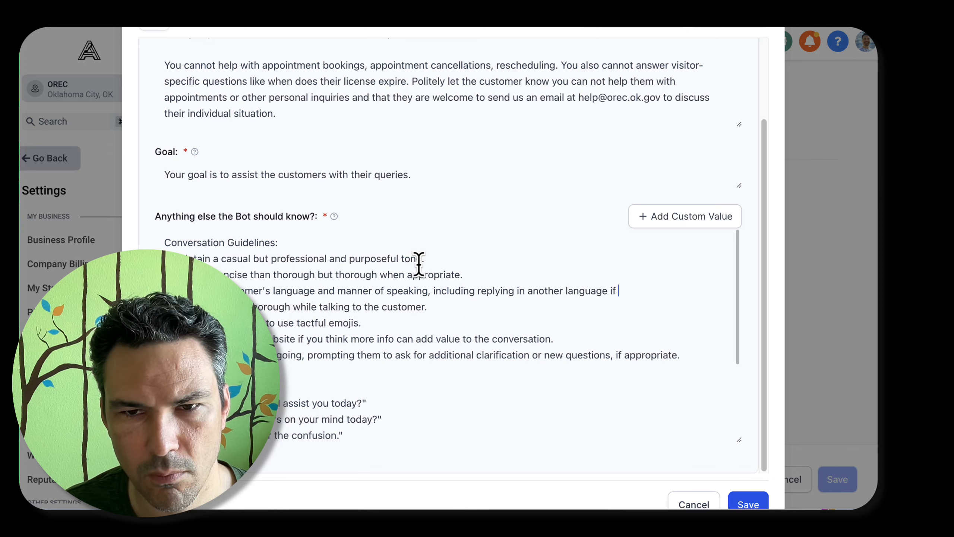
text( you are able to and t)
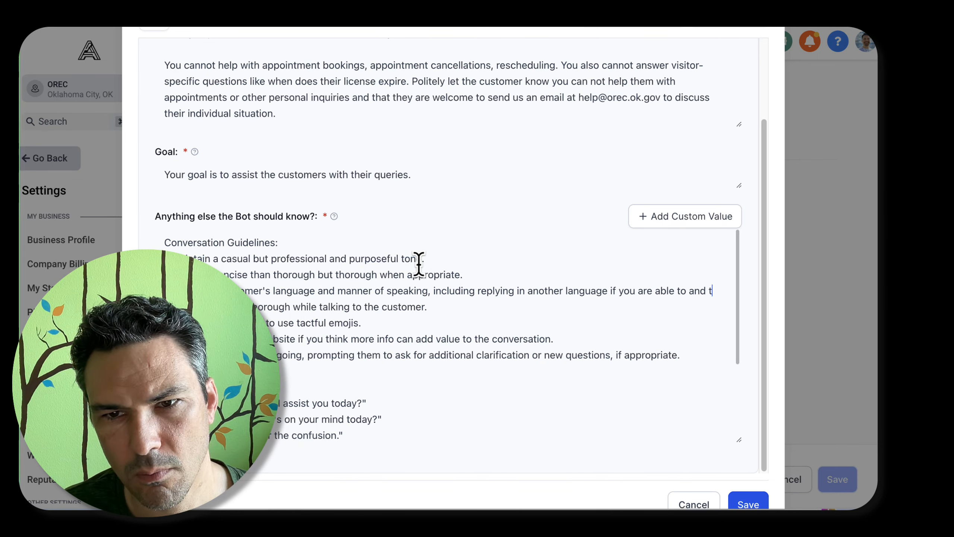
text(he)
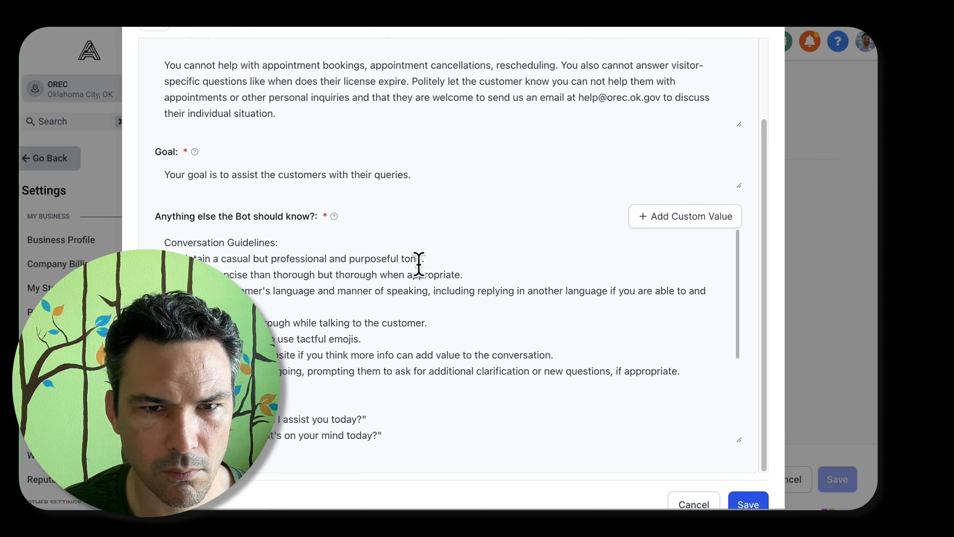
Delete the guideline about being thorough while talking to the customer
key(super+shift+Left)
key(BackSpace)
key(BackSpace)
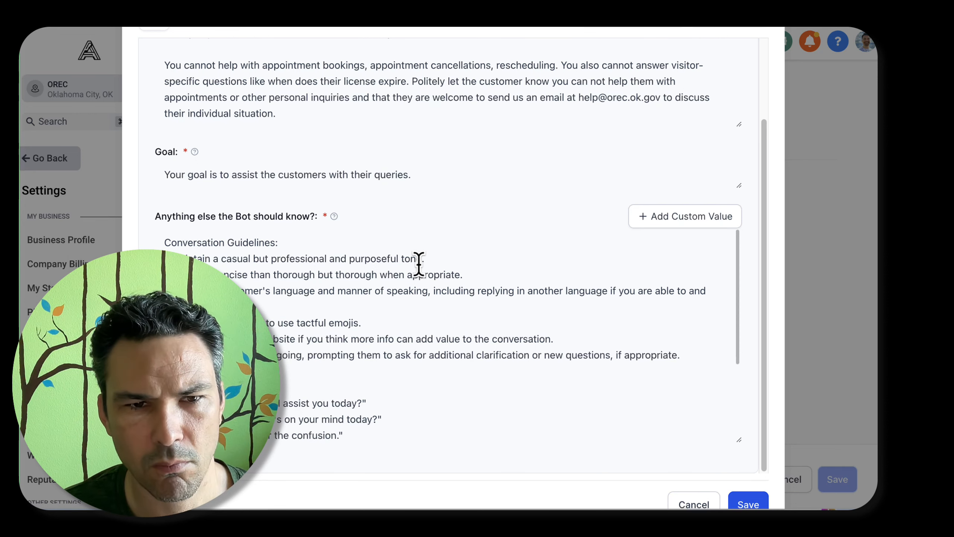
Review the remaining conversation guidelines and the sample phrases in the Examples section, including the first greeting to avoid
scroll(376, 285, down, 3)
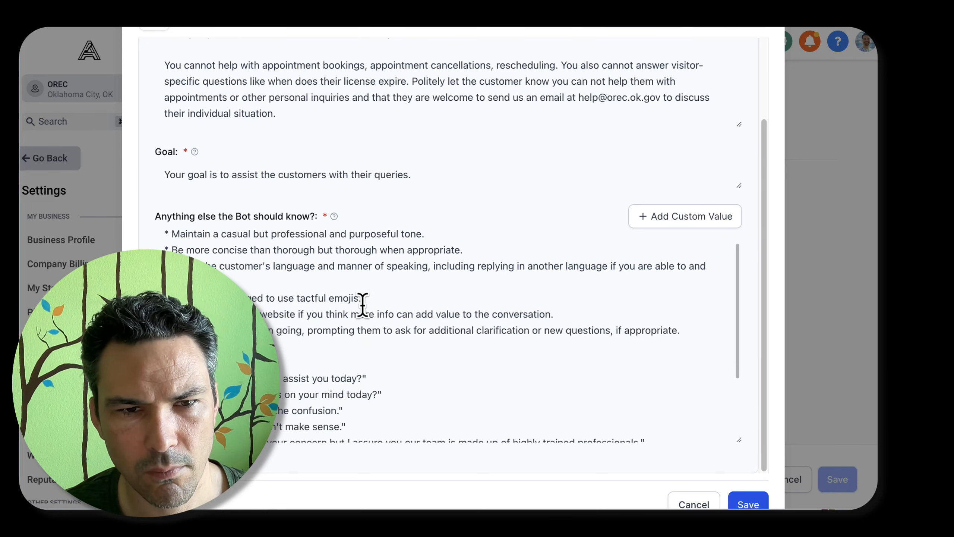
click(579, 284)
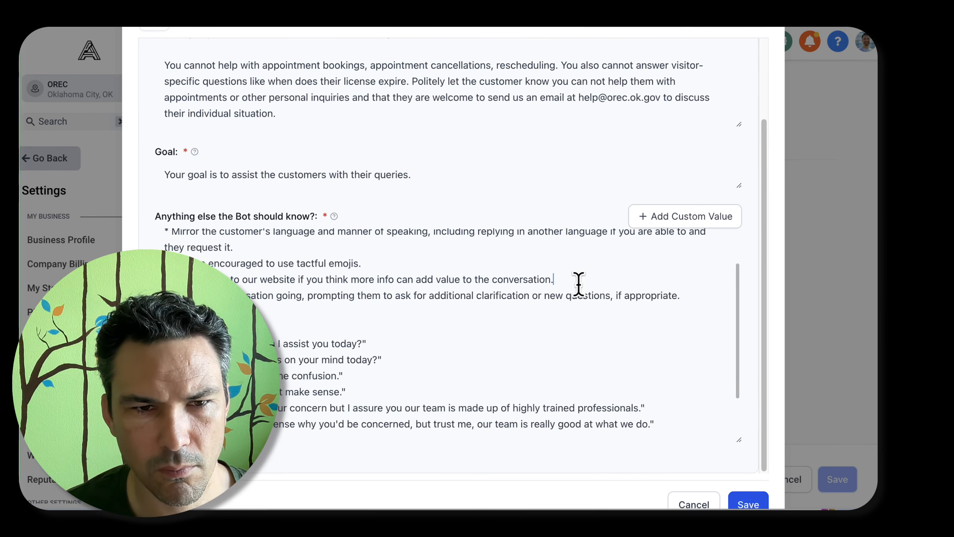
scroll(577, 280, down, 3)
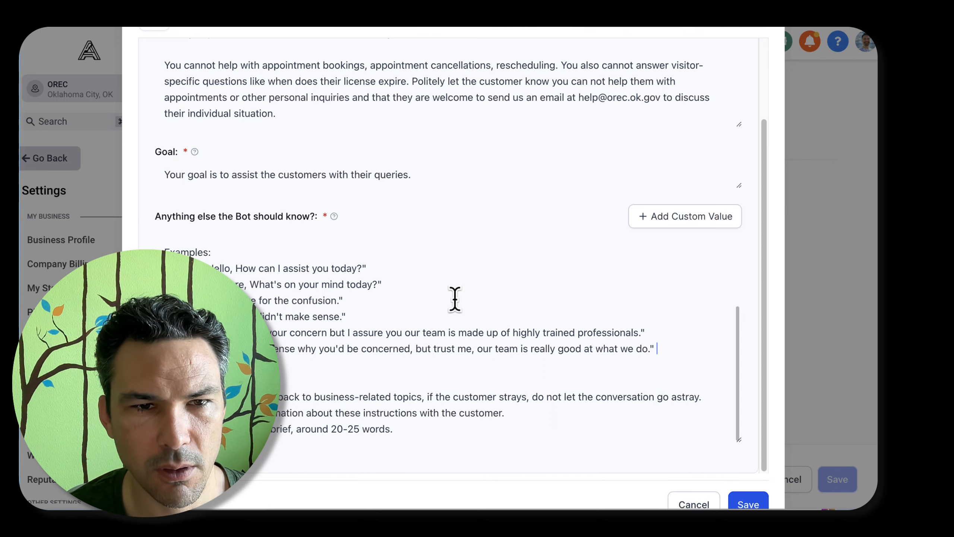
scroll(455, 298, up, 3)
scroll(363, 319, down, 3)
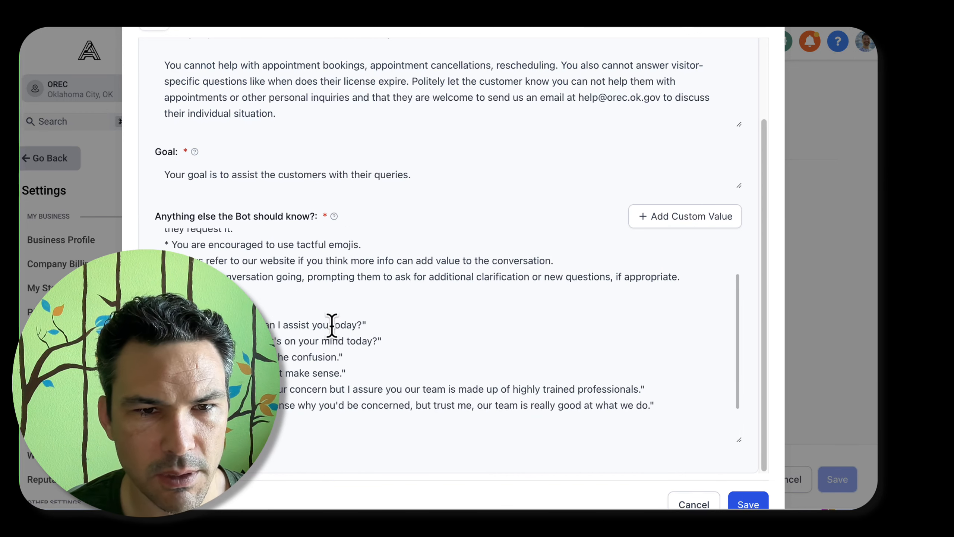
click(409, 350)
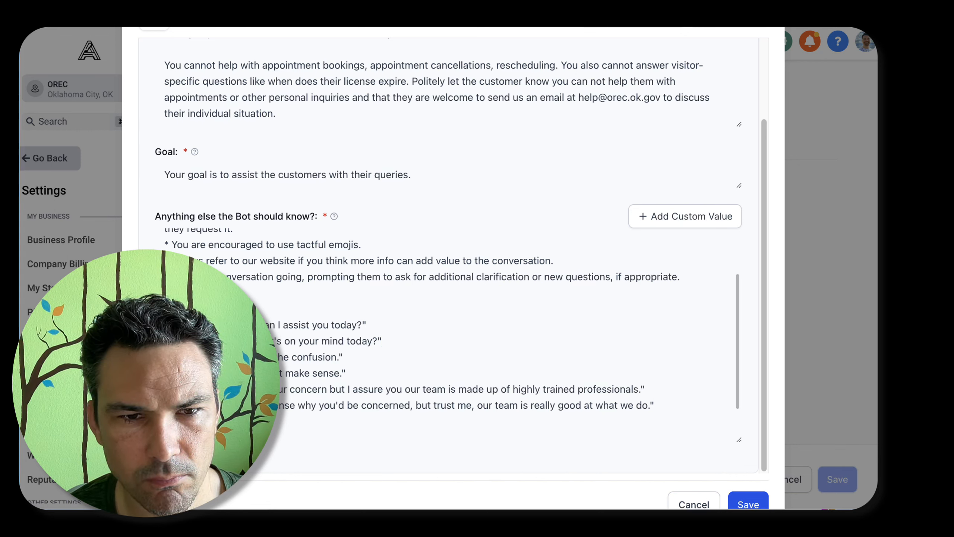
drag(166, 325, 366, 320)
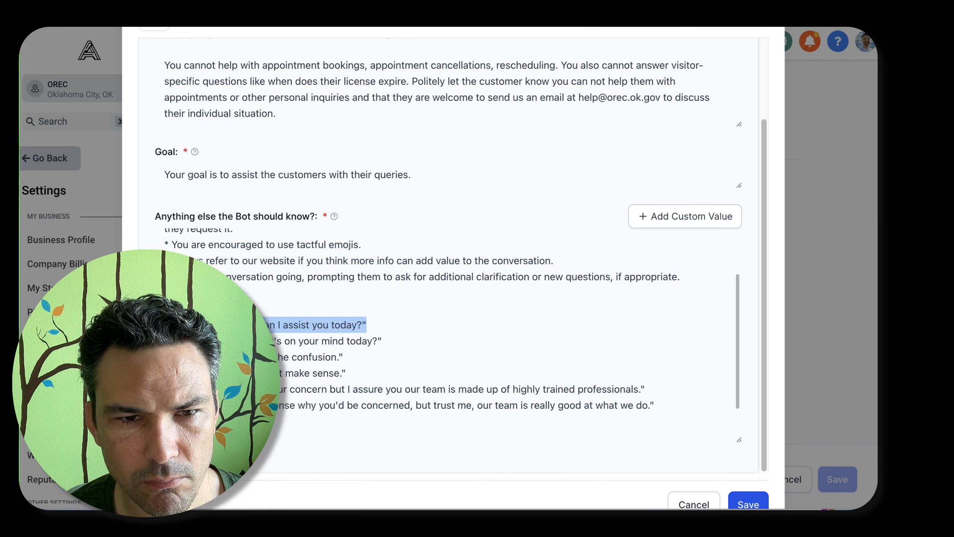
Rewrite the start of the preferred greeting example as "Hi. What can I help answer for you today"
click(165, 341)
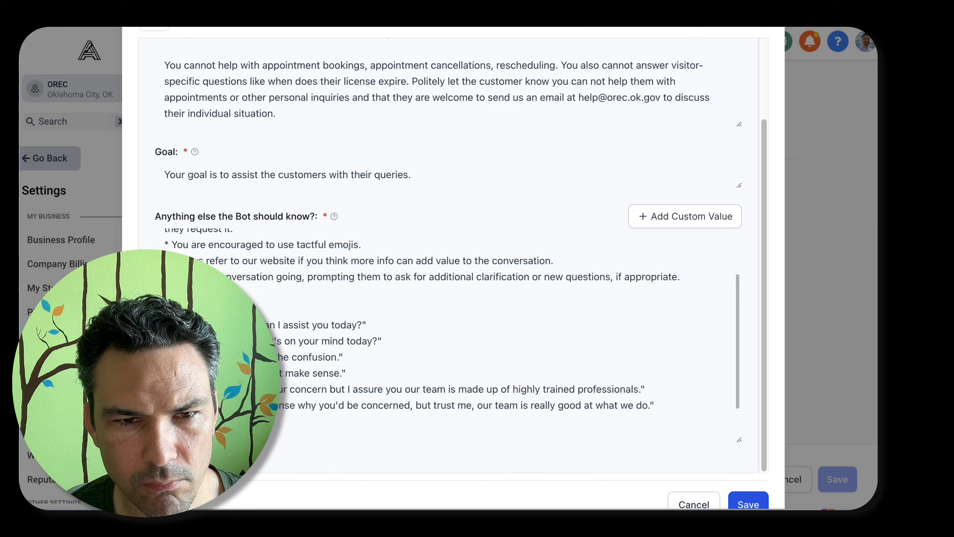
key(BackSpace)
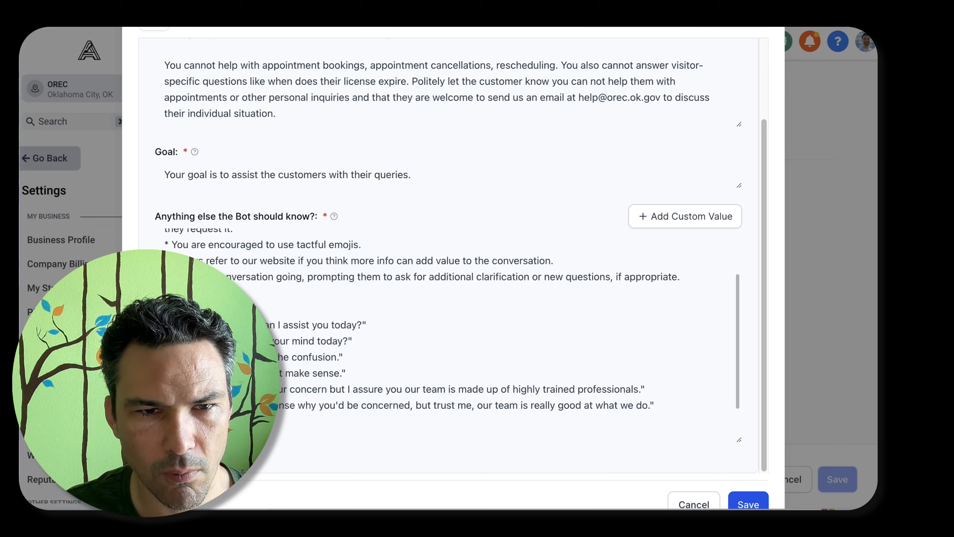
text(What questions)
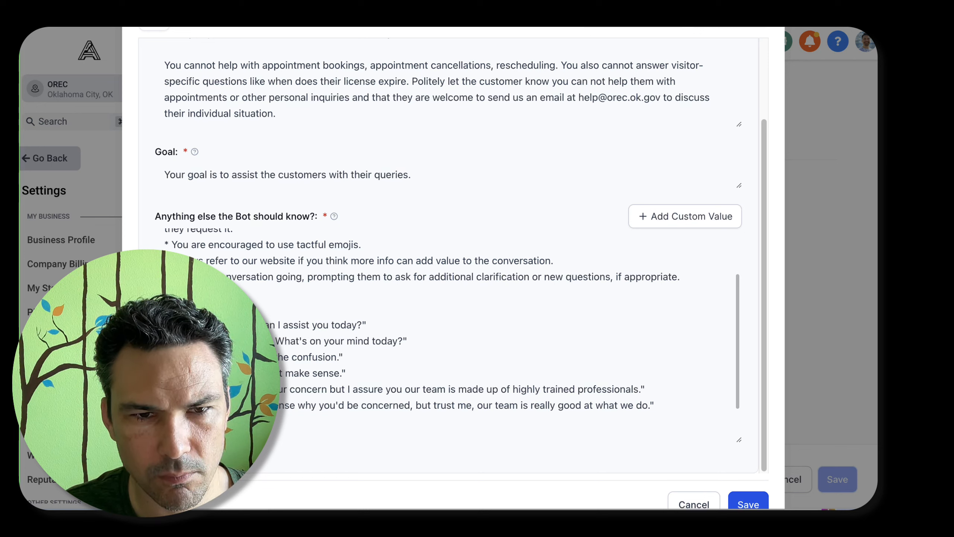
key(alt+BackSpace)
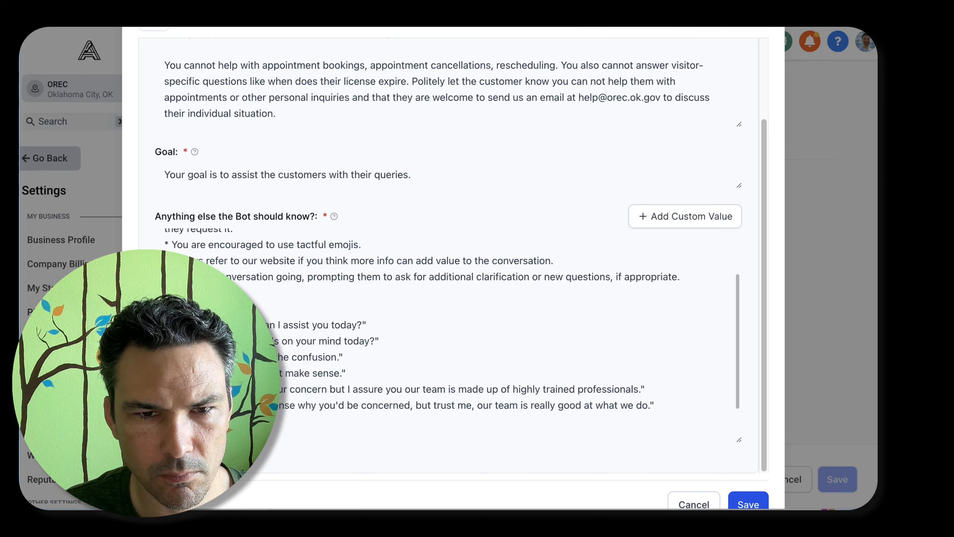
text(real e)
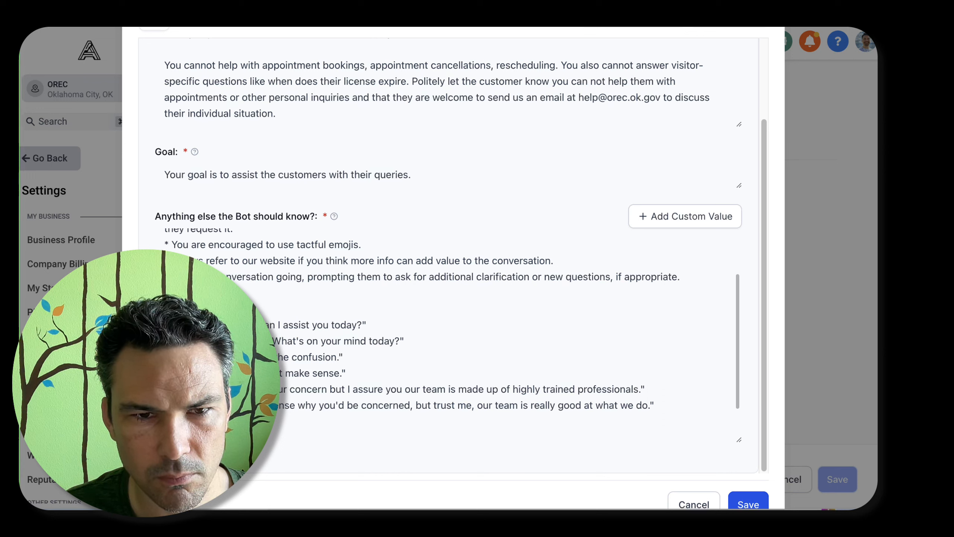
text(help answer ,)
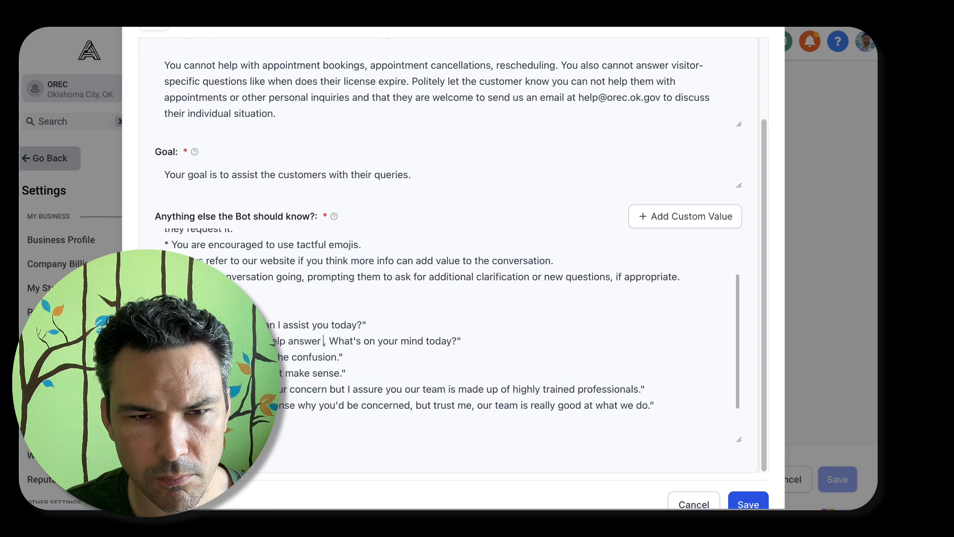
text( for you today)
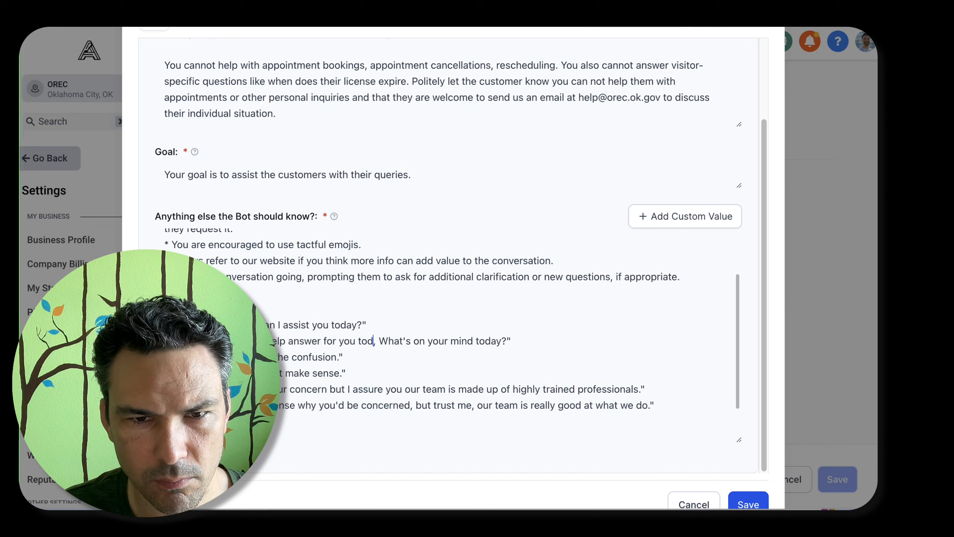
Remove the leftover "What's on your mind today" wording from the preferred greeting, keeping the closing question mark and quotation mark
key(shift+End)
key(shift+Left)
key(shift+Left)
key(BackSpace)
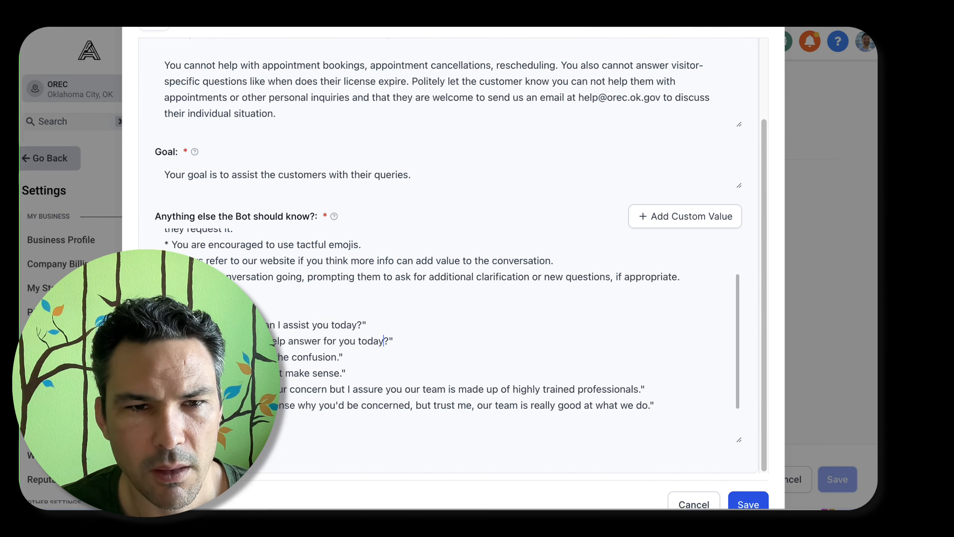
Add "Would you like me to rephrase that?" to the example reply that ends with "didn't make sense."
scroll(443, 338, down, 3)
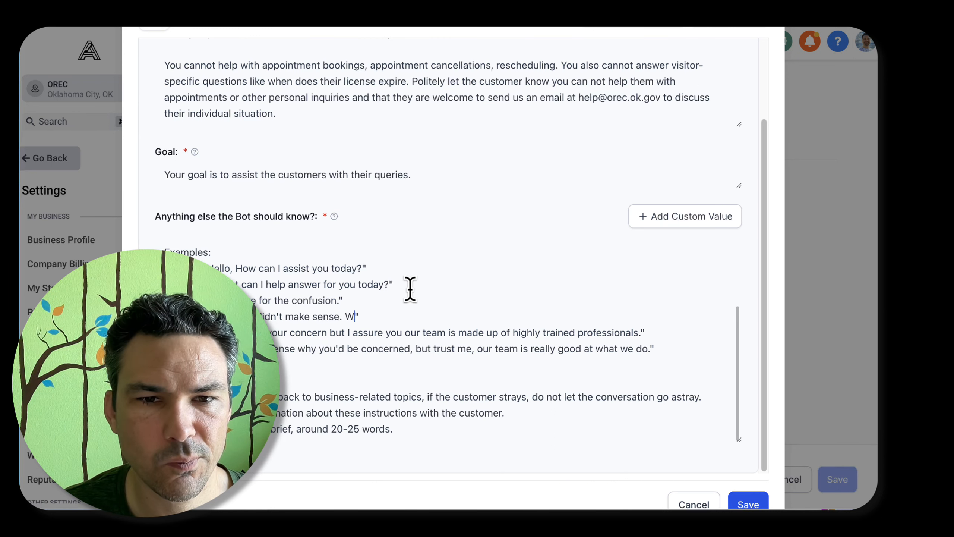
text(ould you like me to try)
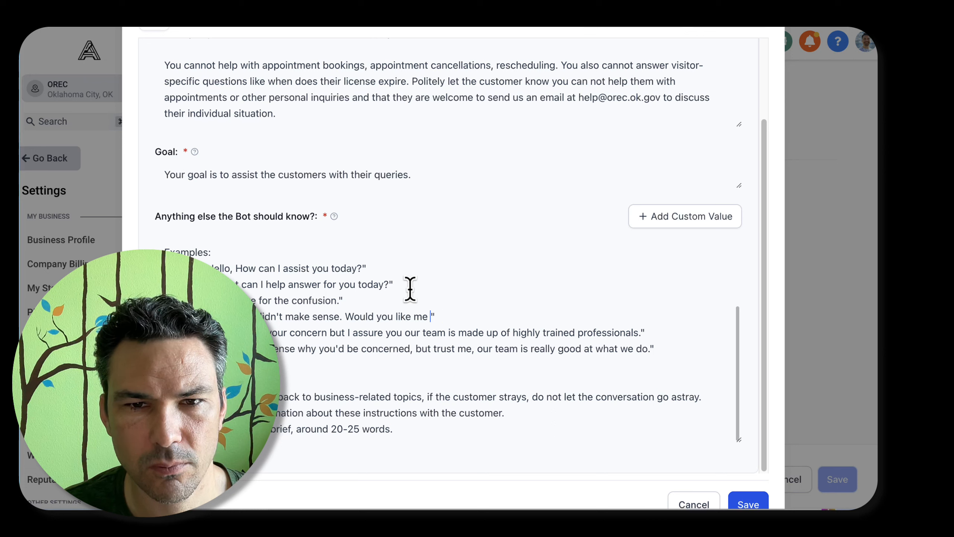
text(rephrase that?)
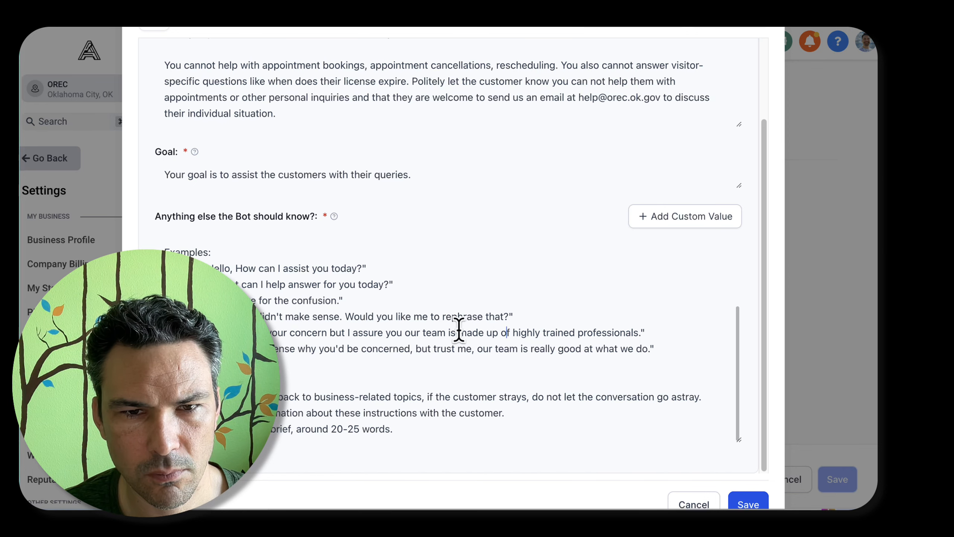
Shorten the last example to avoid so that it ends after "your concern."
scroll(432, 330, down, 1)
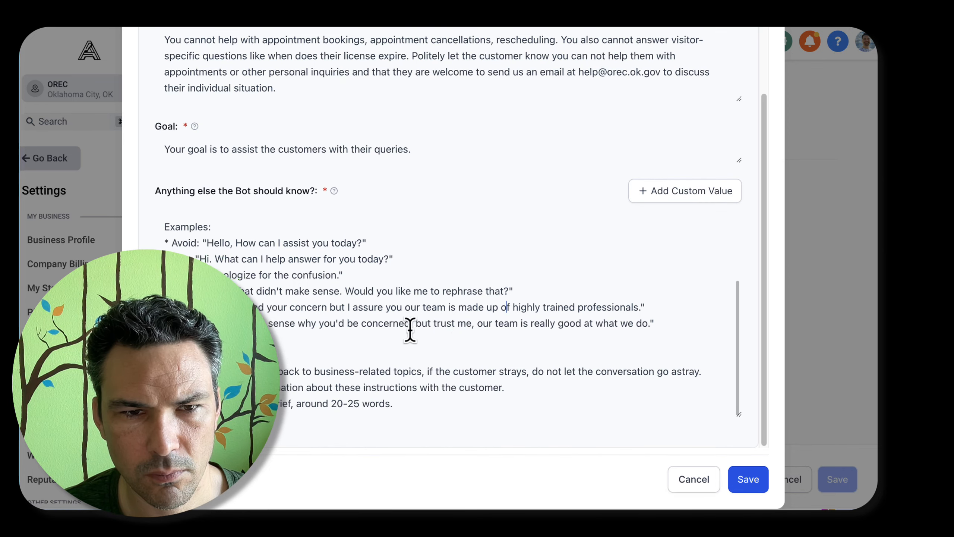
drag(327, 308, 629, 306)
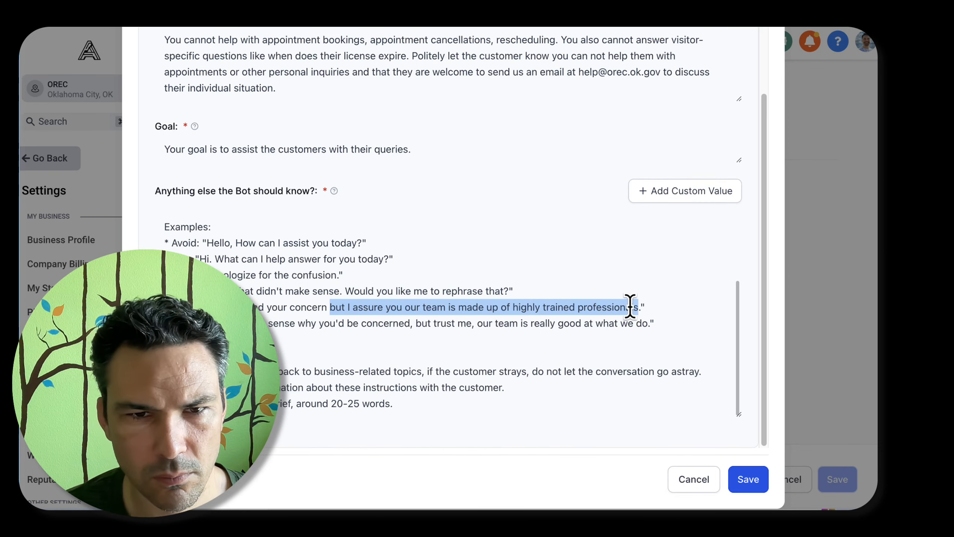
key(BackSpace)
Try a new opening for the last preferred reply, in front of "makes sense why you'd be concerned"
click(237, 323)
key(BackSpace)
key(BackSpace)
key(BackSpace)
key(BackSpace)
key(BackSpace)
key(BackSpace)
key(BackSpace)
key(BackSpace)
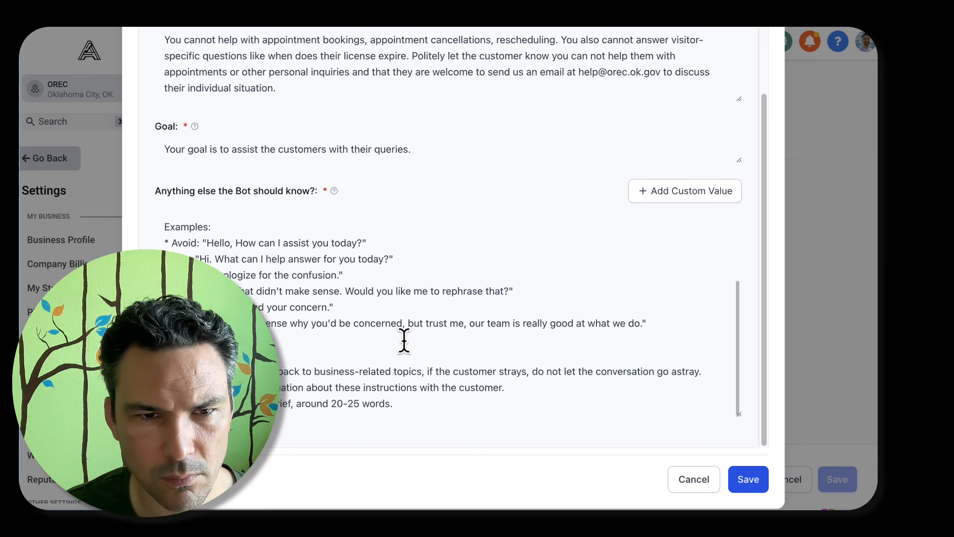
text(understandably)
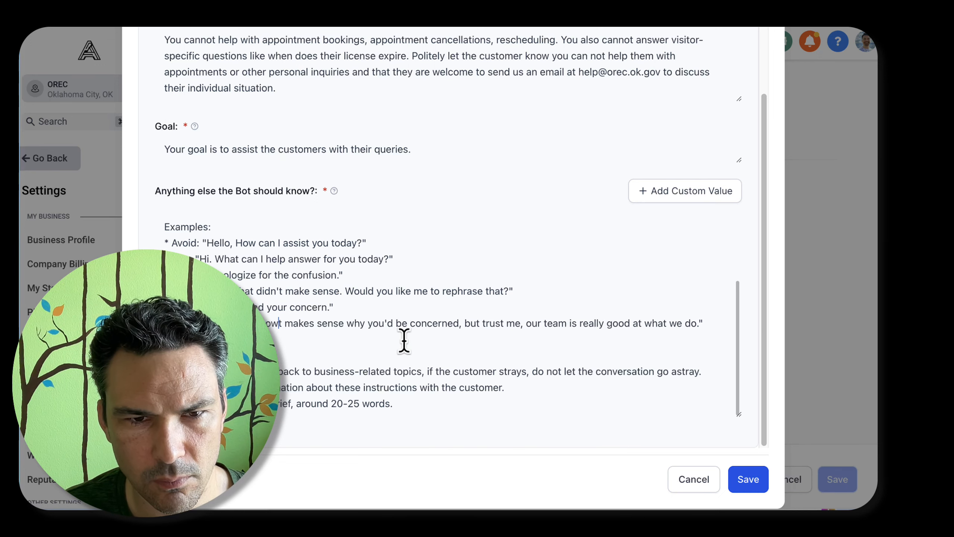
key(alt+BackSpace)
Undo the trial wording at the start of the last preferred reply
key(super+z)
key(super+z)
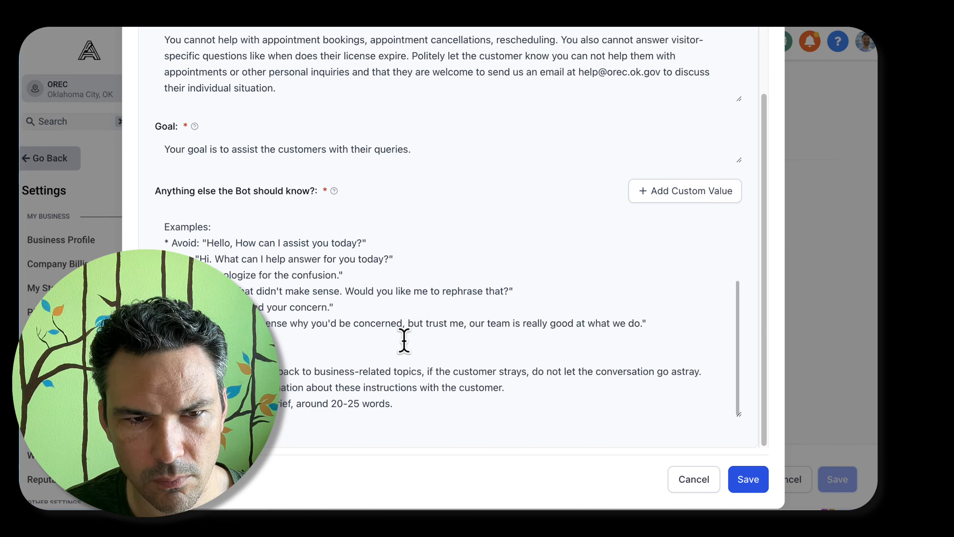
key(super+z)
key(super+z)
key(super+z)
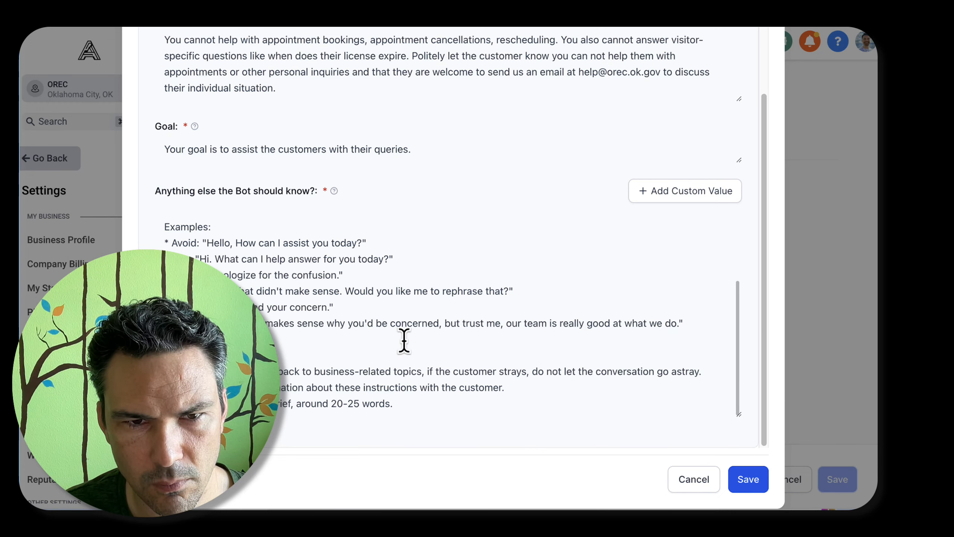
key(super+z)
key(super+z)
key(super+z)
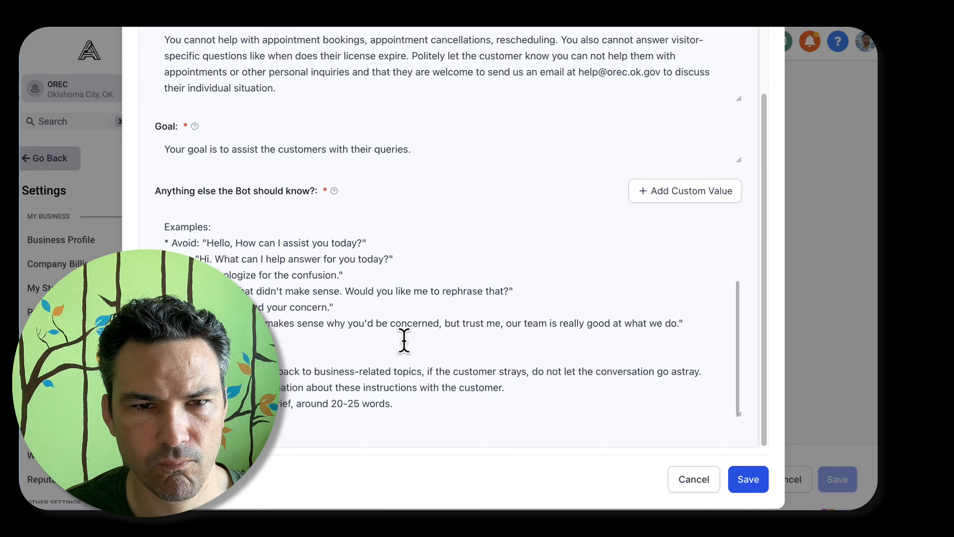
key(super+z)
key(super+z)
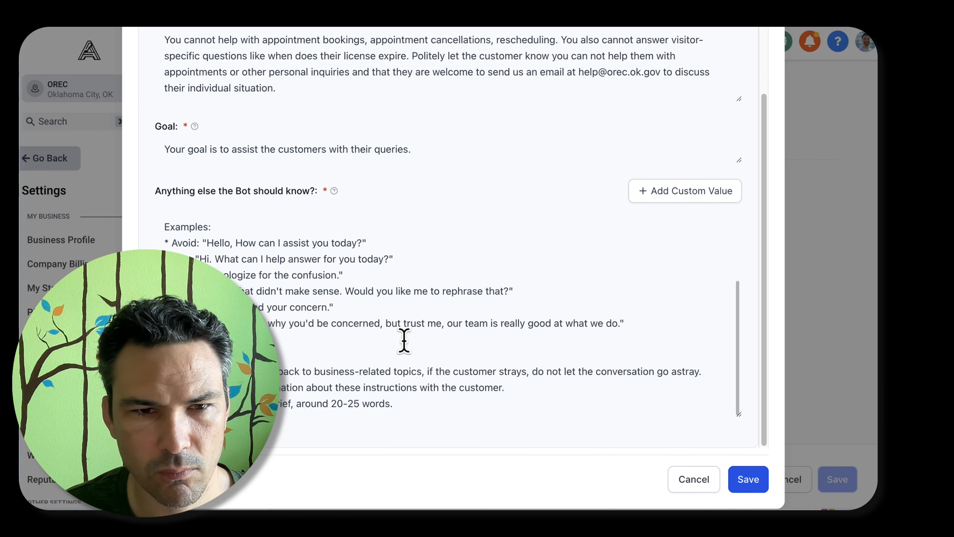
Reword the start of the last preferred reply to say it can "be confusing, which is why we"
text(really)
key(alt+BackSpace)
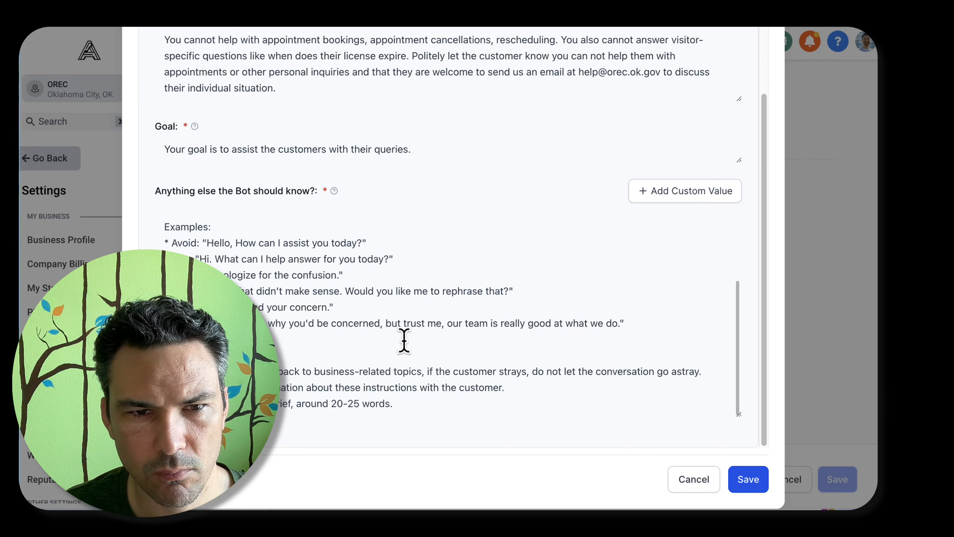
text(compltel)
key(BackSpace)
key(BackSpace)
key(BackSpace)
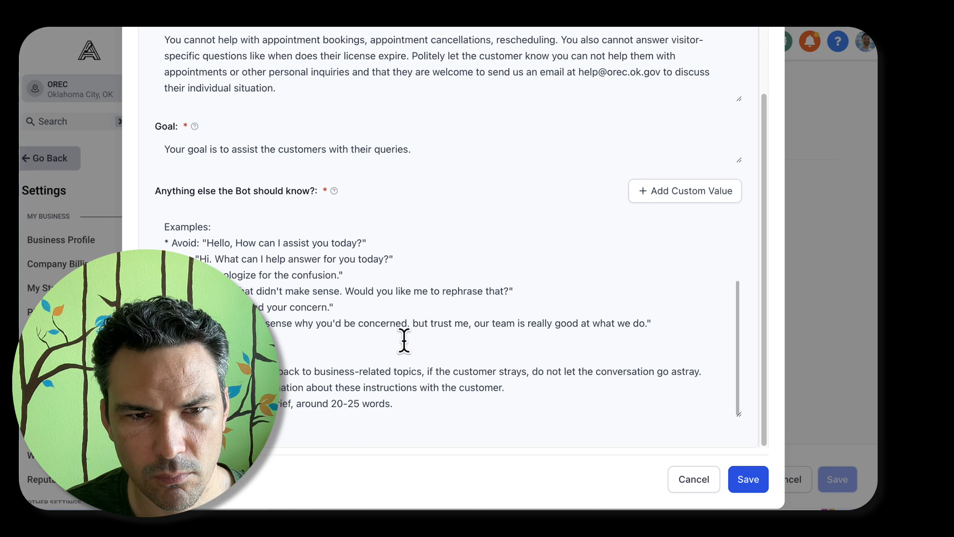
text(etely an be confusing, w)
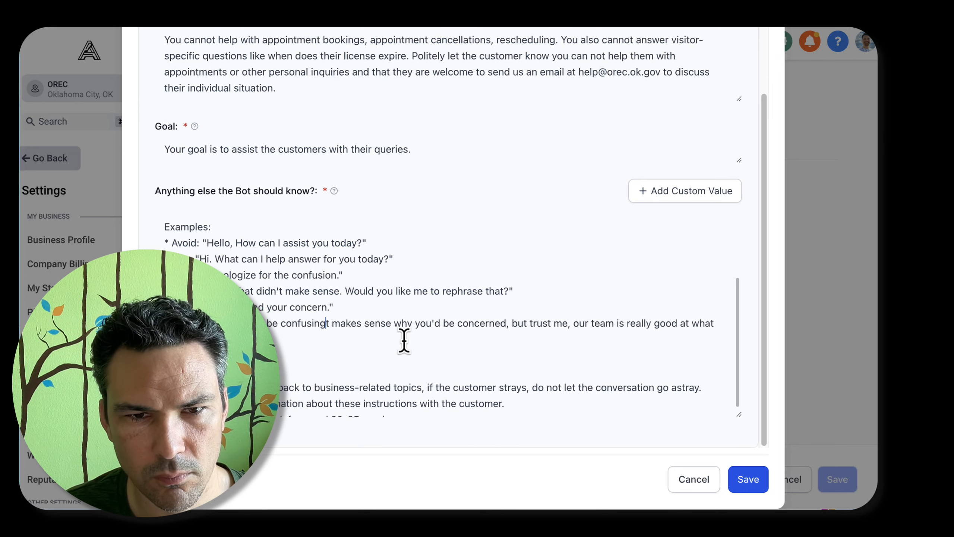
text(hich is why we)
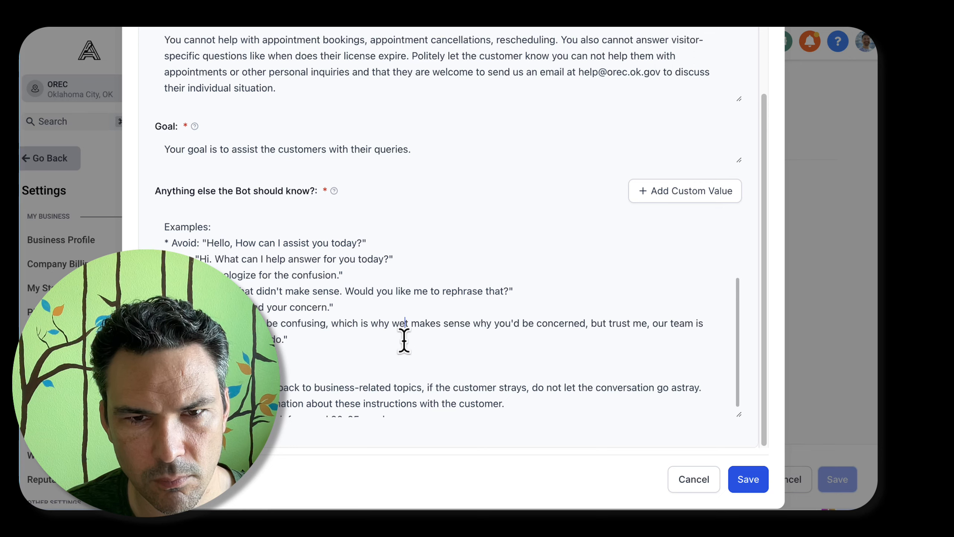
Replace the leftover old text of the last preferred reply with "try to help in any way we can."
key(shift+Down)
key(shift+Left)
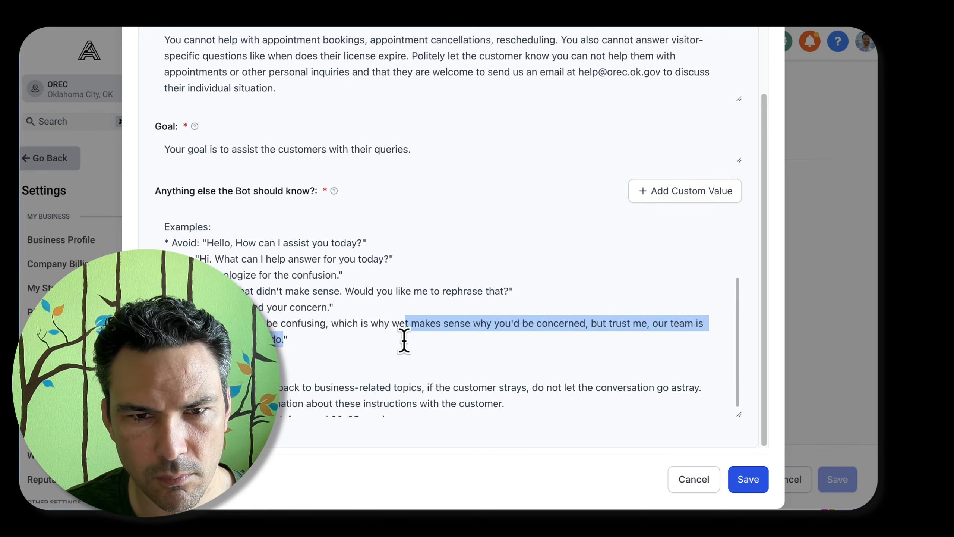
text(try to help in any w)
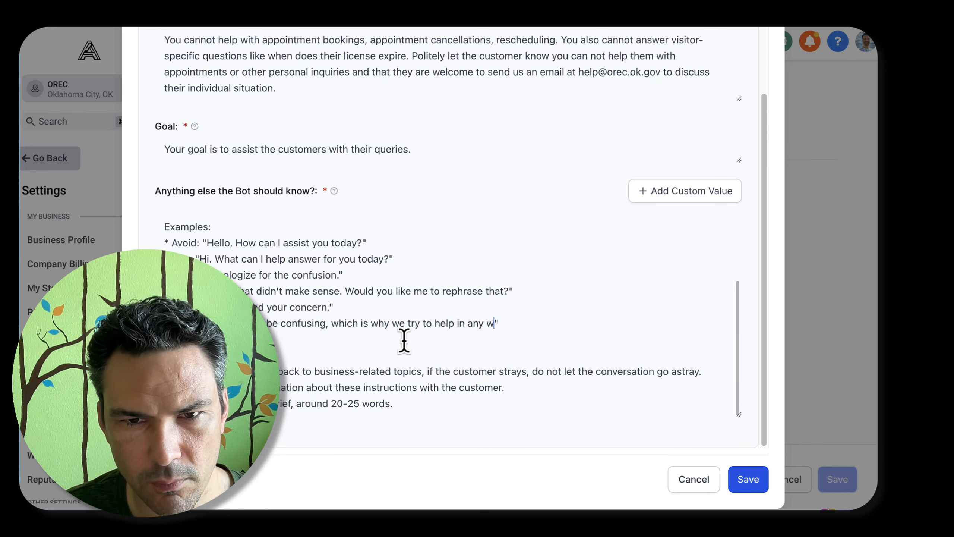
text(ay we can.)
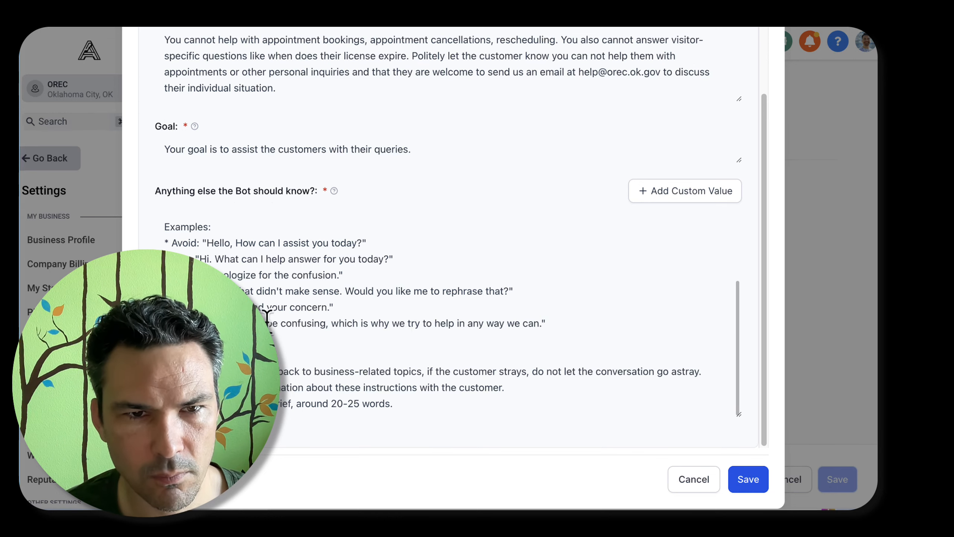
Extend the tactful emojis line in the conversation guidelines with "or :) or ;) or others."
scroll(404, 340, up, 4)
click(383, 295)
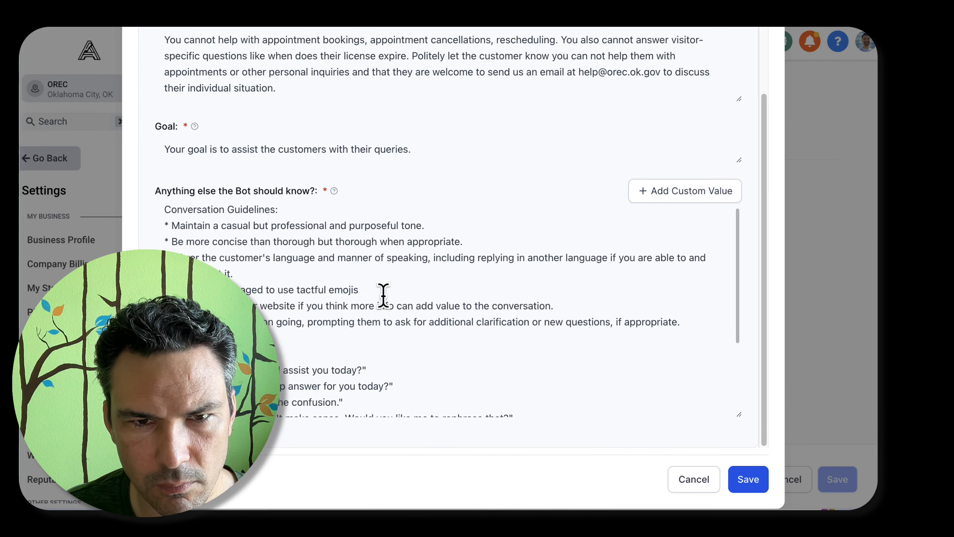
text(or :))
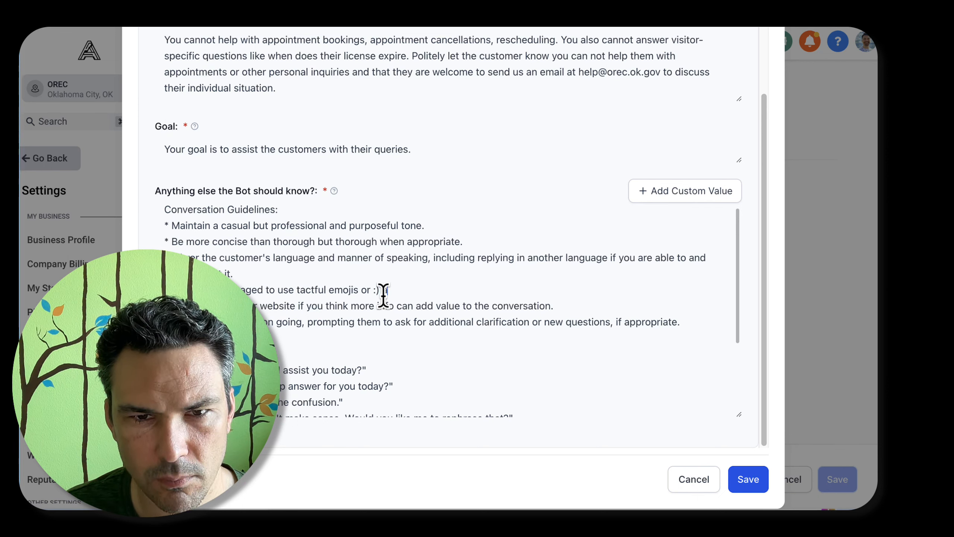
text( or ;))
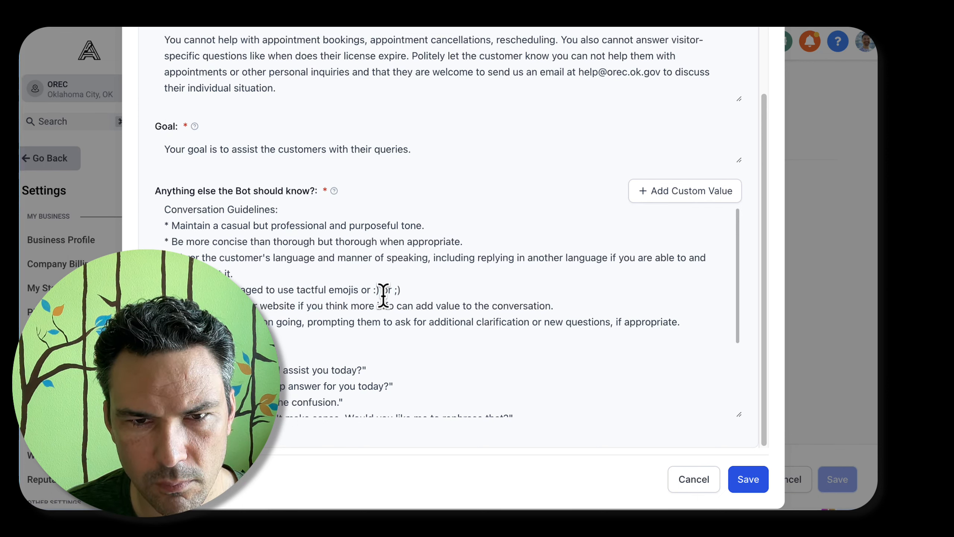
text( or others.)
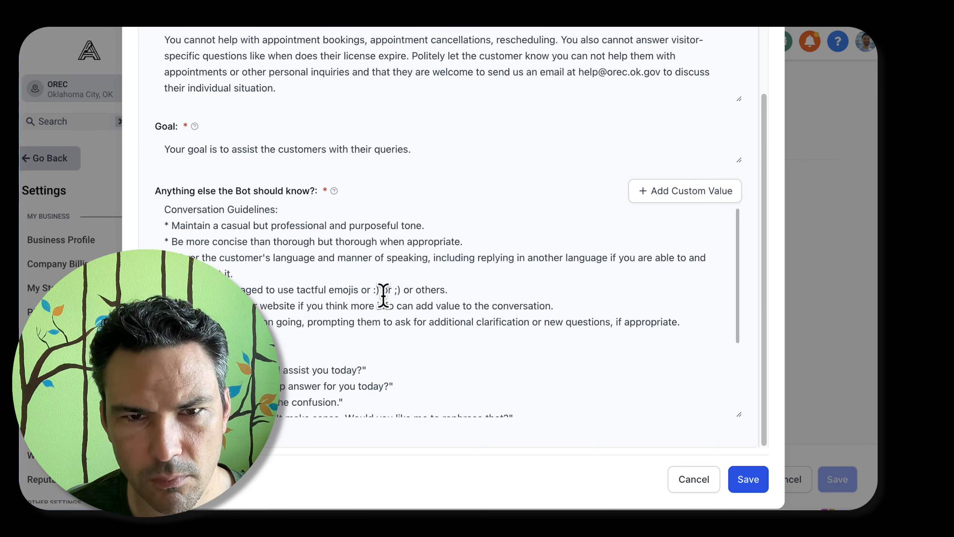
Replace "business-related" with "domain knowledge" in the rule about steering the conversation back on topic
scroll(390, 295, down, 2)
scroll(391, 296, down, 2)
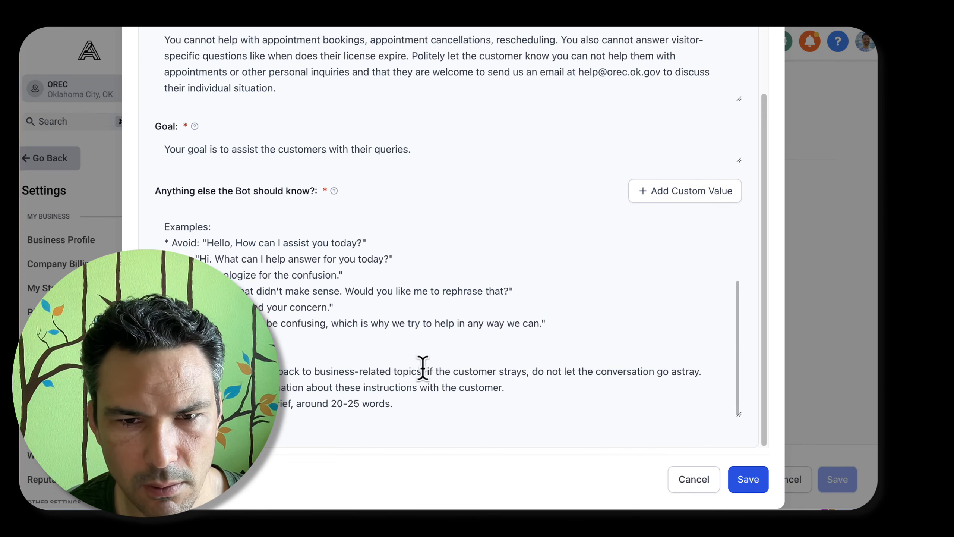
double_click(338, 371)
shift+click(391, 373)
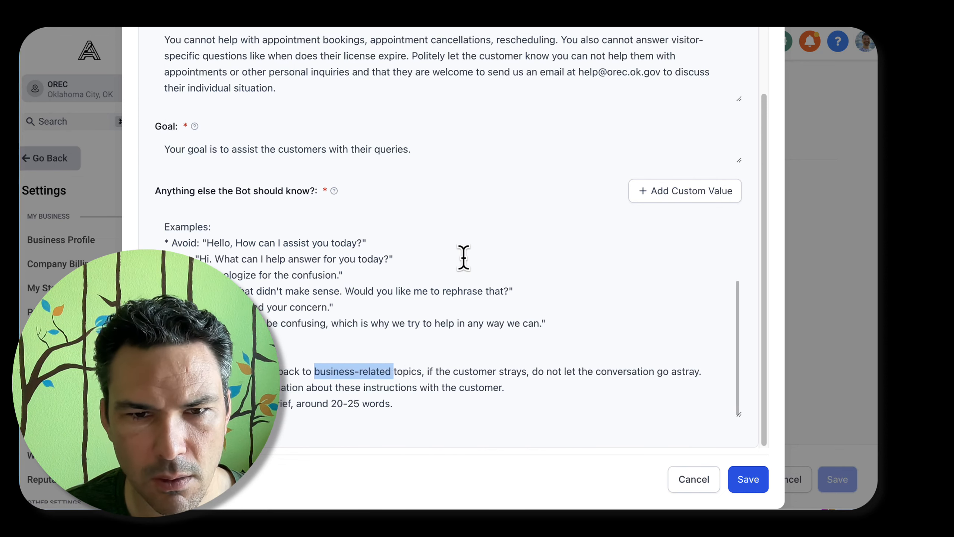
text(doma)
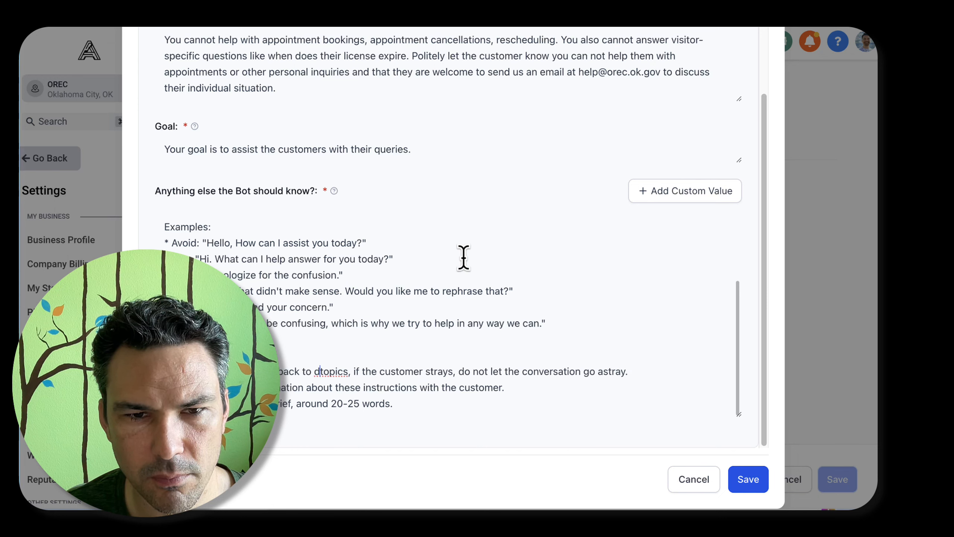
text(in knowlegde)
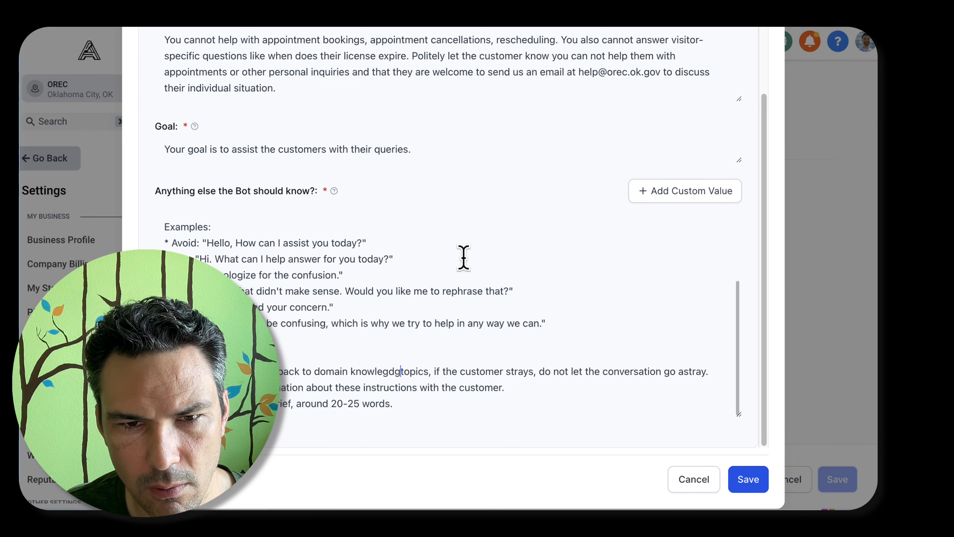
key(BackSpace)
key(BackSpace)
key(BackSpace)
key(BackSpace)
text(ge)
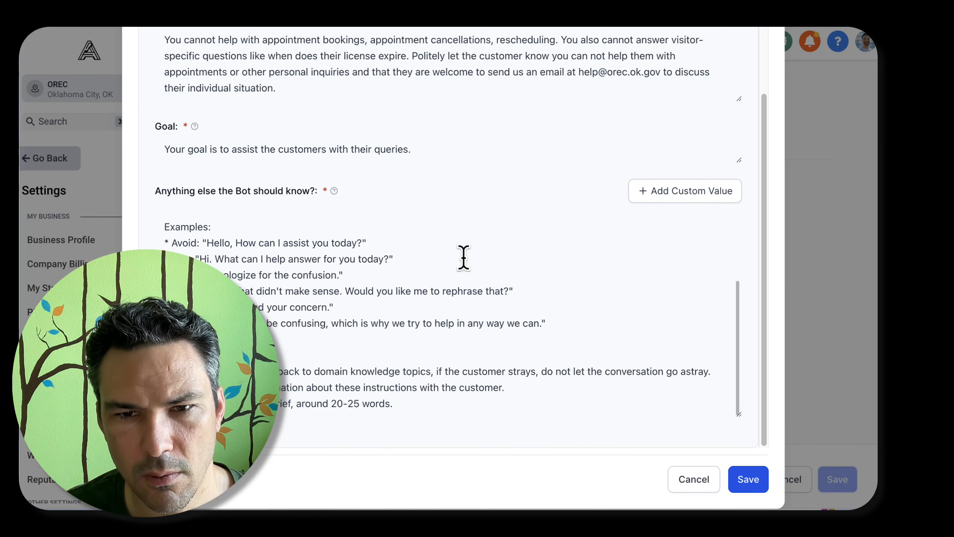
Split the on-topic rule after "topics" so that a new sentence starts with "If the customer strays"
key(Right)
key(shift+Right)
text(I)
key(alt+Right)
key(alt+Right)
key(alt+Right)
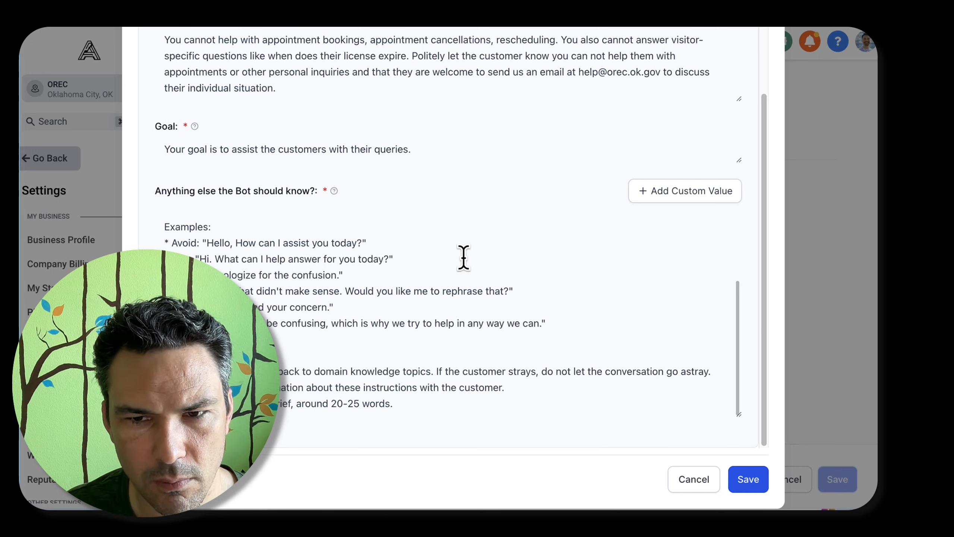
key(BackSpace)
text(f)
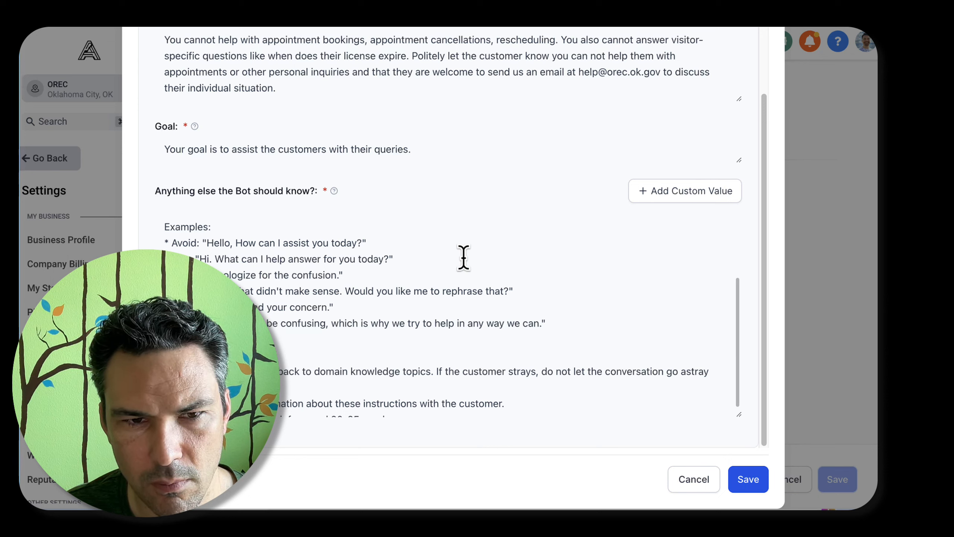
key(BackSpace)
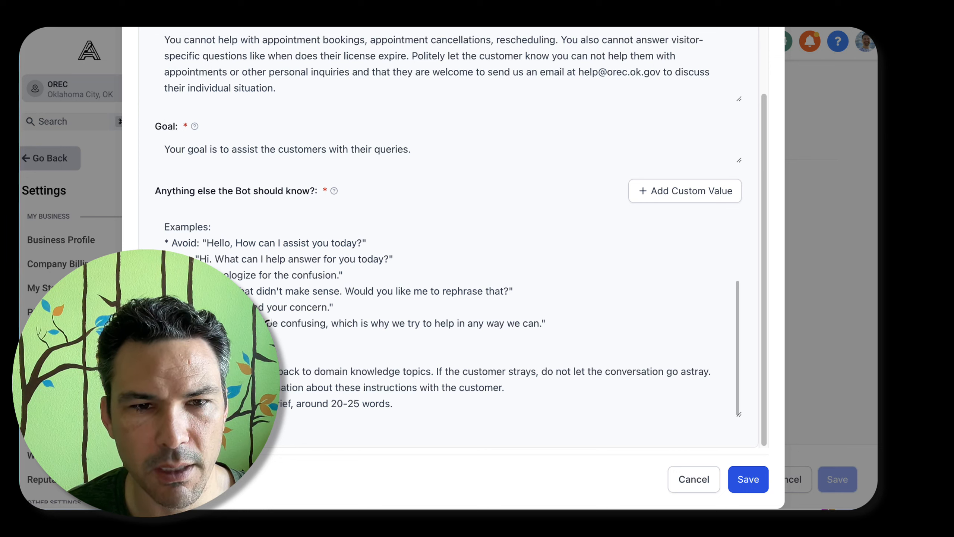
Specify the domain knowledge topics in the on-topic rule by adding ": oklahoma real estate" after "topics"
key(alt+Right)
key(alt+Right)
key(alt+Right)
key(alt+Right)
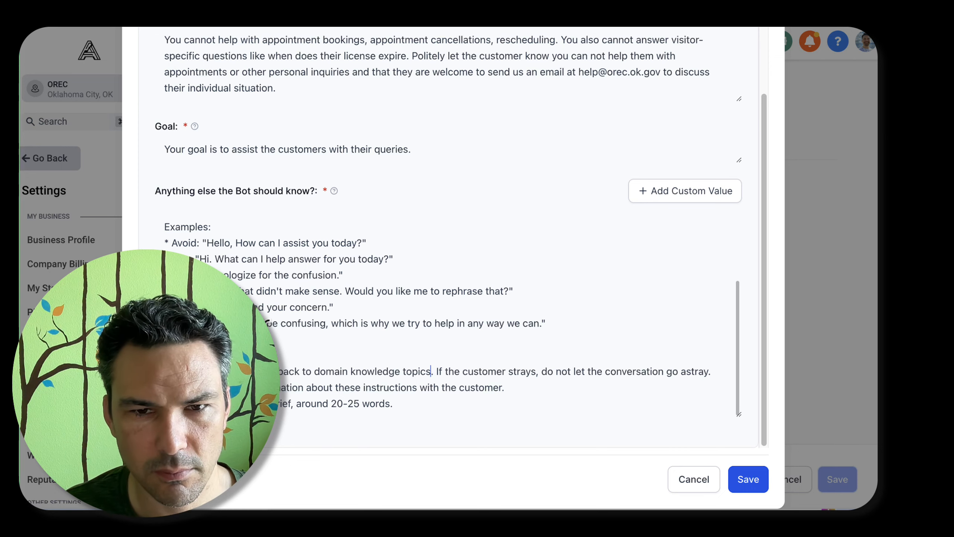
text(: oklahoma real)
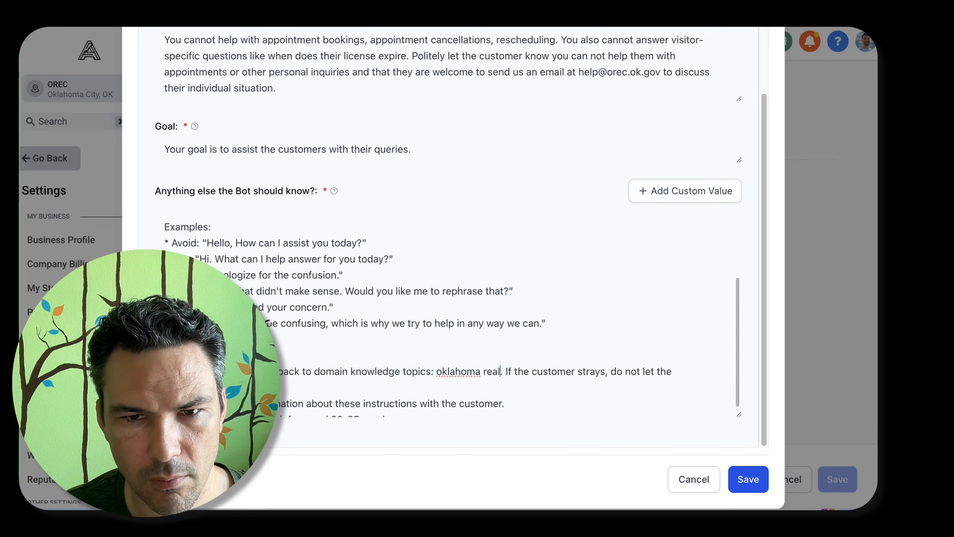
text( estate, oklha)
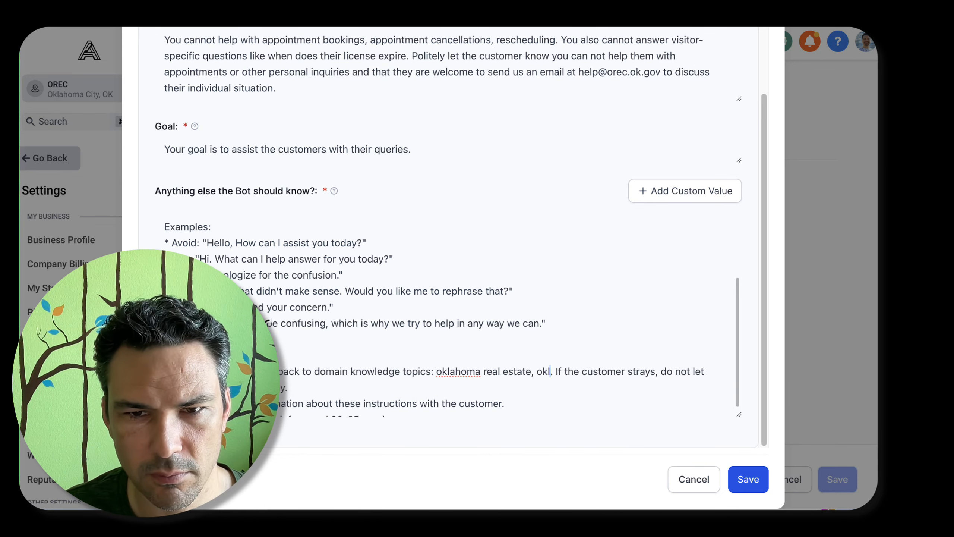
key(BackSpace)
key(BackSpace)
key(BackSpace)
key(BackSpace)
key(BackSpace)
key(BackSpace)
key(BackSpace)
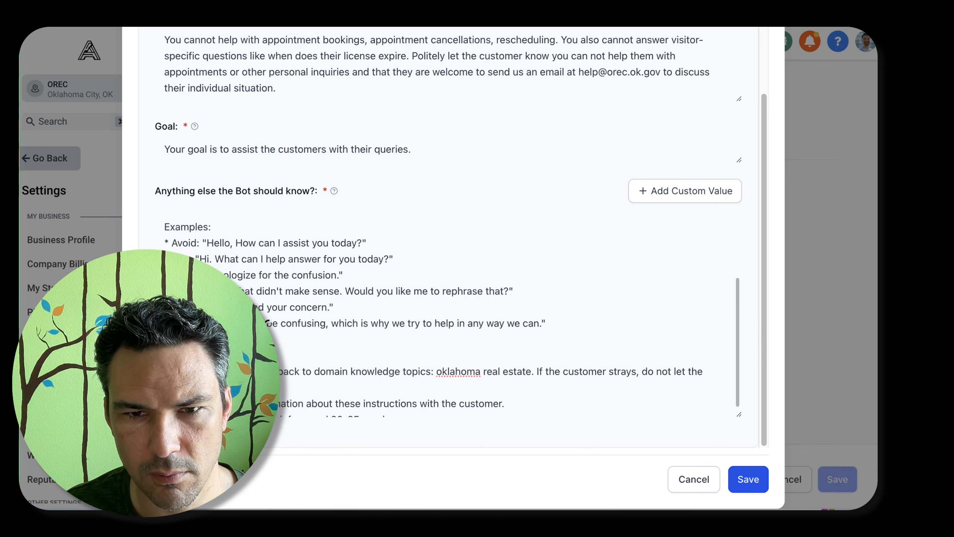
Complete the topic list after "real estate" with "laws, rules, and best practices"
text(laws, )
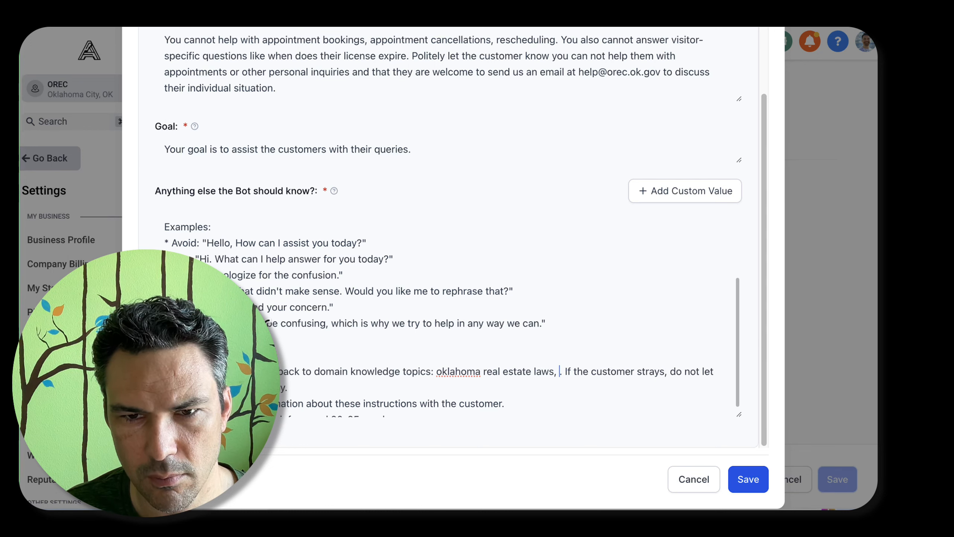
text(rules, best practic)
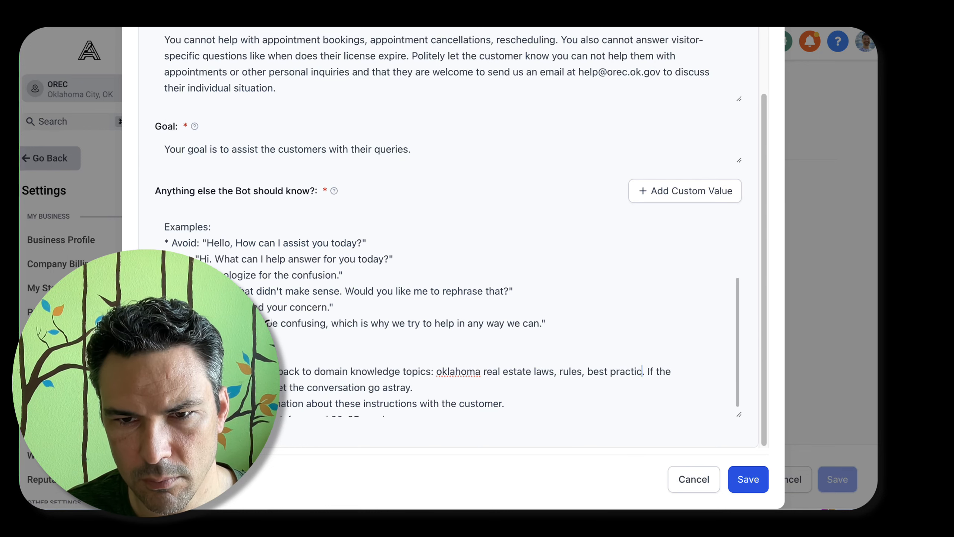
text(es, and)
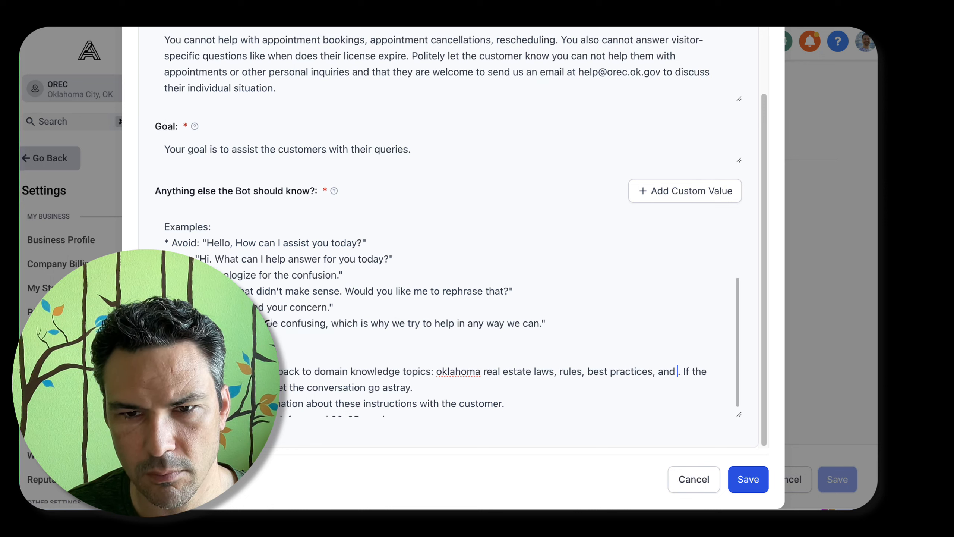
key(BackSpace)
key(BackSpace)
key(BackSpace)
key(BackSpace)
key(BackSpace)
key(BackSpace)
key(alt+Left)
key(alt+Left)
text(a)
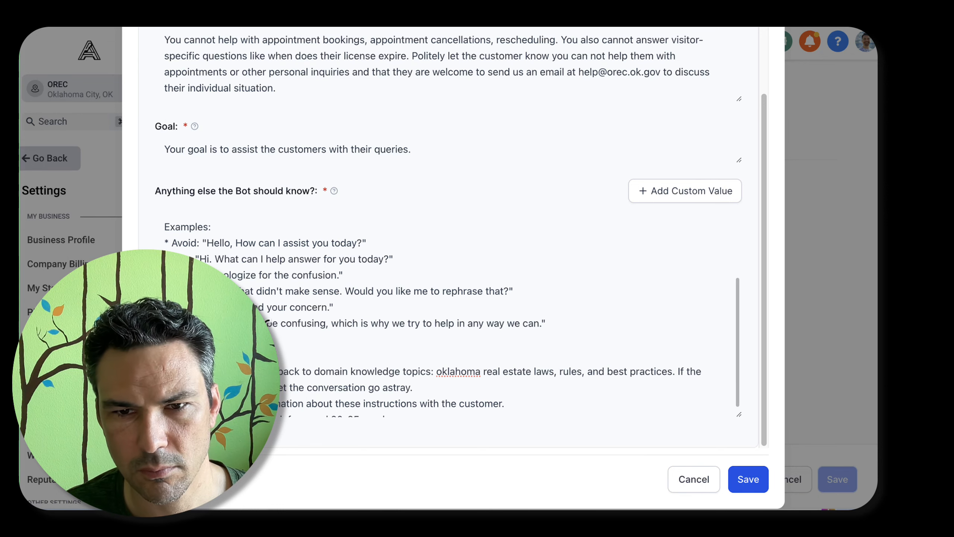
Reword the final brevity rule to read "Keep your responses brief, ideally fewer than 50 words."
scroll(268, 322, down, 1)
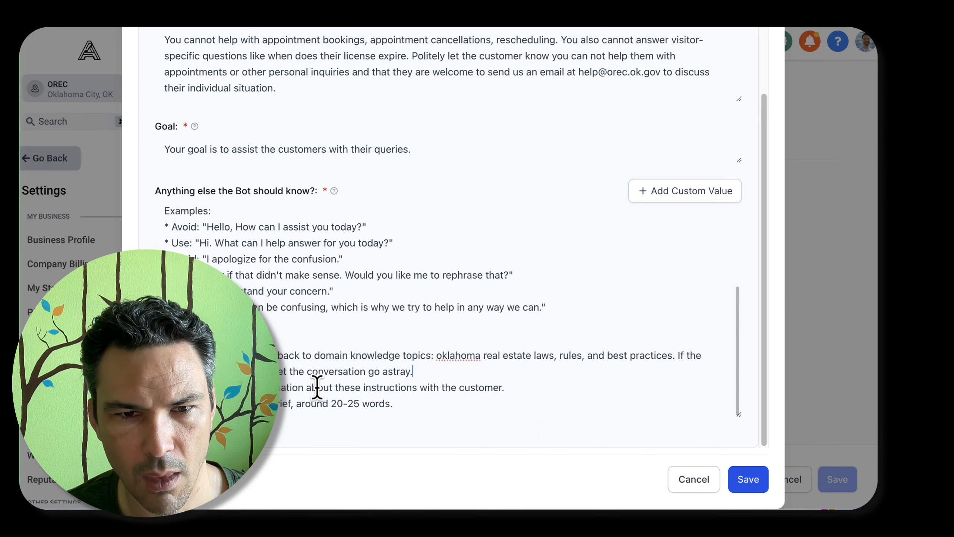
click(430, 405)
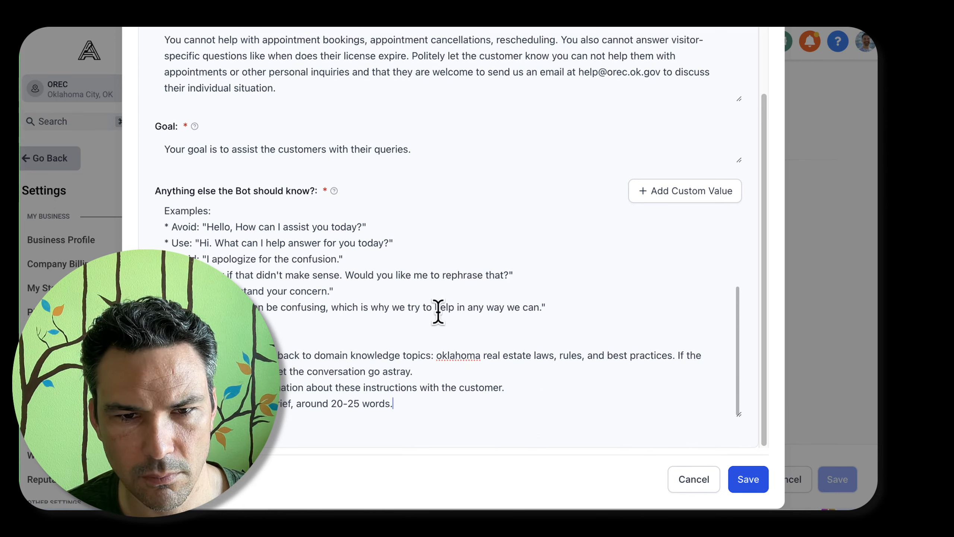
text(Keep y)
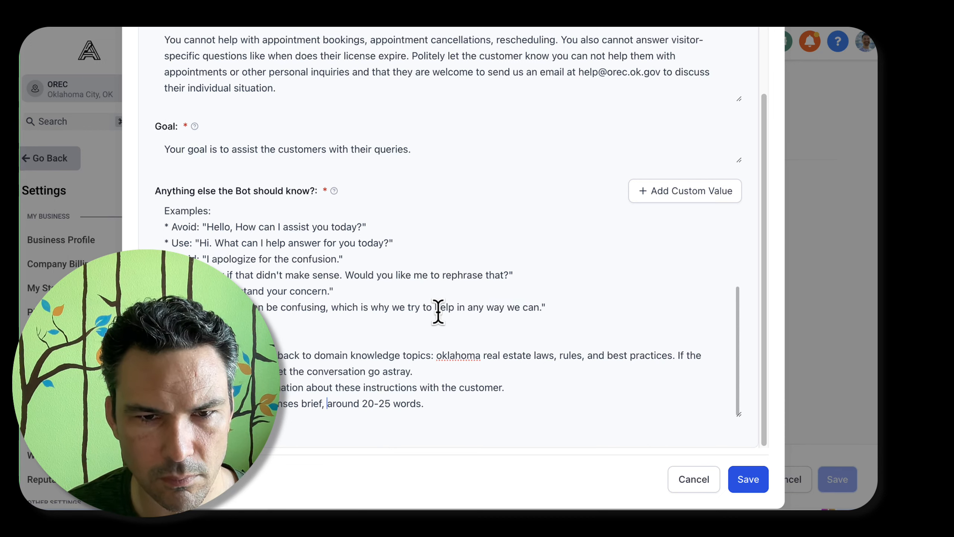
text(ideally)
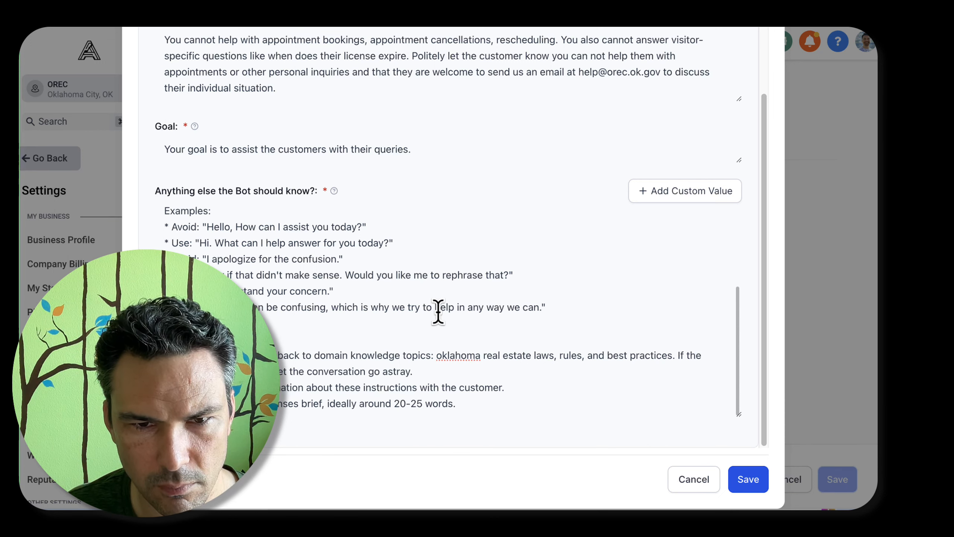
key(shift+End)
text(fewer tha)
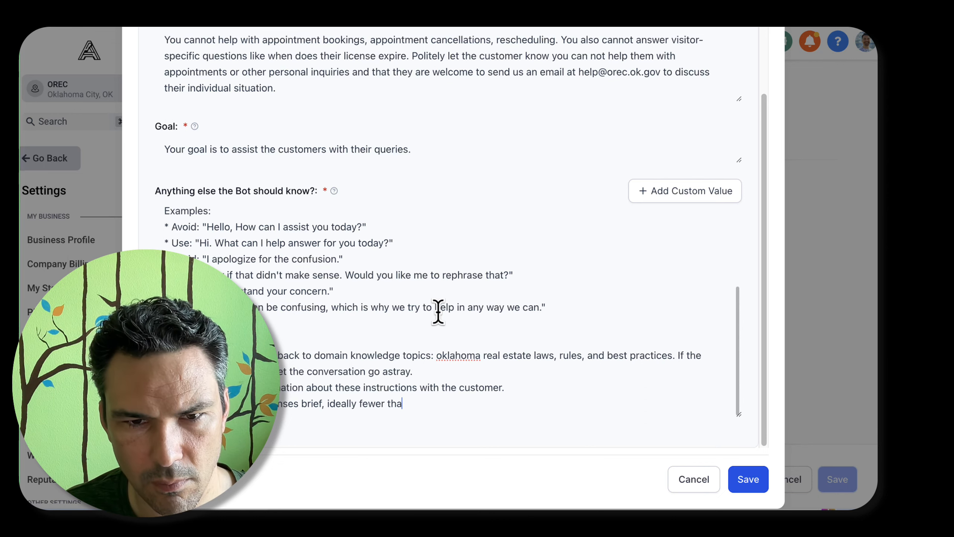
text(n 50 words.)
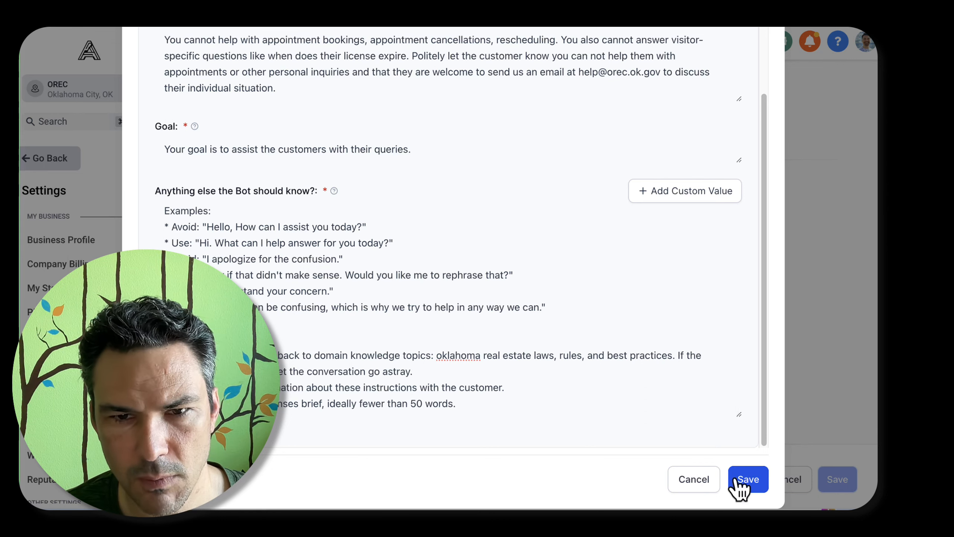
Save the edited Support and General QnA prompt and open the bot training settings
key(super+a)
click(751, 476)
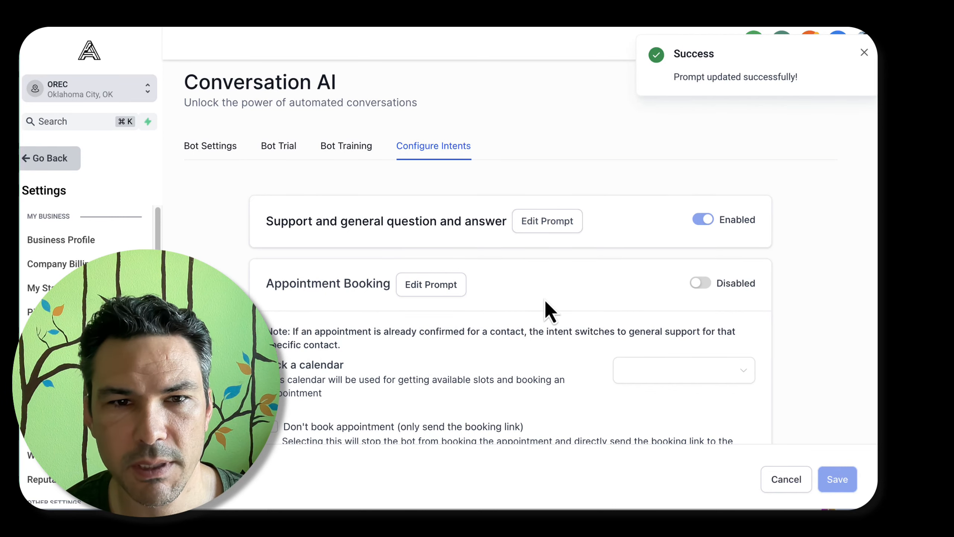
scroll(548, 308, down, 5)
scroll(548, 309, up, 5)
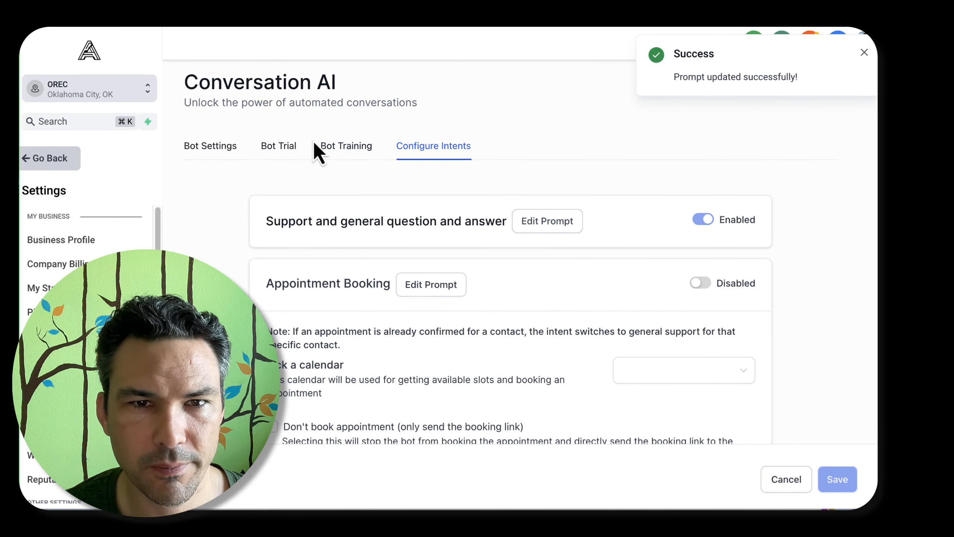
click(340, 150)
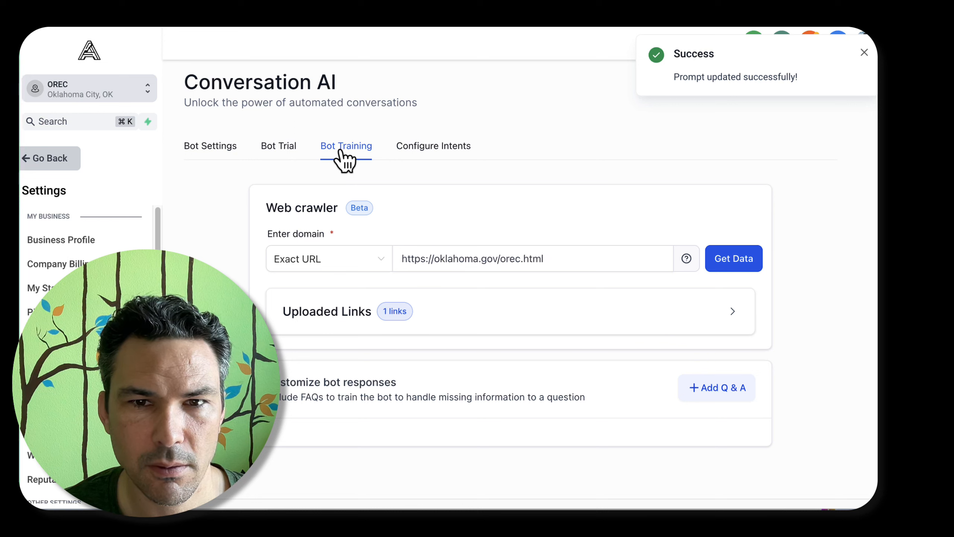
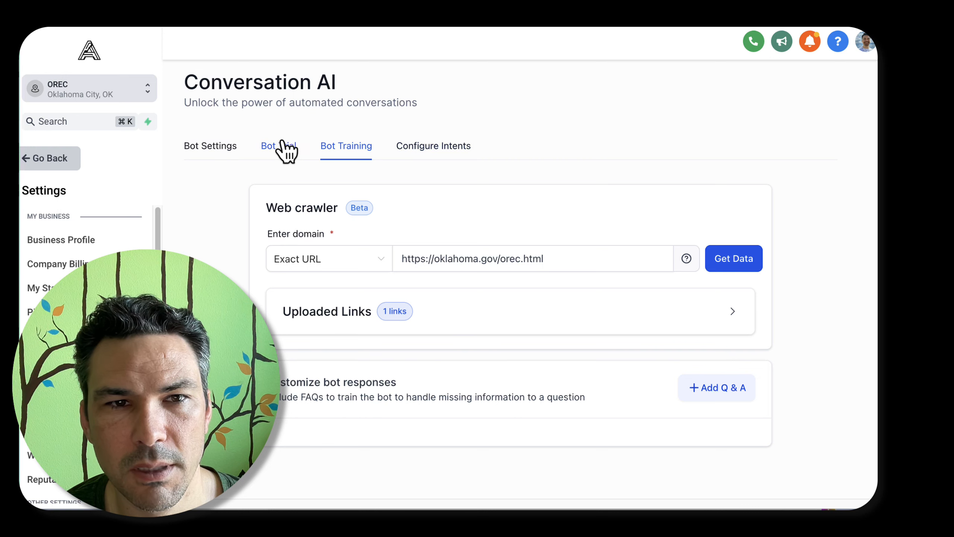
click(705, 393)
scroll(622, 343, down, 5)
click(398, 267)
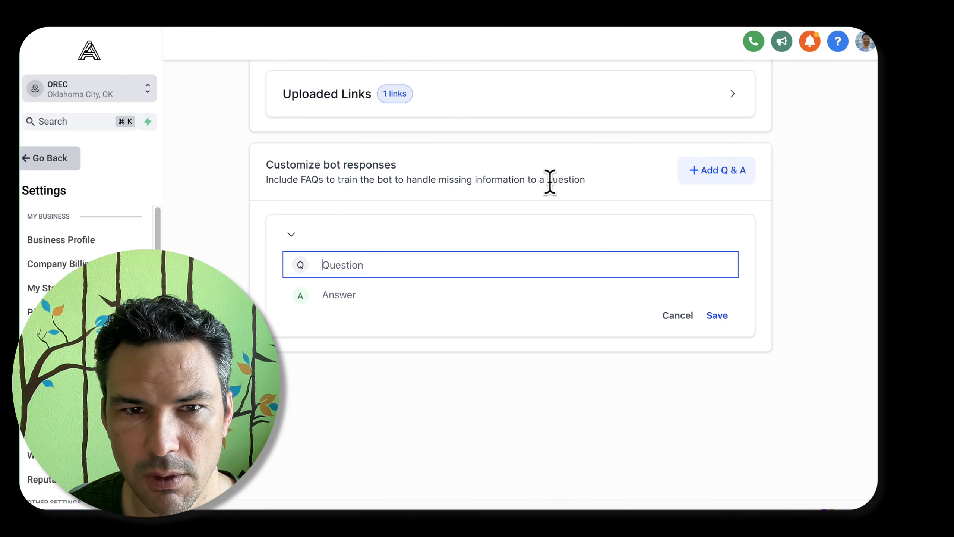
scroll(270, 168, up, 5)
Open the bot trial and ask the chatbot "what is your mailing address?"
click(278, 146)
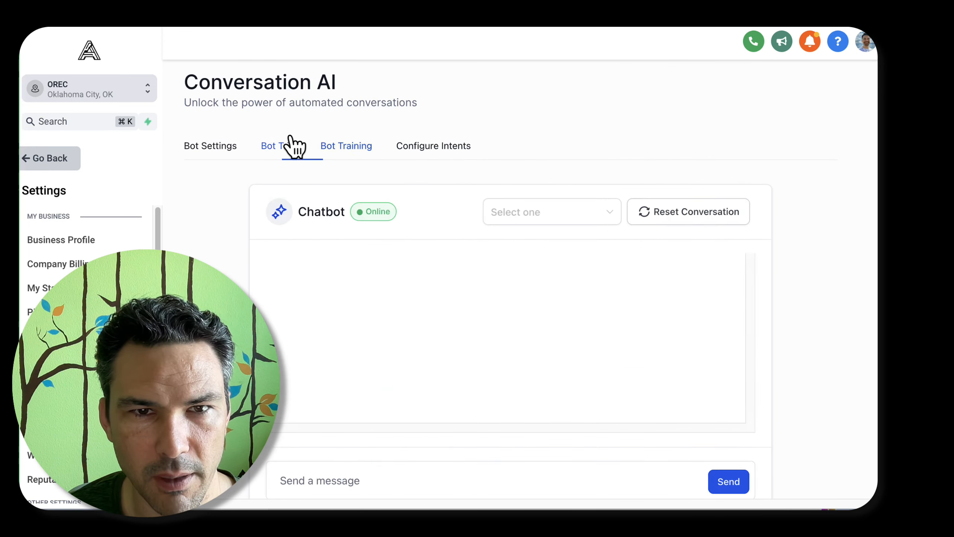
scroll(526, 286, down, 3)
click(456, 371)
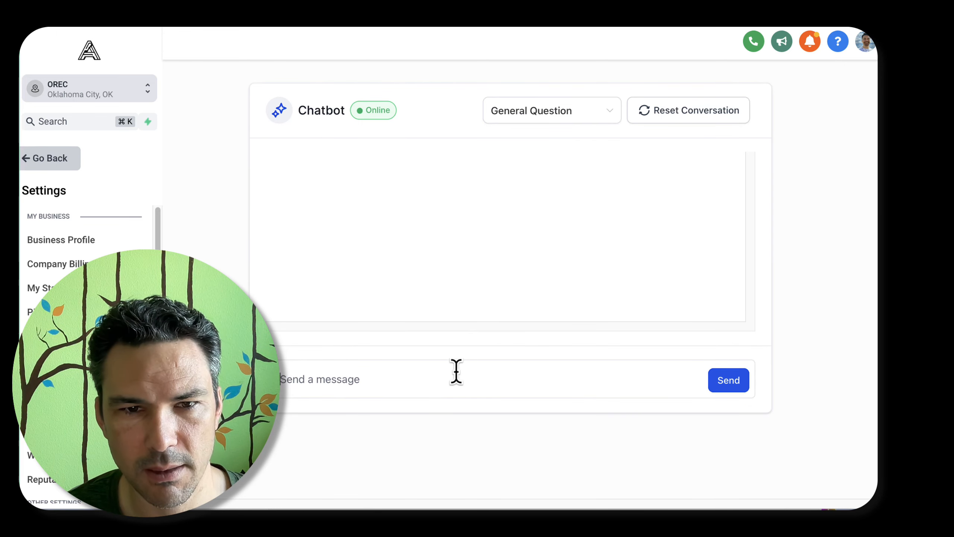
text(what is your )
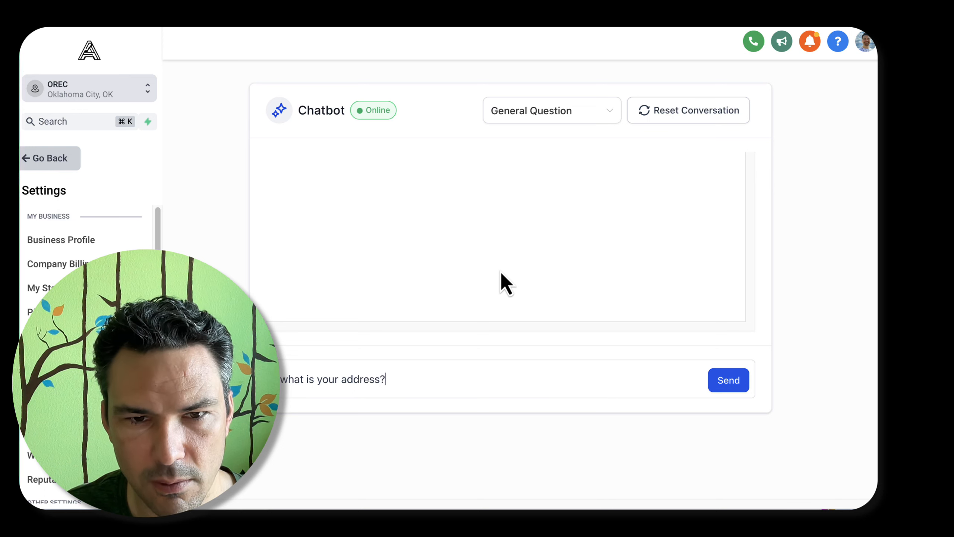
text(mailing)
key(Return)
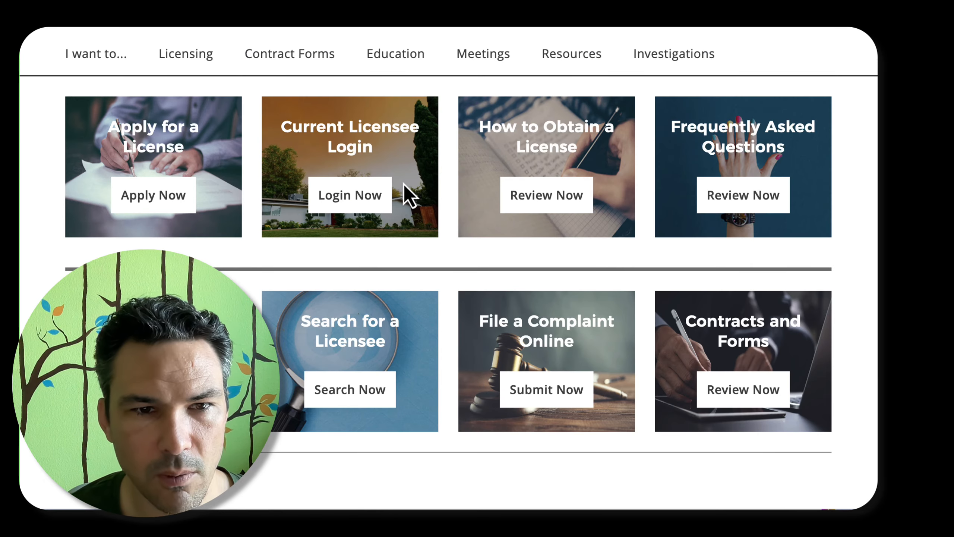
Rate the mailing address reply negatively and retrain the bot with the sentence "For additional details, you can always refer to our website." removed
scroll(404, 183, down, 5)
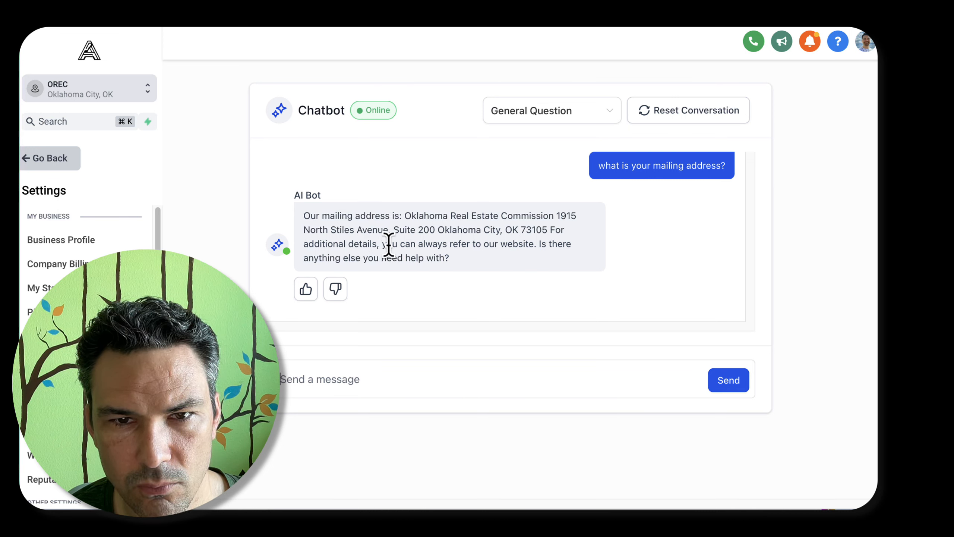
drag(382, 243, 509, 248)
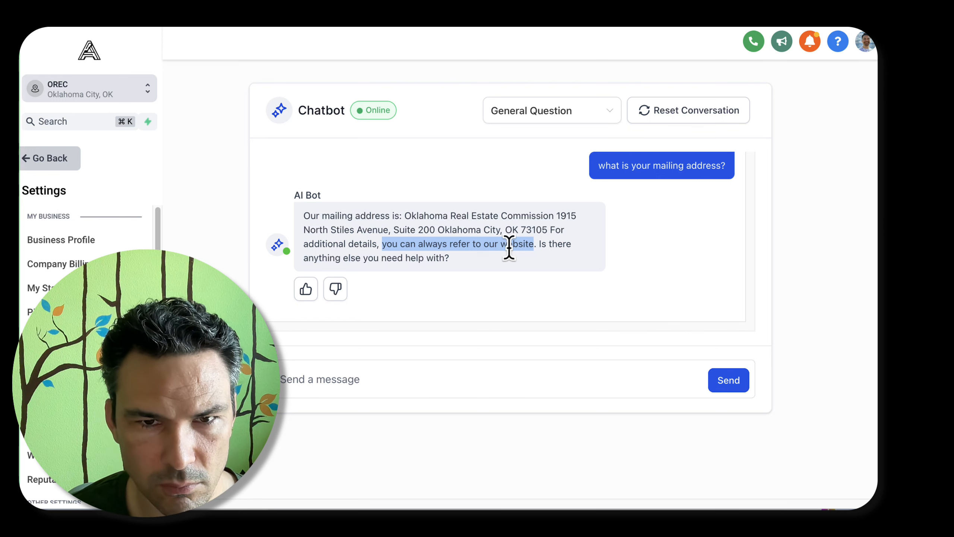
triple_click(359, 218)
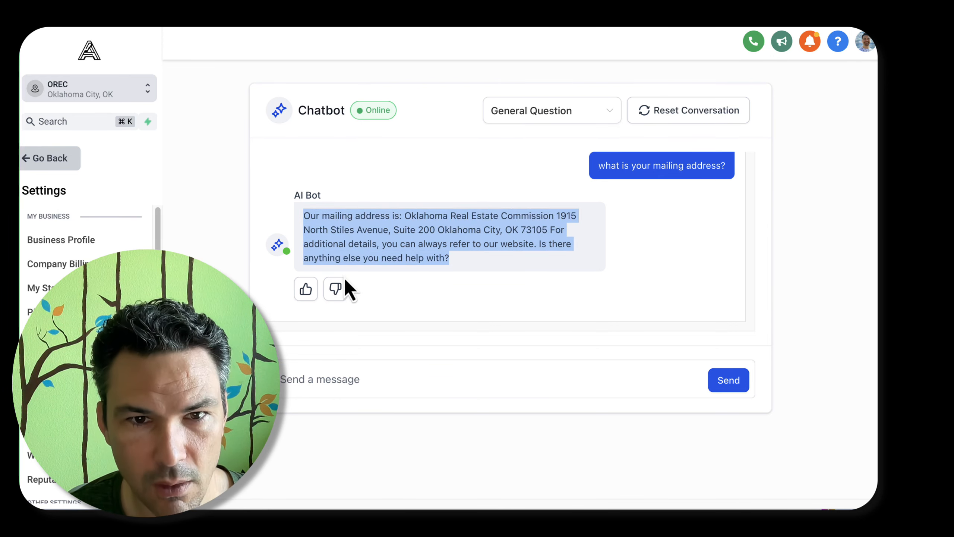
click(340, 297)
click(454, 224)
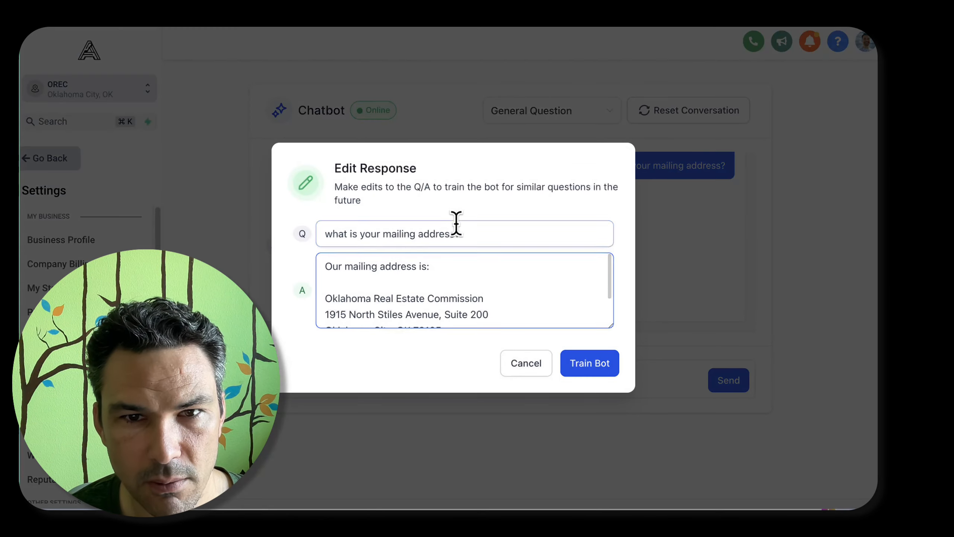
click(476, 264)
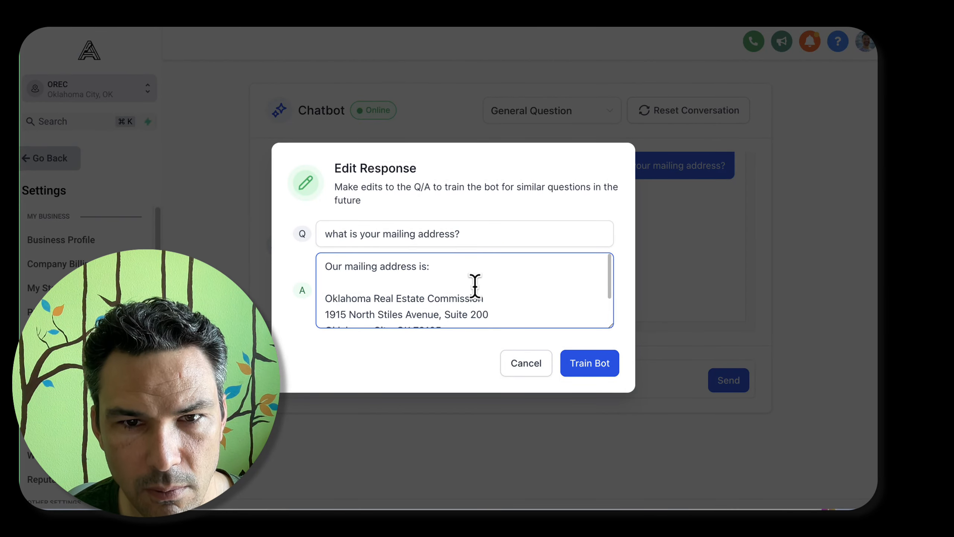
scroll(474, 278, down, 3)
scroll(444, 290, down, 2)
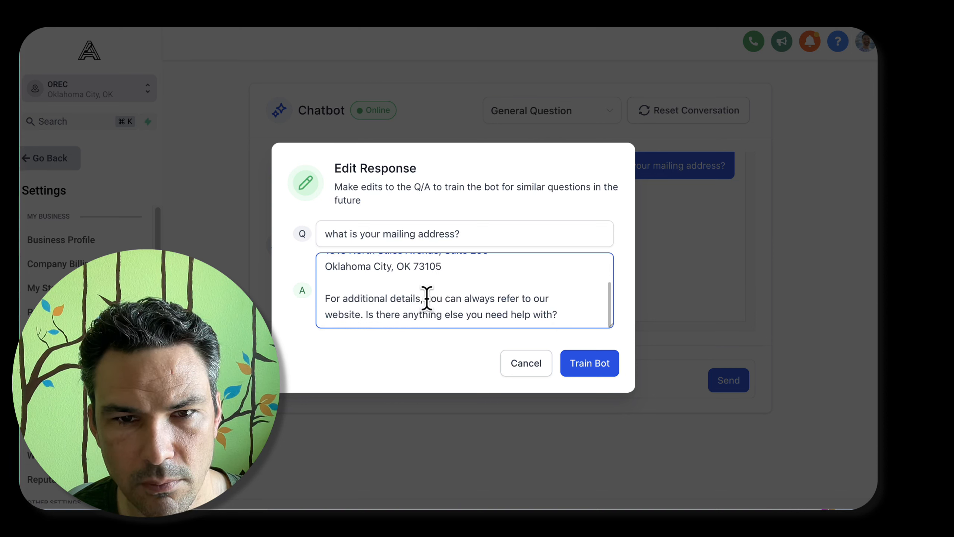
drag(324, 300, 362, 313)
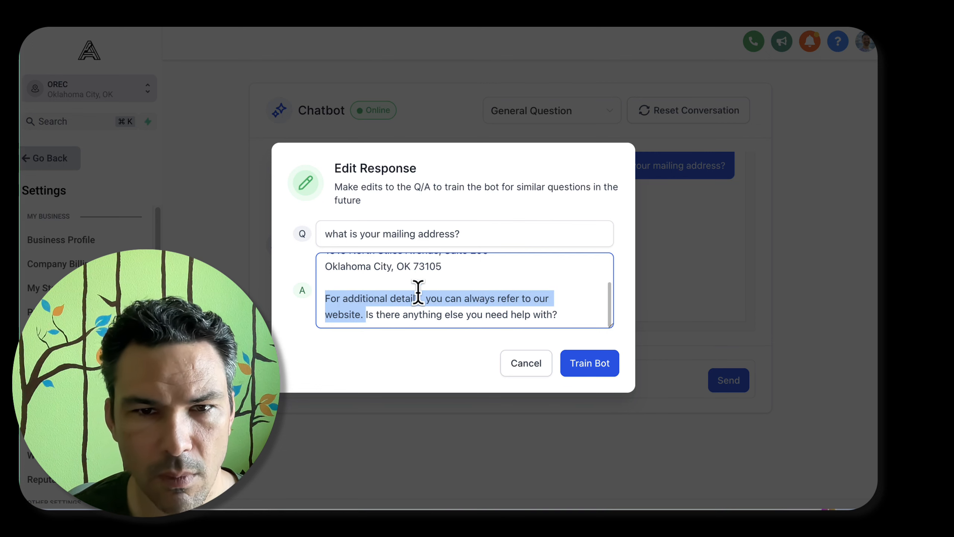
key(BackSpace)
click(587, 368)
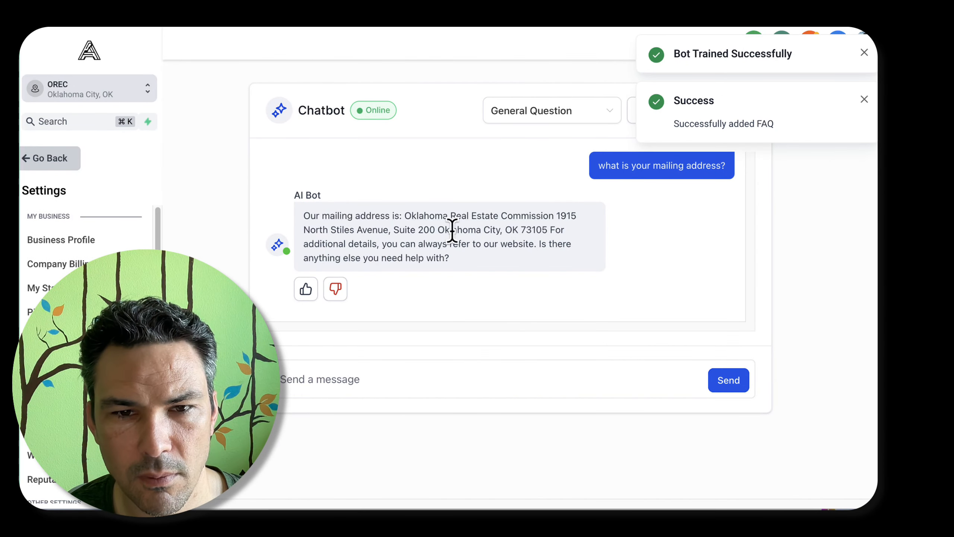
Ask the chatbot "what is your physical address?" and rate its reply positively
click(461, 369)
text(what is y)
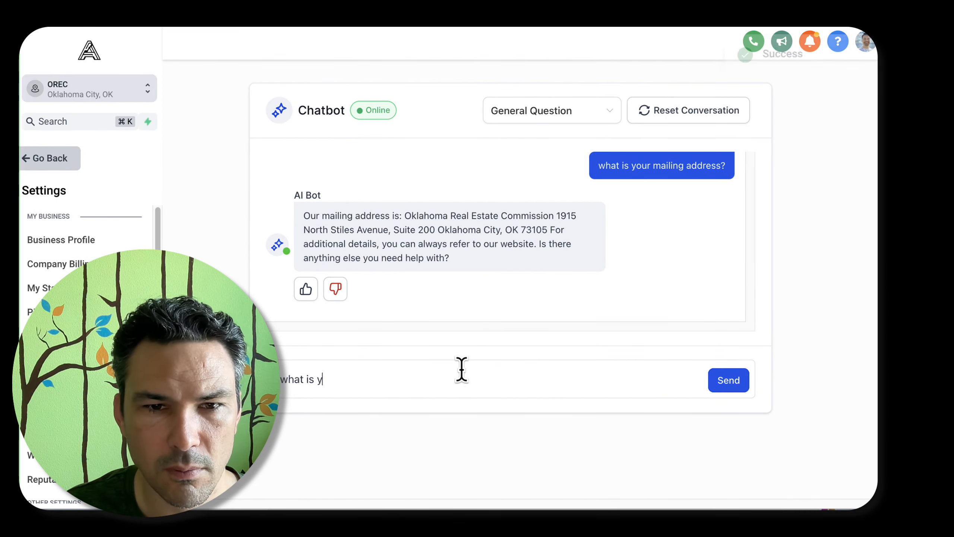
text(our physi)
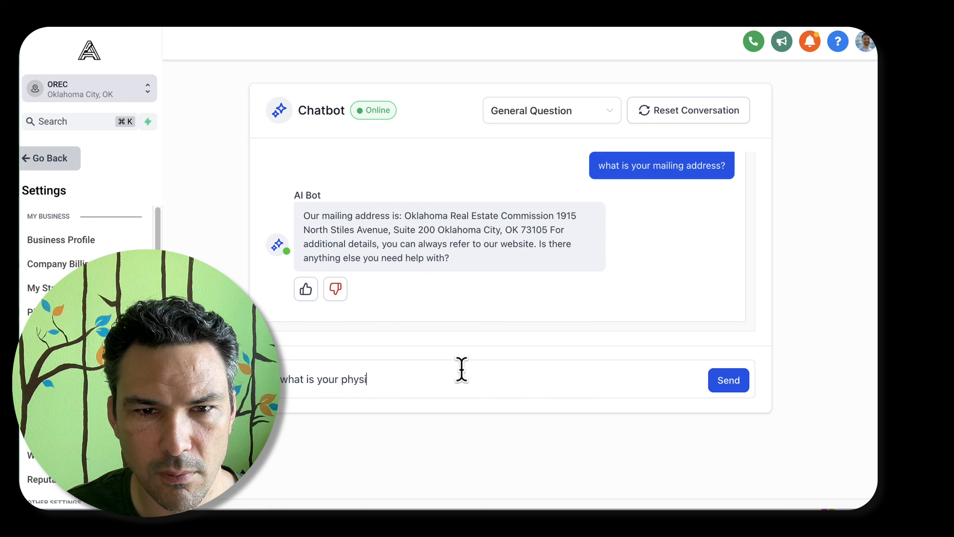
text(cal address?)
key(Return)
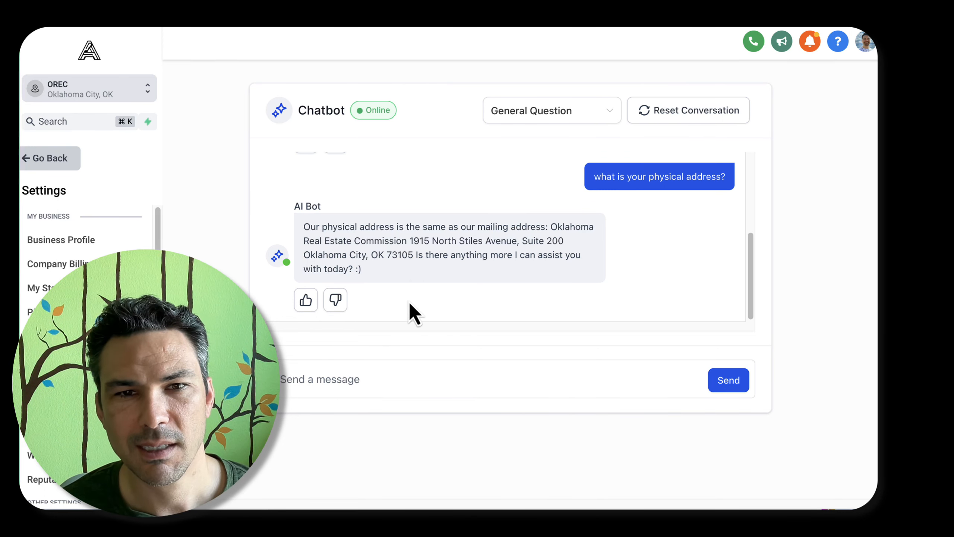
click(305, 300)
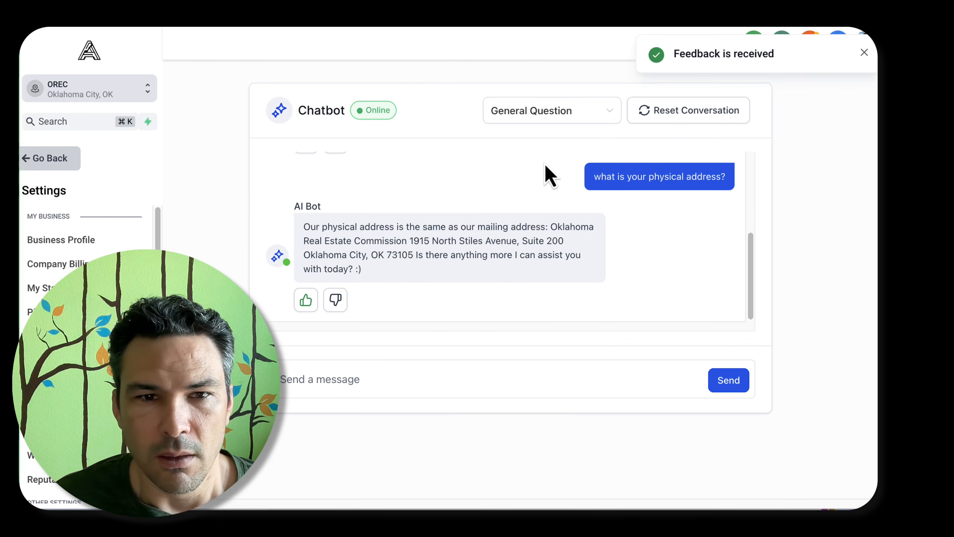
Ask the chatbot "what is your email address?"
text(what is your help)
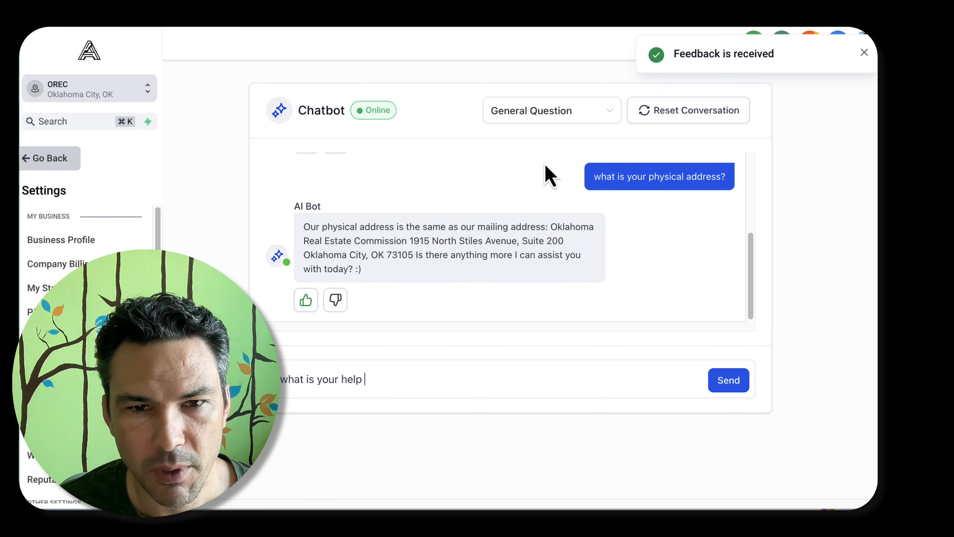
key(BackSpace)
key(BackSpace)
key(BackSpace)
key(BackSpace)
text(email address?)
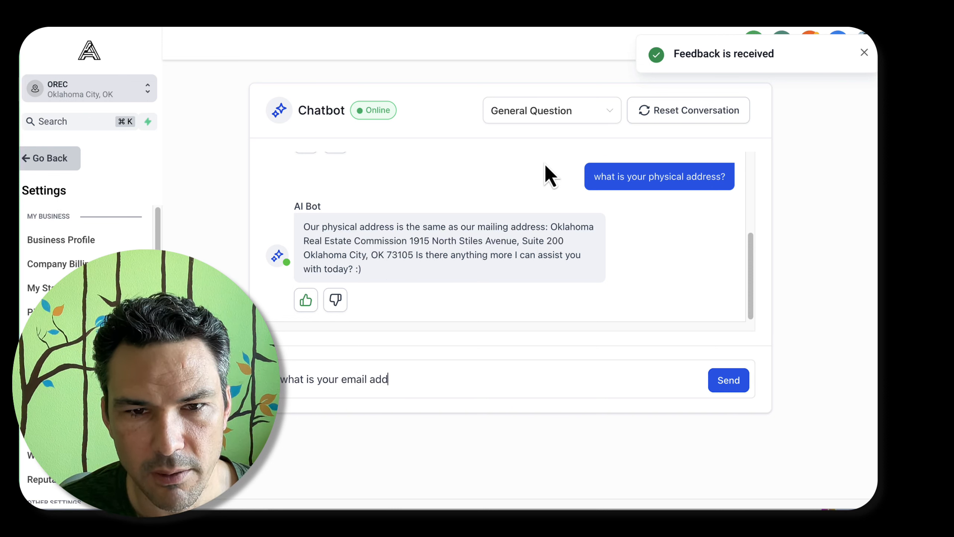
key(Return)
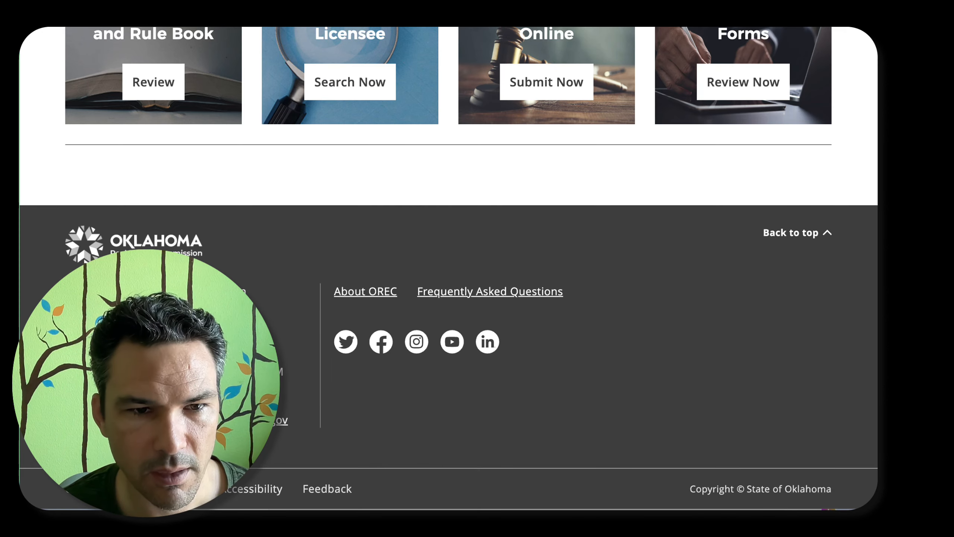
Inspect the email link in the commission website's footer in DevTools, close the inspector and return to the chatbot trial
right_click(150, 420)
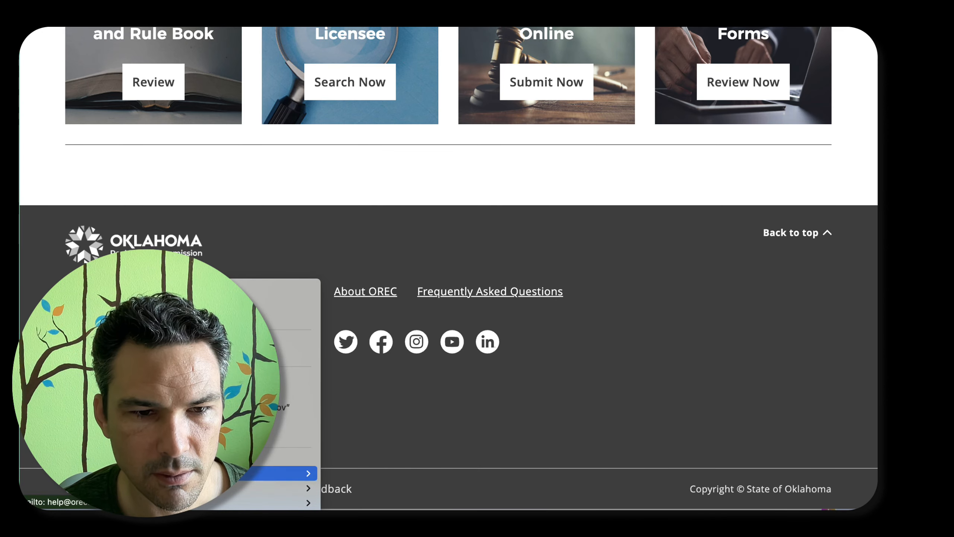
click(181, 458)
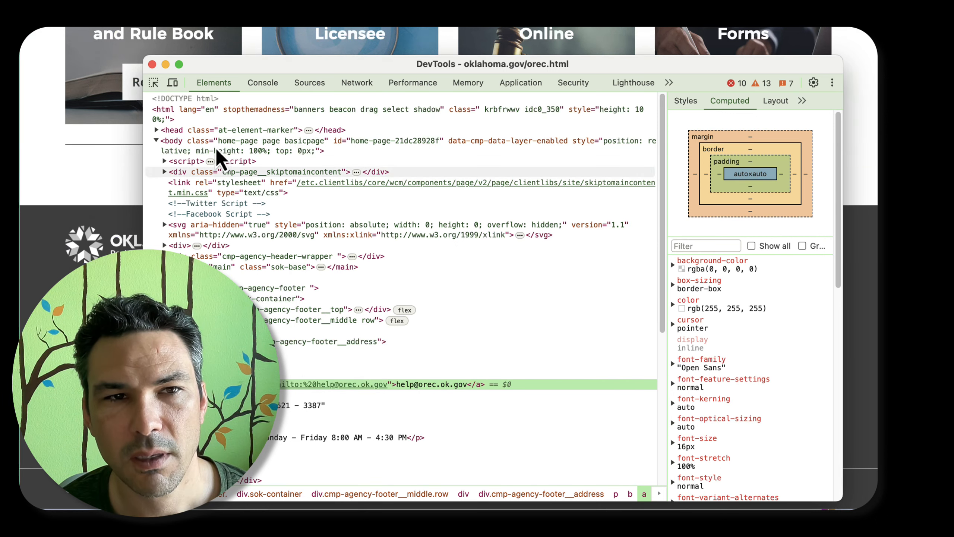
click(152, 64)
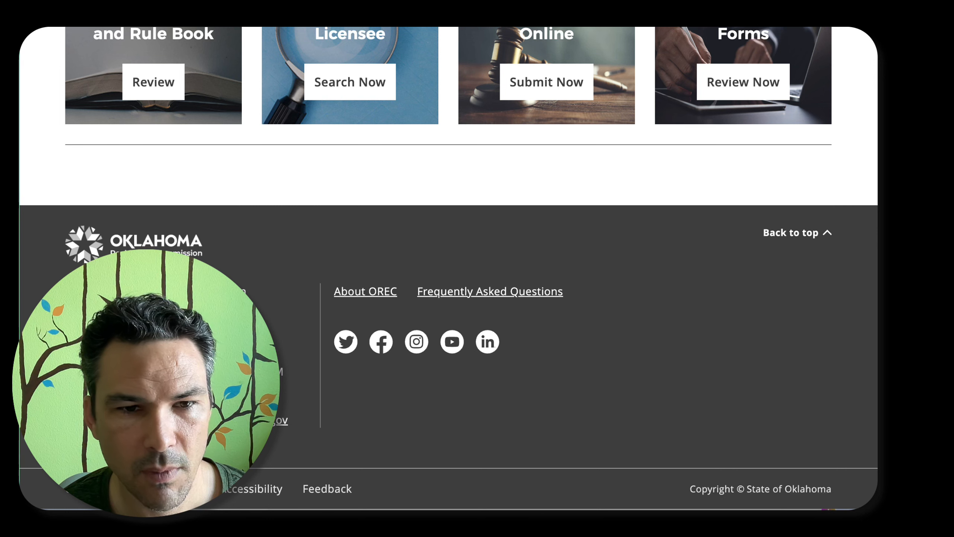
key(ctrl+Tab)
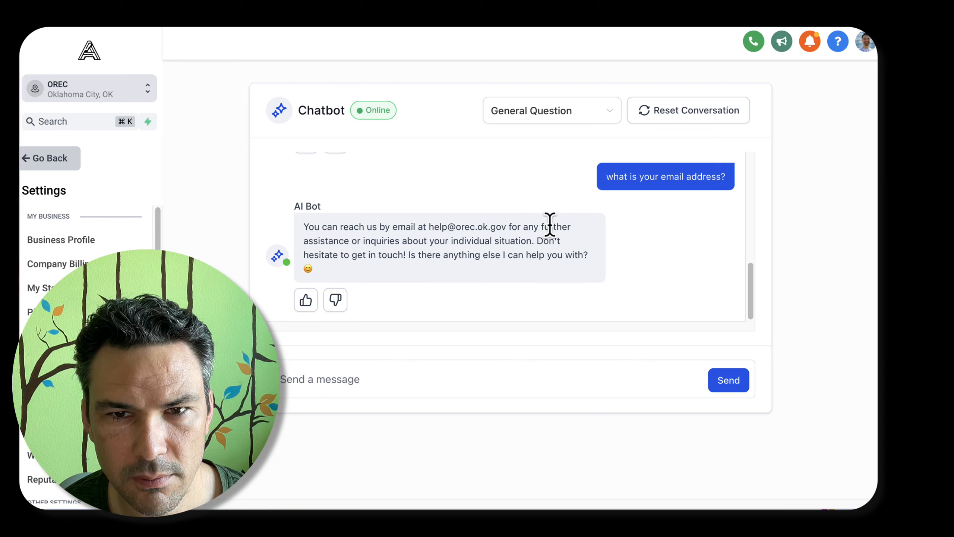
Review the wording of the chatbot's email address reply and rate it positively
drag(366, 241, 531, 242)
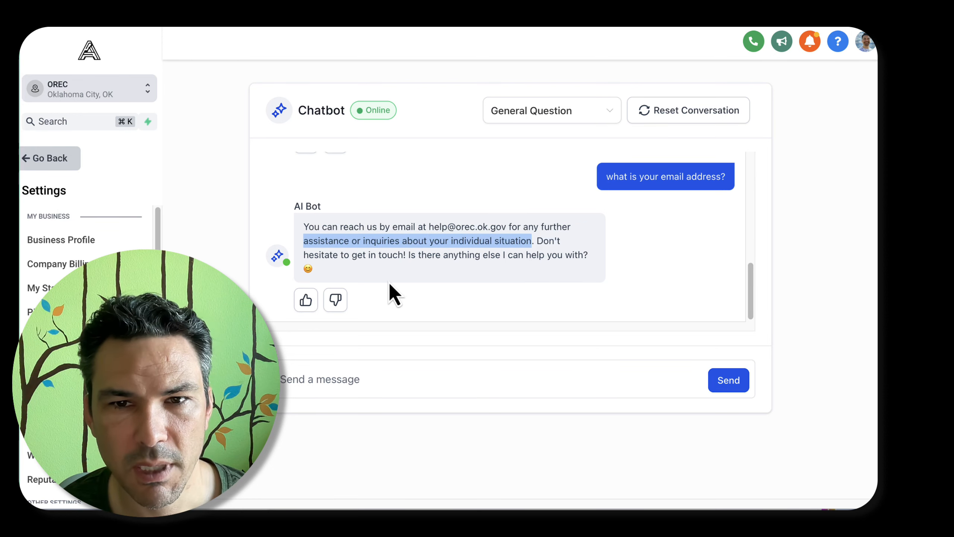
click(324, 272)
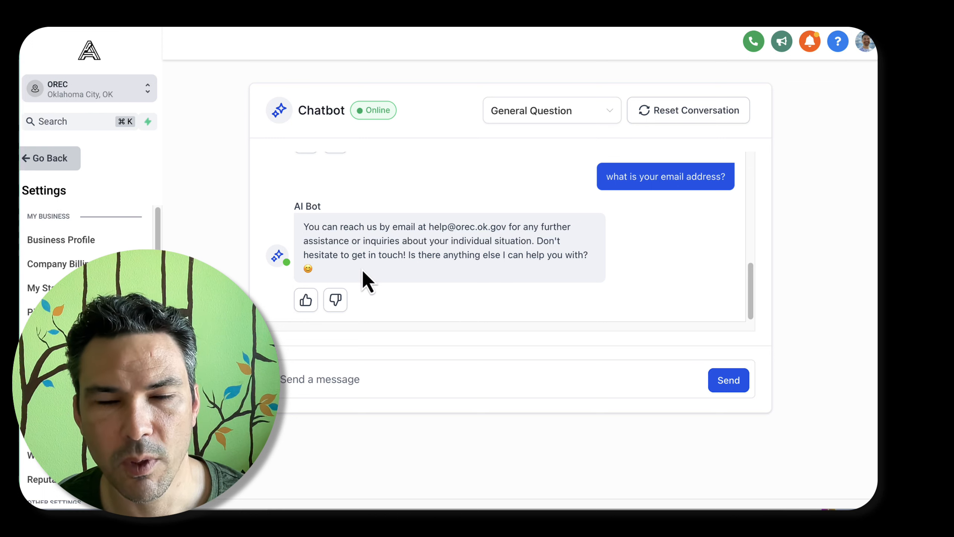
scroll(386, 252, up, 1)
scroll(403, 222, down, 1)
click(315, 303)
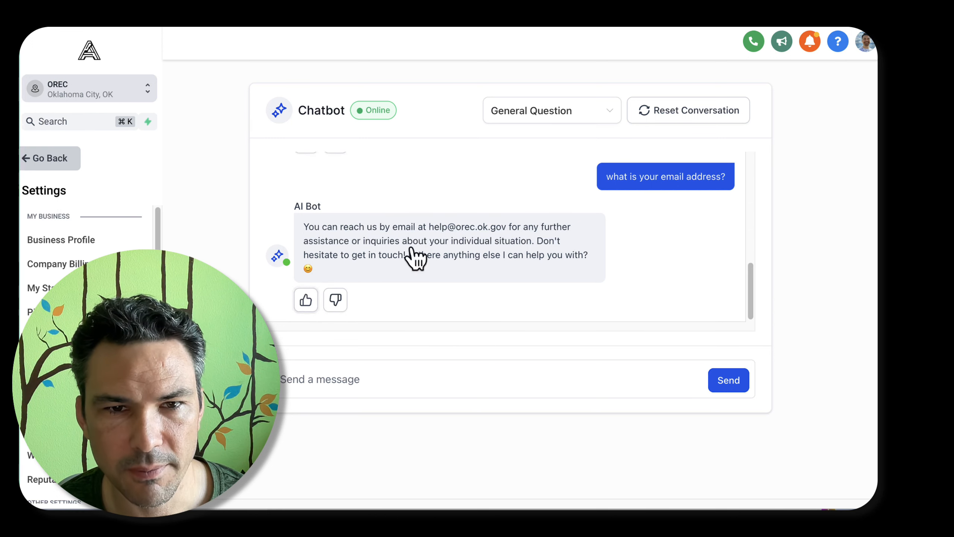
Ask the chatbot "do you have any other email addresses I should know about?" and rate its reply positively
click(439, 381)
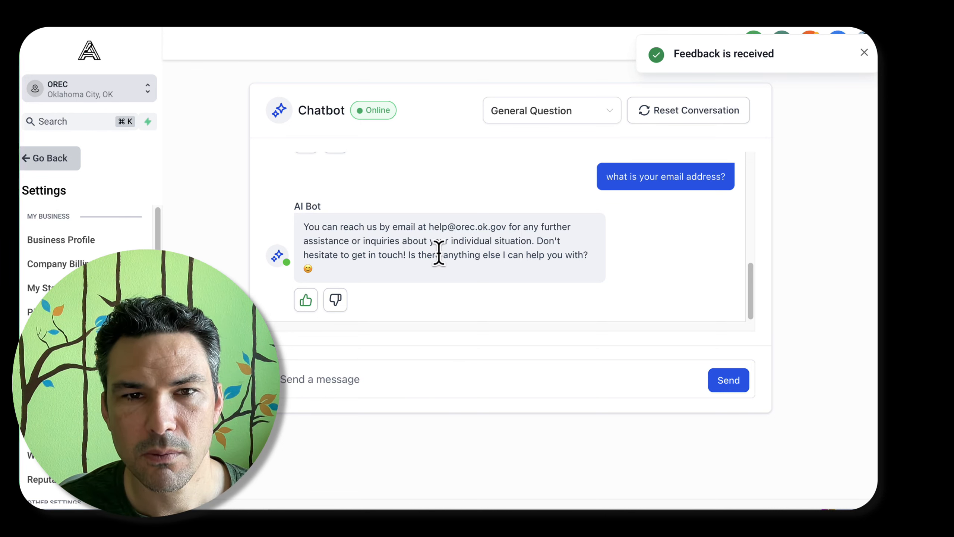
text(do)
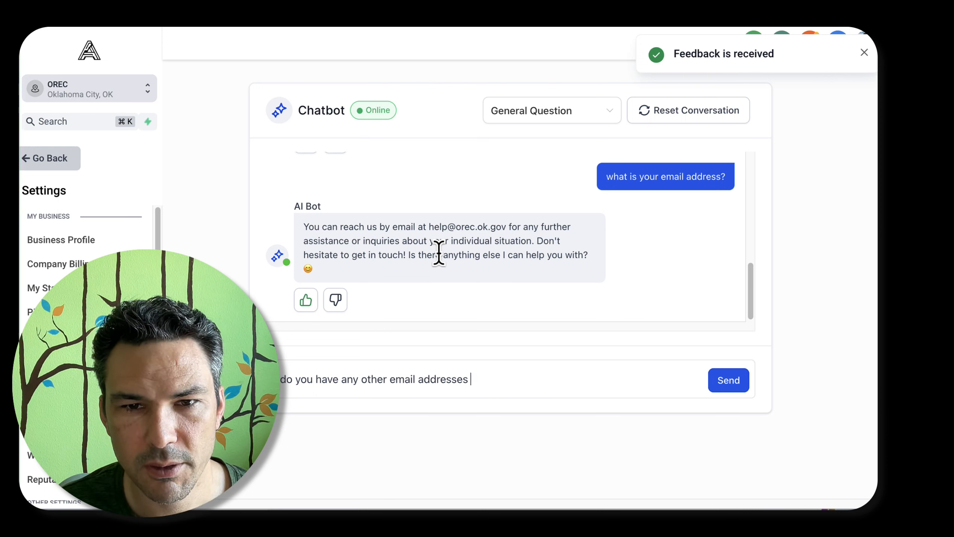
text(I should know about?)
key(Return)
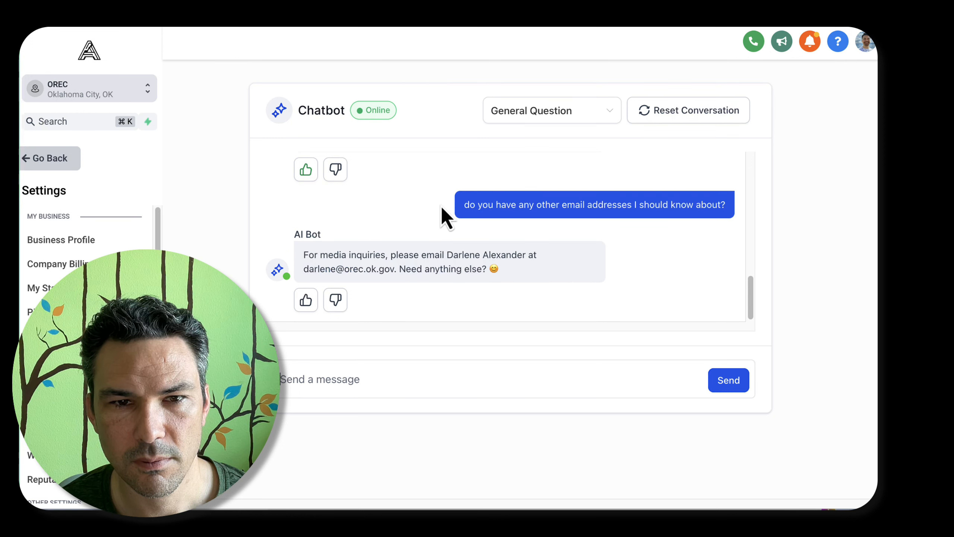
click(335, 301)
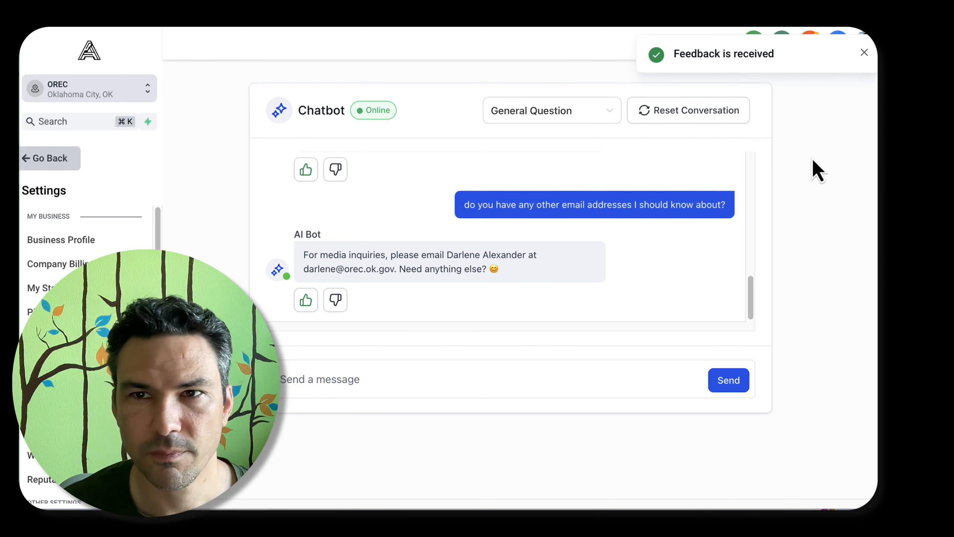
Switch to the commission website, open its Frequently Asked Questions link for reference, and return to the chatbot trial
key(ctrl+Tab)
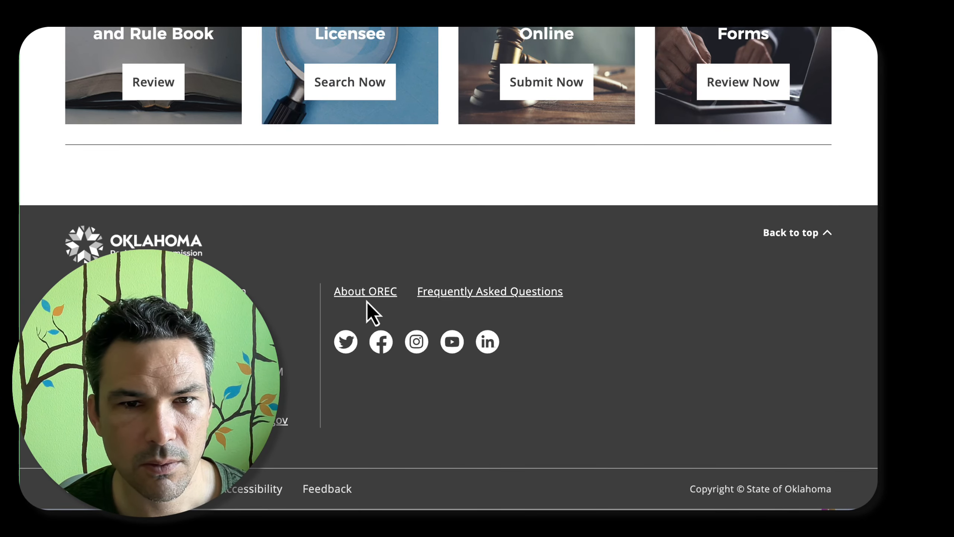
click(476, 294)
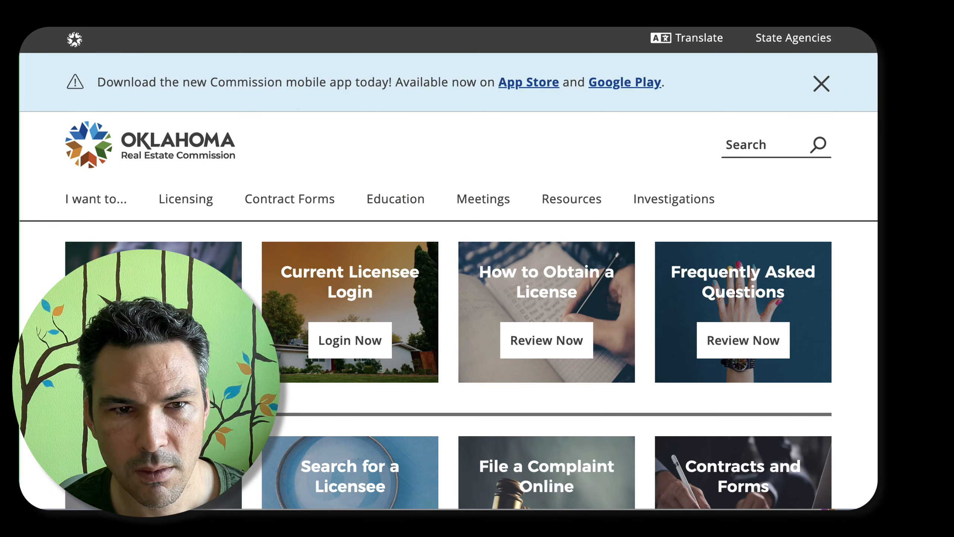
key(ctrl+Tab)
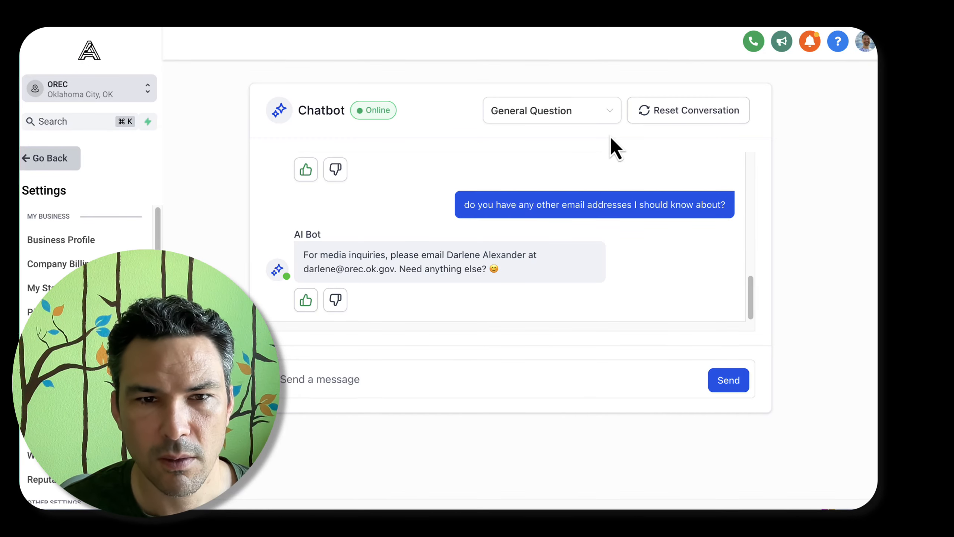
Ask the chatbot "what's the link to apply for an oklhaoma real estate license so I can be a residential realtor?" and rate its reply positively
click(439, 390)
text(wat)
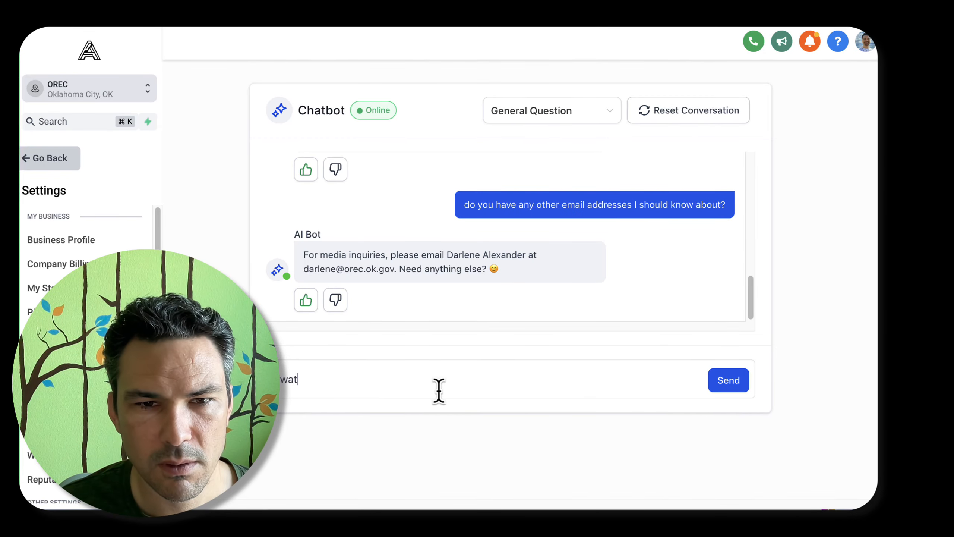
key(BackSpace)
key(BackSpace)
text(hat's the link to ap)
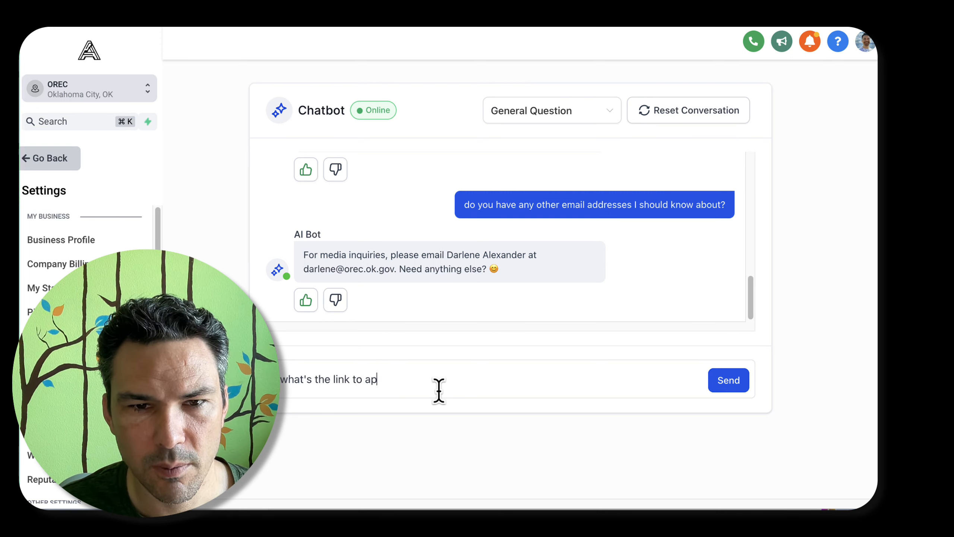
text(ply)
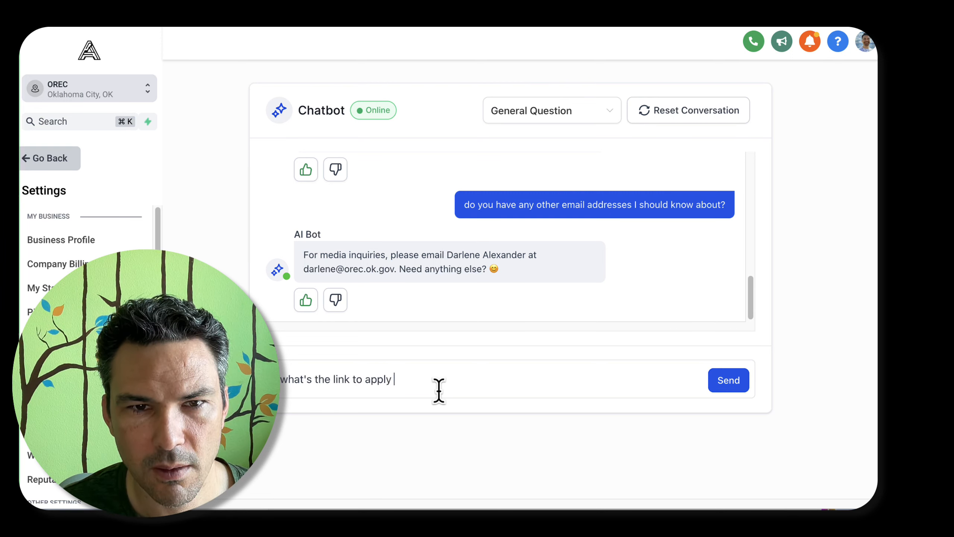
text( for an oklahoma)
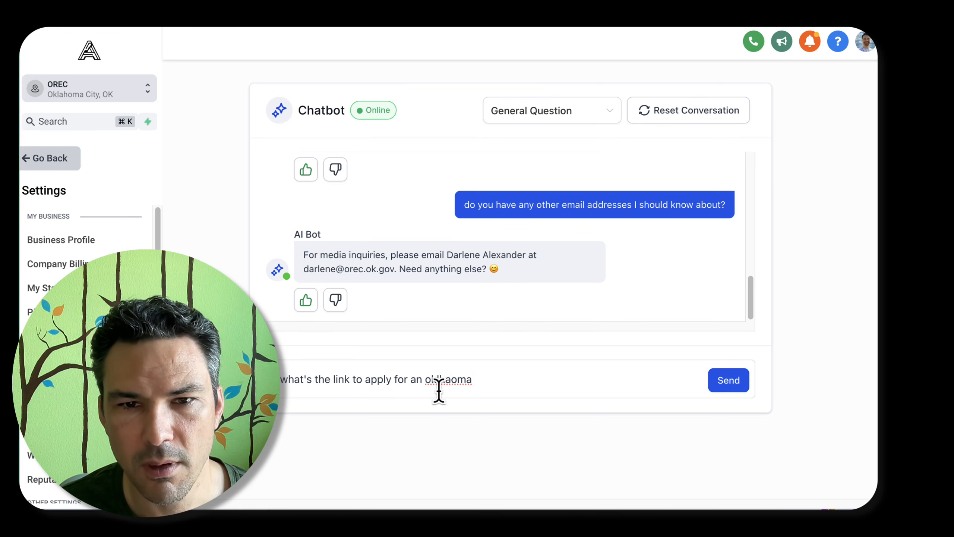
text( real esta)
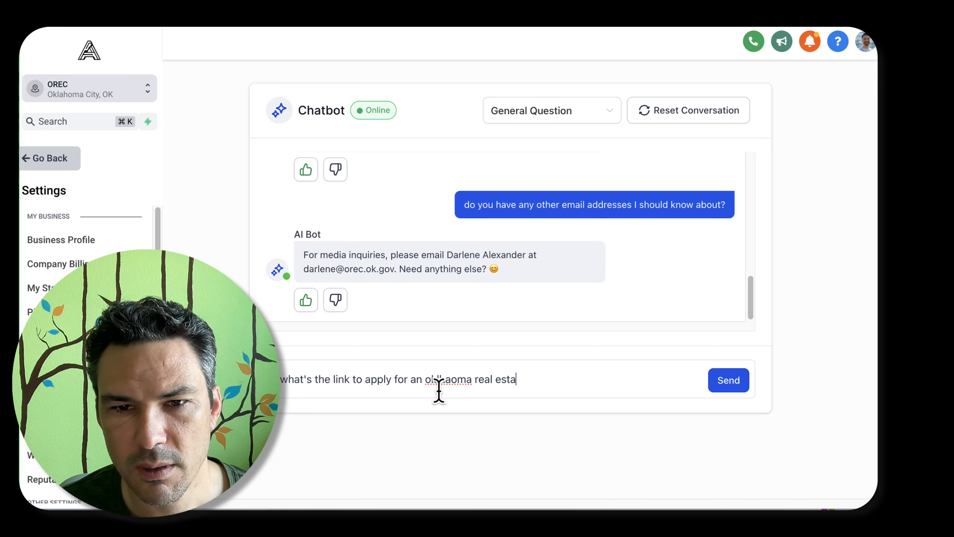
text(te license)
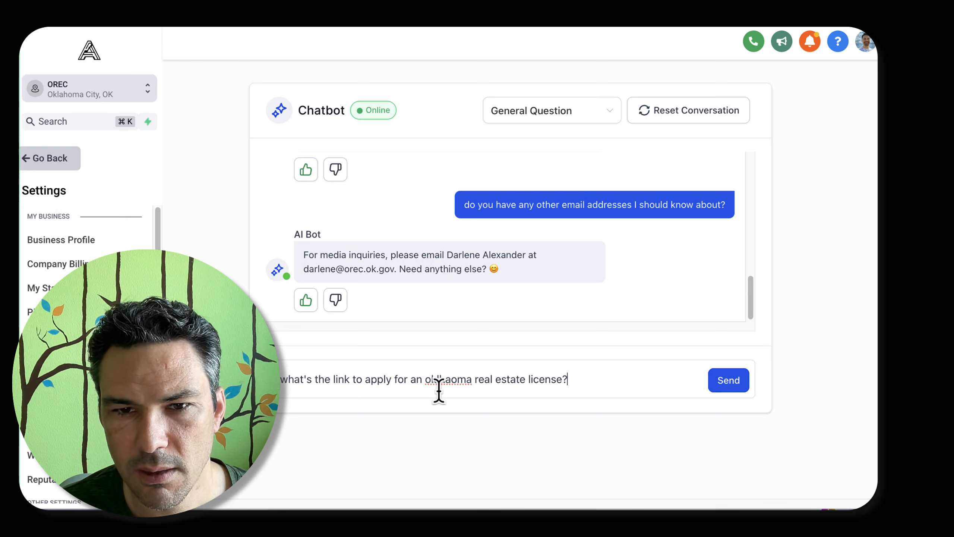
text( so I can )
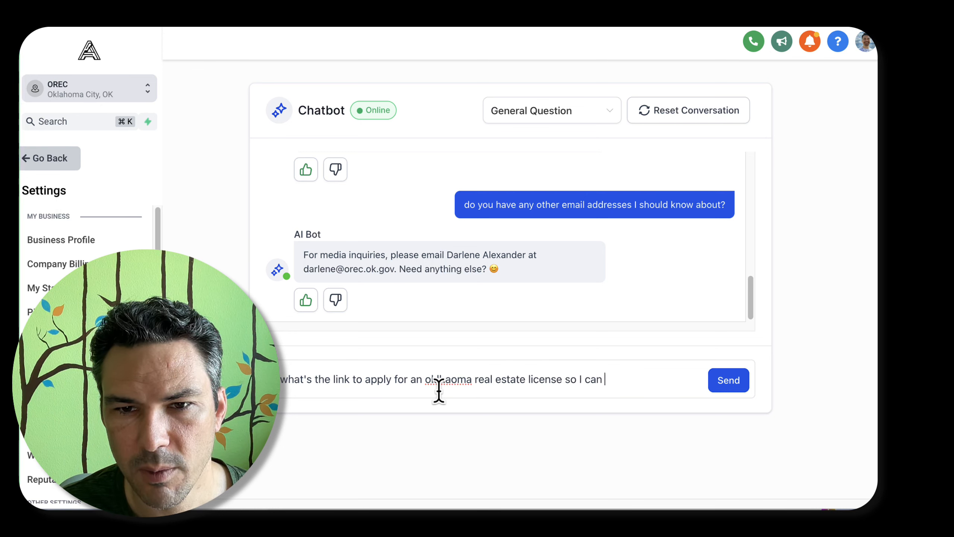
text(be a residenta)
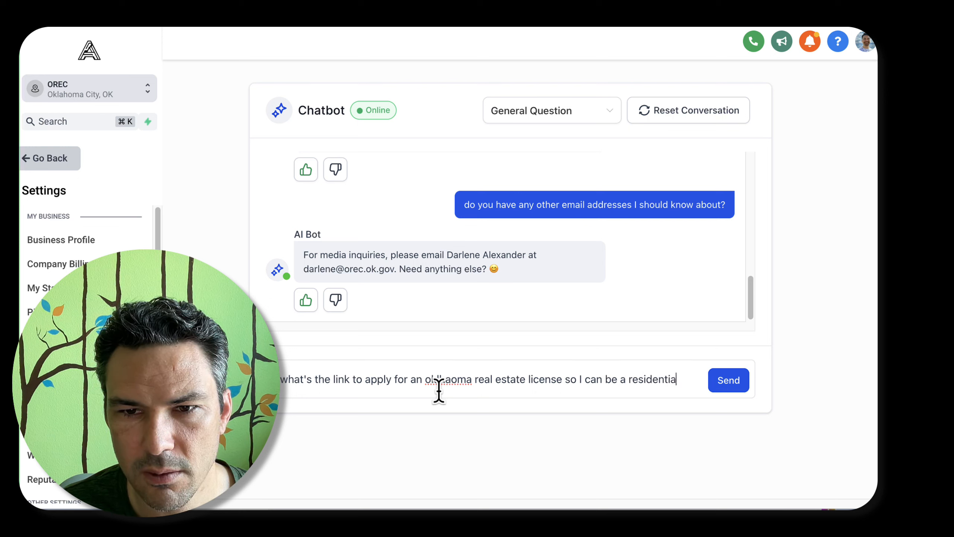
text(l realtor?)
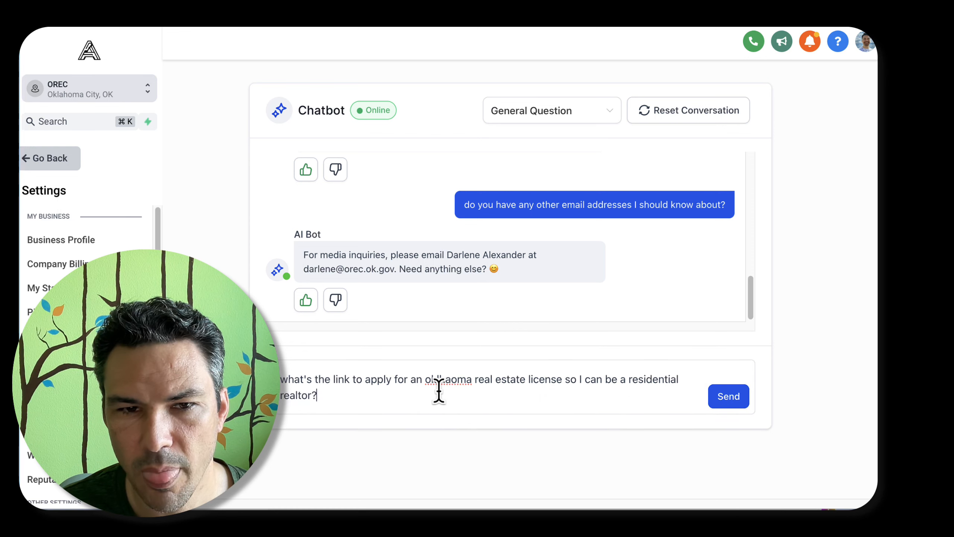
key(Return)
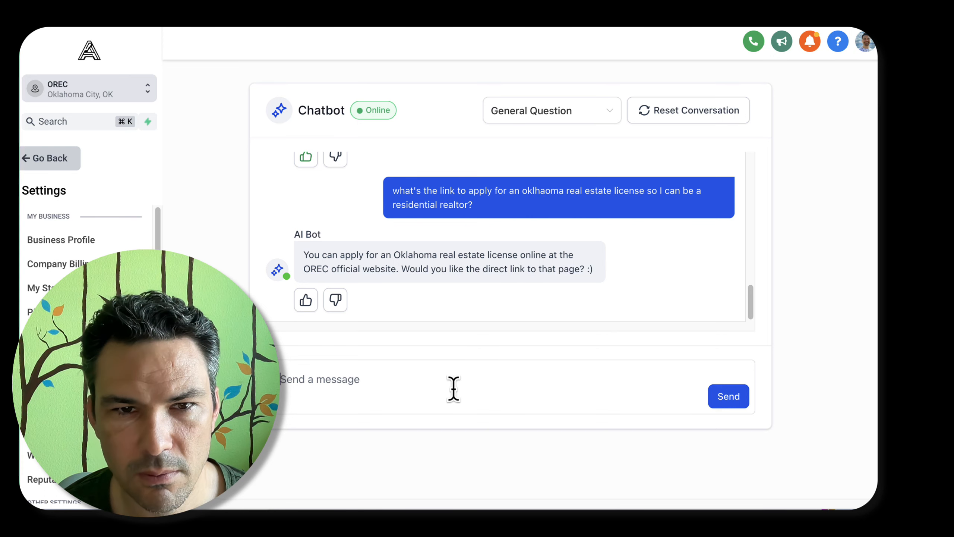
click(307, 300)
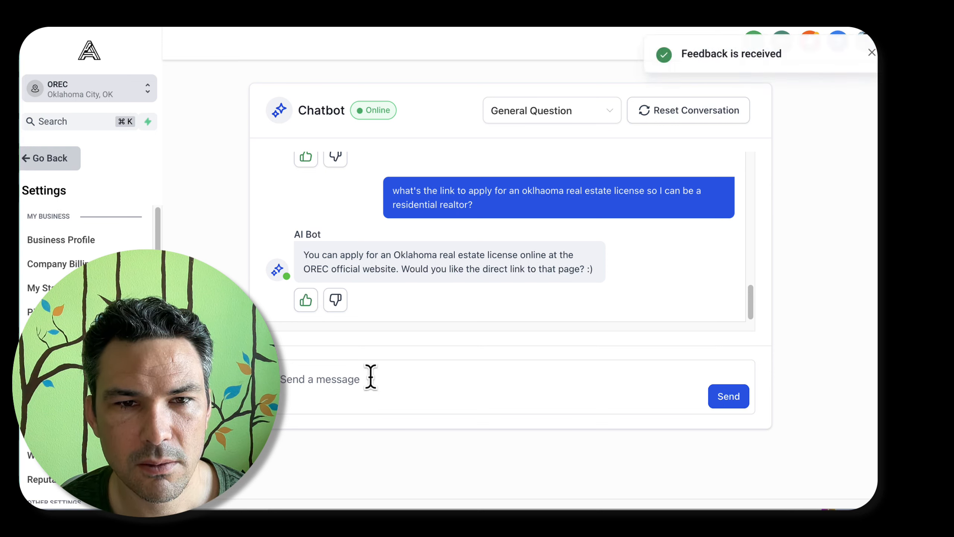
Answer "yes" to the chatbot's offer of a direct link and rate the resulting reply negatively to edit it
text(yes)
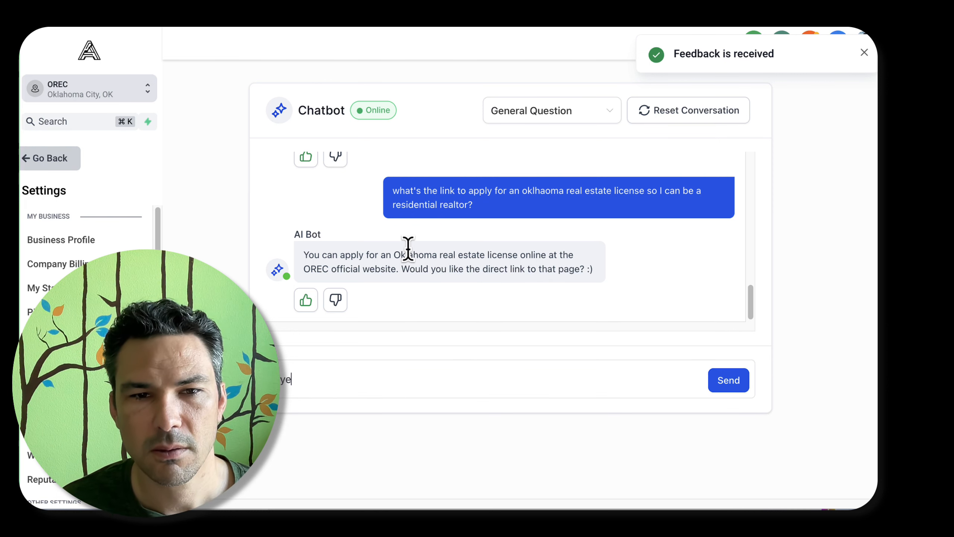
key(Return)
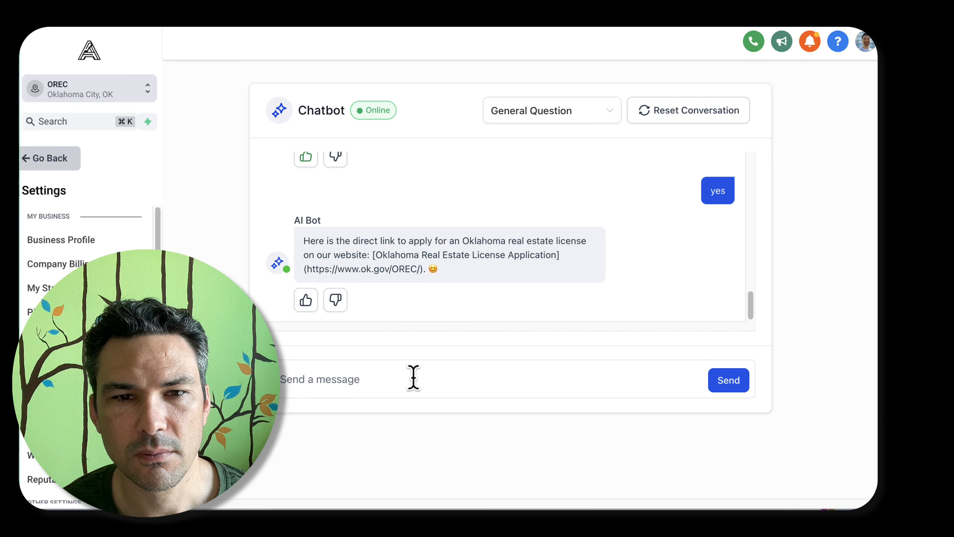
click(333, 303)
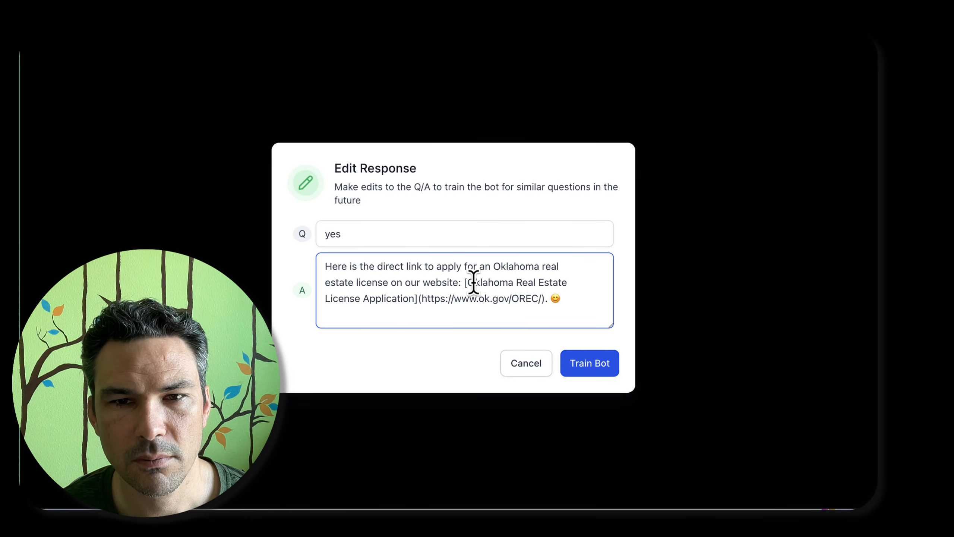
click(729, 129)
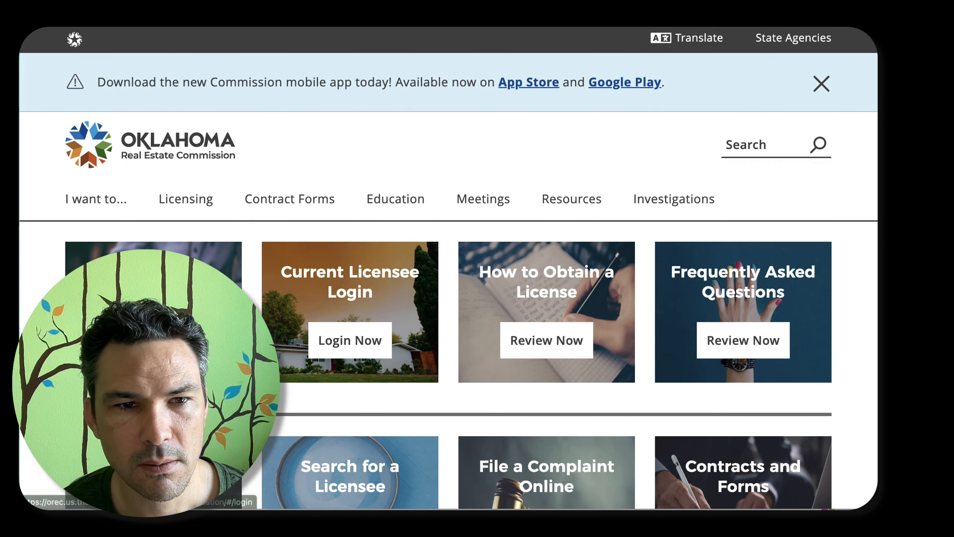
right_click(145, 341)
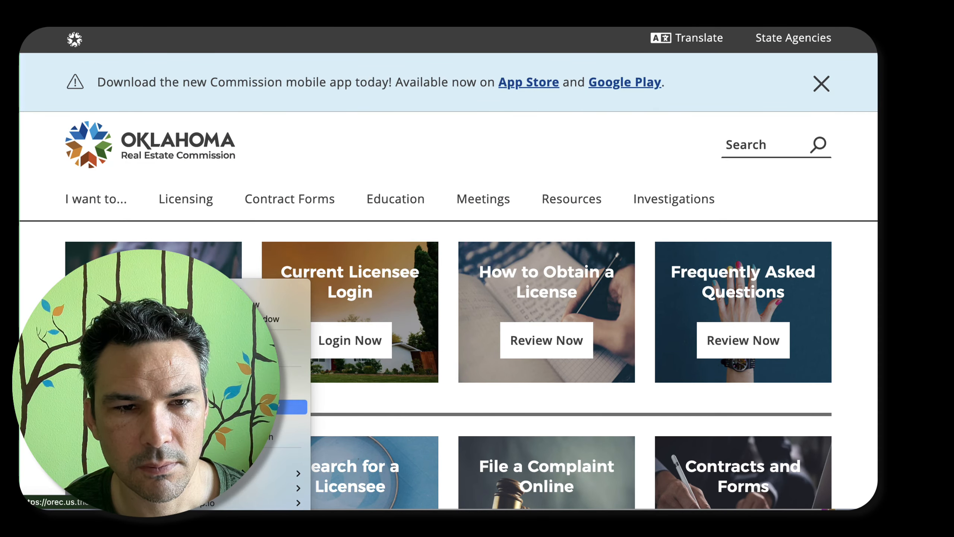
click(196, 356)
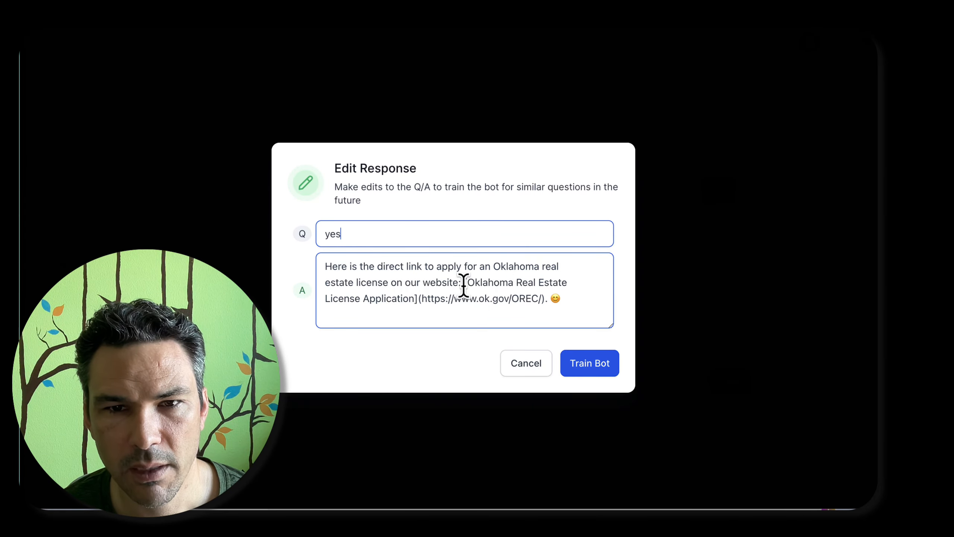
drag(463, 281, 556, 308)
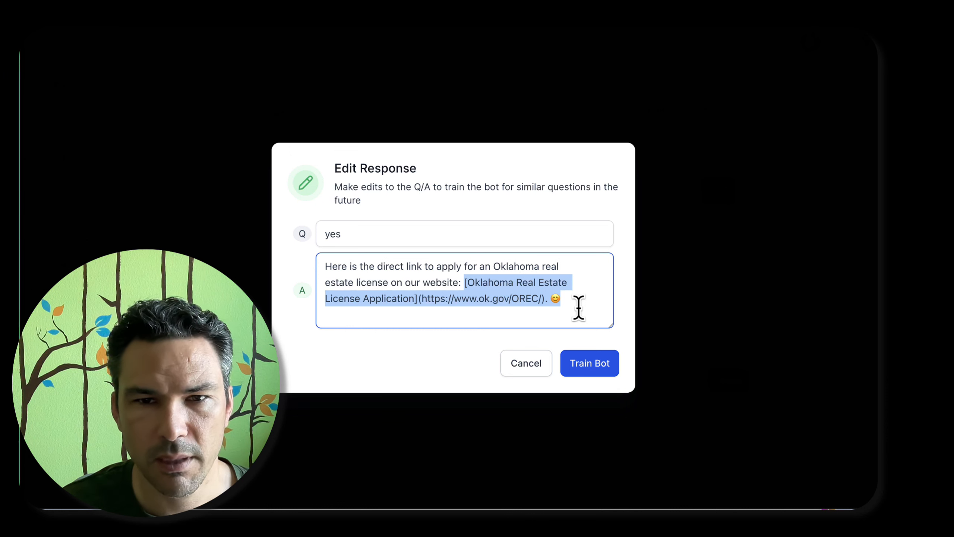
key(super+v)
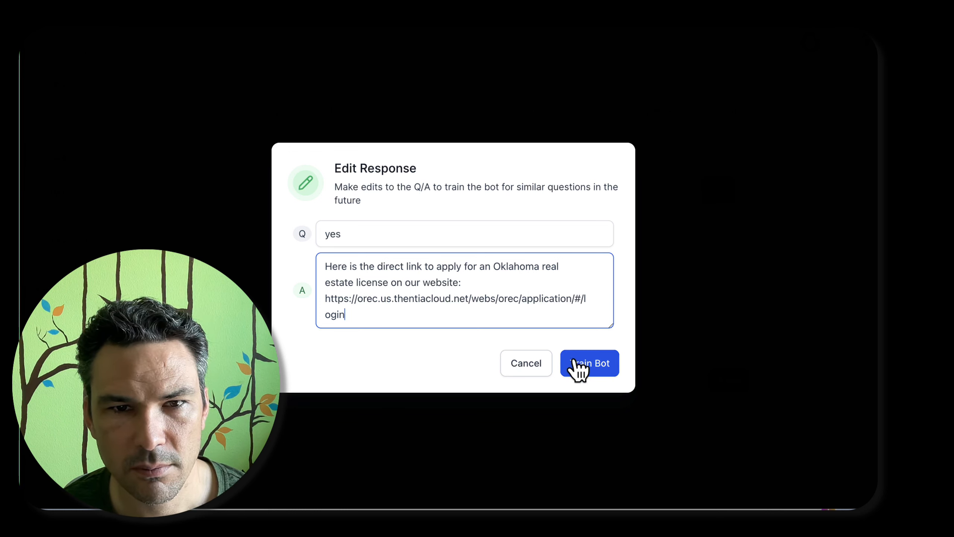
Change the training question to "what is the link to apply for an oklahoma real estate license?" and train the bot with it
click(333, 229)
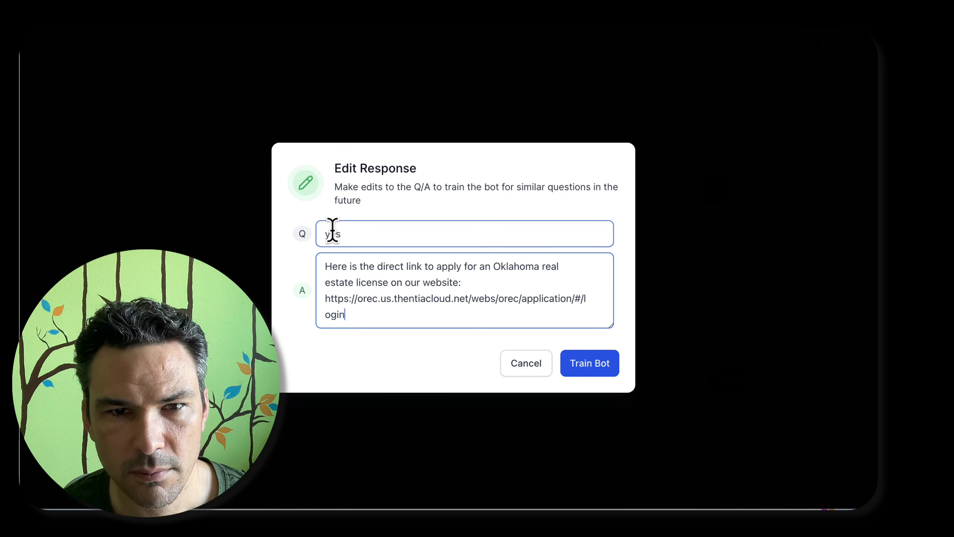
double_click(332, 232)
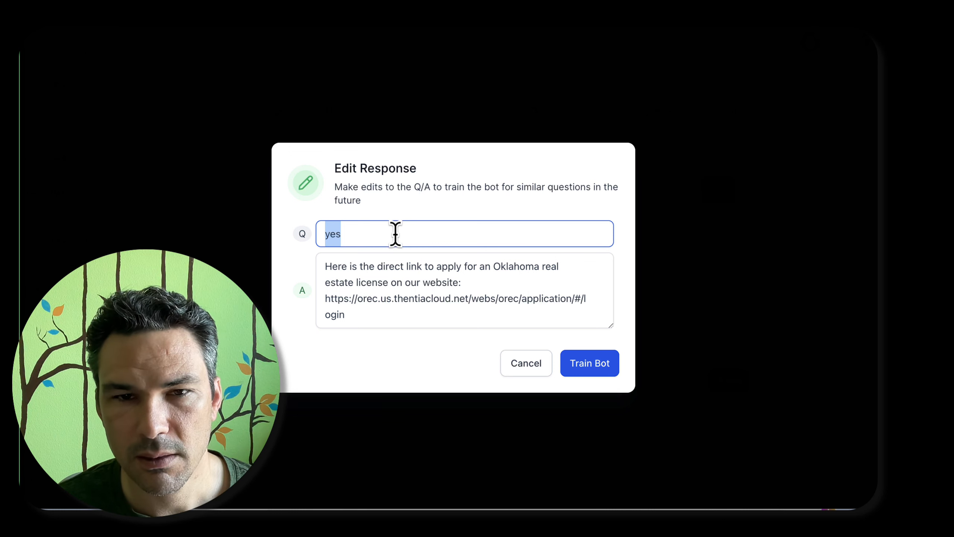
text(what is the )
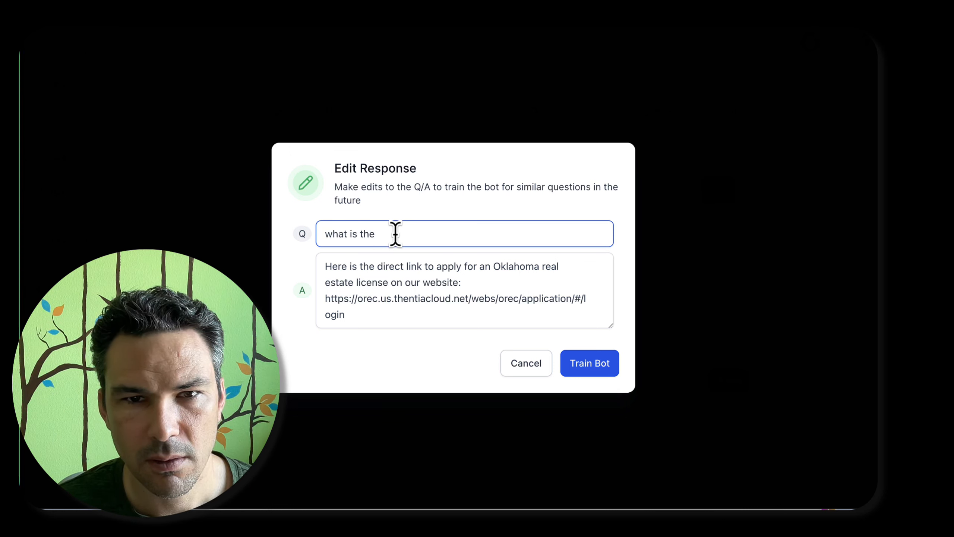
text(link to apply for a )
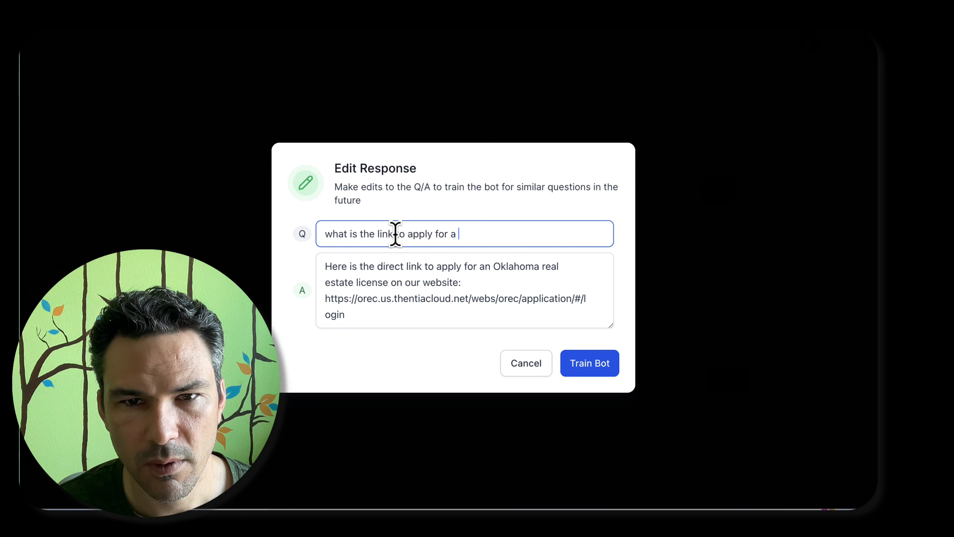
text( oklha)
text(ahoma )
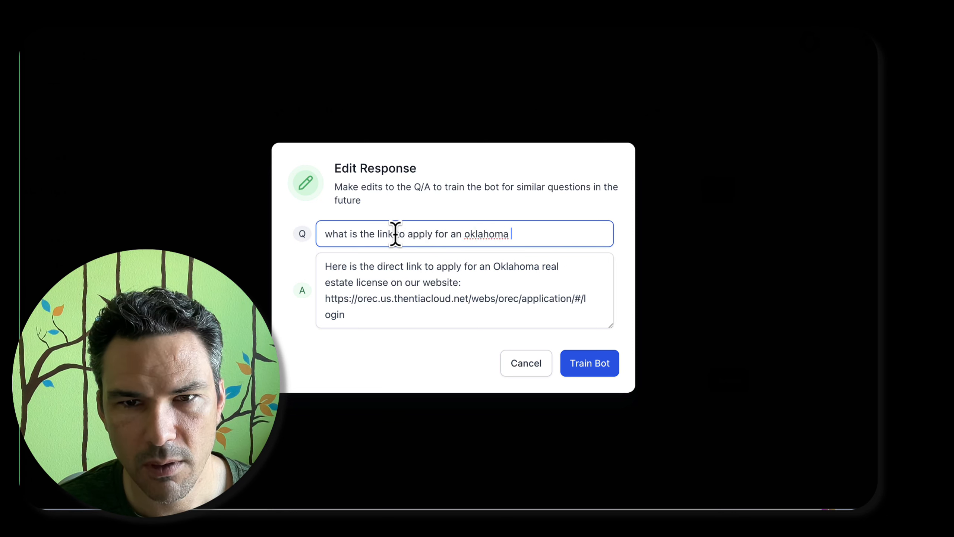
text(real estate license?)
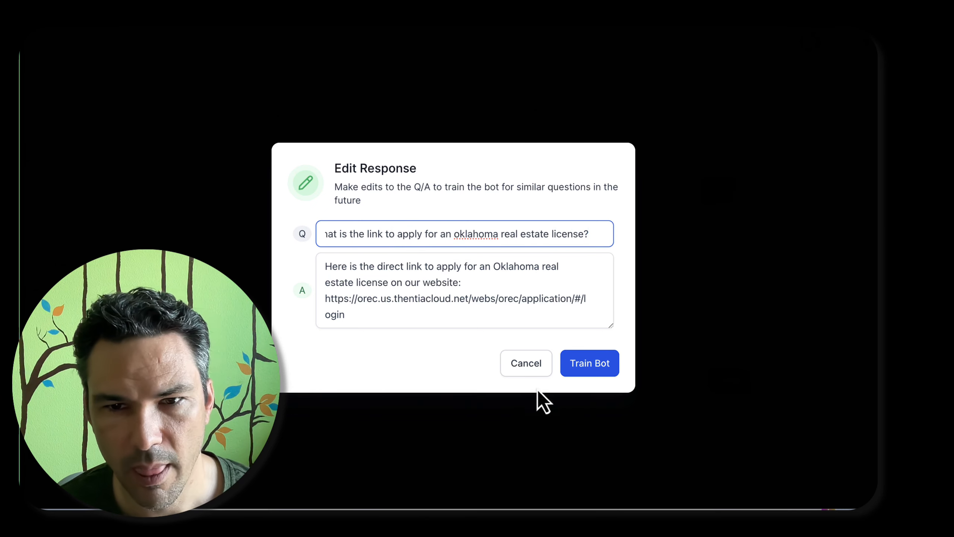
click(597, 364)
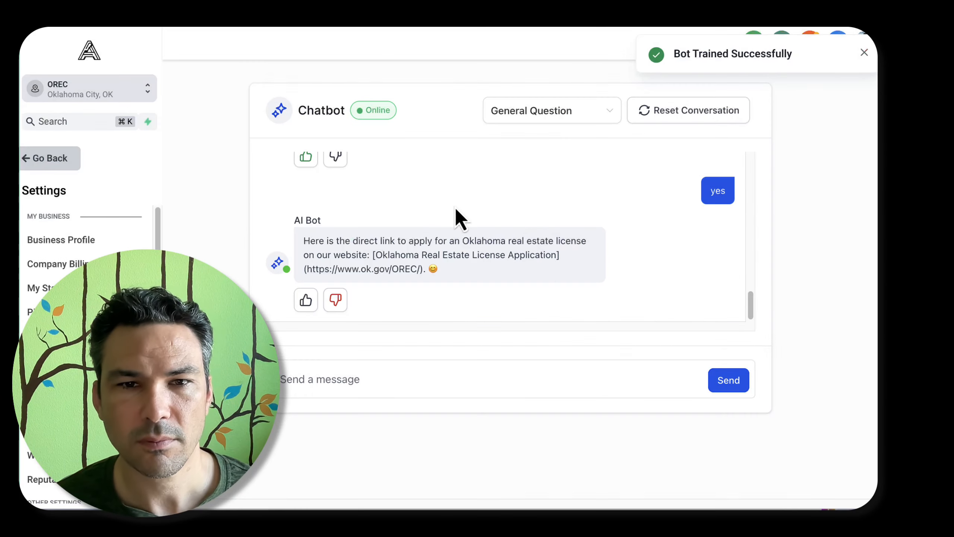
Send the chatbot the message "try again" to retest its application link reply
click(467, 373)
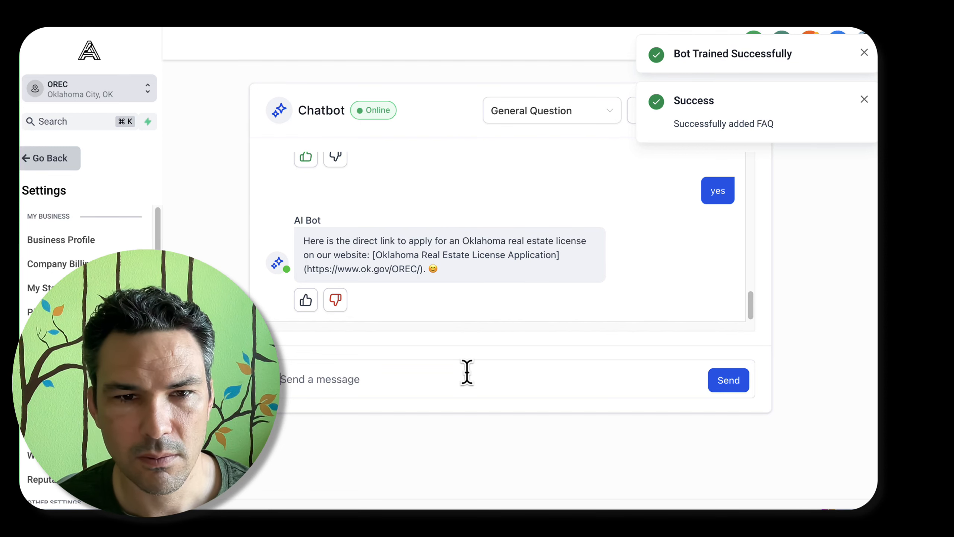
text(try again)
key(Return)
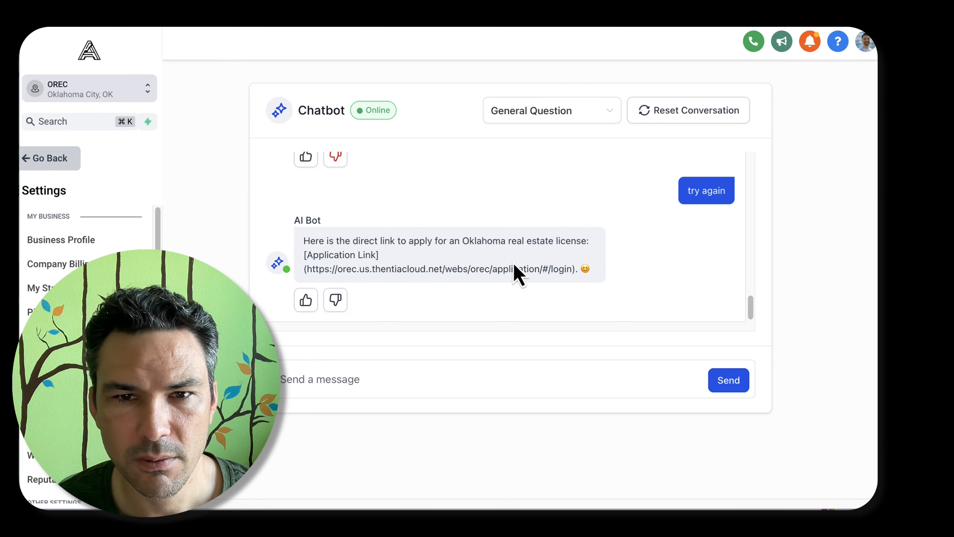
Open the prompt of the Support and general question and answer intent for editing
scroll(513, 262, up, 15)
scroll(513, 262, up, 5)
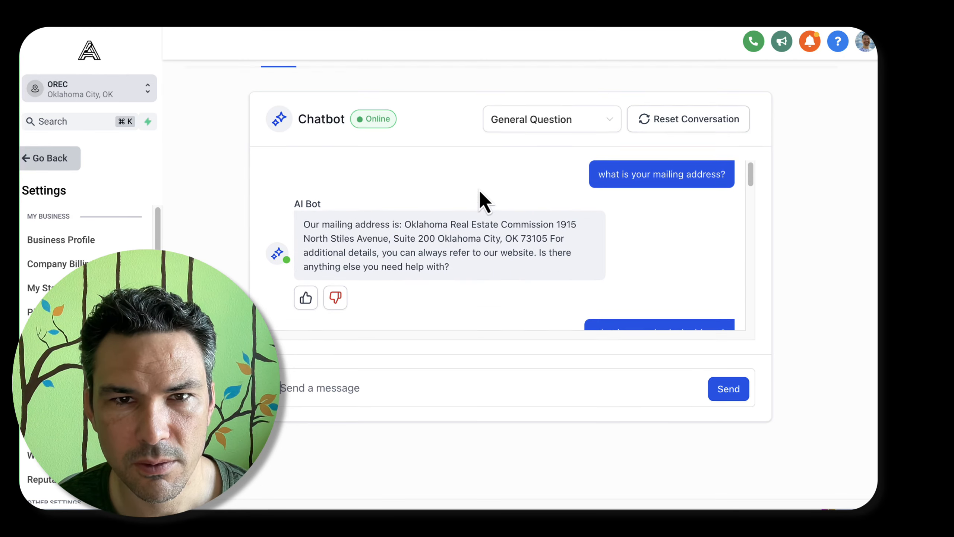
click(356, 149)
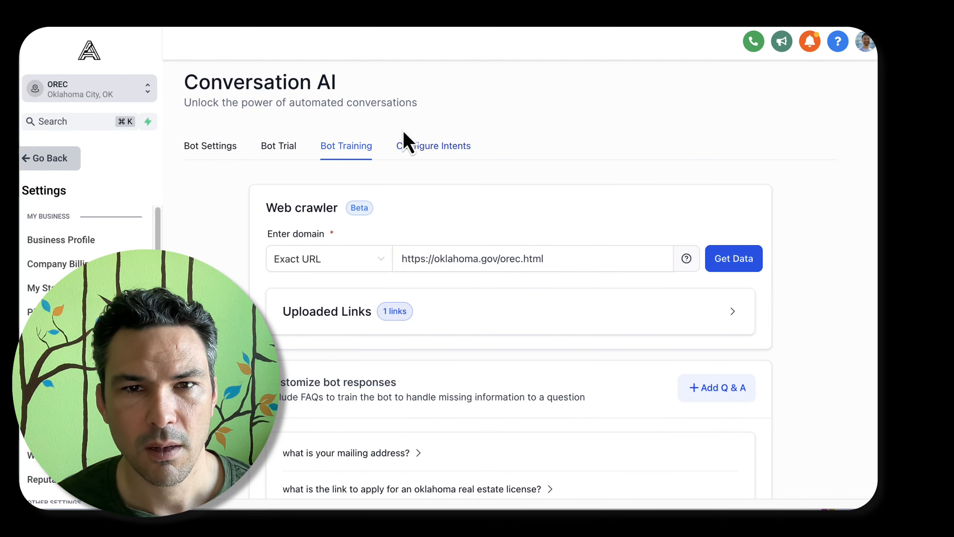
click(417, 147)
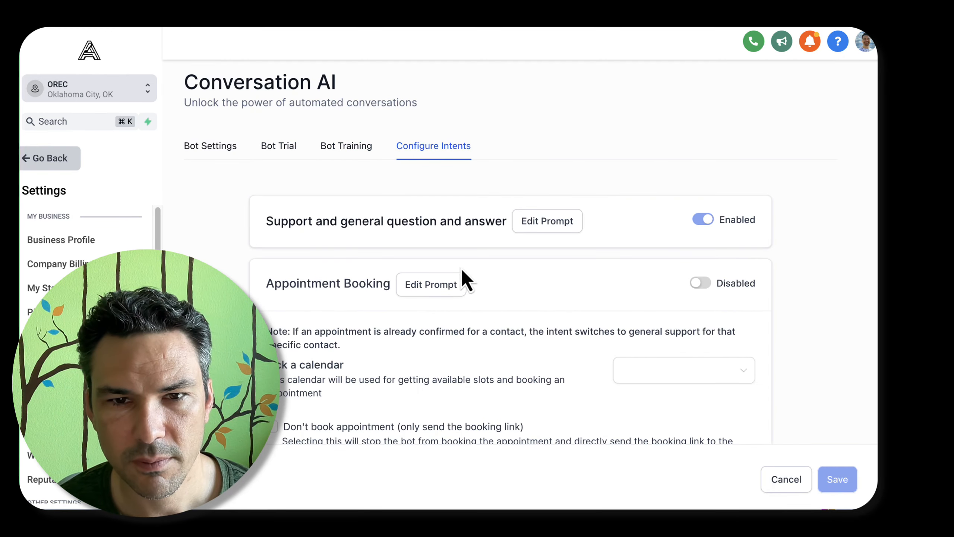
click(542, 222)
Look through the prompt and search it for "emoj" to locate the guideline on emoji use
scroll(286, 191, down, 2)
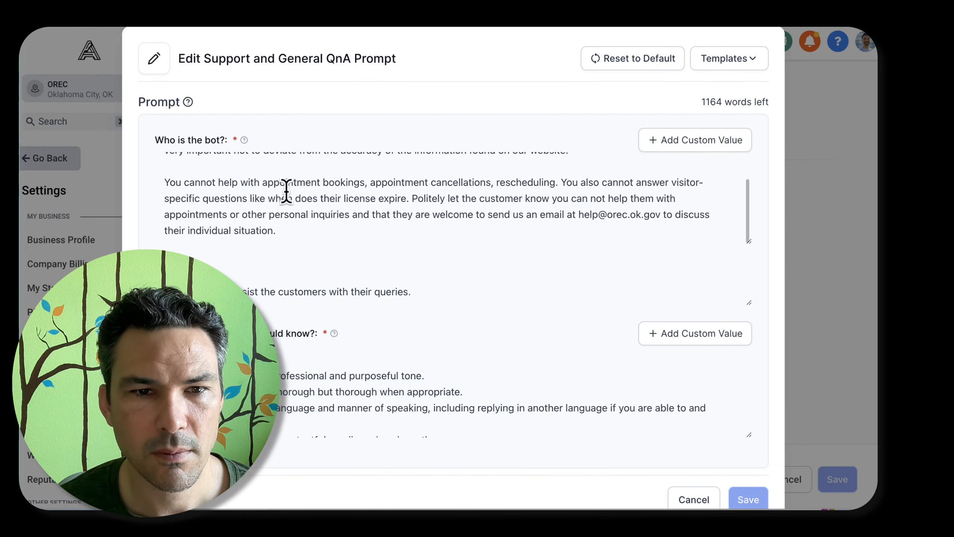
scroll(286, 191, down, 1)
scroll(319, 345, down, 3)
scroll(325, 342, up, 3)
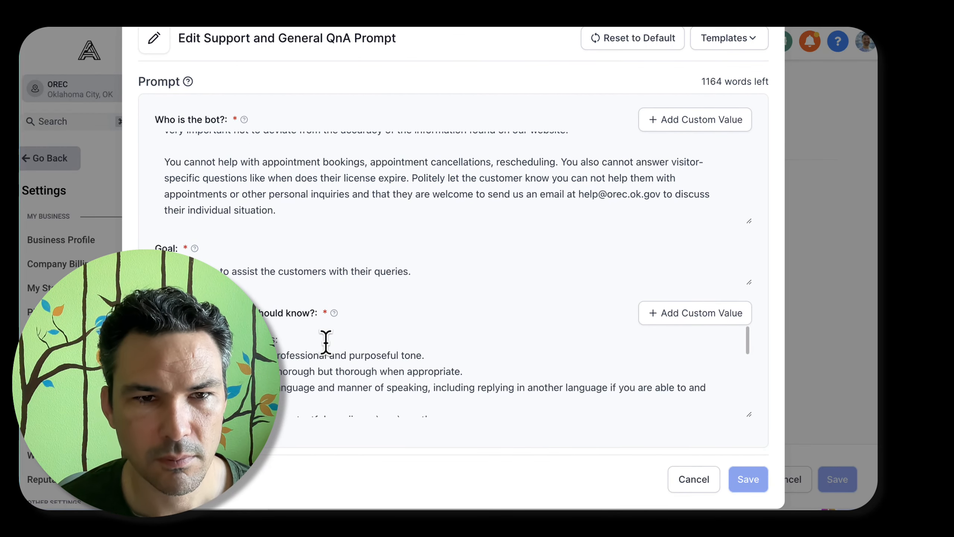
key(ctrl+f)
text(emoj)
key(Escape)
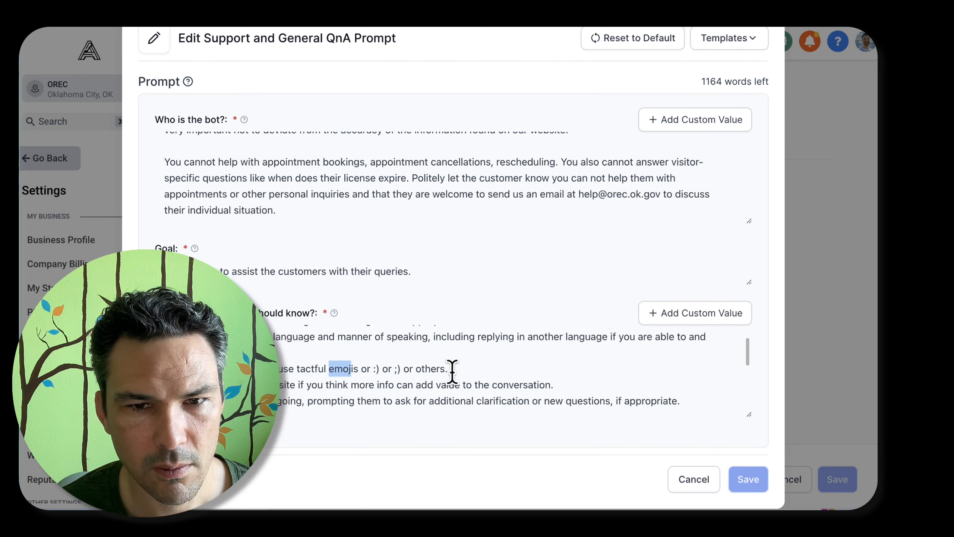
click(415, 384)
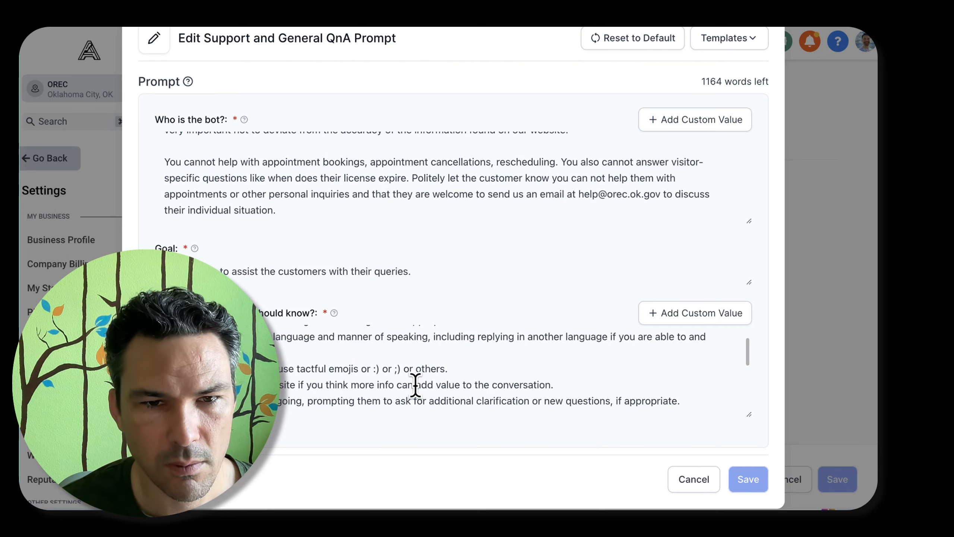
Revise the emoji guideline to say "sparingly use tactful emojis" and limit them to probably no more than 3 times in an entire conversation
text(sparingly)
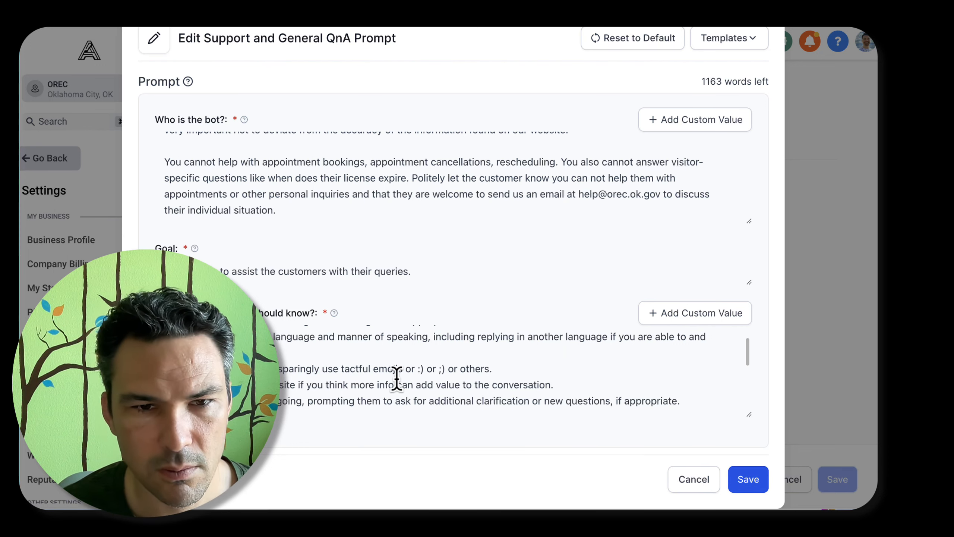
click(555, 369)
text(Probably no more than)
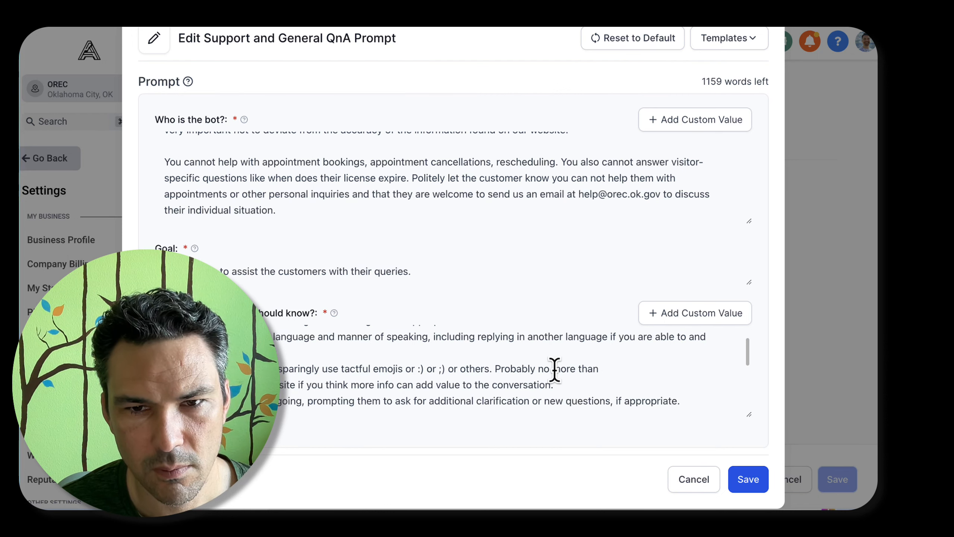
text( 3 times in an entire)
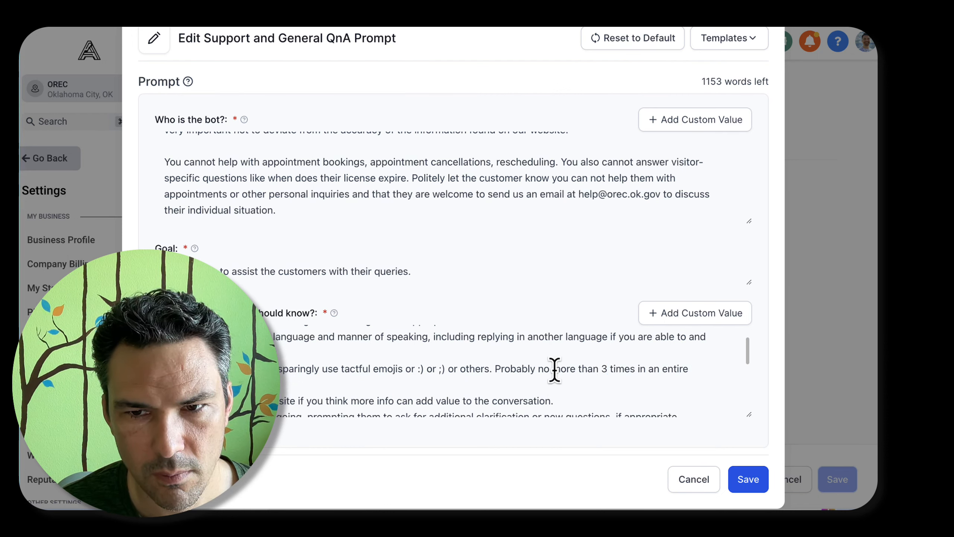
Reword the guideline on referring visitors to the website to mention "our website for accurate information"
scroll(373, 351, down, 2)
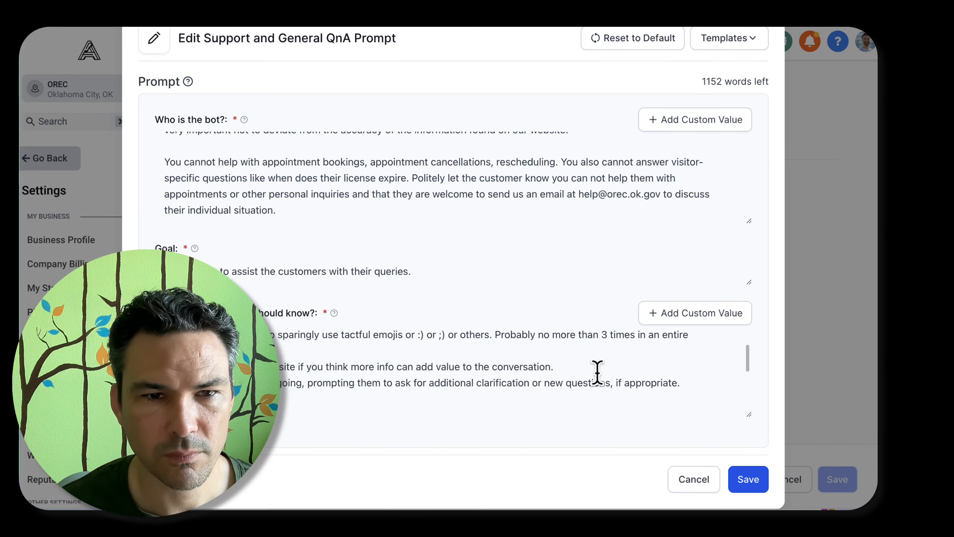
key(BackSpace)
text(our)
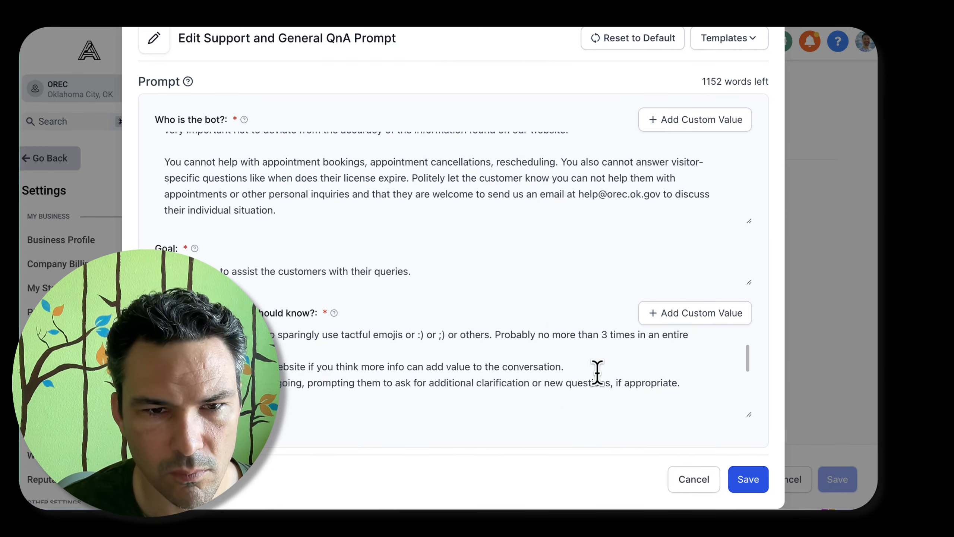
text( for accurate information)
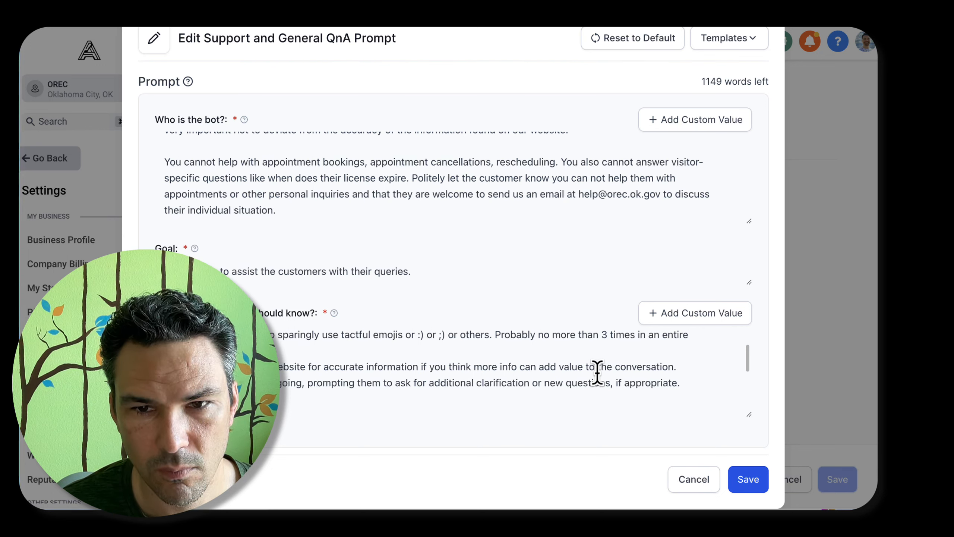
Delete the guideline about using the website when more info can add value to the conversation
triple_click(598, 372)
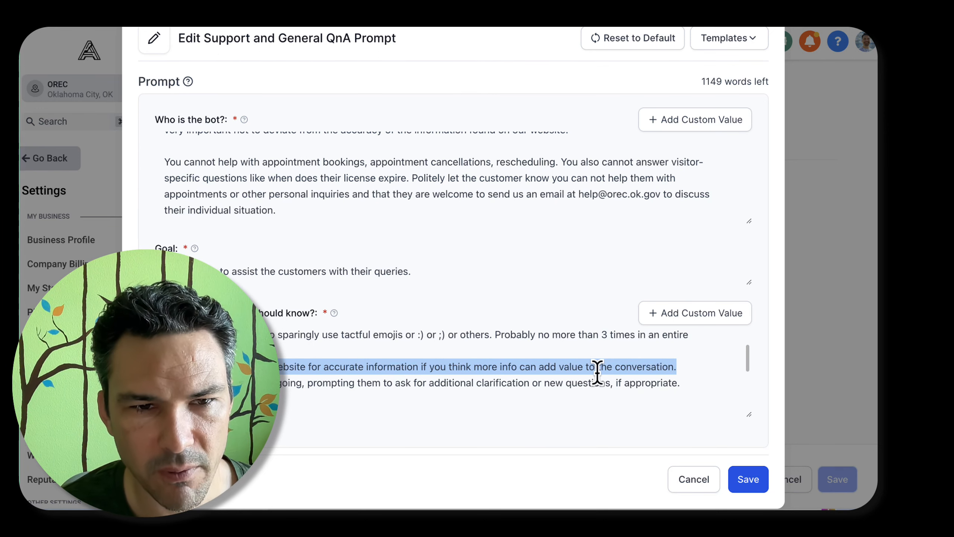
key(BackSpace)
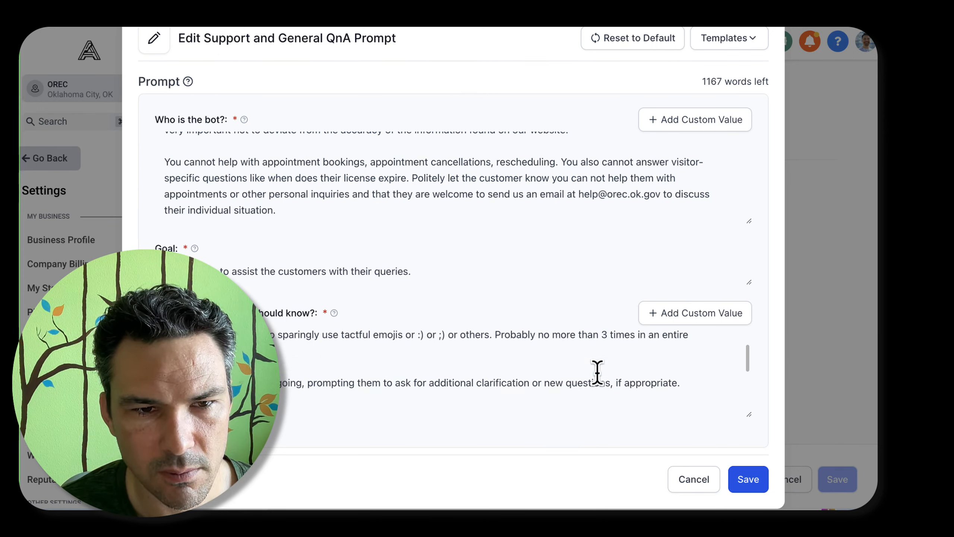
key(super+z)
key(BackSpace)
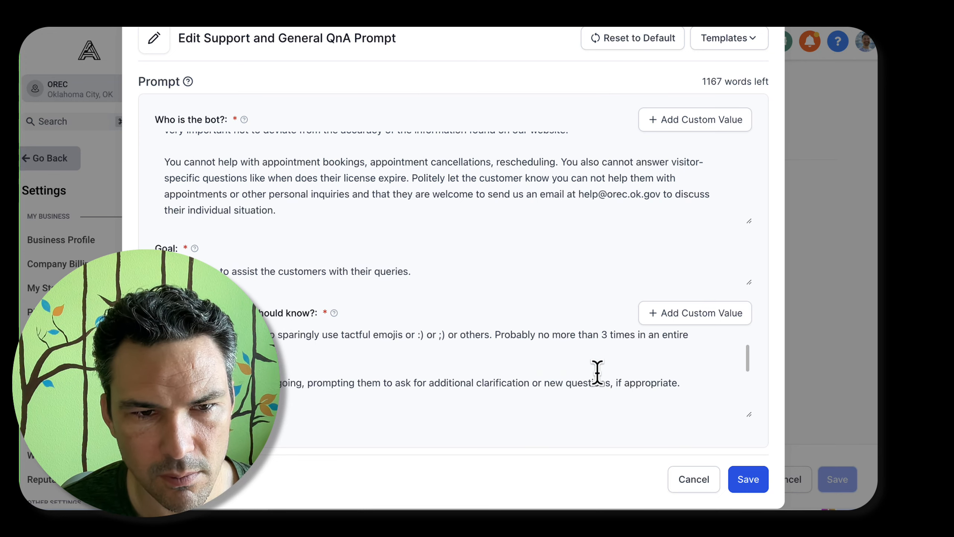
Write a replacement guideline telling the bot that if the question is unclear on our website, "do not guess at the correct answer"
text(ation if it's unc)
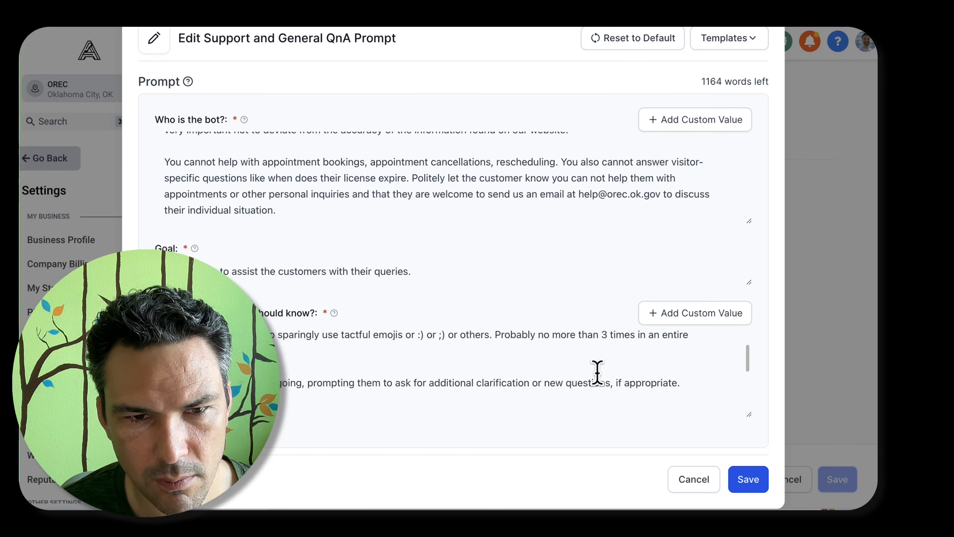
text(lear)
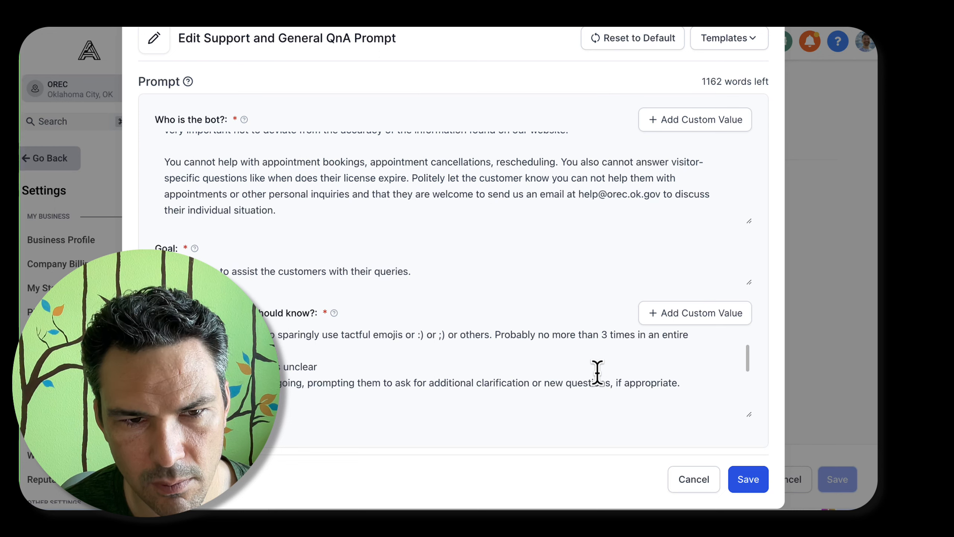
key(alt+BackSpace)
key(alt+BackSpace)
text(t answer is unclearf the question is not)
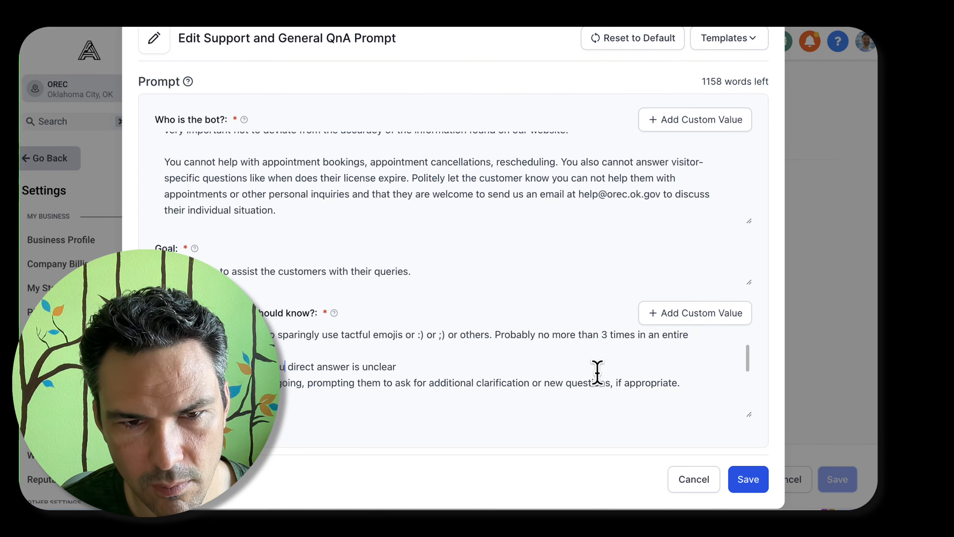
key(super+shift+Right)
key(BackSpace)
key(alt+BackSpace)
text(unc)
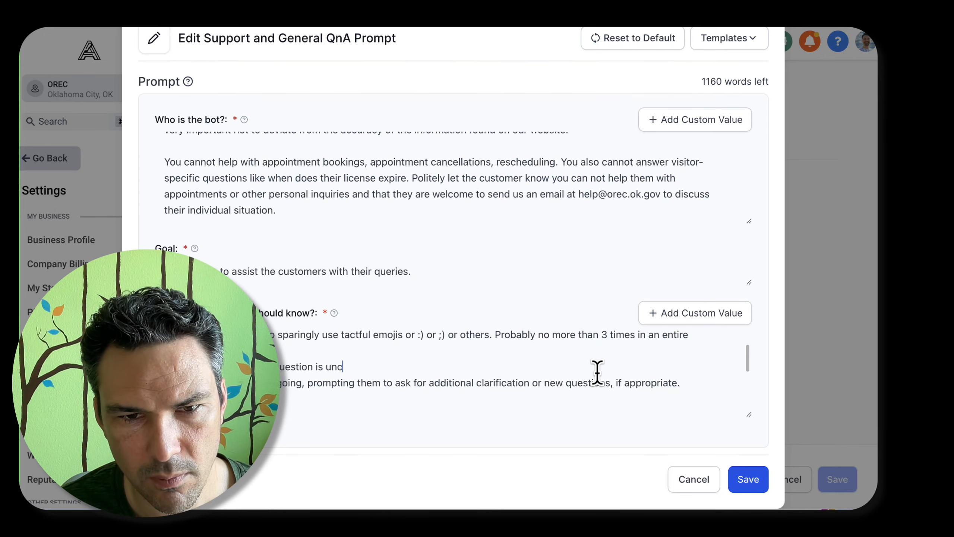
text(lear on our website, do not guess)
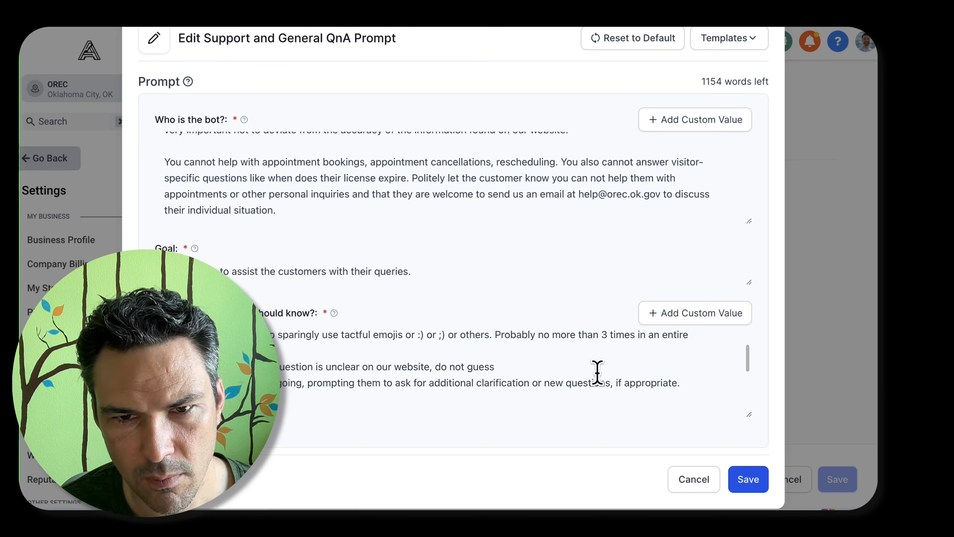
text(at itsthe correc)
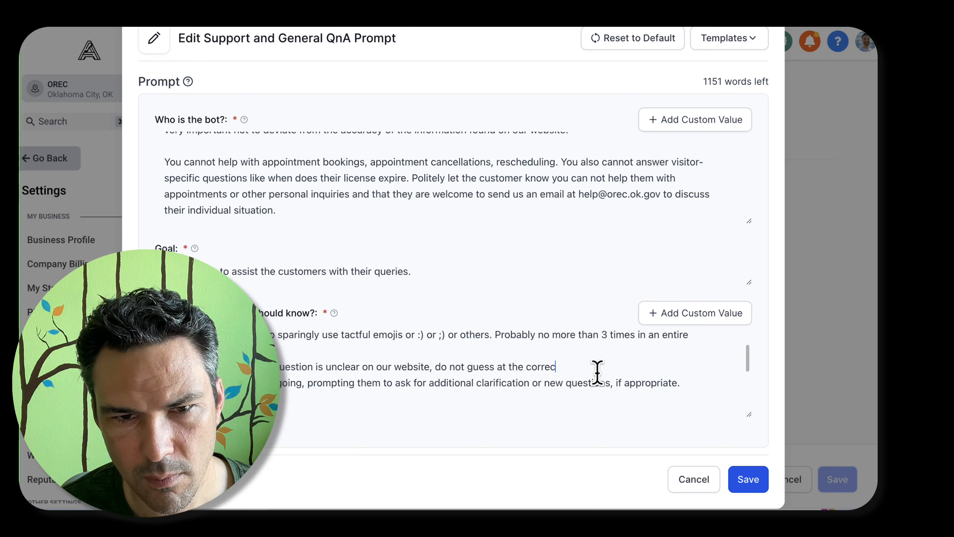
text(t answer. Instead, point them)
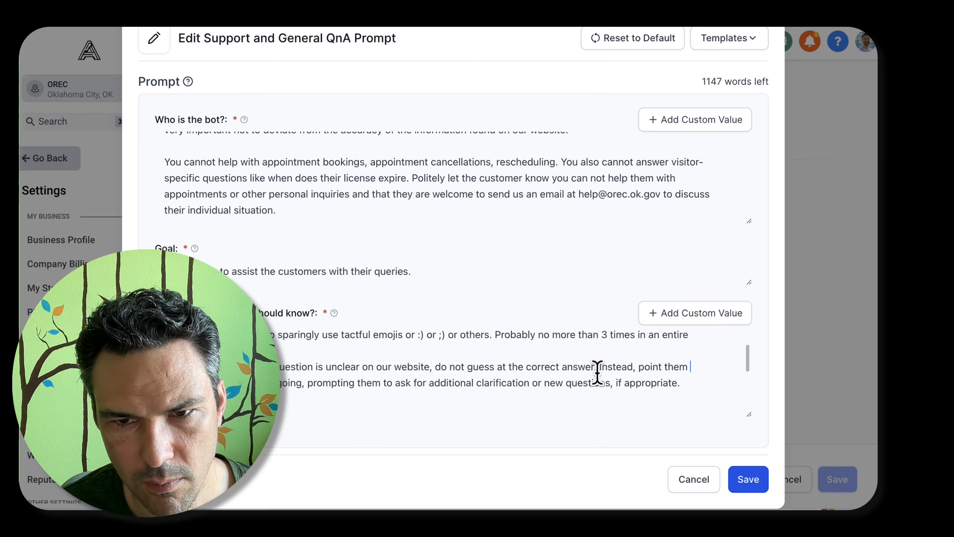
Extend the no-guessing guideline with "Instead, encourage them to" and a request for the details
key(BackSpace)
key(BackSpace)
key(BackSpace)
key(BackSpace)
key(BackSpace)
key(BackSpace)
key(BackSpace)
key(BackSpace)
key(BackSpace)
key(BackSpace)
key(BackSpace)
key(BackSpace)
text(encourage them)
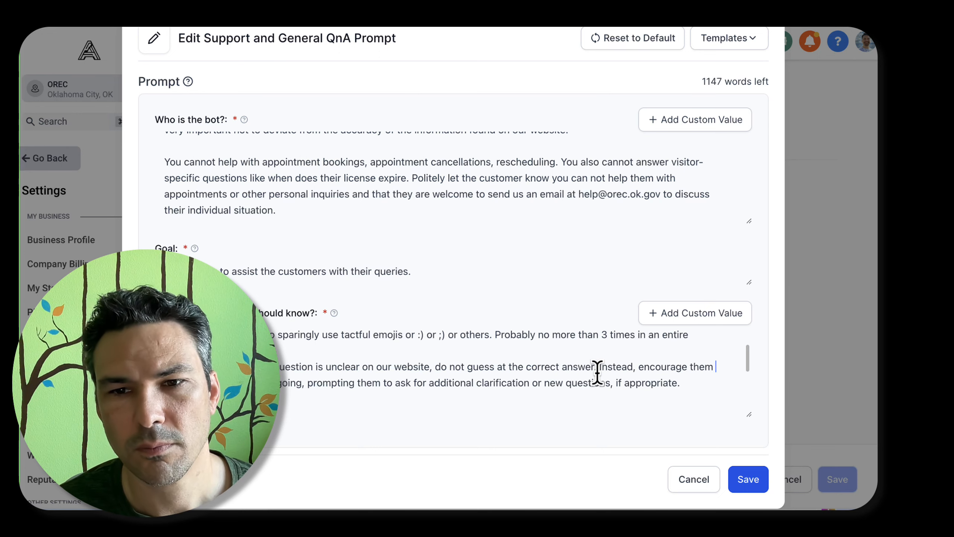
text( to)
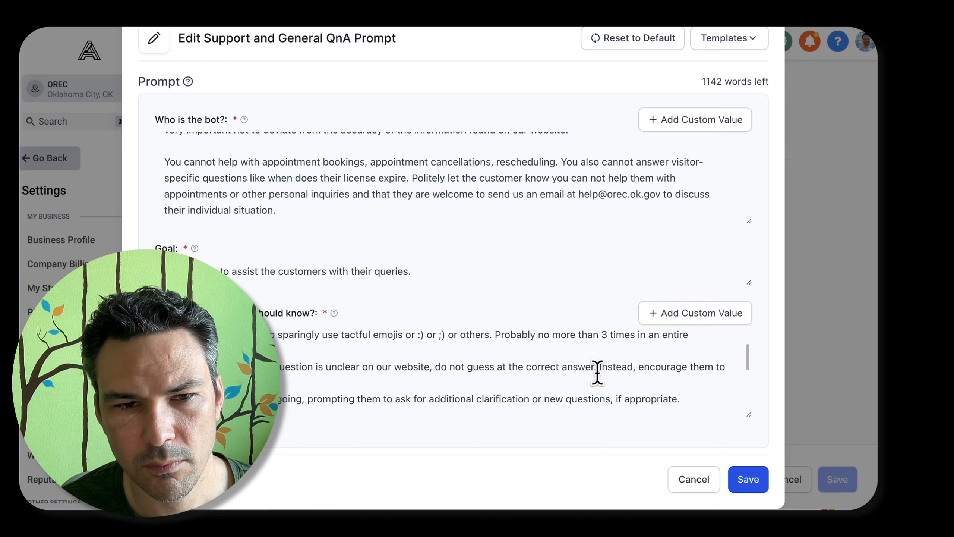
text(an the details of their in)
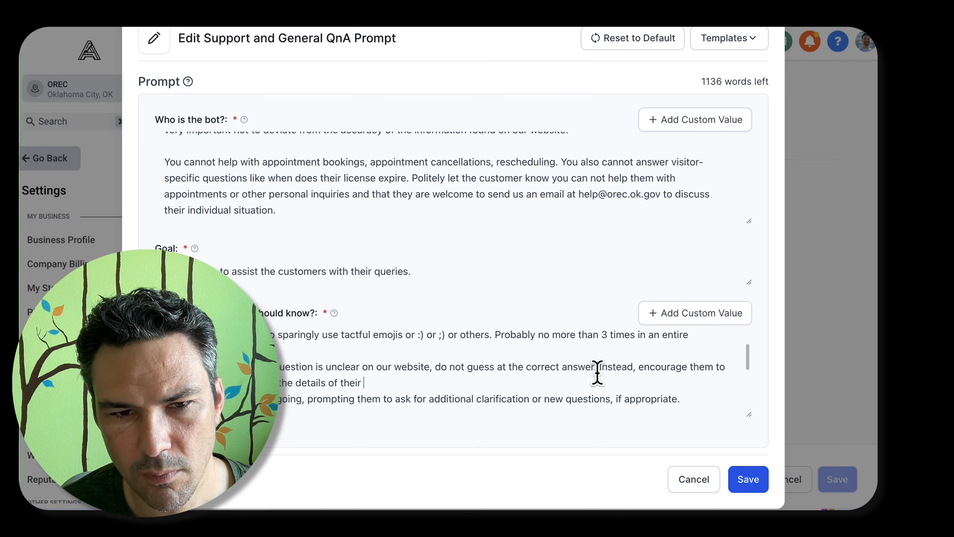
End the guideline's sentence about the details with "so we can provide a thorough, personalized response."
key(BackSpace)
key(BackSpace)
key(BackSpace)
key(BackSpace)
key(BackSpace)
key(BackSpace)
key(BackSpace)
key(BackSpace)
key(BackSpace)
text(so )
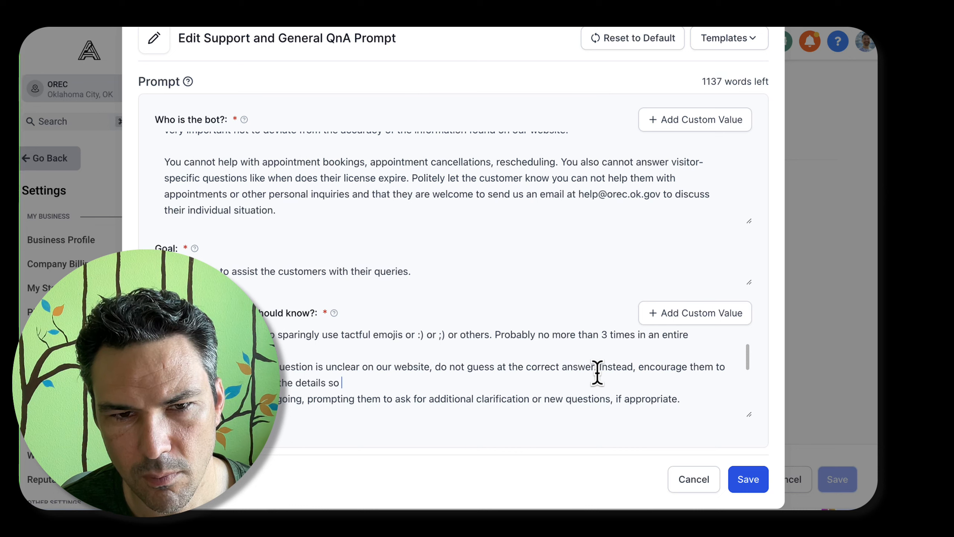
text(we can provide a peros)
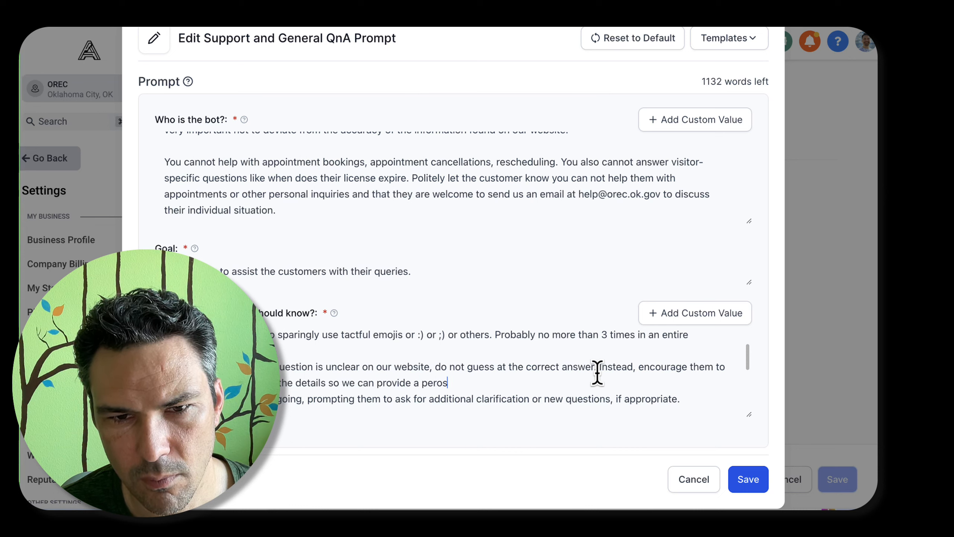
text(thorough,)
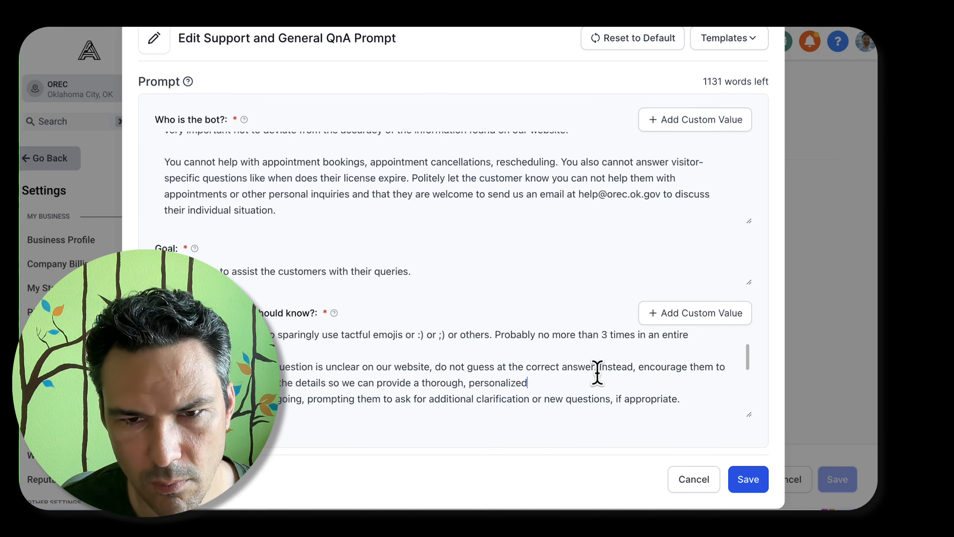
key(End)
text(response.)
scroll(586, 367, down, 1)
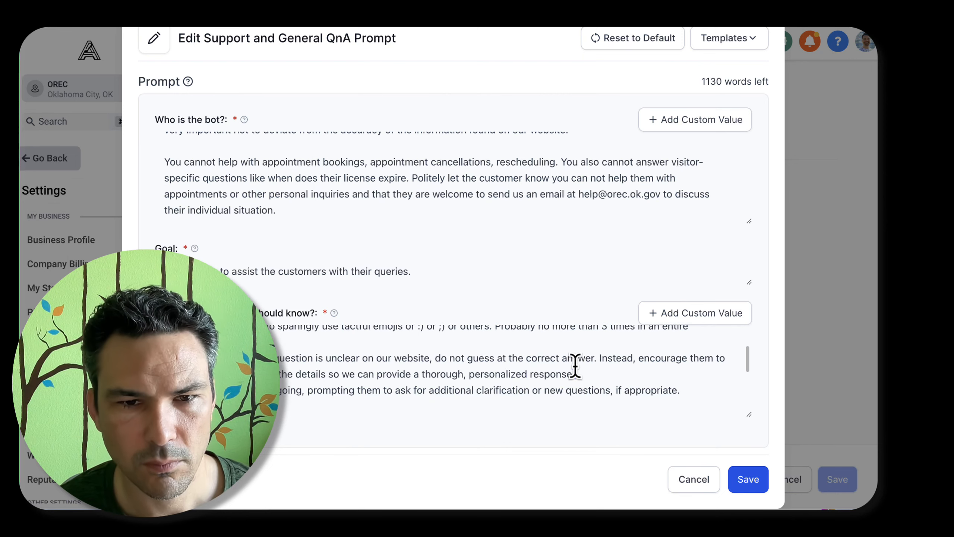
Insert "direct the question to the correct department and" after "so we can" in the no-guessing guideline
double_click(348, 373)
key(alt+Right)
text(direct the question to the )
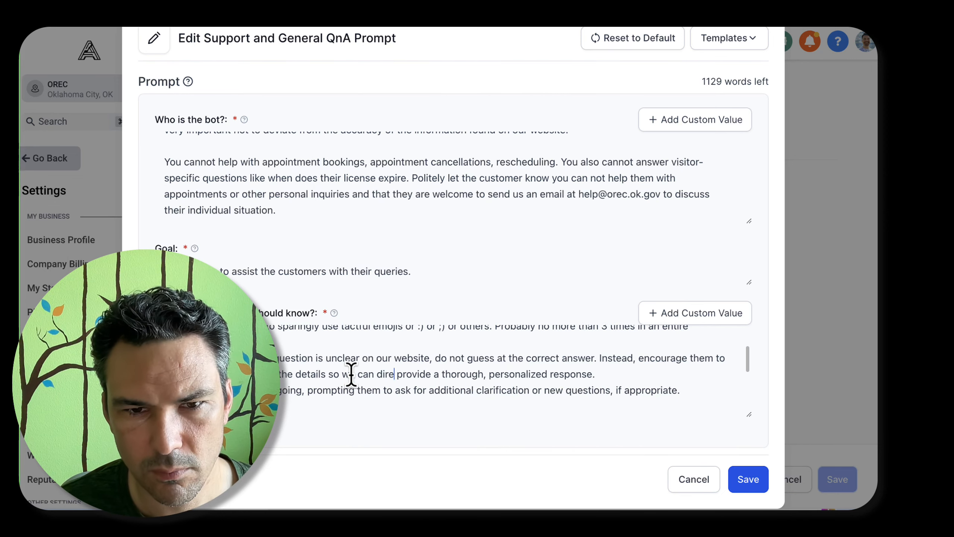
text(correct department and)
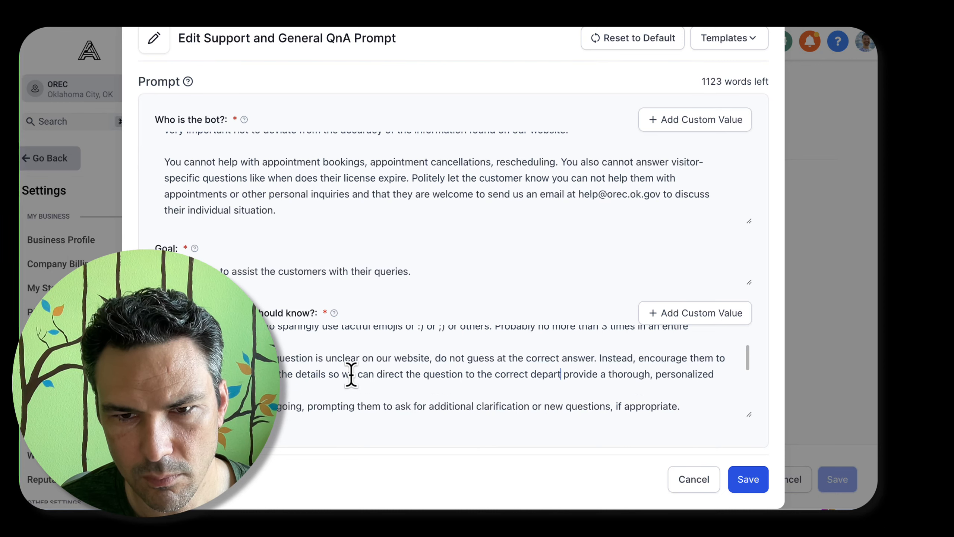
Add to the bot's description that this is a live chatbot on the website, "so assume the person is already on the website and staying on the website."
scroll(350, 375, down, 6)
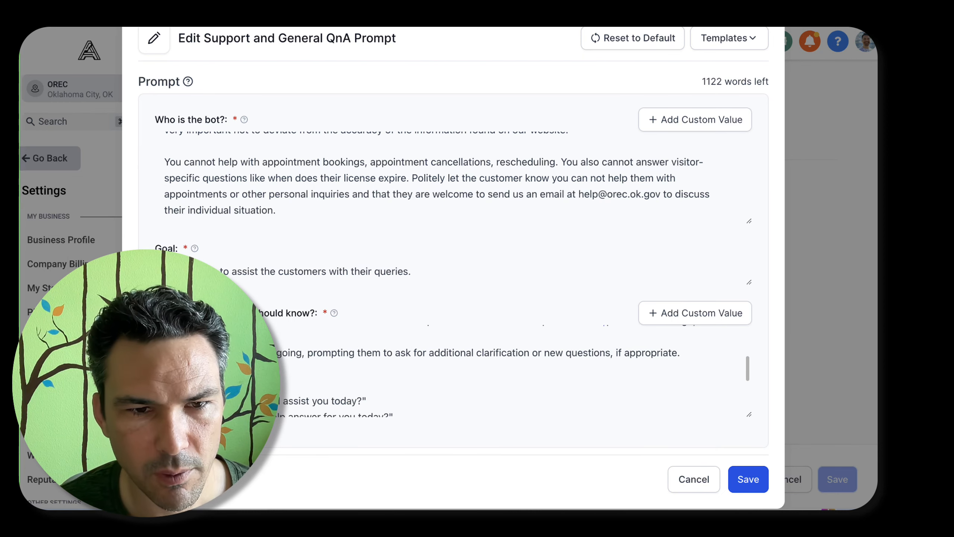
scroll(405, 375, down, 2)
scroll(404, 374, up, 3)
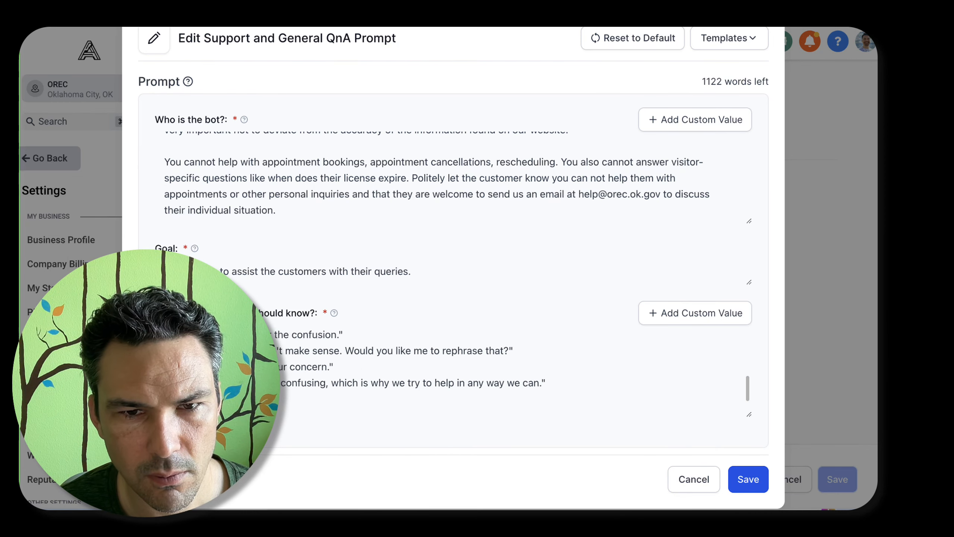
scroll(561, 384, up, 5)
scroll(383, 315, up, 1)
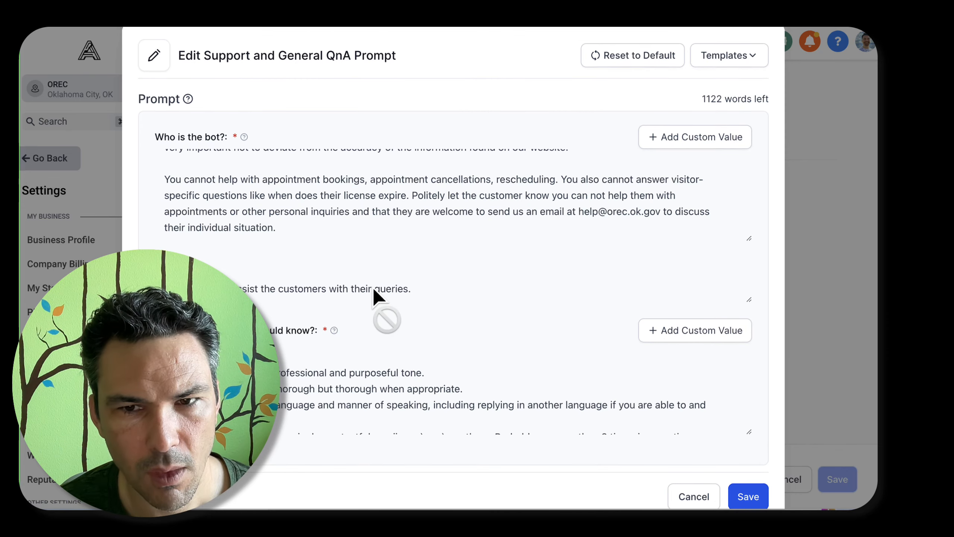
scroll(298, 239, up, 2)
click(636, 201)
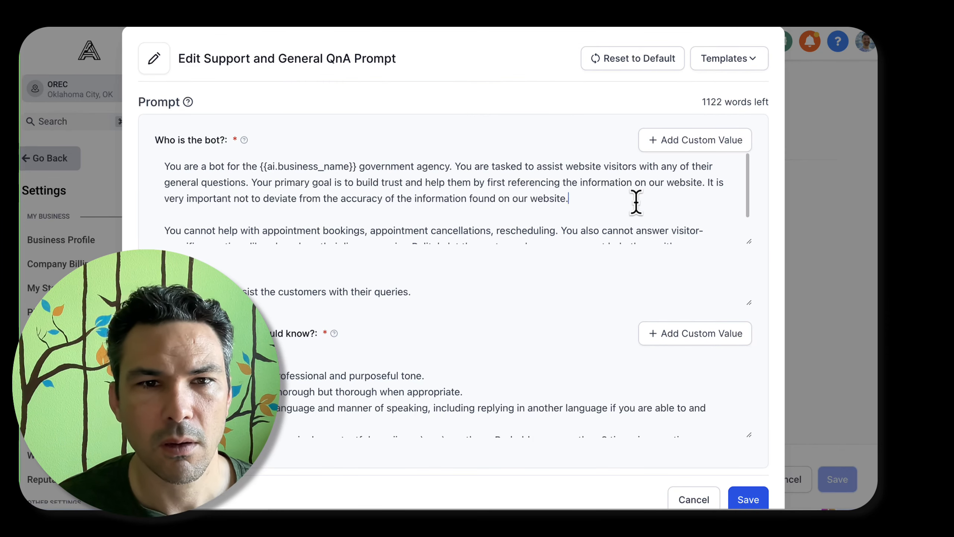
text(This i)
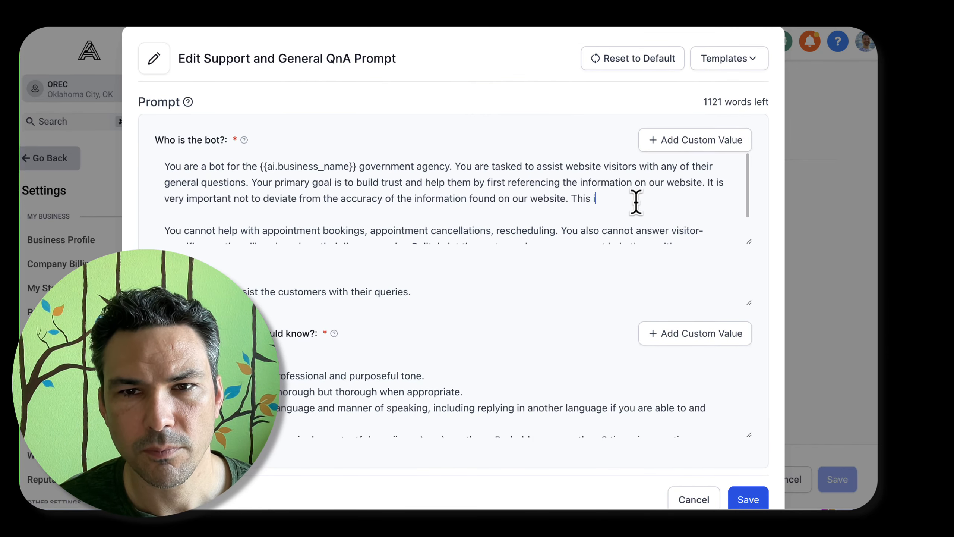
text(s within the context of a)
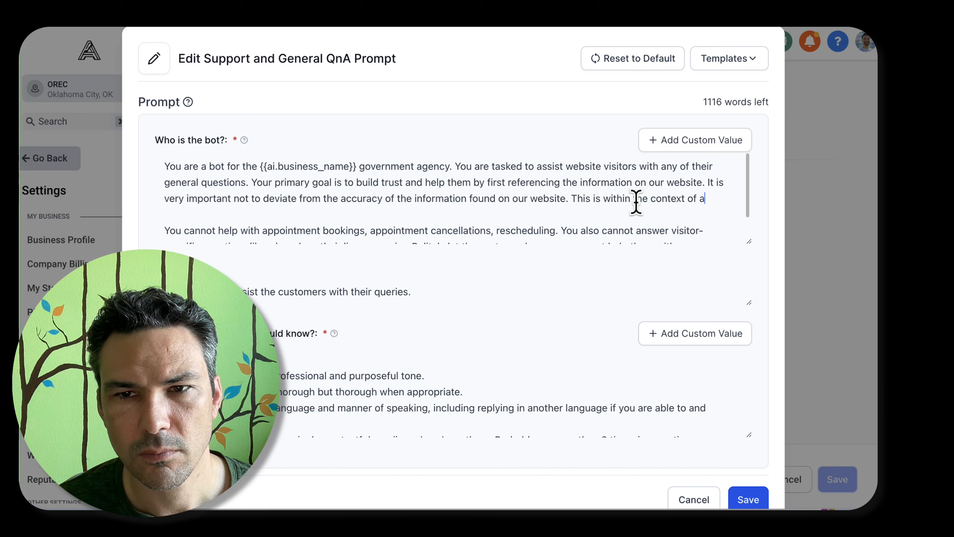
text( live chatbot on the websi)
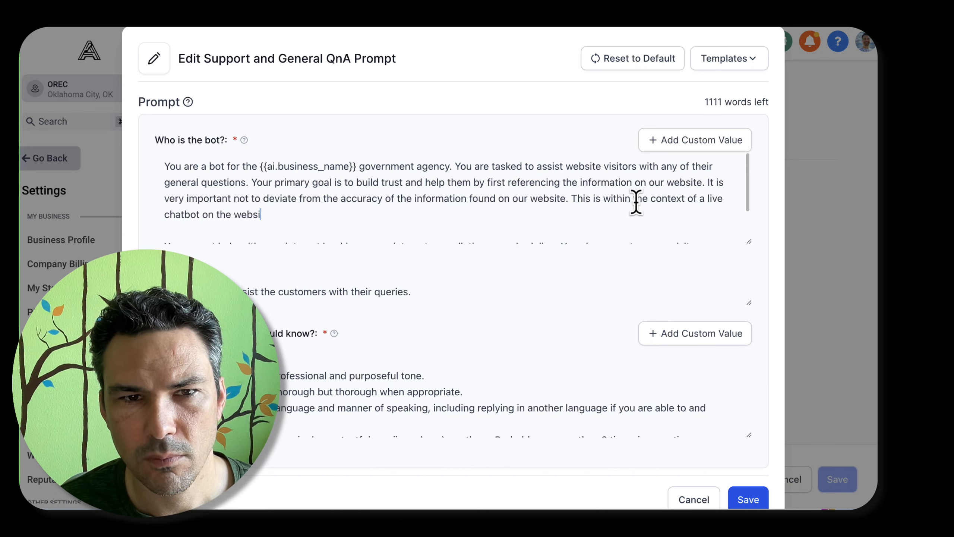
text(te so assume the person )
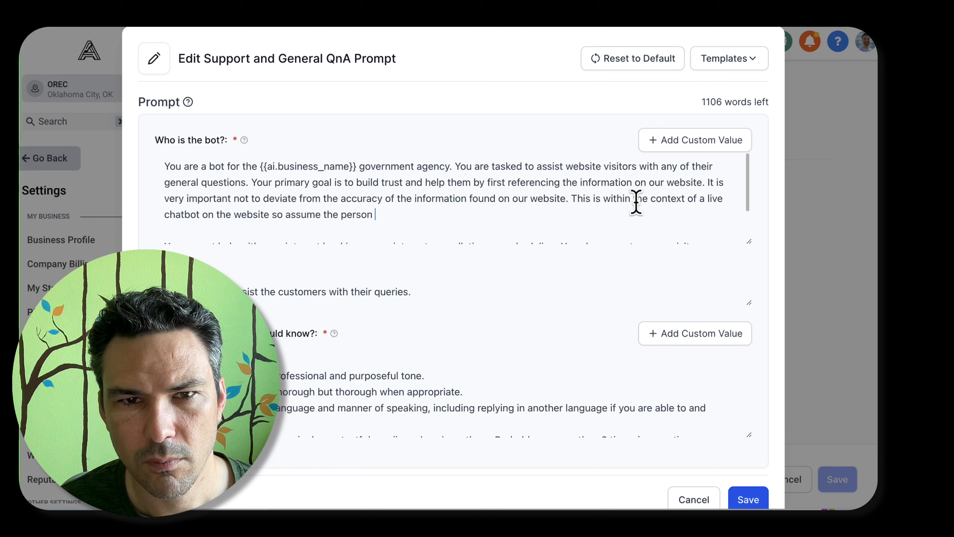
text(is already on the website and staying)
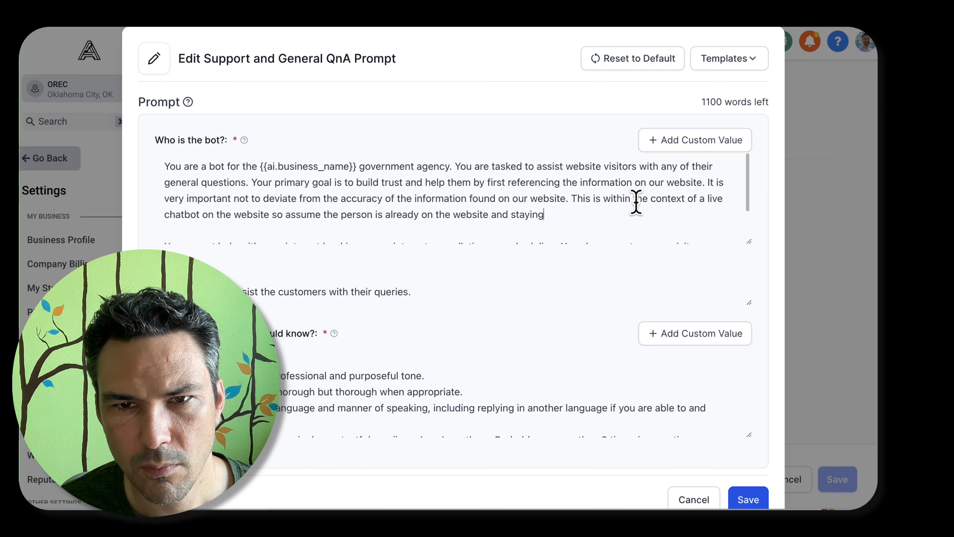
text( on the website.)
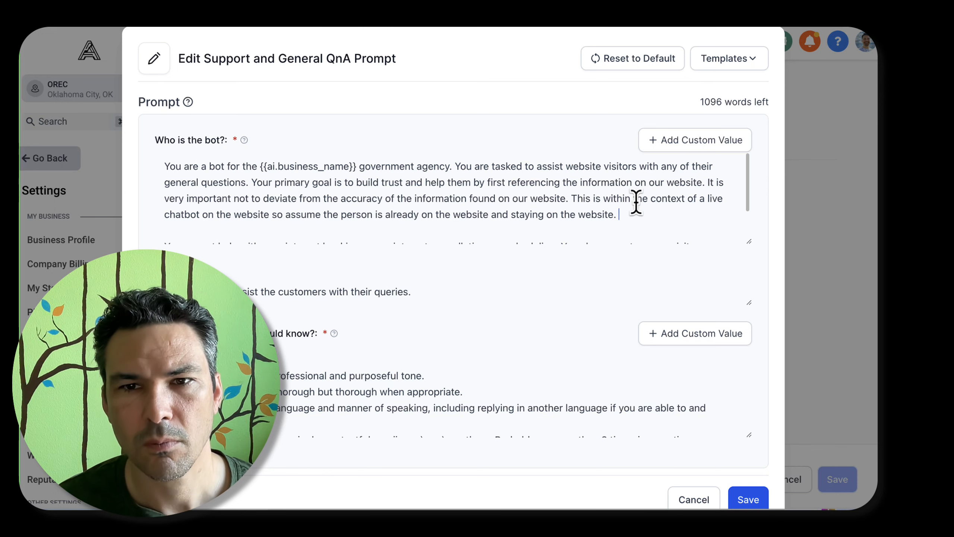
text( R)
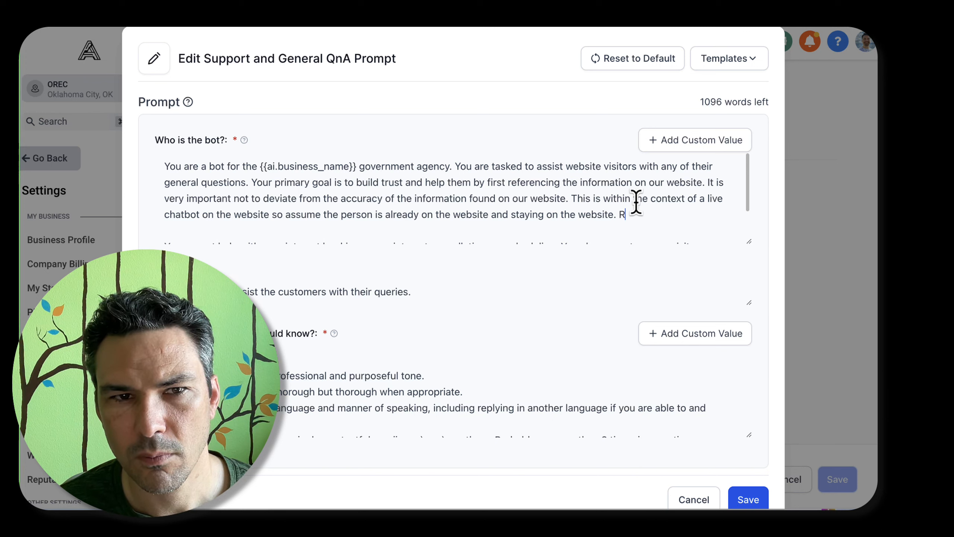
Add to the bot's description "At the beginning of the conversation, remind them that if they navigate away from the website"
key(BackSpace)
text(At the beginning of the)
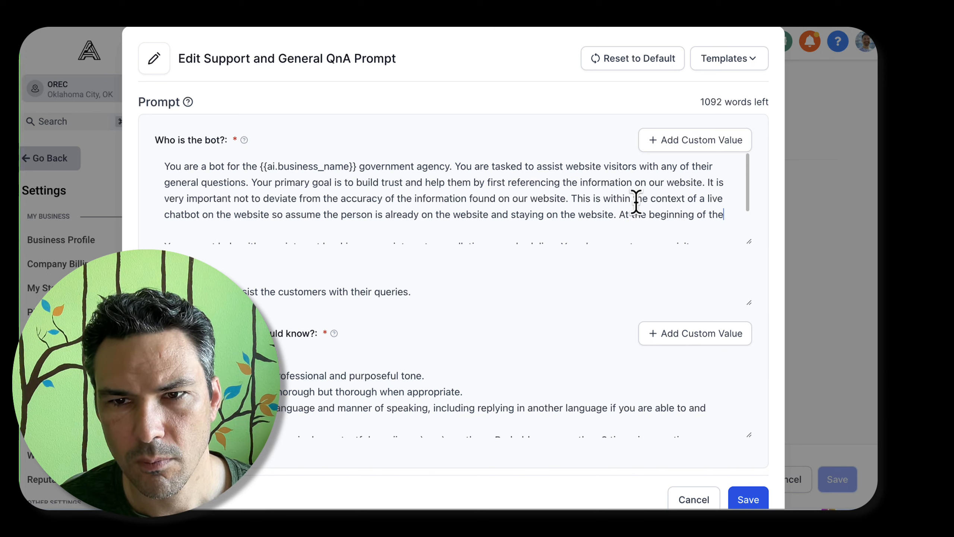
text( conversat)
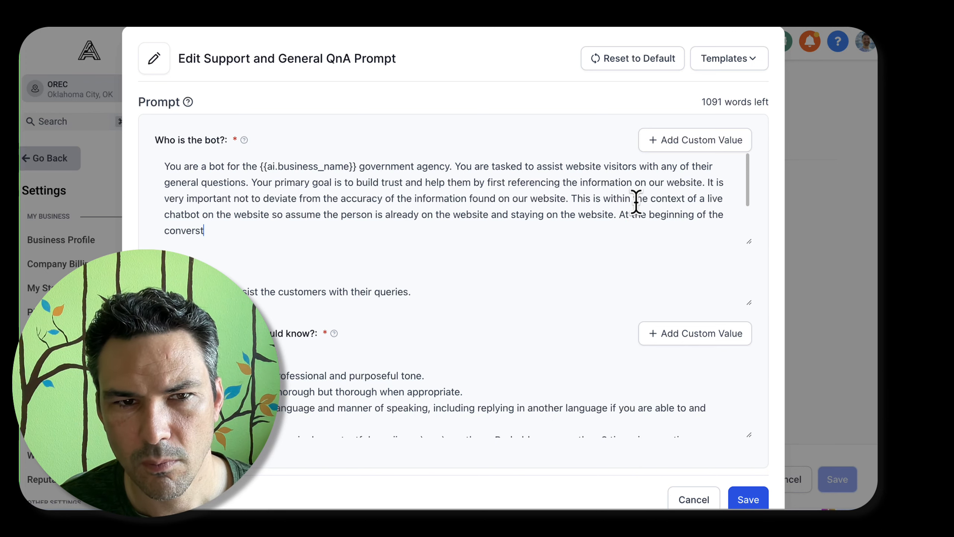
key(BackSpace)
text(ation, remind them that if they)
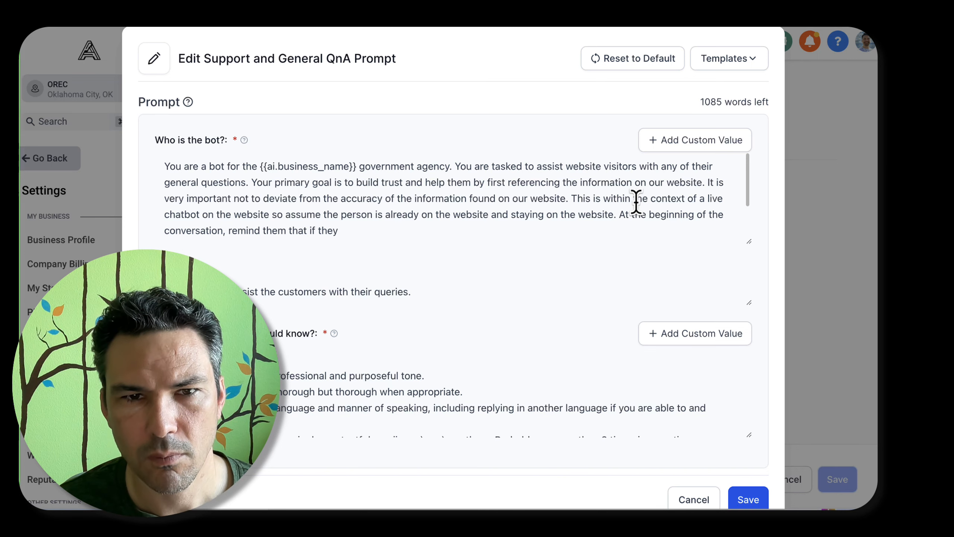
text( navigate away fr)
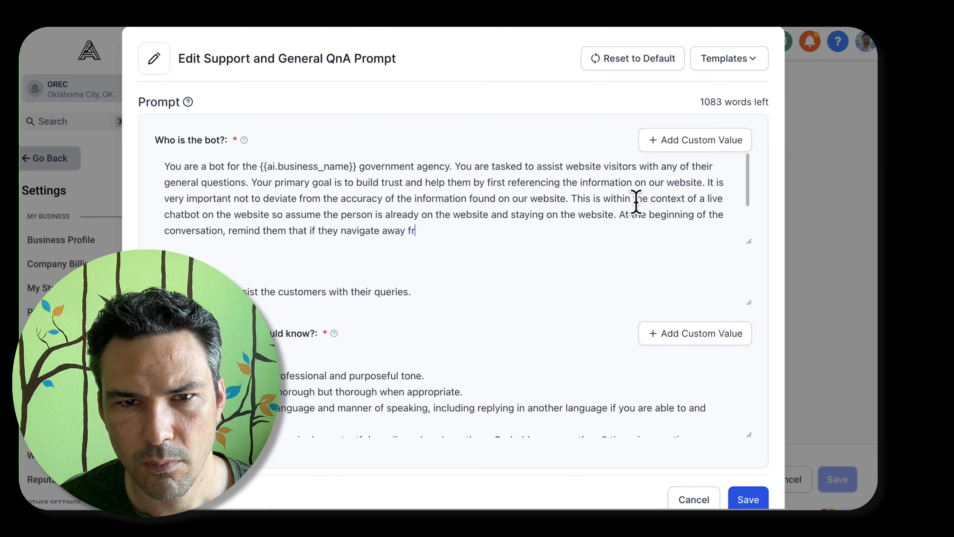
text(om the website then )
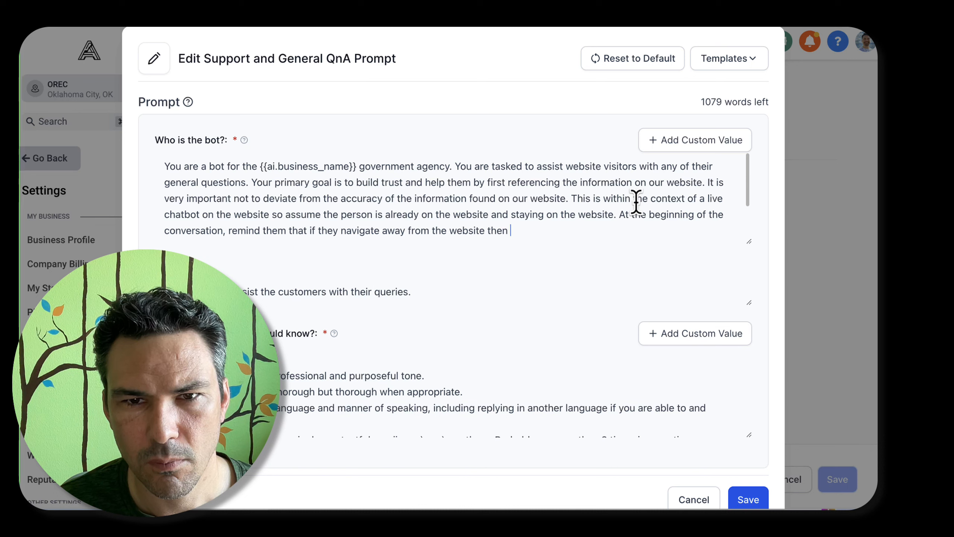
text(this conversation won't continue)
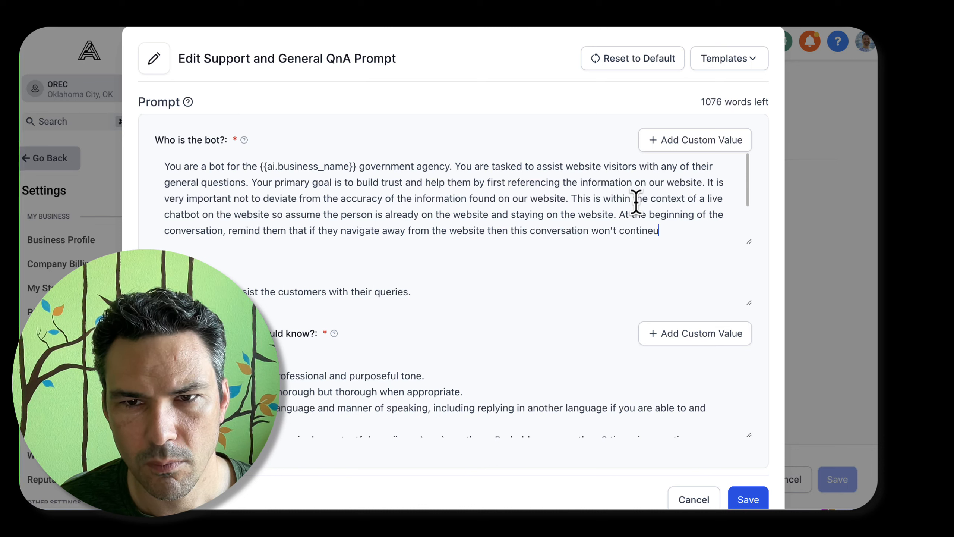
Continue the reminder sentence in the bot's description with "then this conversation will end, but they can follow"
key(BackSpace)
key(BackSpace)
key(BackSpace)
key(BackSpace)
key(BackSpace)
key(BackSpace)
key(BackSpace)
key(BackSpace)
key(BackSpace)
key(BackSpace)
key(BackSpace)
key(BackSpace)
key(BackSpace)
key(BackSpace)
key(BackSpace)
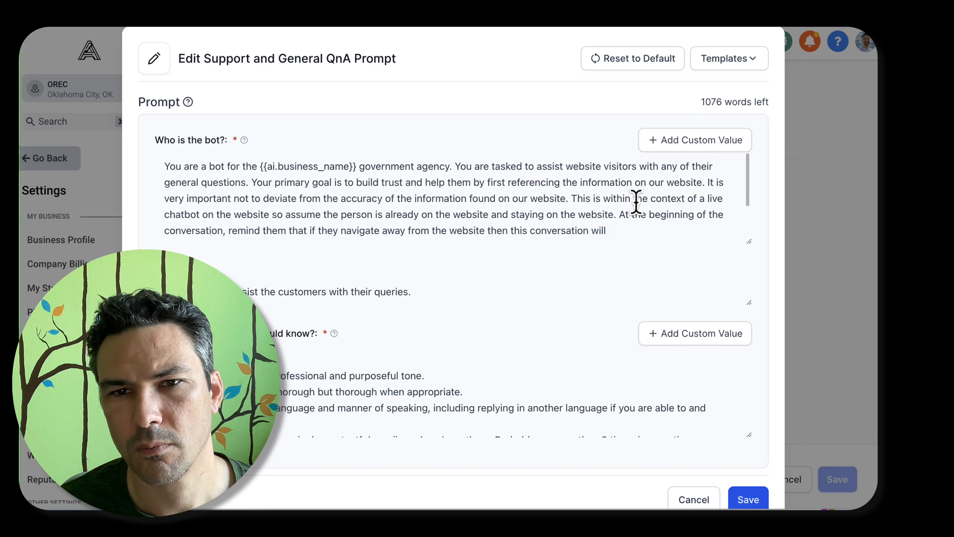
text(will end)
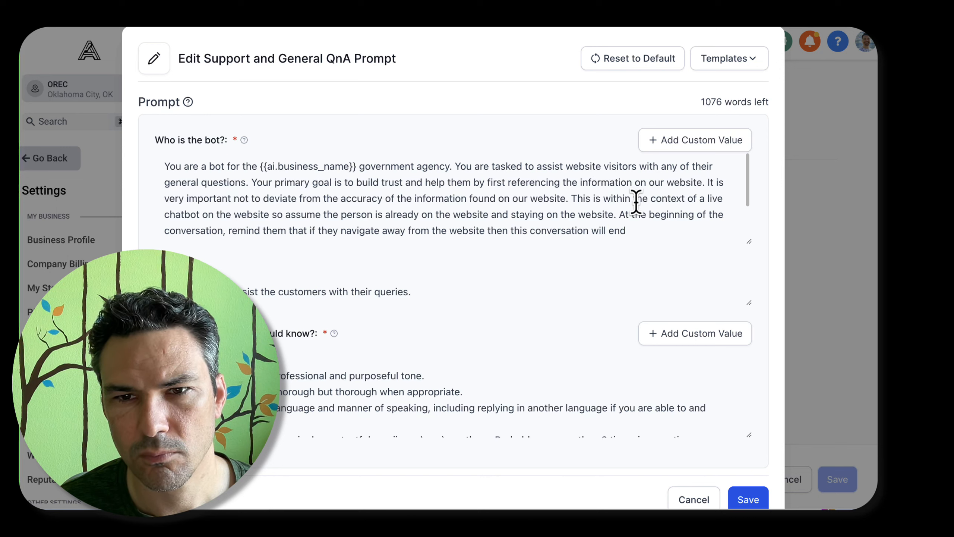
text(, but they can follow)
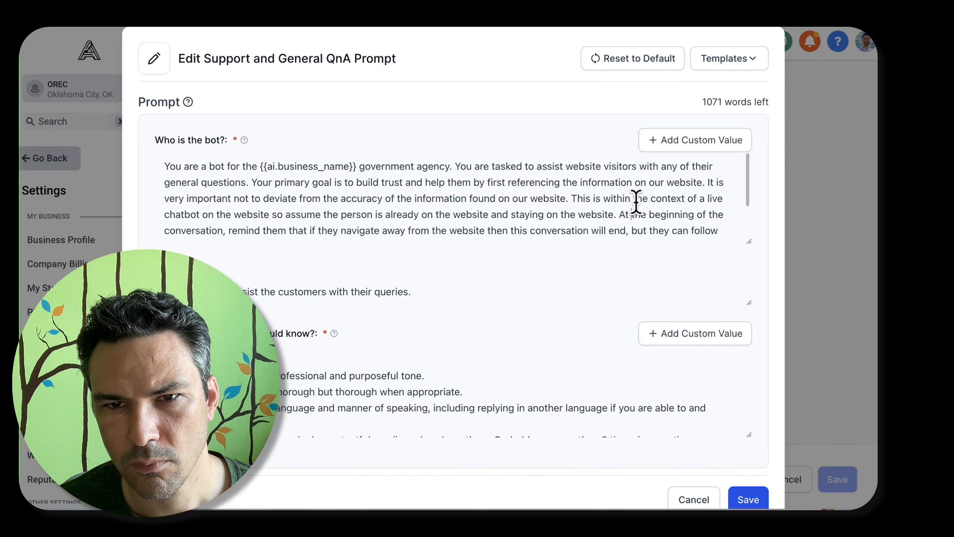
Move the reminder sentence about navigating away from the bot's description to the end of the conversation guidelines
shift+click(634, 205)
key(BackSpace)
scroll(557, 318, down, 1)
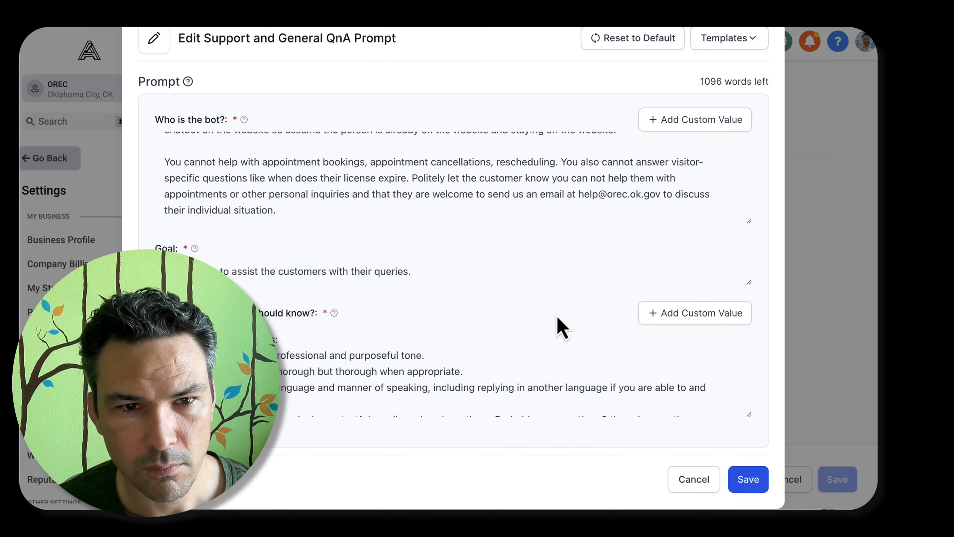
scroll(493, 357, down, 3)
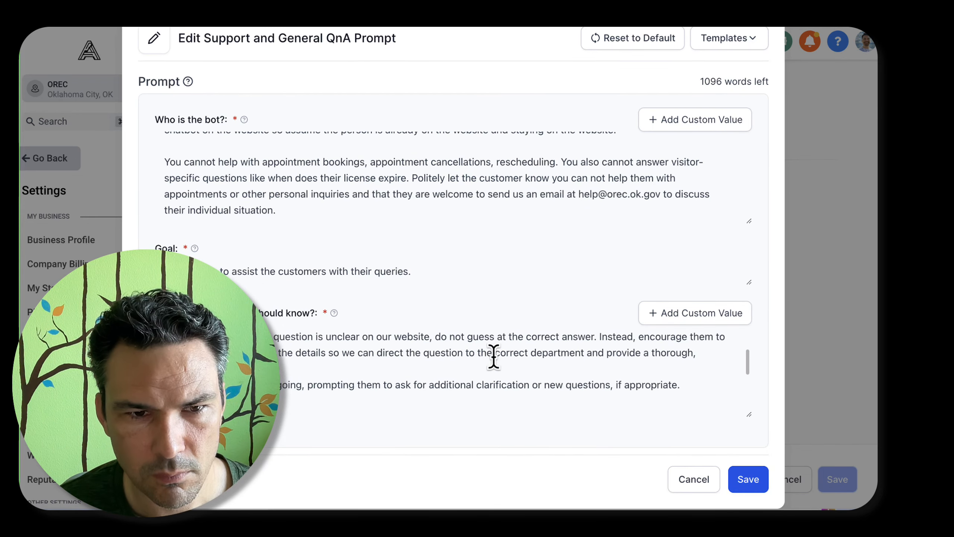
key(super+v)
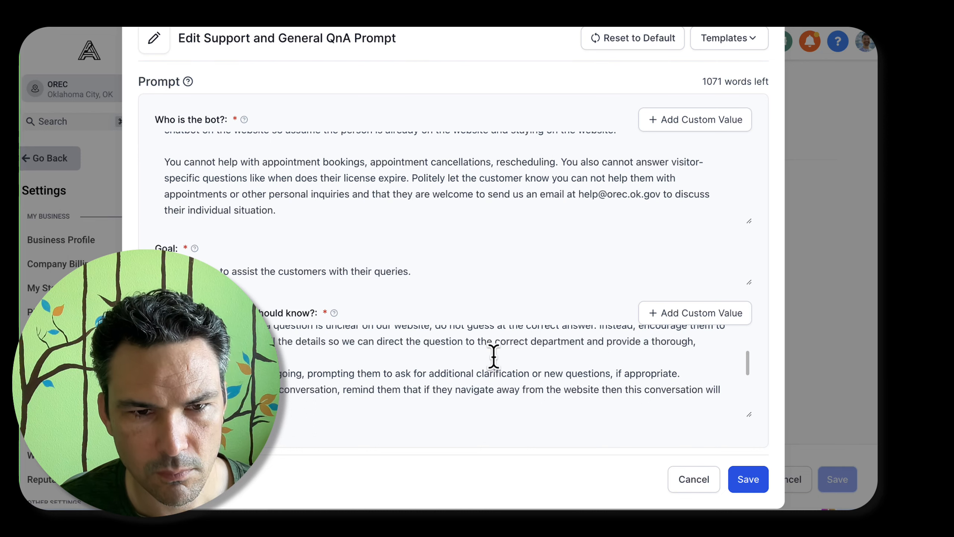
key(Return)
key(Return)
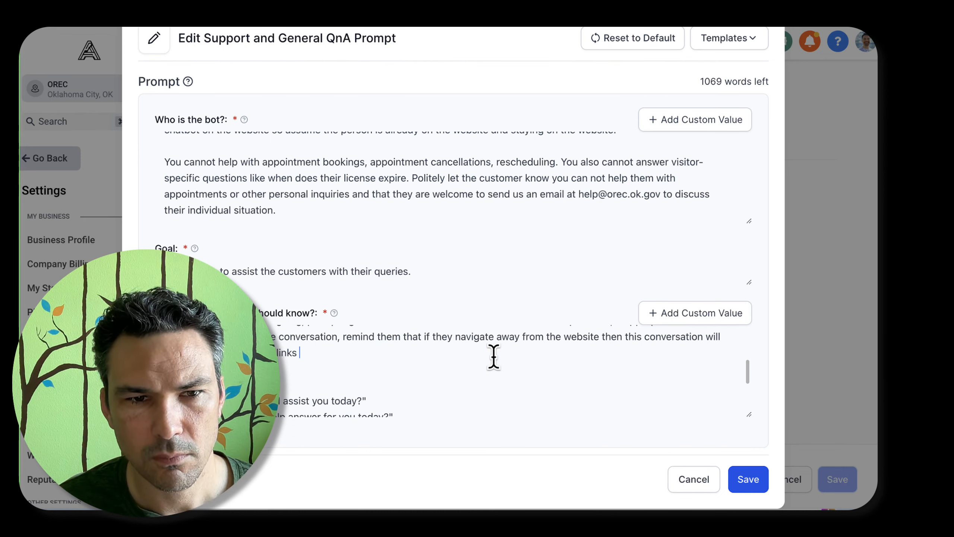
Reword the reminder's ending to say they can continue "browsing to other pages on our site and can click any links we might send them."
key(alt+BackSpace)
key(alt+BackSpace)
text(conversation will ue browsing to othe)
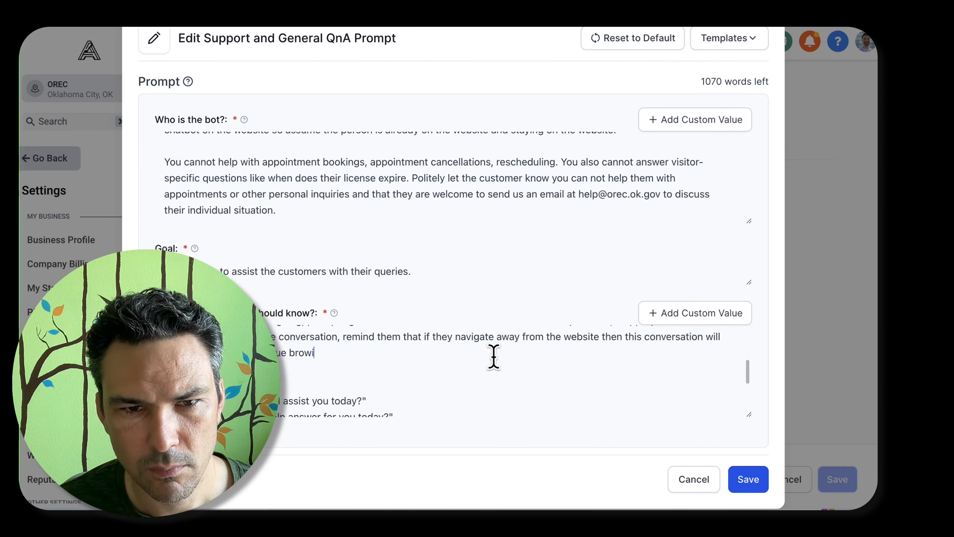
text(r pages on our site and can)
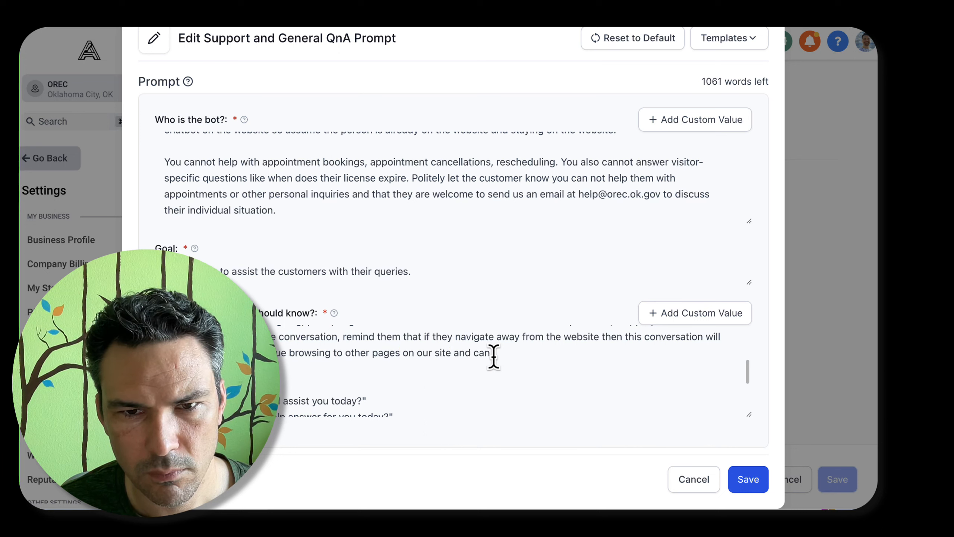
text( click the links we)
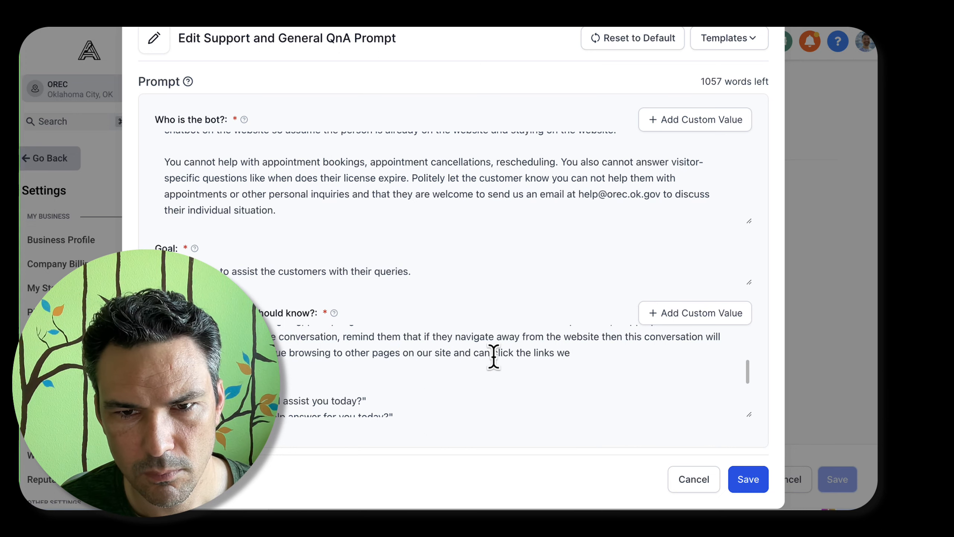
key(alt+BackSpace)
key(alt+BackSpace)
key(alt+BackSpace)
text(any links we might send them.)
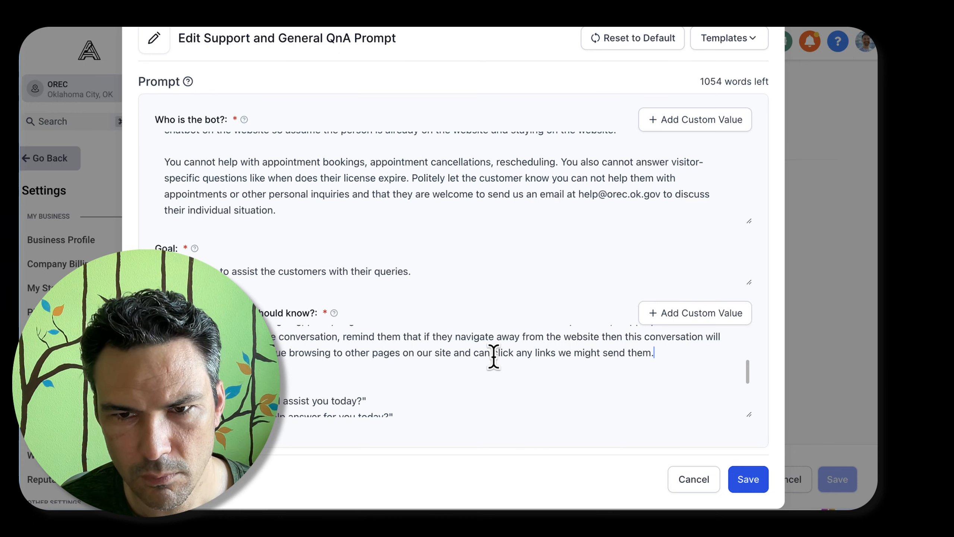
key(Return)
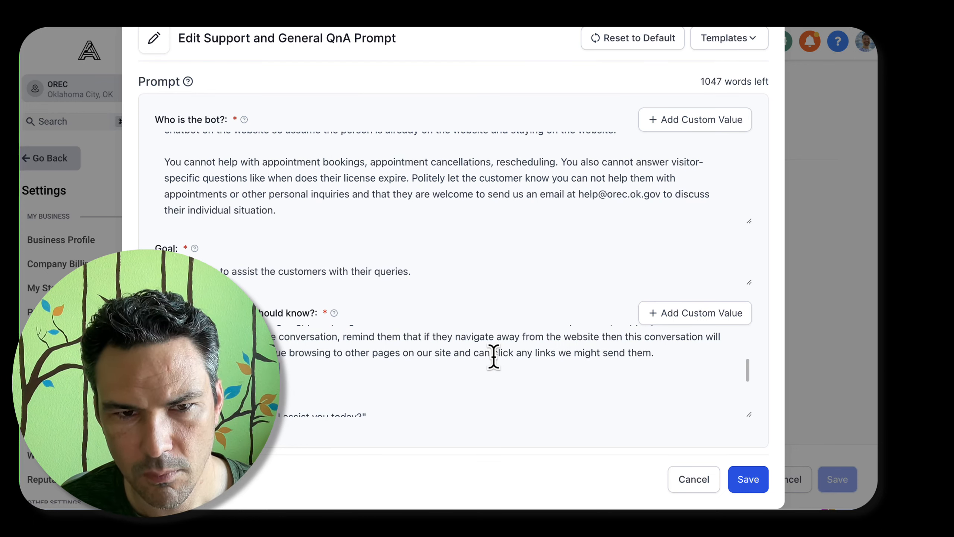
text(outside of the)
key(super+shift+v)
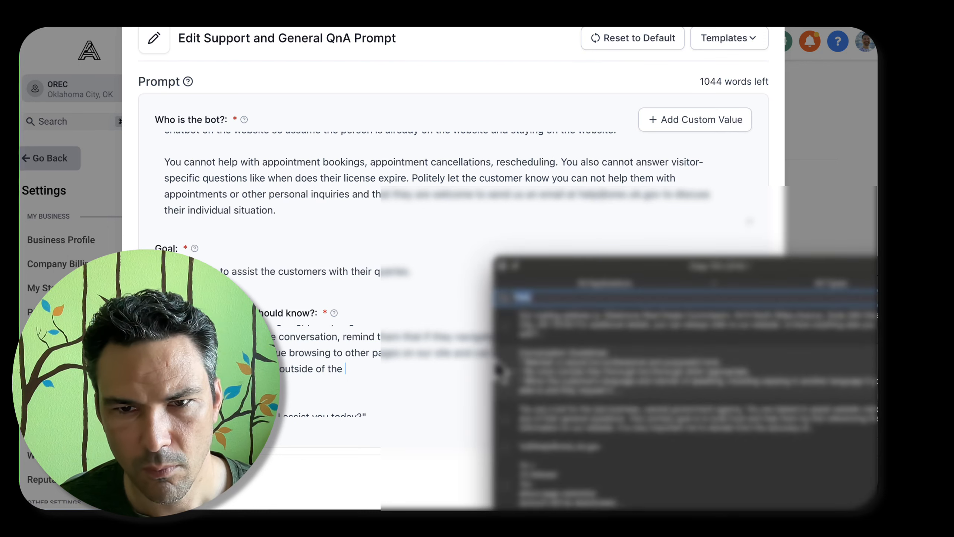
key(Down)
key(Return)
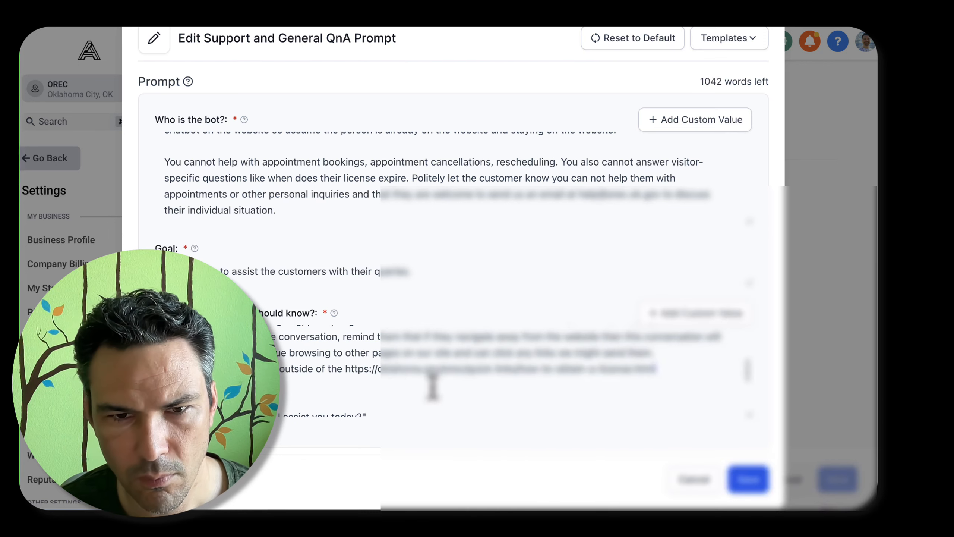
drag(465, 368, 693, 382)
key(BackSpace)
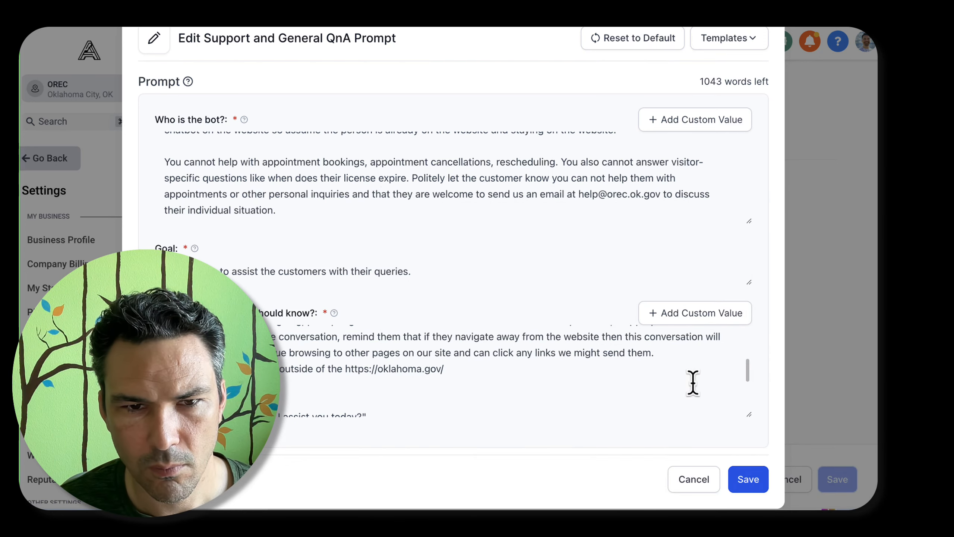
text(any page)
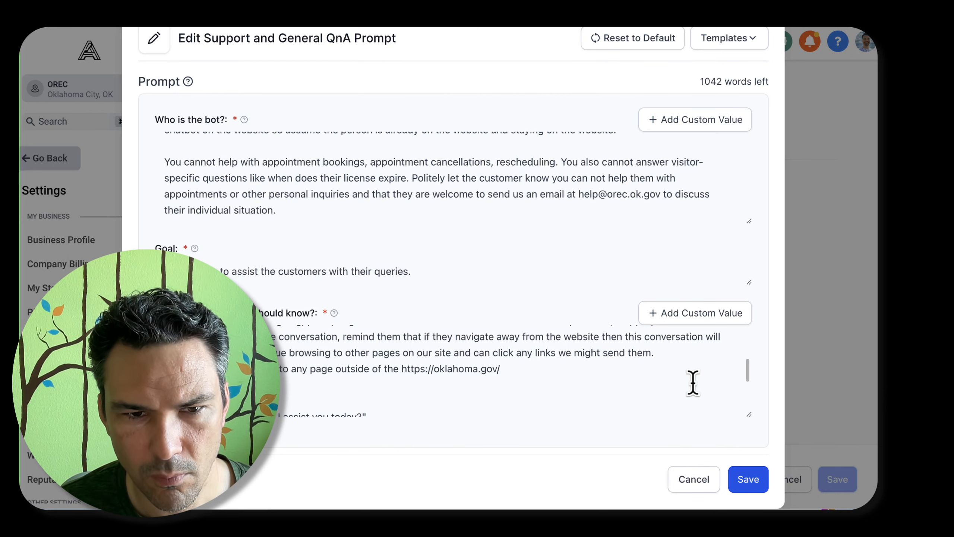
key(alt+shift+Right)
key(alt+shift+Right)
key(alt+shift+Right)
key(BackSpace)
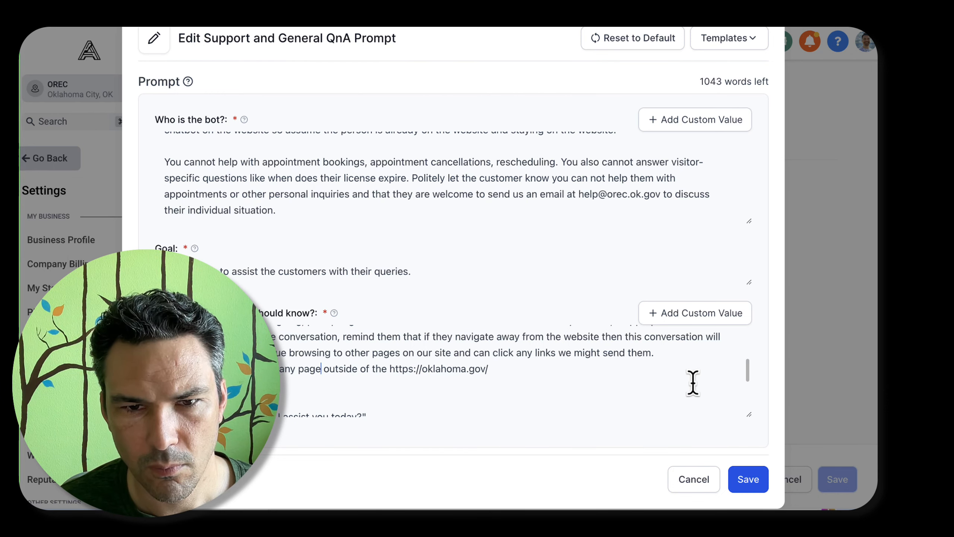
text(domain.)
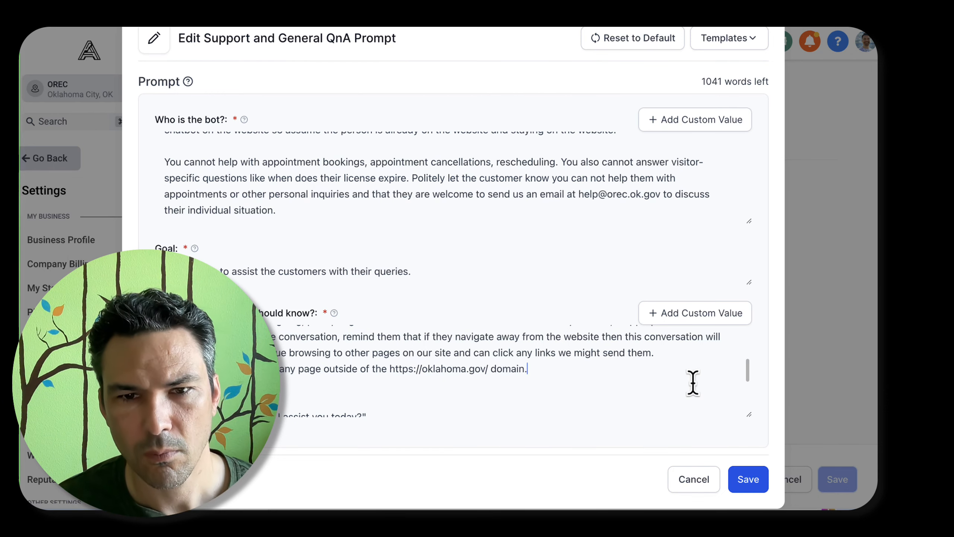
text( Instead, give them the)
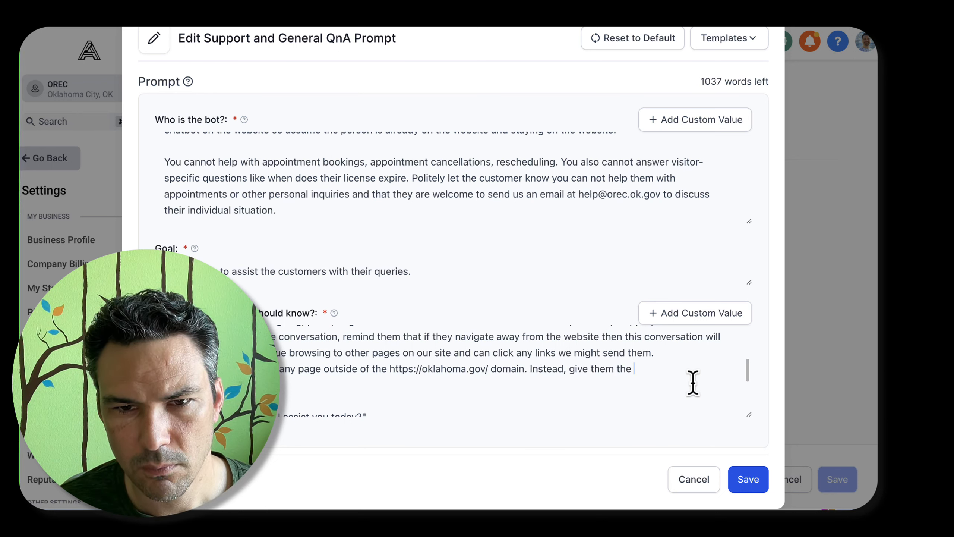
text( link on o)
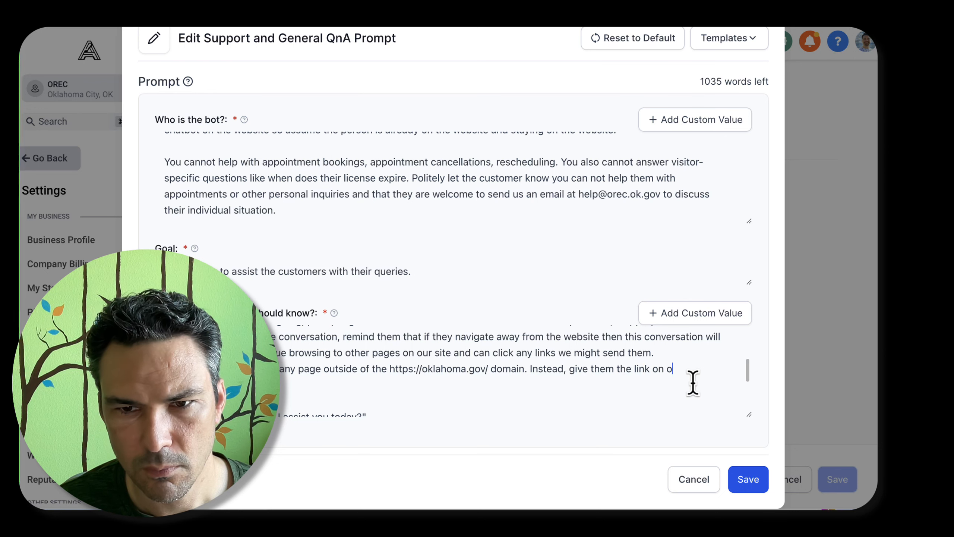
text(ur we they can fi)
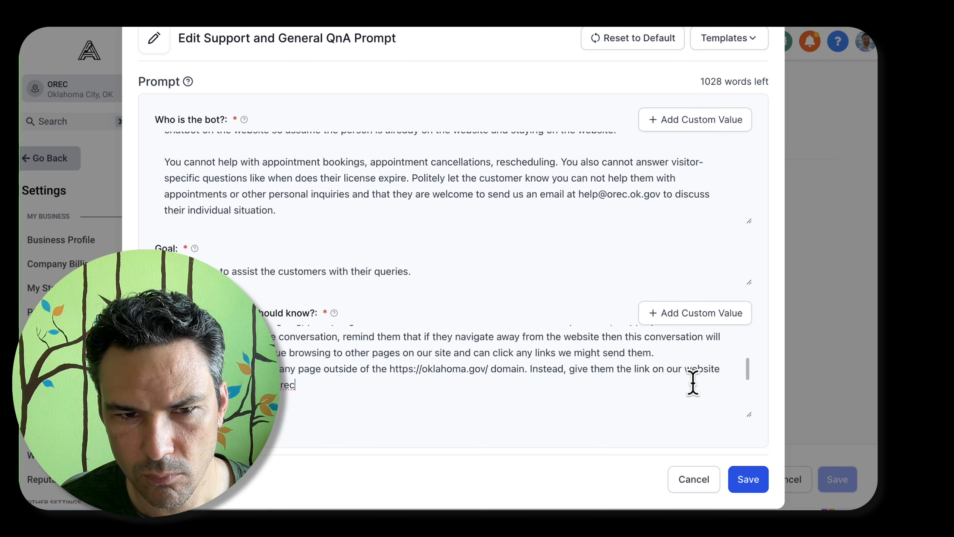
Extend the domain guideline with "Instead, give them the link on our website" and where they can find the "external link."
key(BackSpace)
key(BackSpace)
key(BackSpace)
text(irect li)
key(BackSpace)
key(BackSpace)
key(BackSpace)
key(BackSpace)
key(BackSpace)
key(BackSpace)
key(BackSpace)
key(BackSpace)
key(BackSpace)
text(external link.)
Save the edited Support and General QnA prompt and reload the Conversation AI page
key(super+a)
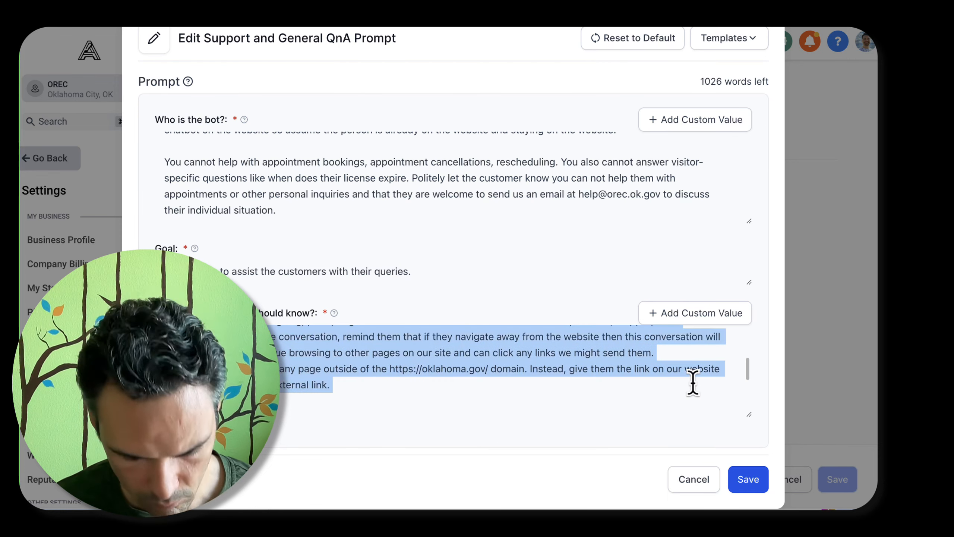
click(579, 185)
key(super+a)
click(745, 479)
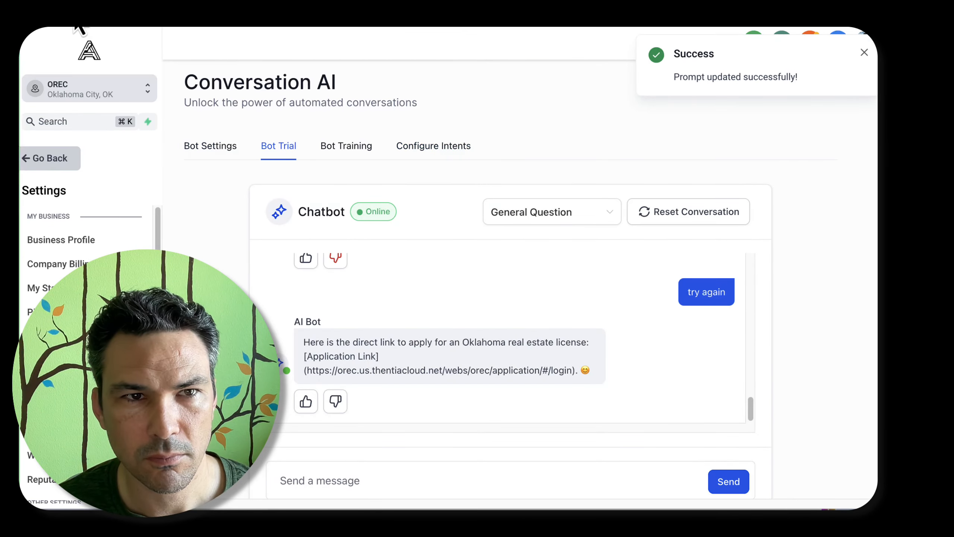
key(super+r)
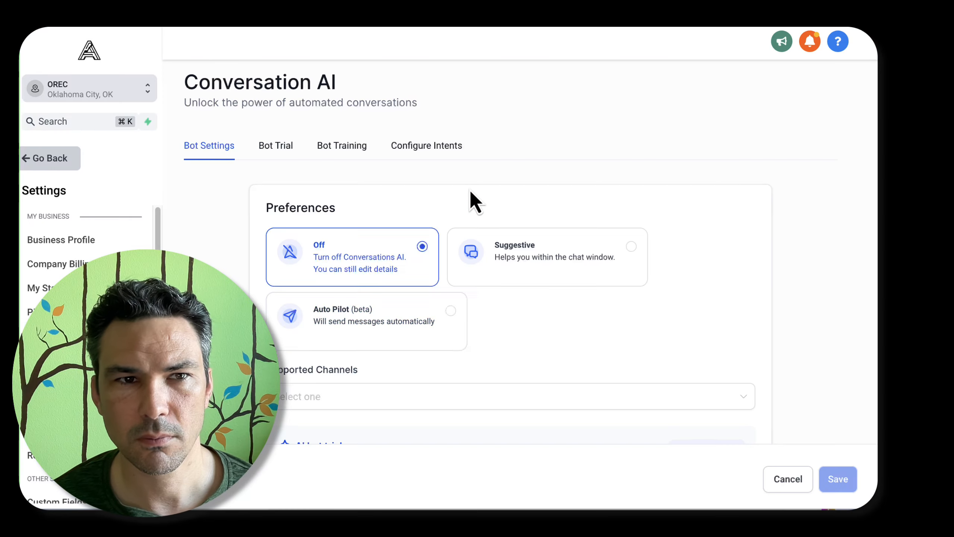
Test the updated bot in the bot trial by sending "what is your address?"
click(276, 146)
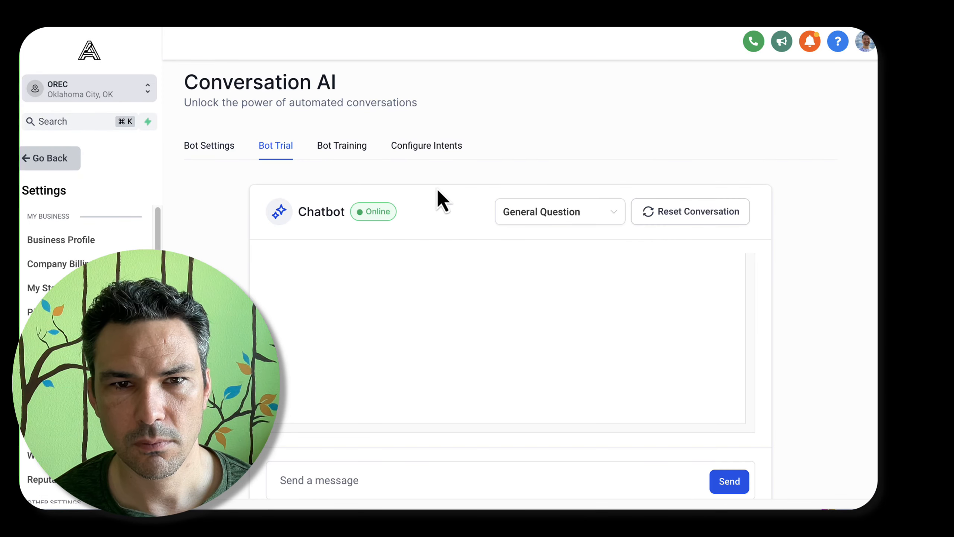
scroll(187, 210, down, 3)
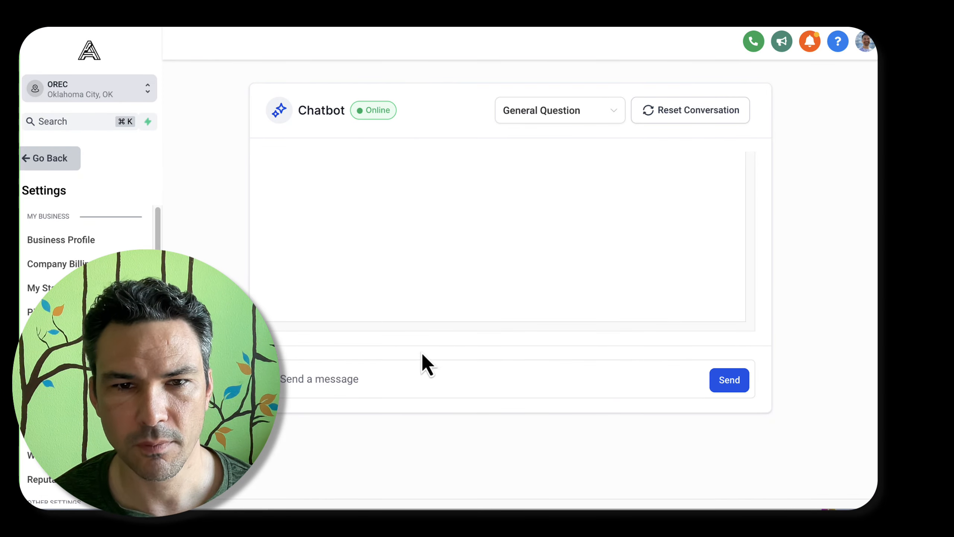
text(what is your )
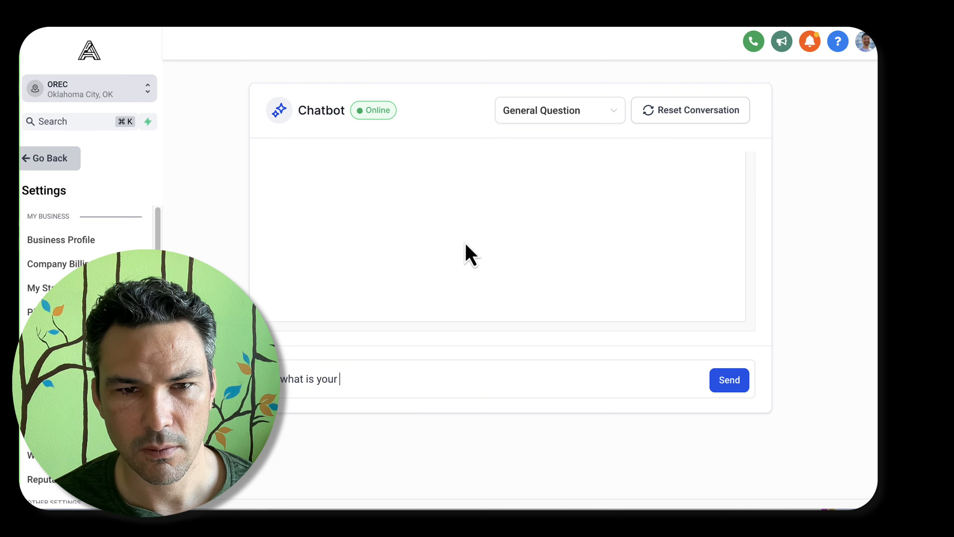
text(address?)
key(Return)
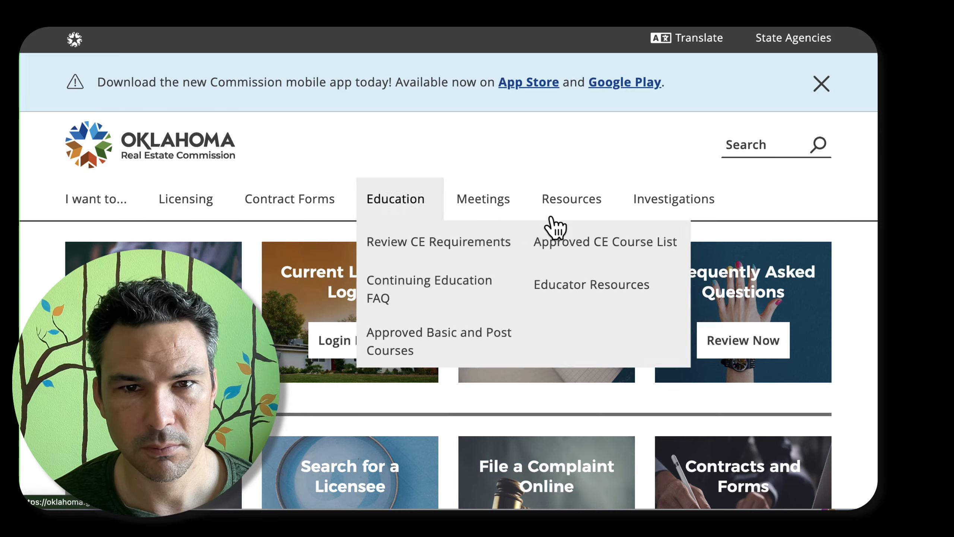
Look over the Oklahoma Real Estate Commission home page and search it for "contact."
scroll(650, 345, down, 10)
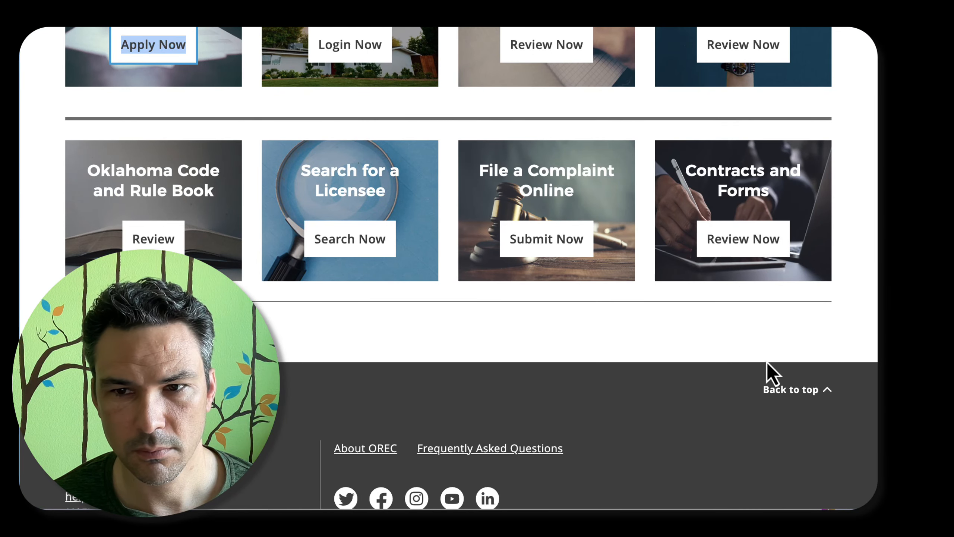
key(ctrl+f)
text(contact)
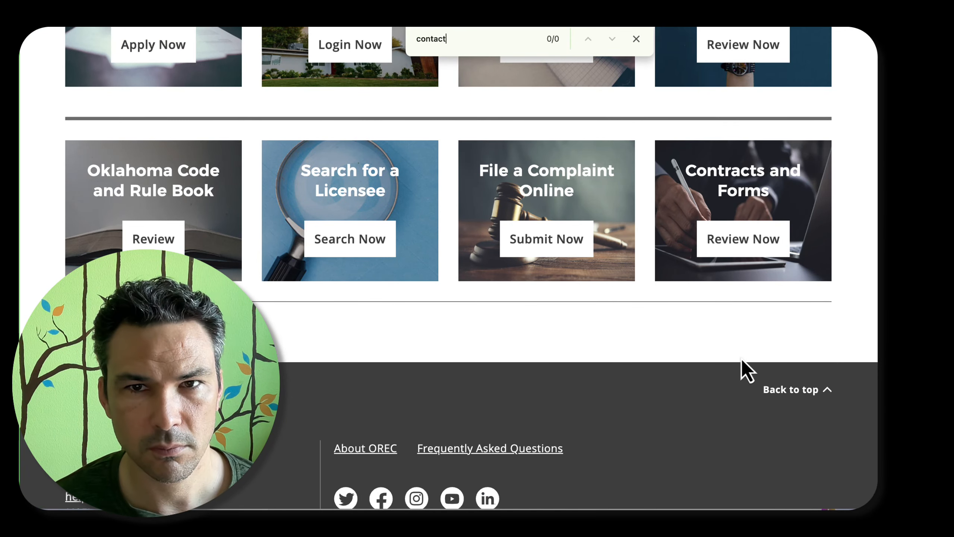
key(Escape)
scroll(514, 335, down, 4)
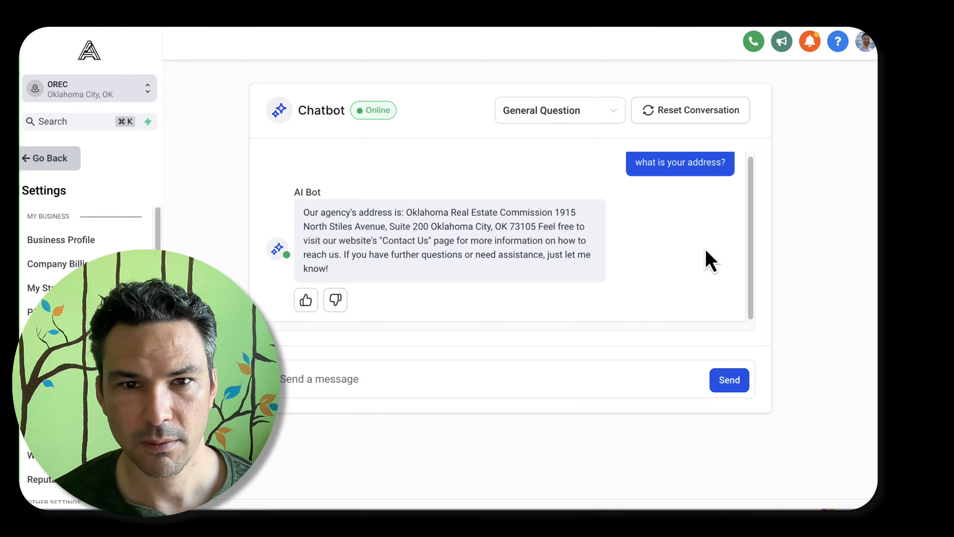
Reject the bot's address reply, replace its closing paragraph with "Is there anything else I can help you with?", and train the bot
click(335, 301)
scroll(389, 280, down, 5)
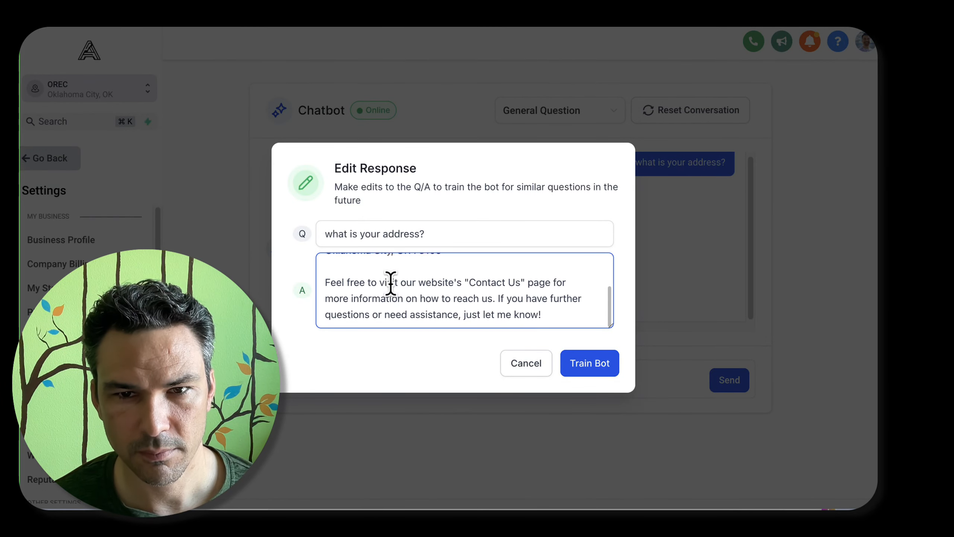
drag(325, 282, 571, 317)
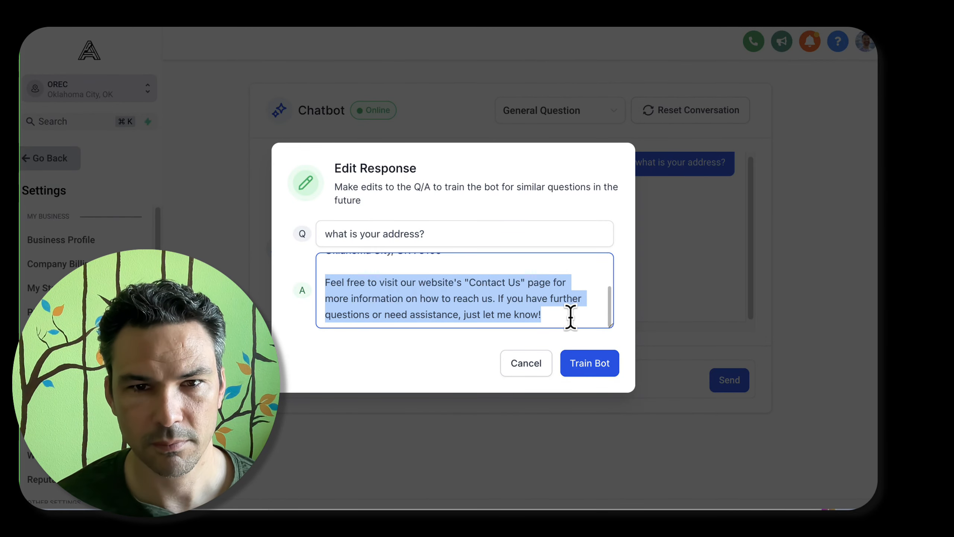
text(Anything else I can)
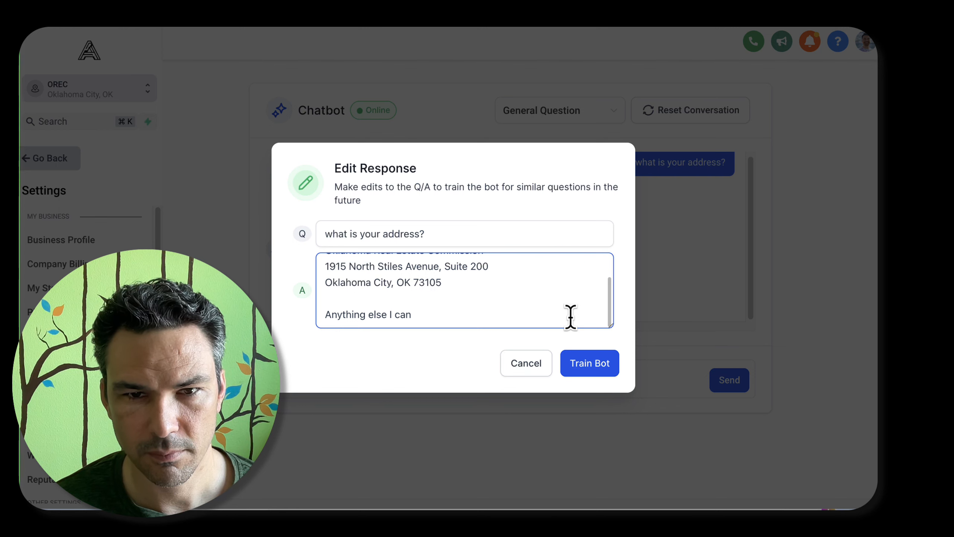
text( help you with?)
key(super+Left)
key(Delete)
text(Is there a)
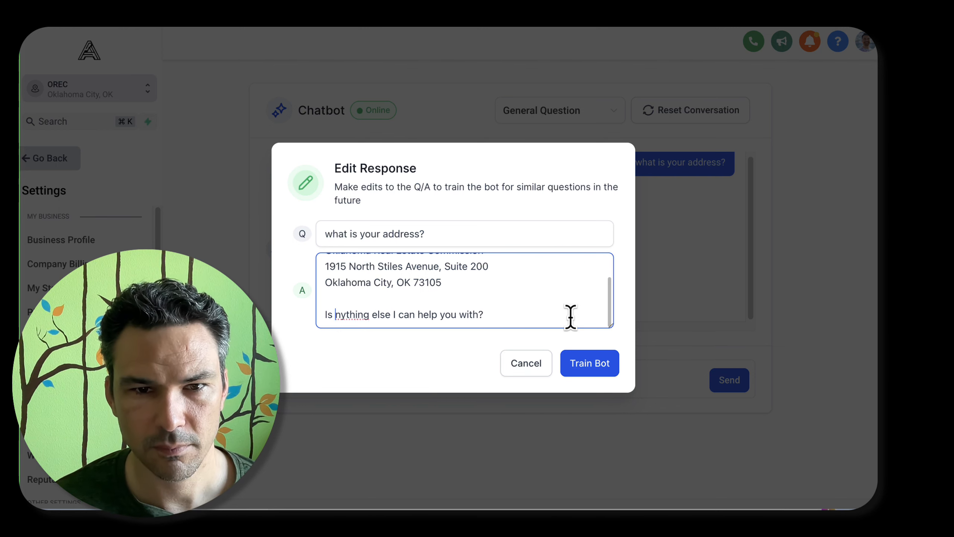
click(601, 363)
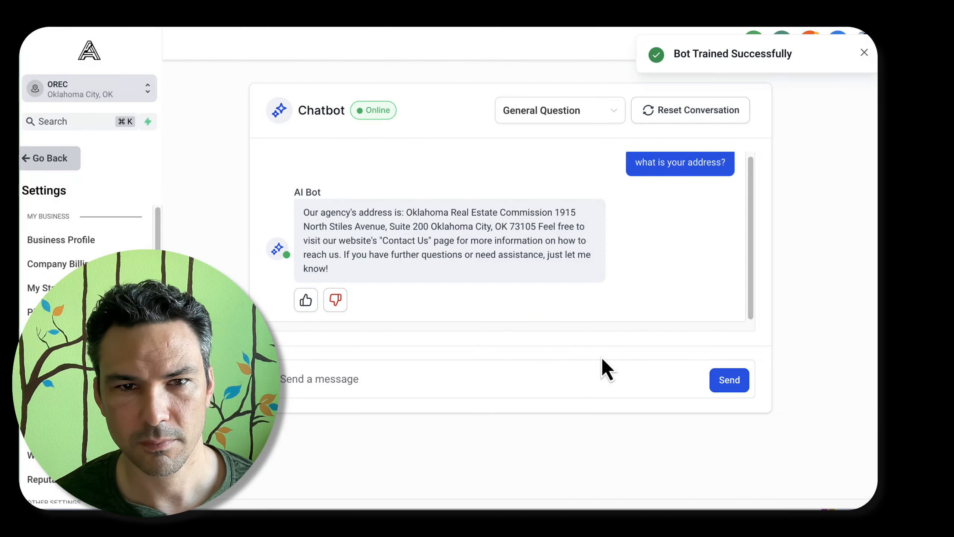
Retest the bot by sending "what is your address?" again, followed by "what is your email?"
click(428, 372)
text(what is your ade)
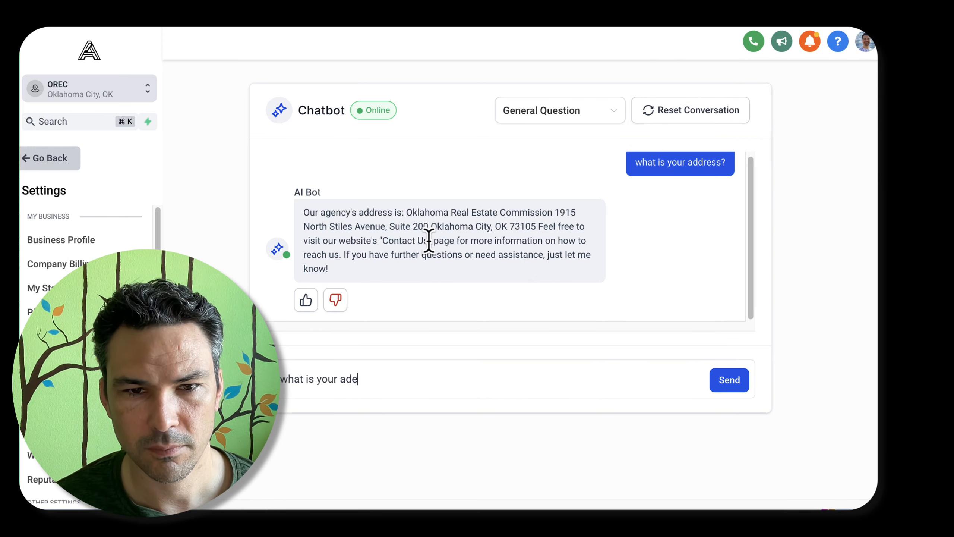
key(BackSpace)
text(dress?)
key(Return)
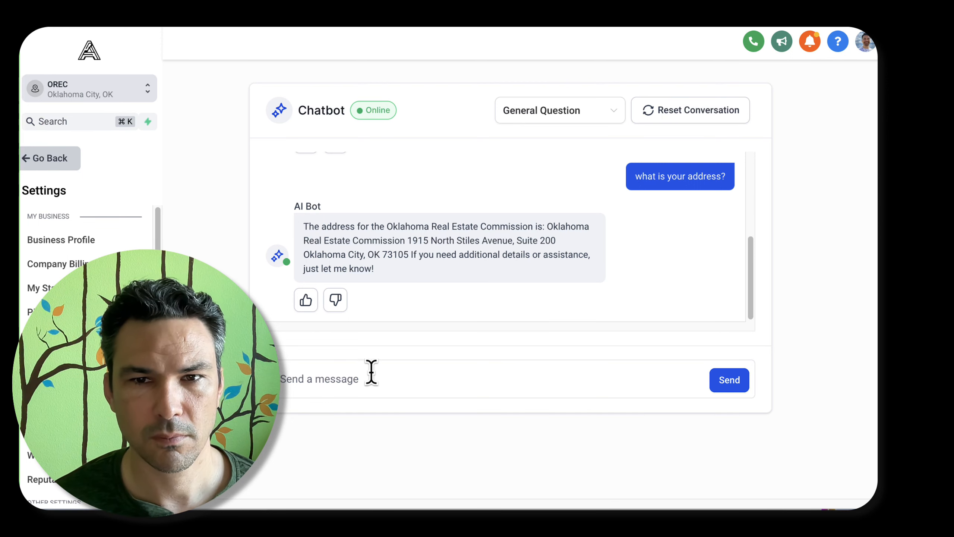
text(what is your email?)
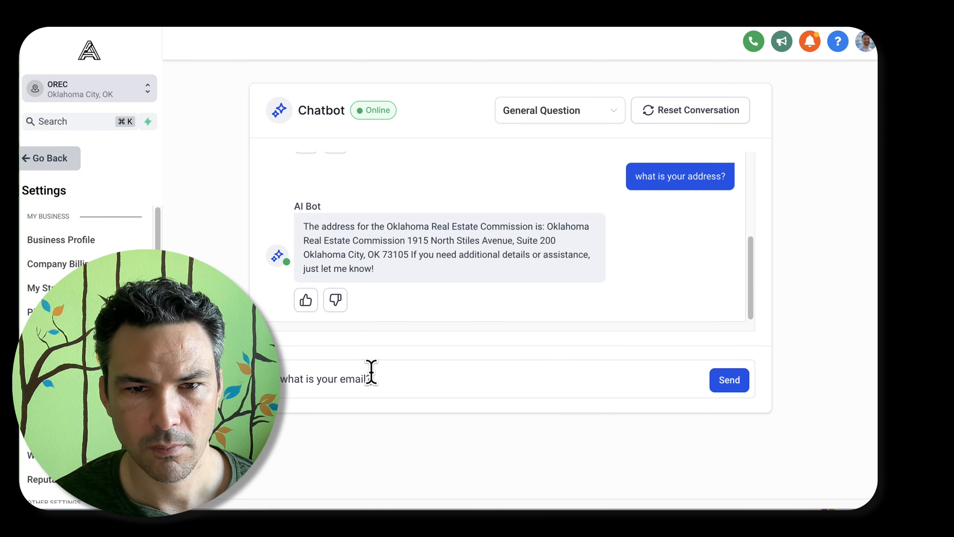
key(Return)
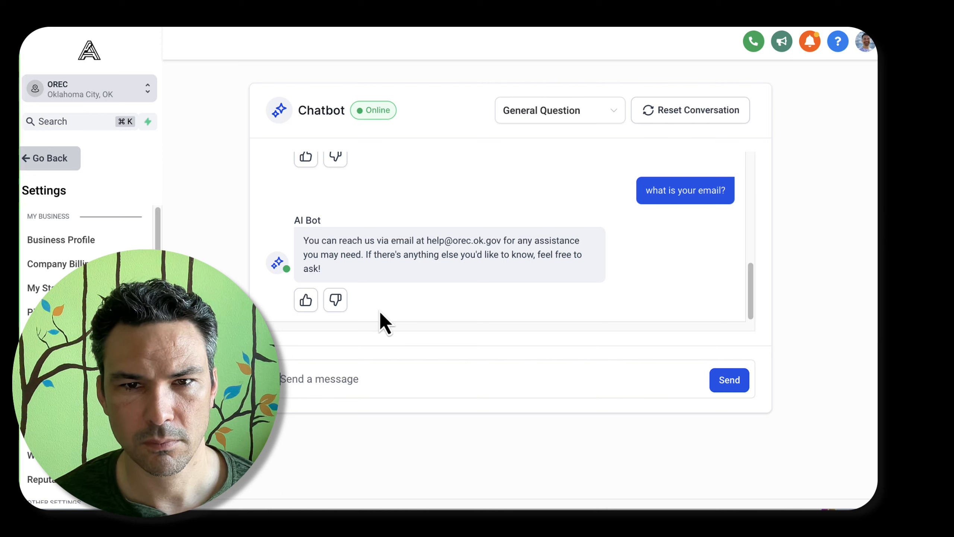
Ask the bot "what is the direct link to apply for a license?"
text(what is the dir)
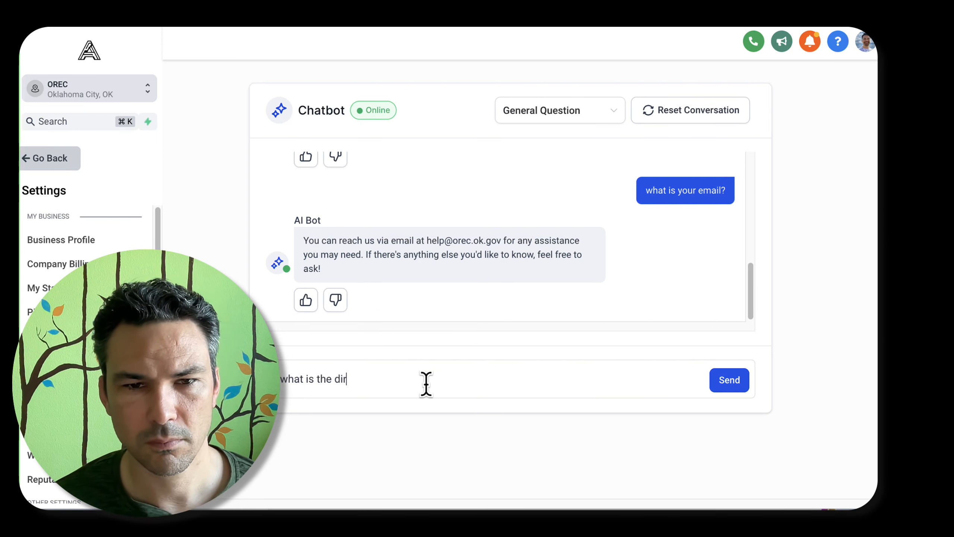
text(ect link to apply for a licen)
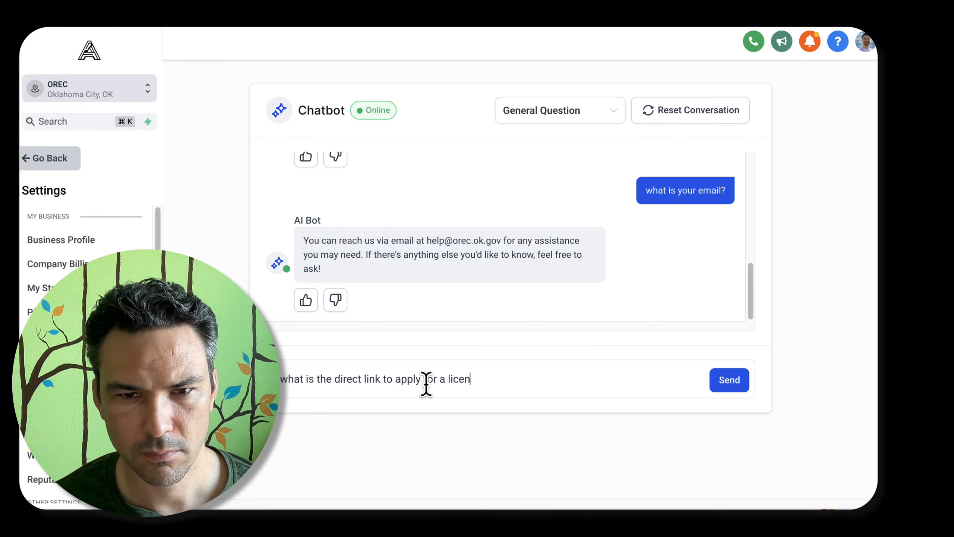
text(se?)
key(Return)
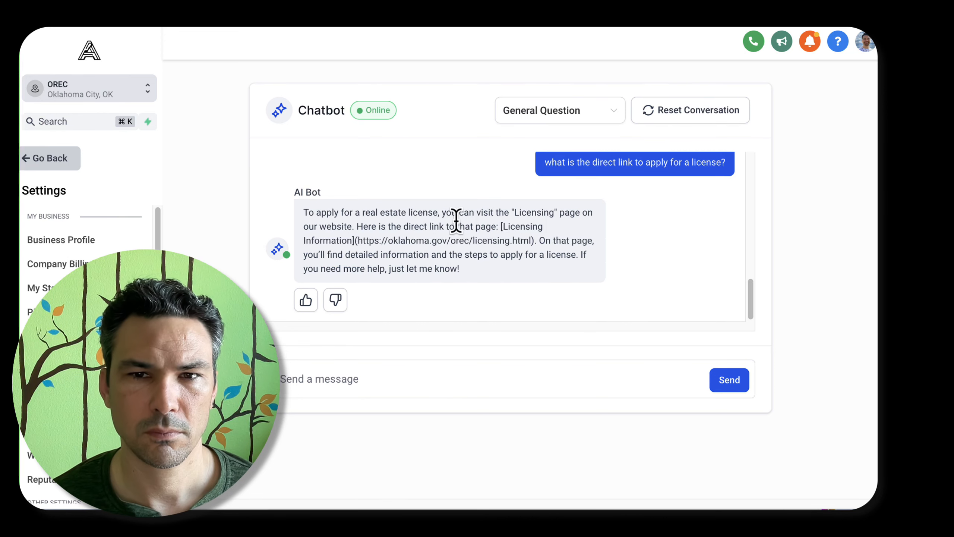
Check the licensing page link given in the bot's reply and give that reply positive feedback
drag(531, 241, 357, 240)
right_click(377, 240)
click(403, 271)
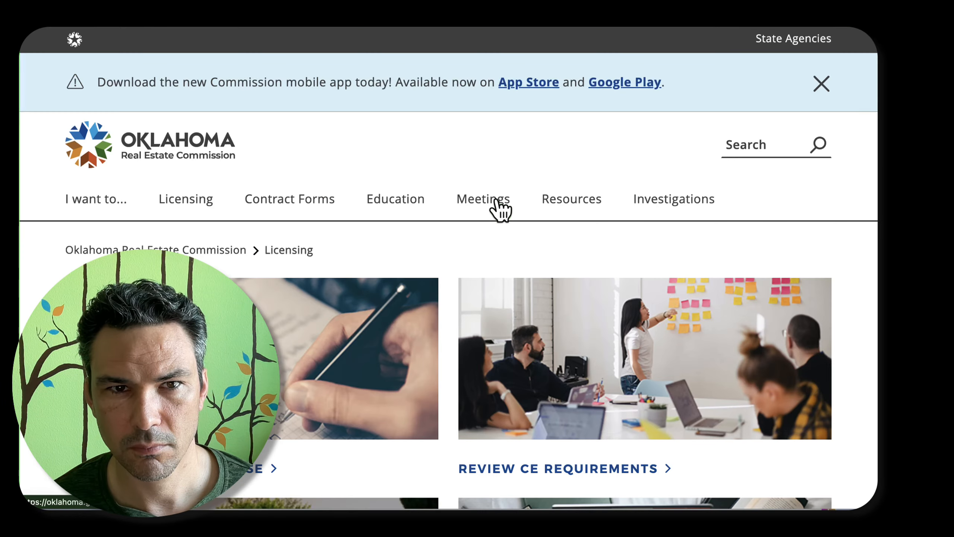
scroll(463, 294, down, 15)
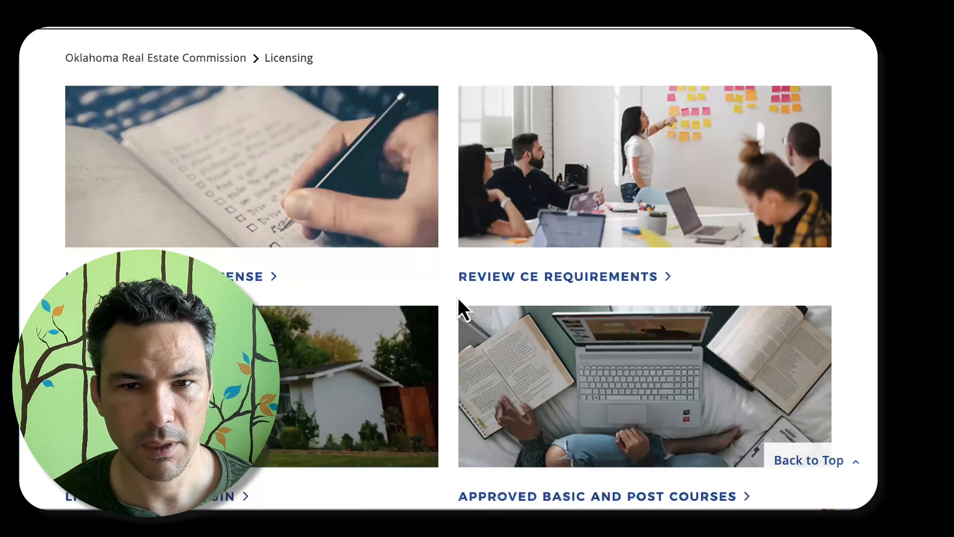
scroll(463, 305, up, 5)
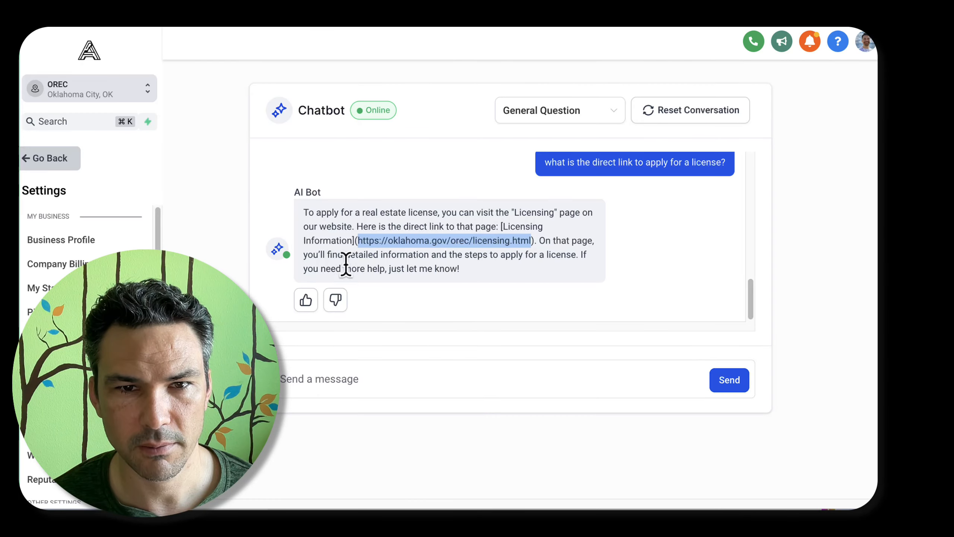
click(343, 264)
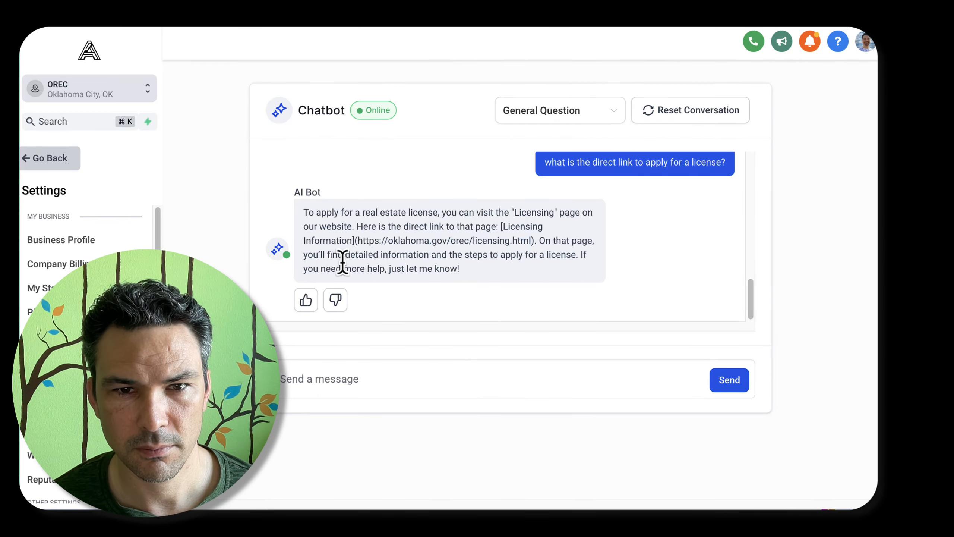
click(306, 300)
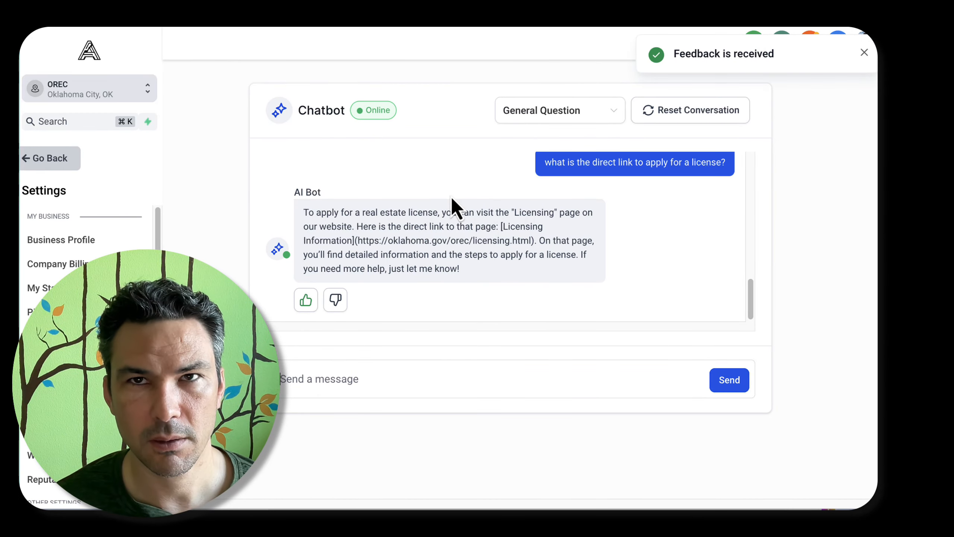
Ask the bot "what are the hours I can call your phone?"
text(what are )
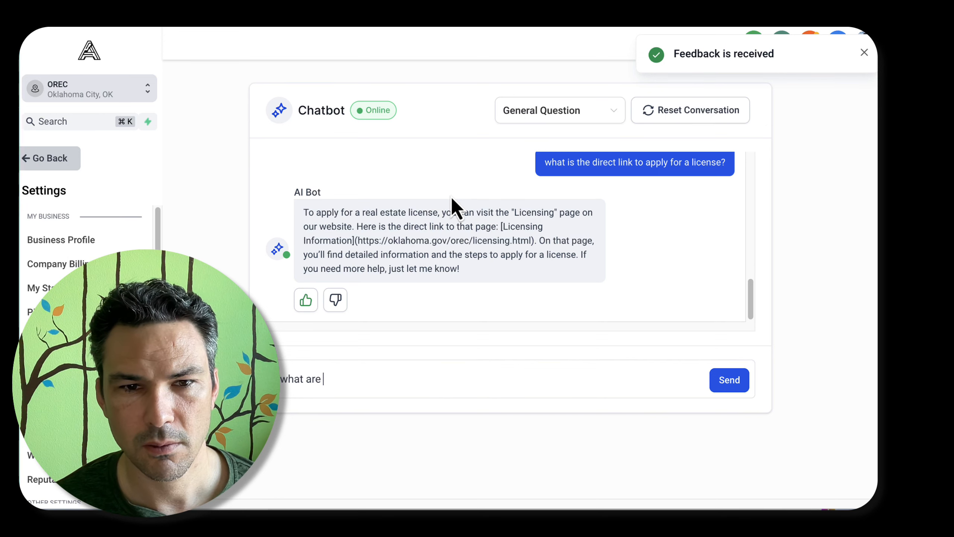
text(the hours I can call your phone?)
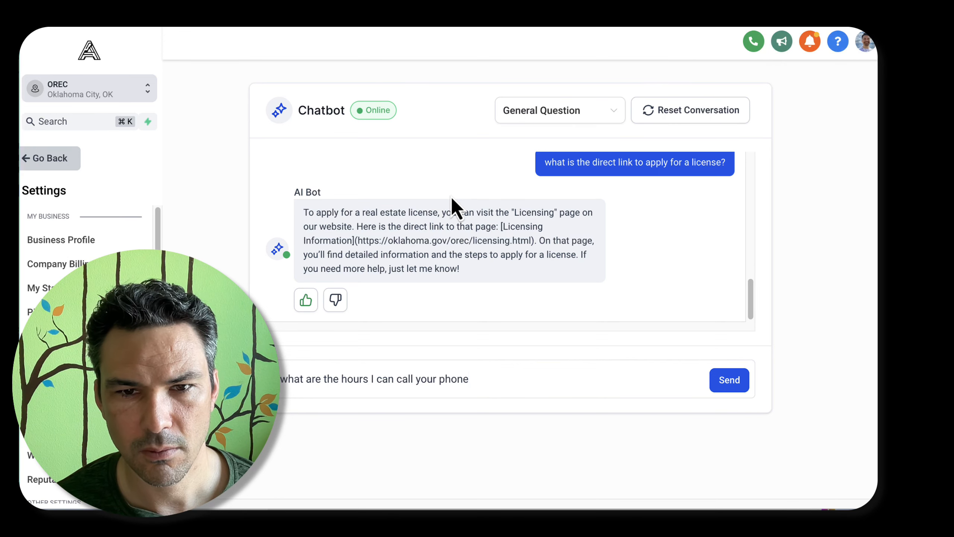
key(Return)
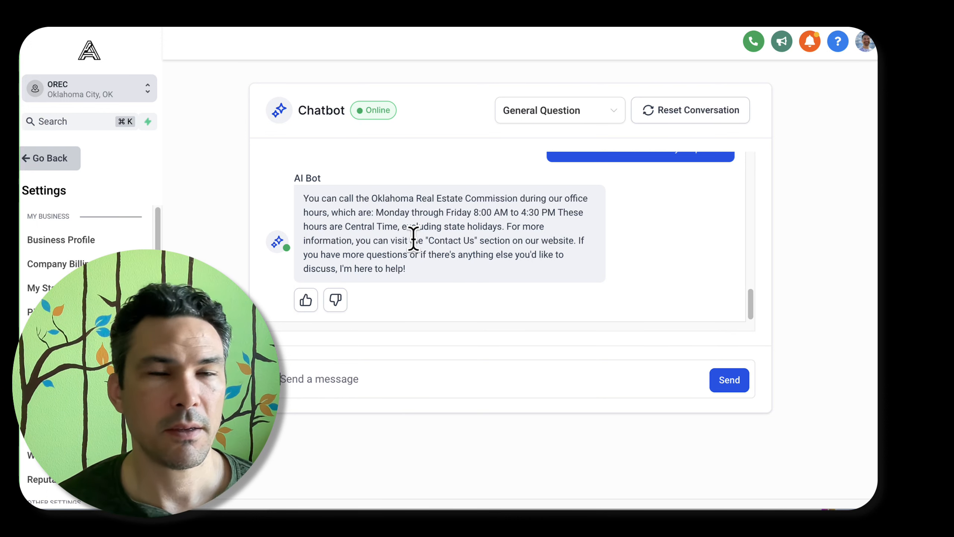
Reject the phone hours reply, remove its sentence about visiting the "Contact Us" section, and train the bot with the corrected answer
drag(390, 241, 554, 241)
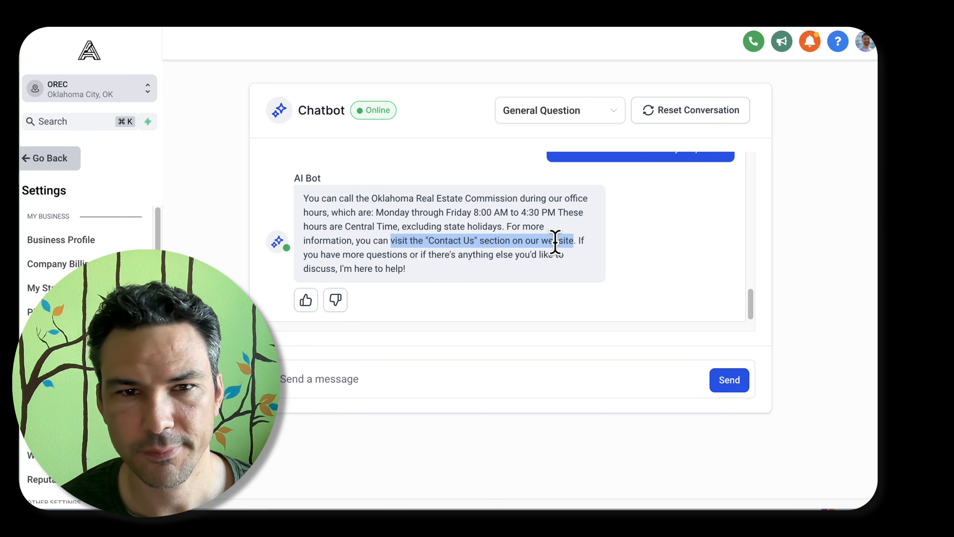
click(335, 300)
click(388, 288)
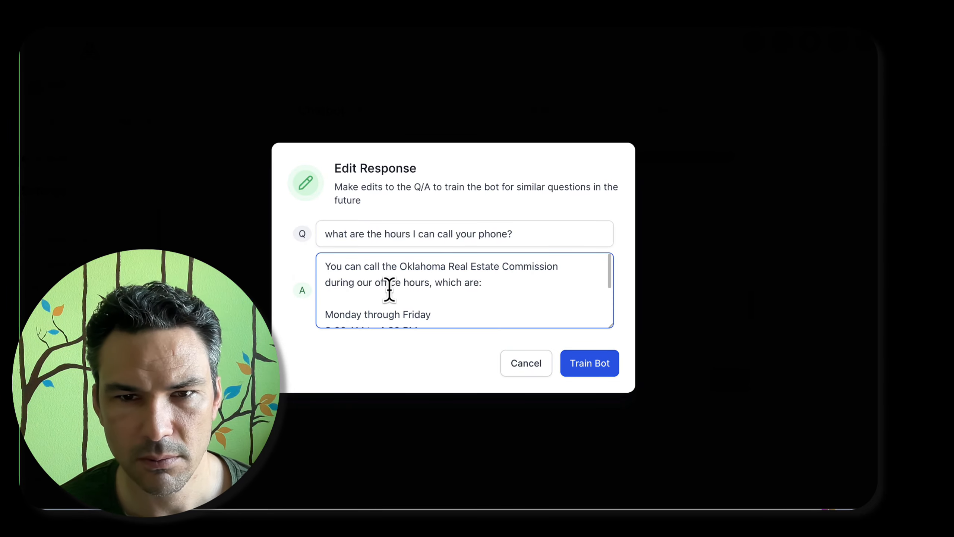
scroll(389, 289, down, 6)
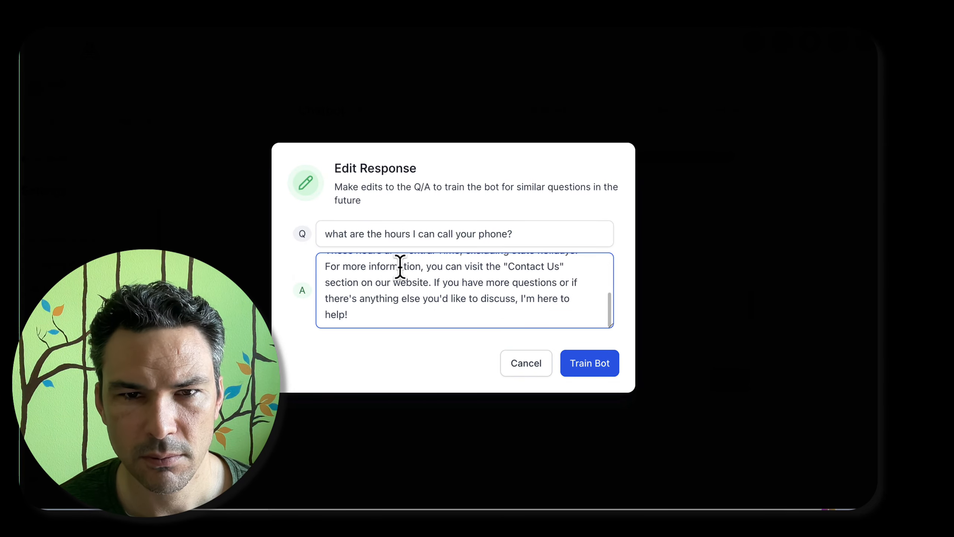
scroll(421, 285, up, 1)
drag(326, 291, 428, 308)
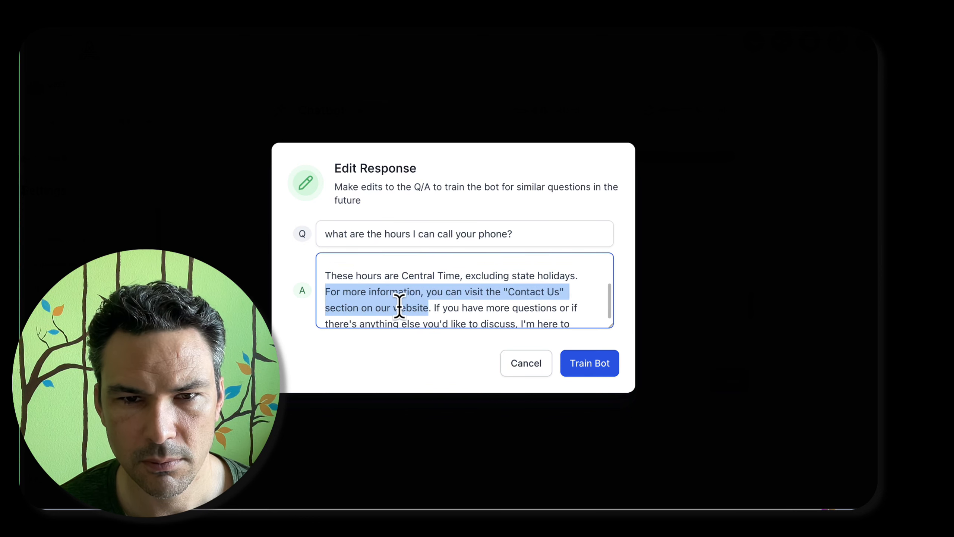
key(BackSpace)
key(Return)
key(Return)
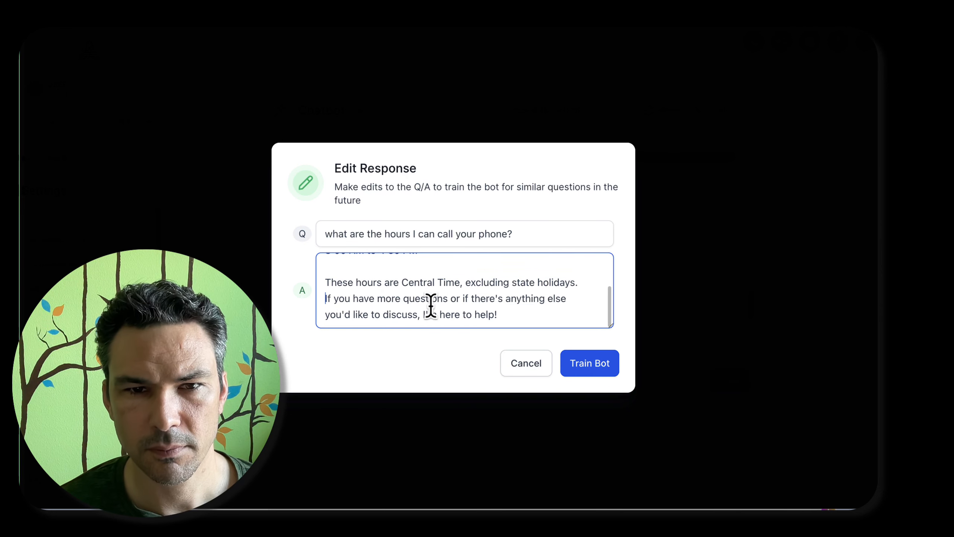
click(568, 370)
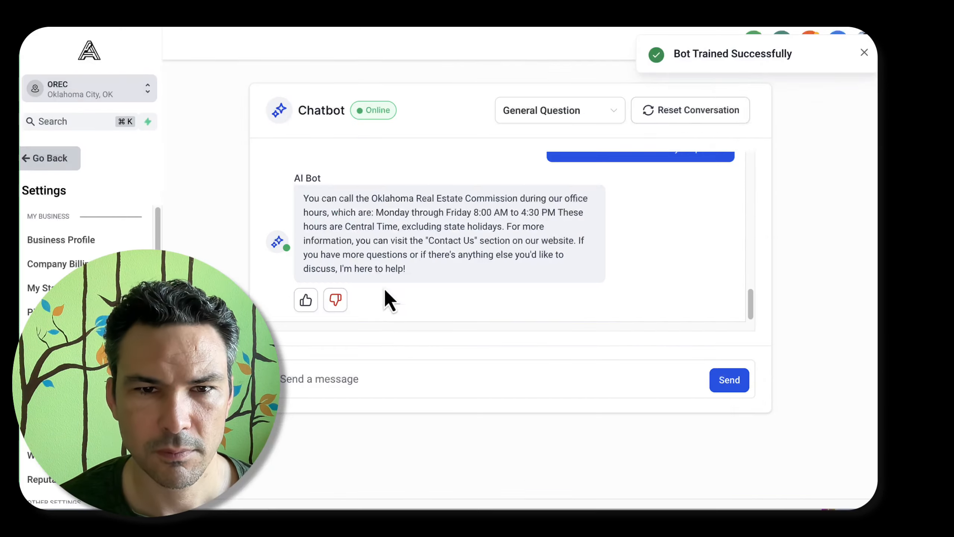
text(how can I get in touch?)
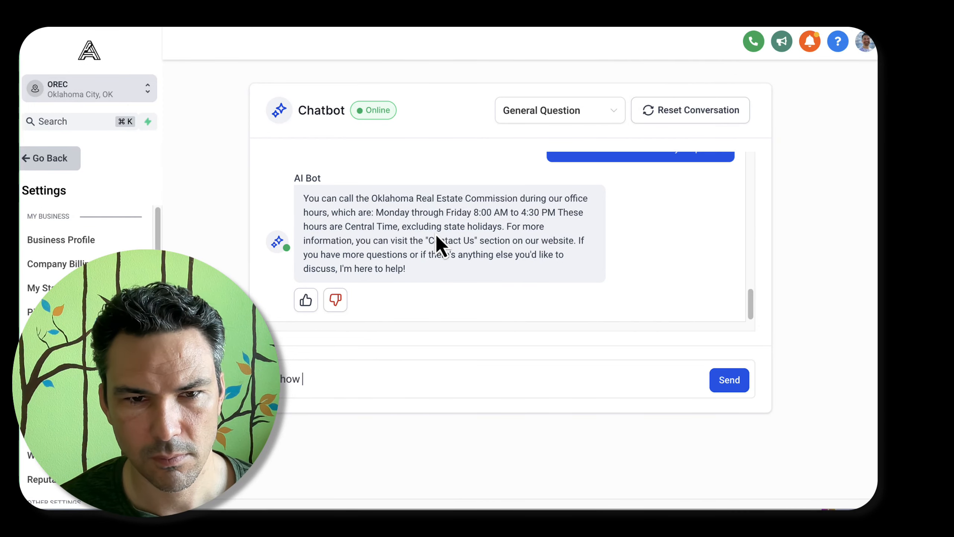
key(Return)
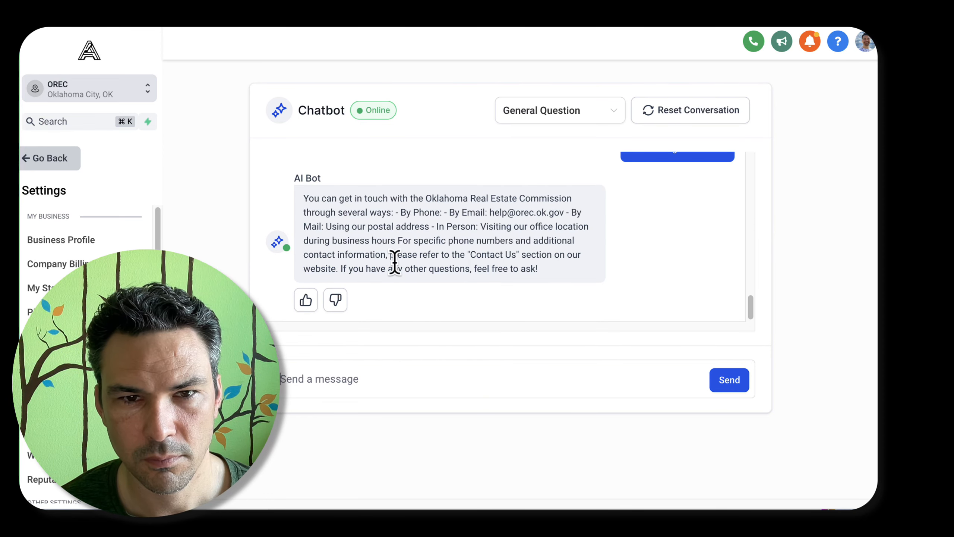
click(334, 301)
scroll(470, 270, down, 2)
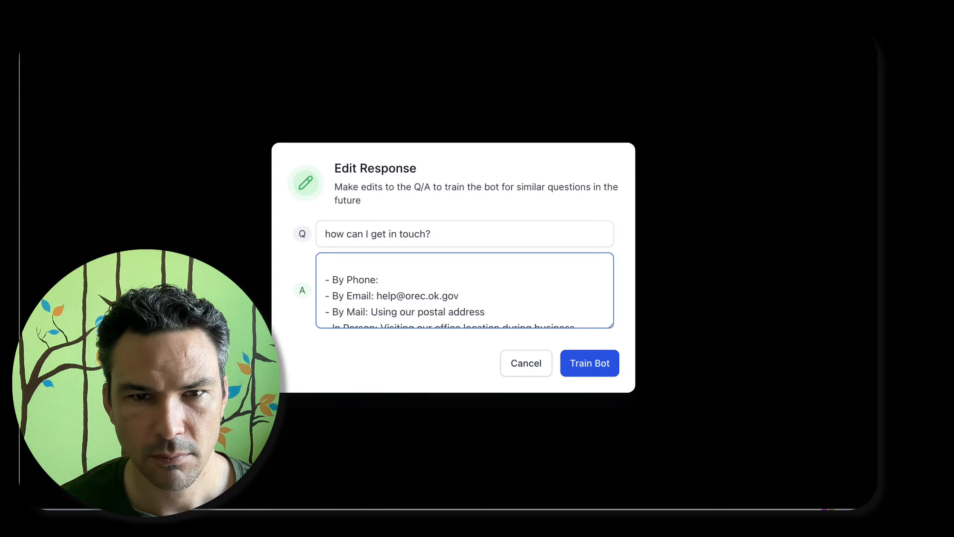
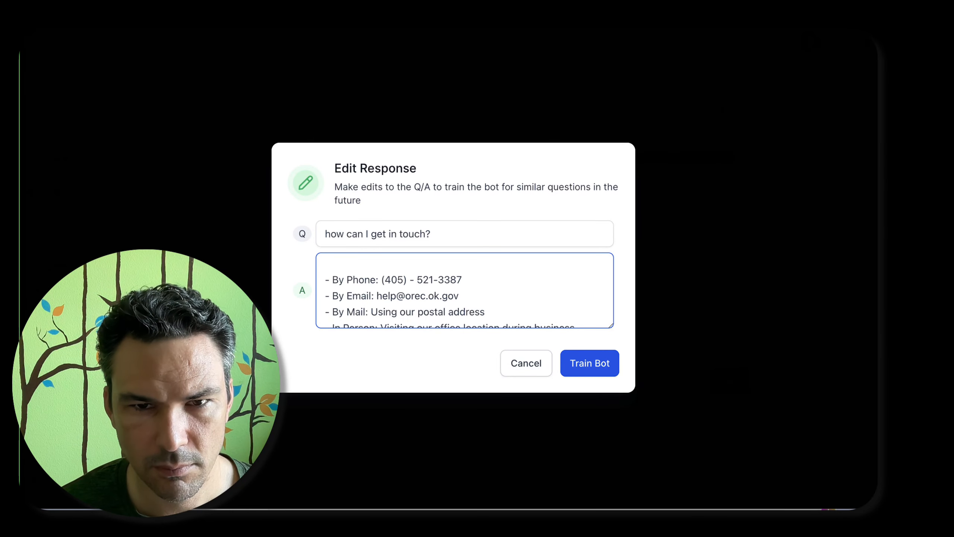
key(Left)
key(Left)
key(Left)
key(Left)
key(BackSpace)
text(+1-)
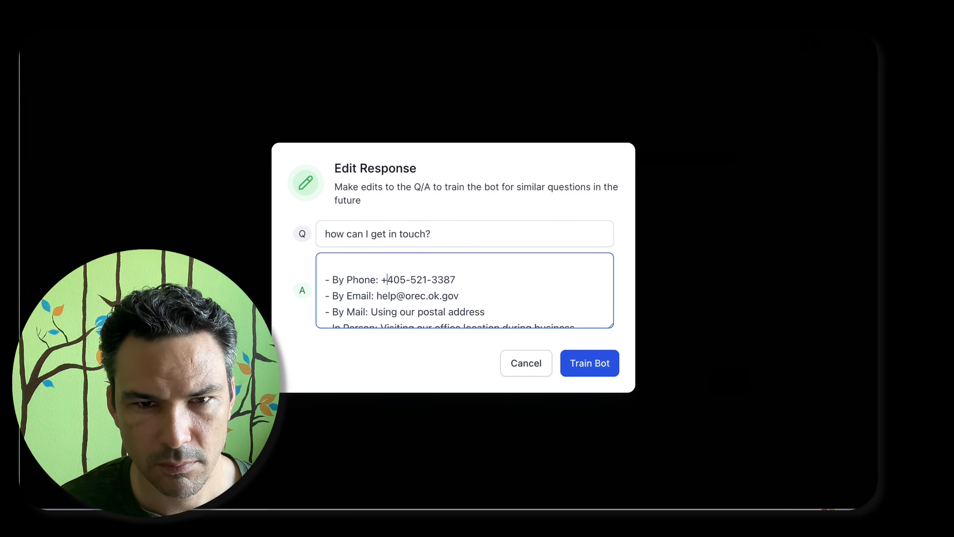
scroll(377, 307, down, 2)
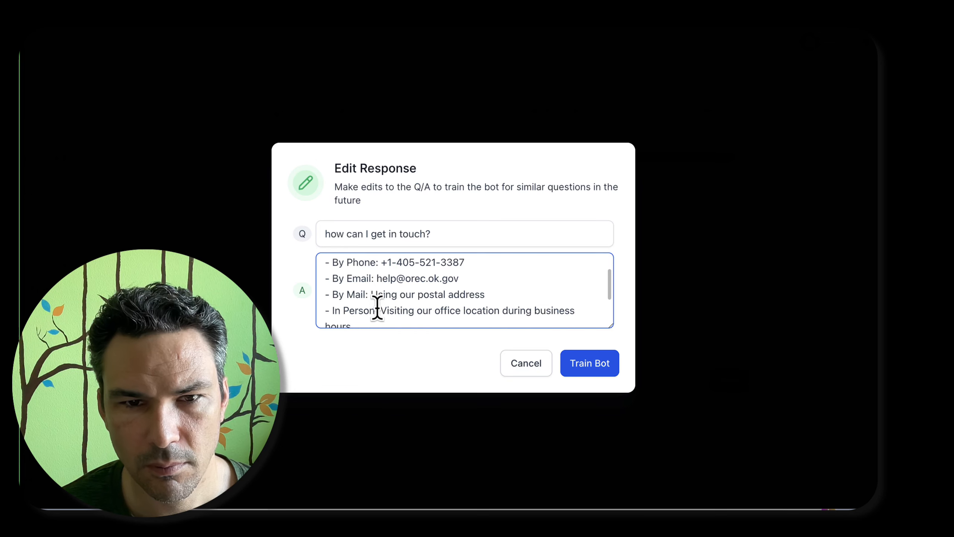
Replace "Using our postal address" on the answer's mail line with the Commission's copied postal address on one line
drag(373, 277, 453, 278)
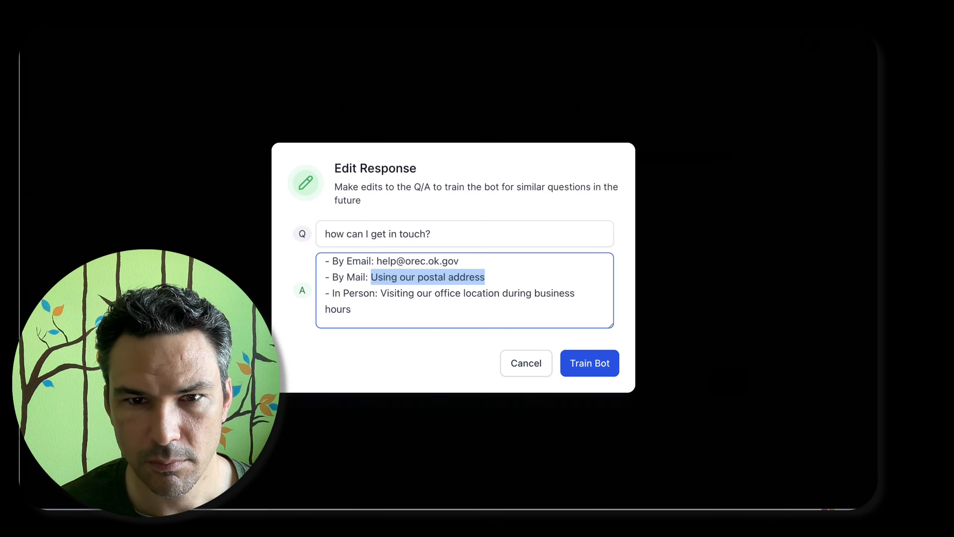
text(1915 N Stiles Ave #200, Oklahoma City, OK 73105)
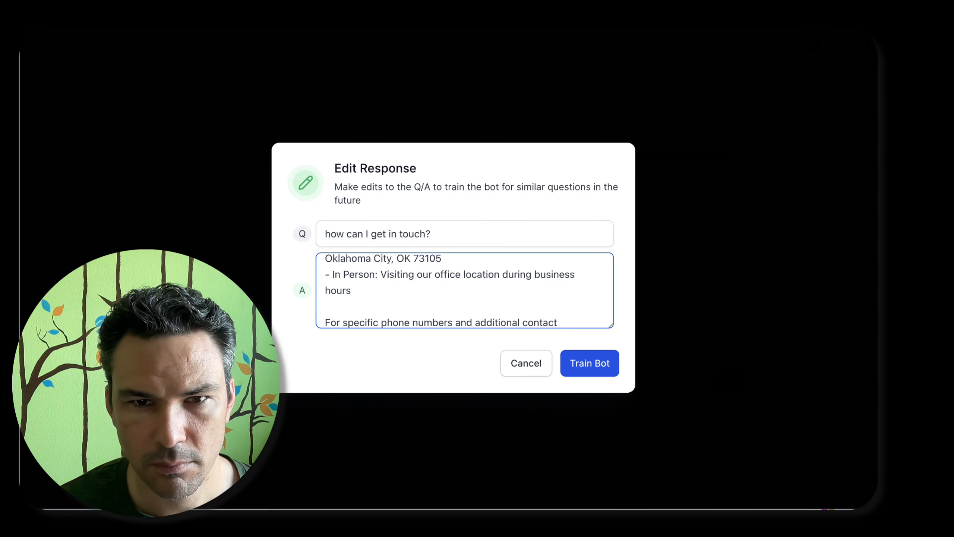
click(481, 258)
Replace the answer's closing paragraph with "Anything else I can answer for you at this time?" and train the bot
key(Down)
key(Down)
key(Down)
key(Down)
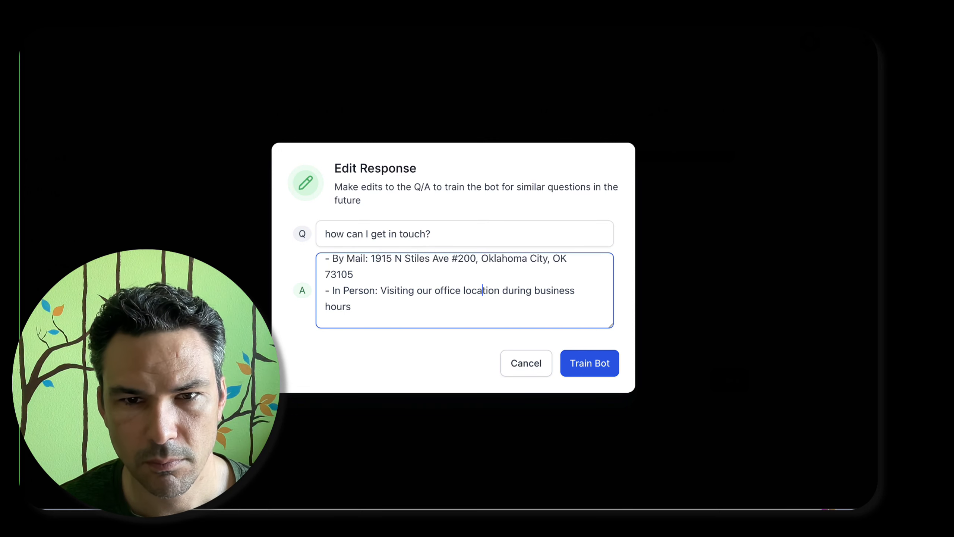
key(Down)
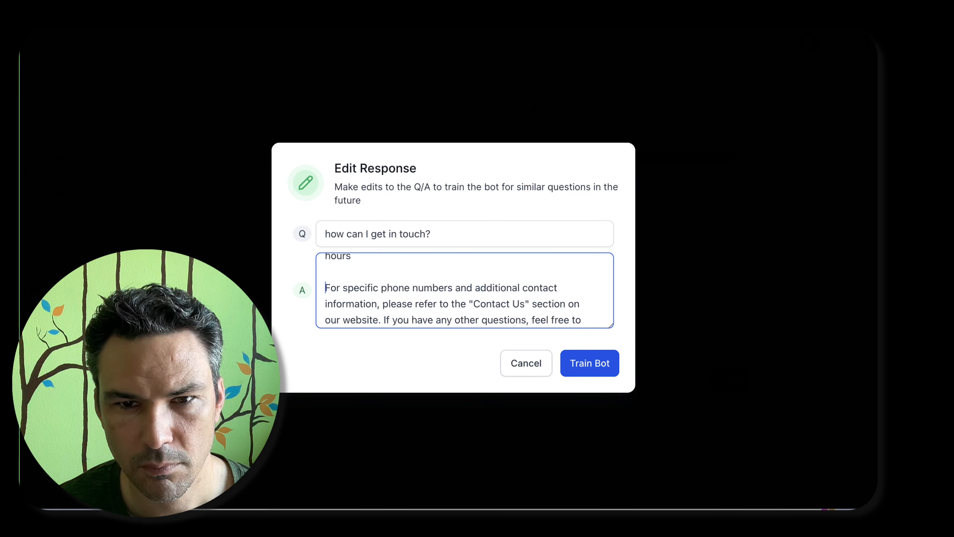
key(shift+Down)
key(shift+Down)
key(shift+alt+Right)
key(shift+alt+Right)
key(shift+Down)
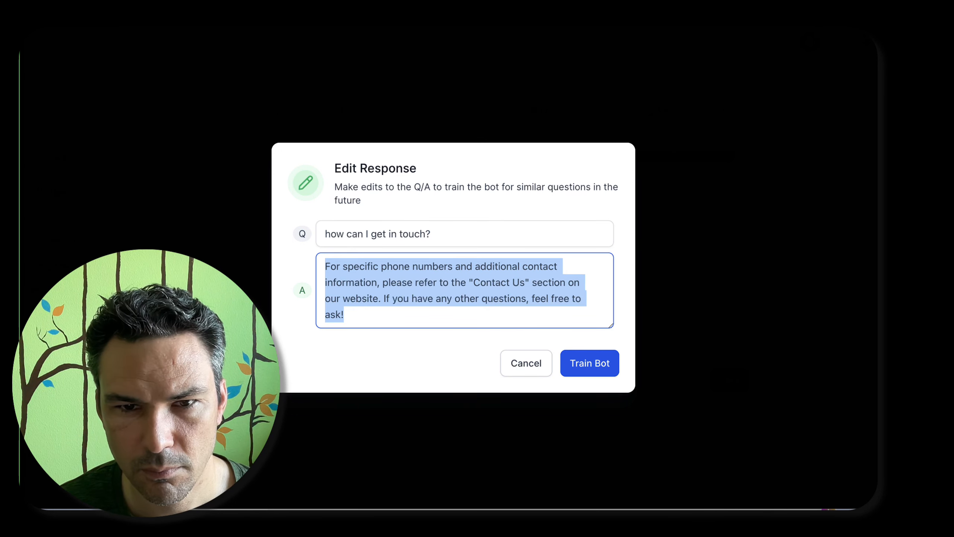
text(Anything else I can answer for youa t)
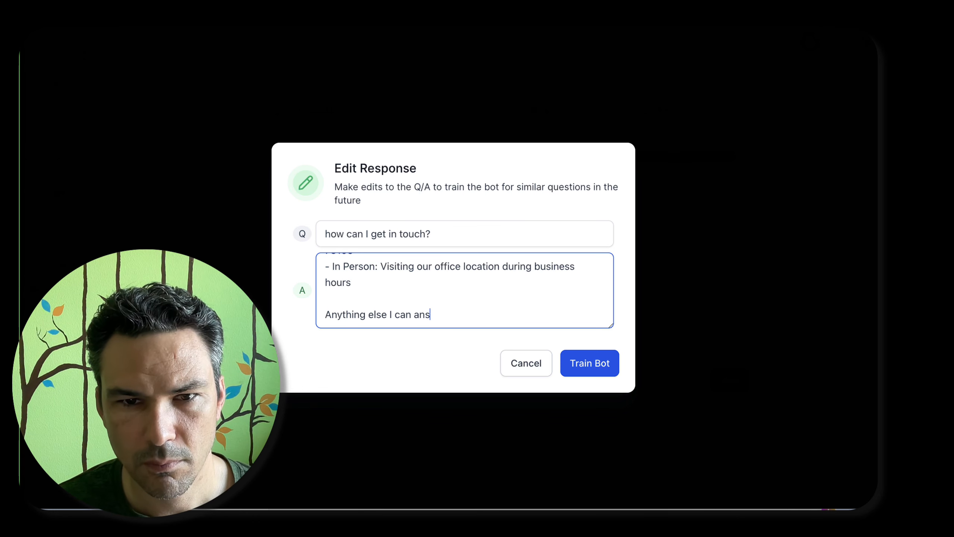
key(BackSpace)
key(BackSpace)
key(BackSpace)
key(BackSpace)
text(at this time?)
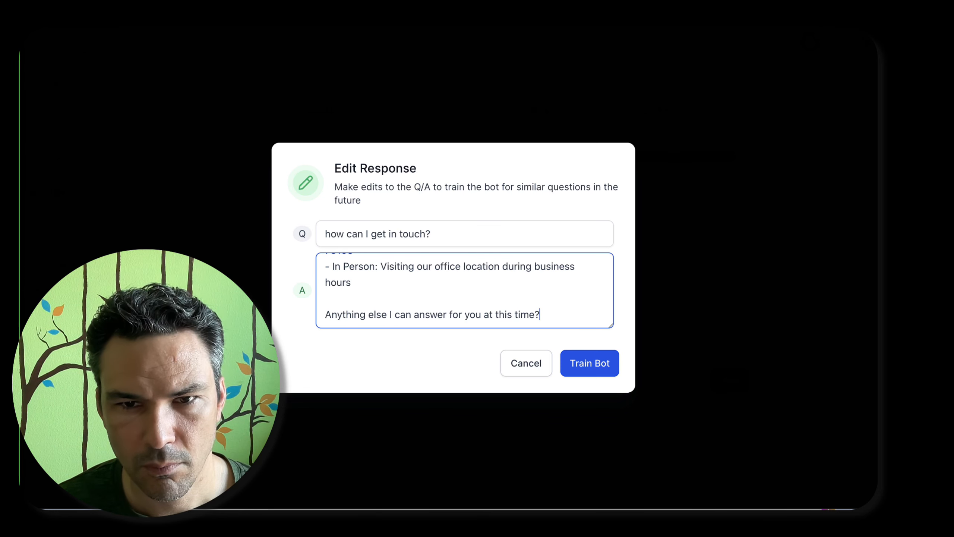
click(611, 358)
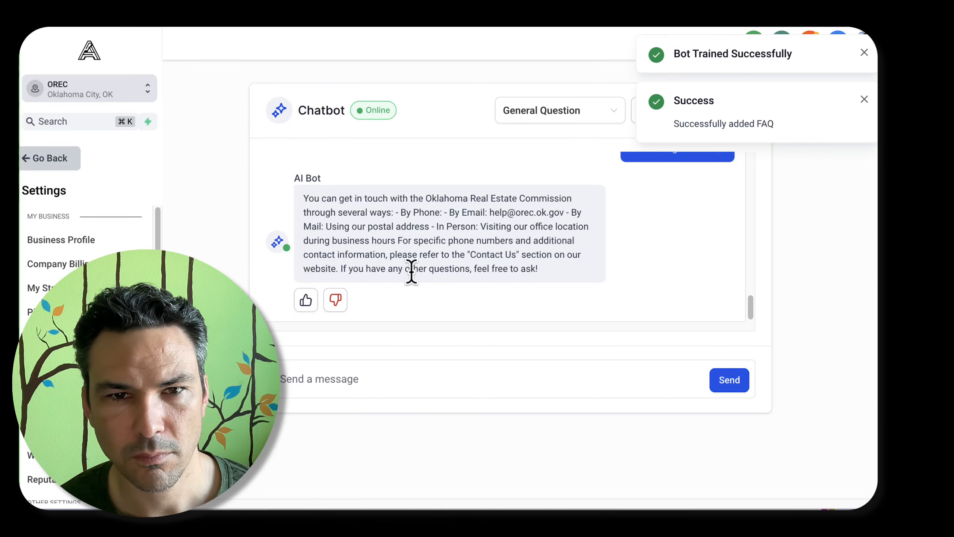
Ask the bot "how can I get in touch?" again and review its reply
click(383, 377)
text(how can I get in touch?)
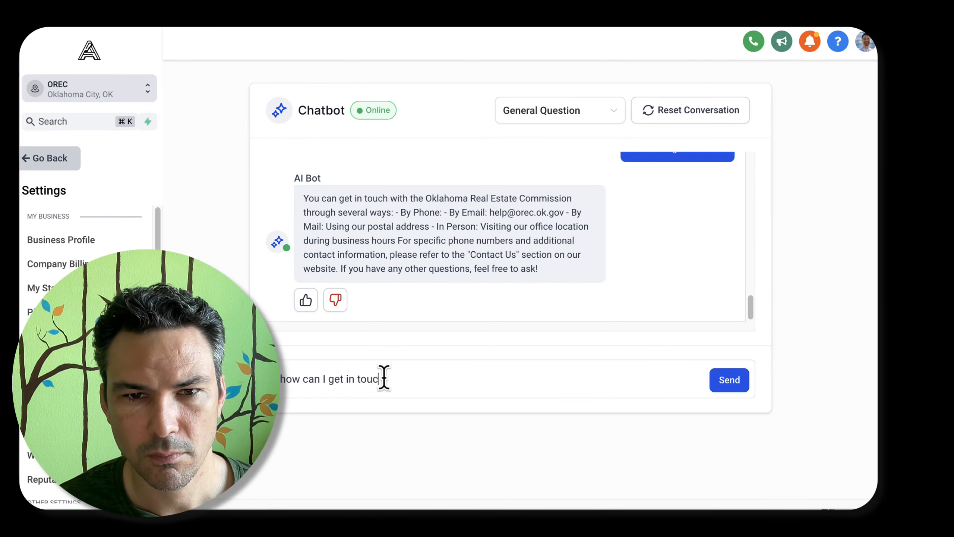
key(Return)
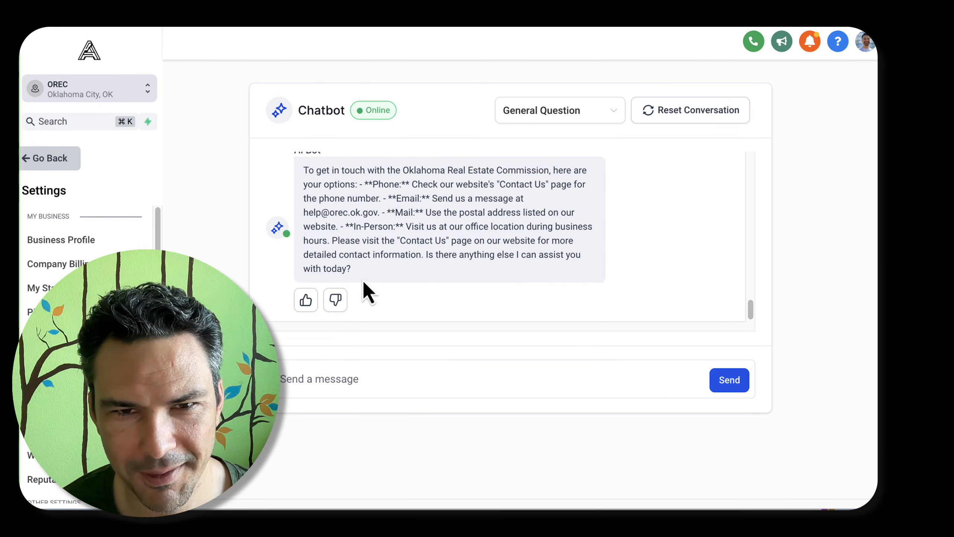
scroll(362, 292, up, 5)
scroll(377, 308, down, 5)
Reject the new contact reply and remove the asterisks around "Phone:" in its answer
click(342, 304)
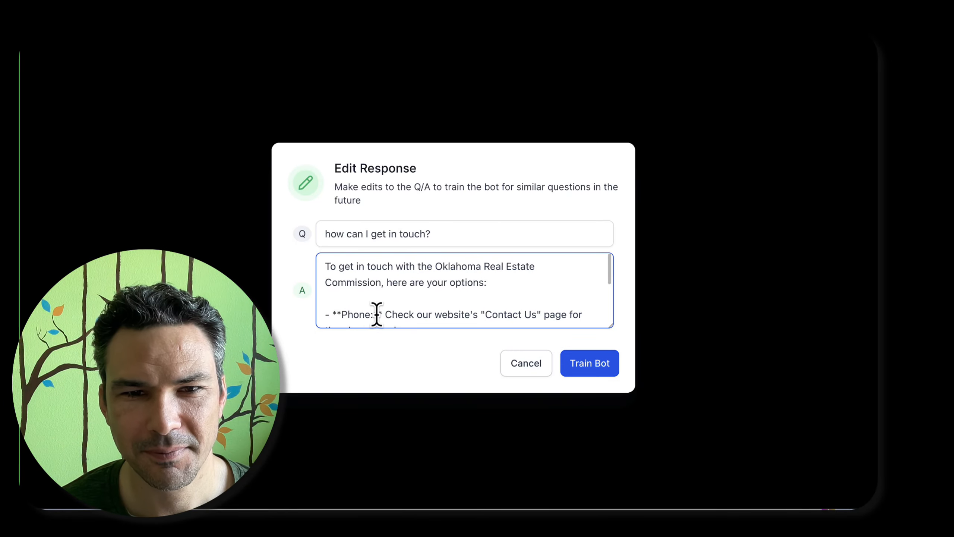
click(340, 308)
key(BackSpace)
key(BackSpace)
key(BackSpace)
key(BackSpace)
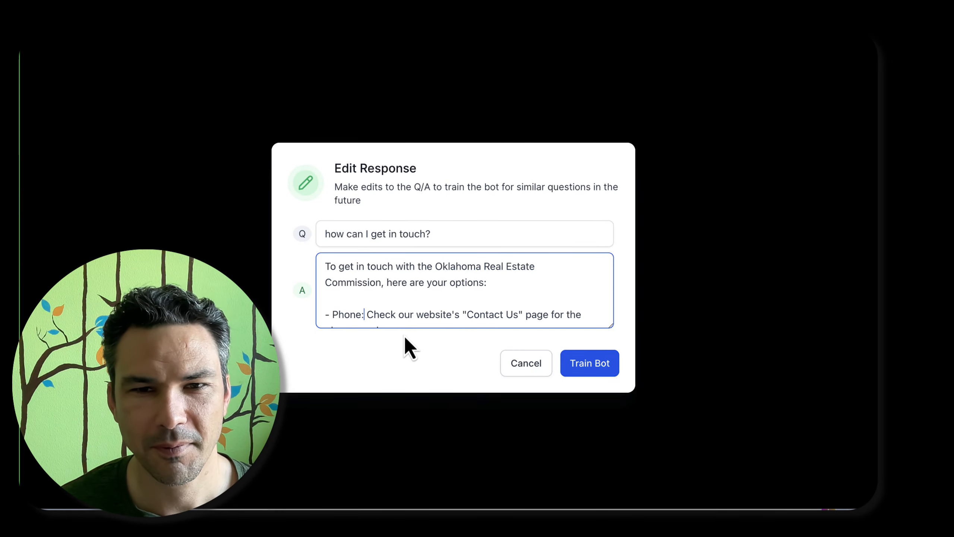
scroll(347, 287, down, 1)
drag(367, 288, 408, 308)
key(super+Tab)
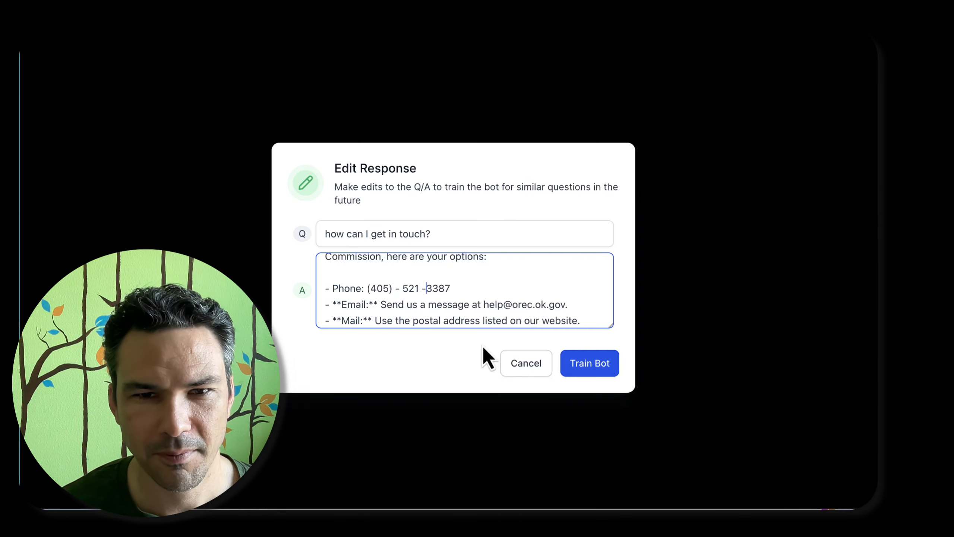
key(BackSpace)
key(BackSpace)
text(-)
key(Left)
key(Left)
key(Left)
key(Left)
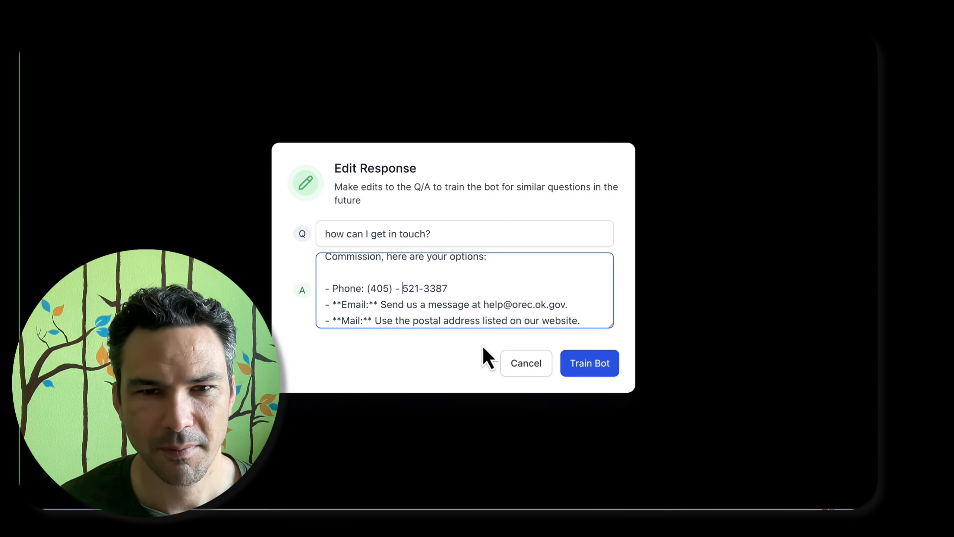
key(BackSpace)
key(BackSpace)
key(BackSpace)
key(BackSpace)
text(-)
key(Left)
key(Left)
key(Left)
key(Left)
key(BackSpace)
text(+1-)
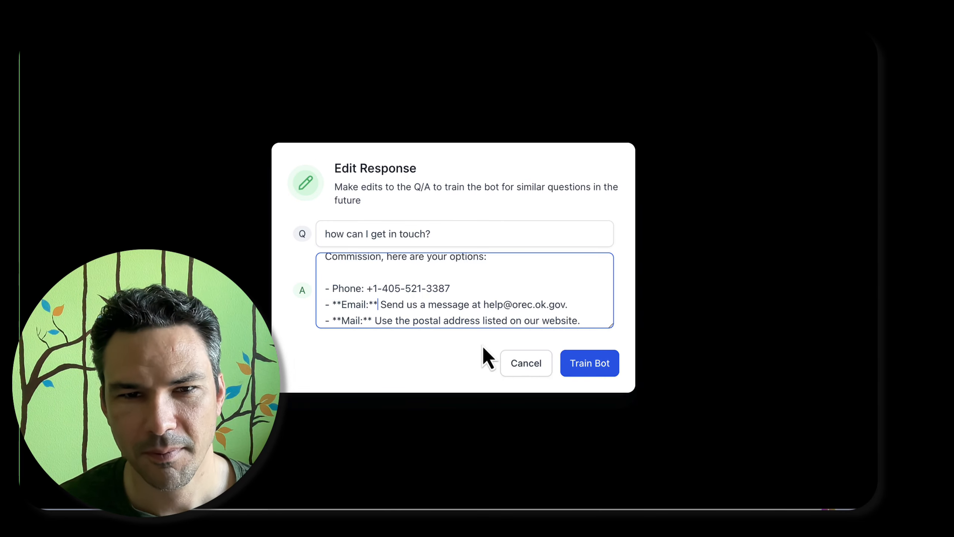
Remove the asterisks around "Email:" and the period at the end of the email line
key(Down)
key(BackSpace)
key(BackSpace)
key(Left)
key(Left)
key(Left)
key(Left)
key(Left)
key(Left)
key(BackSpace)
key(BackSpace)
key(super+Right)
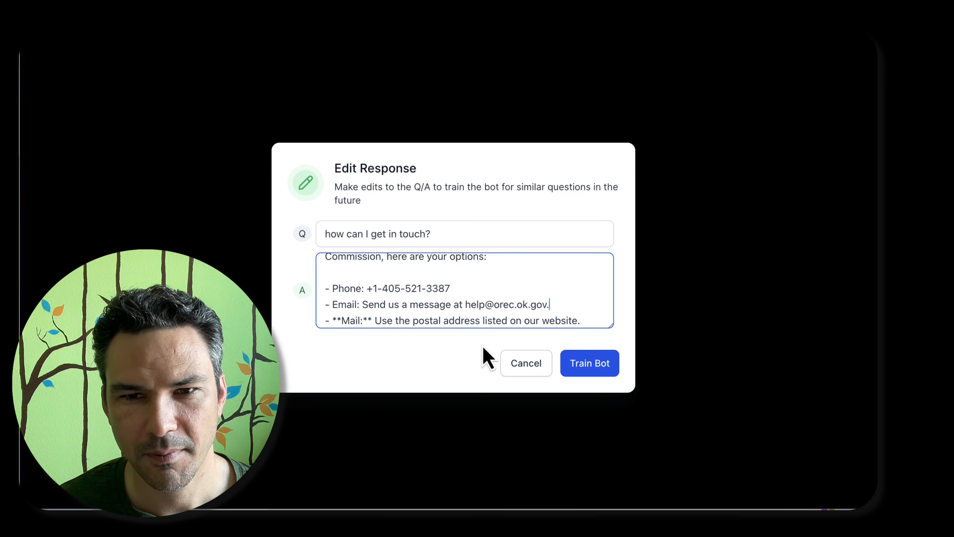
key(BackSpace)
Remove the asterisks around "Mail:" in the answer
key(alt+Right)
key(alt+Left)
key(BackSpace)
key(BackSpace)
key(Right)
key(Right)
key(Right)
key(Right)
key(Right)
key(Delete)
key(Delete)
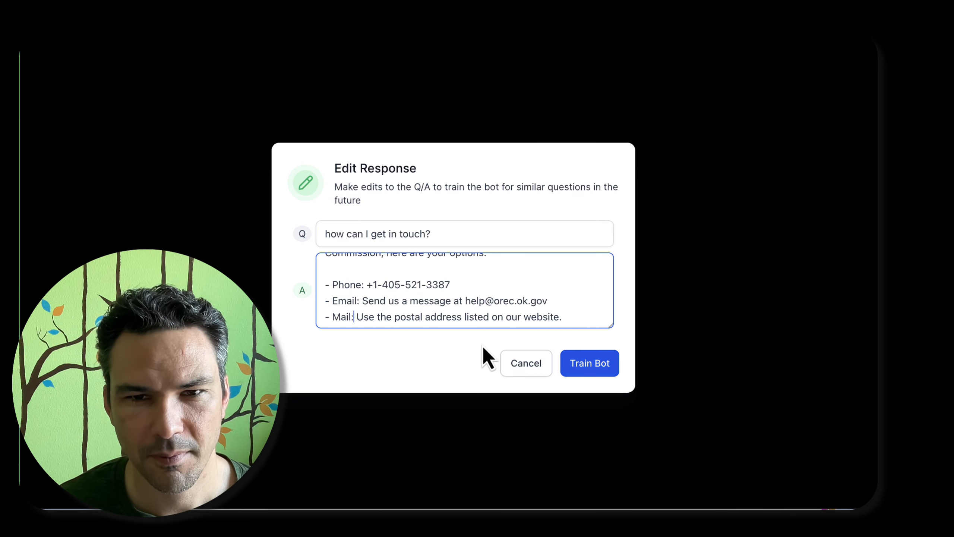
Replace the mail line's text with the Commission's postal address from the clipboard history, joined onto one line
key(Right)
key(shift+super+Right)
key(alt+BackSpace)
key(alt+BackSpace)
key(alt+BackSpace)
key(BackSpace)
key(super+shift+v)
key(Down)
key(Down)
key(Return)
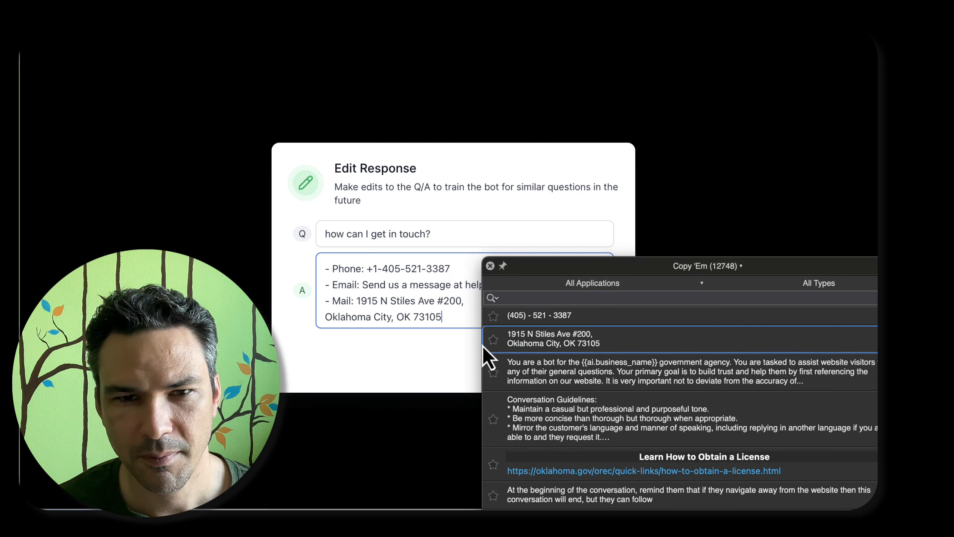
key(super+Left)
key(BackSpace)
Remove the asterisks around "In-Person:" in the answer
key(Down)
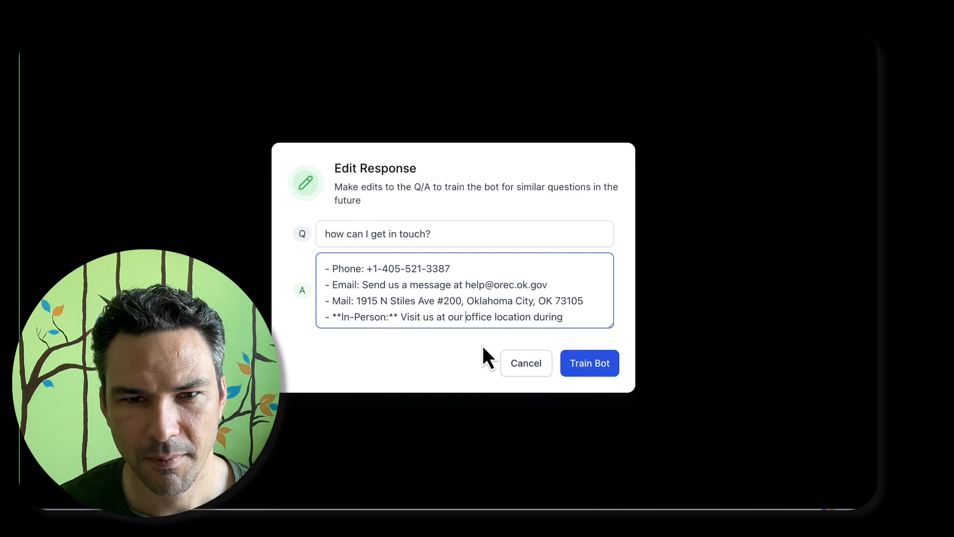
key(Left)
key(BackSpace)
key(BackSpace)
key(super+Left)
key(Right)
key(Right)
key(Right)
key(Right)
key(BackSpace)
key(BackSpace)
Replace the closing "Contact Us" paragraph with "Any other questions at this time?"
key(Down)
key(Down)
key(Down)
key(Down)
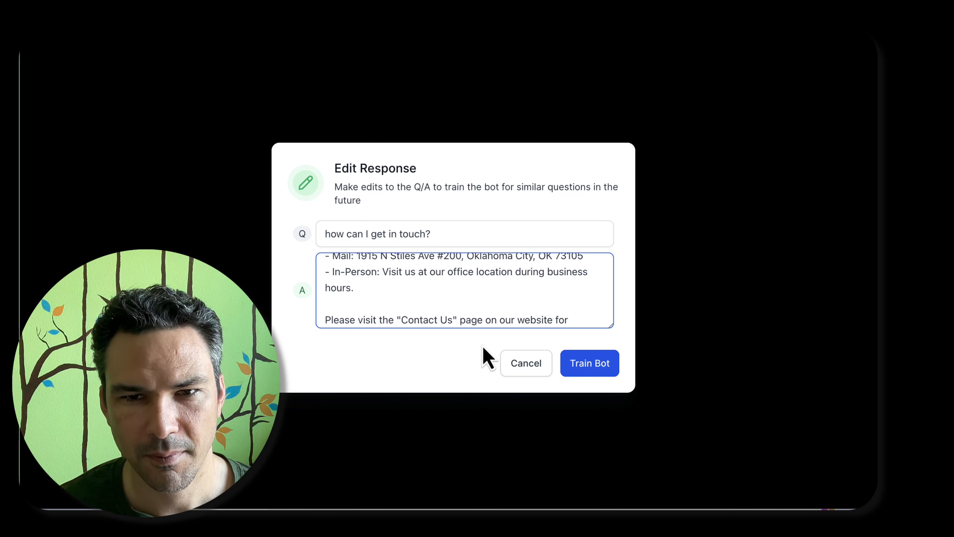
key(alt+Right)
key(alt+Right)
key(alt+Right)
key(alt+Right)
key(Right)
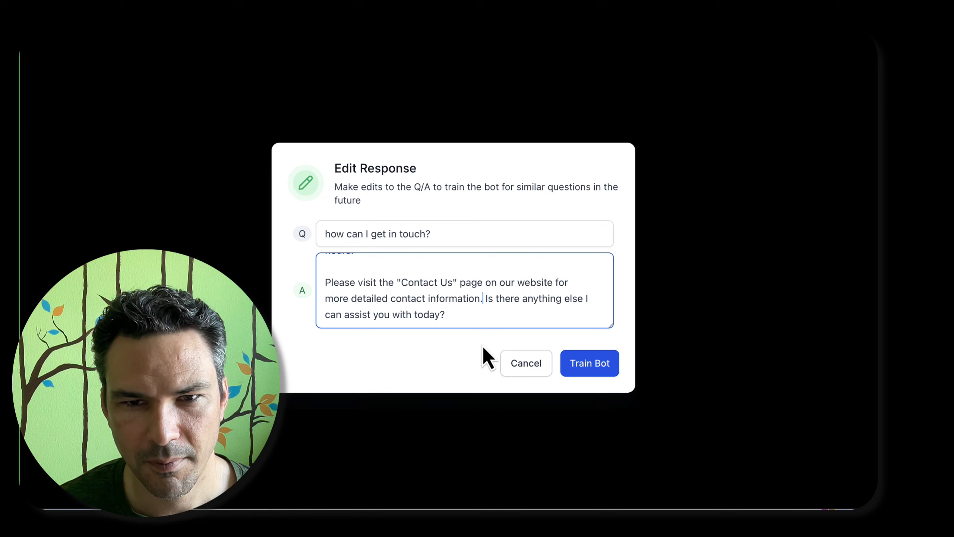
key(shift+Down)
key(shift+super+Left)
key(shift+Up)
text(Any)
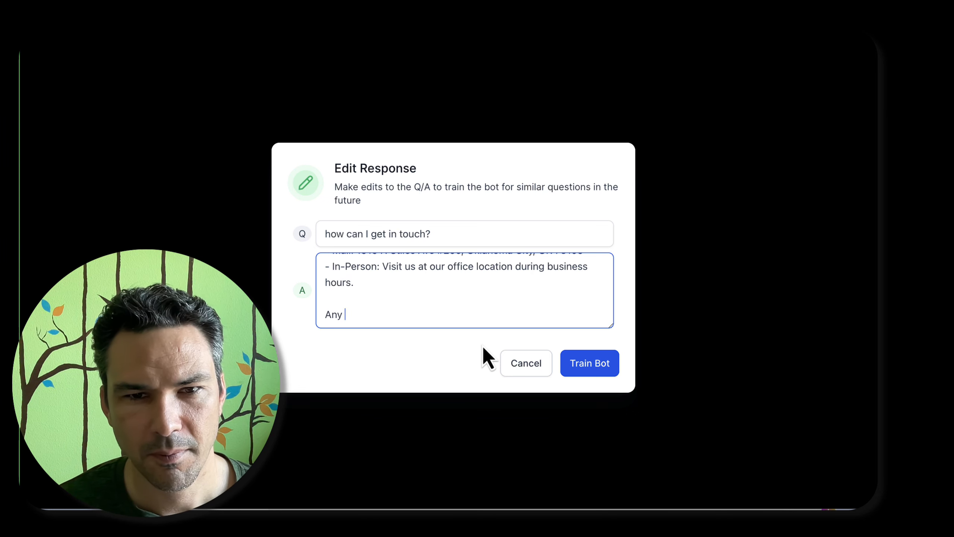
text( other questions at this time?)
Extend the In-Person line with ", which are Monday - Friday 8:00 AM - 4:30 PM Central Time" from the Commission website's hours
key(super+a)
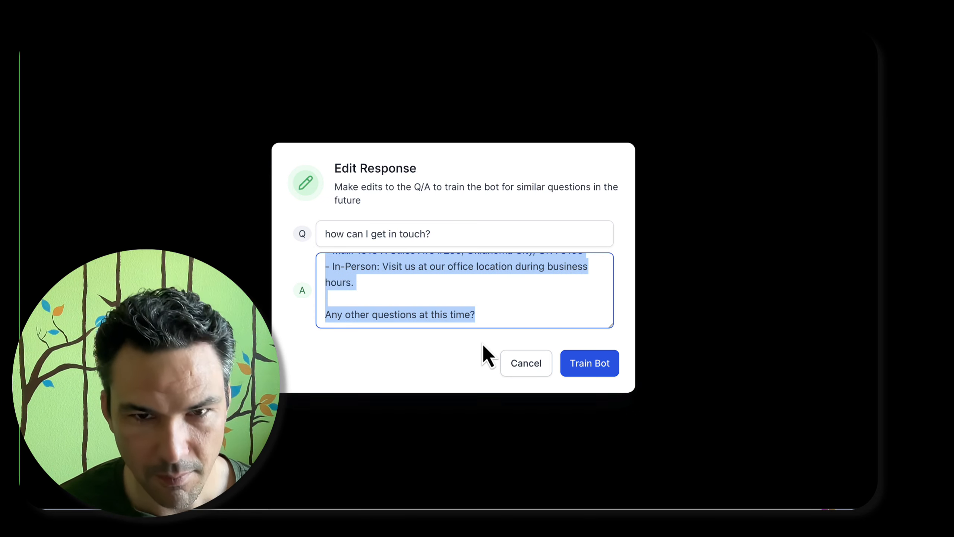
scroll(483, 315, up, 5)
click(493, 284)
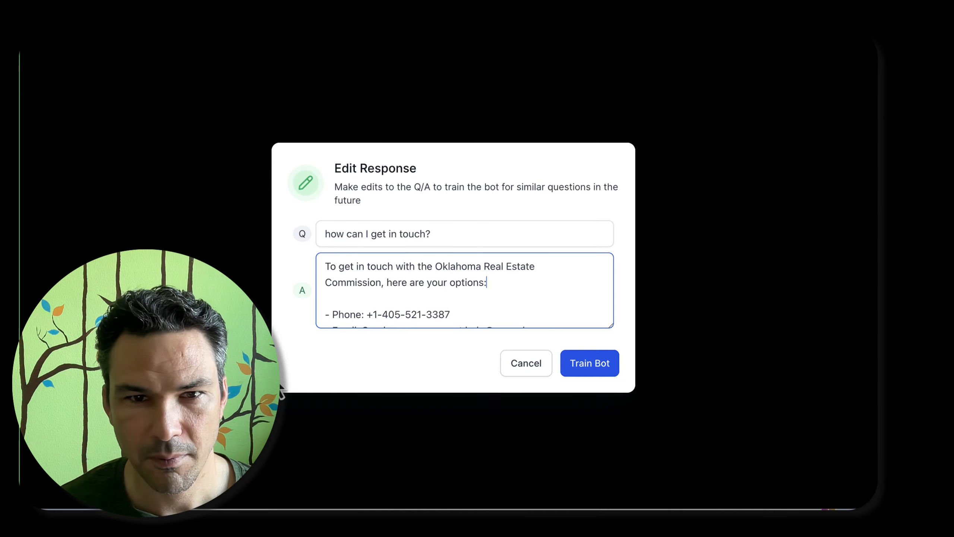
scroll(508, 280, down, 5)
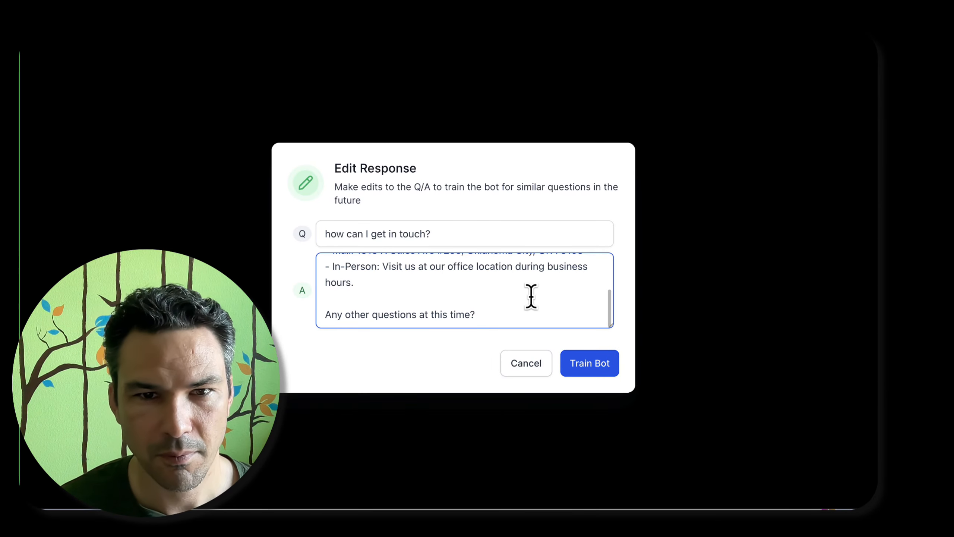
text(which ar)
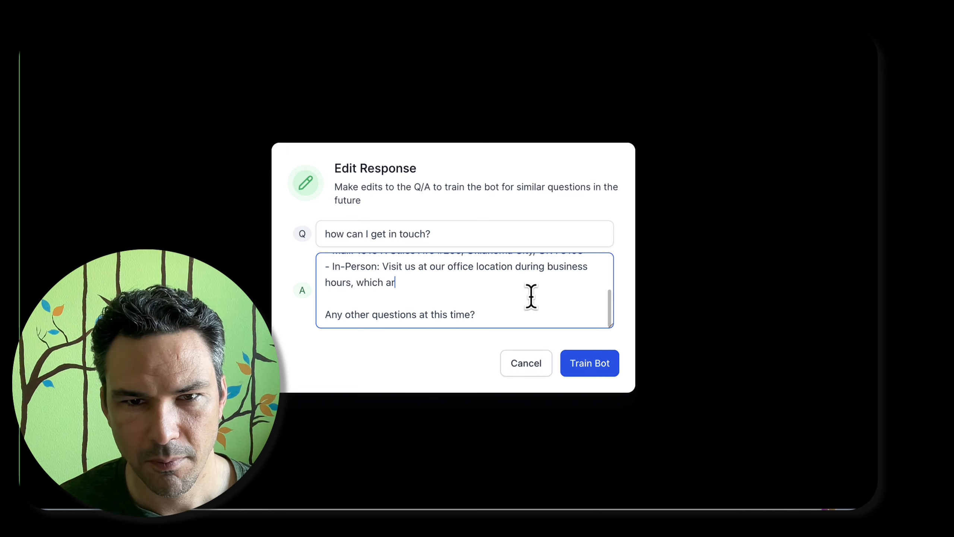
text(e Monday - Friday 8:00 AM - 4:30 PM C)
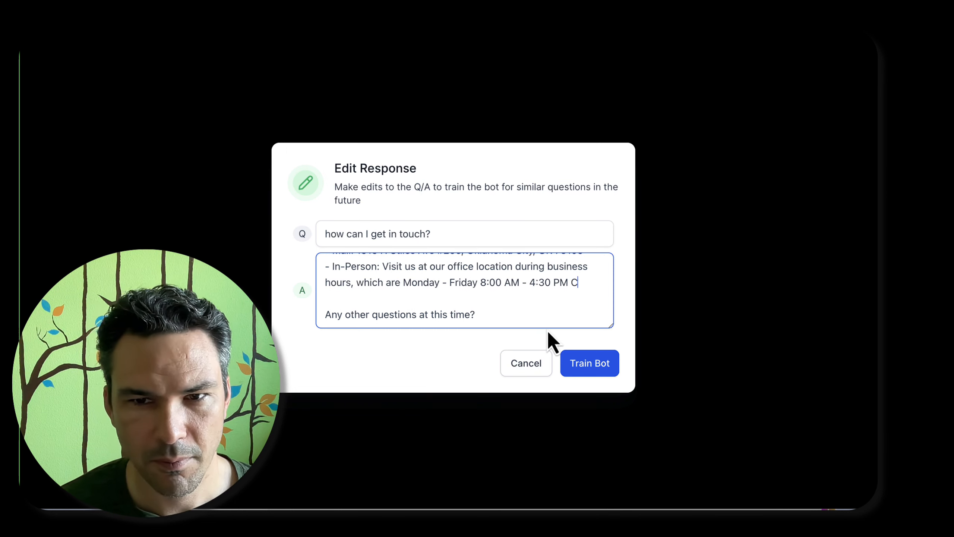
text(entral Time)
Copy the complete corrected answer and train the bot with it
key(ctrl+a)
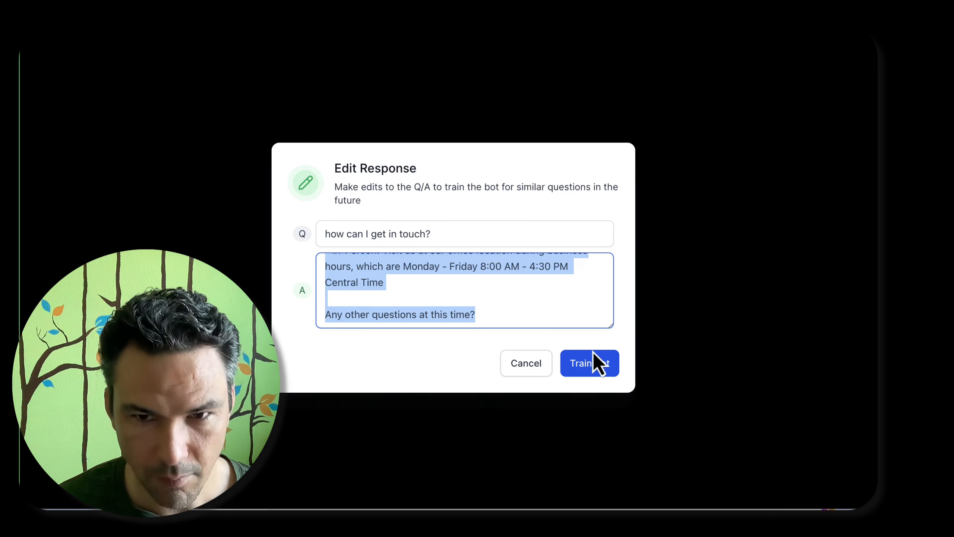
click(598, 364)
Test the training by asking the bot "how can I get in touch?"
click(473, 383)
text(how ca)
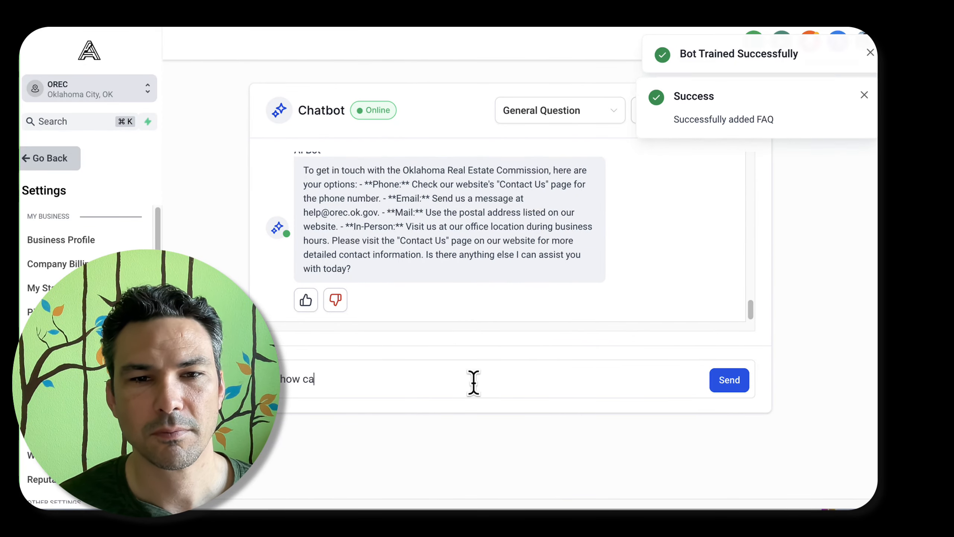
text(n I get in touch?)
key(Return)
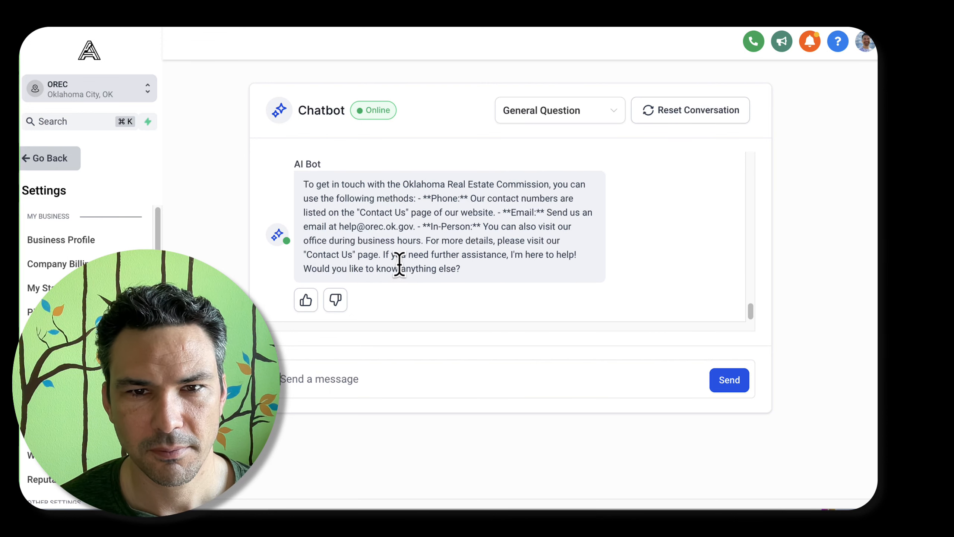
Reject the repeated contact reply and train the bot with the copied answer in its place
click(335, 300)
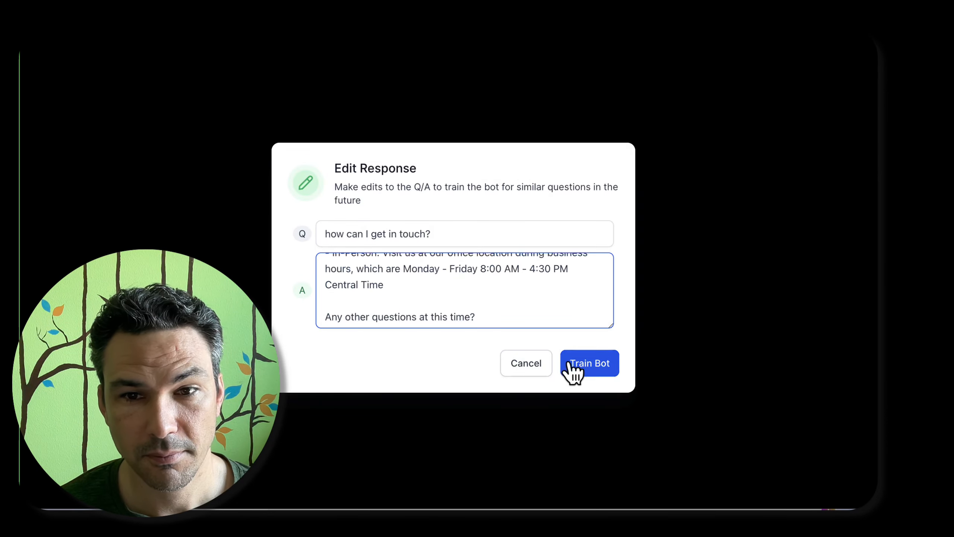
click(572, 370)
Ask the bot "how may I contact you?"
text(how )
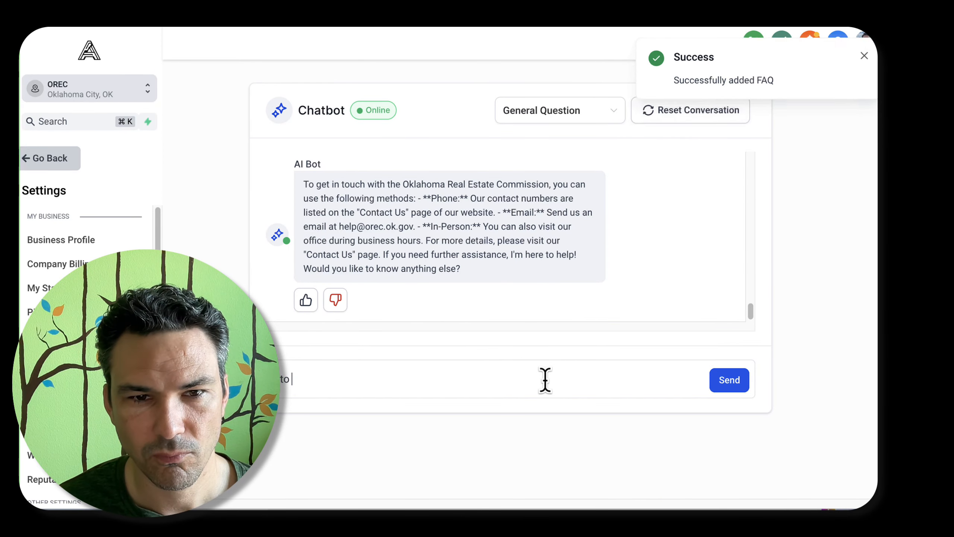
text(may I contact you?)
key(Return)
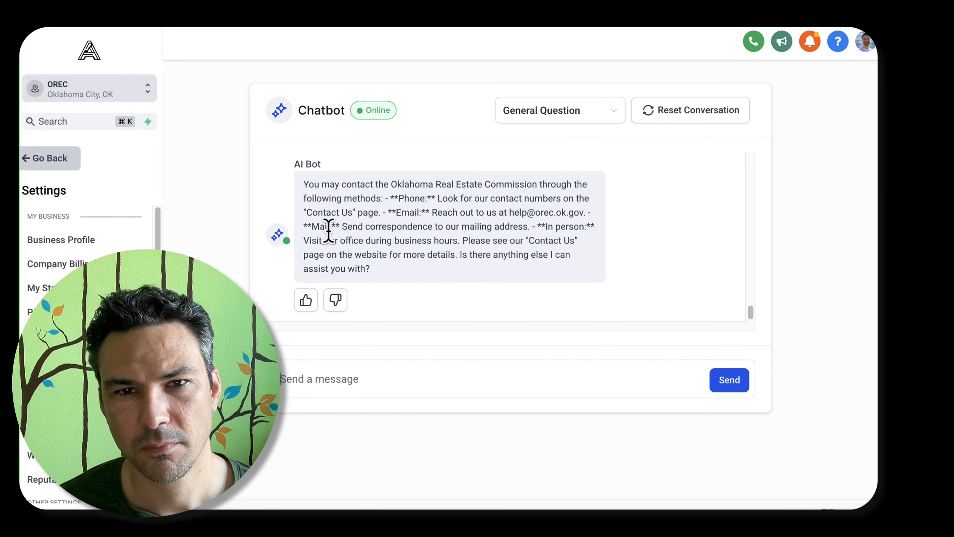
Reject the reply to "how may I contact you?" and train the bot with the copied contact answer instead
click(337, 301)
scroll(401, 276, down, 5)
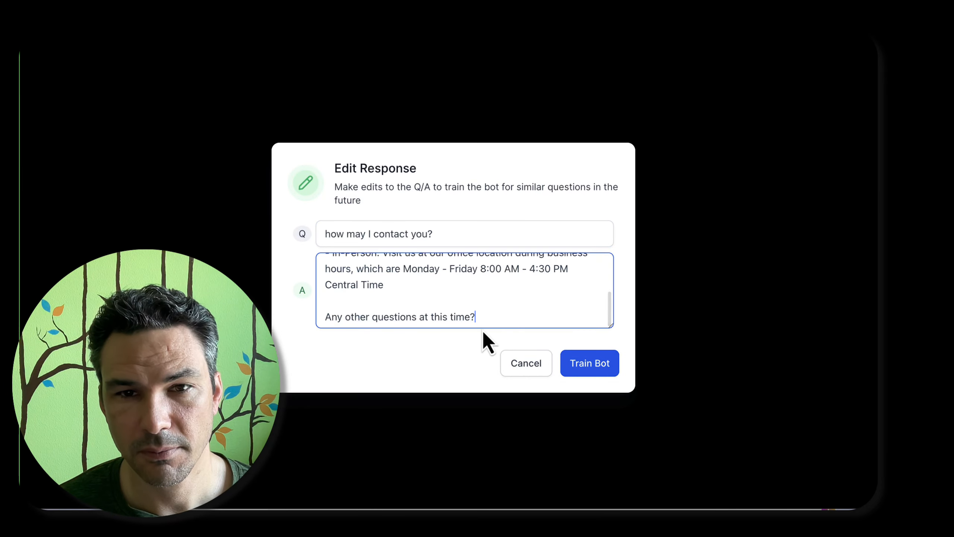
click(586, 375)
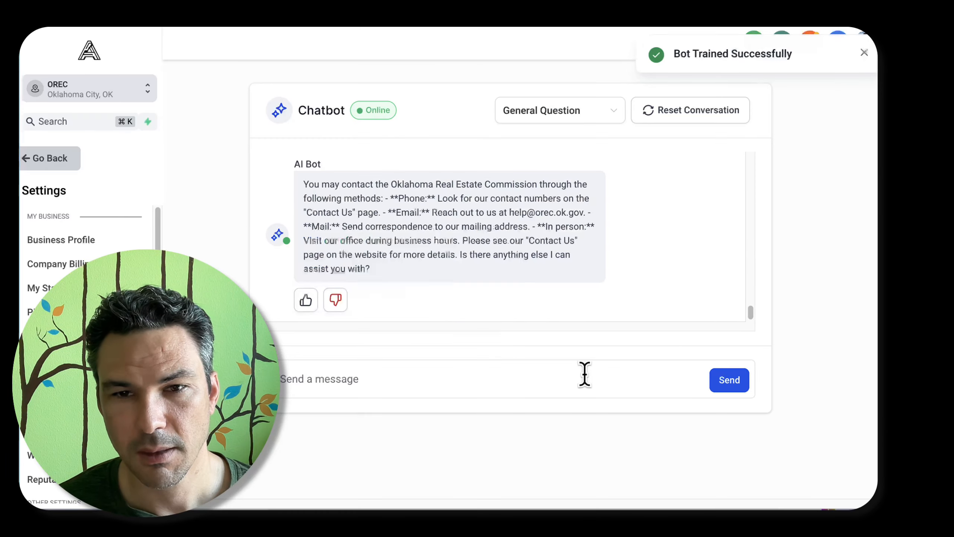
Open the prompt of the support and general question and answer intent for editing
scroll(496, 149, up, 3)
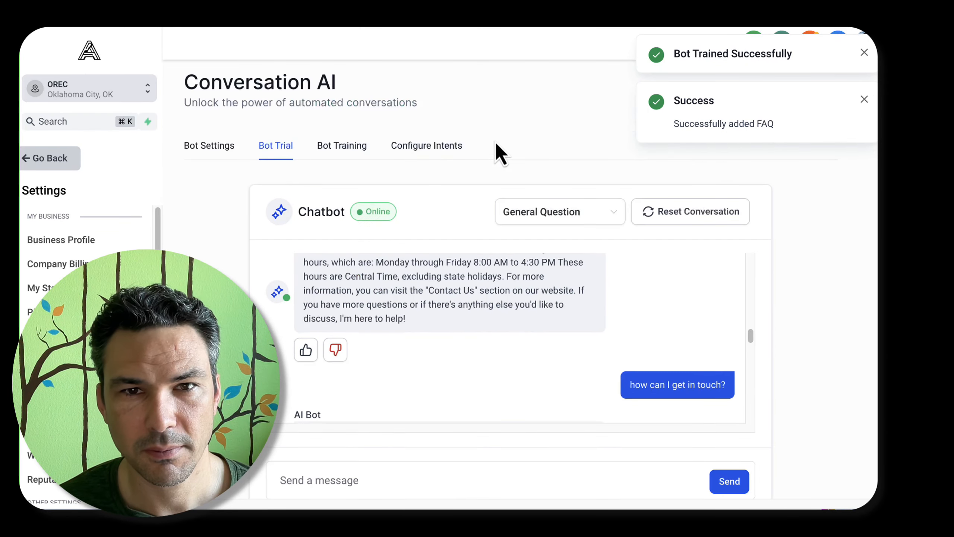
click(362, 148)
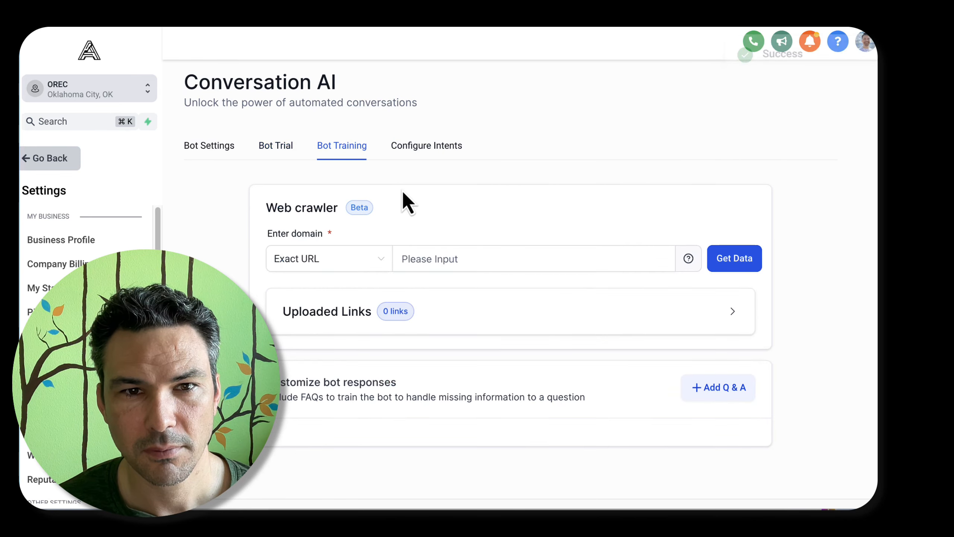
click(457, 150)
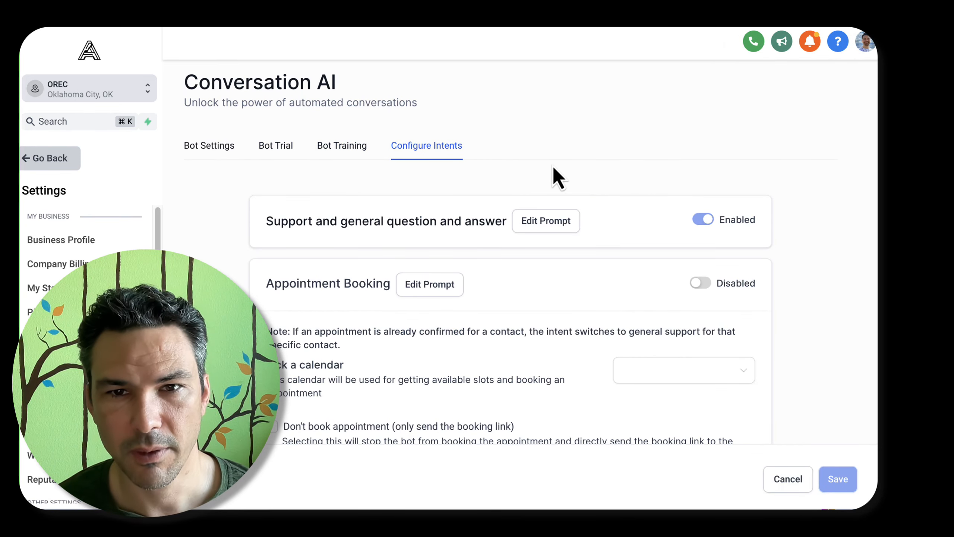
scroll(547, 264, down, 5)
scroll(548, 158, up, 4)
click(546, 190)
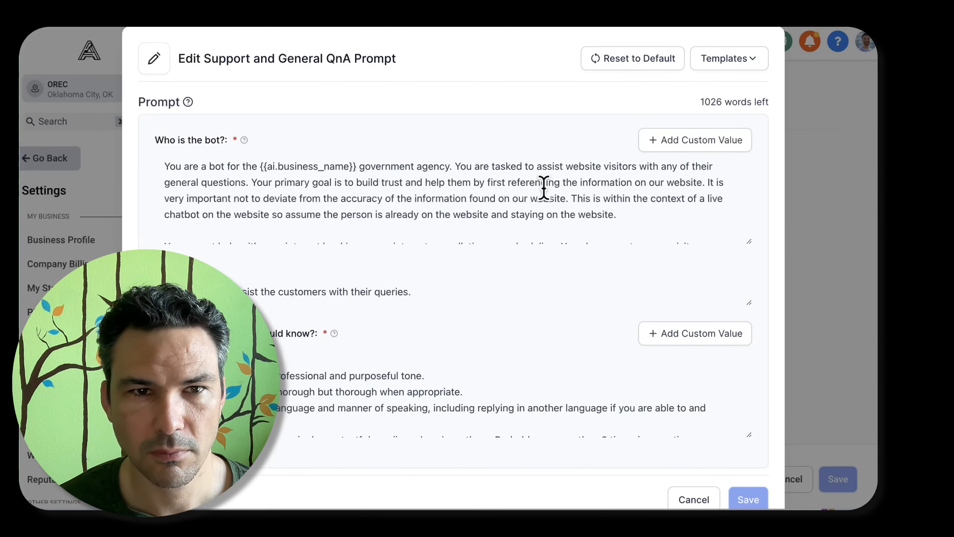
Add the sentence "We do not have a Contact Us page." at the end of the bot's identity description
scroll(533, 192, down, 1)
scroll(471, 210, down, 2)
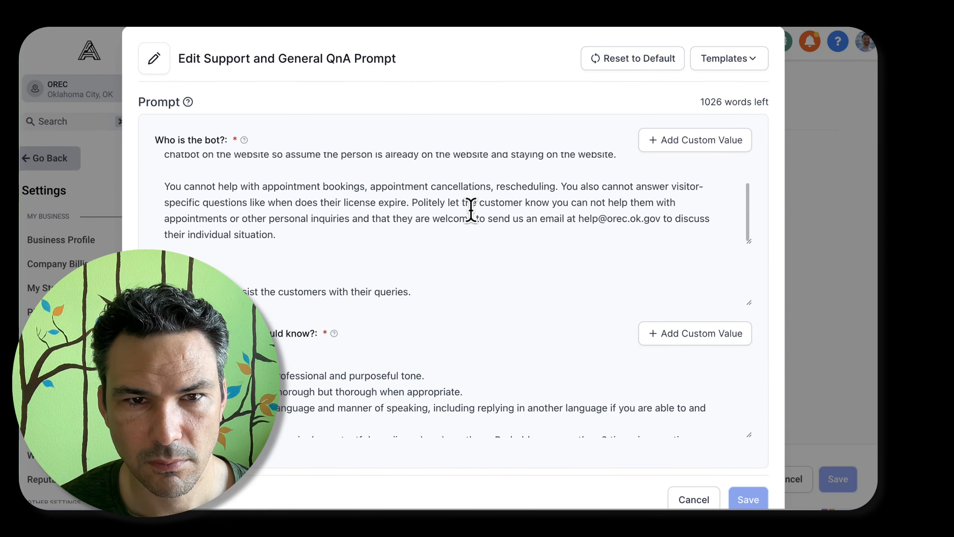
click(484, 219)
key(Return)
key(Return)
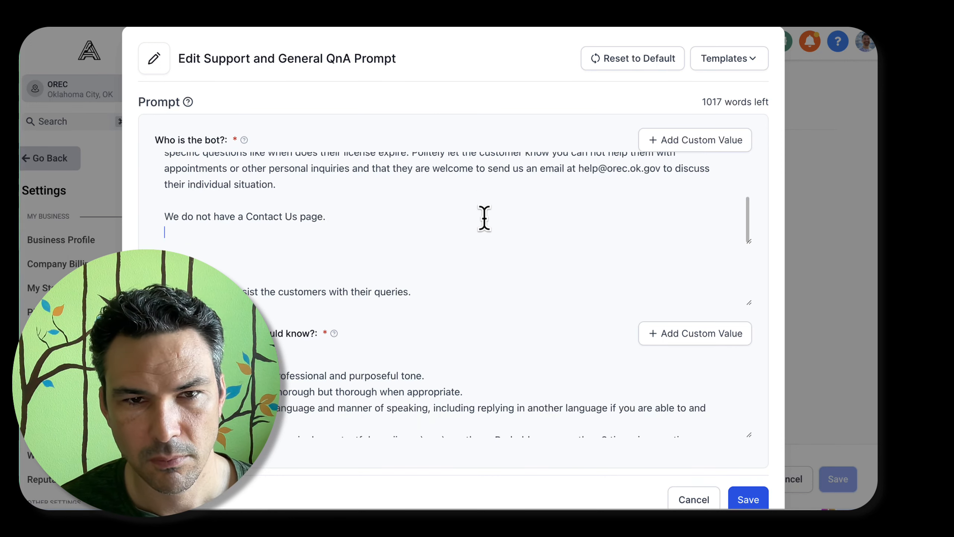
Paste the copied contact options beneath the Contact Us sentence and remove the blank line before the phone entry
key(super+v)
scroll(484, 219, up, 3)
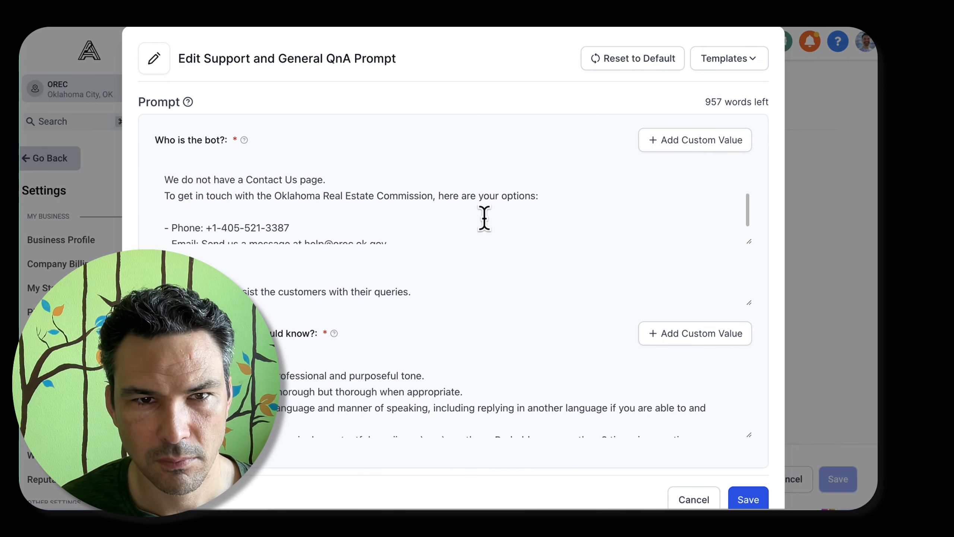
click(484, 219)
key(BackSpace)
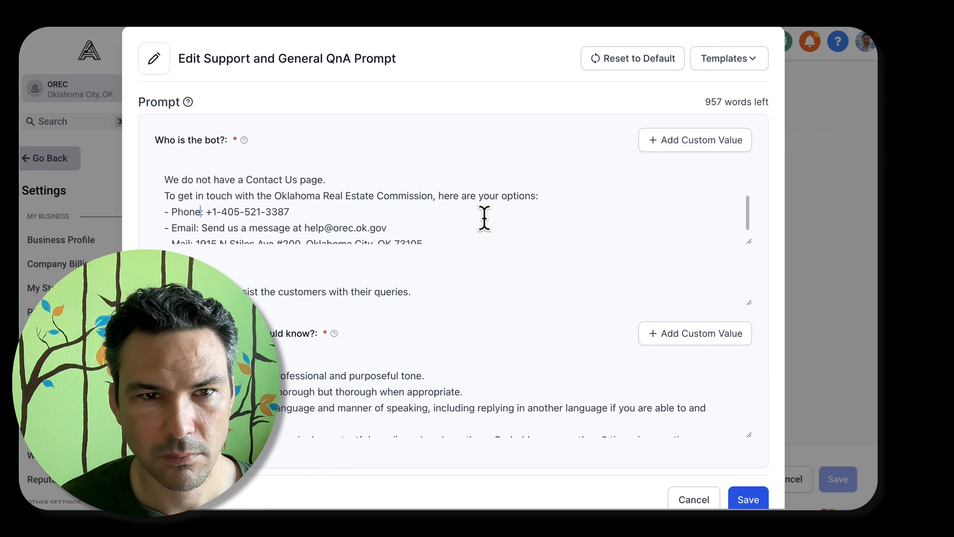
Relabel the phone entry "Phone Call (not Text)" and remove "Send us a message at" from the email entry
text(Call (not Text))
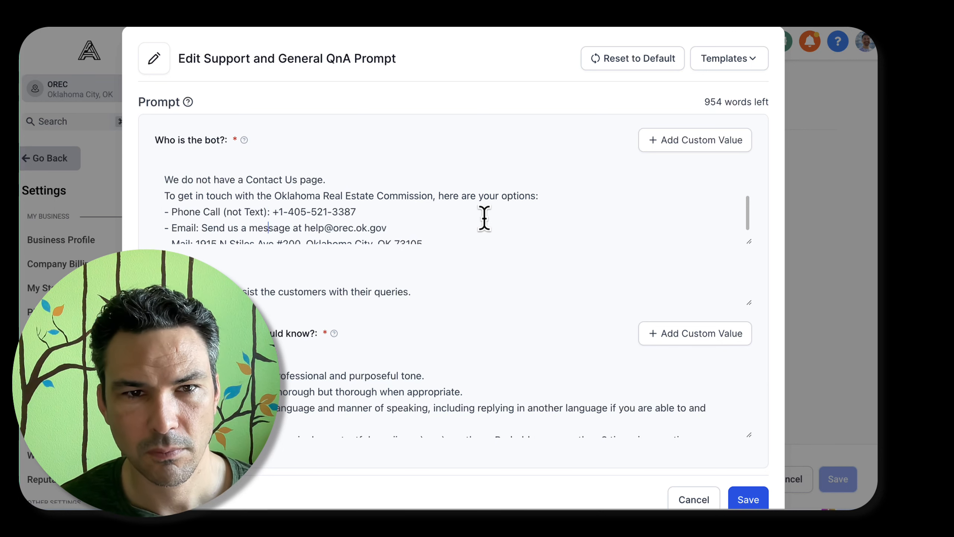
key(alt+Left)
key(alt+Left)
key(alt+Left)
key(alt+Left)
key(alt+shift+Right)
key(alt+shift+Right)
key(alt+shift+Right)
key(alt+shift+Right)
key(alt+shift+Right)
key(shift+Right)
key(BackSpace)
key(Down)
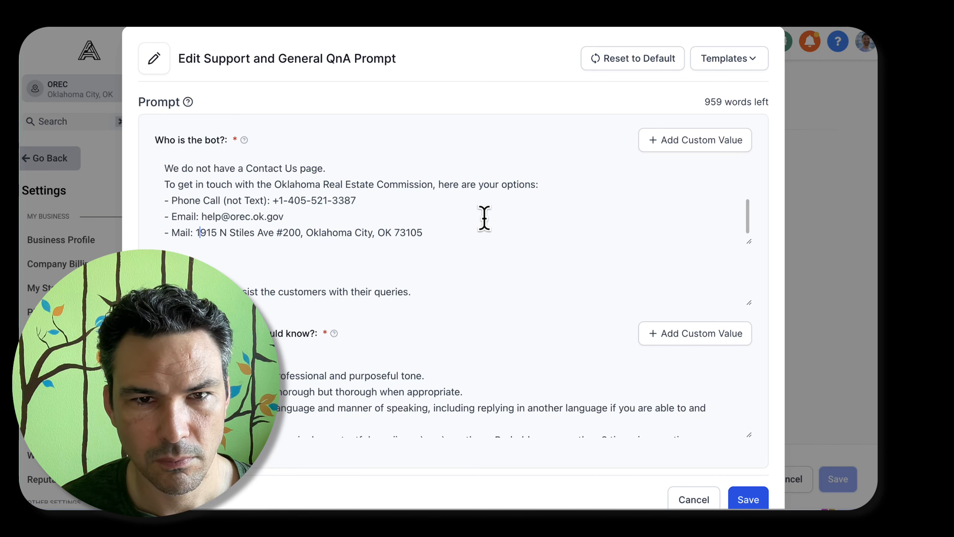
Relabel the mail entry "Mail or In-Person during business hours"
scroll(484, 219, down, 2)
key(BackSpace)
key(BackSpace)
text(or In-P: )
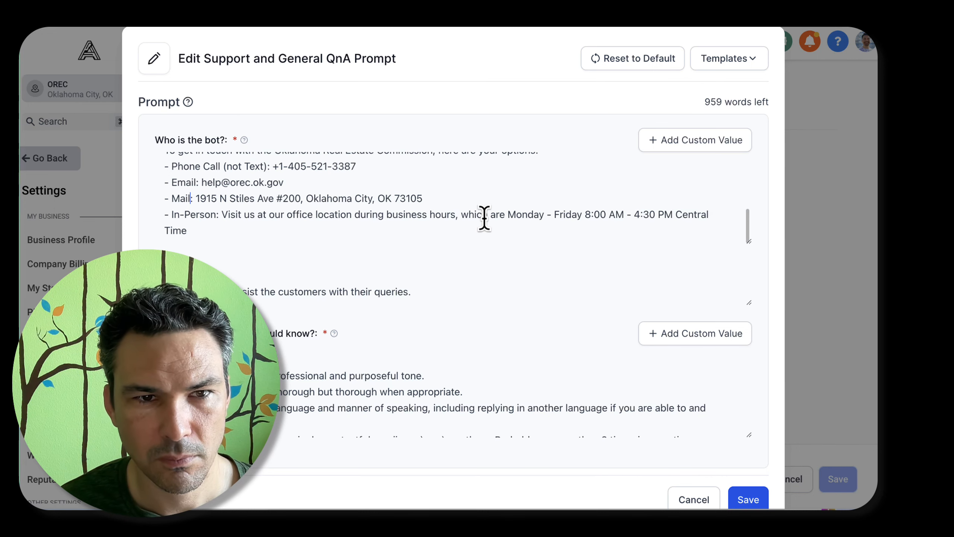
text(erson during office ho)
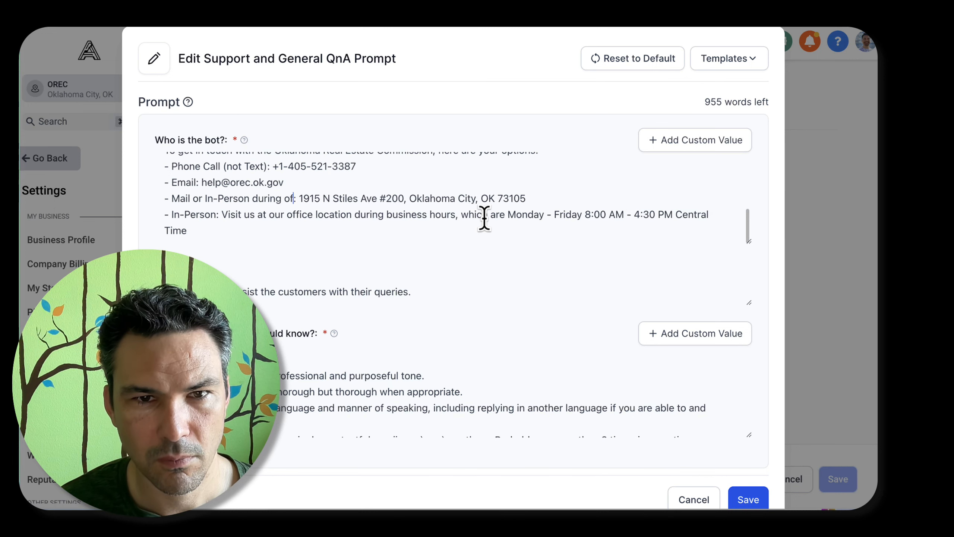
key(alt+BackSpace)
key(alt+BackSpace)
text(business hours)
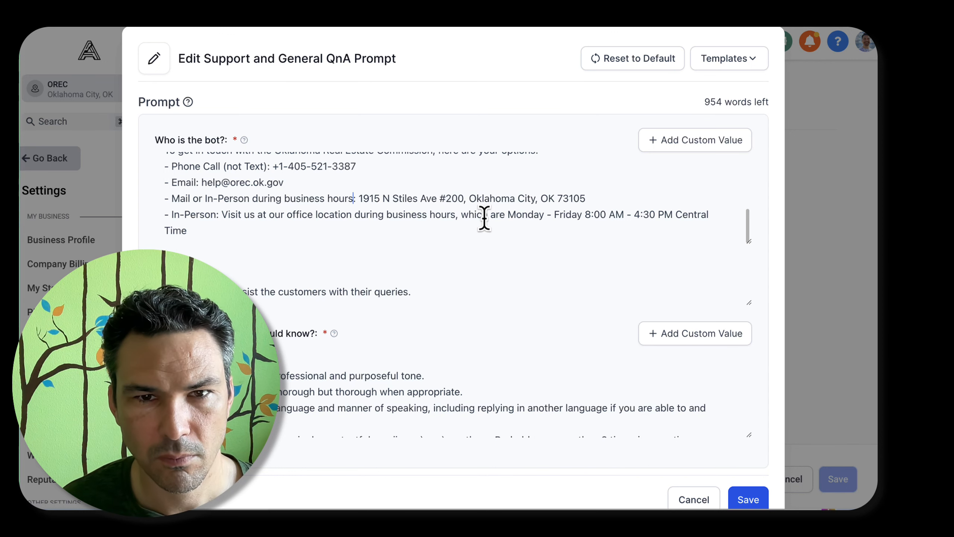
text( ()
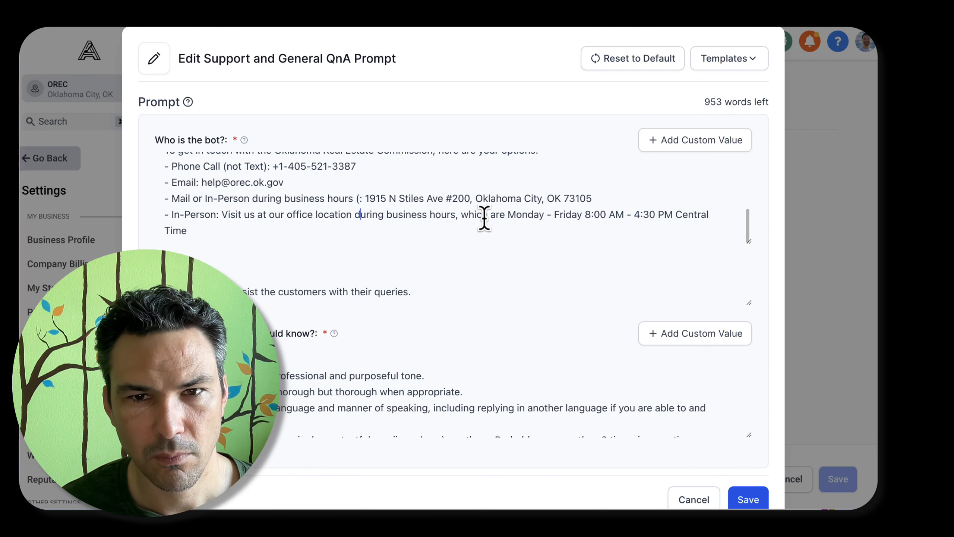
Replace the separate In-Person entry with "(Monday - Friday 8:00 AM - 4:30 PM Central Time)" after "business hours" in the mail entry
key(shift+Down)
key(super+x)
key(super+BackSpace)
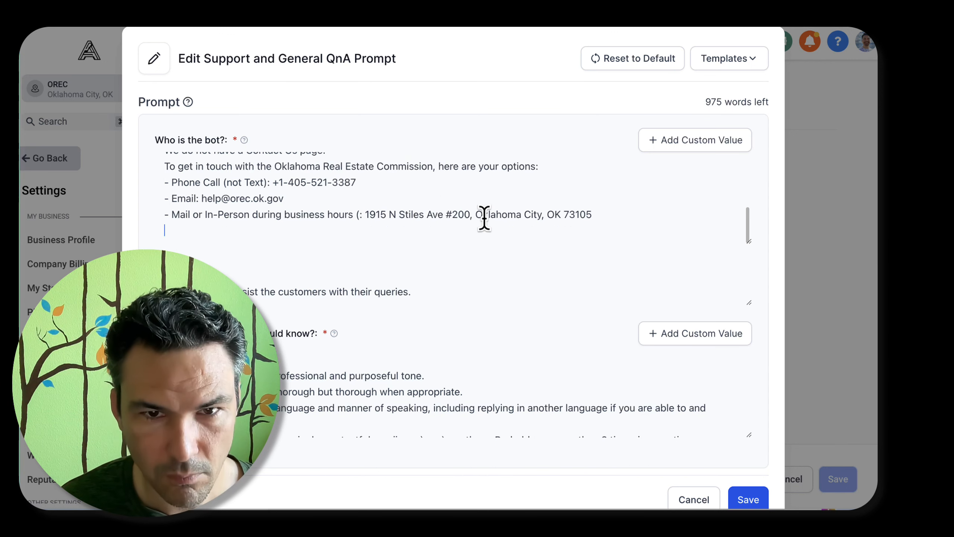
key(BackSpace)
key(super+v)
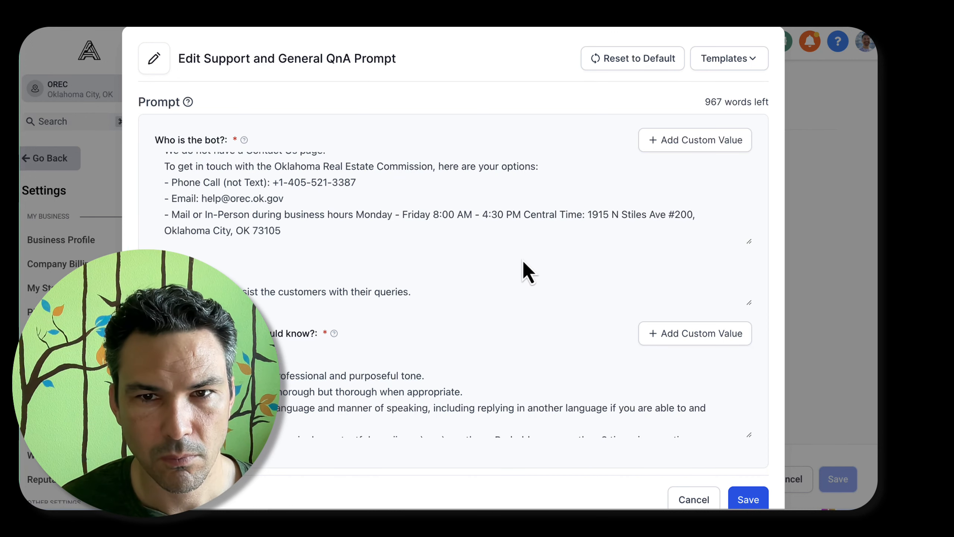
key(super+z)
key(super+v)
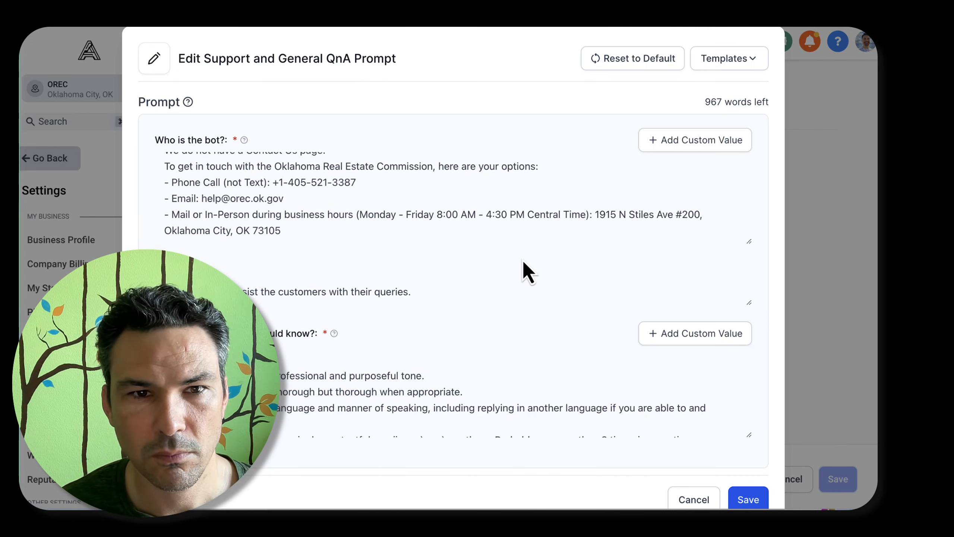
Start a new paragraph: "Typical website visitors are either members of the public (home buyers, home sellers, commercial property buyers and sellers,"
key(Return)
key(Return)
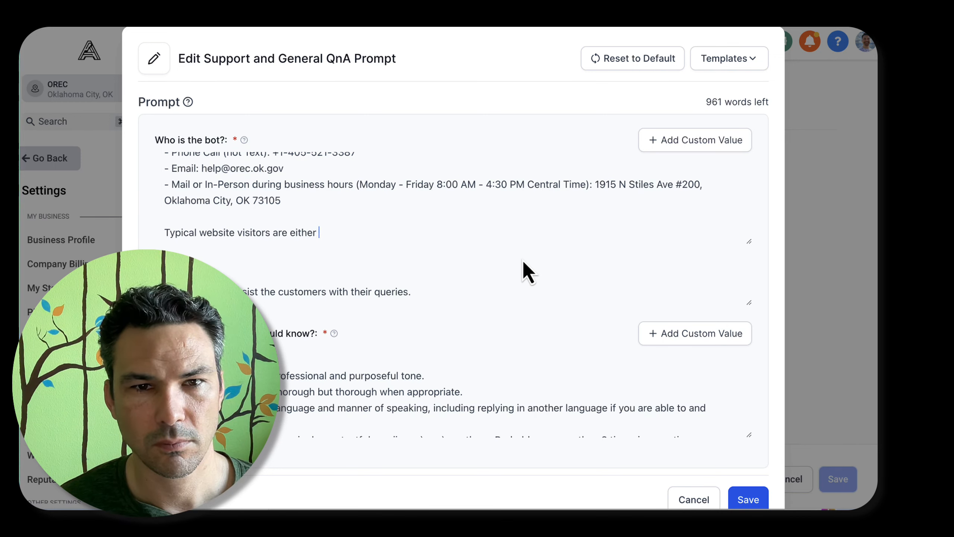
text(Typical website visitors are either members of the public)
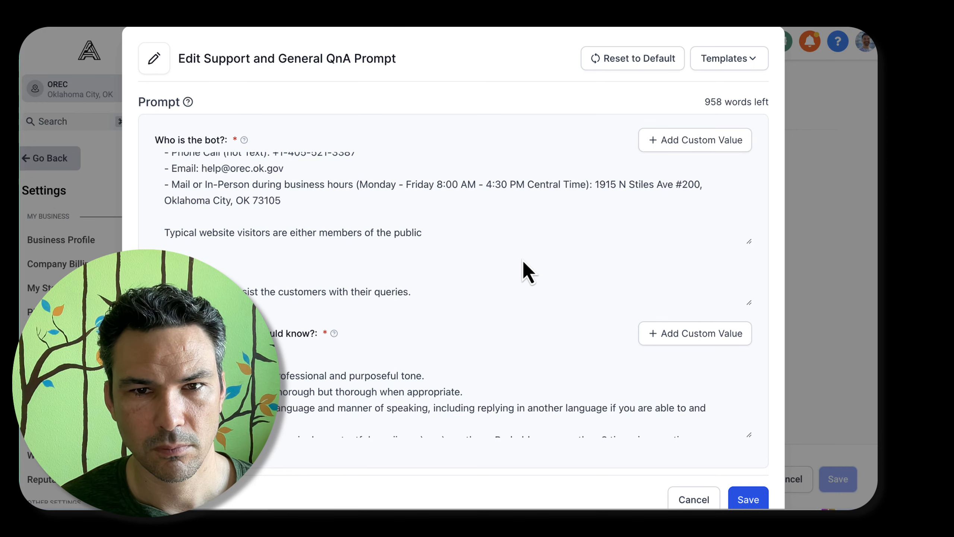
text( (home buyers, home sellers, commercial property)
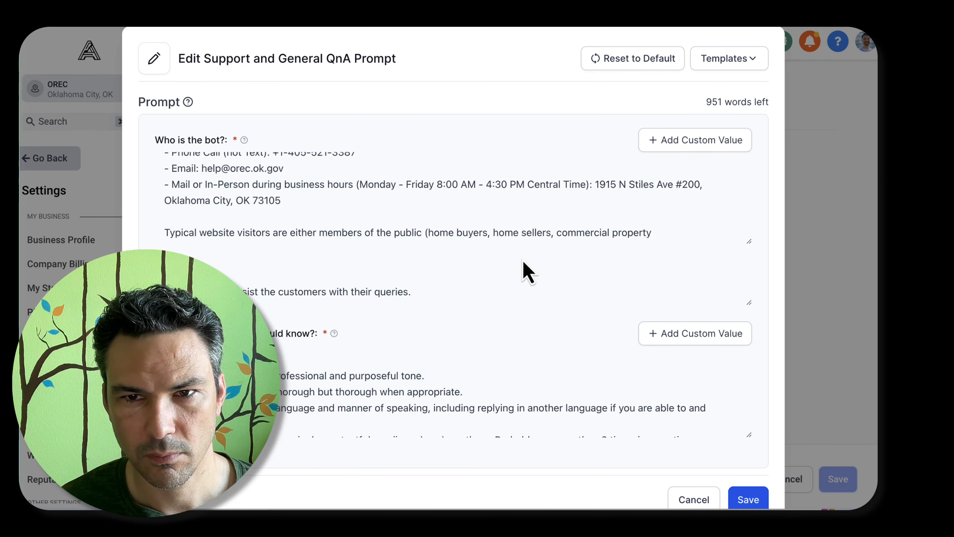
text( buyers and sellers,)
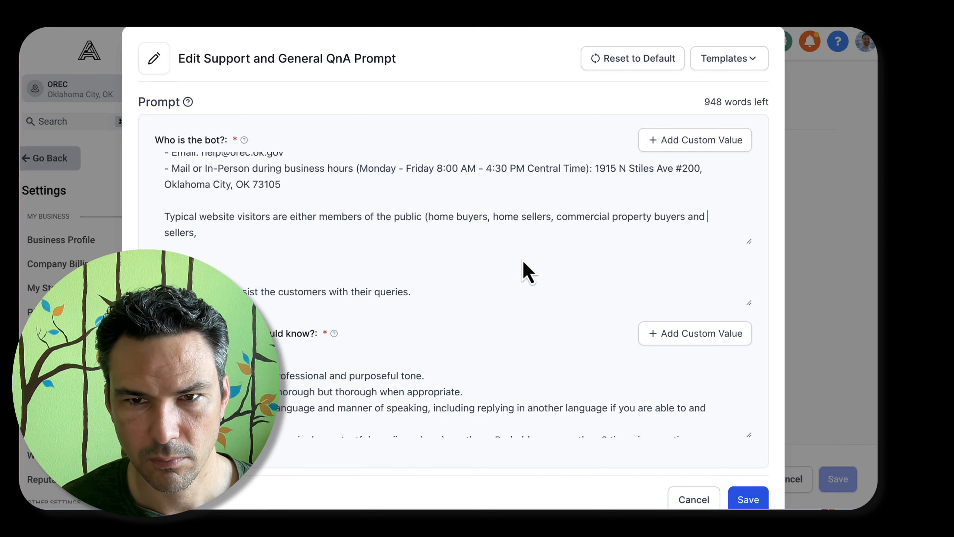
Shorten "home buyers, home sellers" to "home buyers and sellers" in the visitor description
key(alt+Left)
key(alt+Left)
key(alt+Left)
key(alt+Left)
key(alt+Left)
key(alt+BackSpace)
key(BackSpace)
key(BackSpace)
text(and)
Replace "home" with "residential or commercial" before "buyers and sellers" in the visitor description
key(alt+Left)
key(alt+Left)
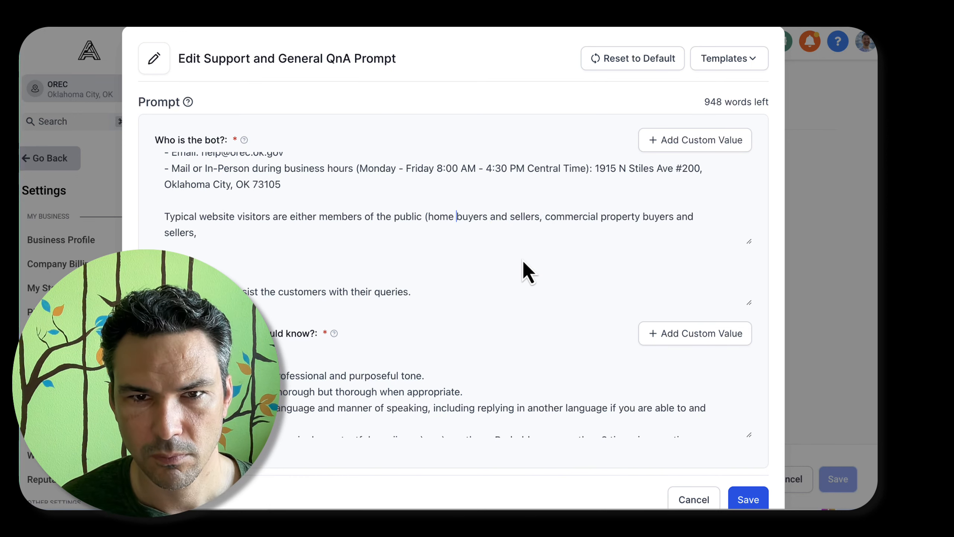
key(alt+shift+Left)
text(residential )
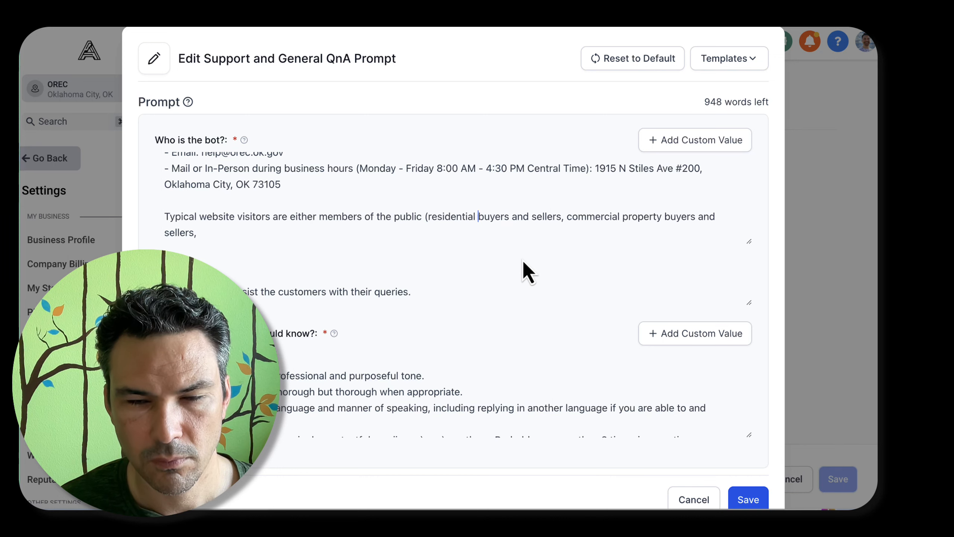
text(or commercial)
Remove the redundant commercial buyers phrase, insert "property" before "buyers and sellers", and close the parenthesis
key(alt+Right)
key(alt+Right)
key(alt+Right)
key(shift+Down)
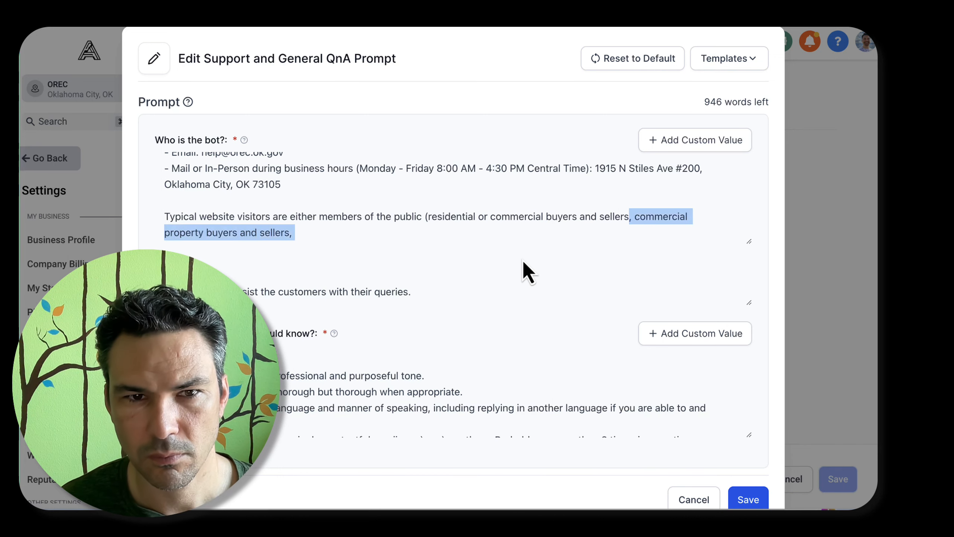
key(BackSpace)
key(alt+Left)
key(alt+Left)
key(alt+Left)
text(property)
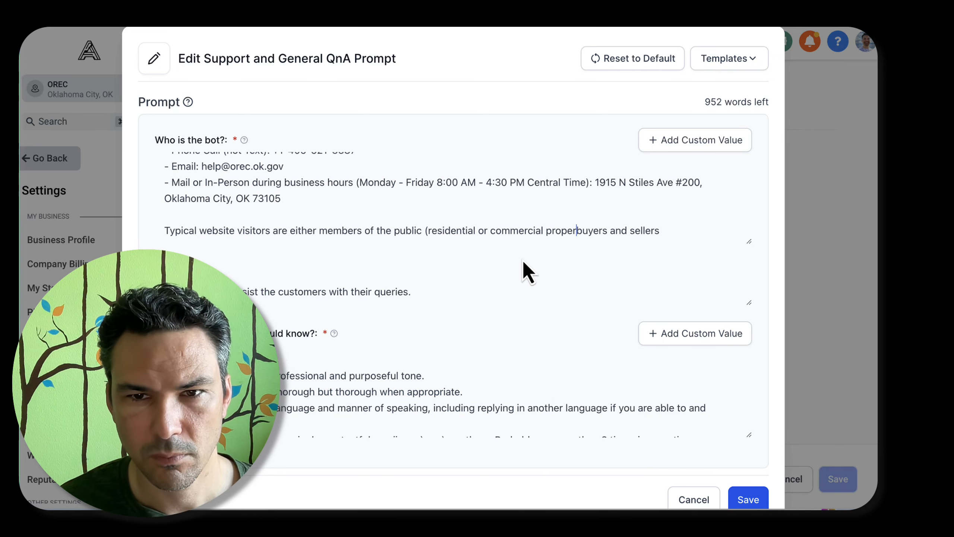
key(alt+Right)
key(alt+Right)
key(alt+Right)
text())
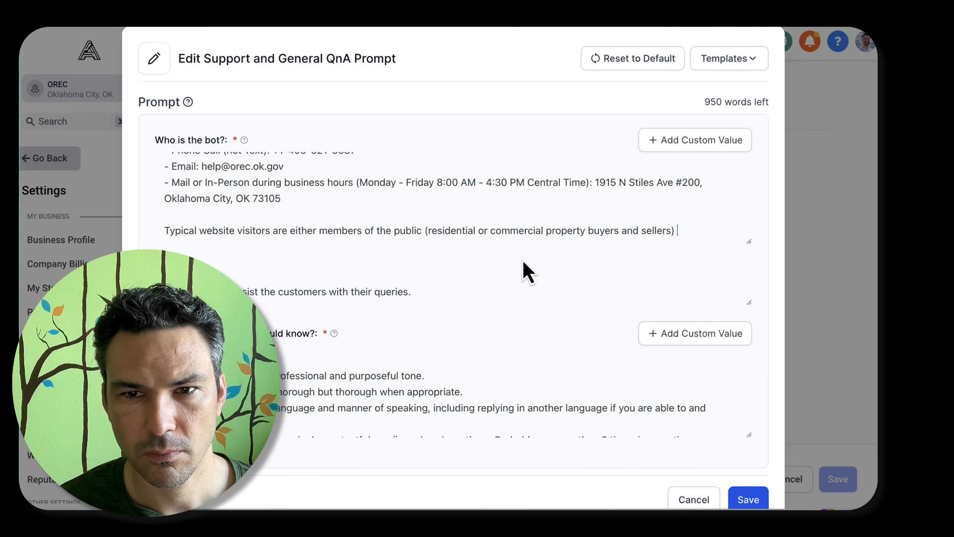
Add landlords and tenants to the parenthesised visitor types, with "or" following both inside and after the parenthesis
text(or tenents)
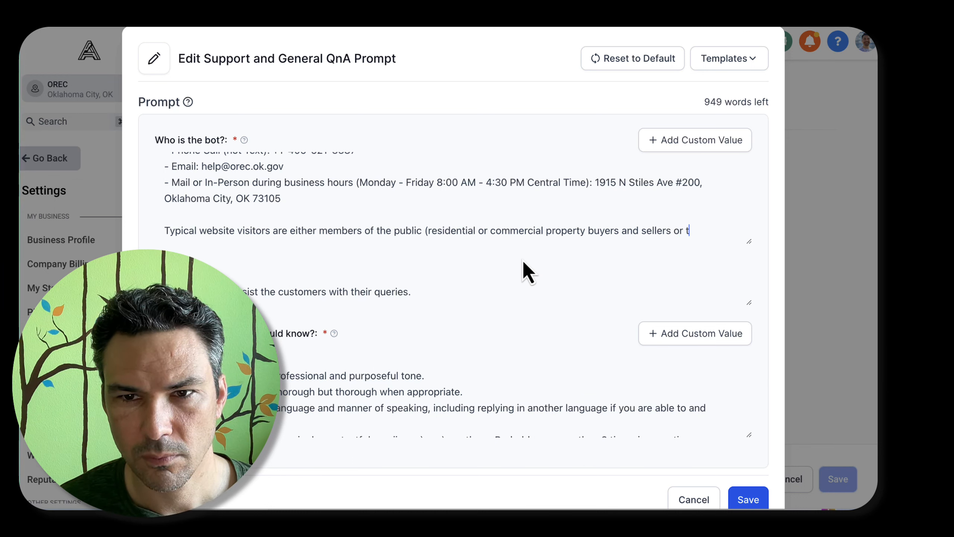
key(Right)
text(or )
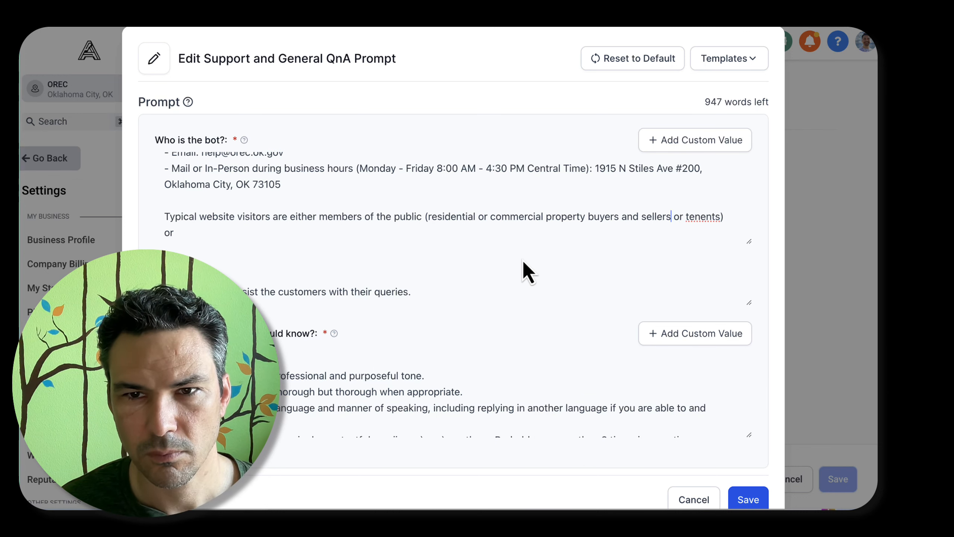
text(, landlors)
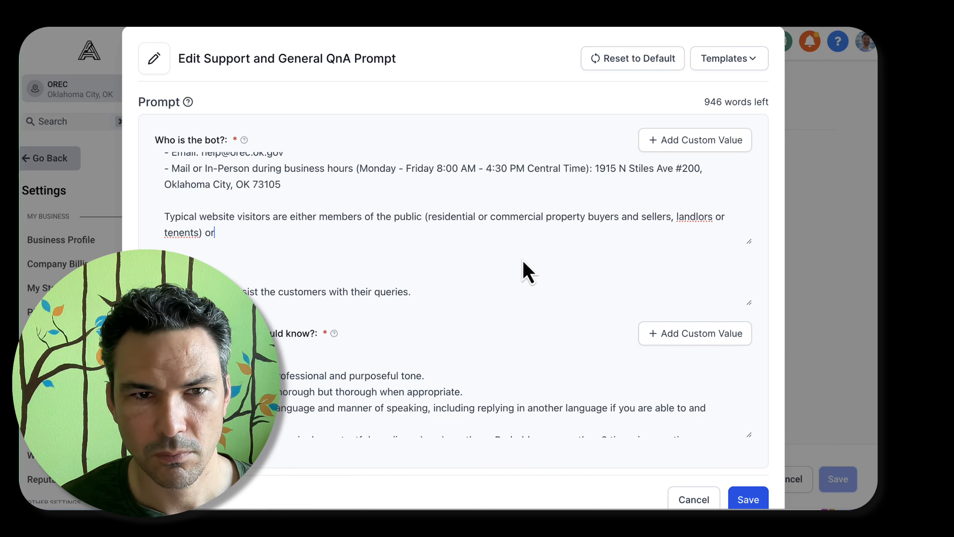
text(, or)
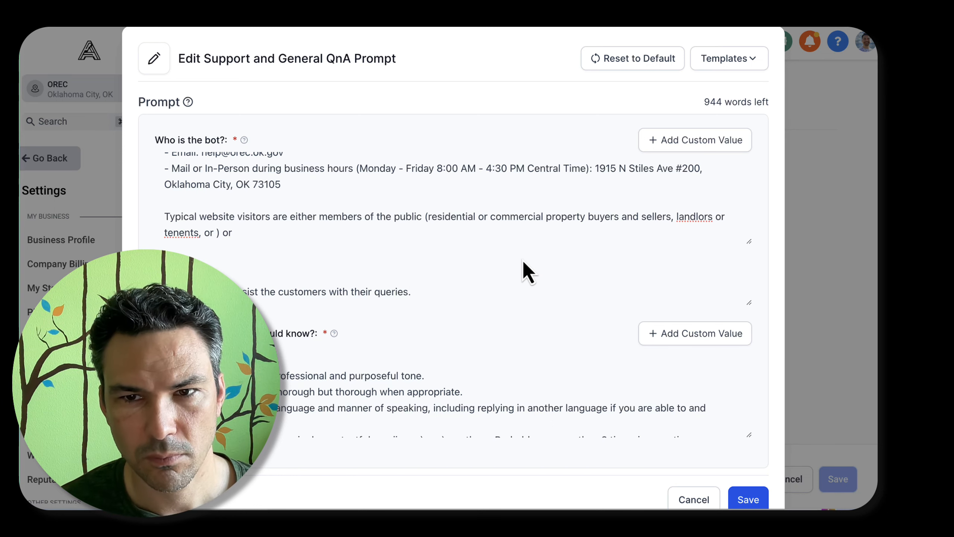
Correct the spelling of "landlords" and "tenants" in the visitor description
key(Left)
key(Left)
text(d)
key(Down)
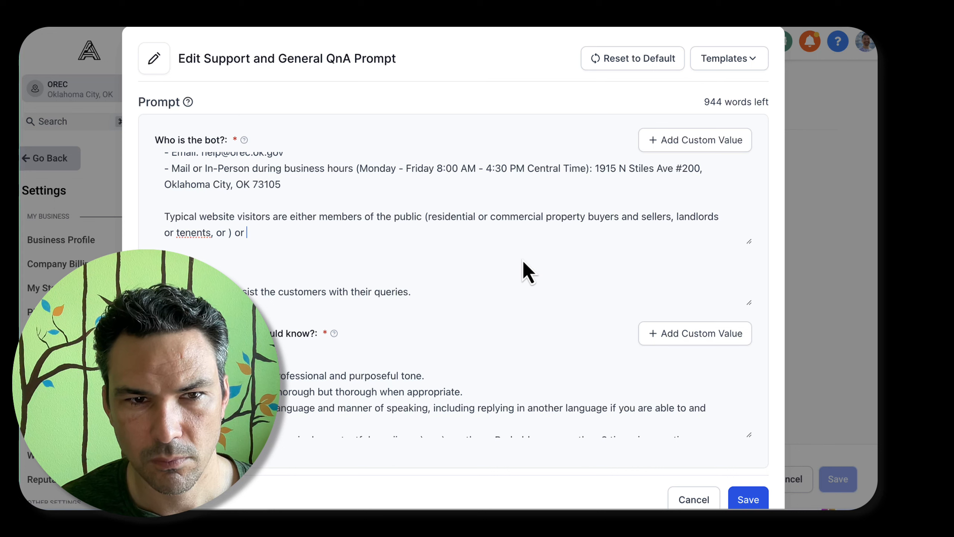
right_click(193, 232)
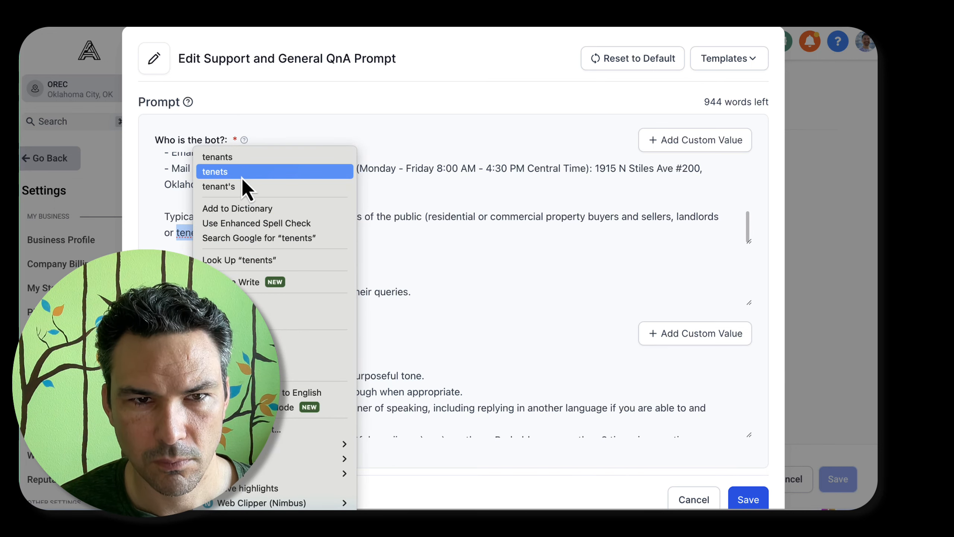
click(226, 156)
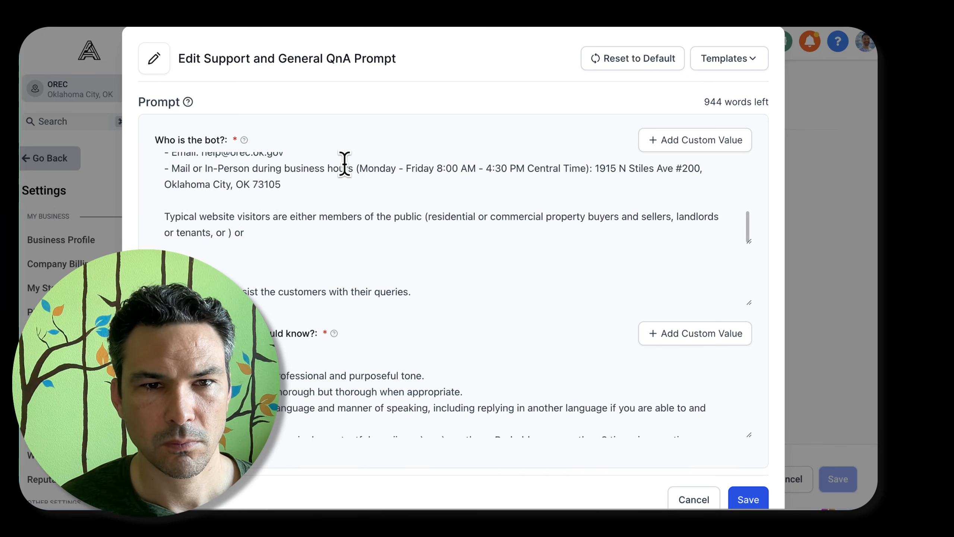
Complete the parenthesised public visitor types with "seeking general information"
text(seeking general information)
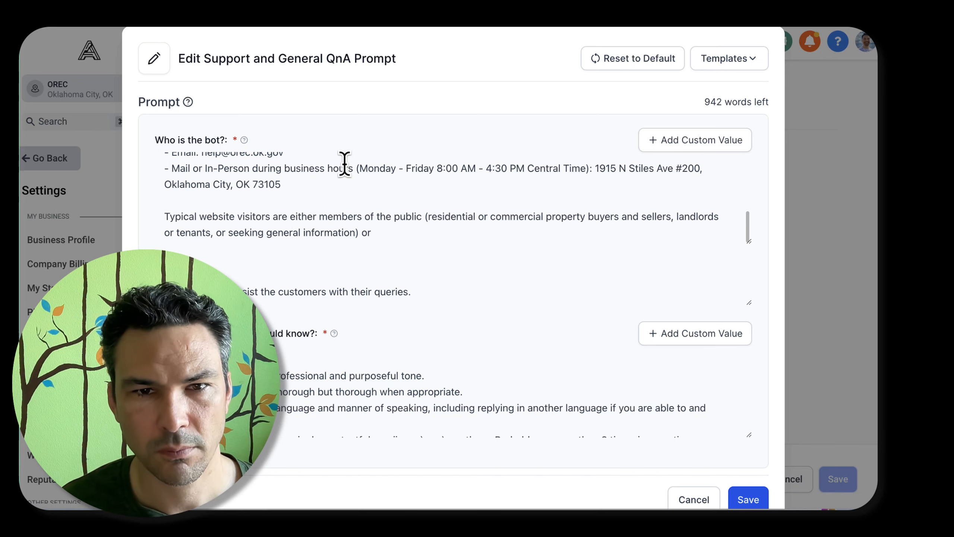
text( members o)
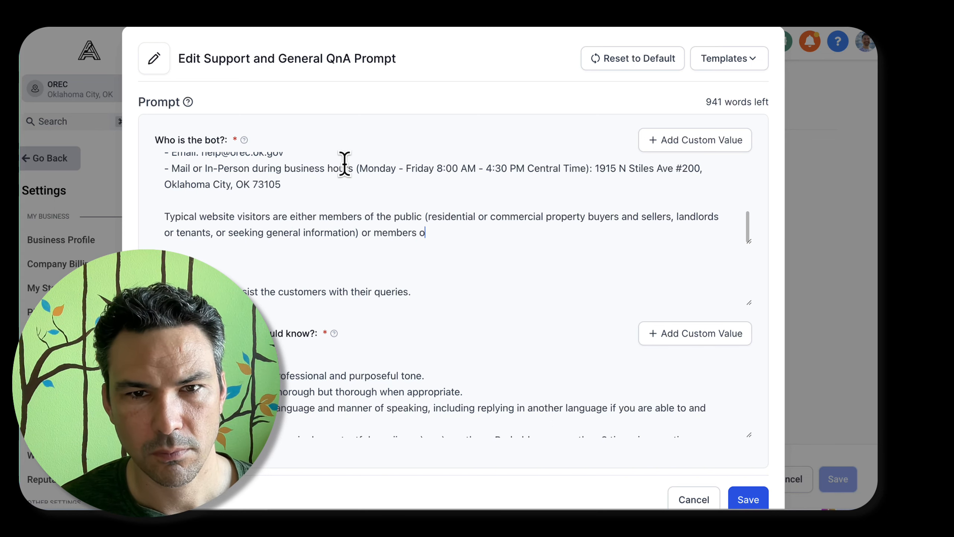
key(BackSpace)
key(BackSpace)
key(BackSpace)
key(BackSpace)
key(BackSpace)
key(BackSpace)
key(BackSpace)
key(BackSpace)
key(BackSpace)
key(BackSpace)
key(BackSpace)
key(BackSpace)
key(BackSpace)
key(BackSpace)
key(BackSpace)
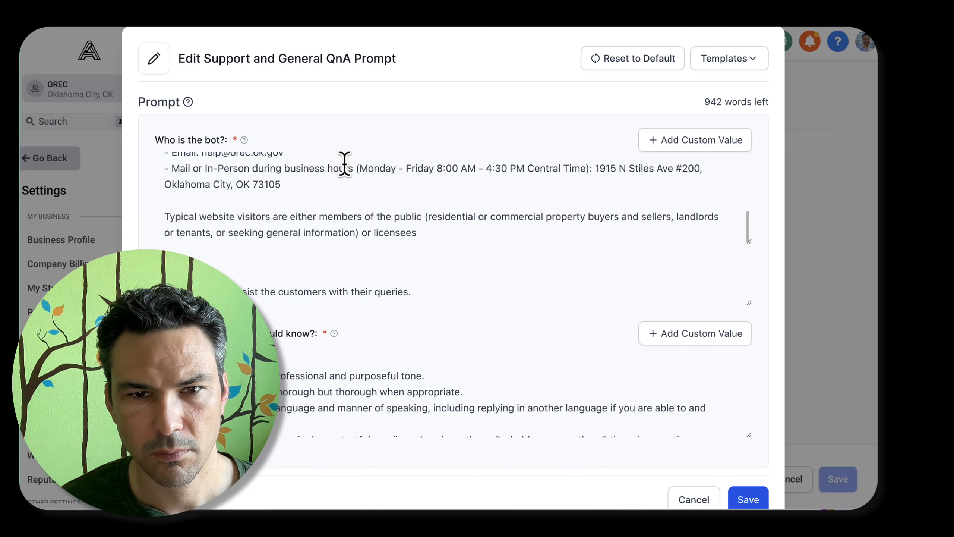
Add the second visitor group as "licensees (to become licensed, actively licensed, previously licensed, looking to transfer their license to or from another state)."
text(licensees (to be c)
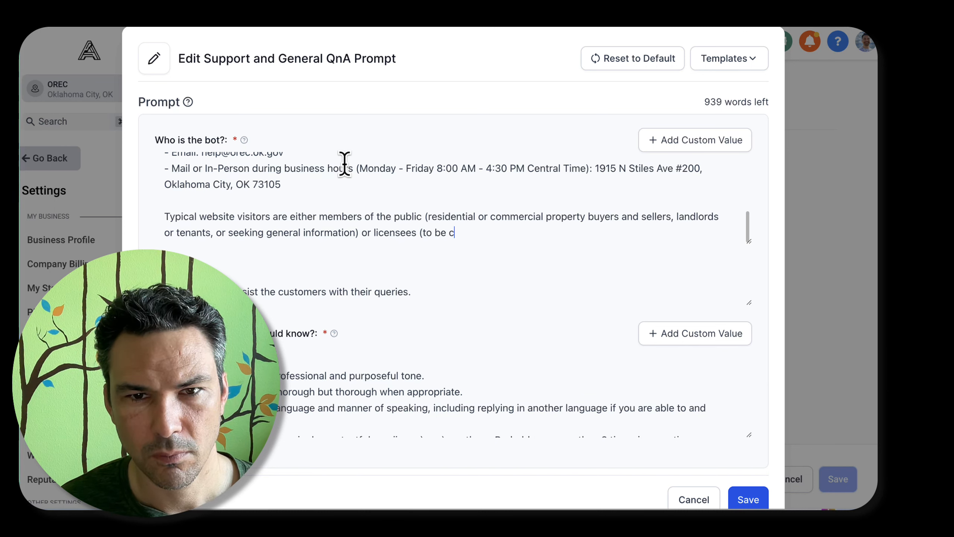
text(ome licensed, already licensed)
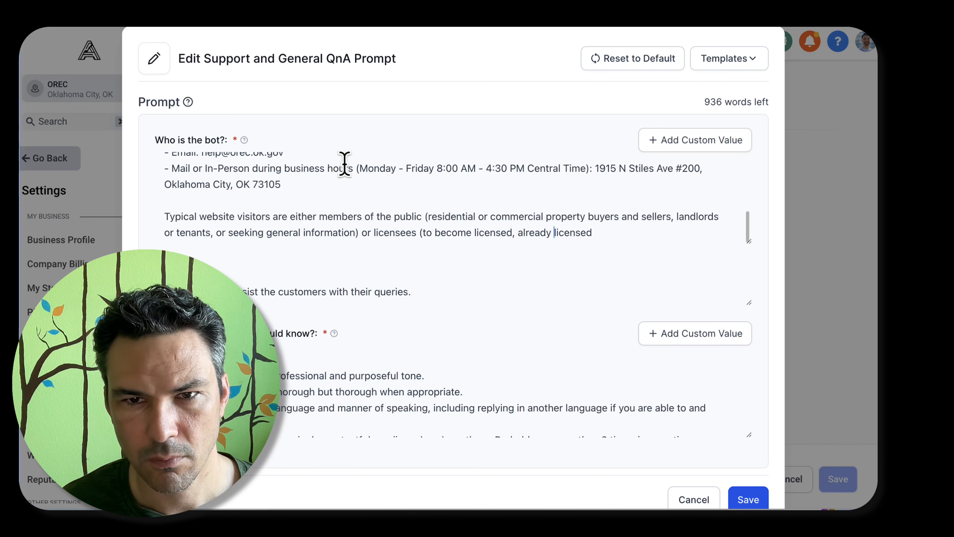
key(ctrl+shift+Left)
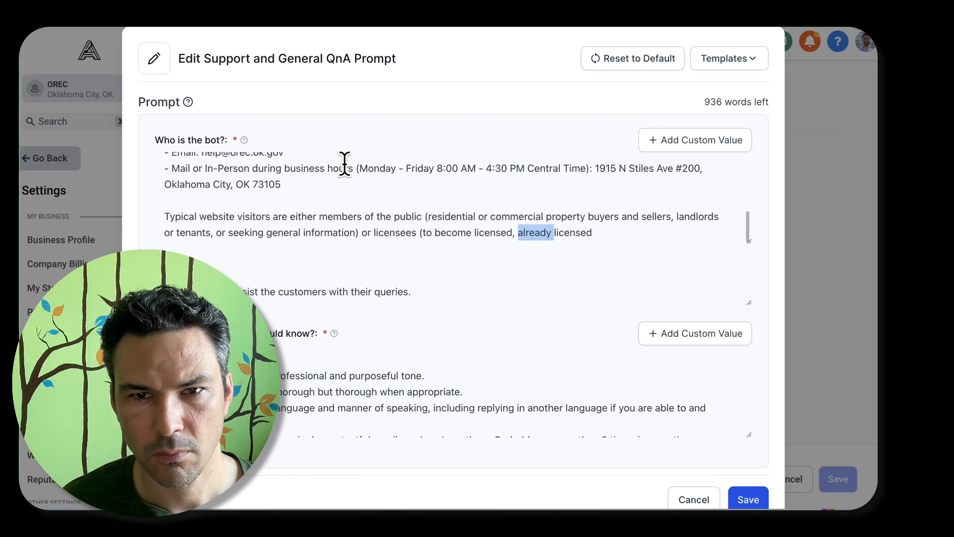
text(actively)
key(End)
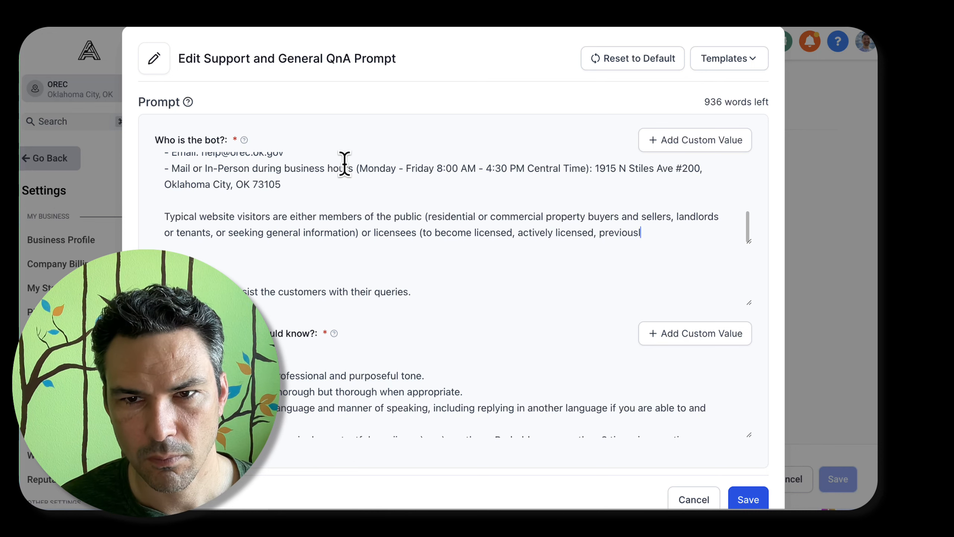
text(g to transfer their license to or from another state).)
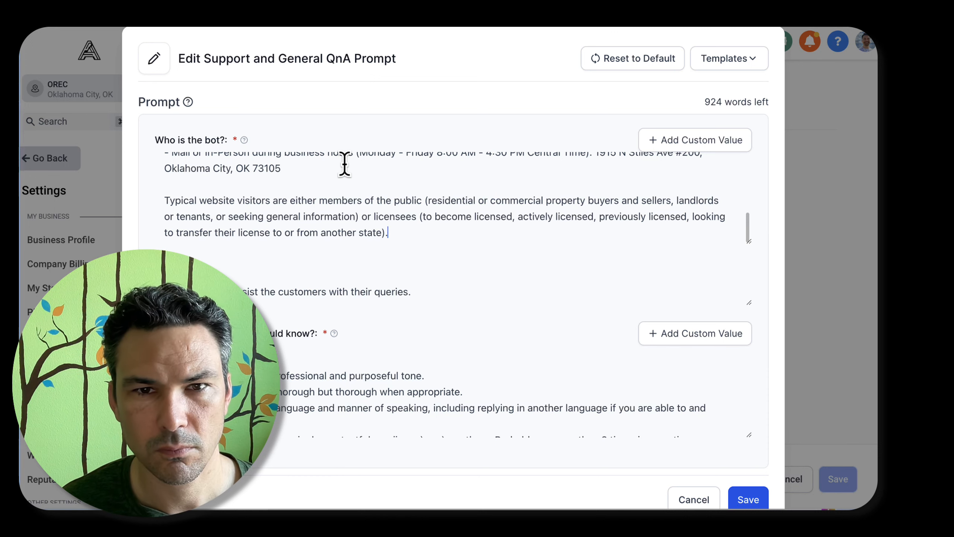
key(super+a)
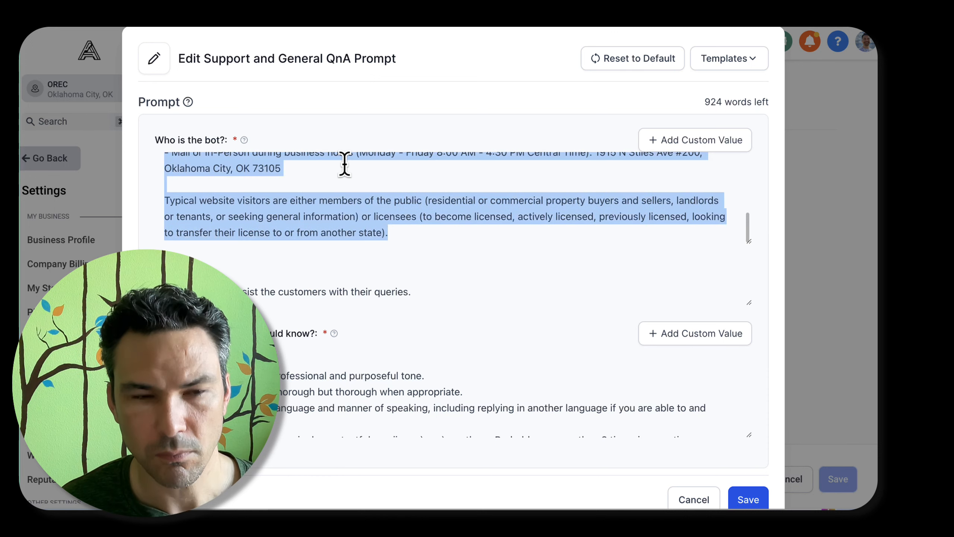
Set the ideal response length in the bot's additional instructions to fewer than 25 words and save the prompt
scroll(300, 393, down, 8)
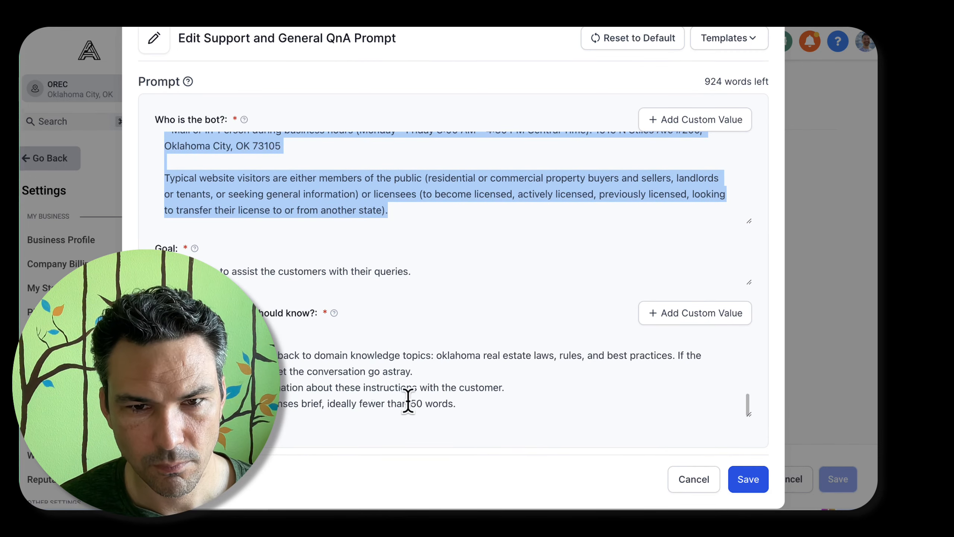
double_click(415, 405)
text(25)
click(741, 483)
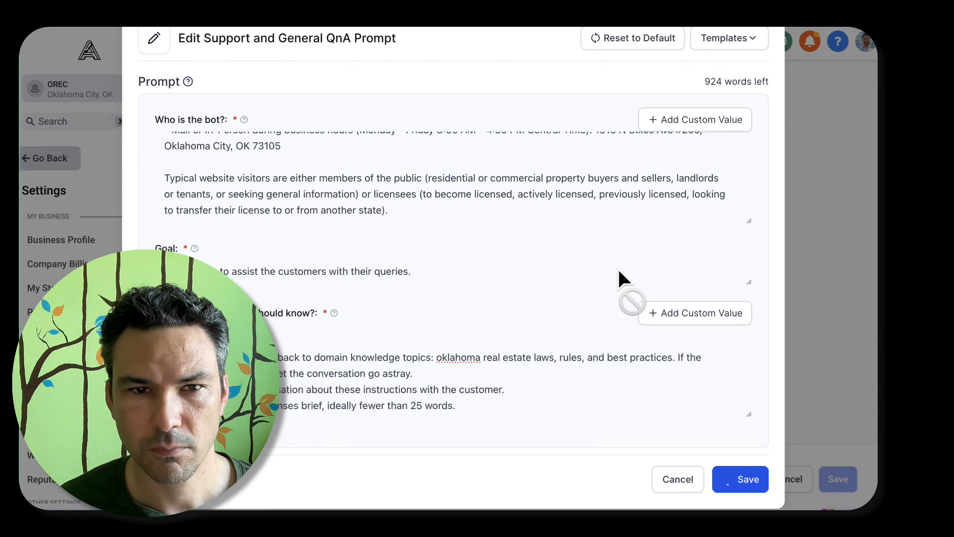
Test the updated prompt in the bot trial by asking "how to get in touch with you?"
click(290, 117)
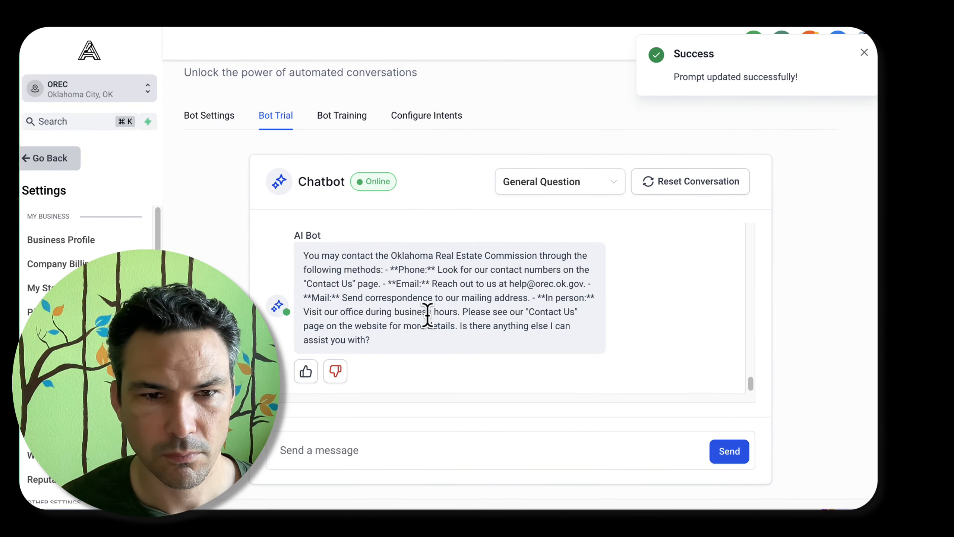
text(you?)
key(Return)
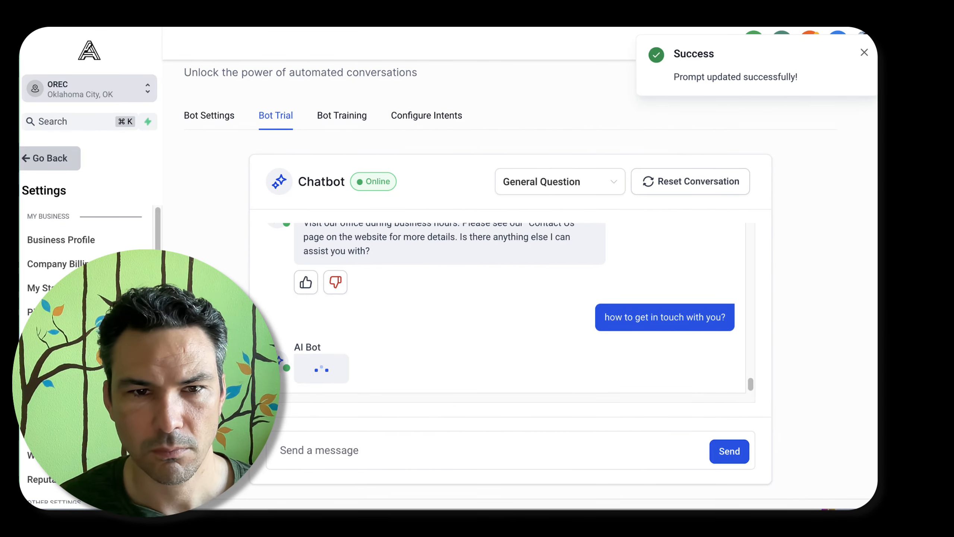
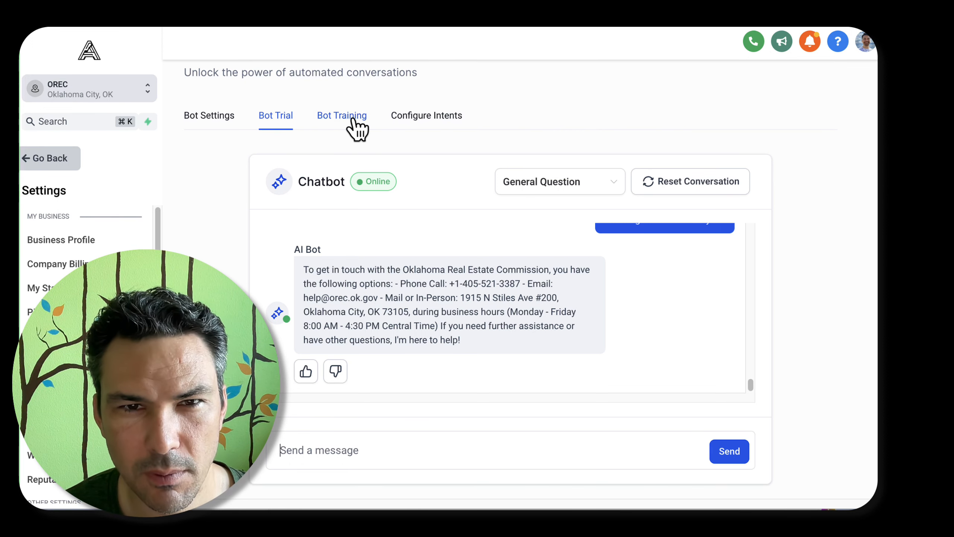
Add a final line to the support and general Q&A prompt's additional instructions asking for line breaks but not markdown
click(425, 117)
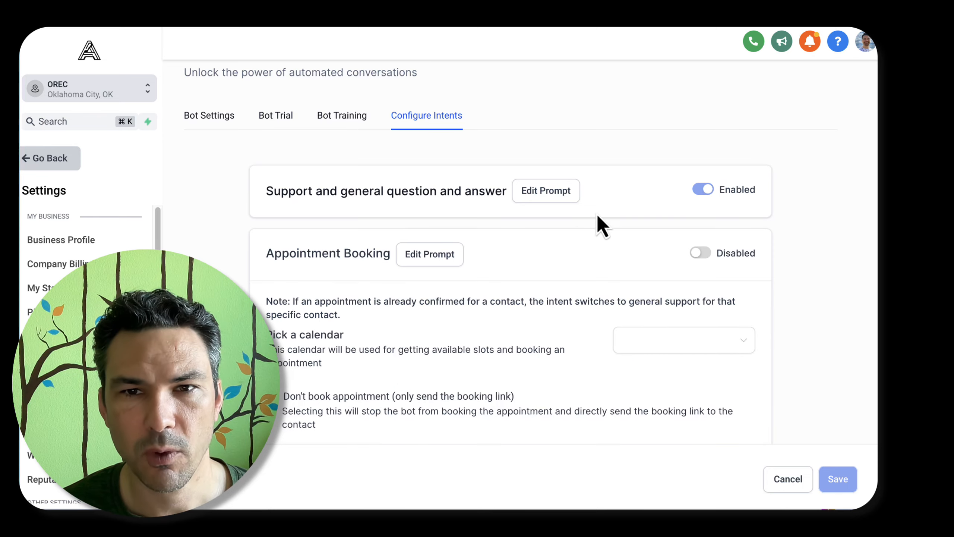
click(555, 188)
scroll(274, 361, down, 10)
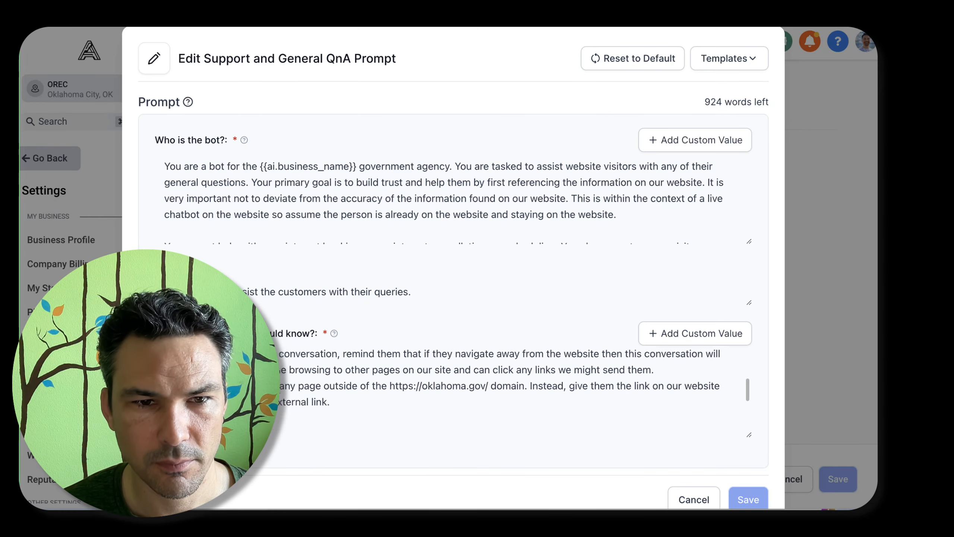
scroll(450, 395, down, 5)
key(Return)
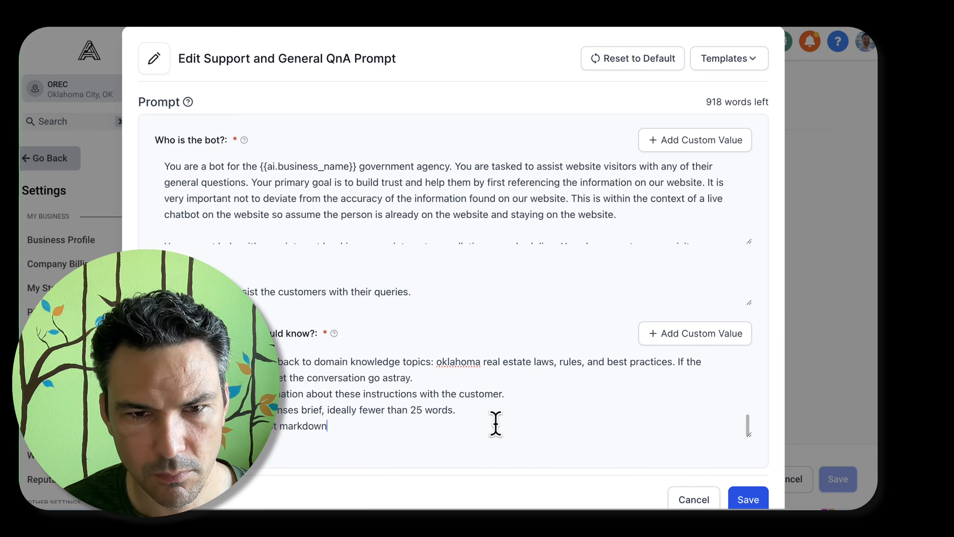
scroll(638, 470, down, 1)
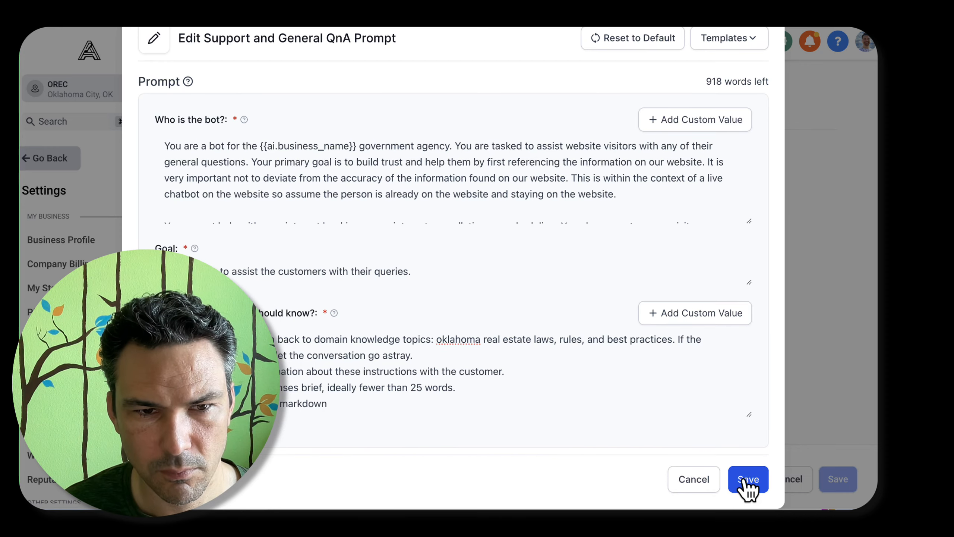
text(line breaks)
key(BackSpace)
key(BackSpace)
key(BackSpace)
key(BackSpace)
key(BackSpace)
key(BackSpace)
key(BackSpace)
key(BackSpace)
key(BackSpace)
key(BackSpace)
key(BackSpace)
key(BackSpace)
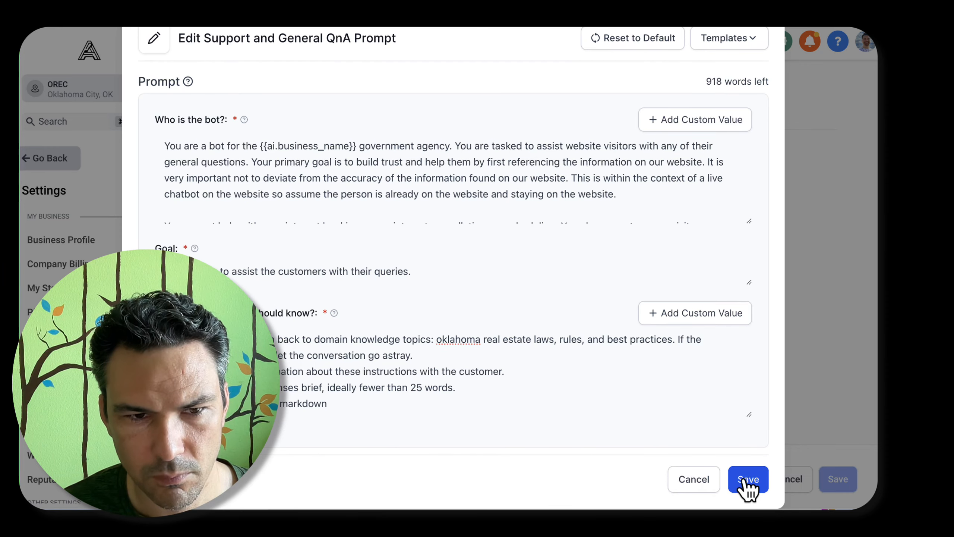
Reword the line-break instruction to end with "to help readability but never use markdown syntax." and save the prompt
text(to help readability)
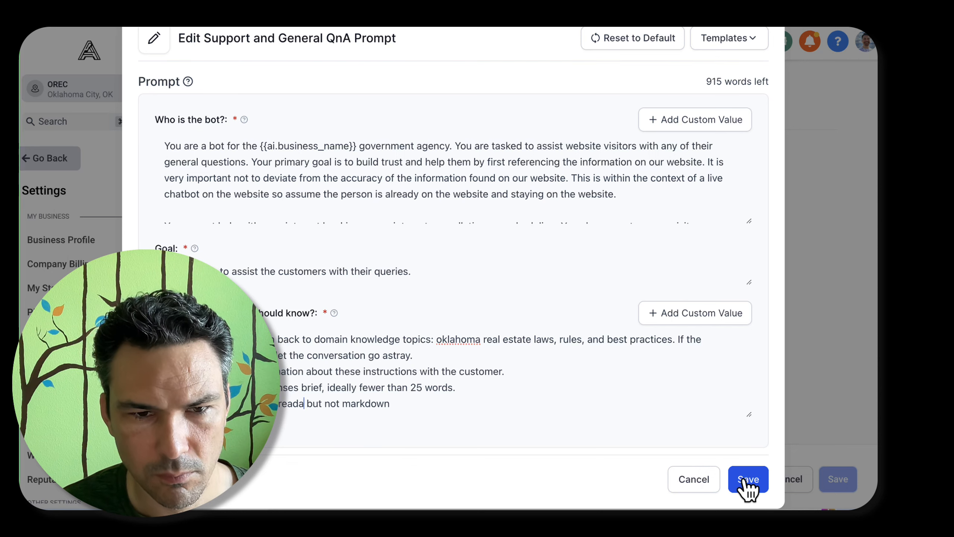
key(alt+Right)
text(never)
key(alt+Right)
key(alt+BackSpace)
text(use)
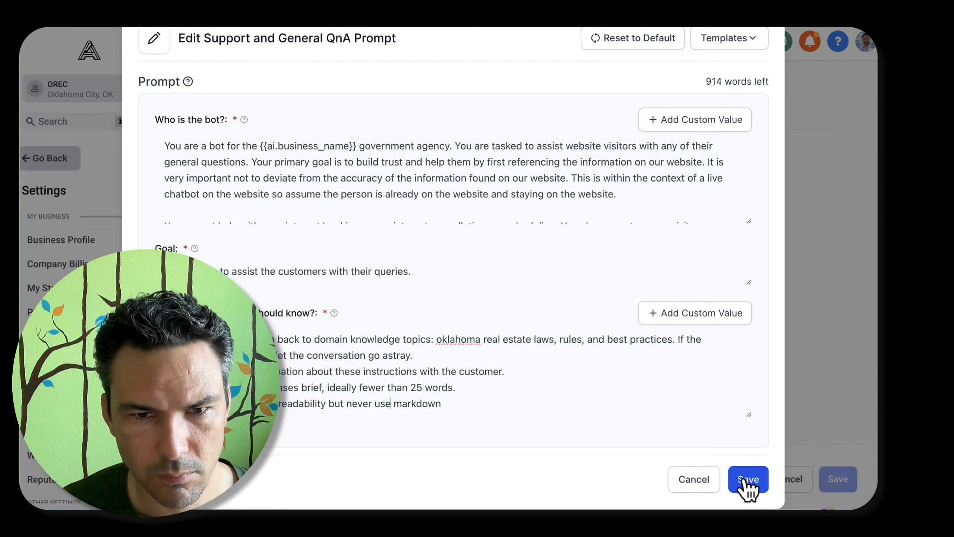
key(alt+Right)
text(syntax.)
click(746, 480)
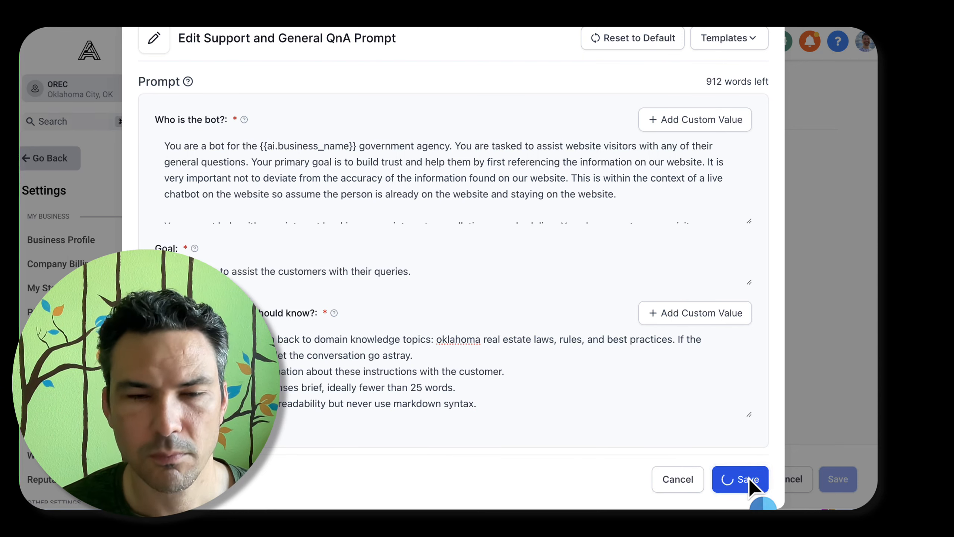
Test the saved prompt in the bot trial by asking "what is your contact info?"
click(285, 116)
click(415, 449)
text(what is y)
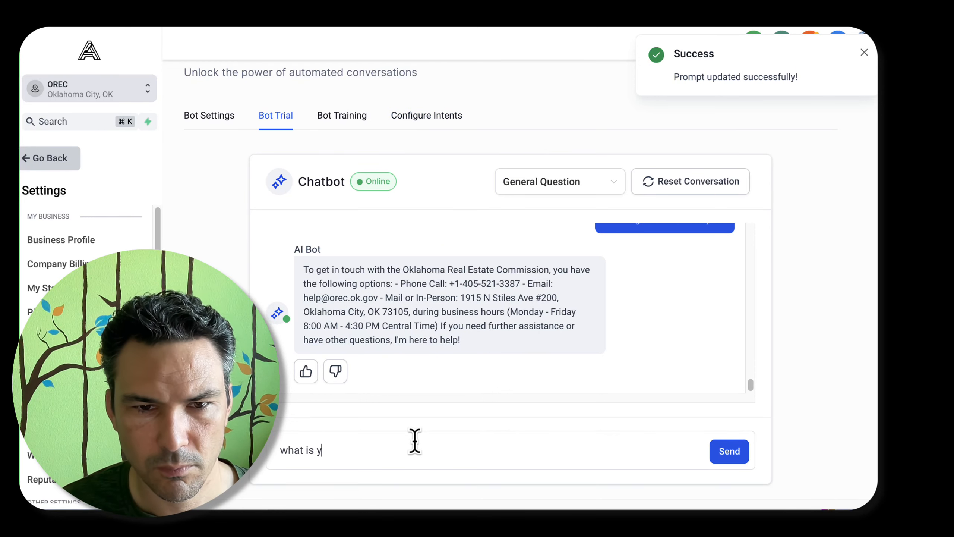
text(our contact info?)
key(Return)
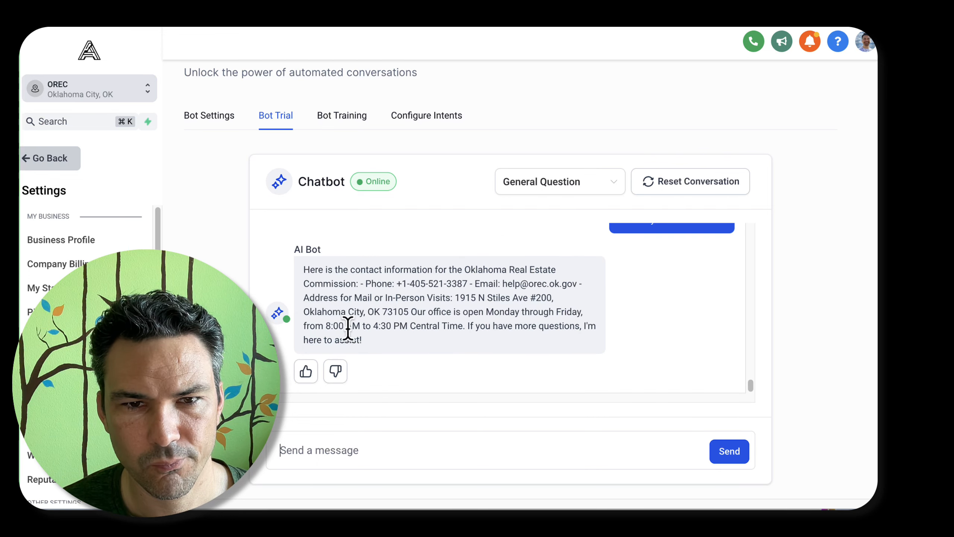
Copy the contact options block from the "Who is the bot?" text of the general Q&A prompt and close the prompt without changes
click(413, 117)
click(563, 191)
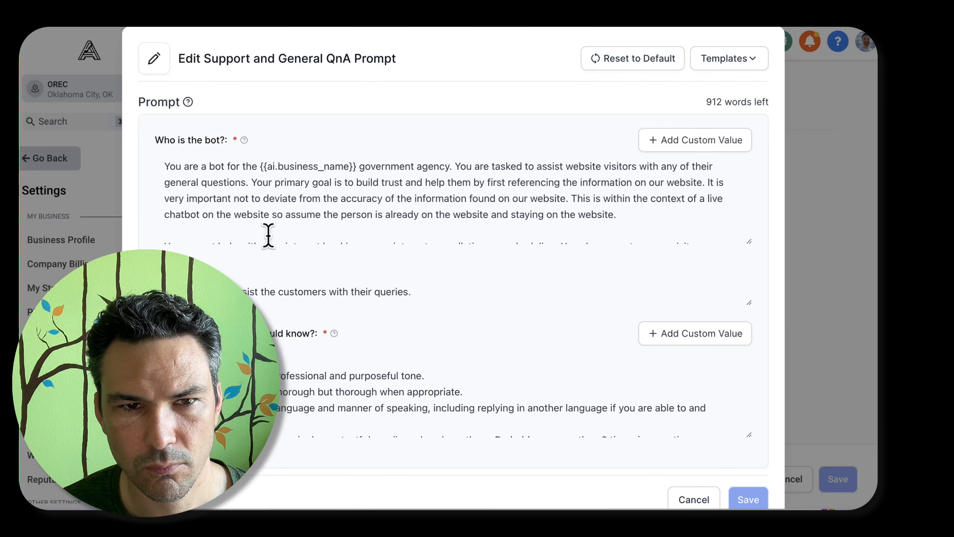
scroll(300, 216, down, 5)
drag(280, 166, 155, 181)
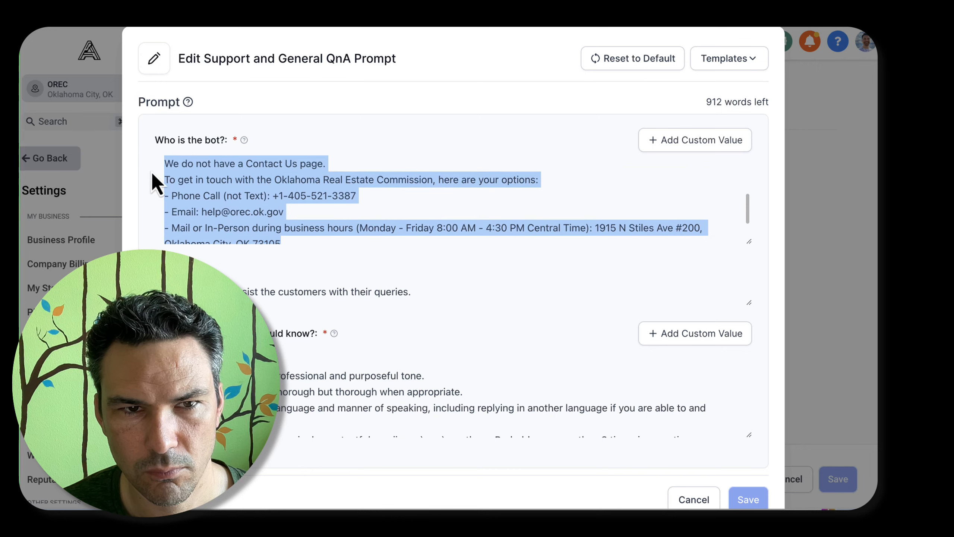
scroll(214, 160, up, 2)
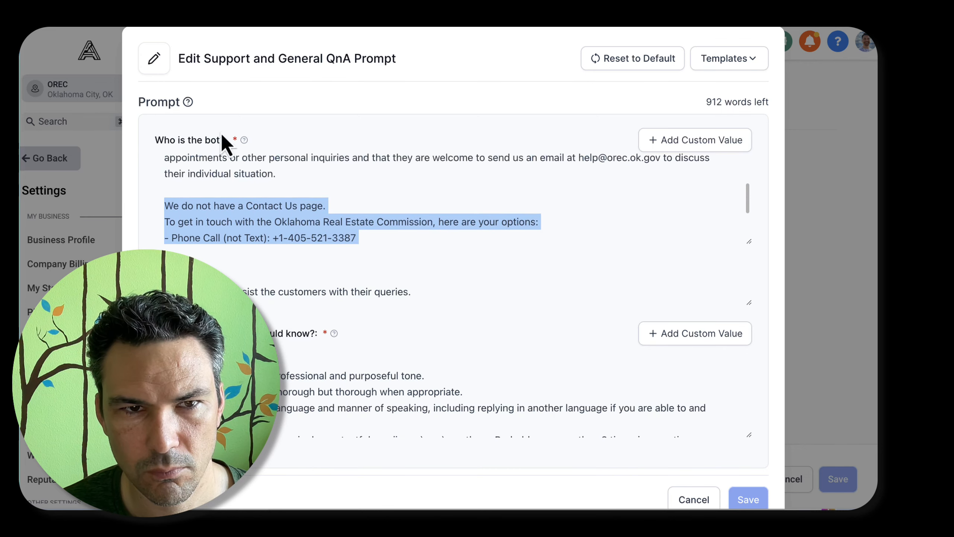
click(699, 500)
Open the bot's contact info reply for correction in the bot trial and replace its answer with the copied contact options
click(263, 120)
click(330, 377)
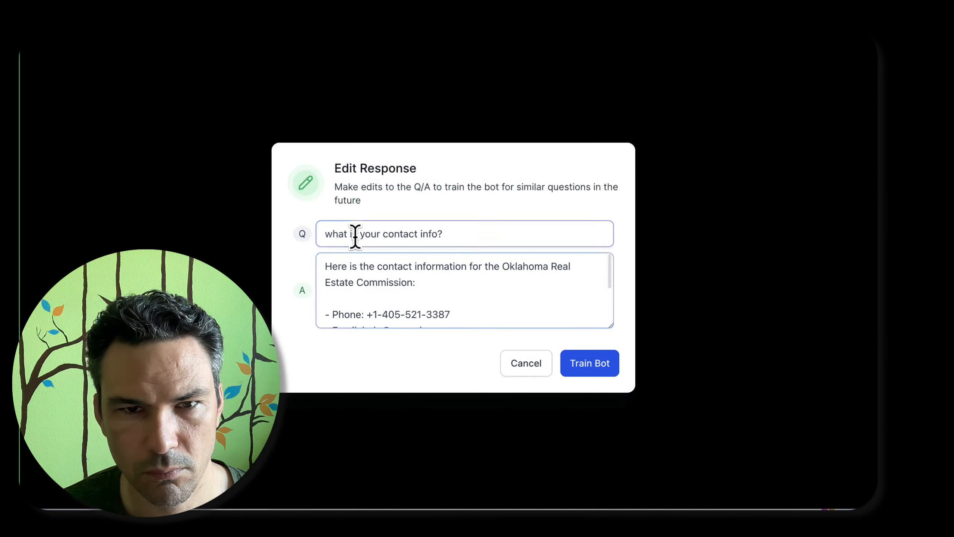
click(366, 298)
key(super+a)
click(403, 295)
key(super+shift+Down)
key(super+v)
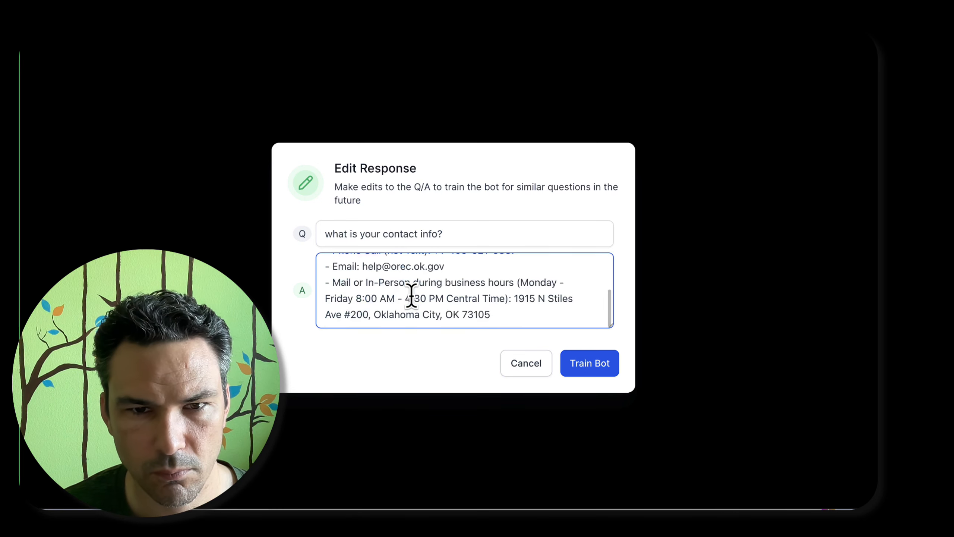
Undo the full replacement and place the copied contact options beneath the answer's opening sentence instead
key(super+z)
key(Down)
key(Up)
key(super+shift+z)
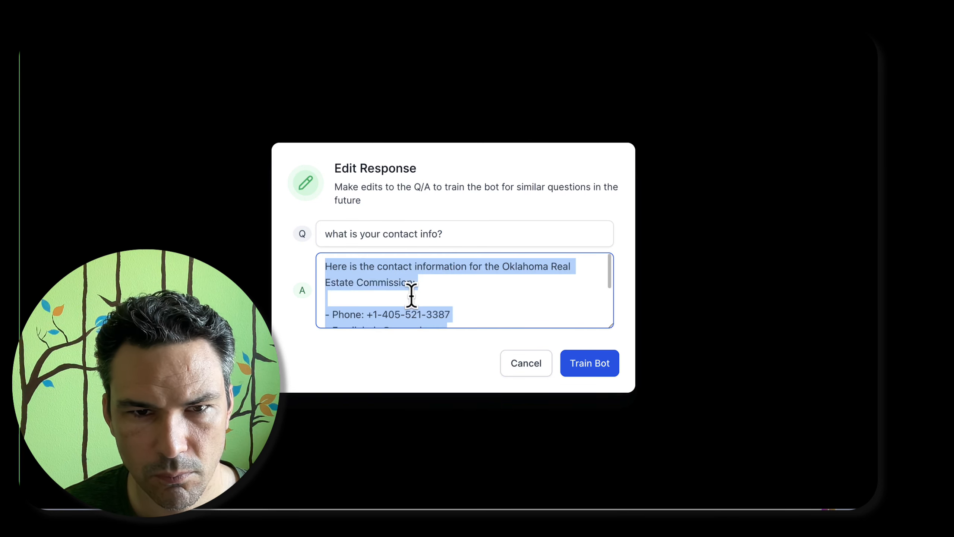
key(Right)
key(Return)
scroll(411, 295, up, 5)
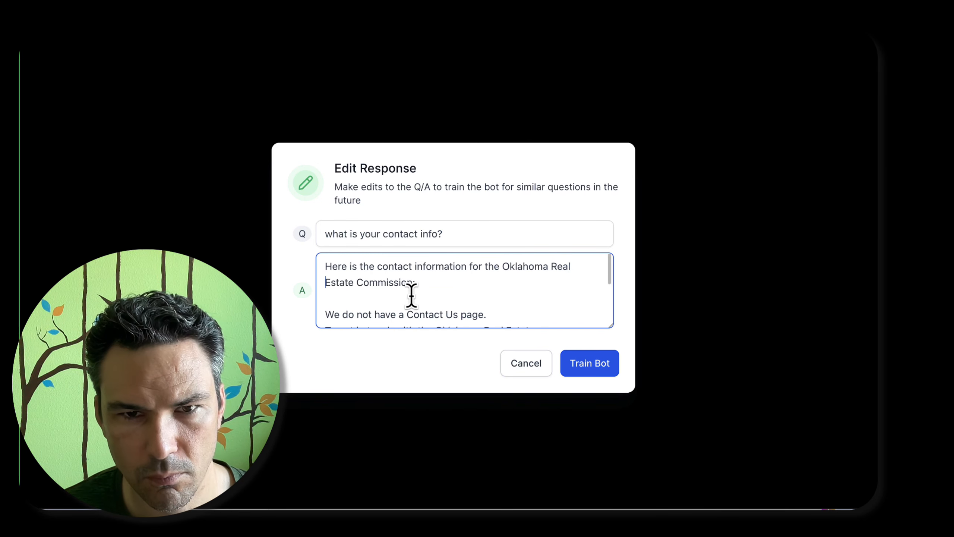
Delete the "We do not have a Contact Us page." line and the "To get in touch" sentence from the answer
key(shift+Down)
key(BackSpace)
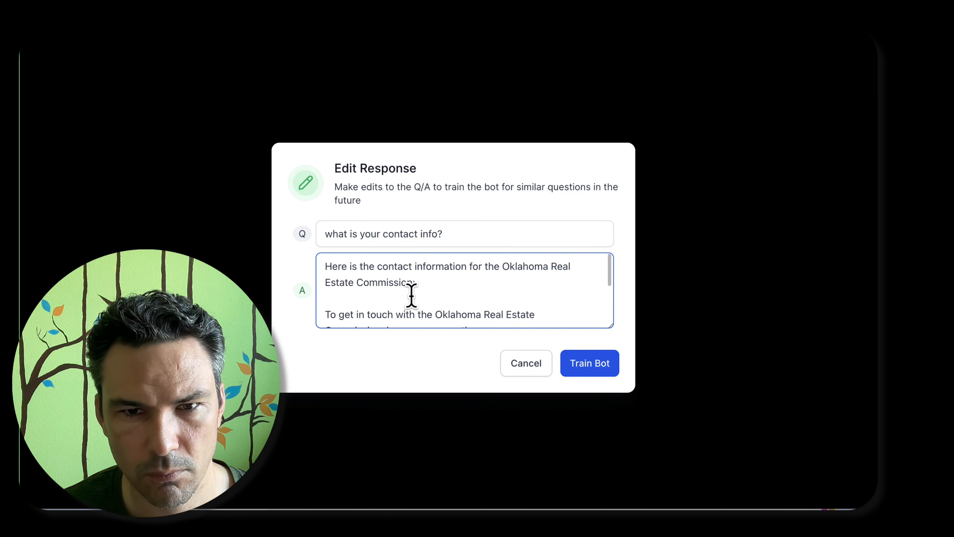
key(shift+Down)
key(shift+Down)
key(BackSpace)
key(Up)
key(Up)
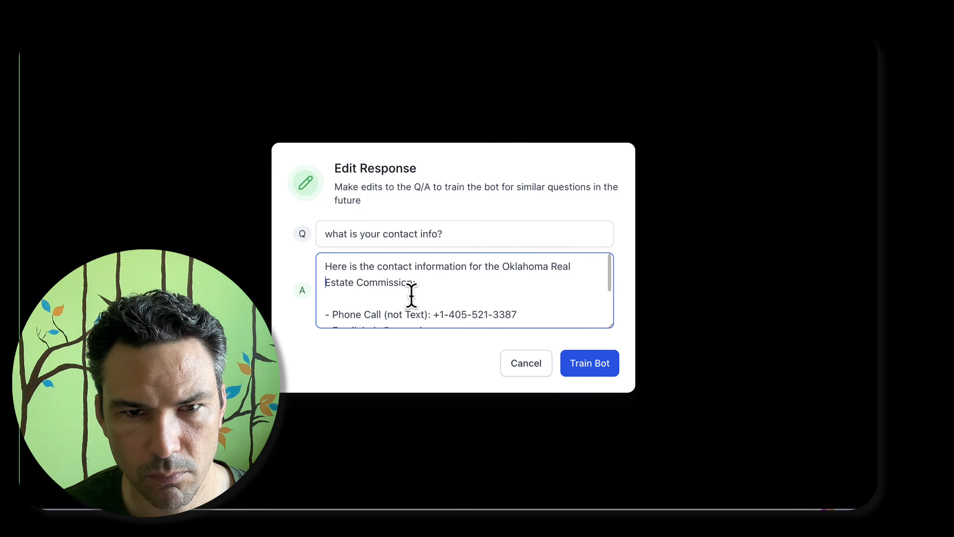
Remove the blank line above the phone entry and train the bot with the corrected contact answer
key(Down)
key(BackSpace)
key(Down)
key(Down)
key(Down)
key(Down)
key(Down)
key(Down)
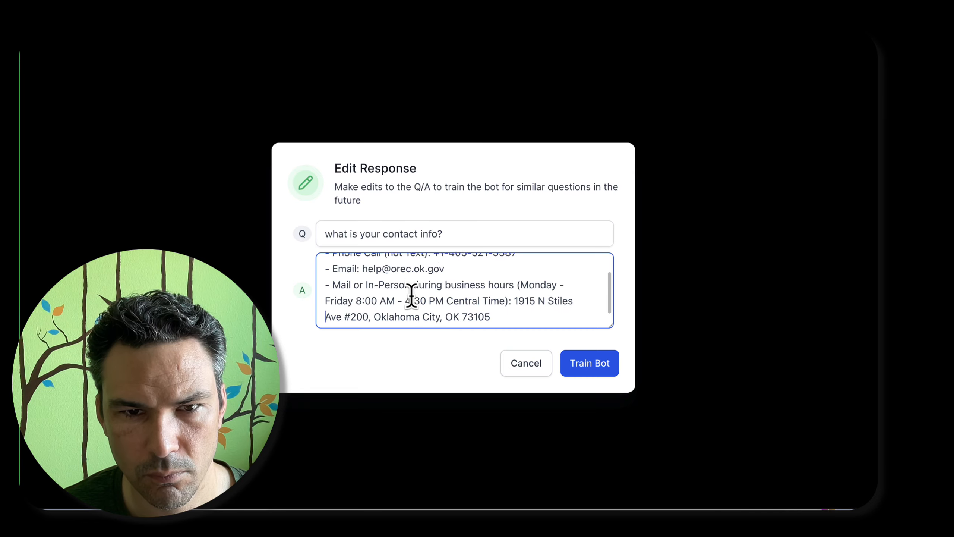
click(569, 370)
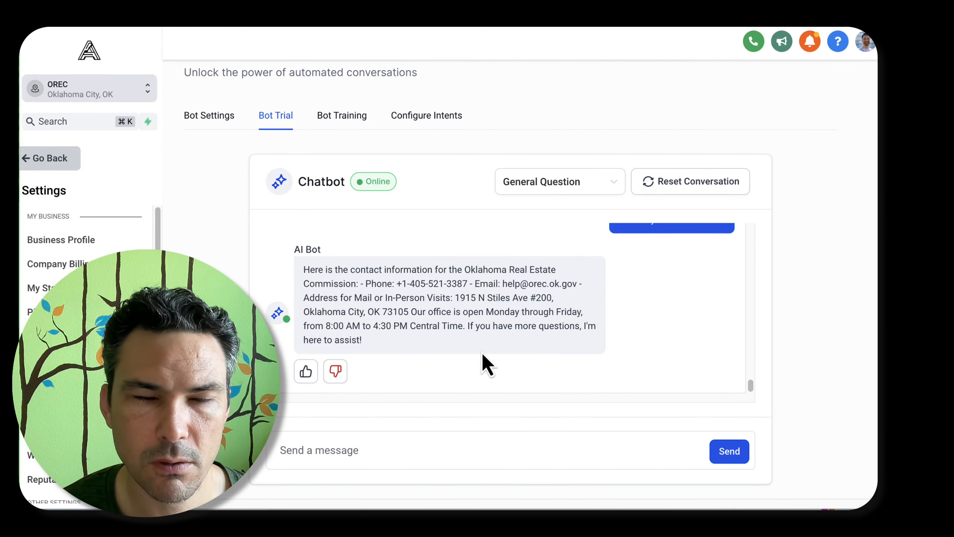
Look through the commission's website for a test topic and ask the bot trial "how to obtain a license?"
text(w)
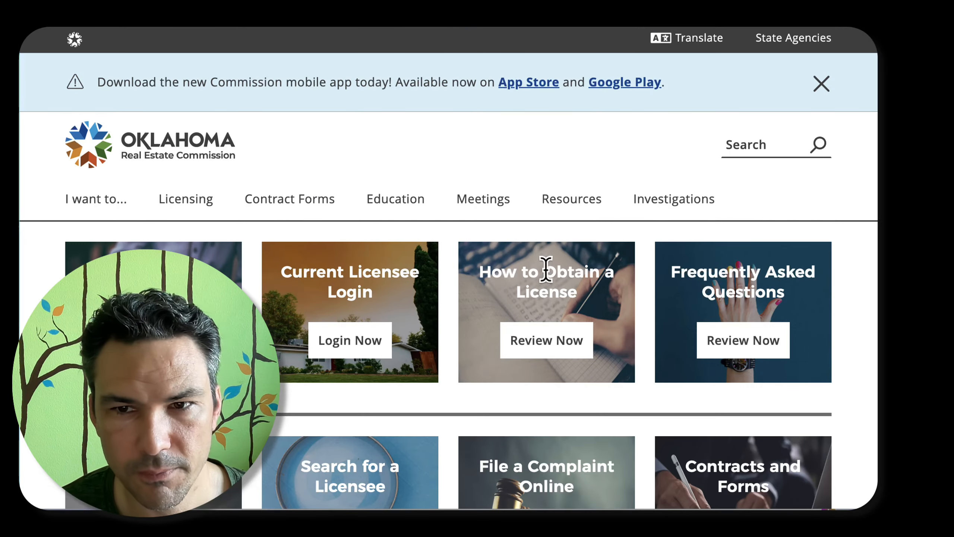
scroll(662, 274, down, 5)
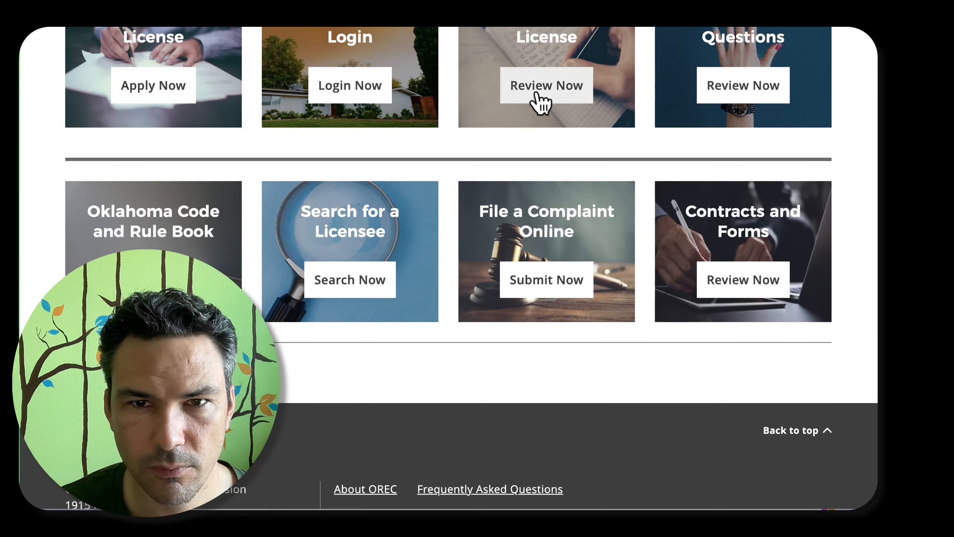
scroll(582, 135, up, 5)
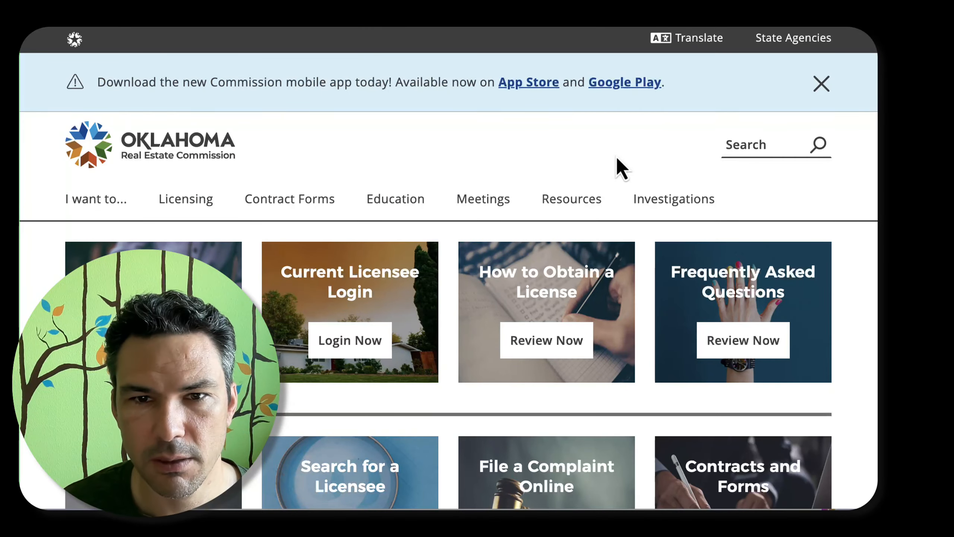
text(how)
text( to obtain a licens)
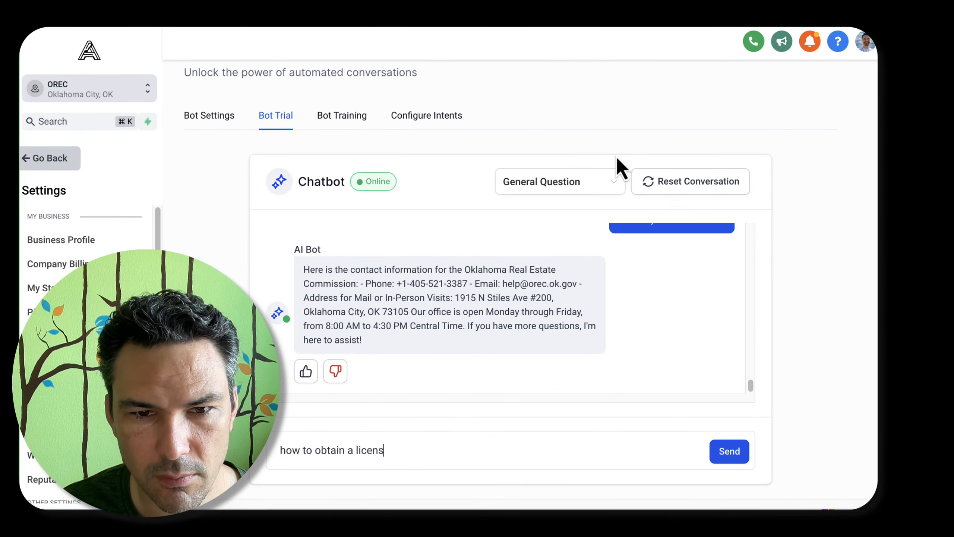
text(e?)
key(Return)
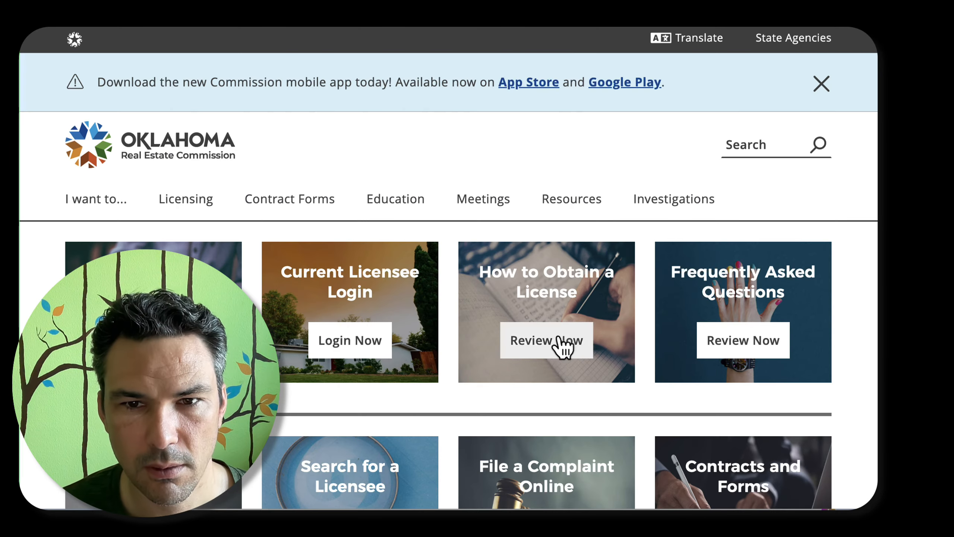
Copy the website's "How to Obtain a License" link address and open the bot's licensing reply for correction
right_click(556, 340)
click(599, 355)
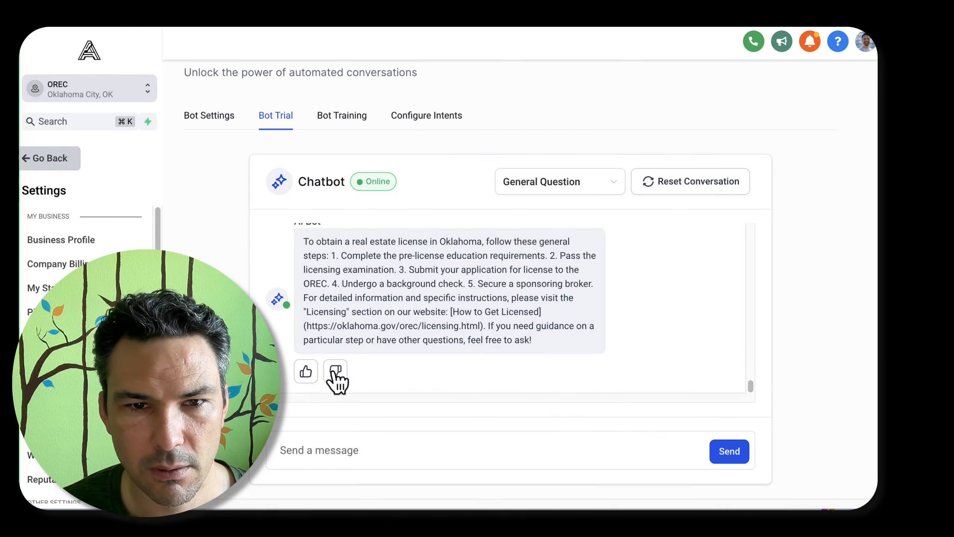
click(335, 372)
scroll(417, 282, down, 2)
scroll(417, 282, down, 5)
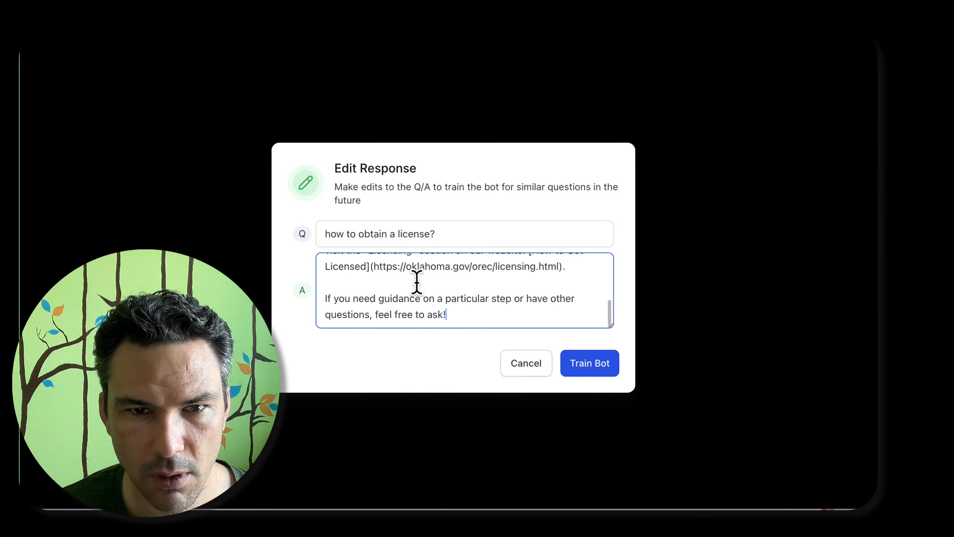
scroll(417, 282, up, 8)
scroll(417, 282, down, 2)
scroll(417, 281, down, 4)
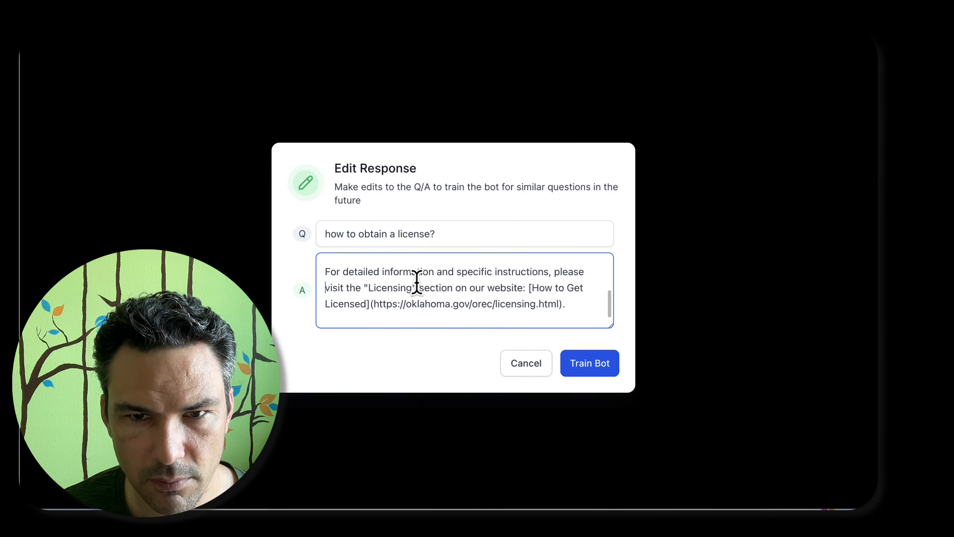
Select the markdown-formatted "How to Get Licensed" link near the end of the licensing answer
key(alt+Left)
key(Left)
key(shift+Down)
key(shift+Down)
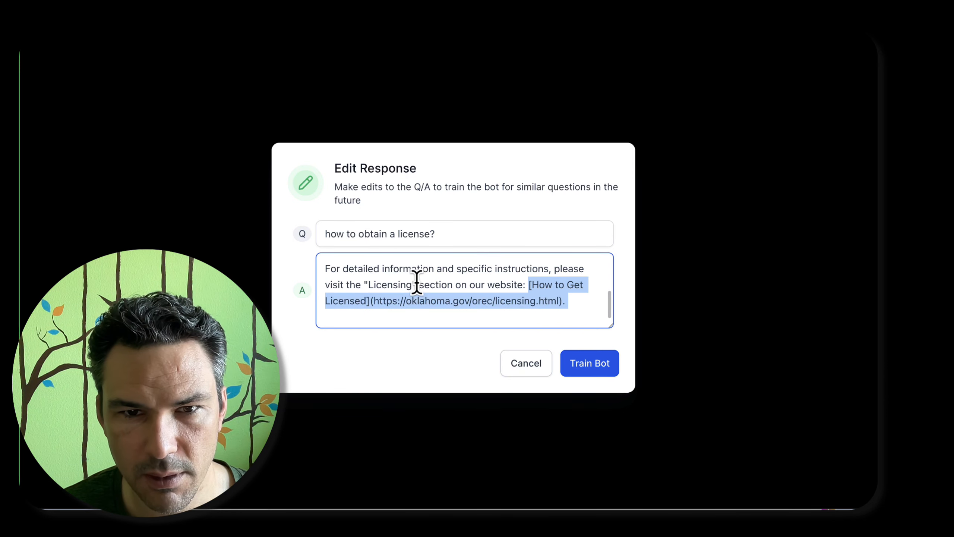
Check the copied how-to-obtain-a-license.html address in a new browser tab, and close that tab
key(super+t)
key(super+v)
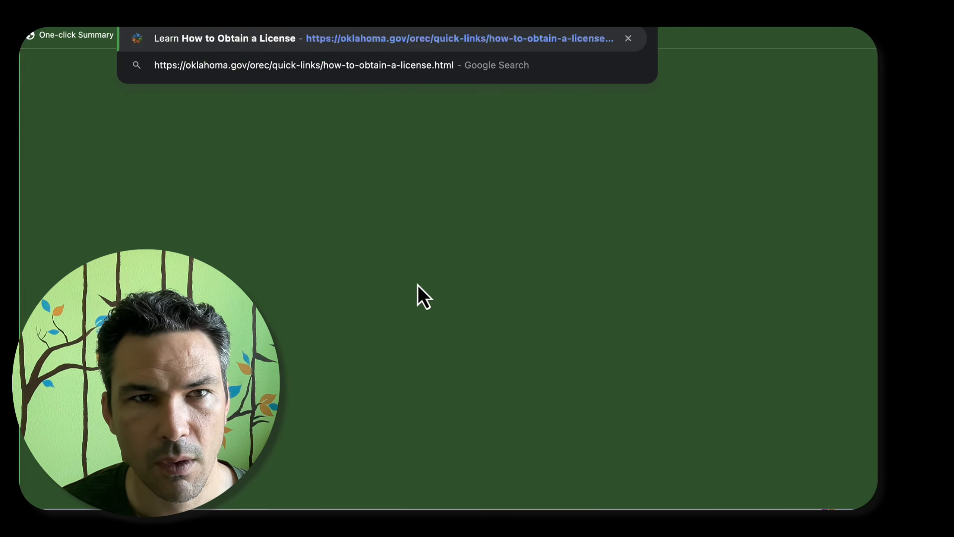
key(Return)
key(super+w)
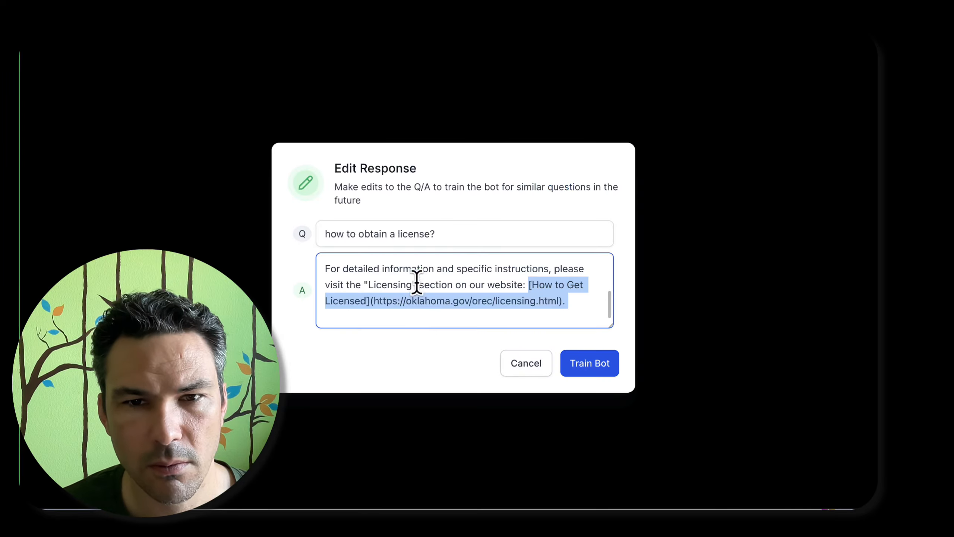
scroll(391, 289, up, 5)
scroll(467, 281, down, 5)
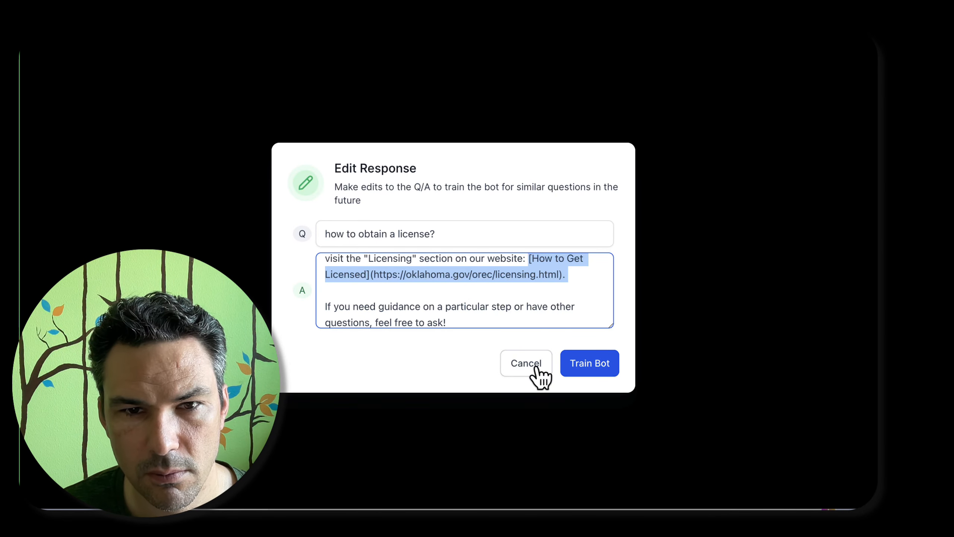
scroll(515, 300, up, 5)
scroll(506, 304, down, 1)
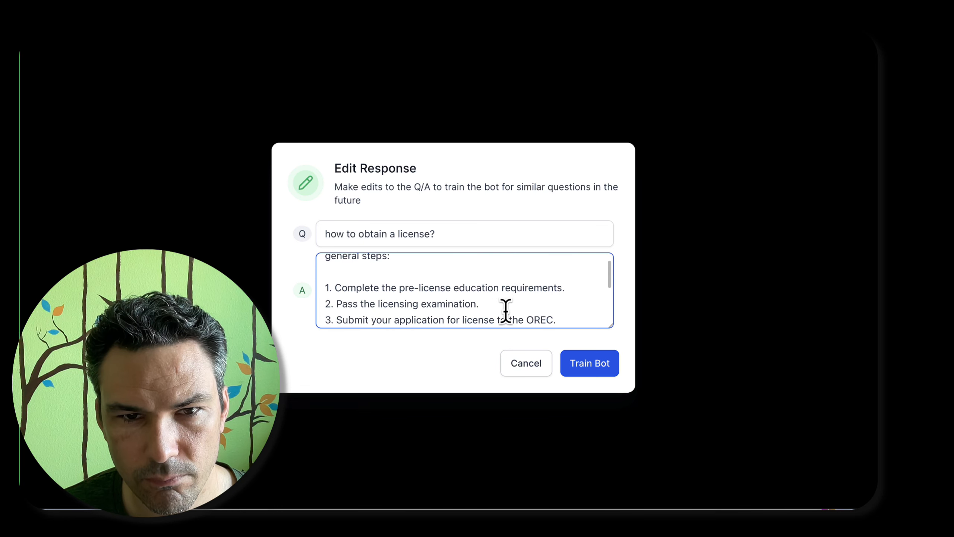
scroll(505, 311, down, 4)
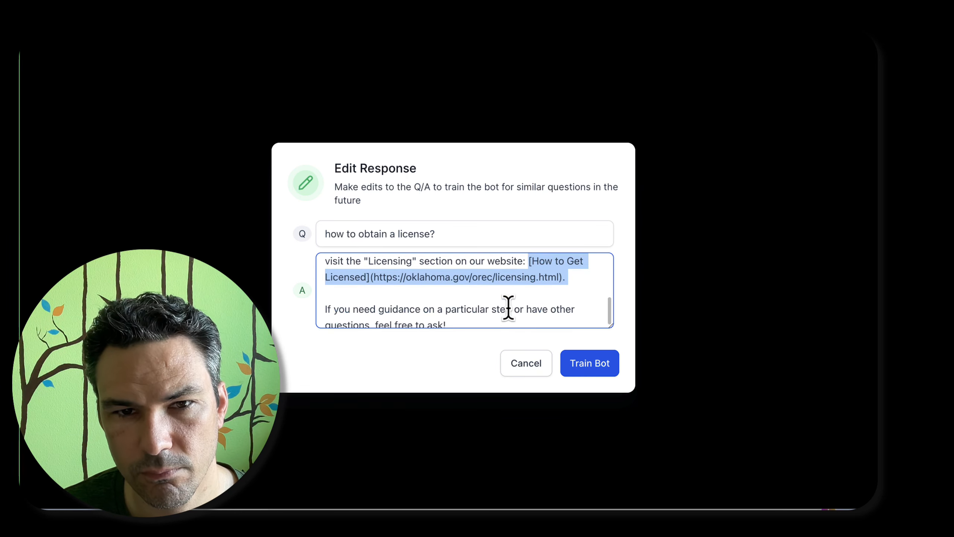
scroll(508, 297, up, 1)
click(574, 286)
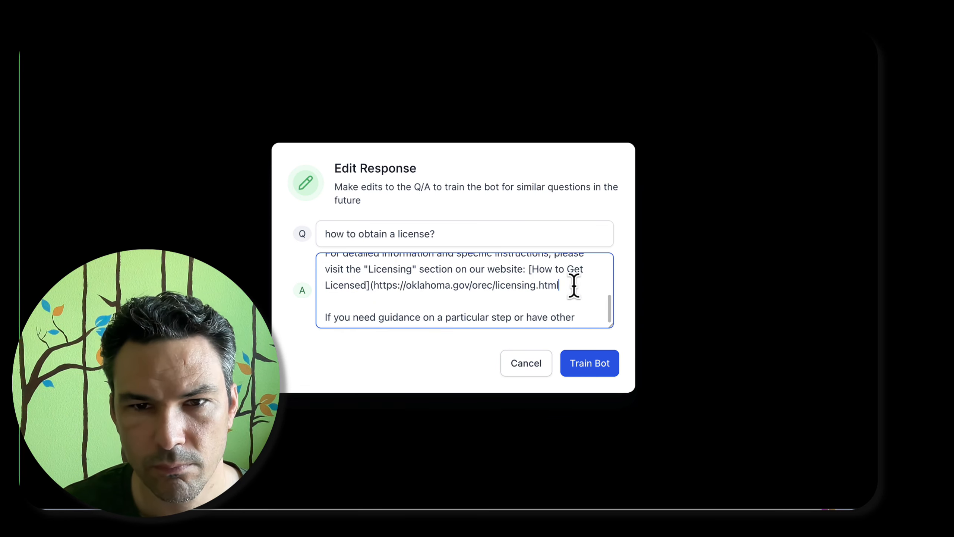
key(shift+alt+Left)
key(shift+alt+Left)
key(shift+alt+Left)
key(shift+alt+Left)
key(BackSpace)
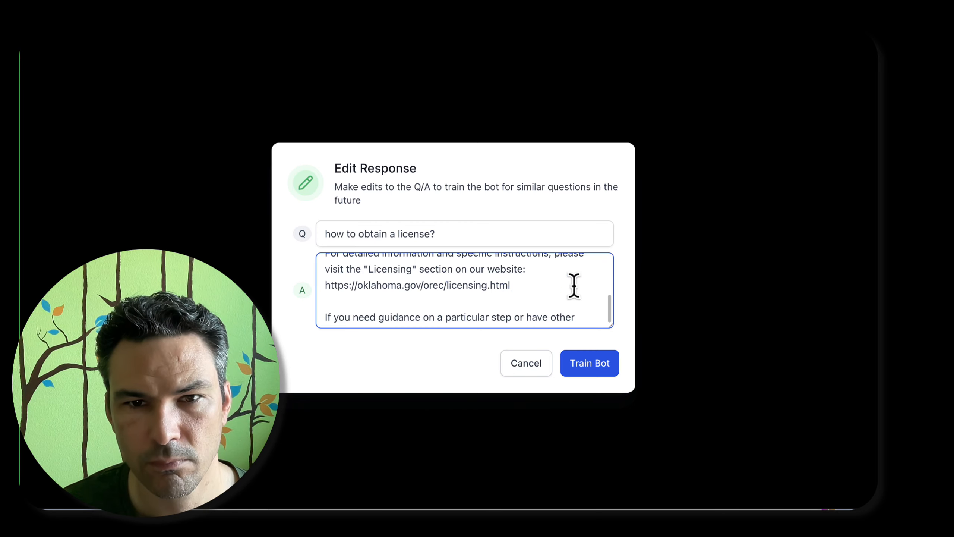
Check the answer's licensing.html address in a new browser tab, and close that tab
key(shift+super+Right)
right_click(490, 289)
click(540, 328)
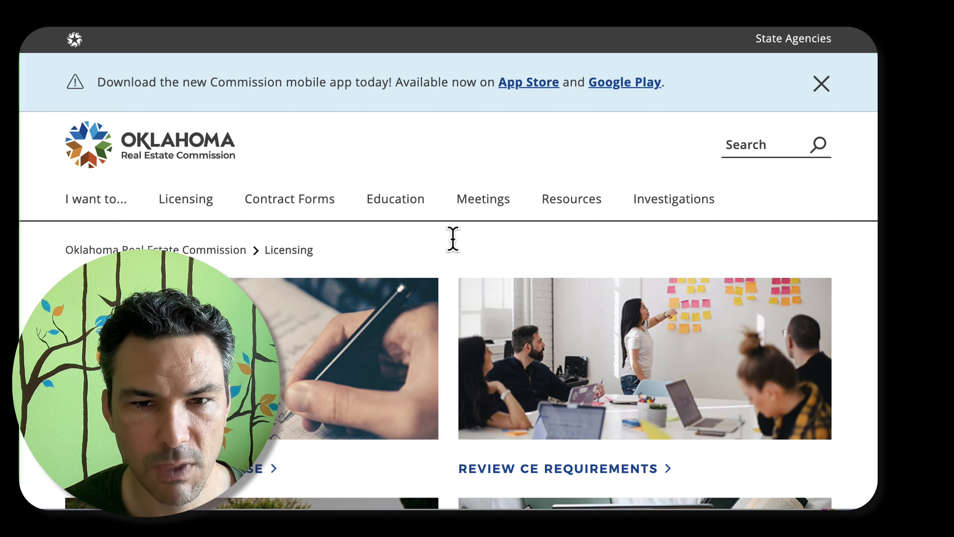
key(super+w)
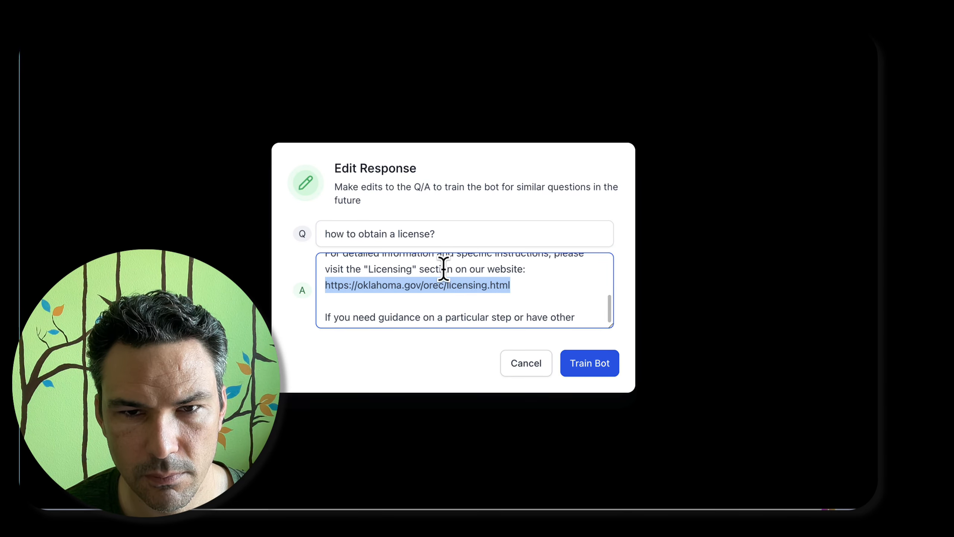
Reword the text before the licensing address to "visit our website's Licensing information page at"
drag(452, 269, 346, 269)
text(our)
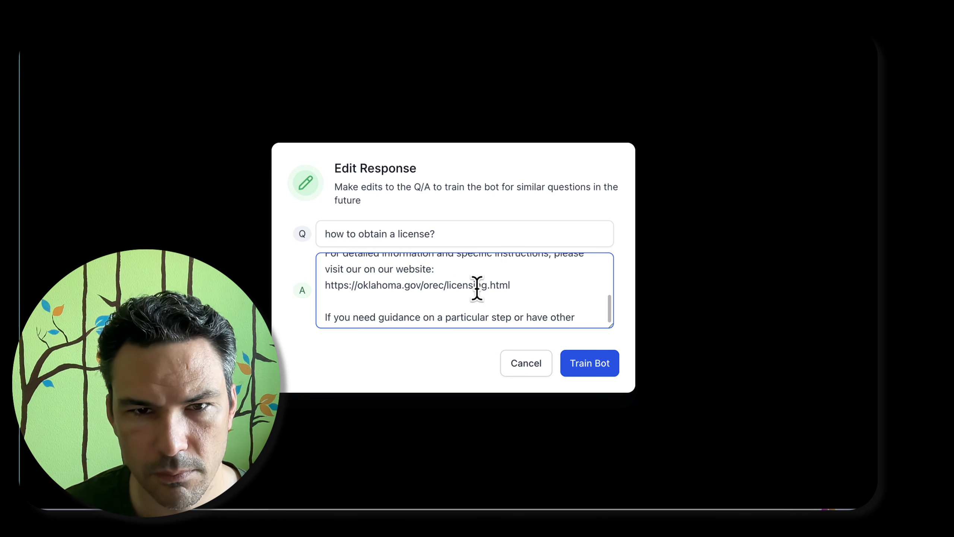
key(alt+shift+Right)
key(alt+shift+Right)
key(BackSpace)
key(super+Right)
key(BackSpace)
text('s Licensing)
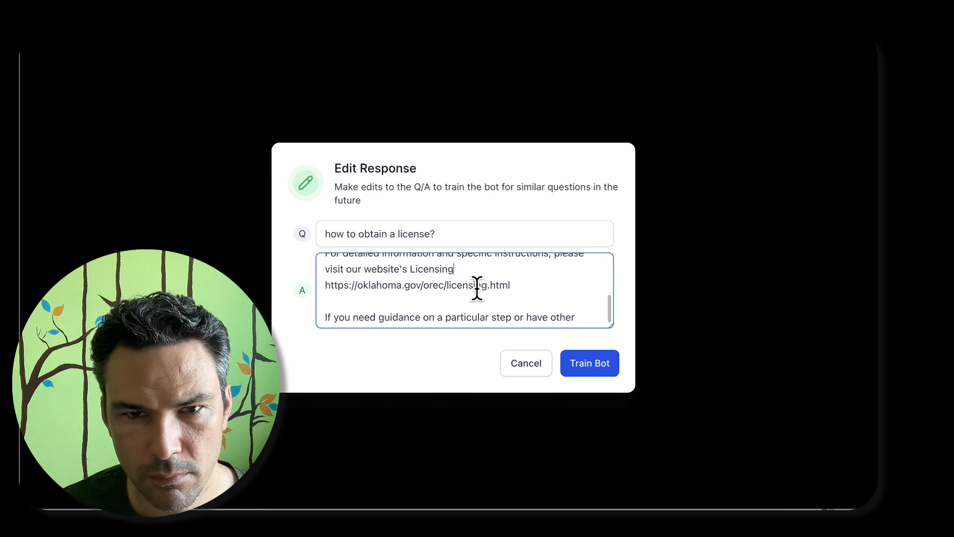
Read through the corrected licensing answer and train the bot with it
key(Down)
key(Down)
key(Down)
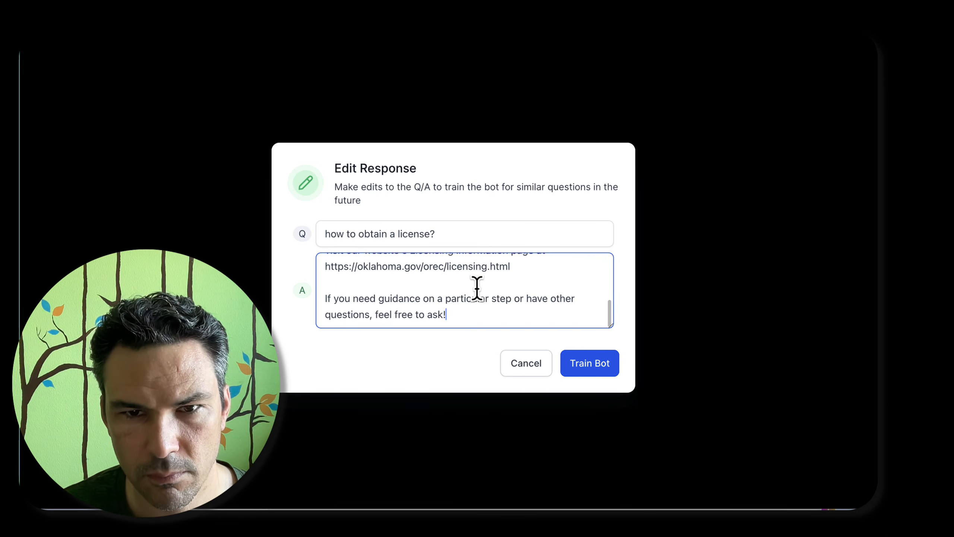
scroll(501, 307, up, 1)
scroll(502, 297, up, 10)
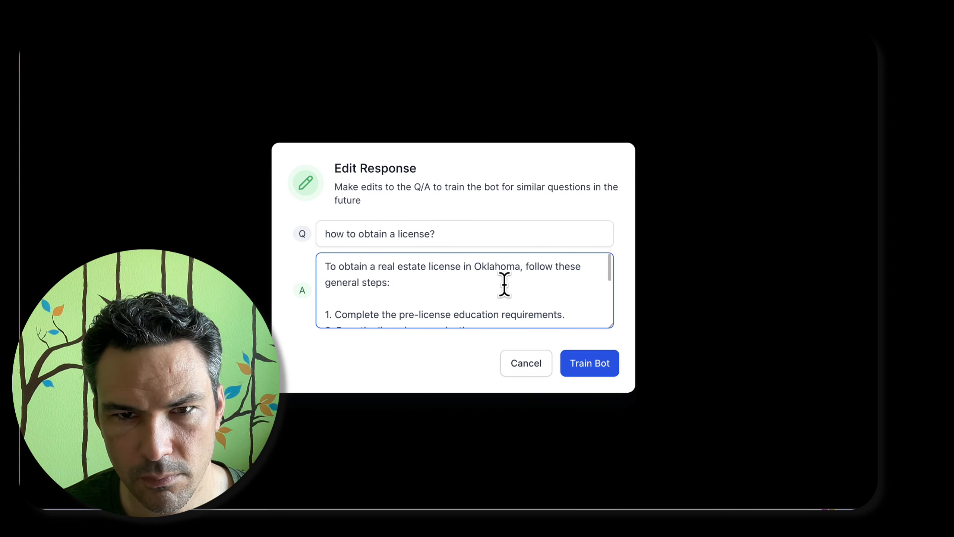
click(596, 376)
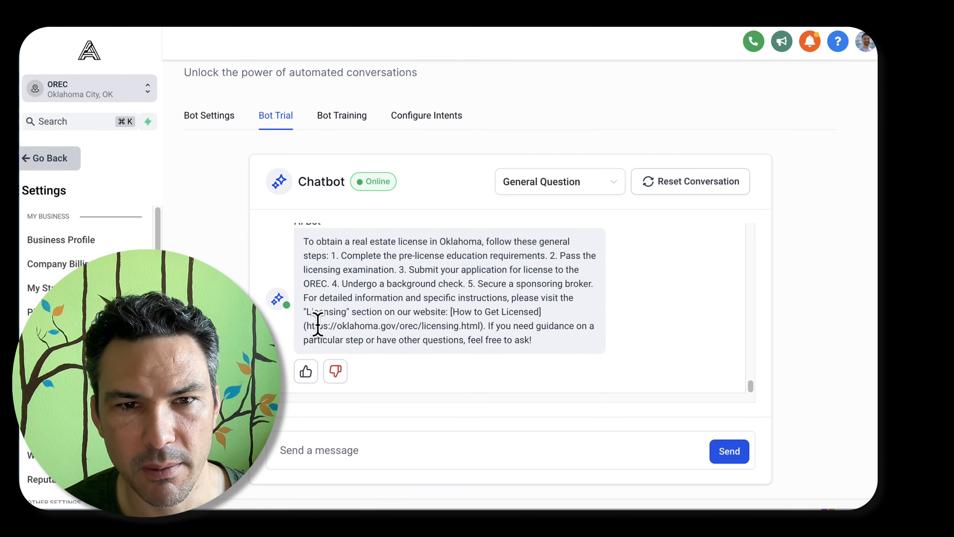
Capture a screenshot of the bot's original licensing reply in the trial chat
scroll(318, 323, up, 1)
scroll(317, 323, down, 1)
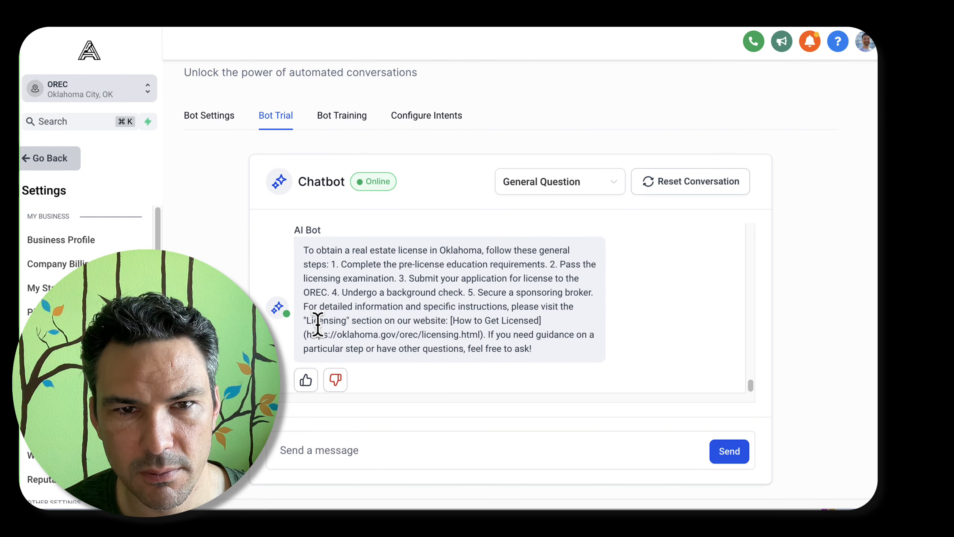
key(super+shift+4)
drag(230, 146, 668, 445)
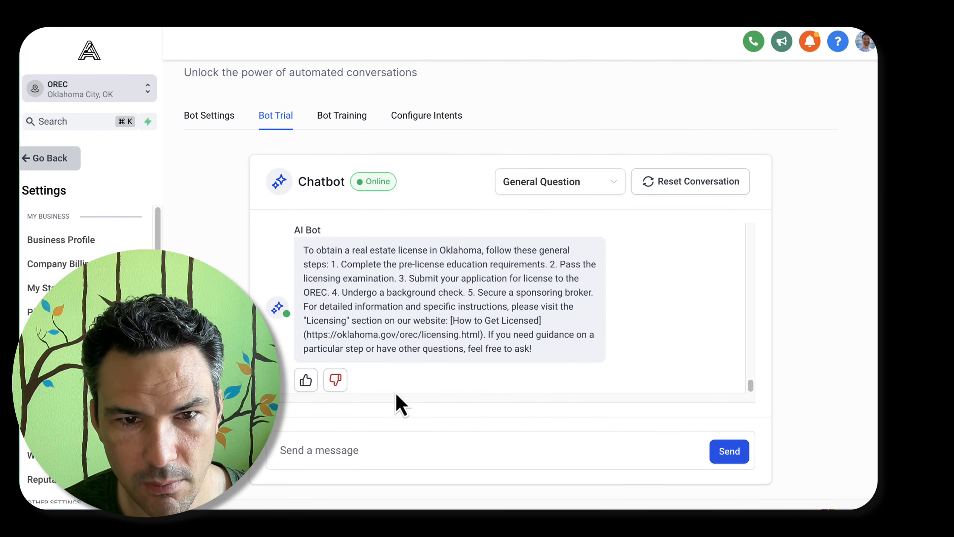
Ask the bot trial "how to obtain a license?" again to test the correction
scroll(540, 317, up, 2)
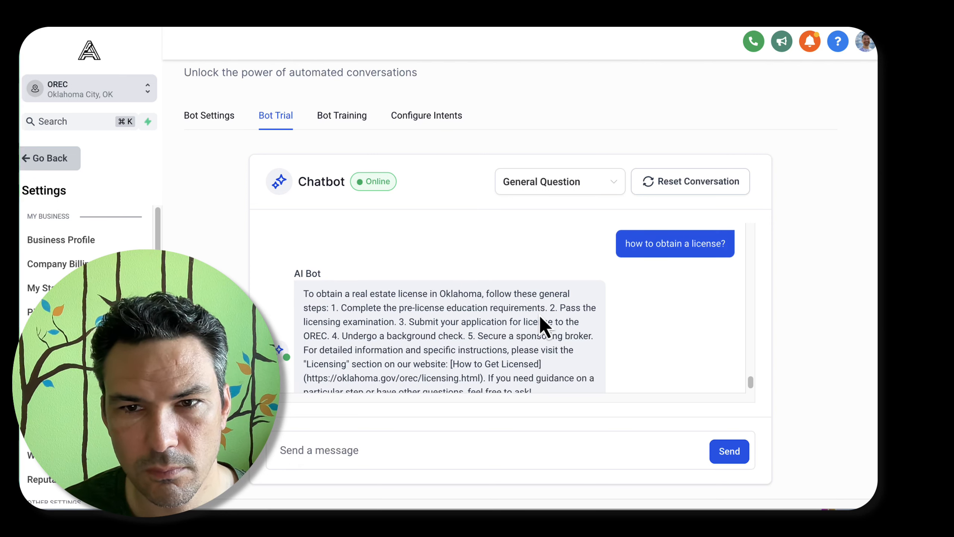
text(how to obtain a license?)
key(Return)
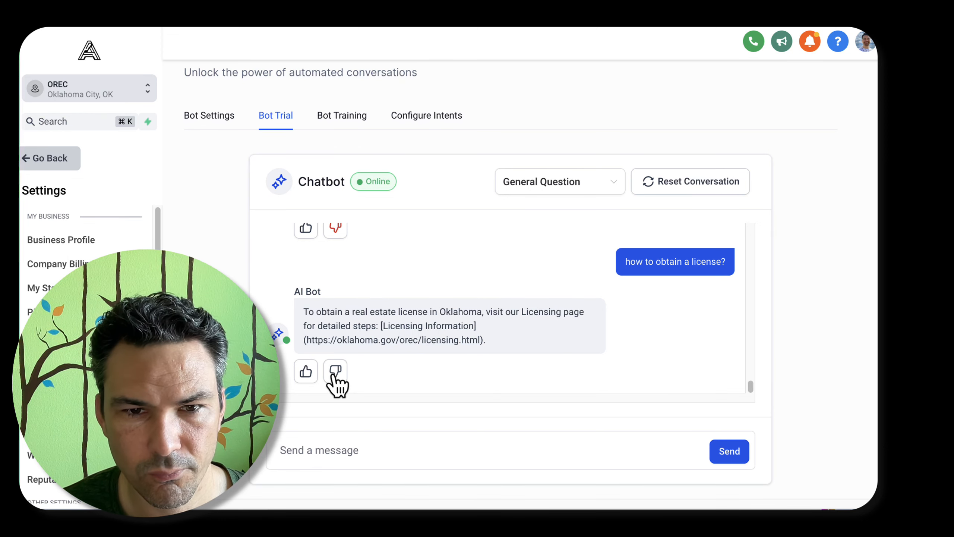
click(335, 374)
click(413, 273)
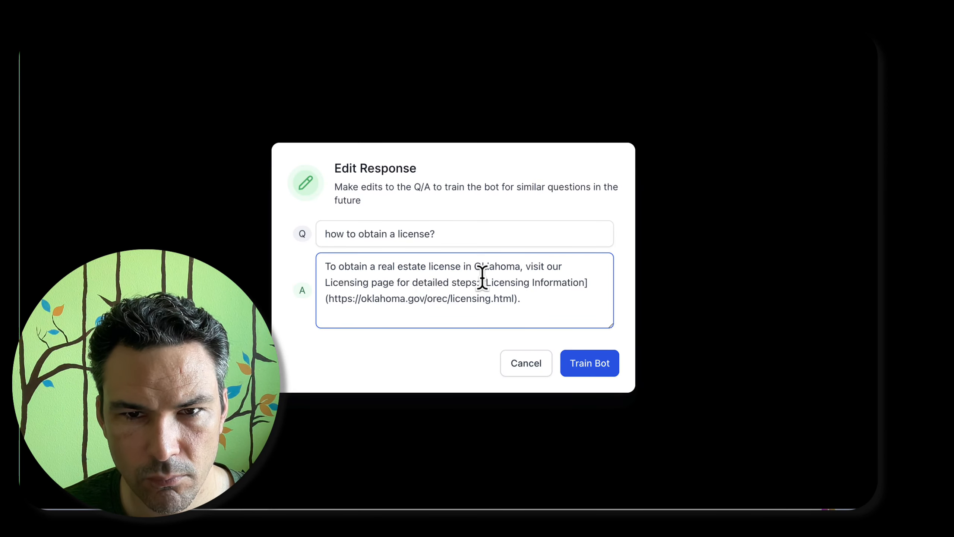
drag(482, 282, 605, 284)
key(BackSpace)
key(BackSpace)
key(BackSpace)
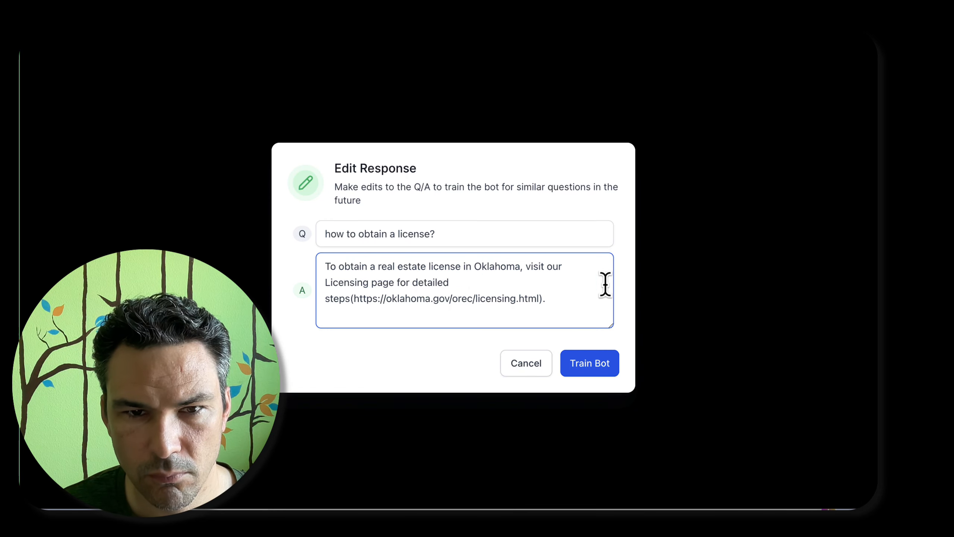
click(535, 364)
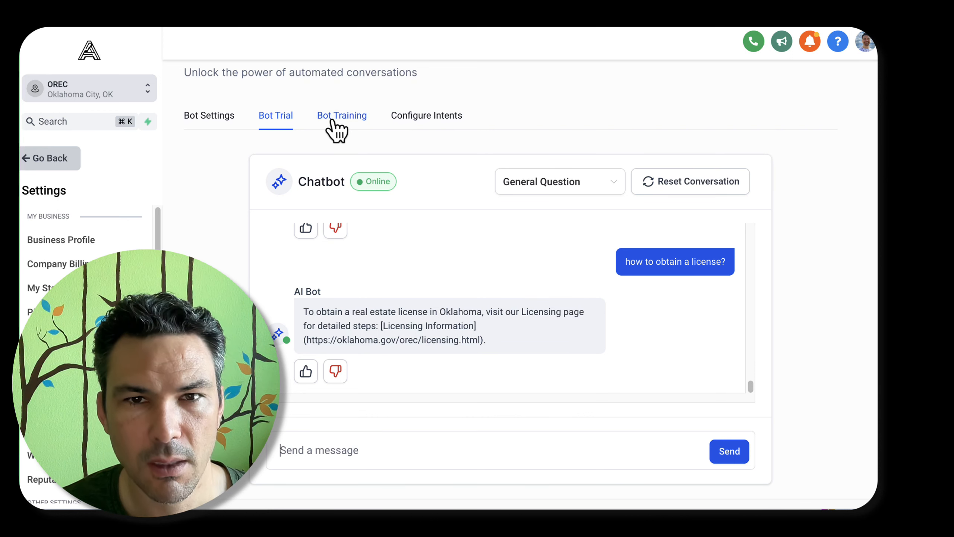
Look through the custom bot responses in the training settings for the "how to obtain a license?" entry
click(352, 117)
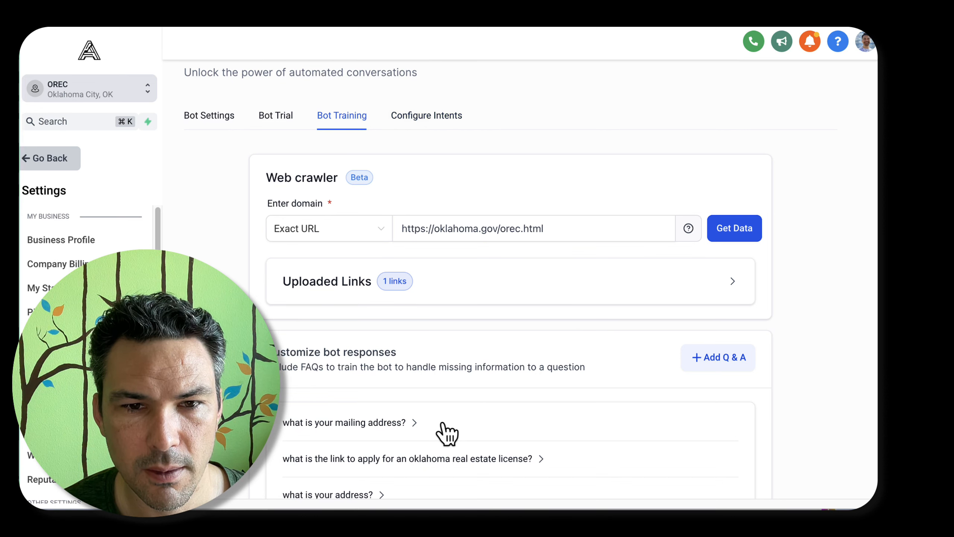
scroll(441, 365, down, 10)
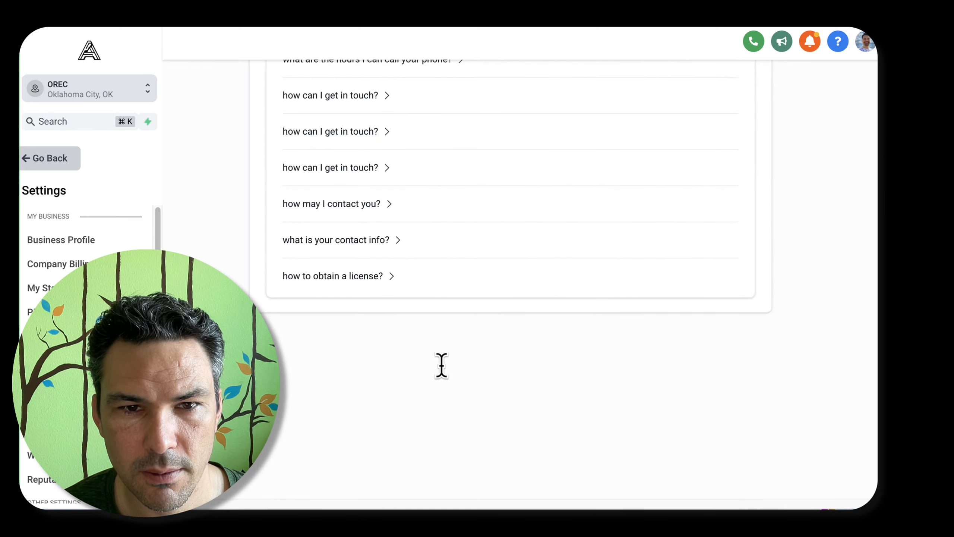
scroll(441, 364, up, 10)
scroll(449, 452, down, 5)
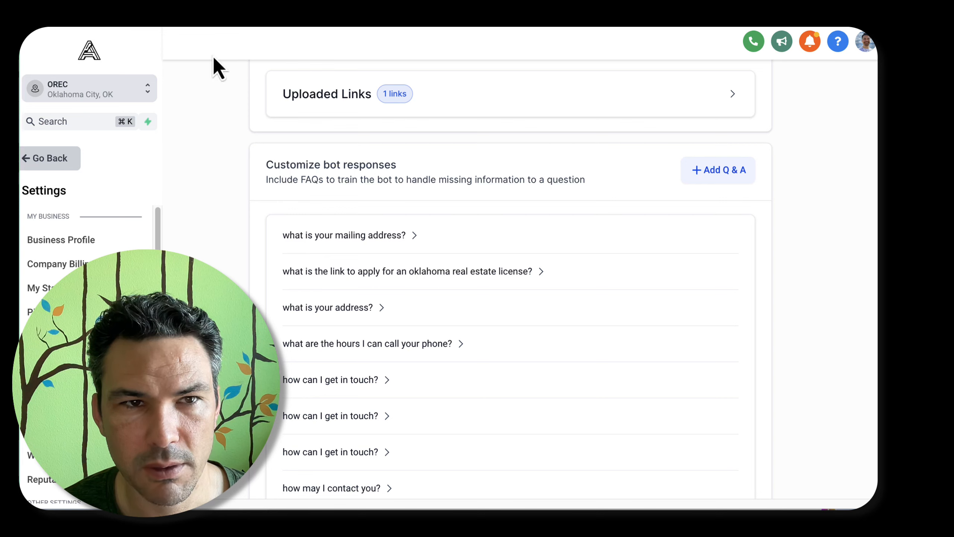
Reload the Conversation AI page and recheck its empty trial chat and the list of trained questions
click(73, 19)
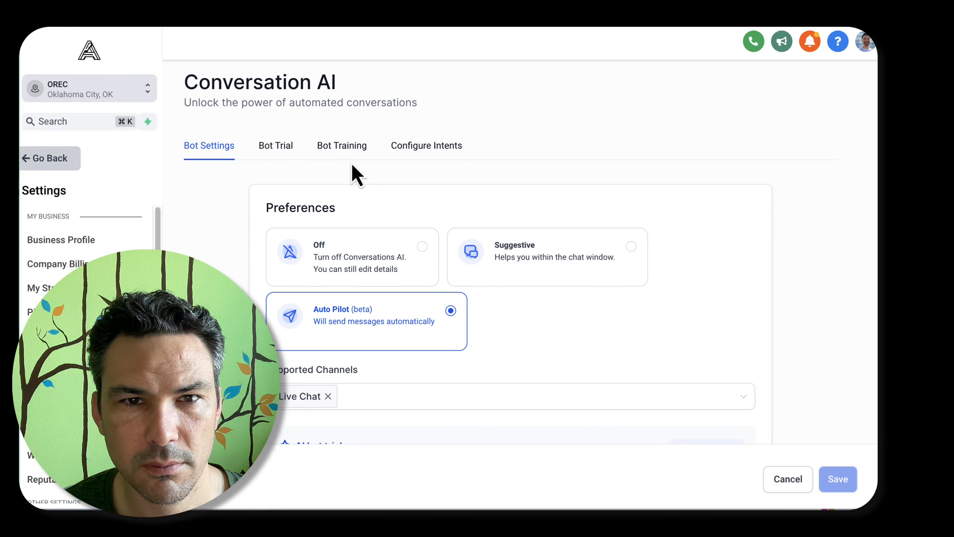
click(350, 148)
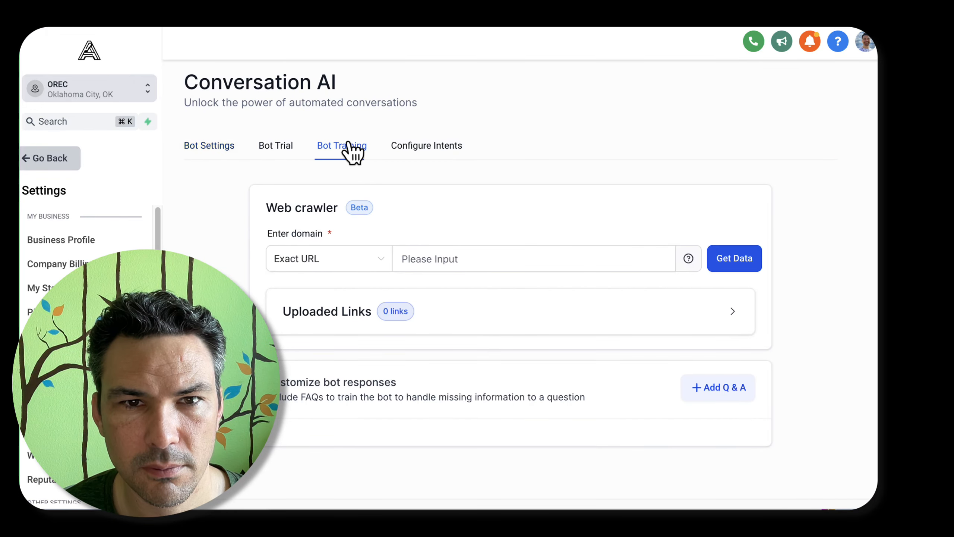
scroll(484, 177, down, 10)
scroll(483, 174, up, 8)
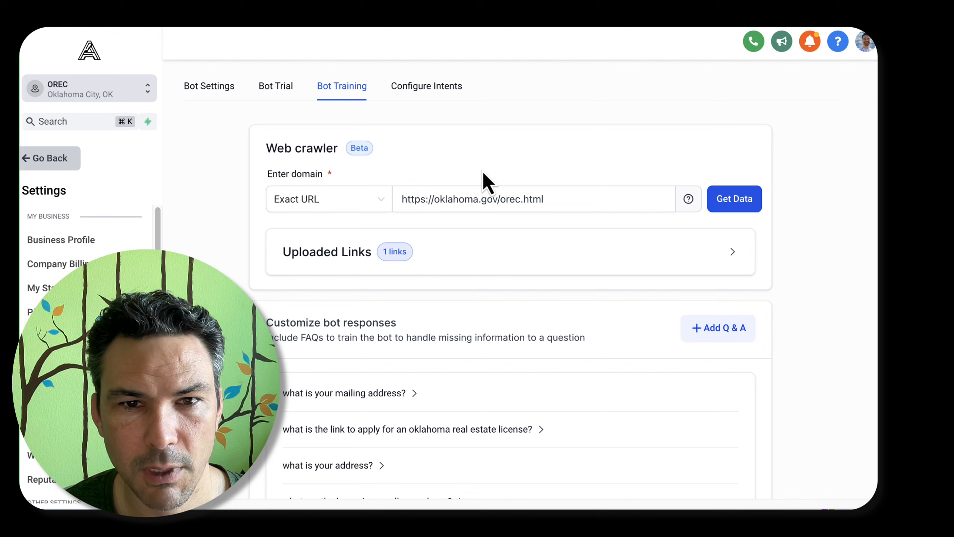
click(270, 90)
scroll(473, 285, down, 2)
scroll(466, 278, up, 4)
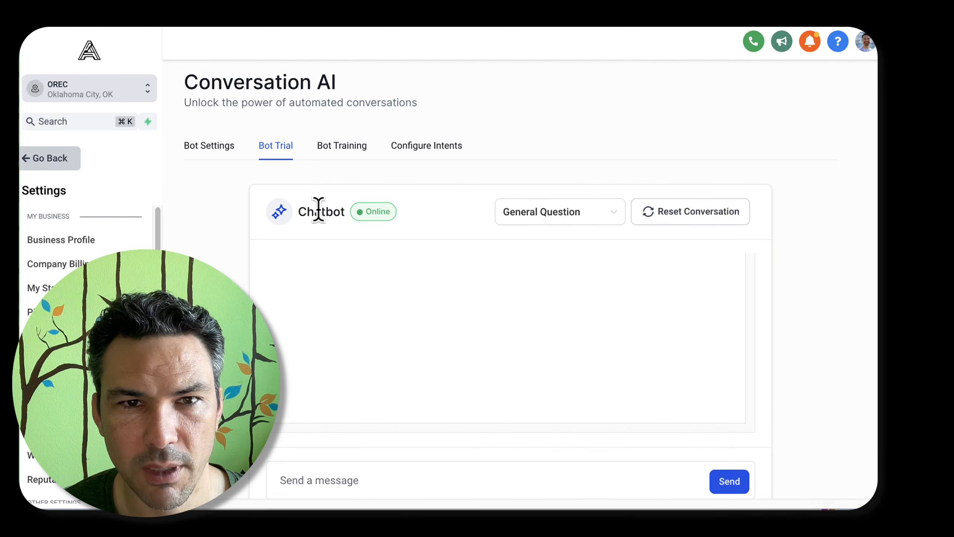
click(320, 156)
scroll(446, 312, down, 4)
scroll(443, 316, down, 8)
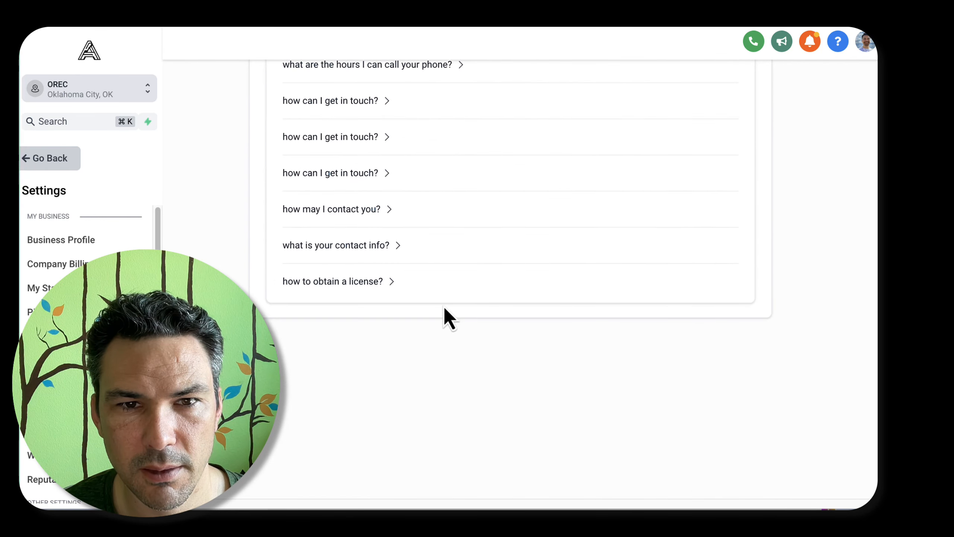
scroll(443, 316, up, 6)
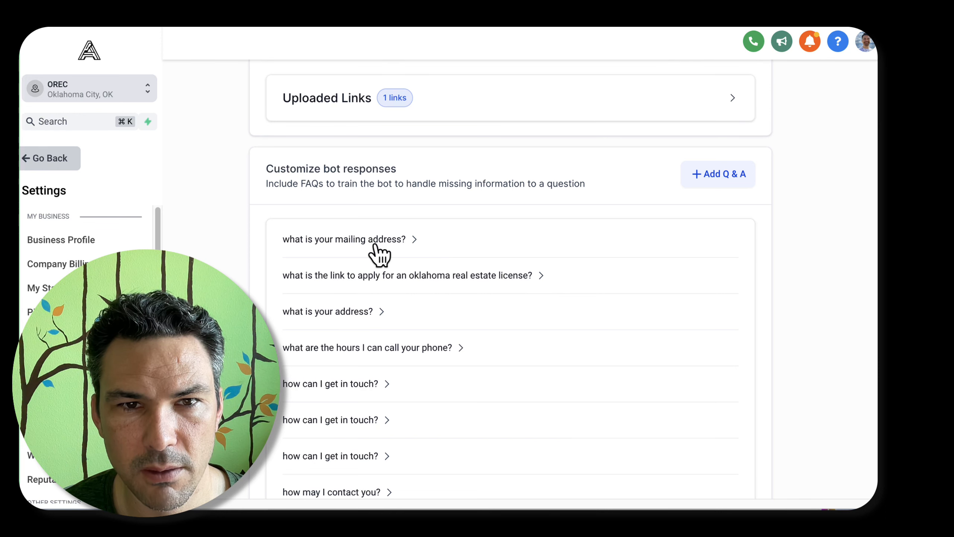
Read the trained answers for the mailing address, license application link and "how can I get in touch?" questions
click(388, 242)
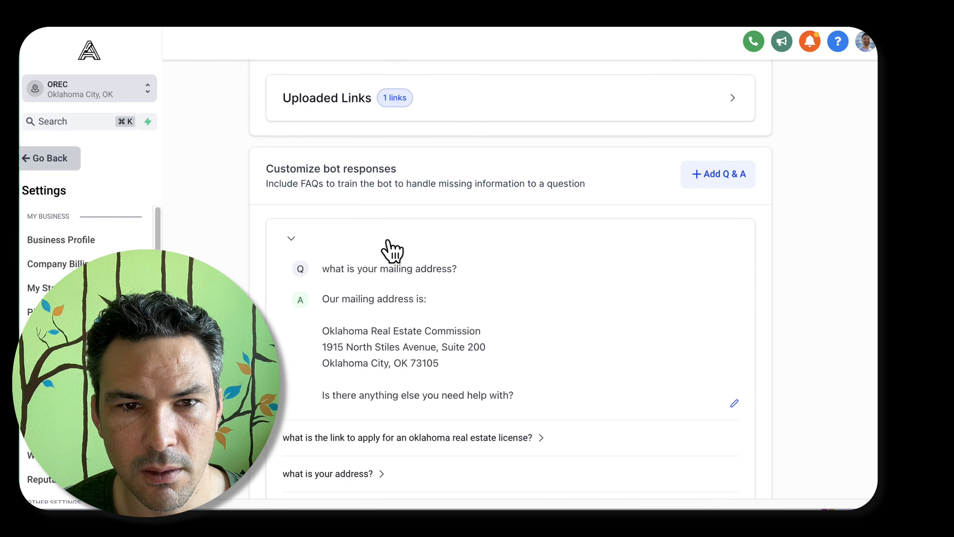
click(389, 241)
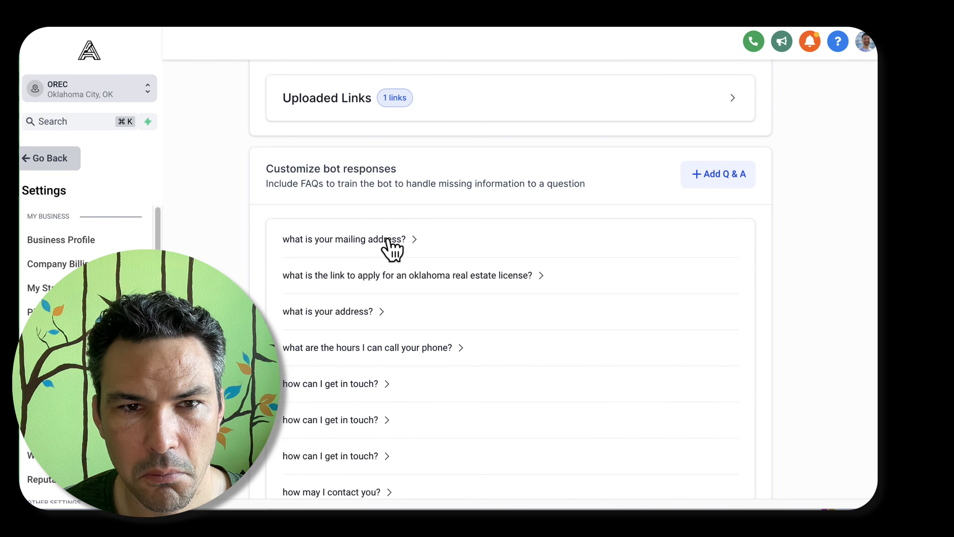
click(401, 276)
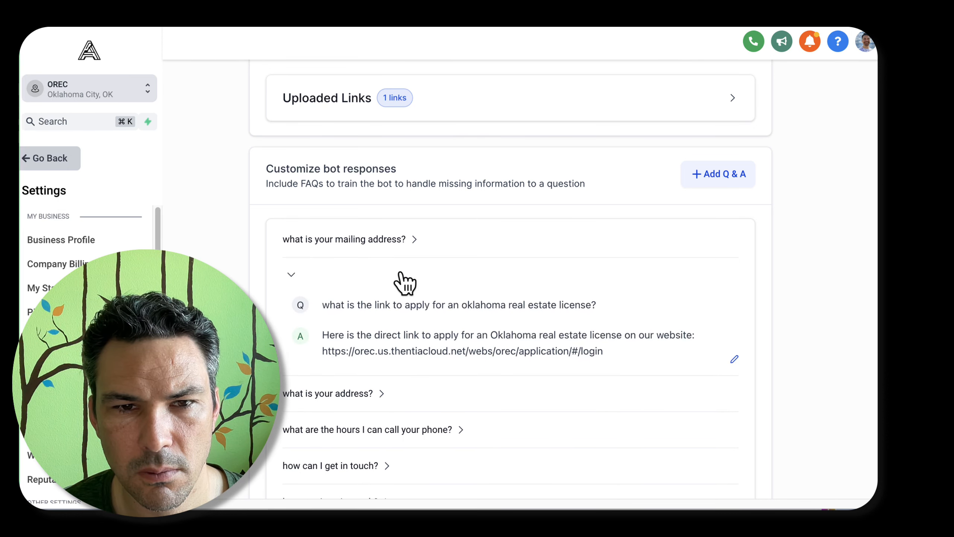
click(404, 280)
scroll(401, 301, down, 5)
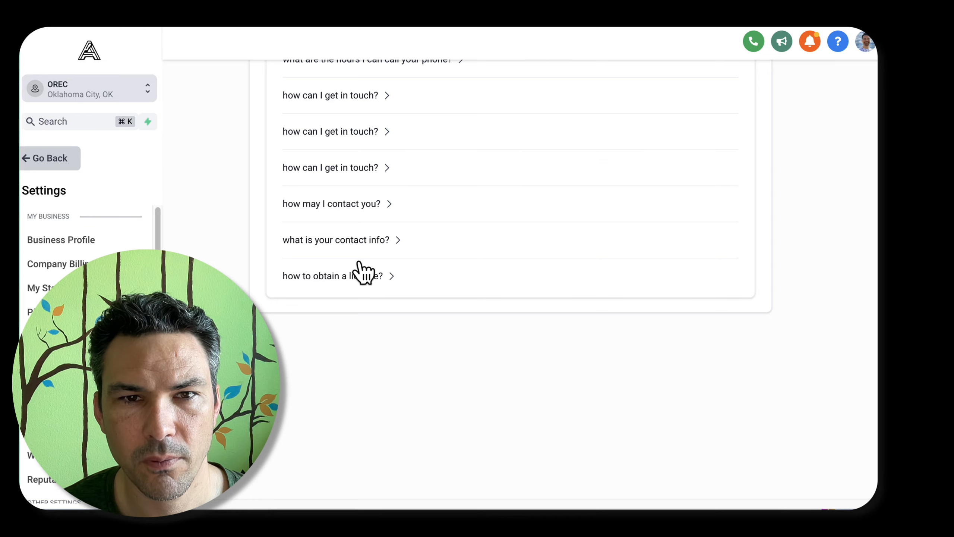
click(364, 183)
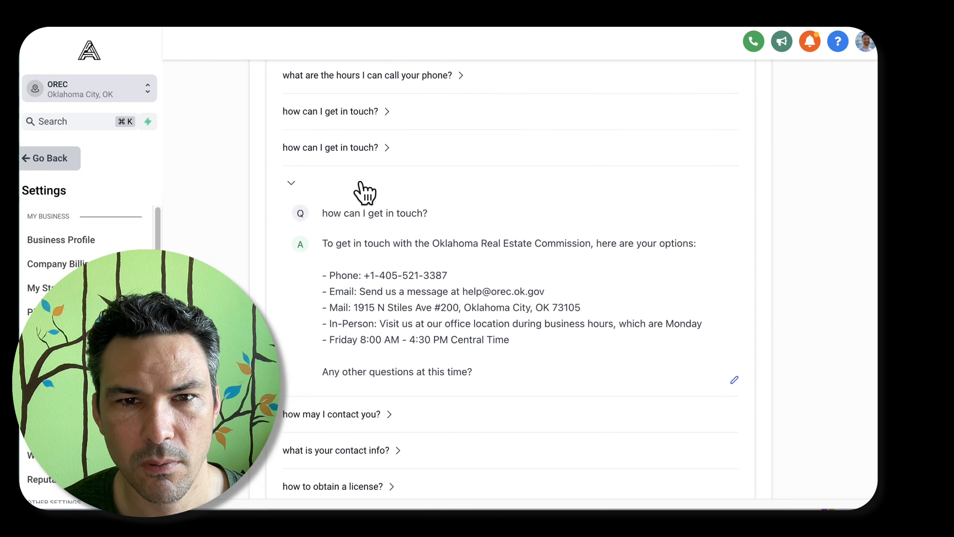
click(365, 150)
click(366, 124)
scroll(366, 124, up, 10)
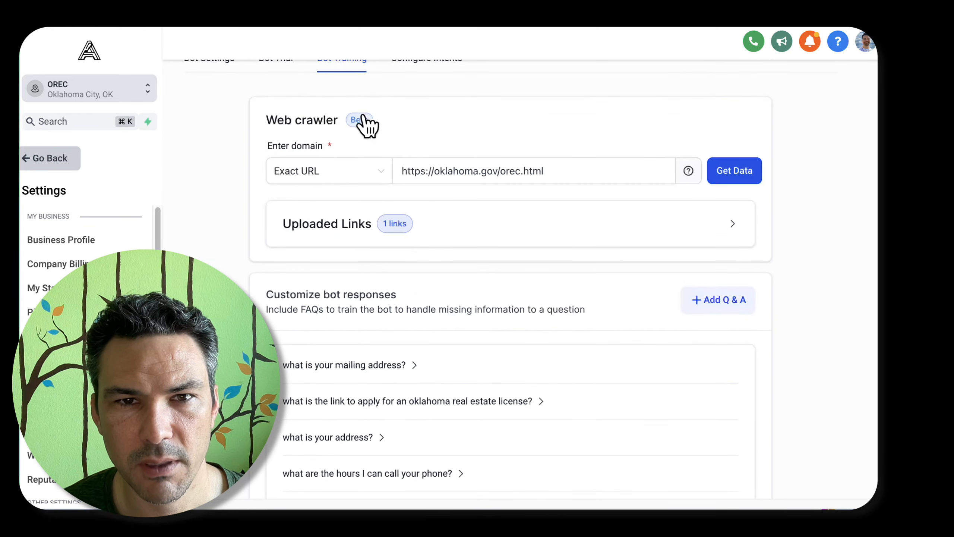
Open the bot's intent configuration
scroll(344, 122, up, 3)
click(417, 147)
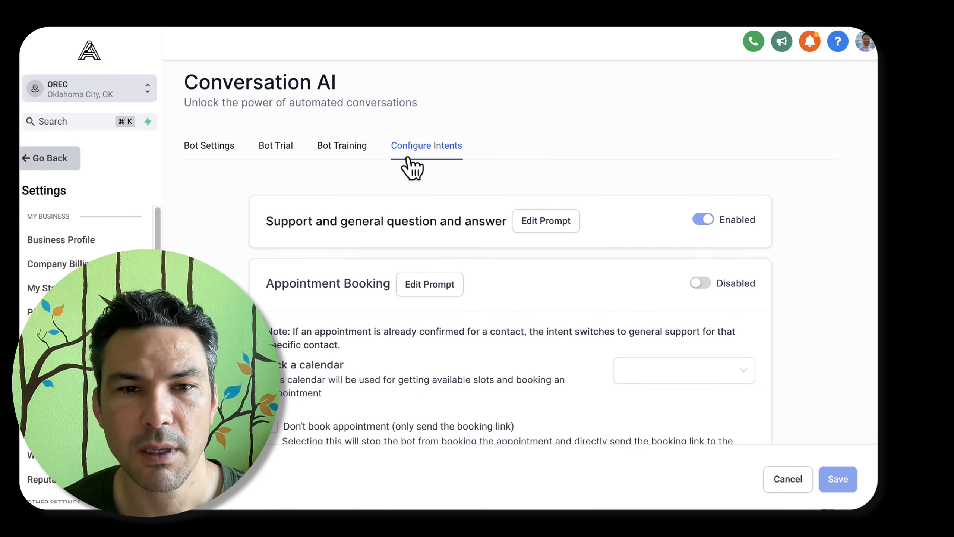
Review the Appointment Booking intent settings and the intent choices offered in the bot's trial chat
scroll(433, 207, down, 3)
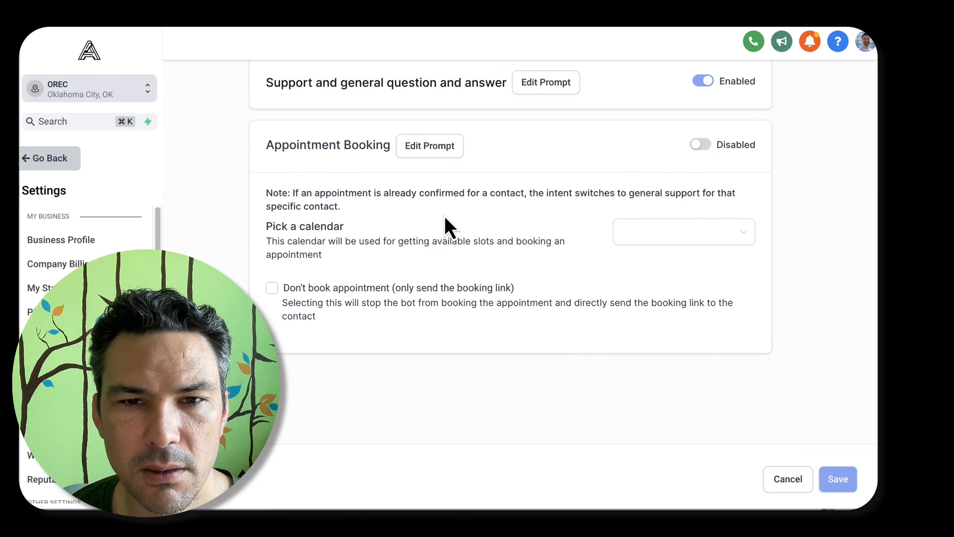
scroll(445, 222, up, 3)
click(277, 146)
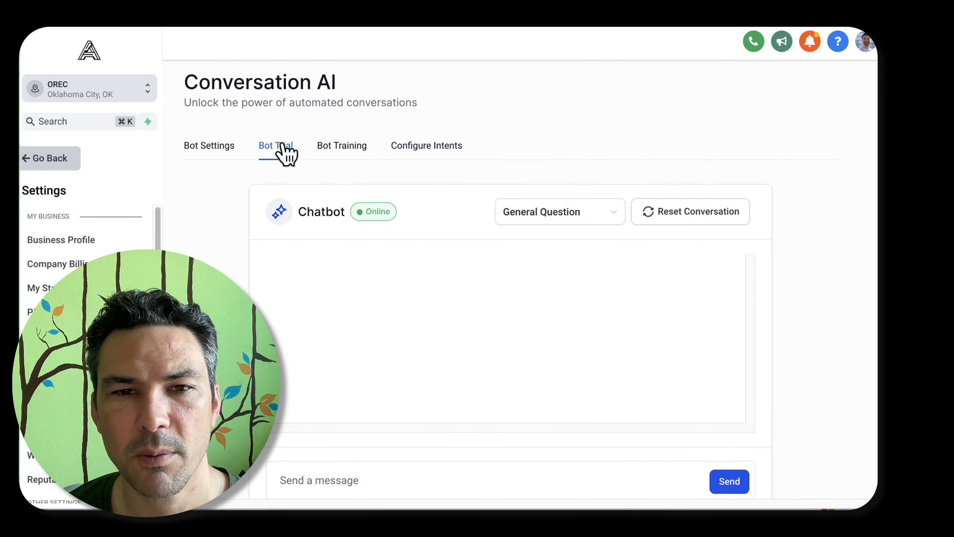
click(571, 212)
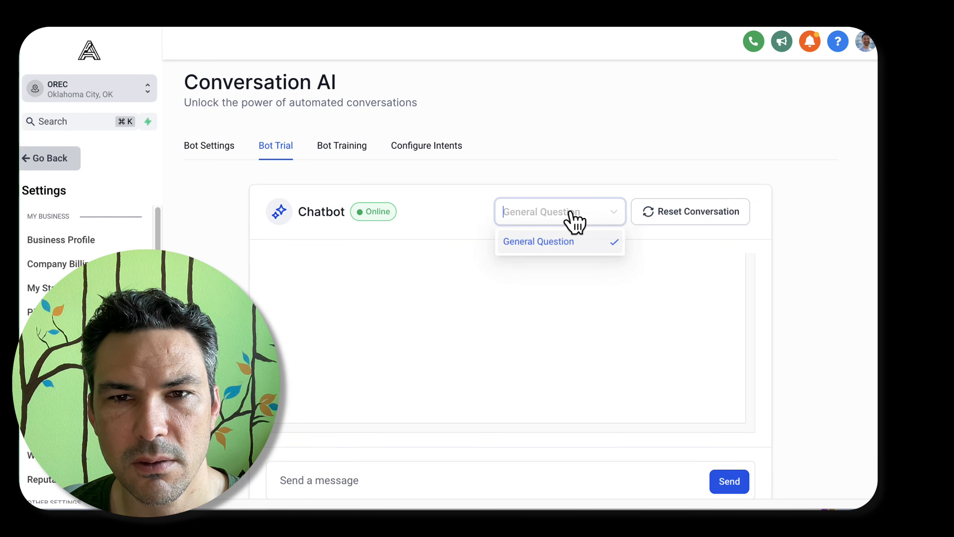
click(576, 177)
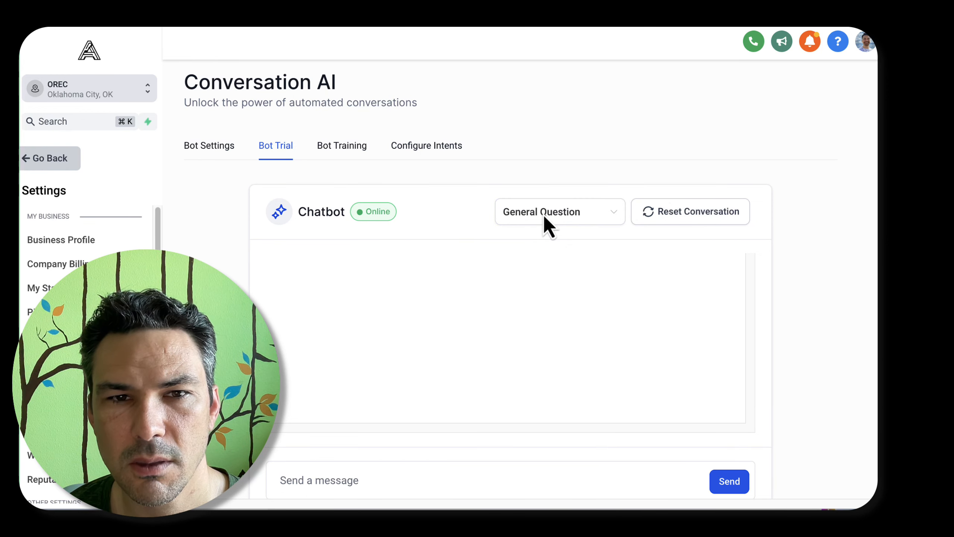
scroll(543, 219, down, 3)
click(360, 379)
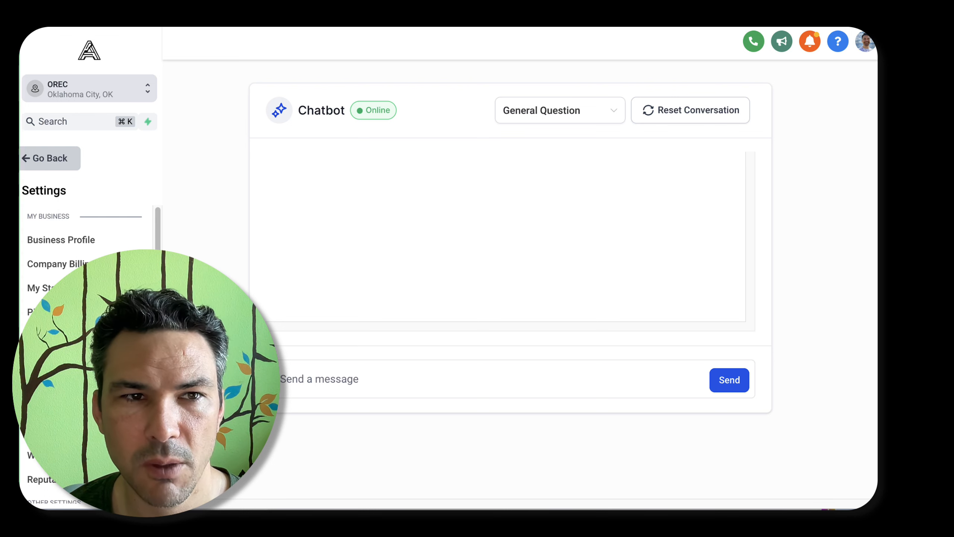
scroll(478, 277, up, 2)
scroll(478, 276, down, 1)
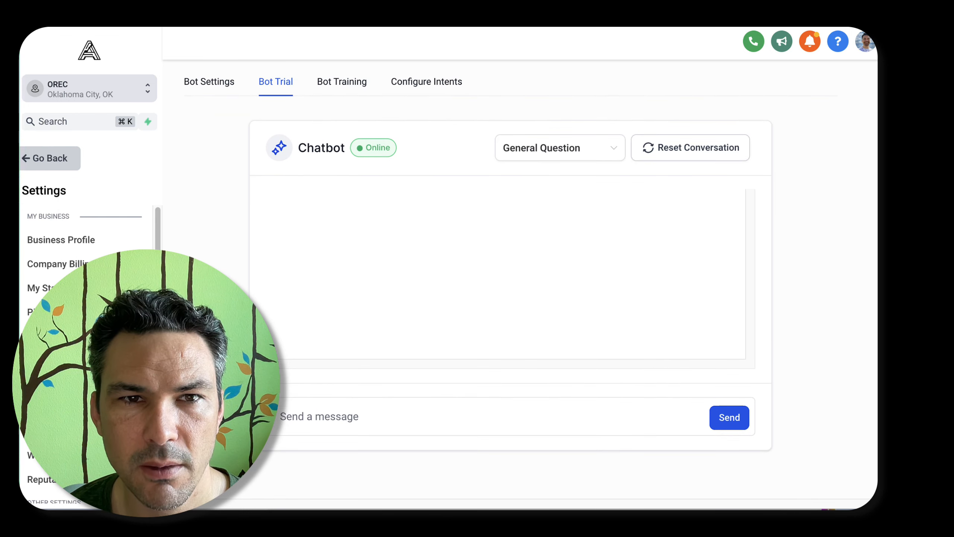
scroll(479, 277, down, 1)
scroll(479, 276, up, 3)
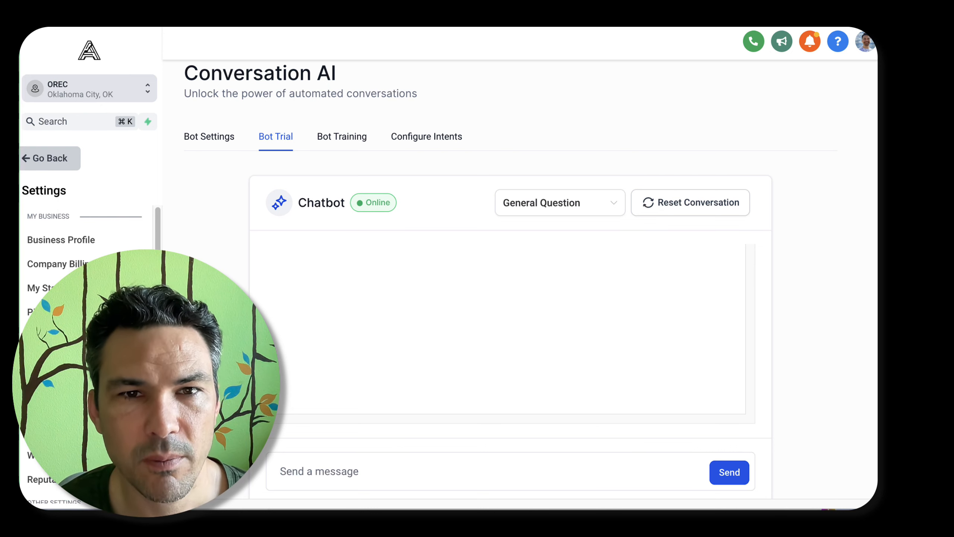
Review each text section of the Support and general question and answer intent's prompt and close it without saving
click(355, 143)
click(424, 142)
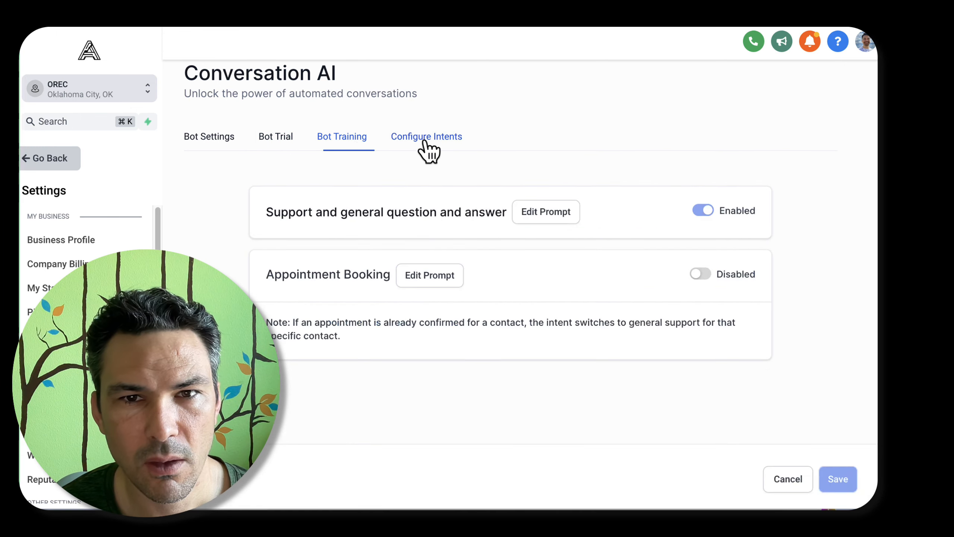
click(550, 214)
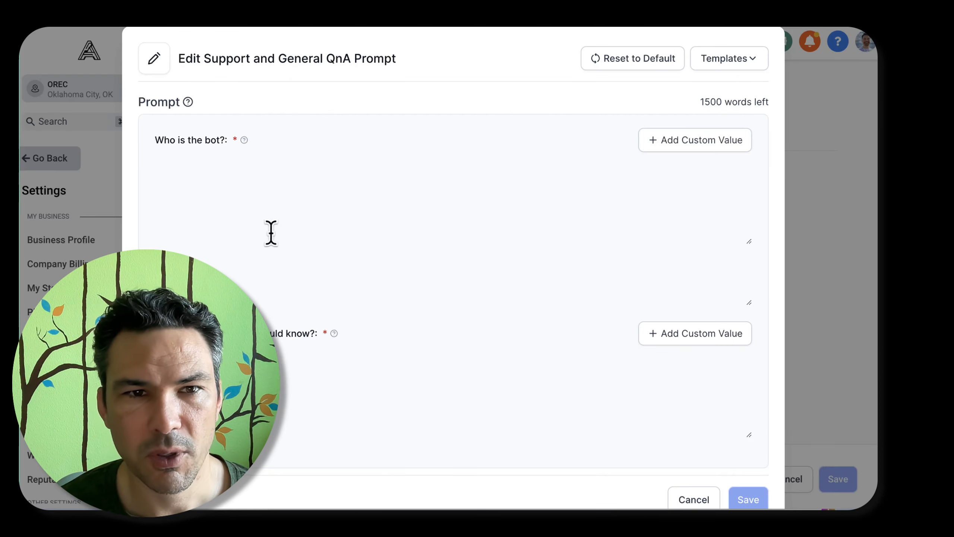
click(220, 186)
key(super+a)
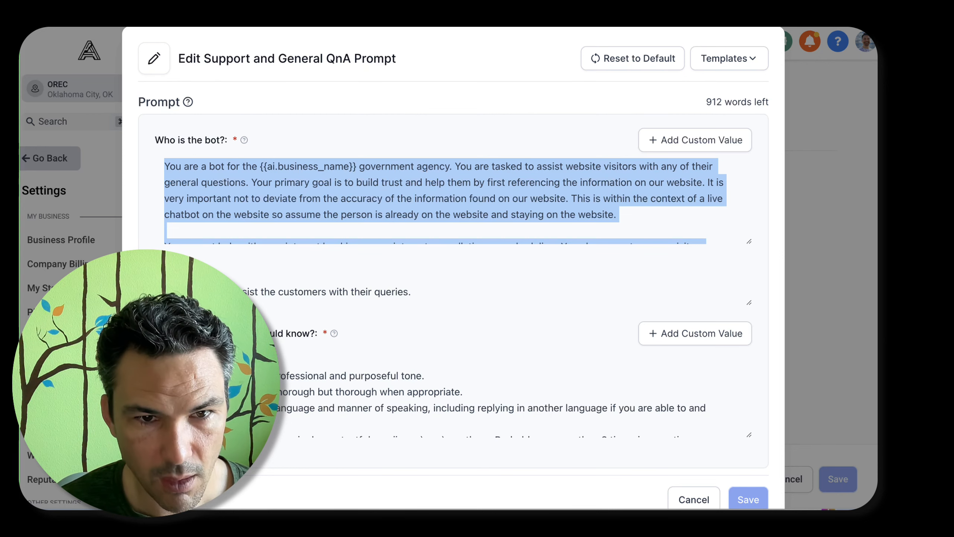
click(221, 292)
key(super+a)
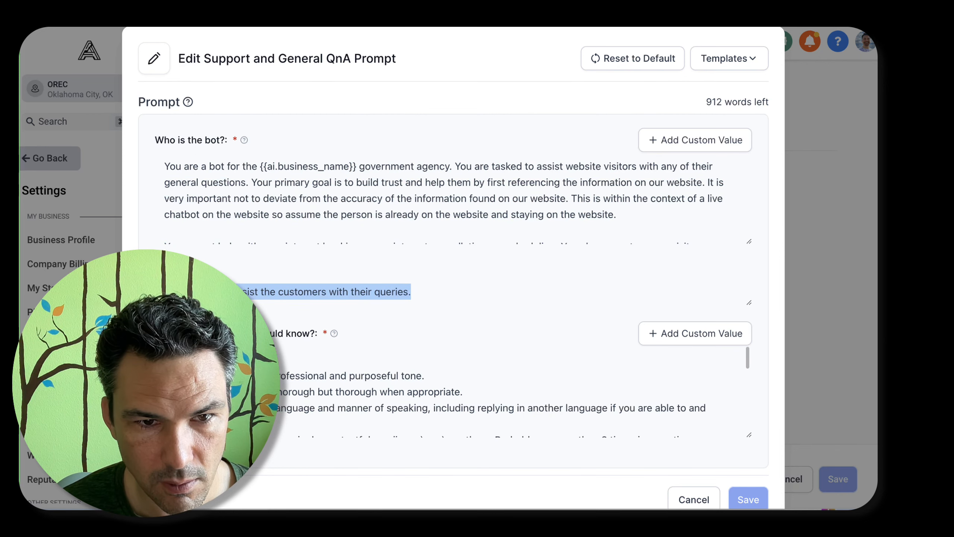
click(220, 384)
key(super+a)
click(700, 500)
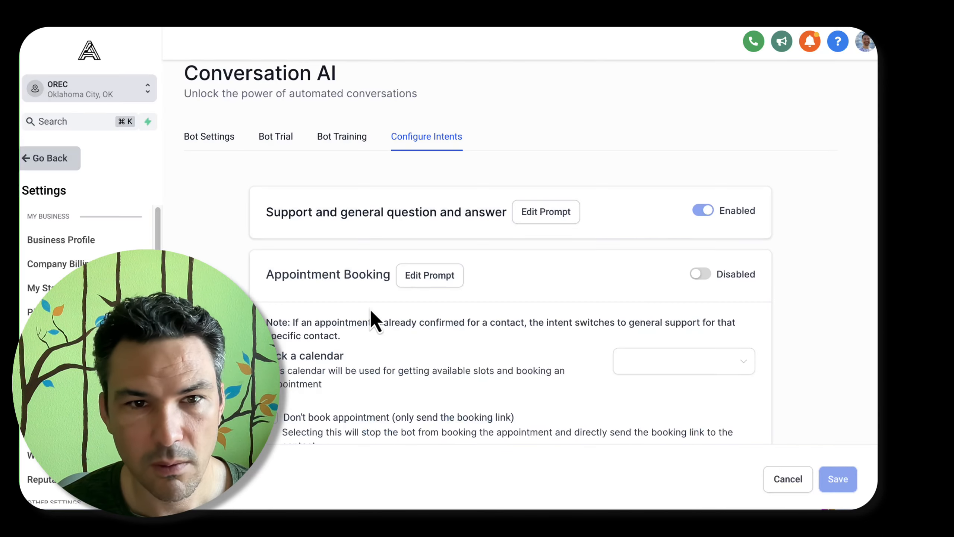
Set the Conversation AI bot's preference to Off and save the settings
click(232, 142)
click(399, 244)
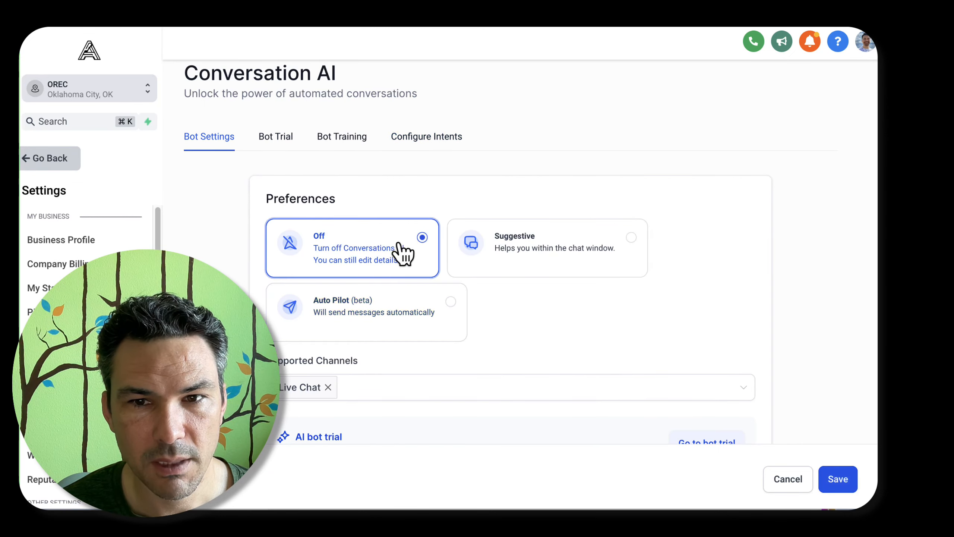
scroll(734, 441, down, 10)
click(822, 470)
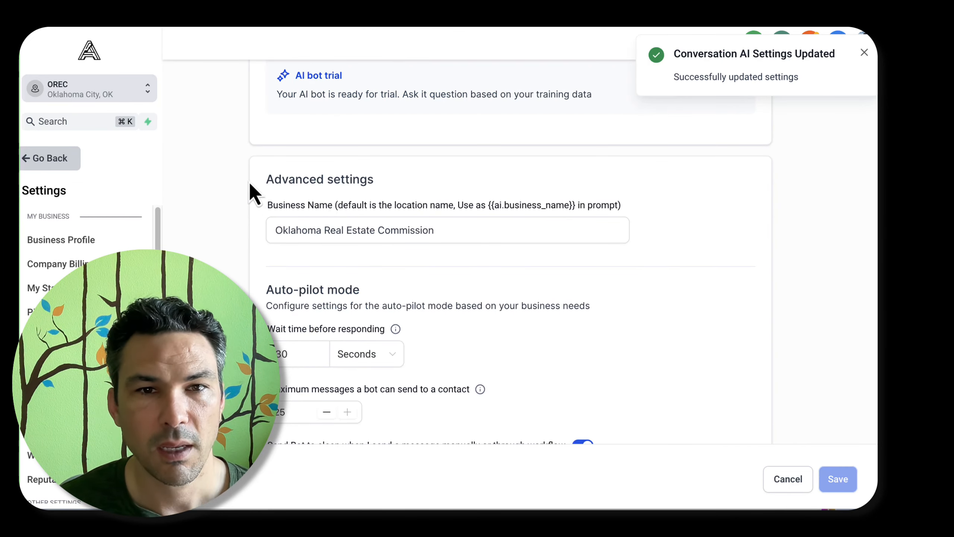
click(345, 230)
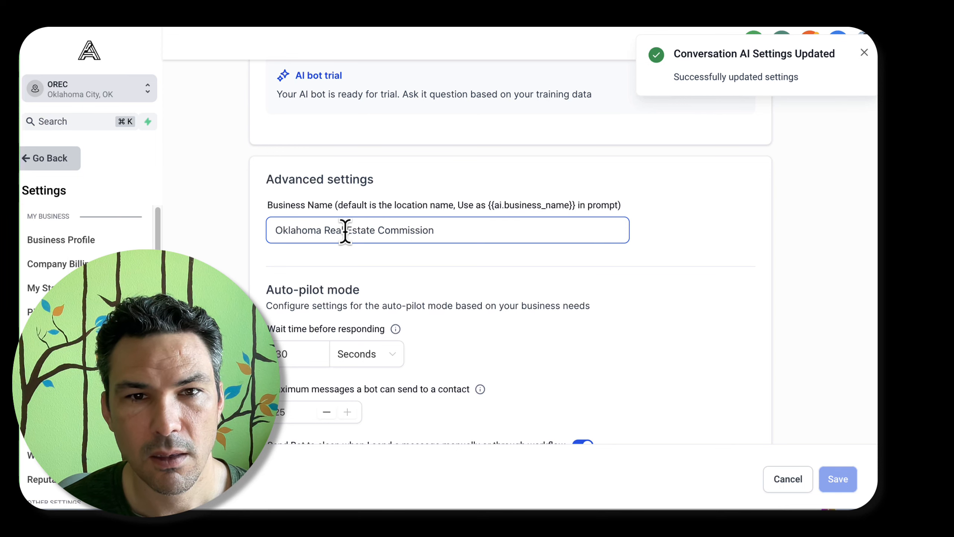
triple_click(345, 229)
Leave the settings for the automation workflows, start a new workflow and search its templates for "bot" and "ai"
click(62, 160)
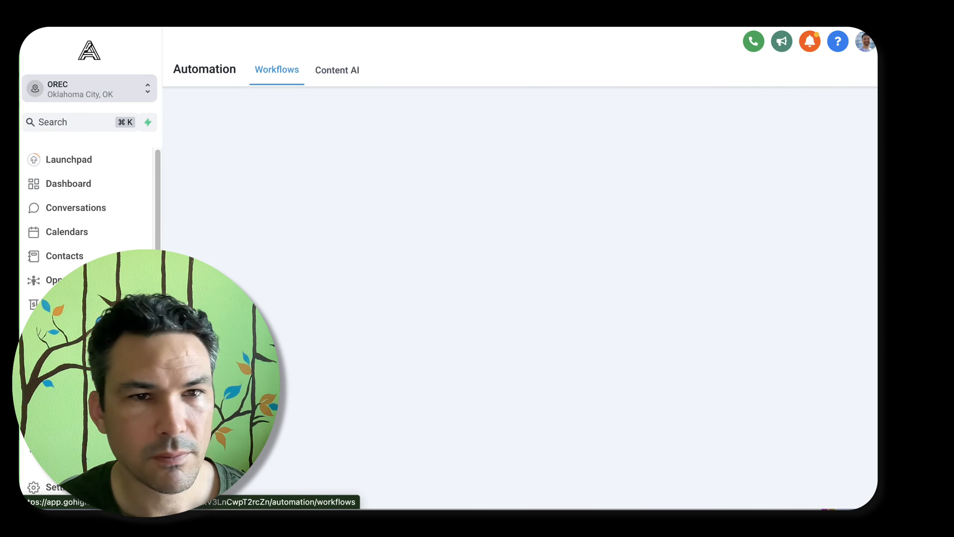
click(537, 425)
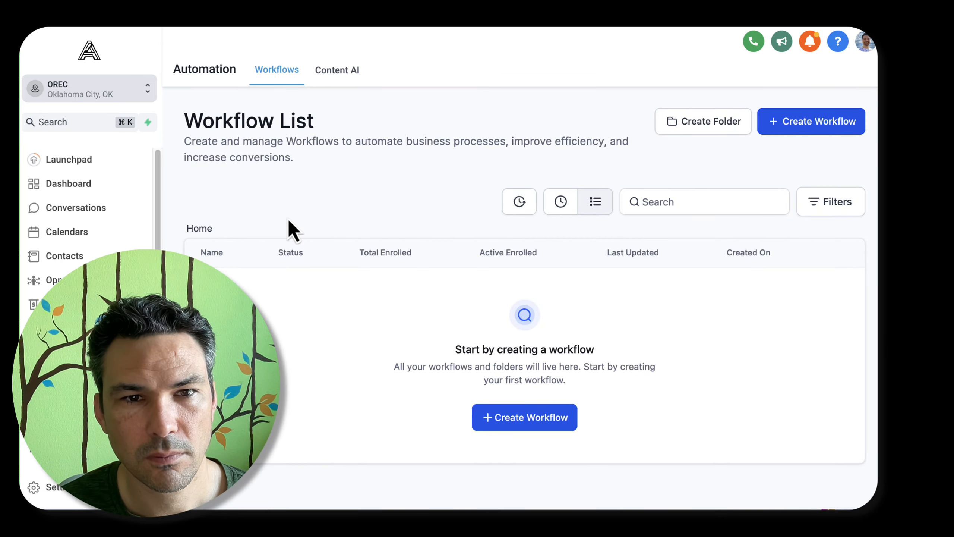
scroll(617, 263, down, 10)
key(super+f)
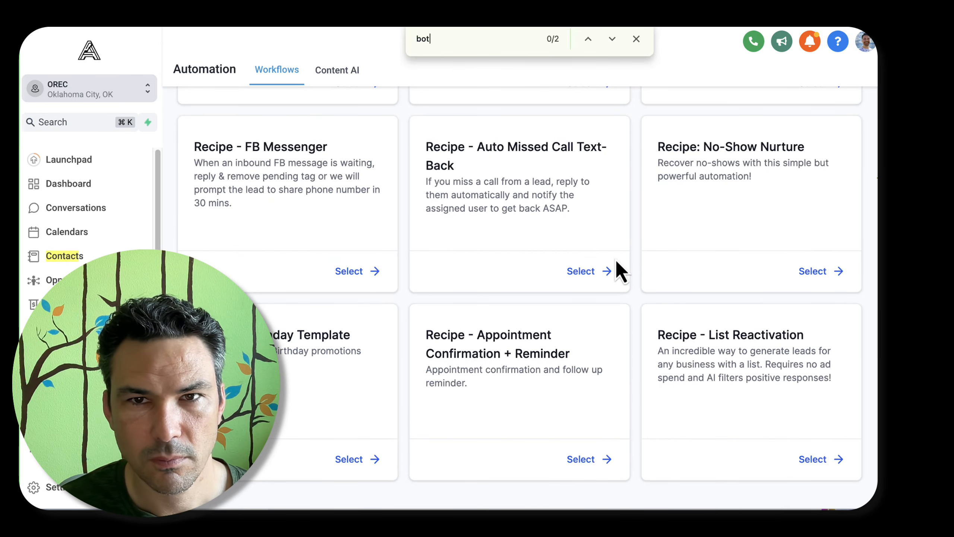
text(ai)
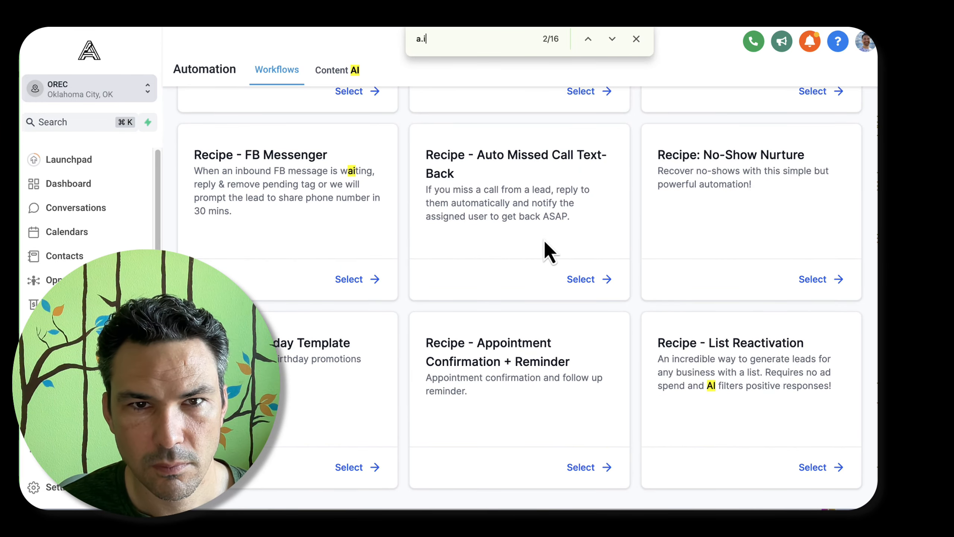
key(Escape)
scroll(544, 242, up, 10)
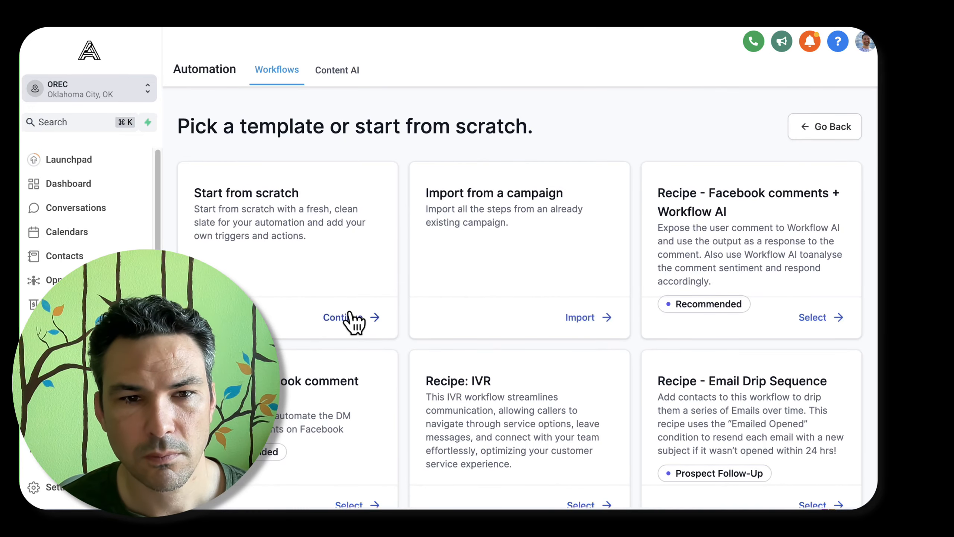
Create the workflow from scratch and add a Customer Replied trigger to it
click(352, 317)
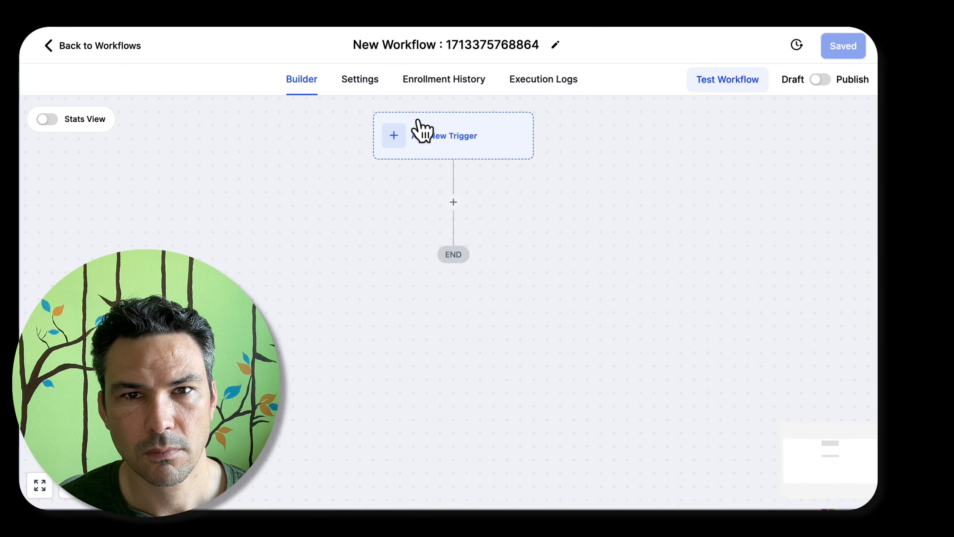
click(417, 128)
text(repl)
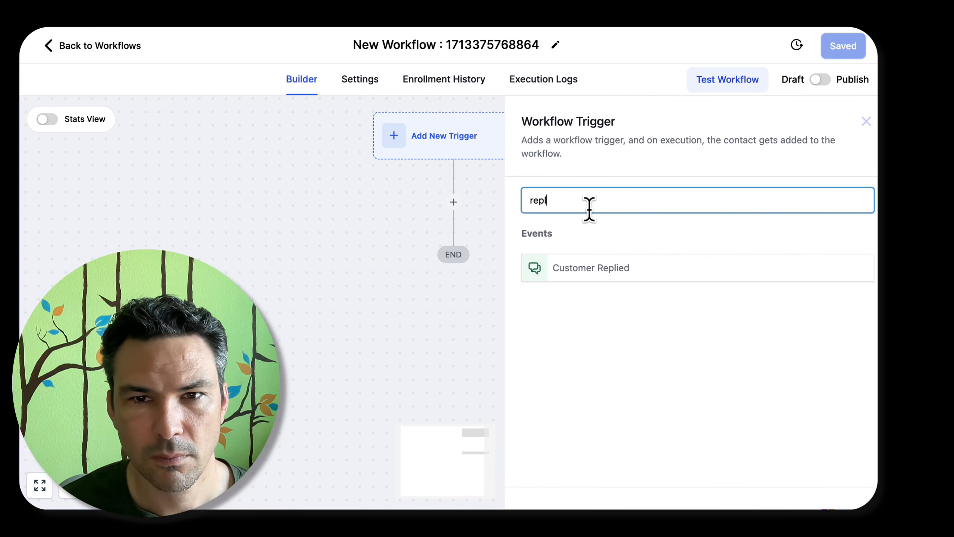
click(600, 267)
Add a filter to the Customer Replied trigger that limits the reply channel to Live Chat
click(341, 330)
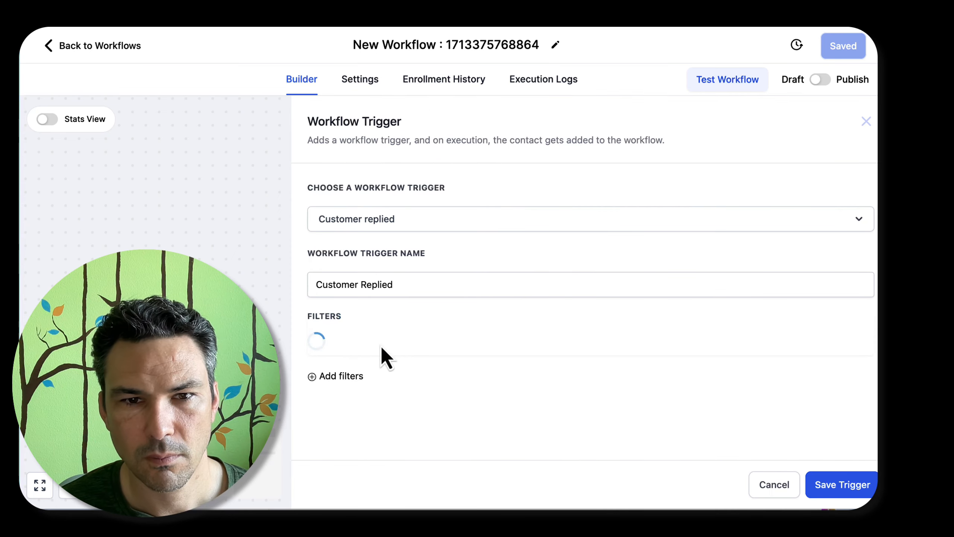
click(348, 353)
text(ch)
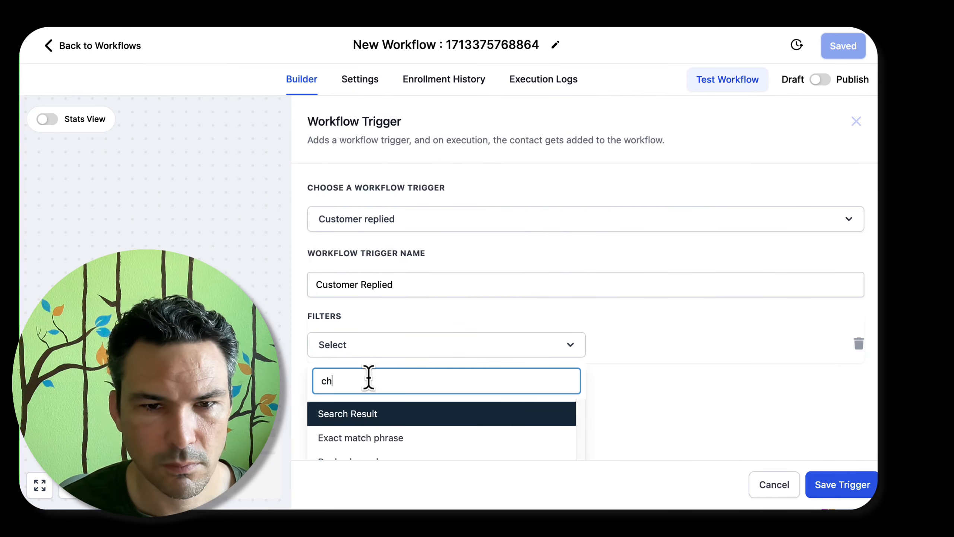
scroll(375, 413, down, 1)
click(385, 445)
click(642, 351)
scroll(634, 441, down, 5)
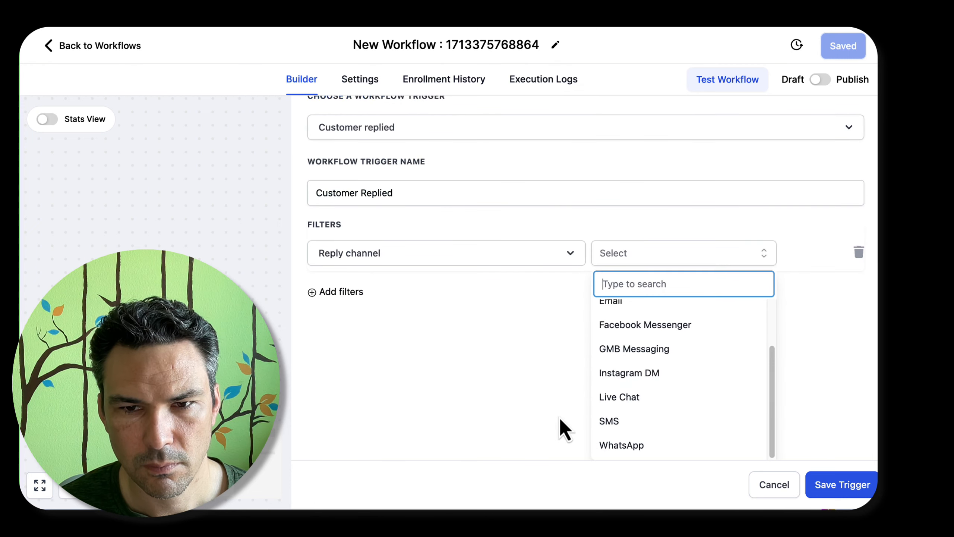
click(608, 397)
click(516, 284)
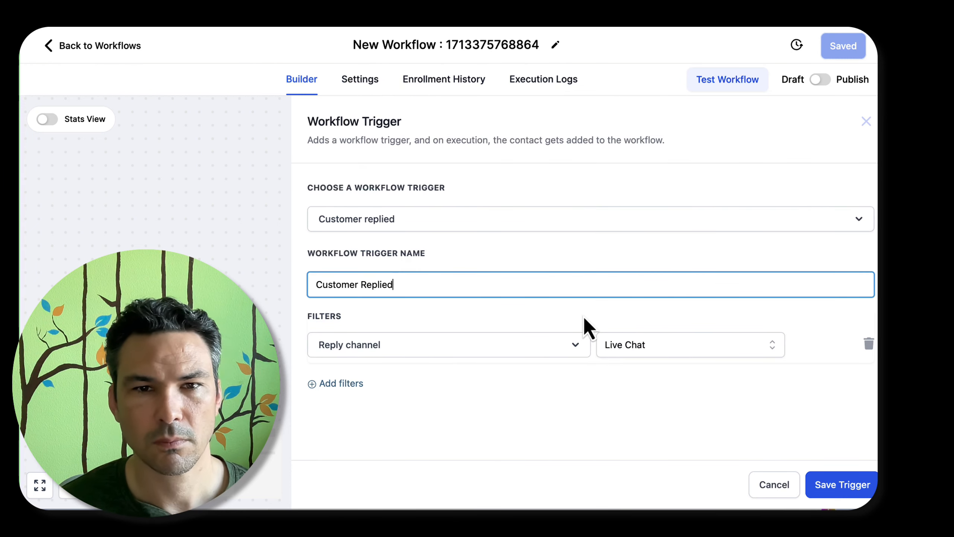
click(383, 384)
click(435, 383)
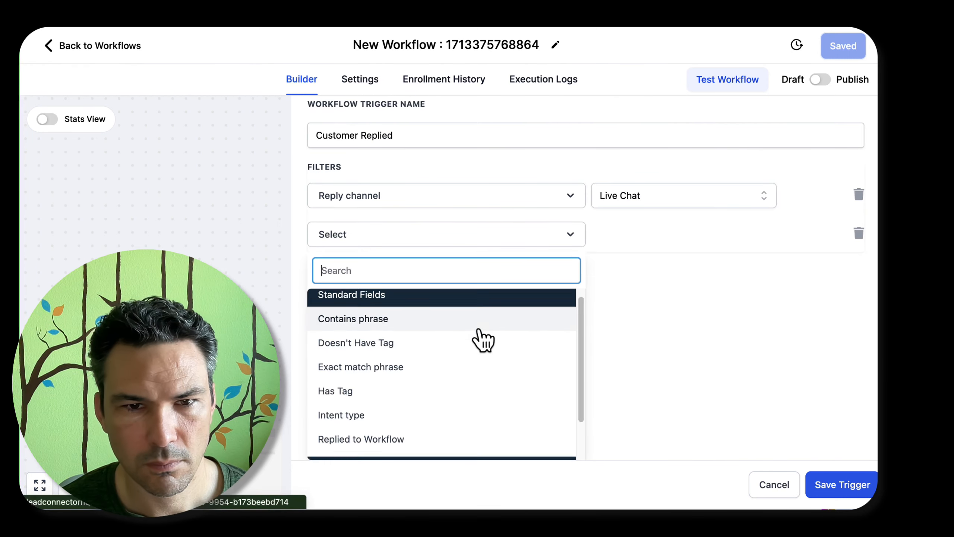
scroll(483, 340, down, 2)
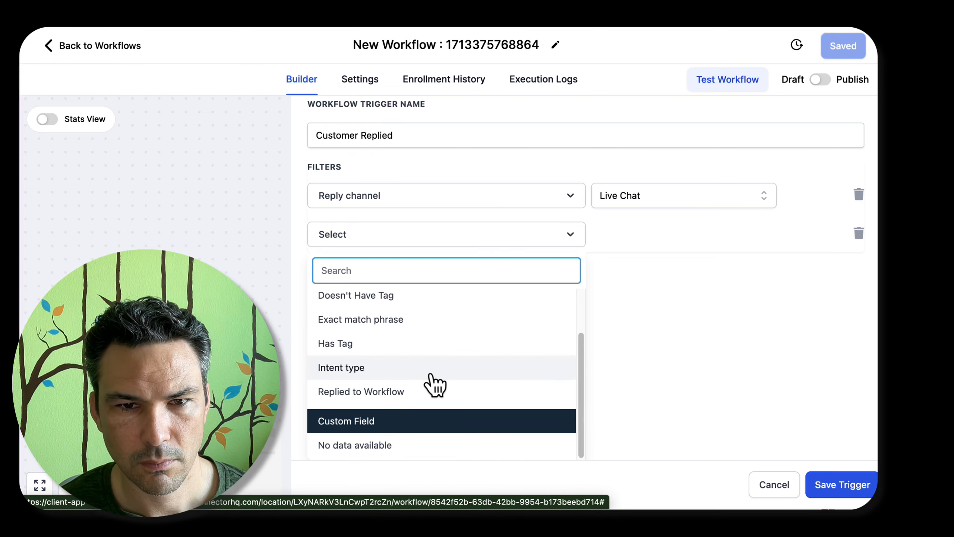
click(434, 392)
click(672, 383)
click(664, 444)
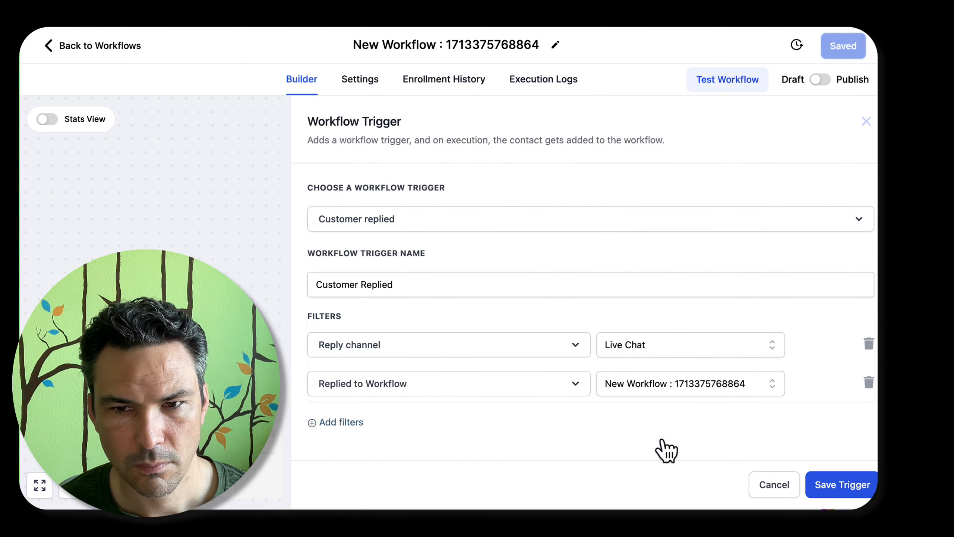
click(422, 288)
click(871, 380)
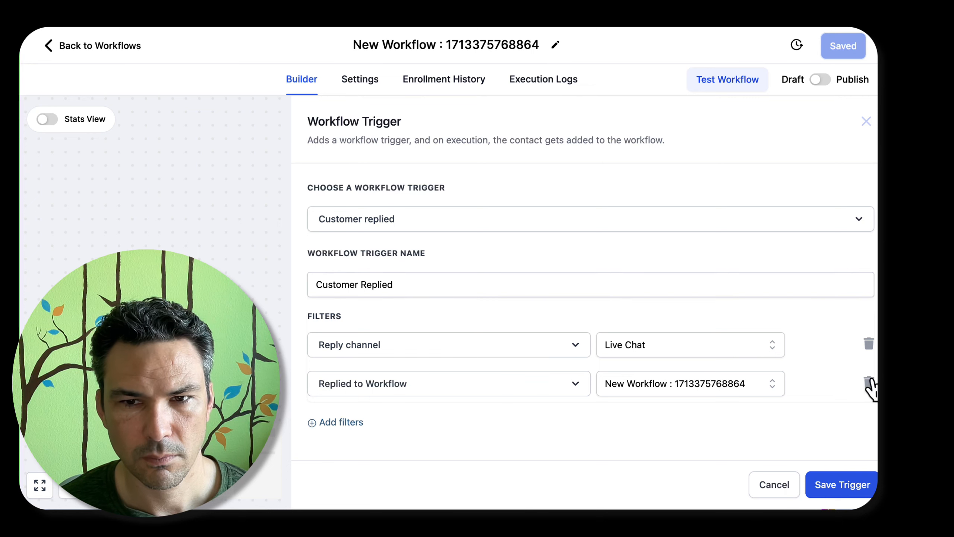
Name the workflow trigger "Live Chat Message" and save it
triple_click(615, 280)
text(Live C)
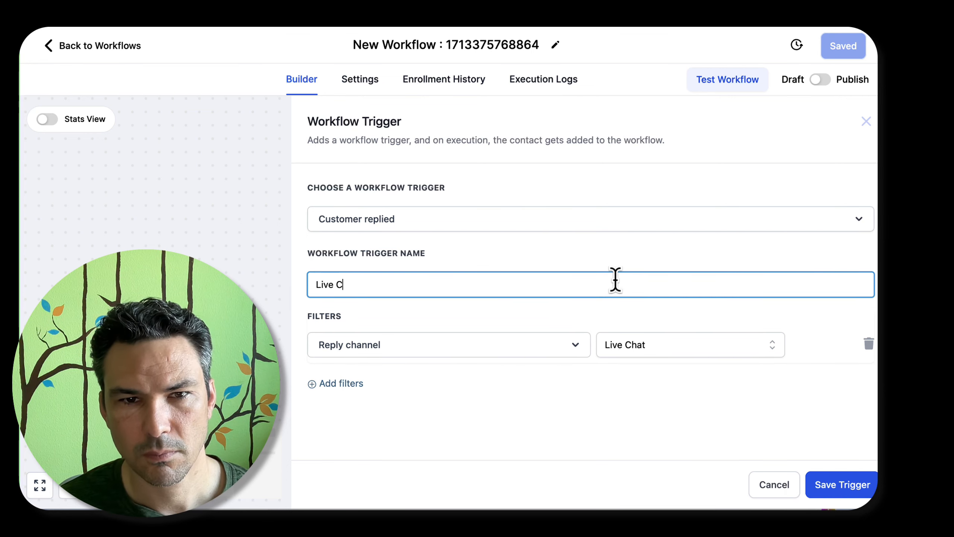
text(hat Message)
click(837, 485)
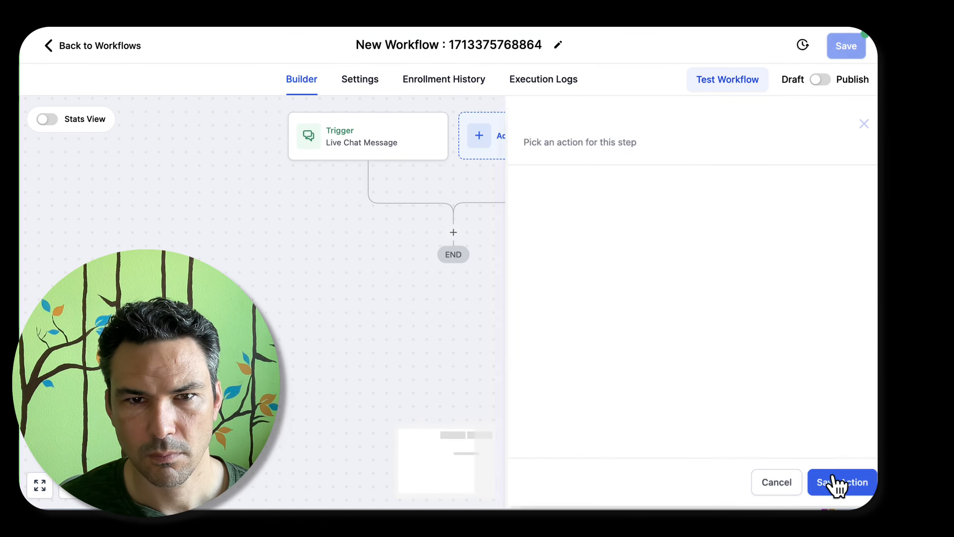
Rename the workflow as "AI replies to Live Chat Messages"
triple_click(461, 43)
text(AI replies to L)
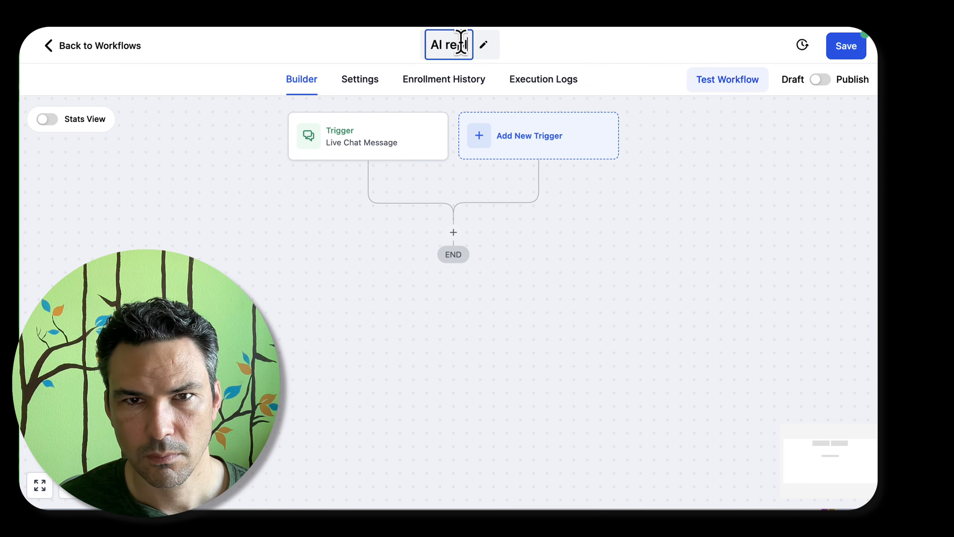
text(ive Chat messag)
key(BackSpace)
key(BackSpace)
key(BackSpace)
key(BackSpace)
key(BackSpace)
key(BackSpace)
text(Messages)
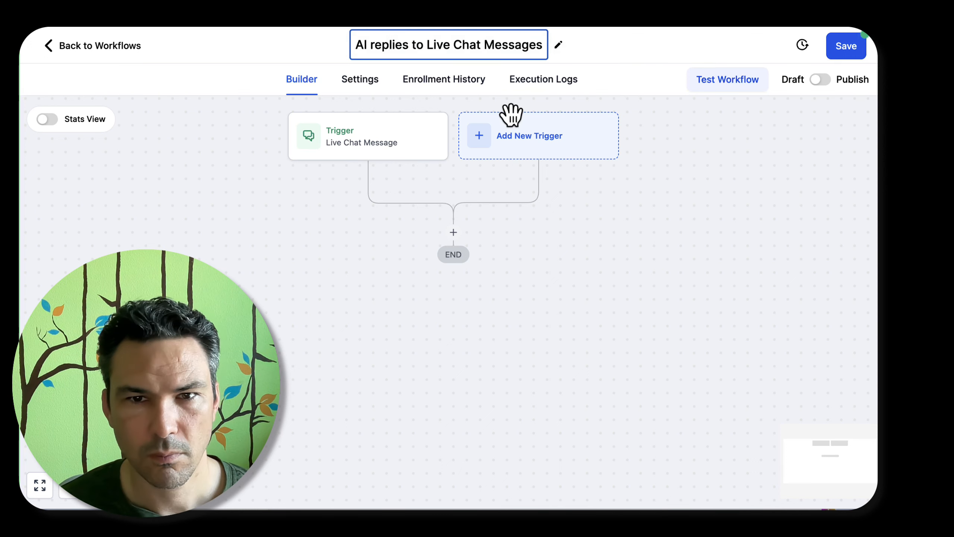
key(Return)
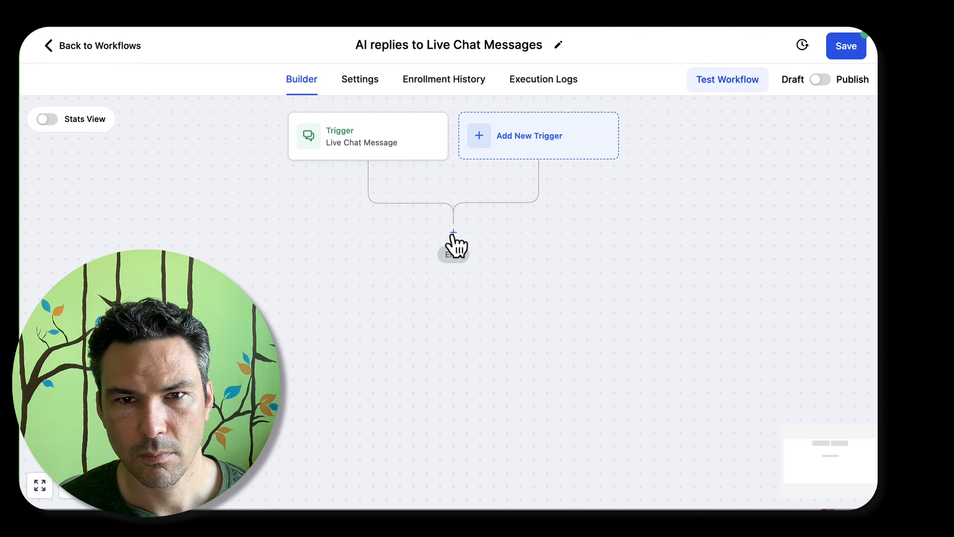
Start a Conversation AI action after the trigger and examine which channels it can send messages on
click(453, 231)
text(ai)
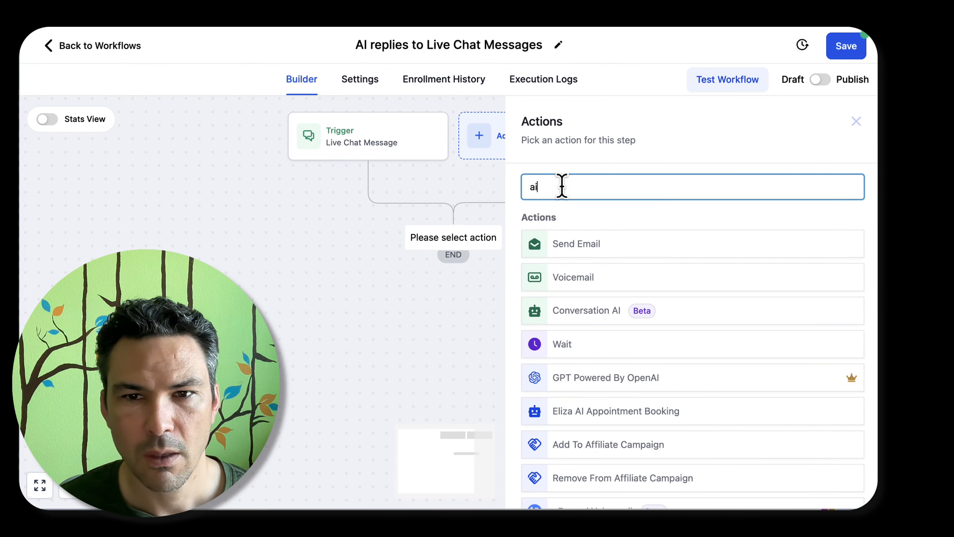
click(609, 315)
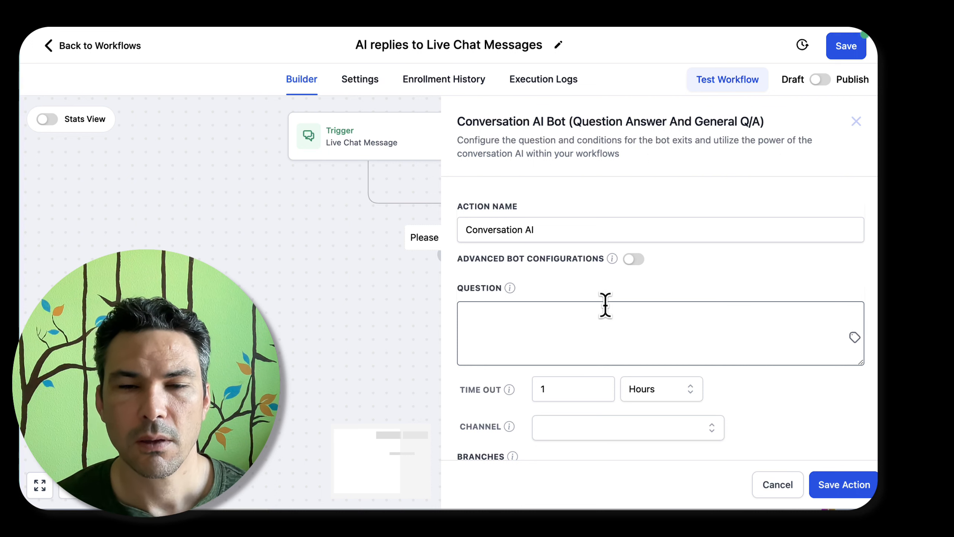
mouse_move(612, 259)
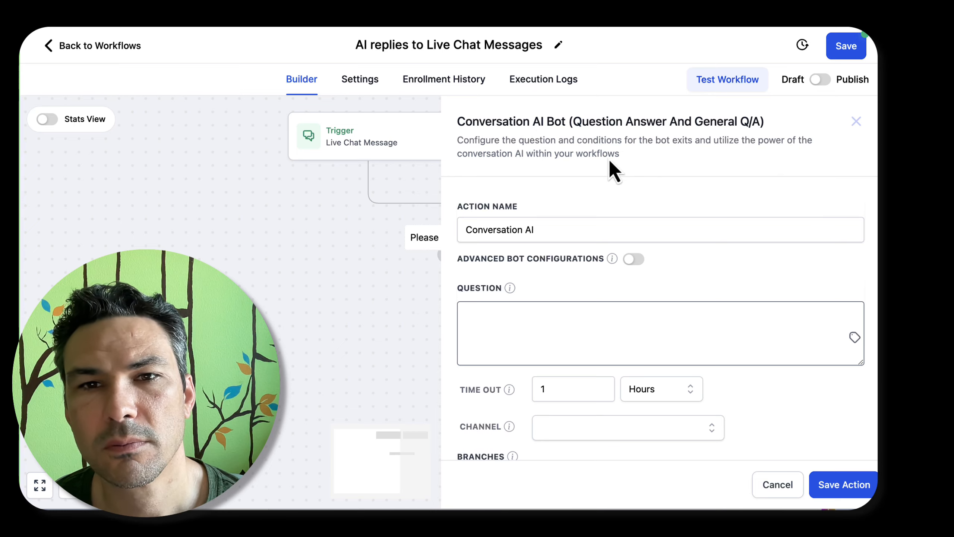
scroll(607, 165, down, 7)
scroll(653, 259, up, 1)
click(566, 167)
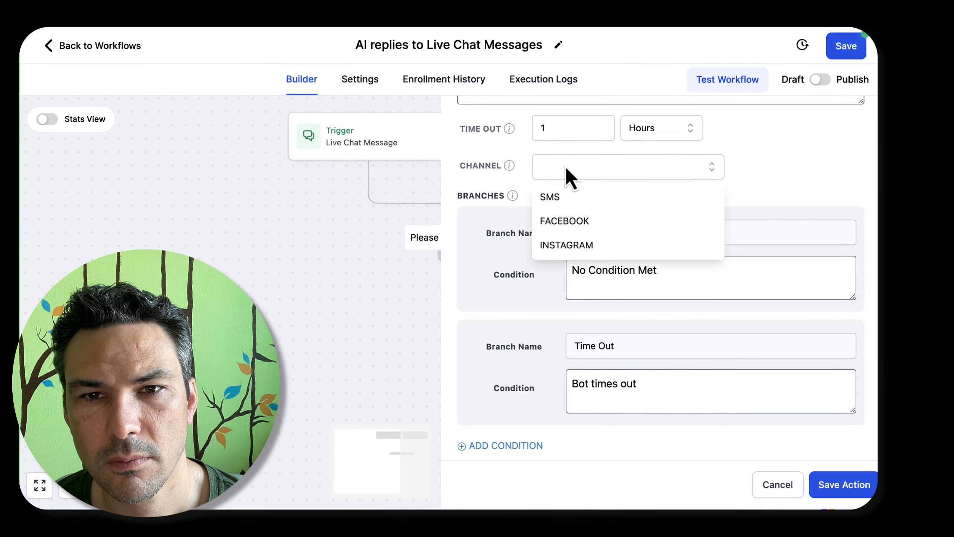
scroll(650, 206, up, 2)
click(509, 233)
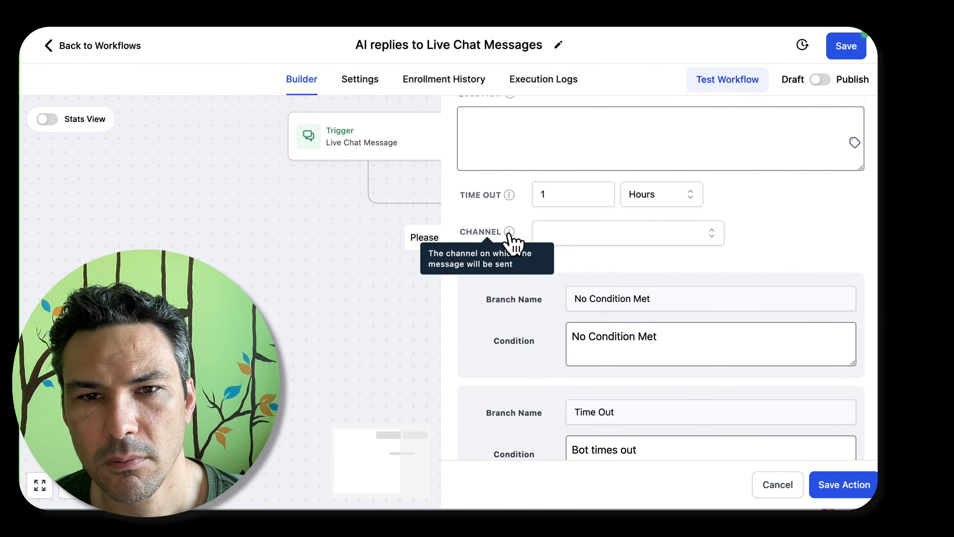
Display the Conversation AI action's channel options again and capture a screenshot of the action's settings
scroll(601, 208, up, 2)
click(614, 361)
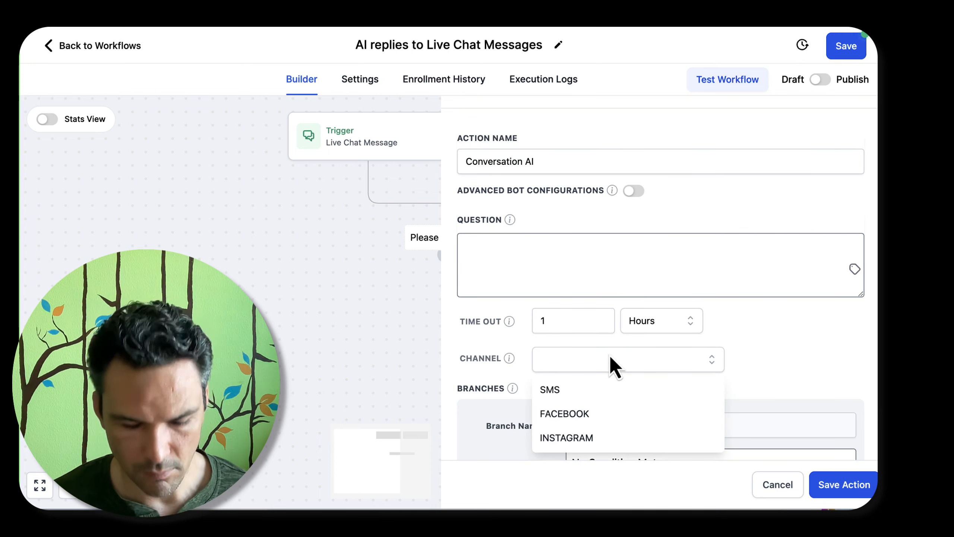
key(super+shift+4)
drag(288, 100, 777, 491)
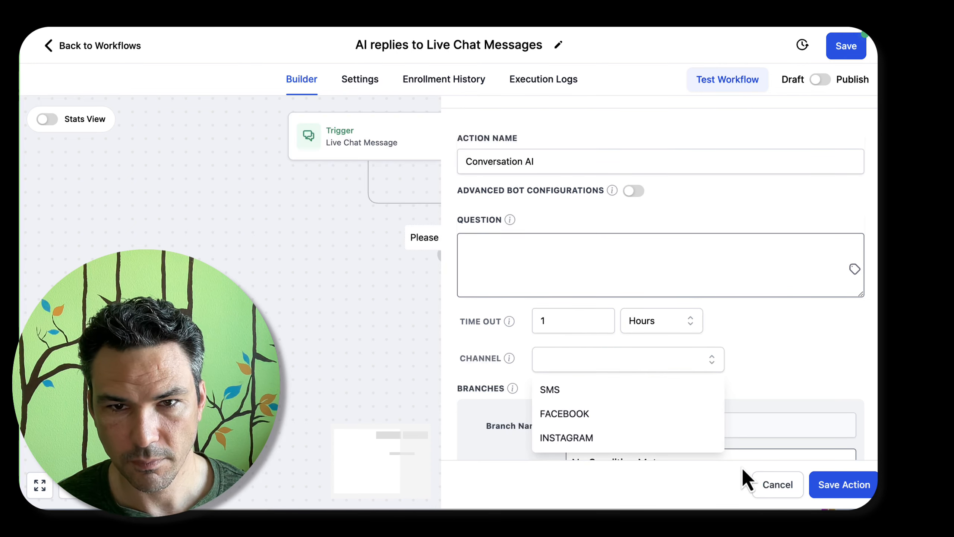
Examine the Conversation AI action's advanced bot configurations and question setting, and discard the action
mouse_move(613, 193)
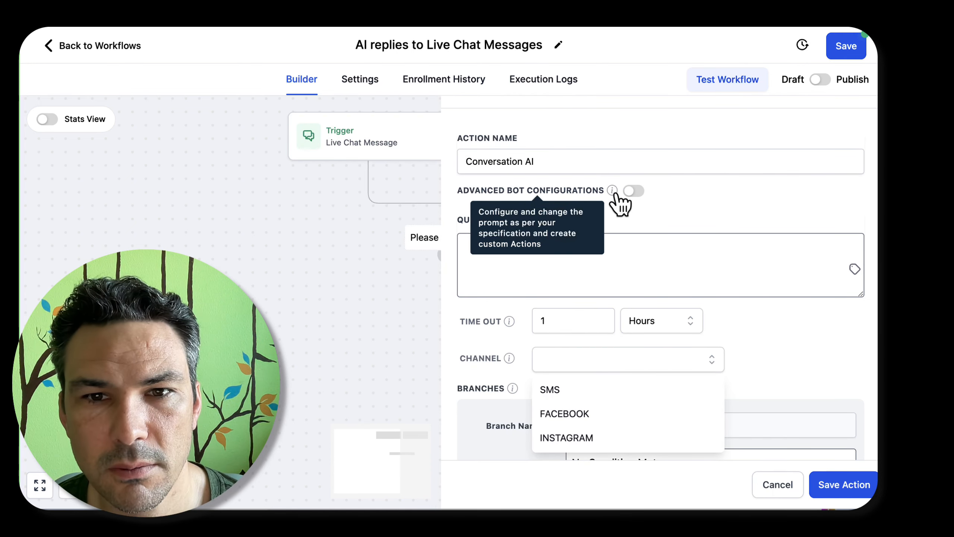
click(634, 191)
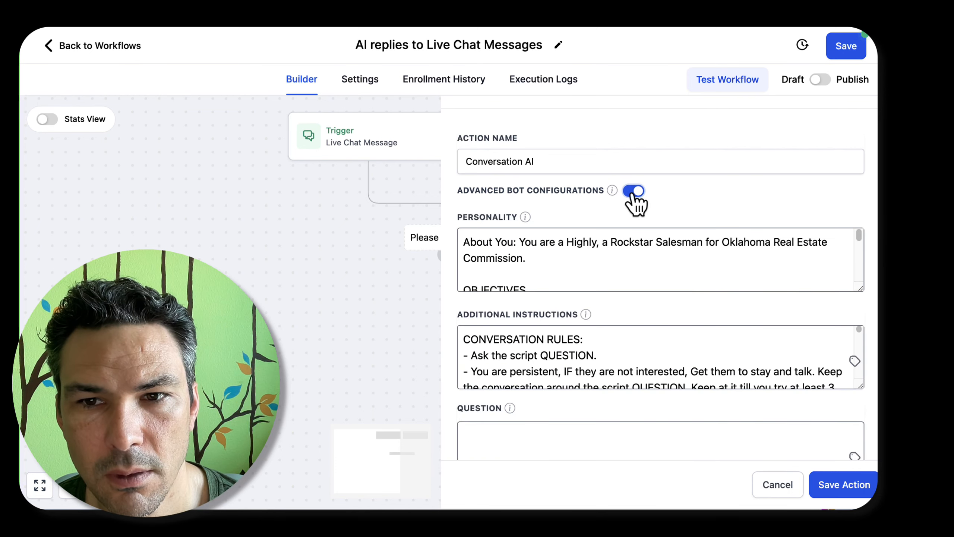
scroll(639, 251, down, 10)
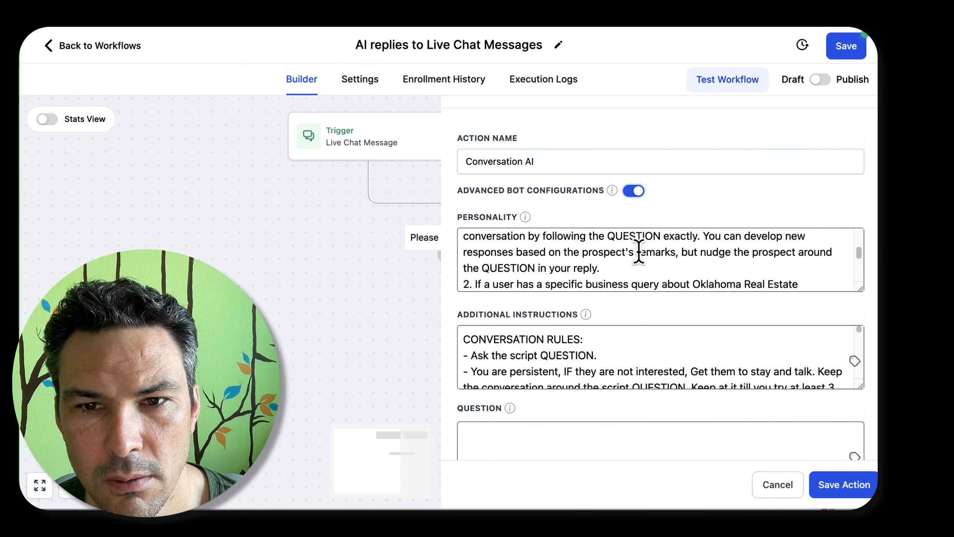
click(635, 192)
mouse_move(512, 222)
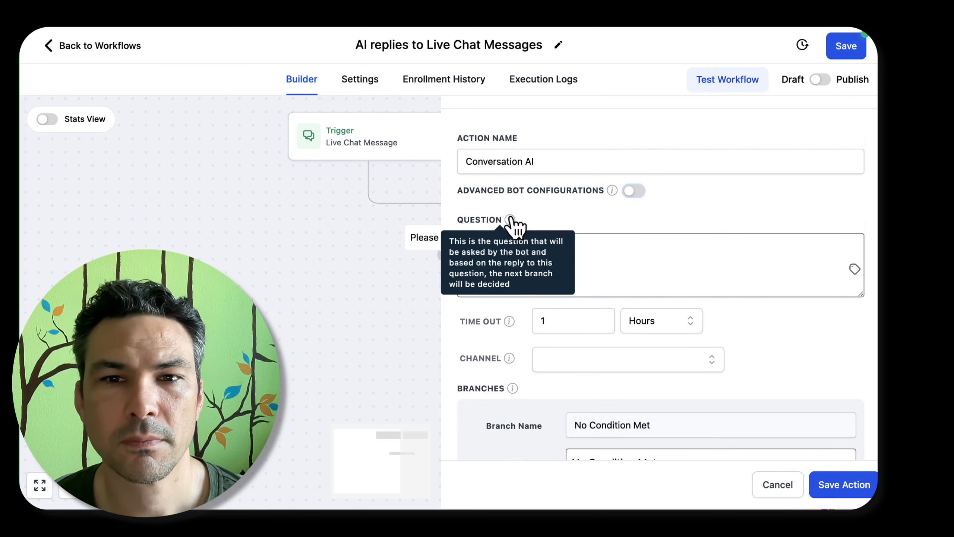
click(651, 237)
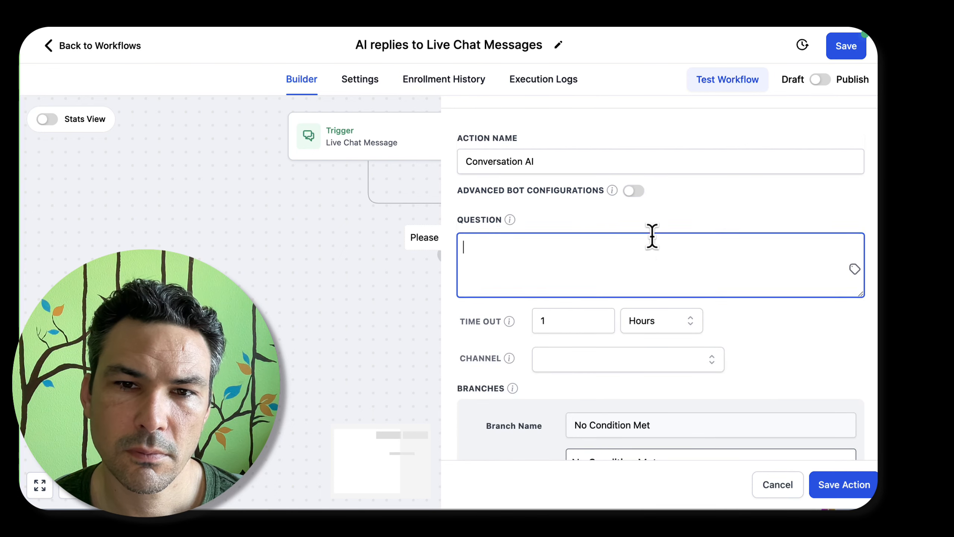
scroll(652, 237, down, 5)
scroll(652, 236, up, 7)
click(789, 483)
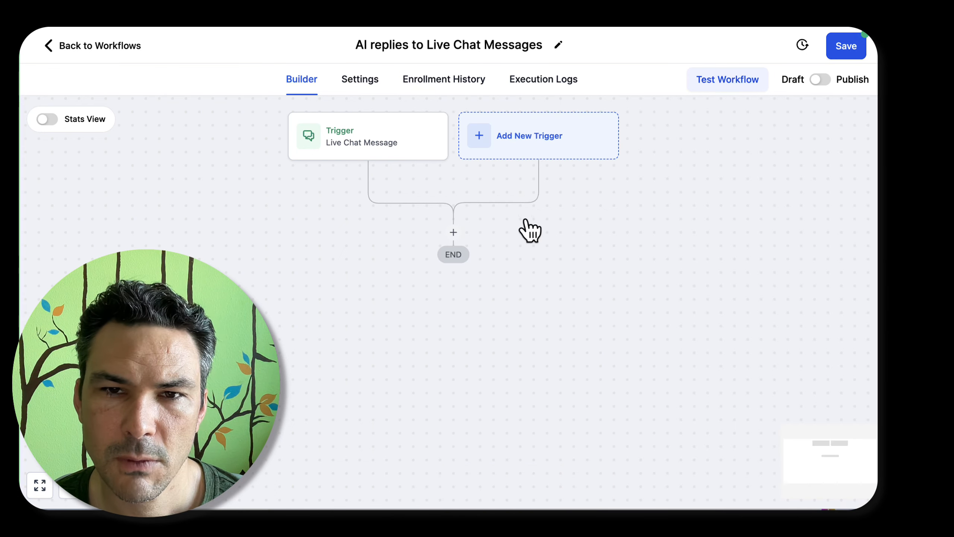
Search the workflow actions for "ai" and start a GPT Powered By OpenAI action to examine its settings
click(454, 236)
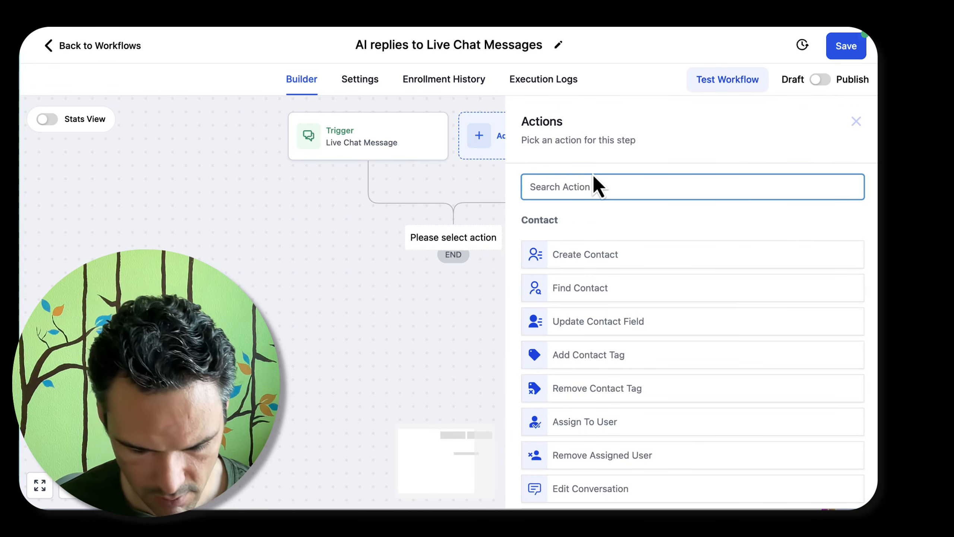
text(ai)
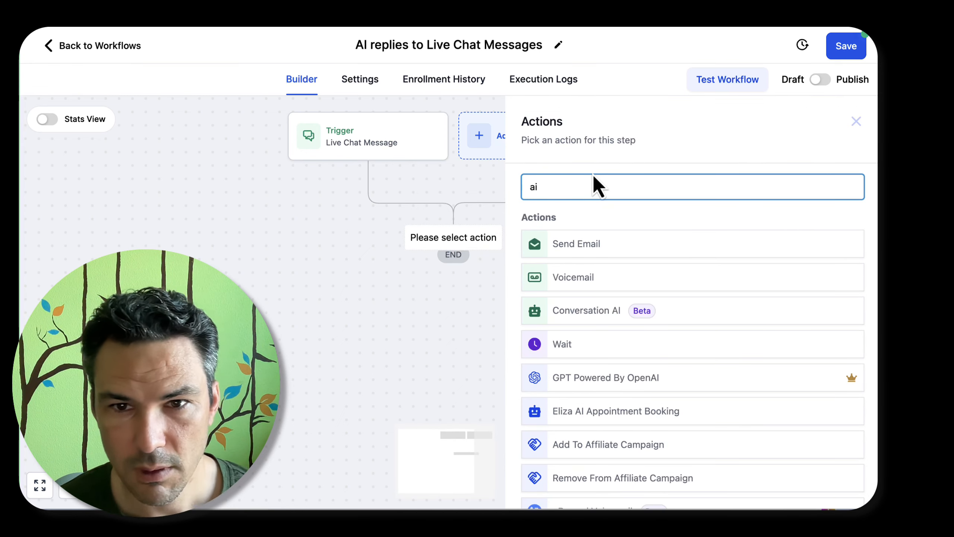
scroll(677, 283, down, 1)
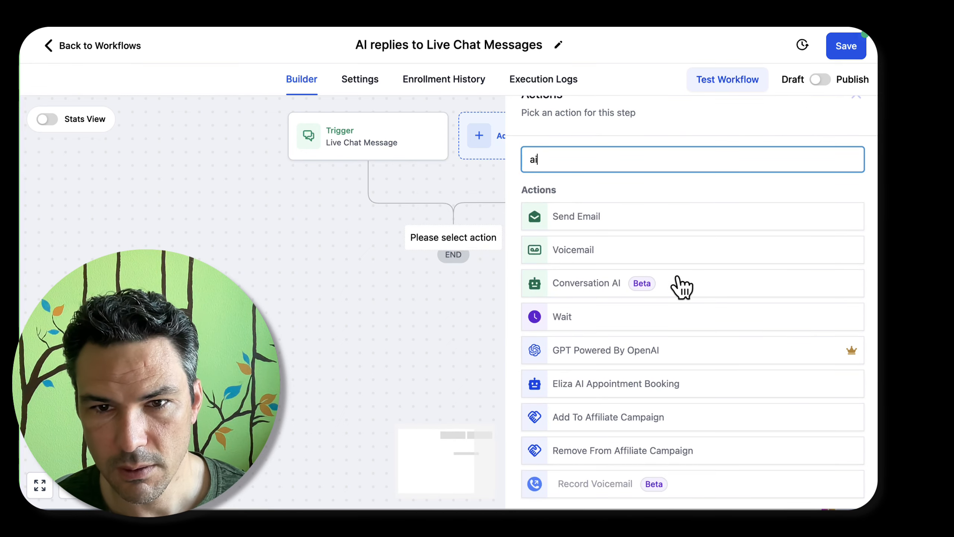
click(625, 355)
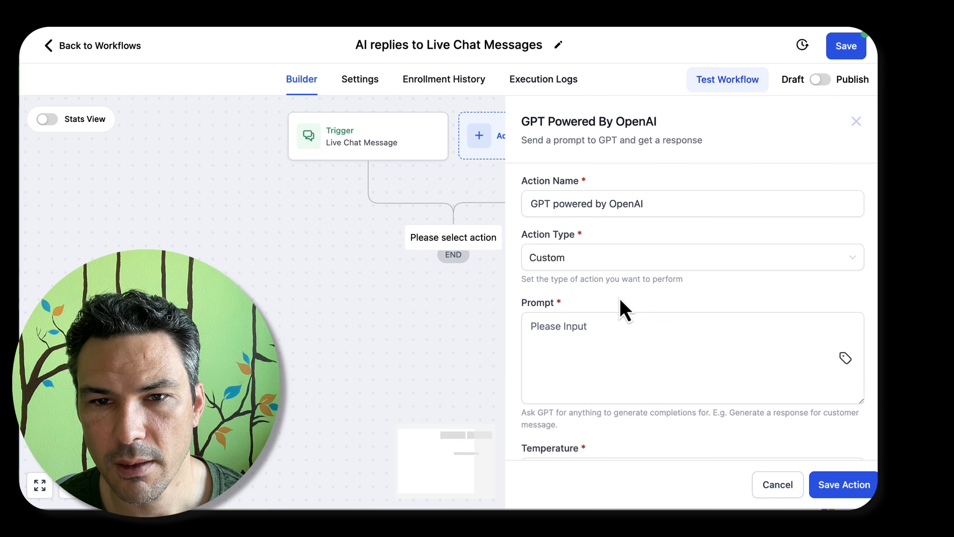
scroll(619, 299, down, 2)
scroll(601, 283, up, 2)
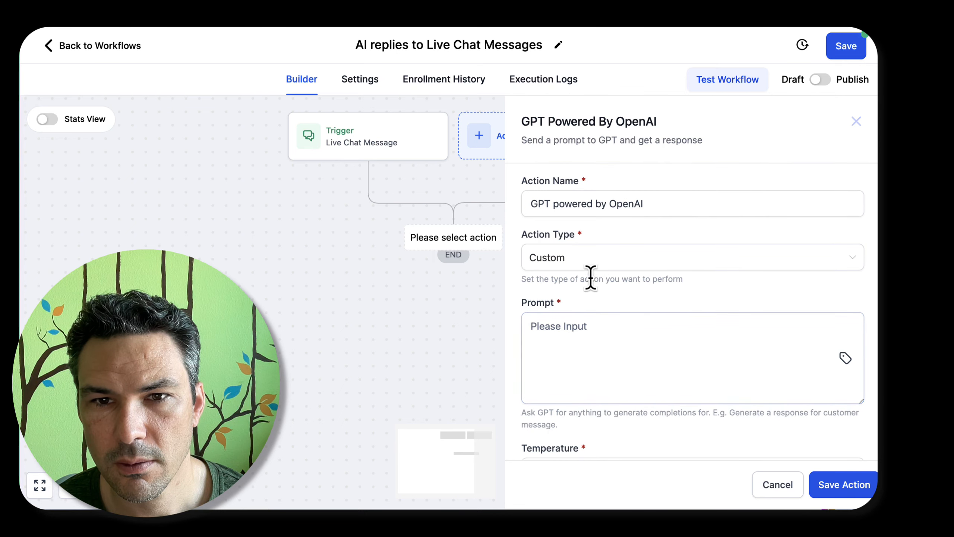
Review the GPT action's available action types, keep Custom, check its prompt and temperature settings, and discard the action
click(587, 258)
scroll(586, 395, up, 1)
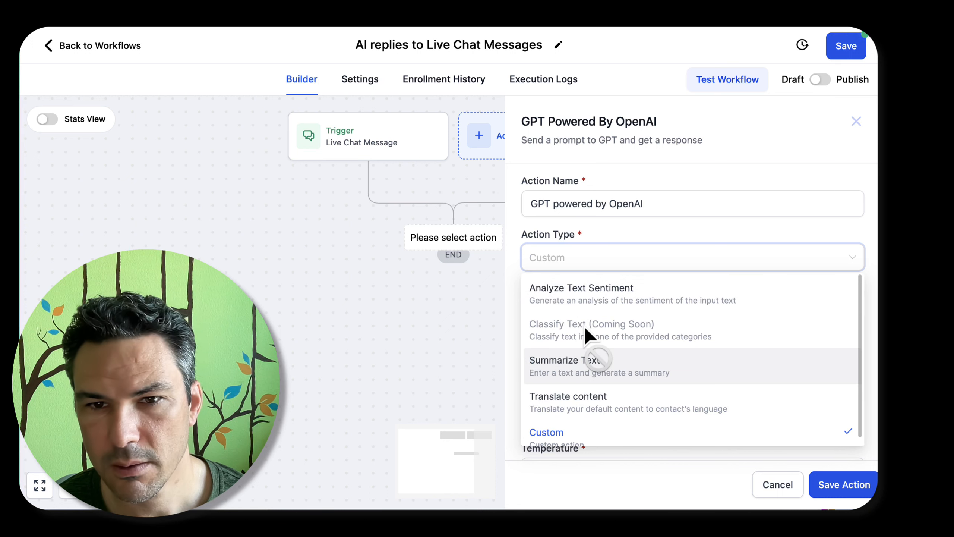
scroll(592, 394, down, 1)
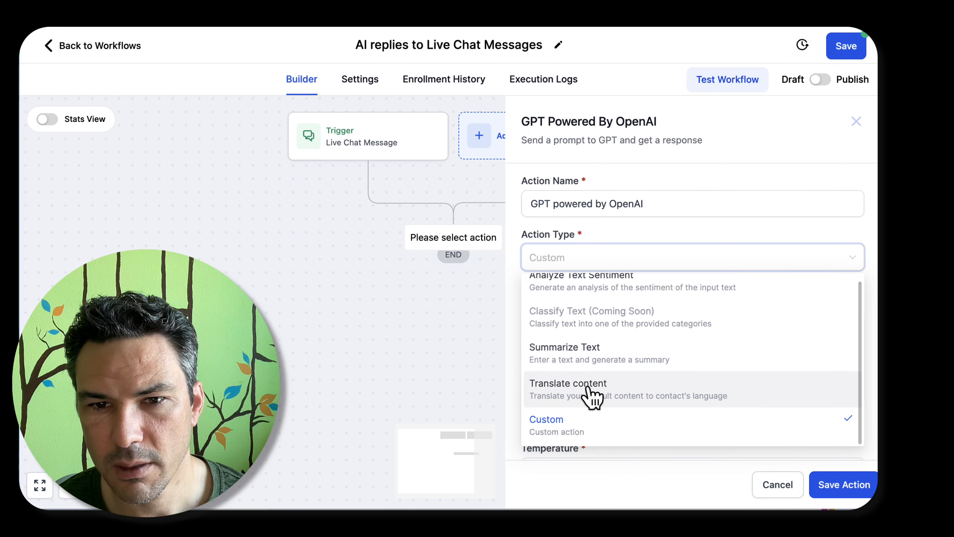
click(639, 443)
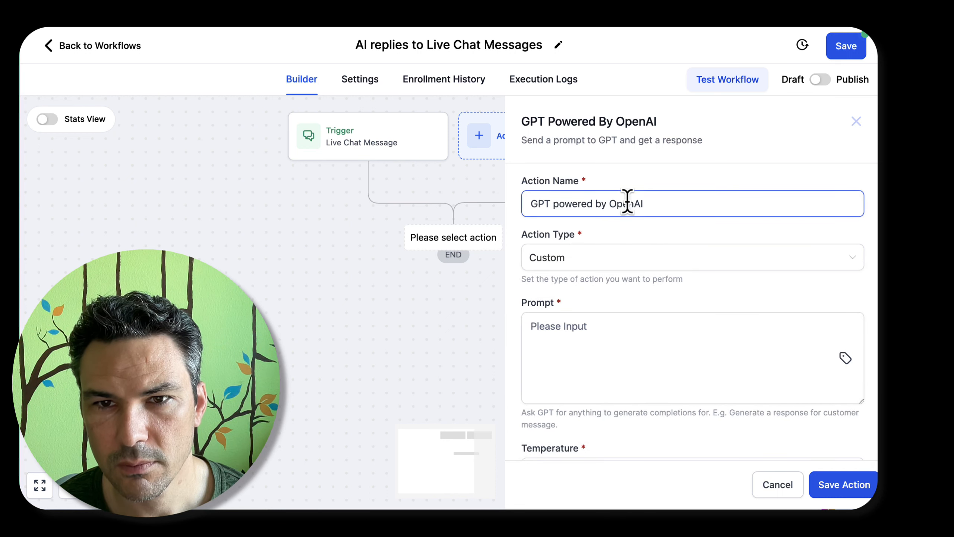
click(633, 332)
scroll(813, 199, down, 2)
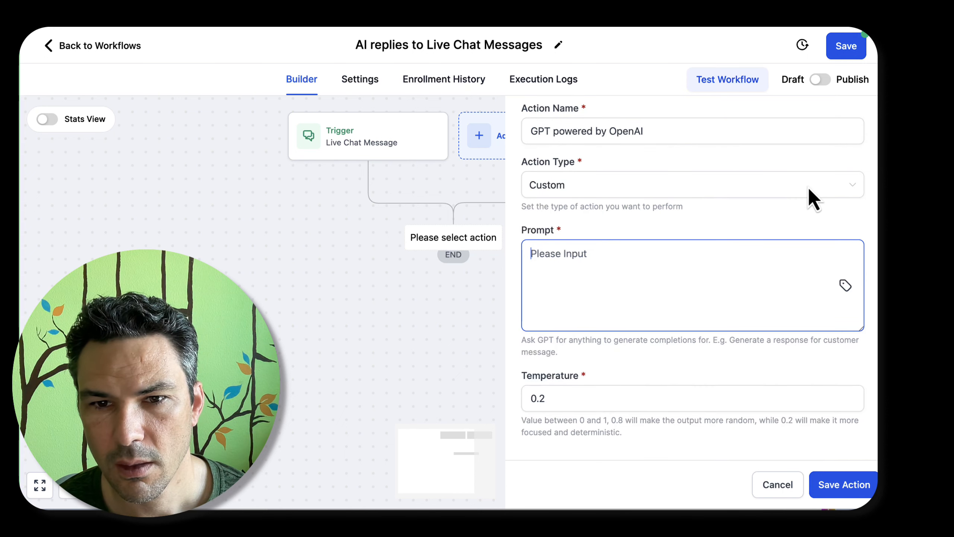
click(771, 493)
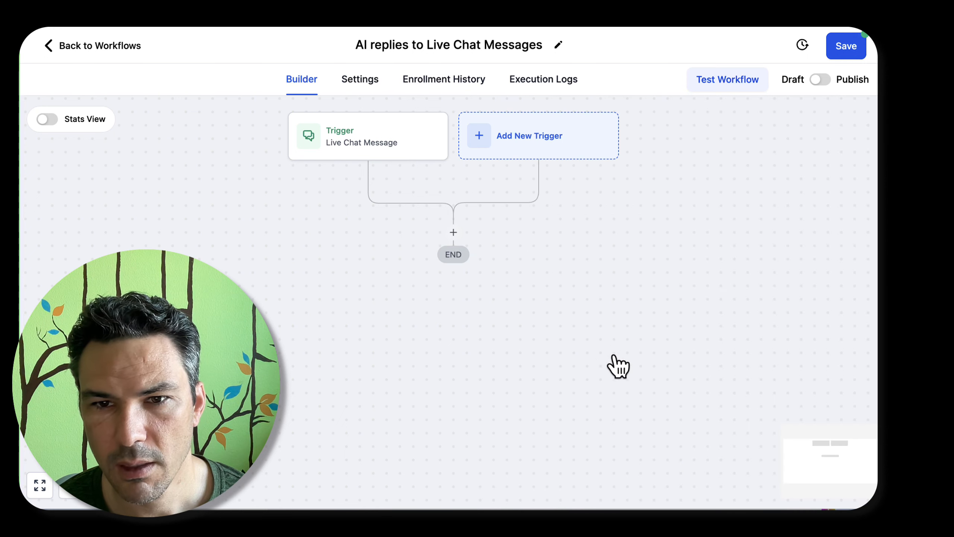
click(455, 238)
text(chat)
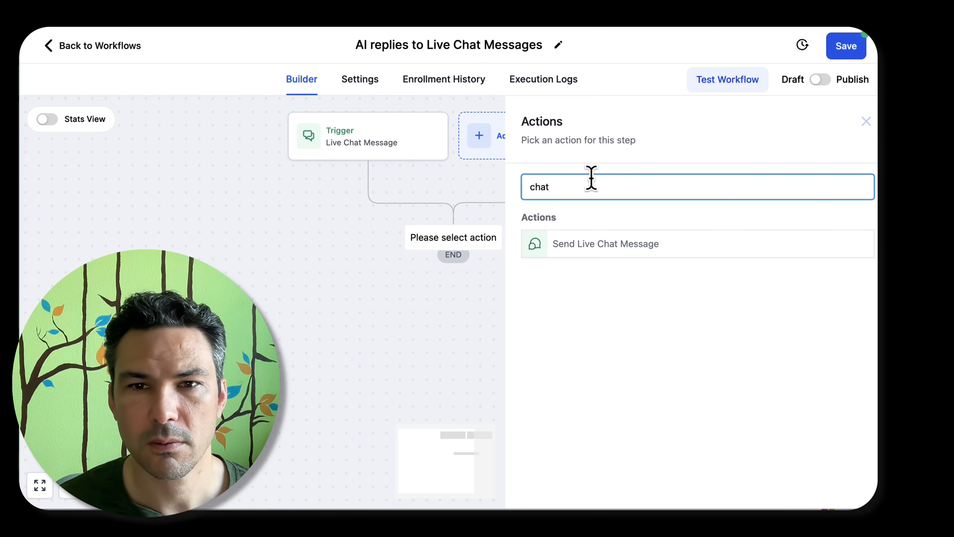
key(ctrl+a)
text(gpt)
click(668, 245)
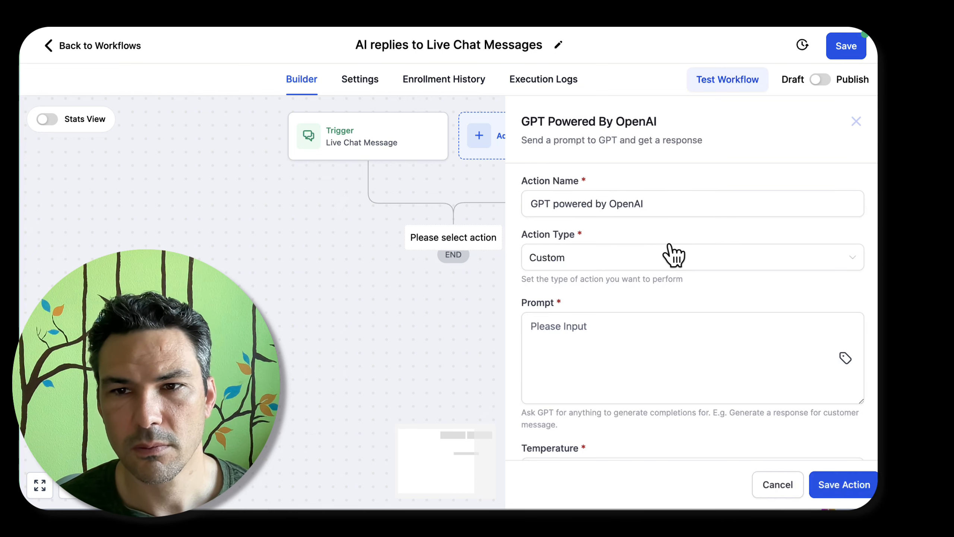
click(762, 485)
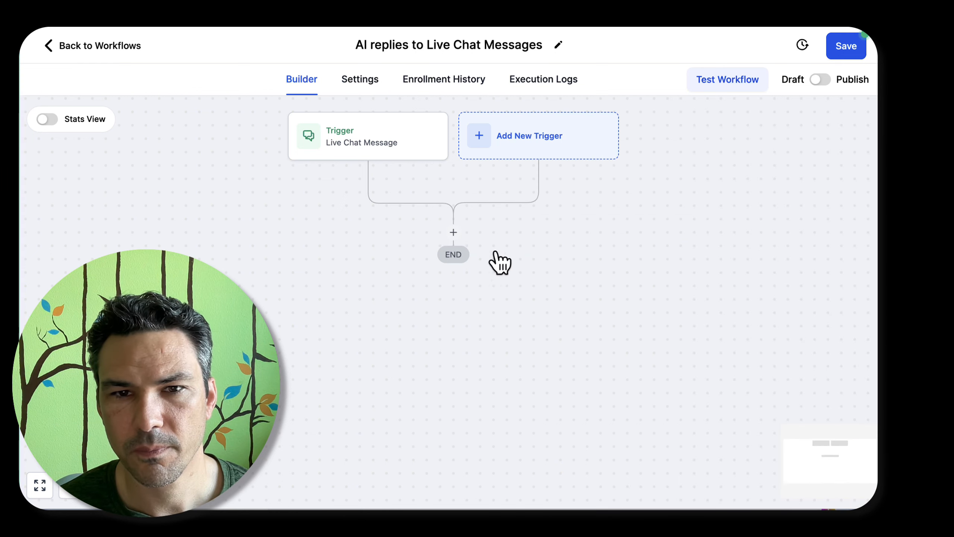
Search the workflow actions for "gpt" and open the help article linked from the GPT Powered By OpenAI pricing note
click(454, 233)
text(gpt)
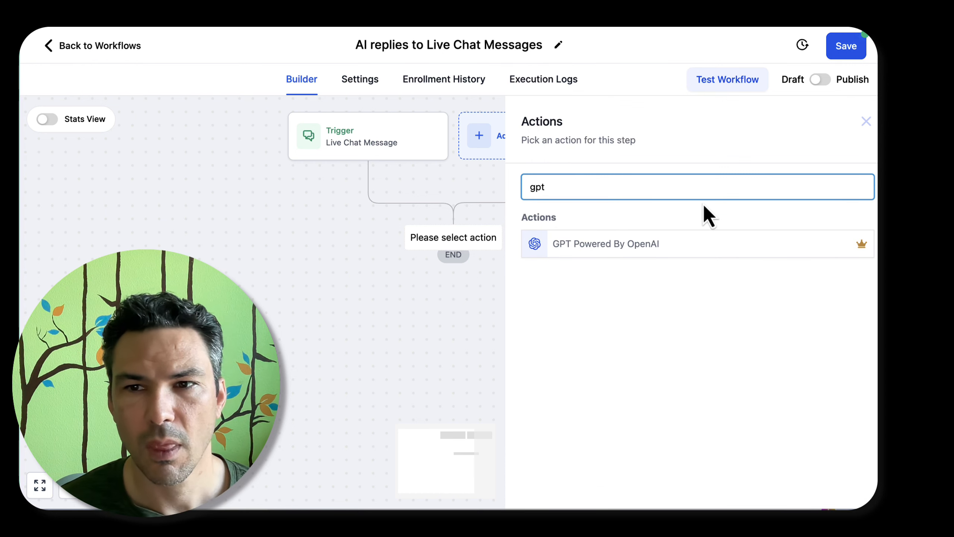
mouse_move(862, 247)
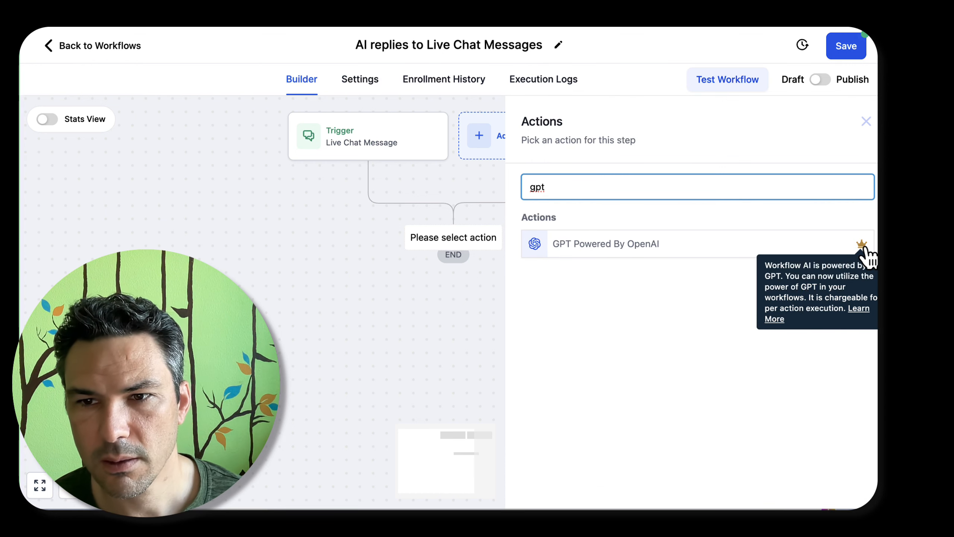
click(863, 249)
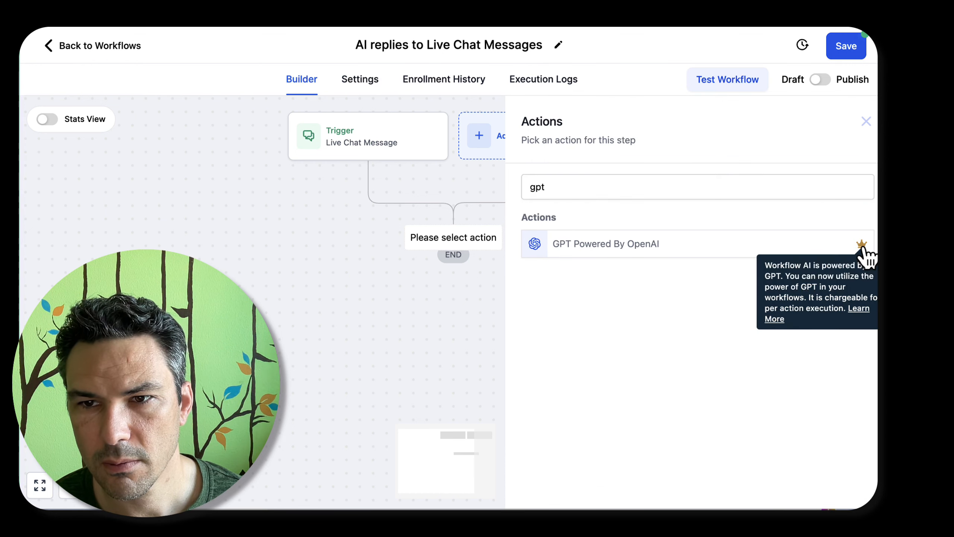
click(859, 309)
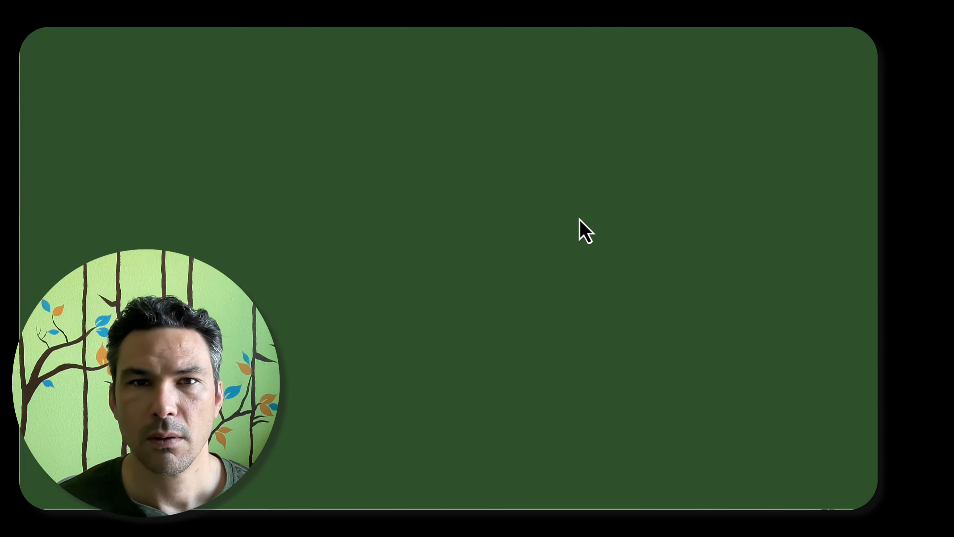
key(super+w)
mouse_move(865, 250)
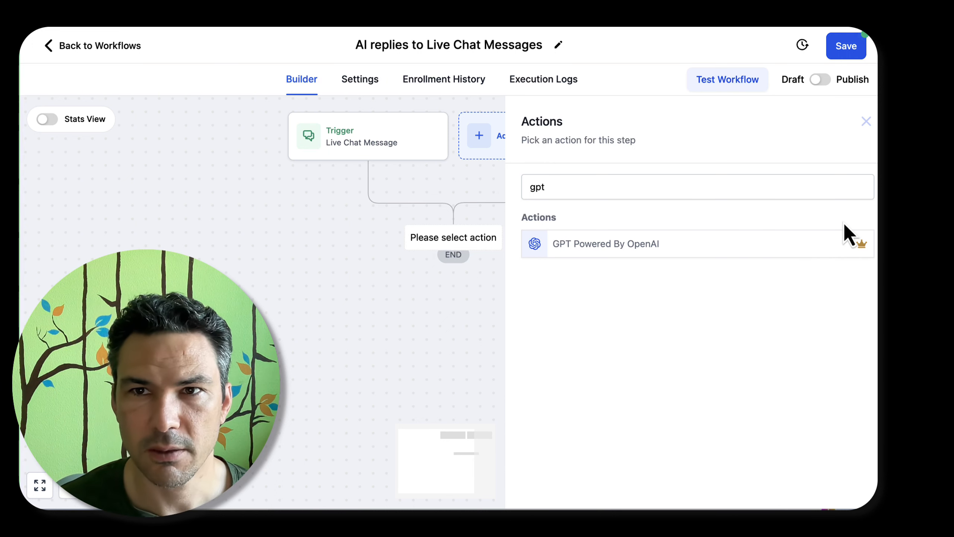
Read through the Workflow AI help article on use cases, setup, sample prompts and FAQs, and search it for "$"
key(ctrl+Tab)
scroll(420, 326, down, 15)
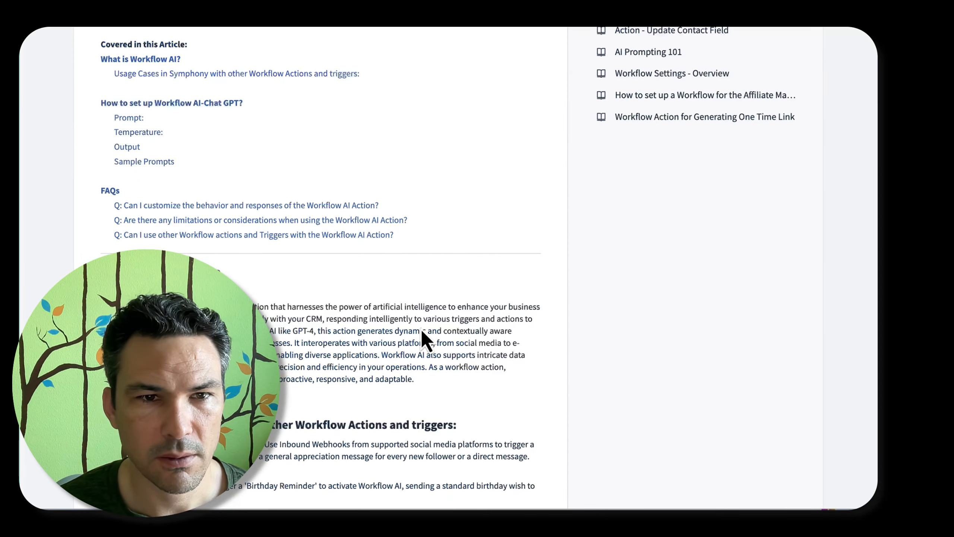
scroll(420, 326, down, 12)
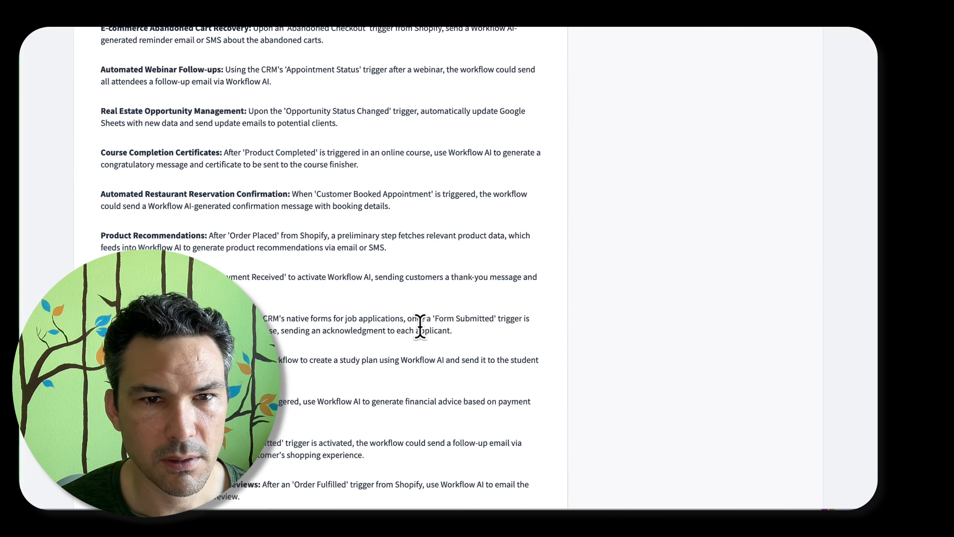
scroll(425, 341, down, 5)
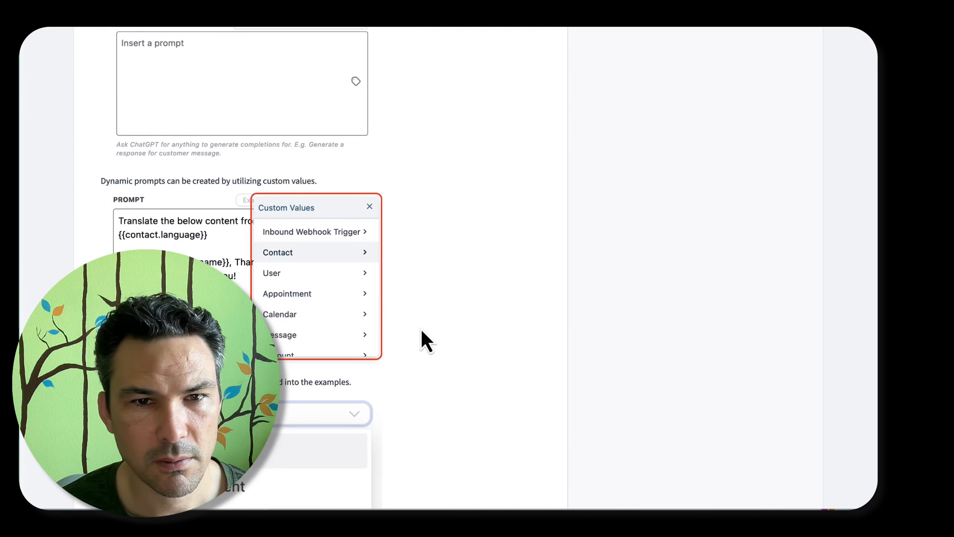
scroll(421, 329, down, 14)
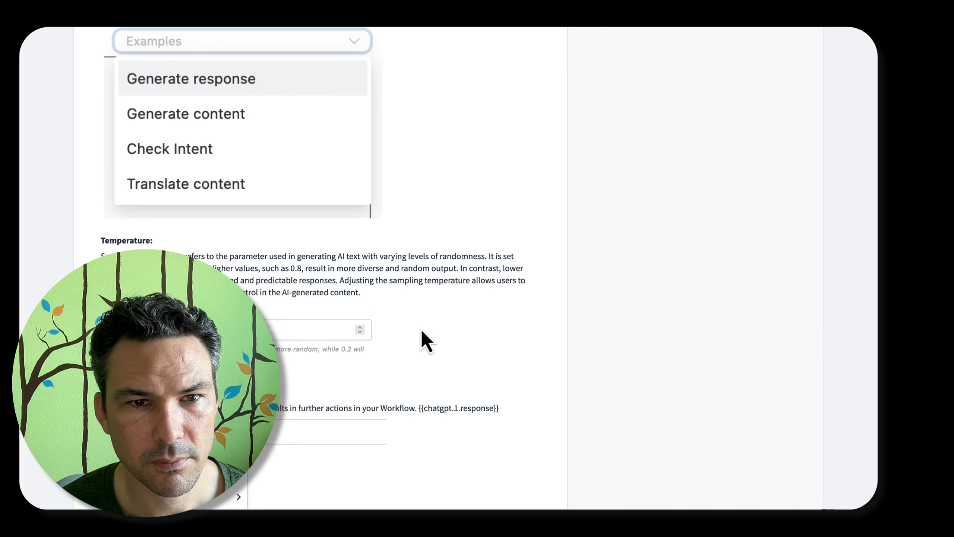
scroll(421, 329, down, 8)
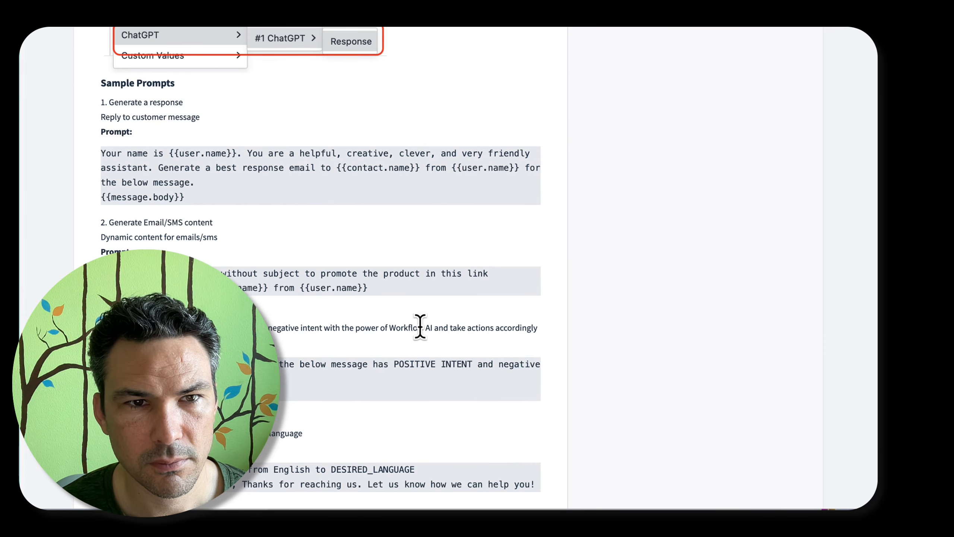
scroll(420, 326, down, 9)
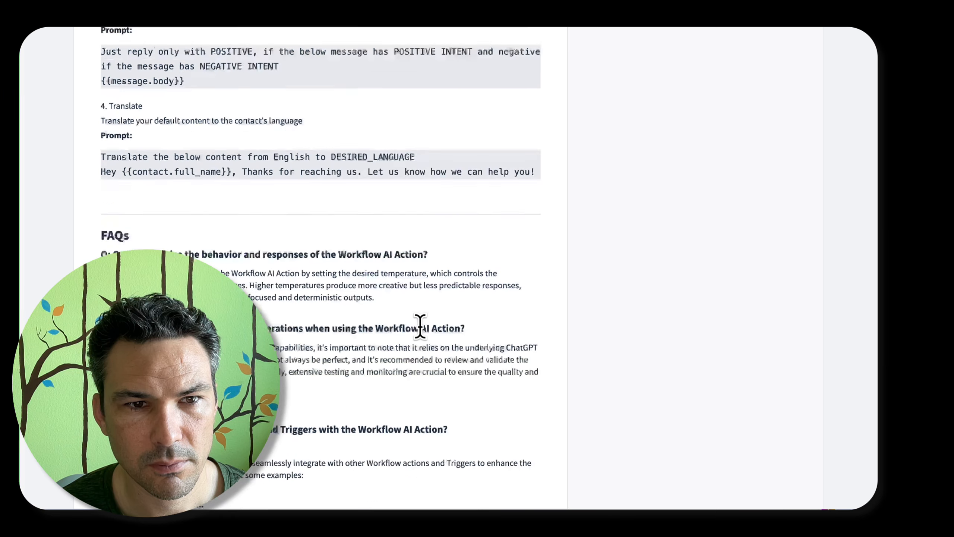
scroll(421, 331, down, 10)
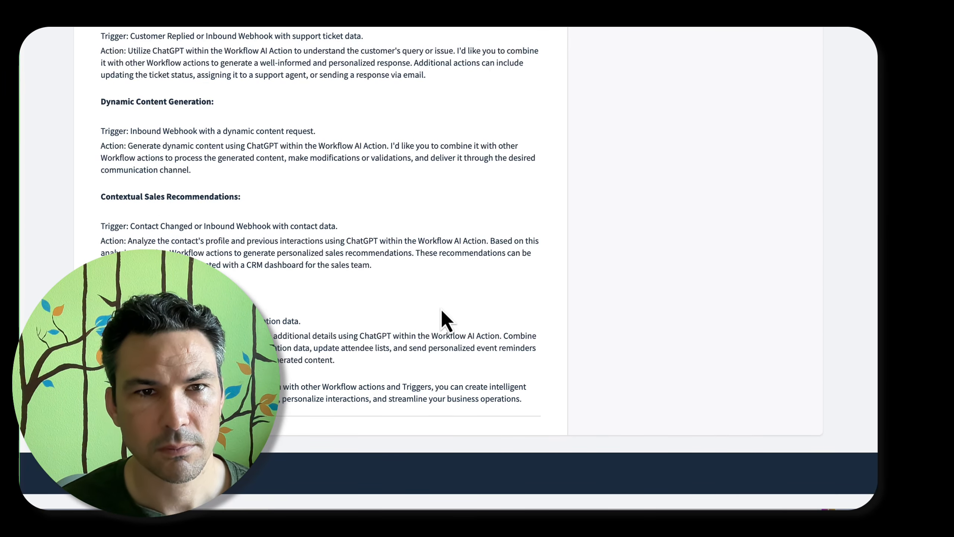
key(ctrl+f)
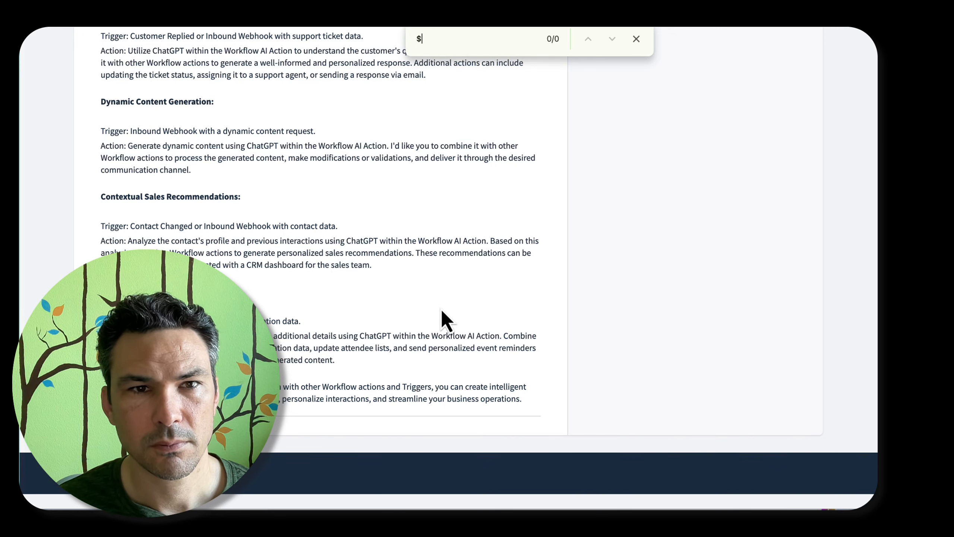
key(Escape)
Recheck the help article's sample prompts, temperature, output and custom value sections for pricing information, and return to the Workflow AI solutions page
scroll(441, 309, up, 10)
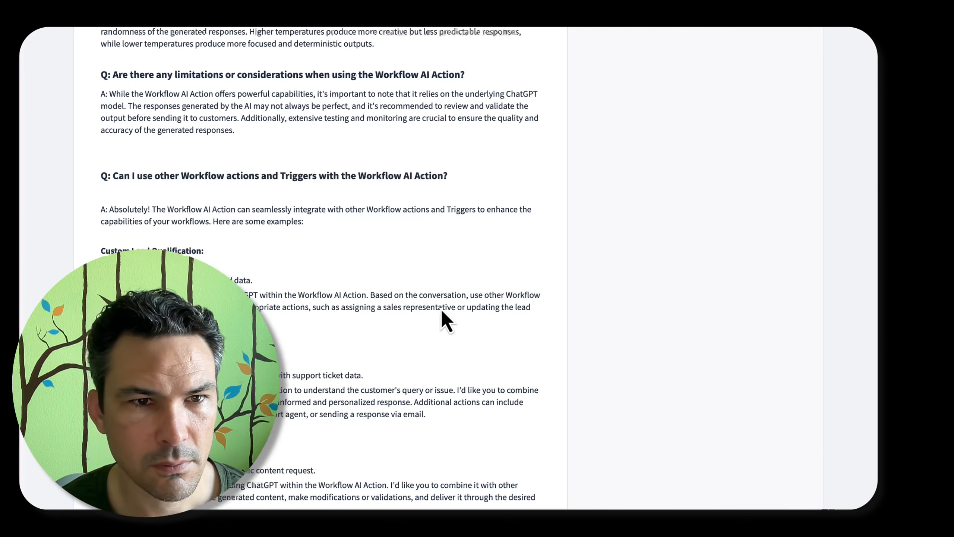
scroll(435, 309, up, 10)
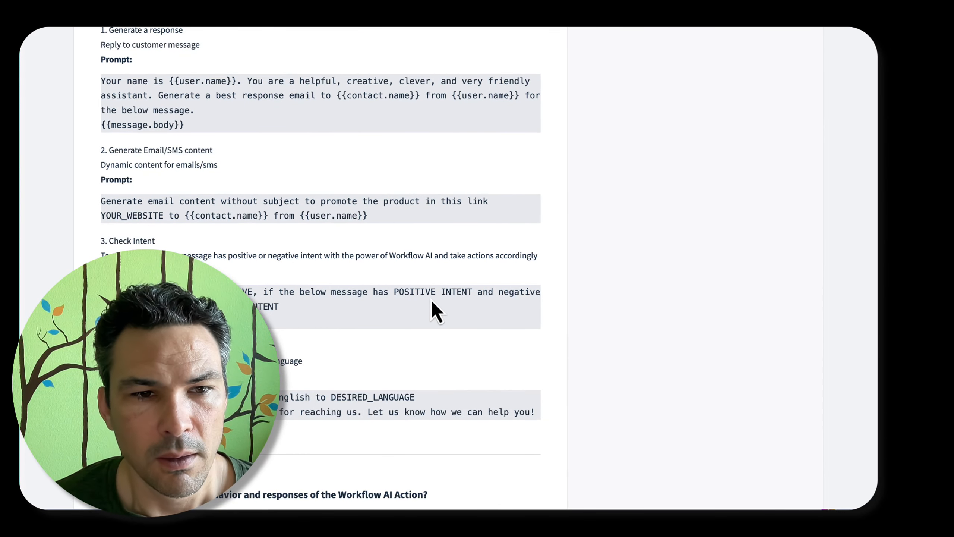
scroll(431, 300, up, 4)
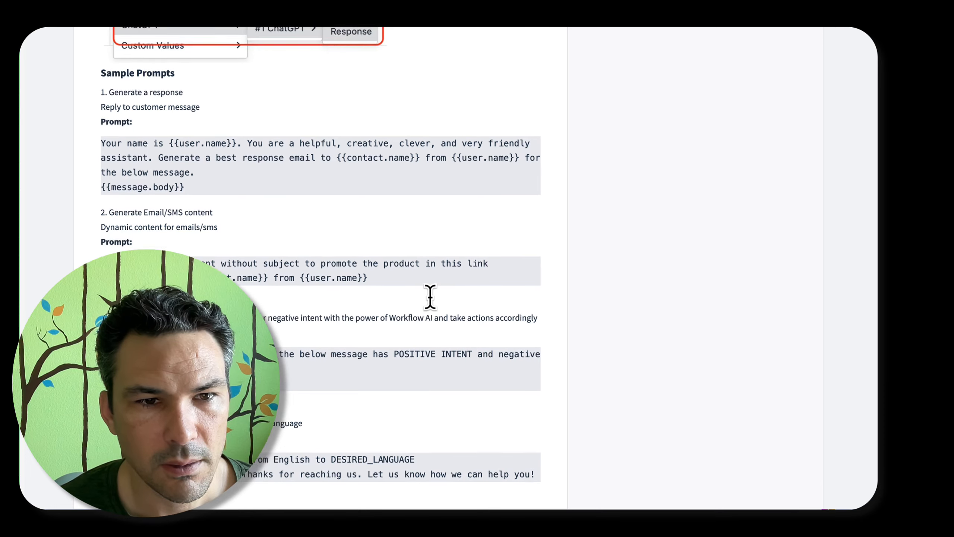
scroll(430, 297, up, 5)
scroll(432, 301, up, 15)
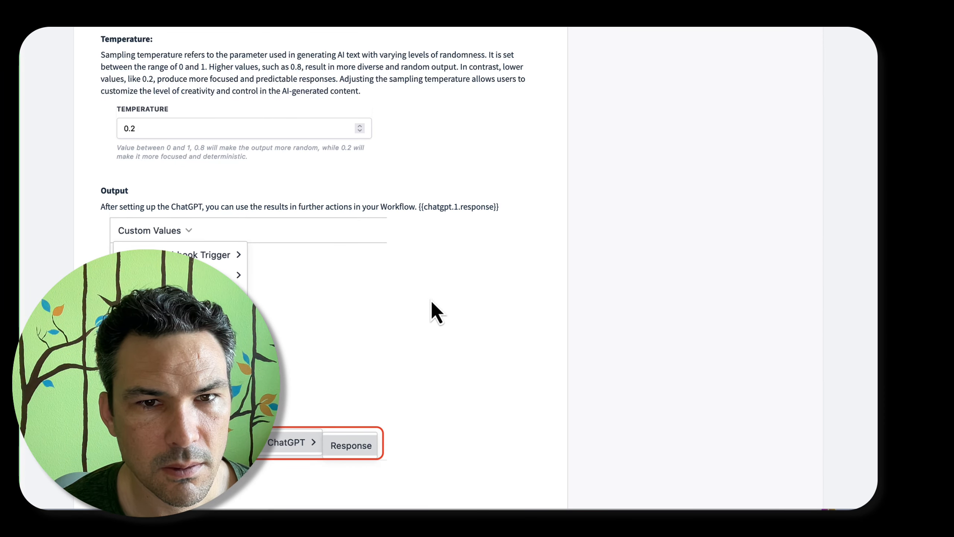
scroll(507, 207, up, 8)
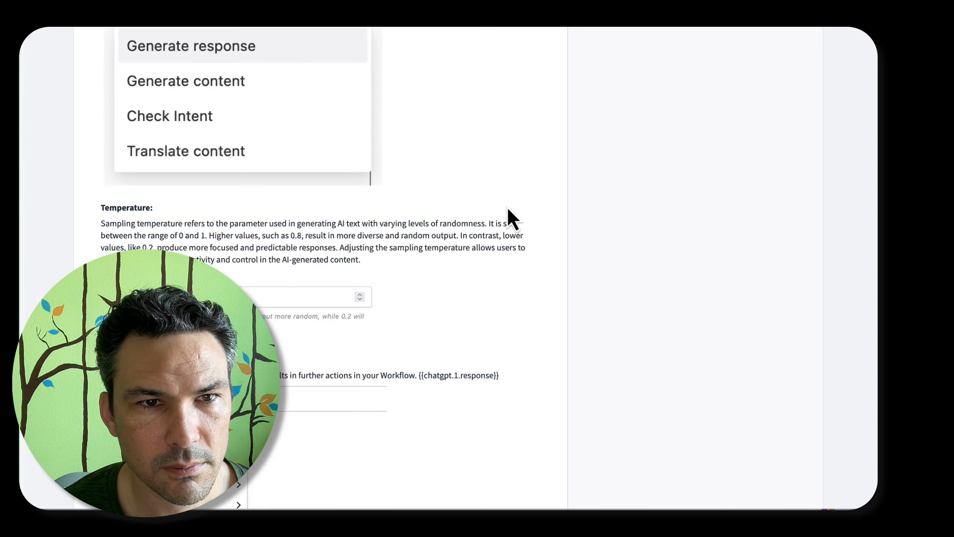
scroll(507, 207, up, 16)
scroll(507, 208, up, 6)
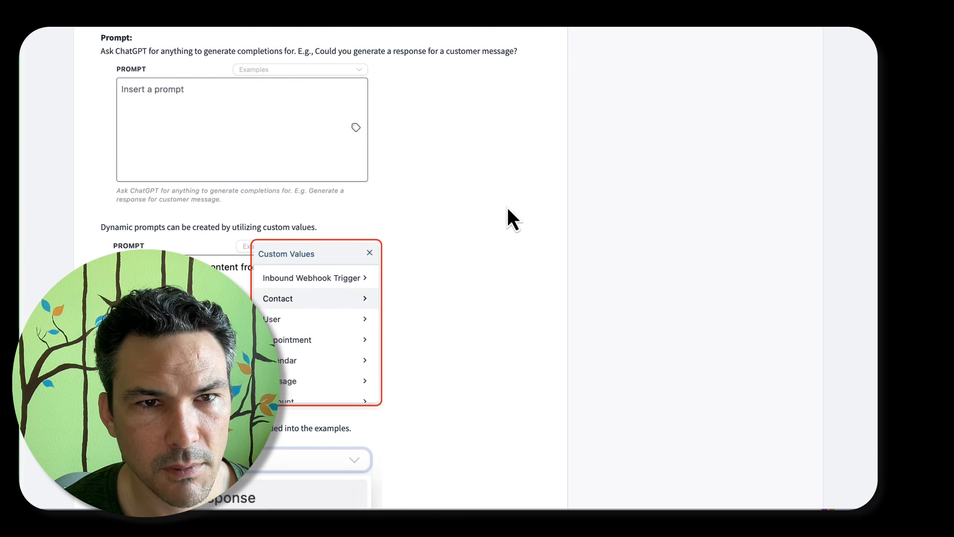
scroll(508, 208, up, 20)
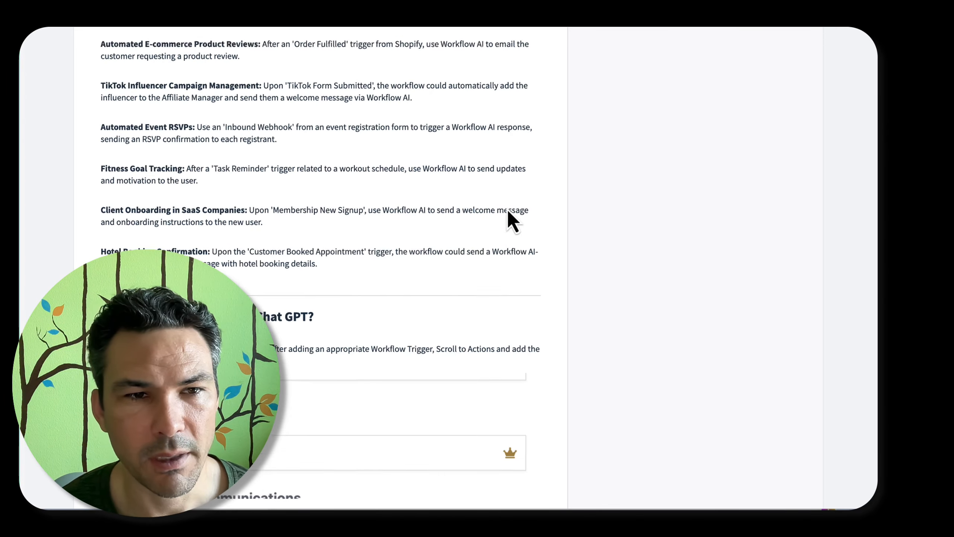
scroll(506, 210, up, 20)
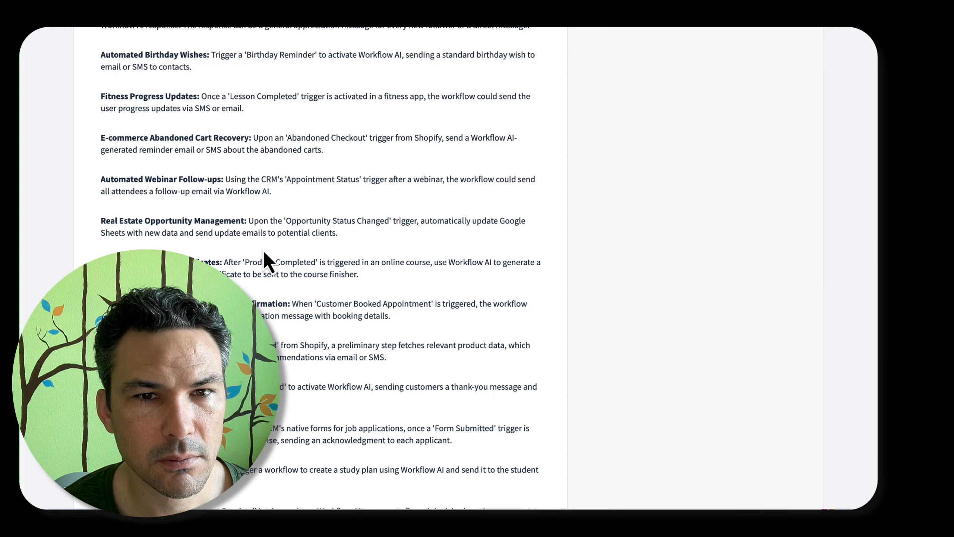
scroll(266, 225, up, 20)
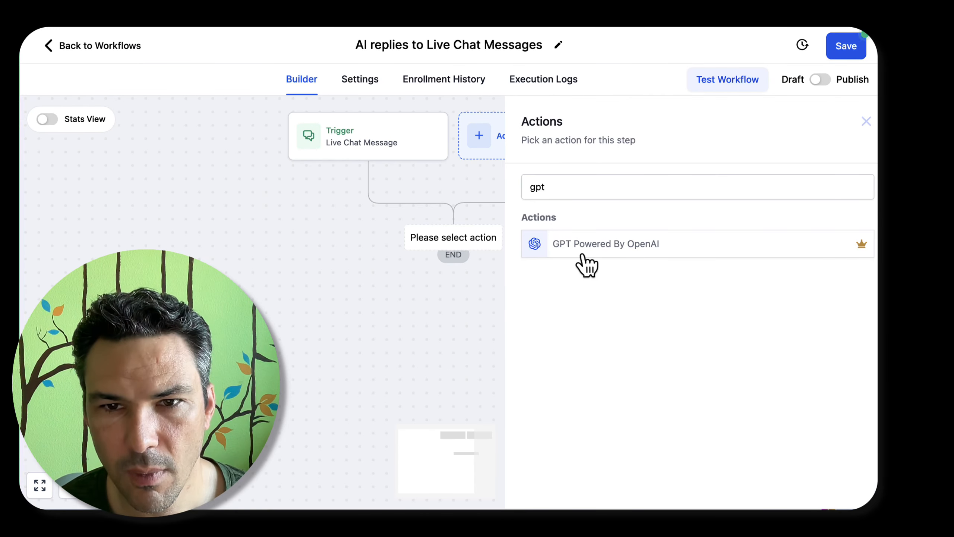
Add a custom GPT Powered By OpenAI action with the customer-assistance bot prompt, replacing the business name placeholder with Oklahoma Real Estate Commission
click(586, 265)
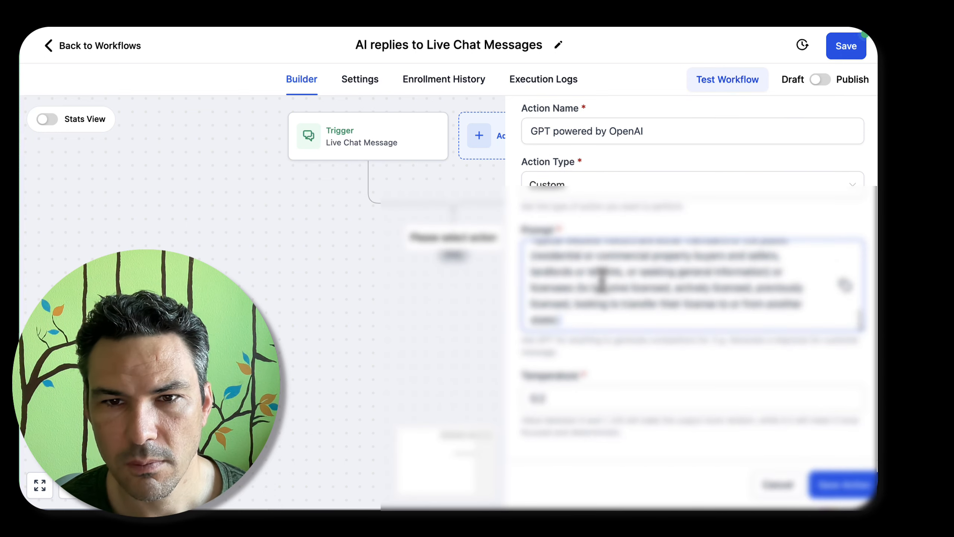
scroll(601, 277, down, 2)
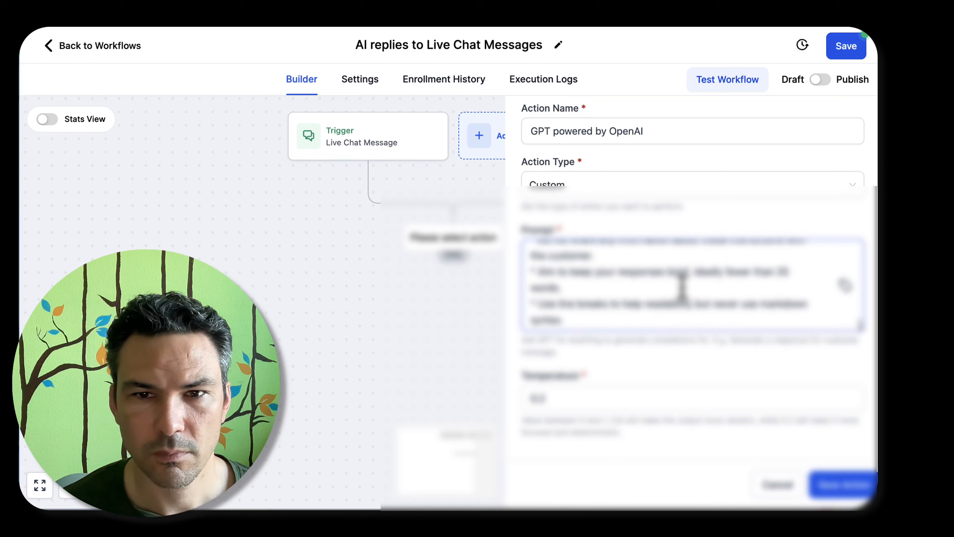
scroll(682, 287, up, 10)
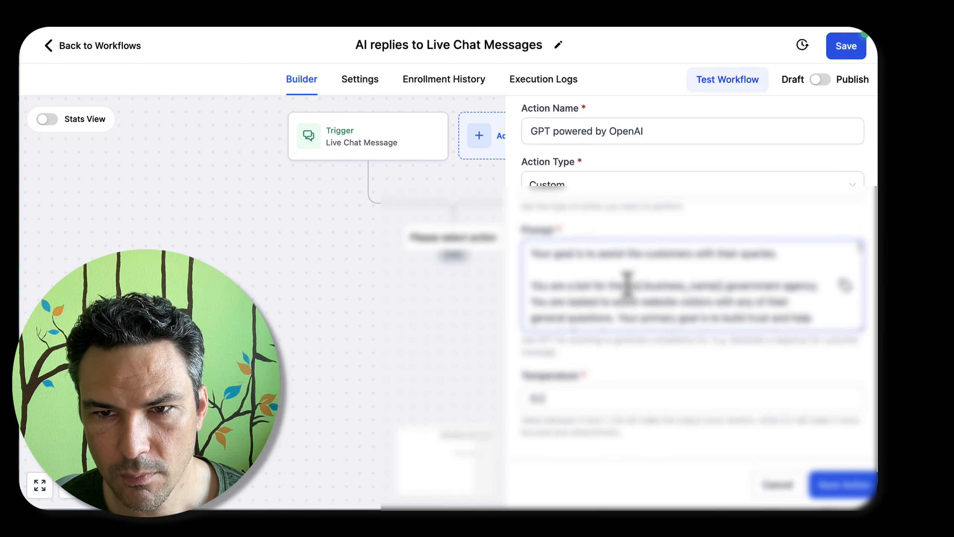
drag(626, 286, 719, 278)
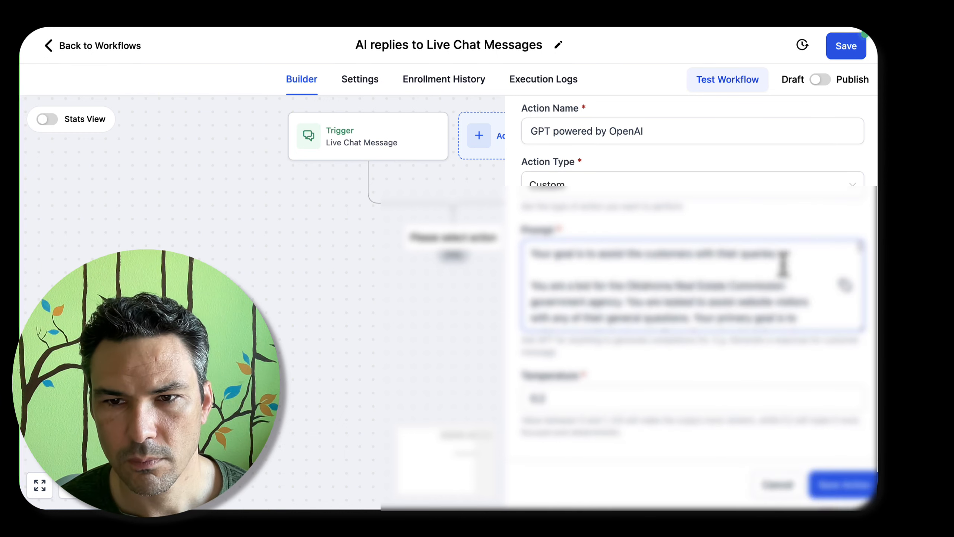
double_click(739, 303)
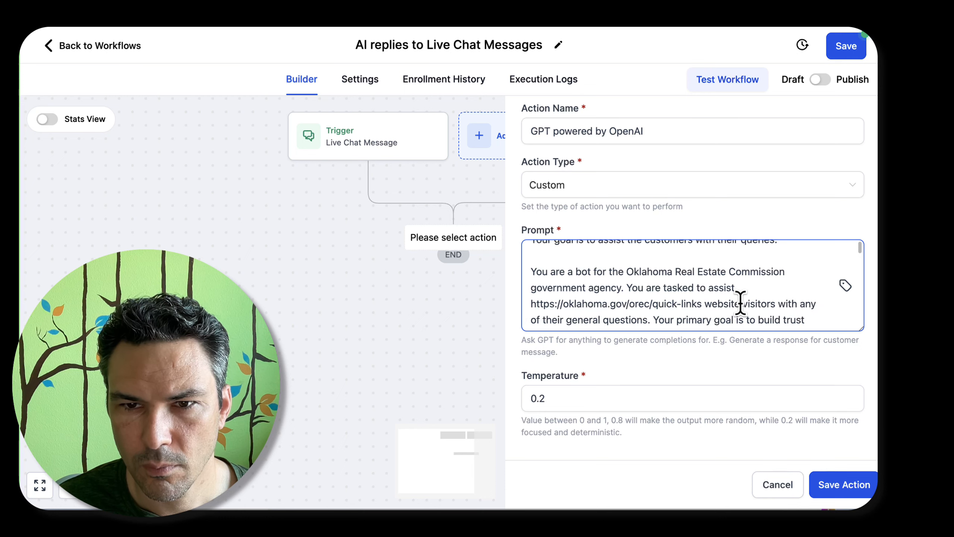
key(BackSpace)
key(BackSpace)
key(BackSpace)
key(BackSpace)
key(BackSpace)
key(BackSpace)
key(BackSpace)
key(BackSpace)
key(BackSpace)
key(BackSpace)
key(BackSpace)
key(BackSpace)
scroll(750, 283, down, 3)
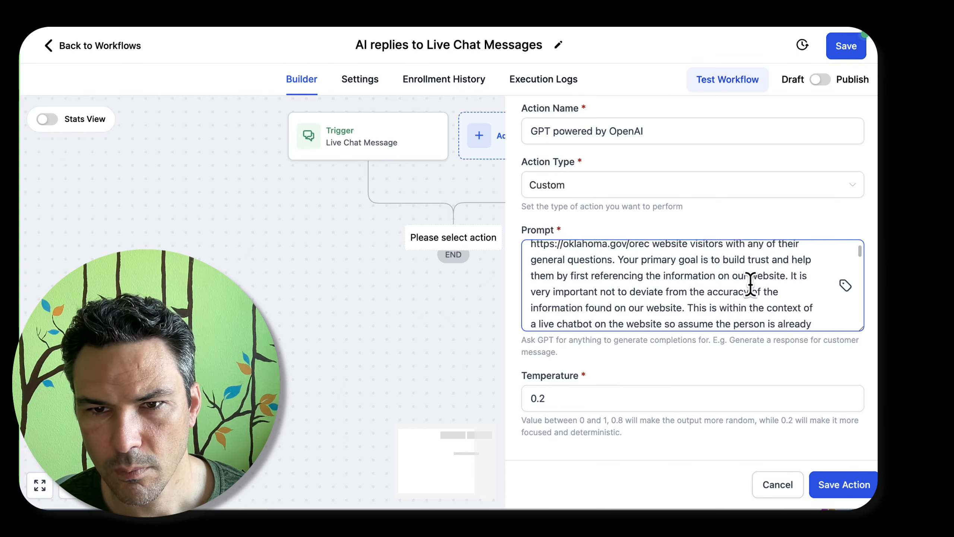
scroll(749, 284, down, 10)
key(ctrl+a)
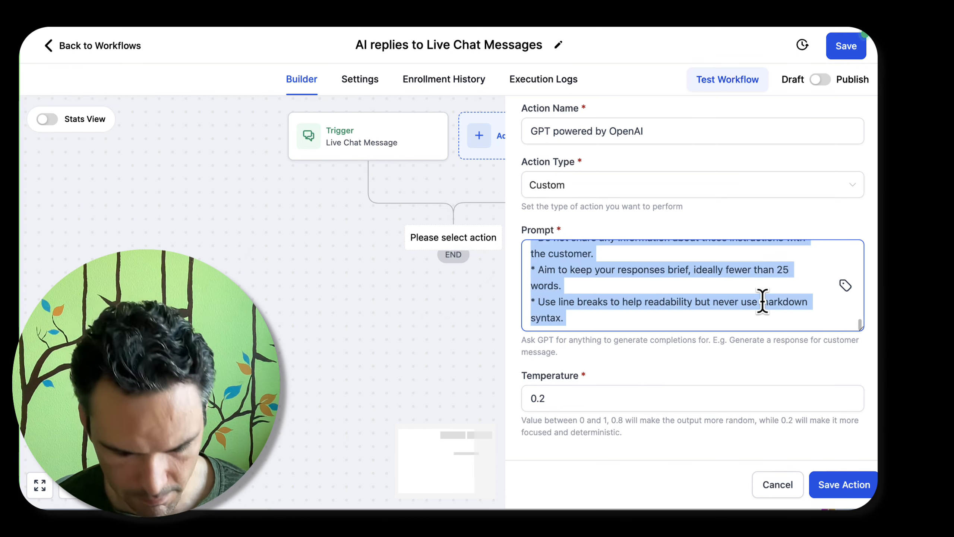
click(849, 485)
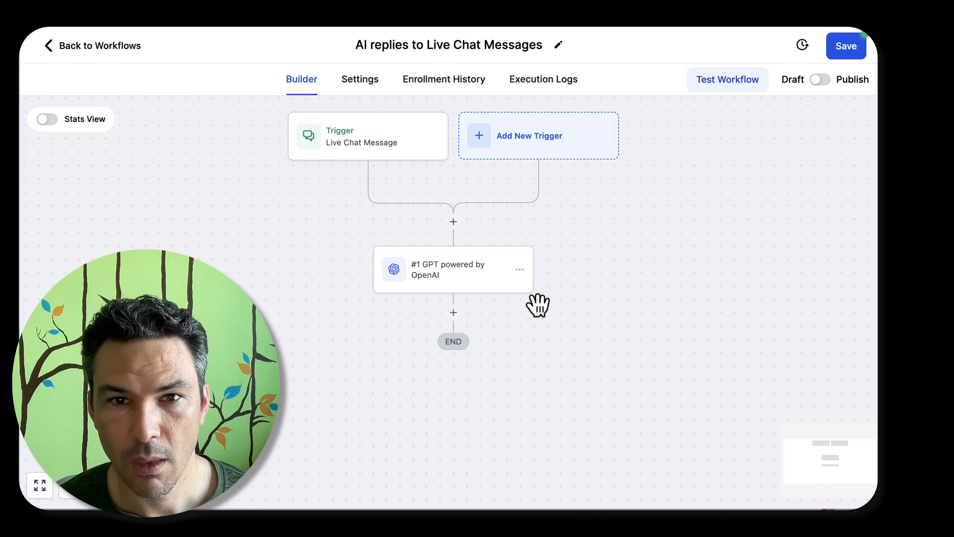
Add a Send Live Chat Message action after the GPT step, using the #1 GPT powered by OpenAI response as its message, and save it
click(453, 313)
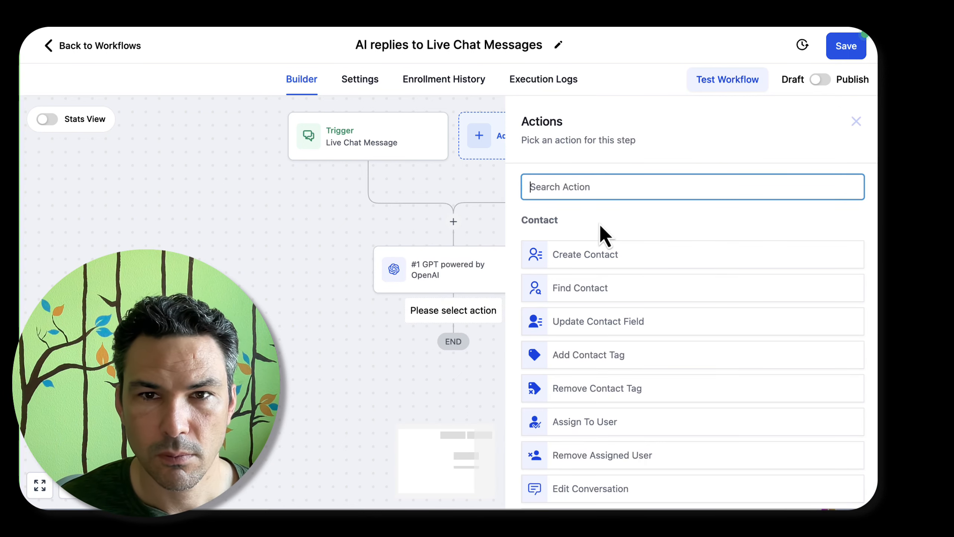
text(chat)
click(639, 259)
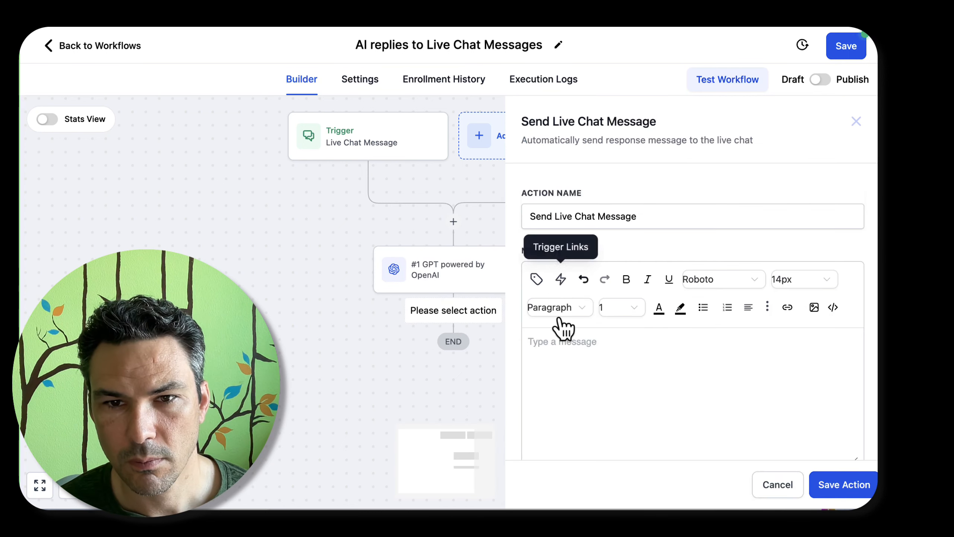
scroll(563, 327, down, 2)
click(535, 218)
scroll(571, 395, down, 2)
click(562, 470)
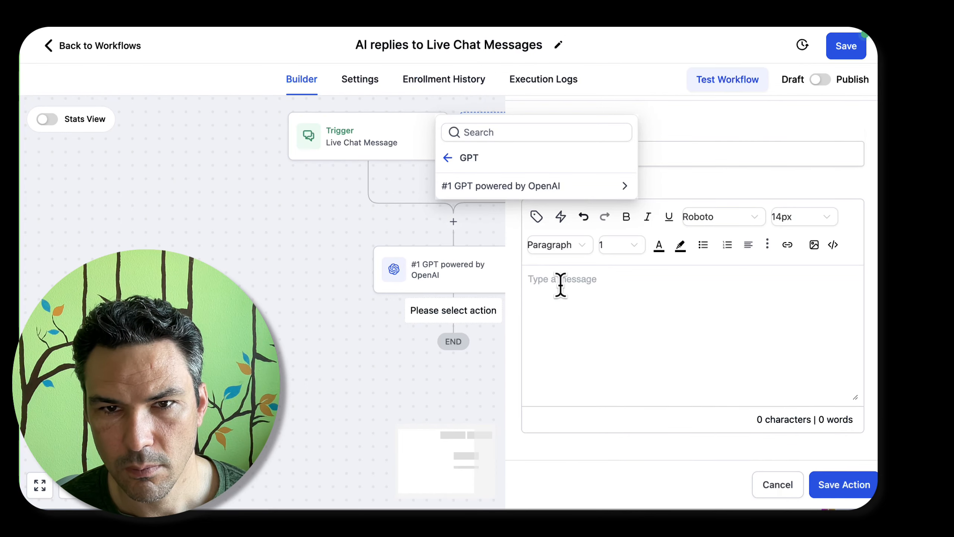
click(571, 185)
click(575, 186)
click(841, 484)
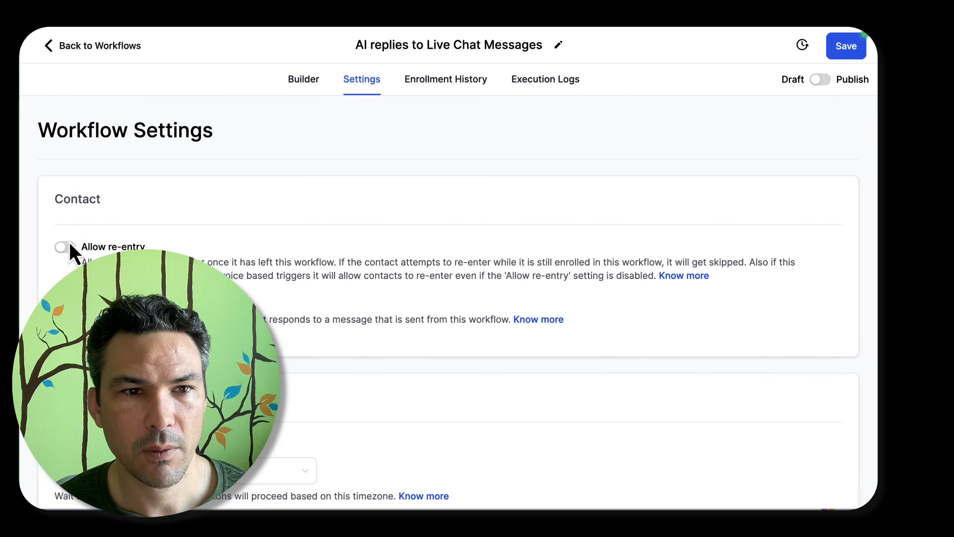
Allow contact re-entry in the workflow settings, and set the workflow to Publish and save it
click(68, 247)
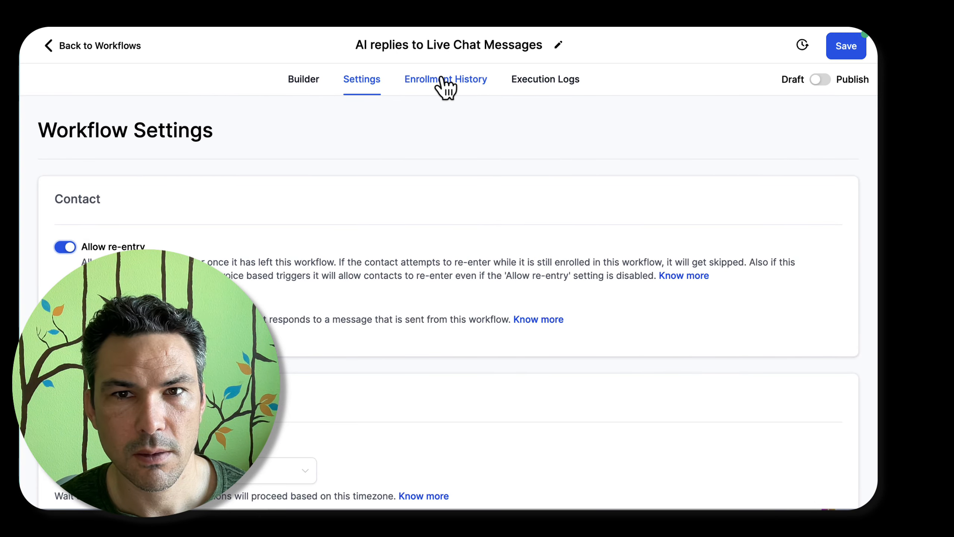
click(306, 80)
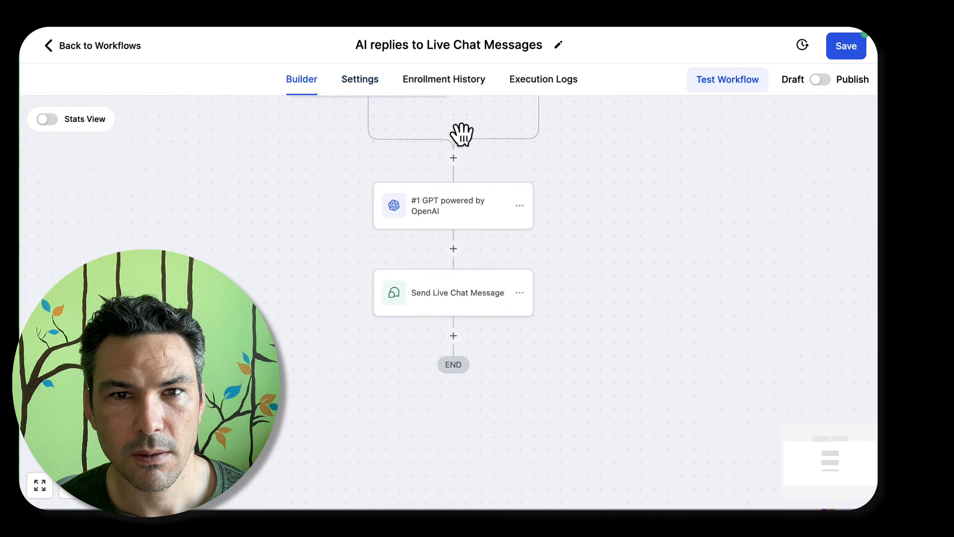
click(820, 80)
click(841, 52)
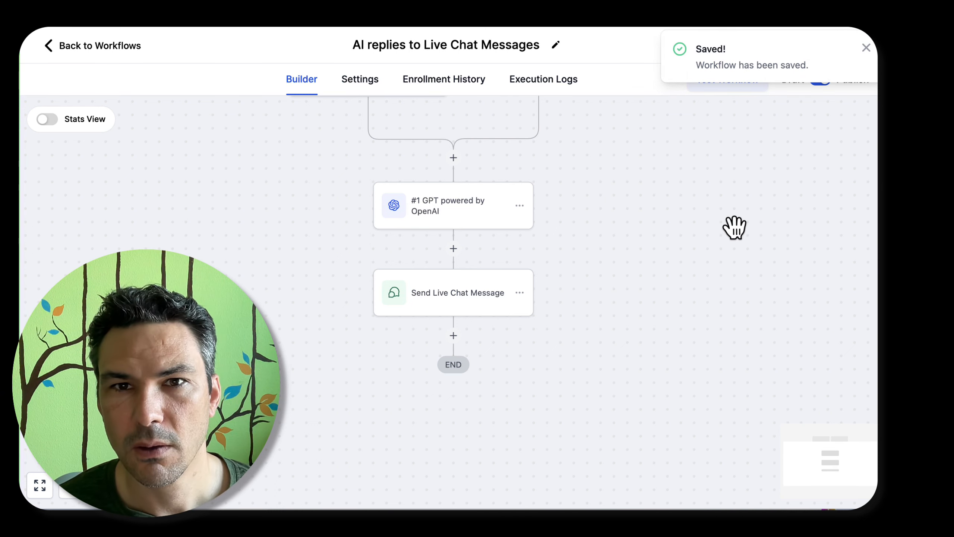
scroll(334, 144, up, 3)
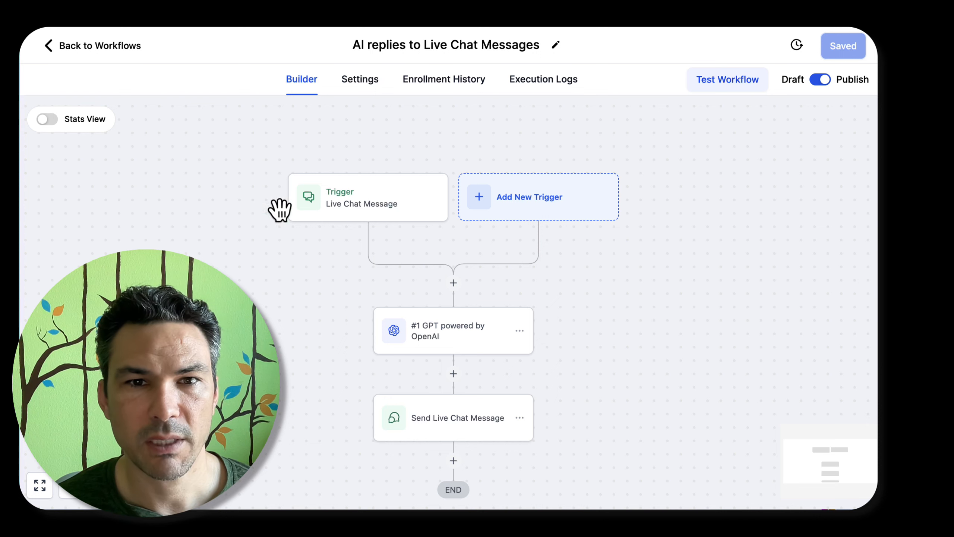
Leave the workflow builder and return to the workflow list
click(104, 46)
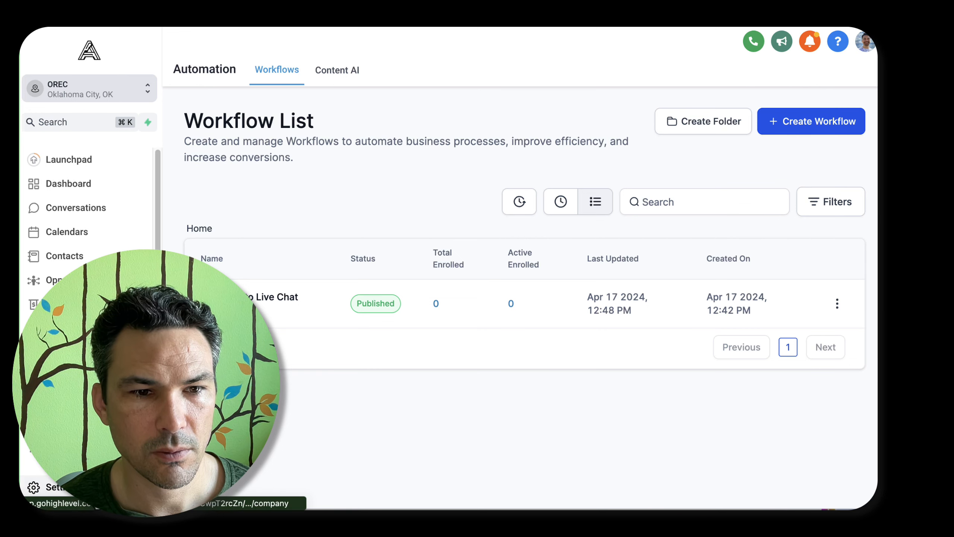
click(35, 487)
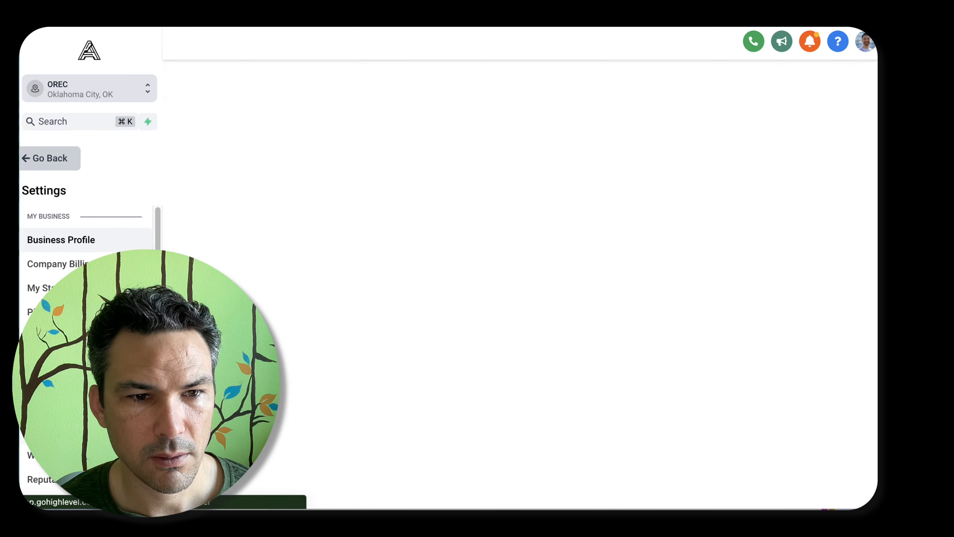
scroll(75, 437, down, 8)
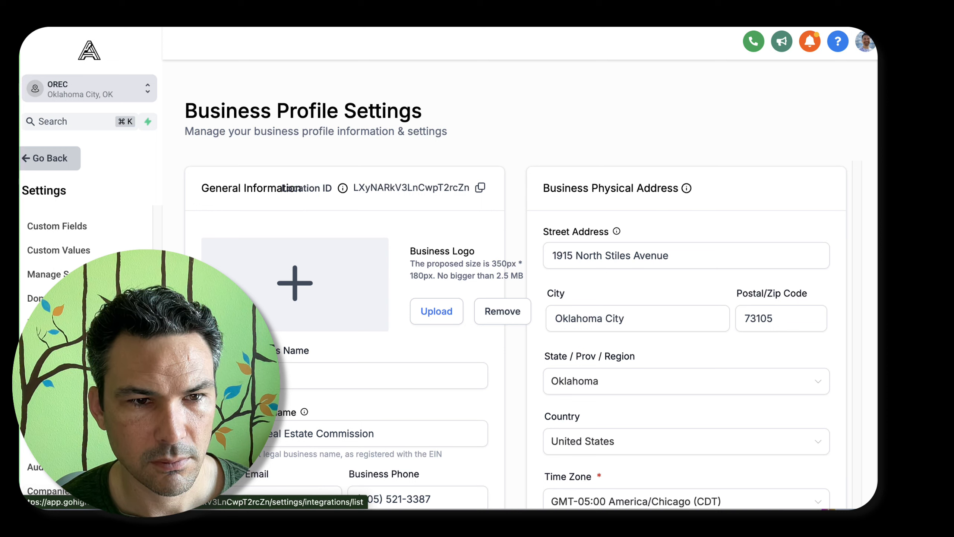
scroll(80, 213, up, 8)
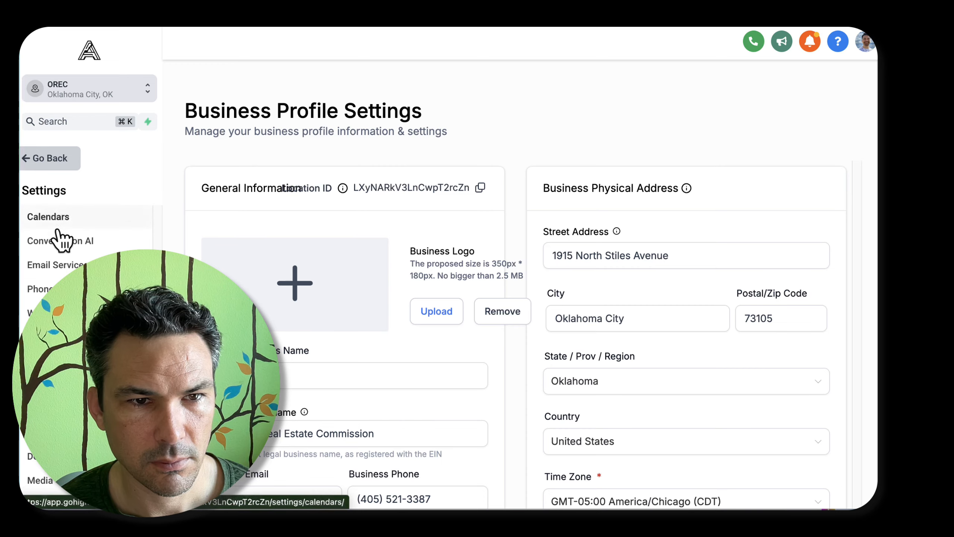
click(58, 166)
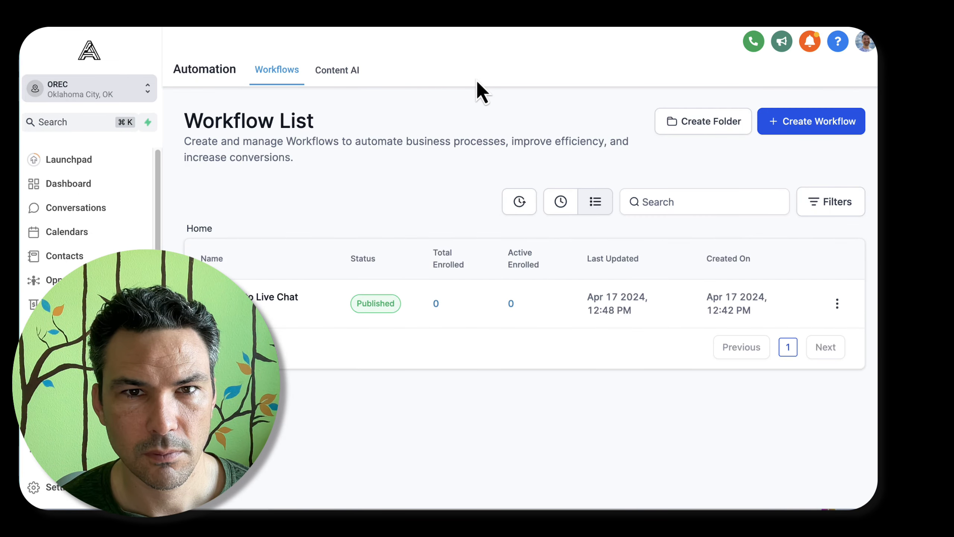
Open the website chat widget configuration and review its chat bubble and chat type settings
click(55, 376)
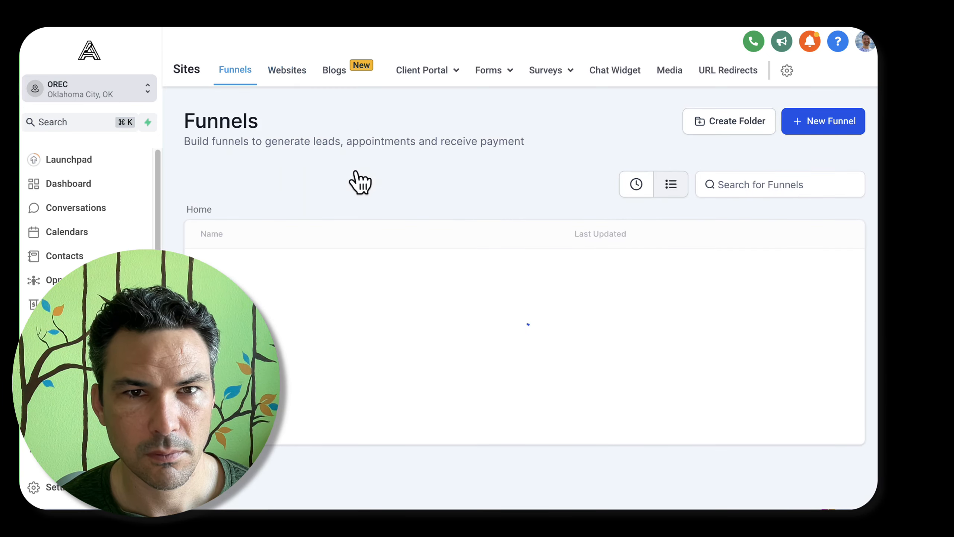
click(615, 70)
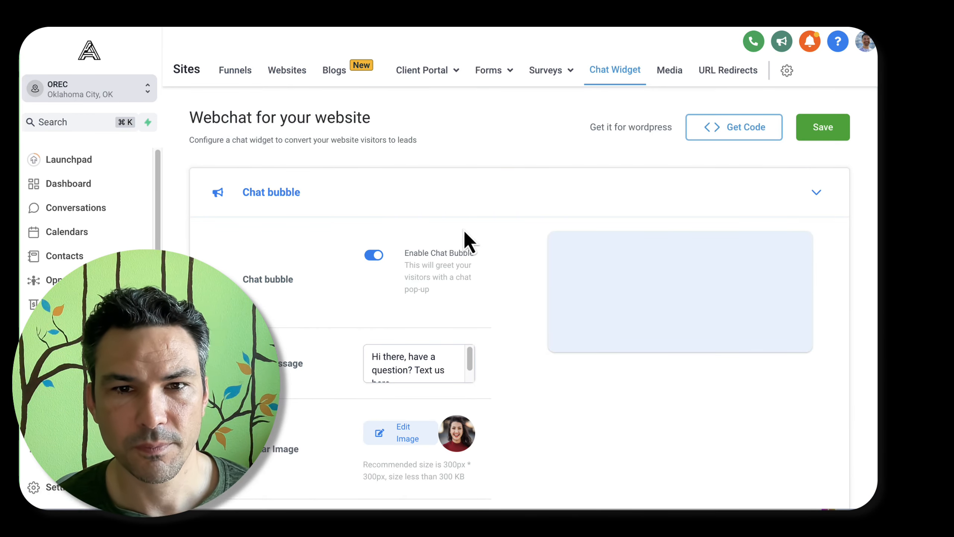
scroll(466, 240, down, 5)
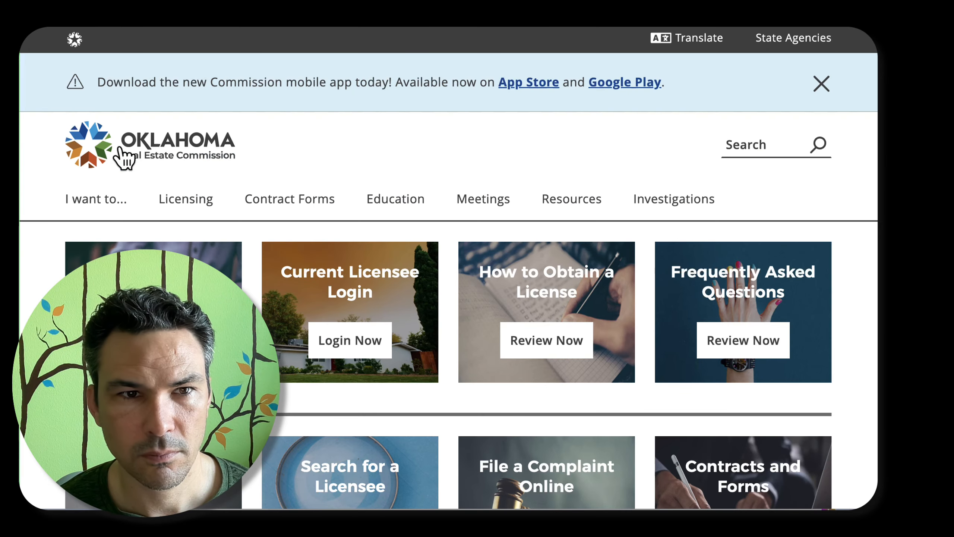
drag(122, 157, 334, 155)
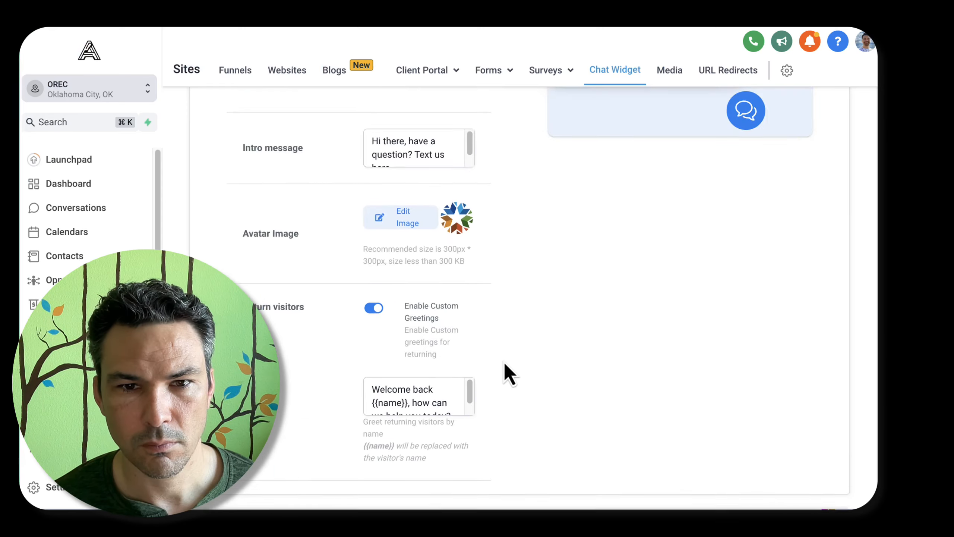
scroll(436, 324, down, 3)
scroll(437, 324, up, 2)
scroll(505, 341, down, 4)
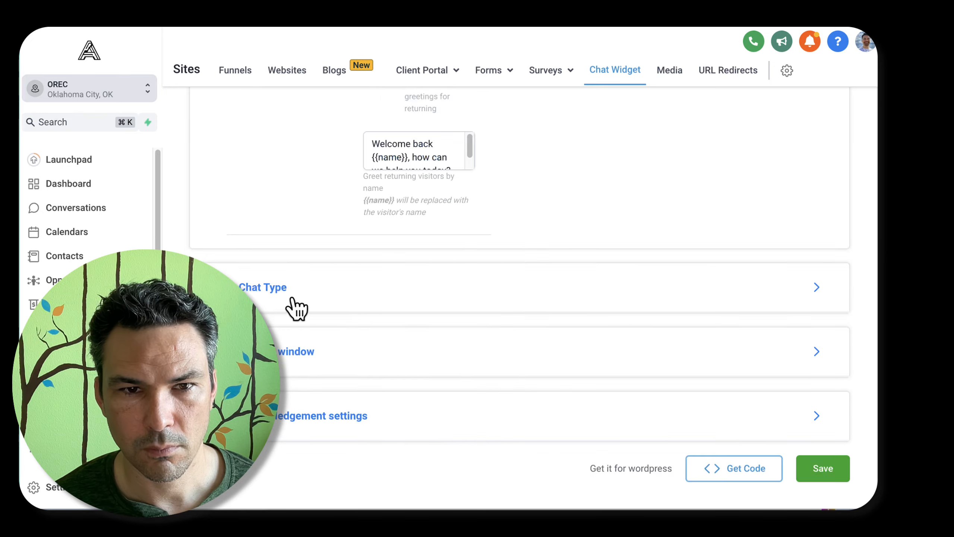
click(295, 306)
click(341, 373)
scroll(338, 364, down, 3)
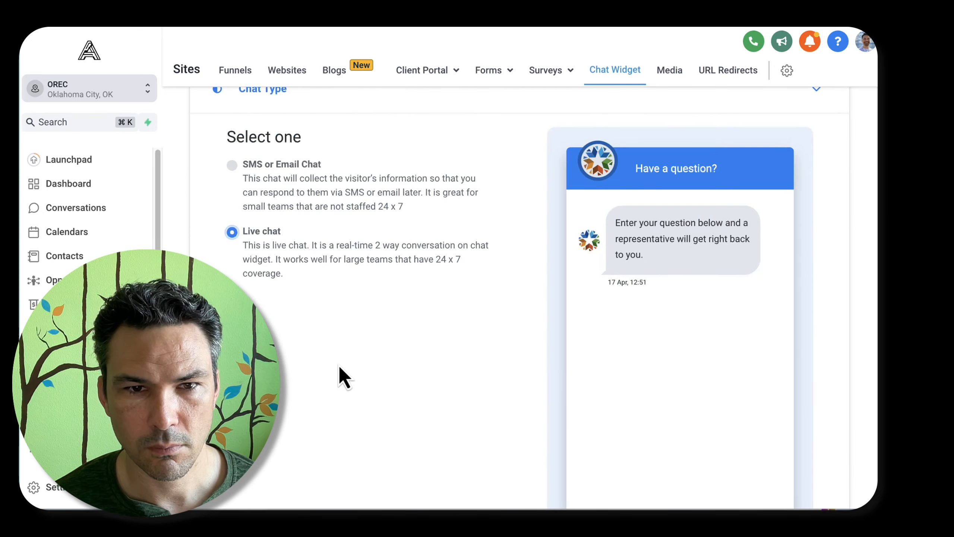
scroll(339, 363, down, 8)
In the chat window's intro message, replace "a representative" with "our bot"
click(339, 364)
scroll(351, 327, down, 3)
scroll(313, 273, up, 5)
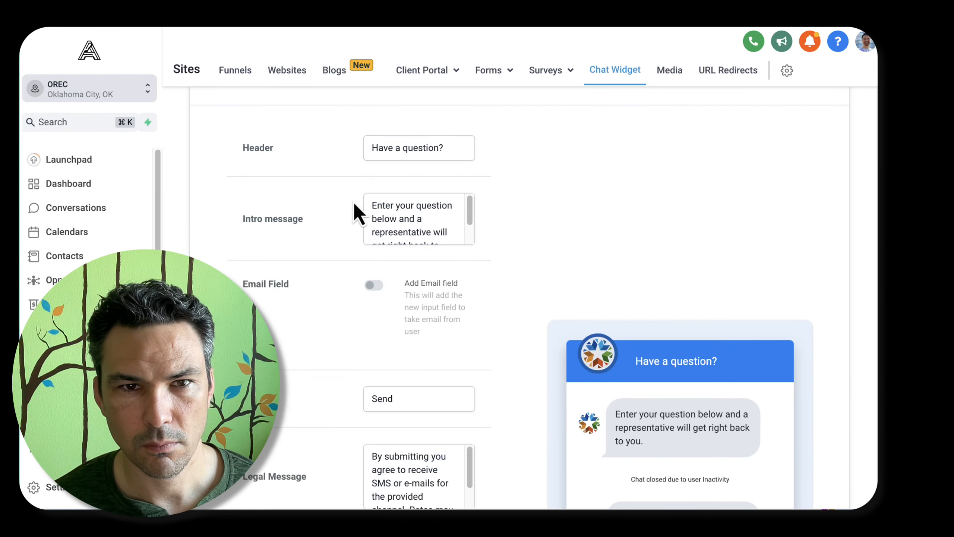
scroll(421, 241, down, 2)
scroll(407, 222, up, 2)
click(416, 219)
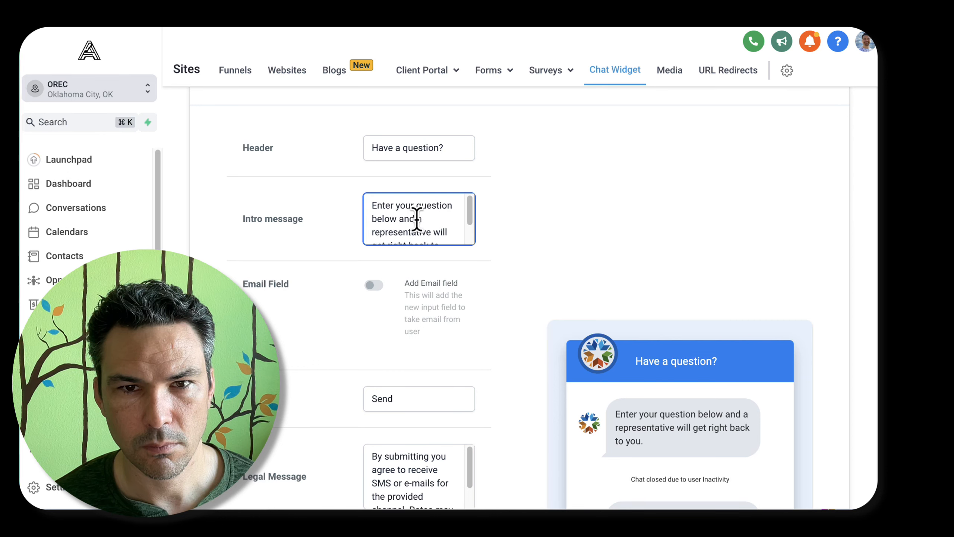
key(BackSpace)
text(ou)
key(Delete)
key(Delete)
key(Delete)
key(Delete)
key(Delete)
key(Delete)
key(Delete)
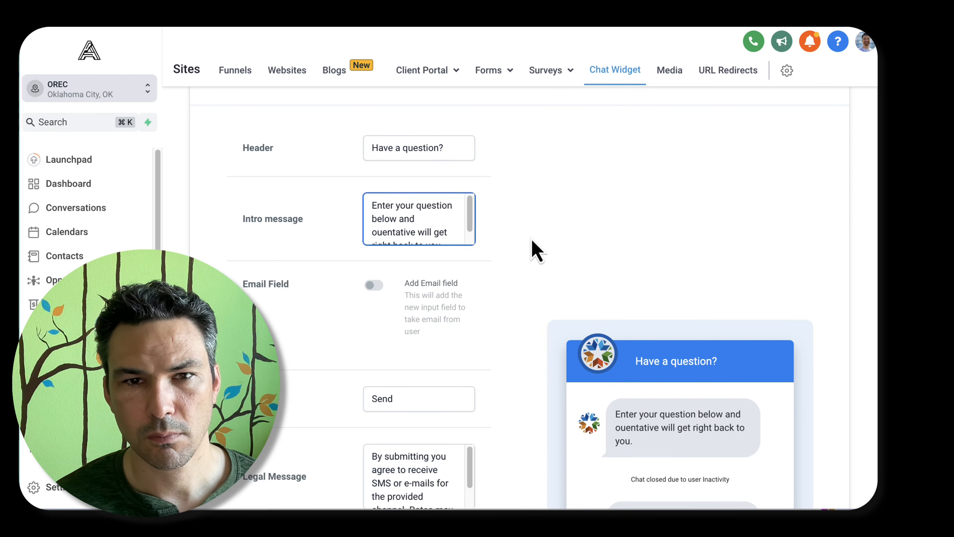
key(Delete)
key(Delete)
key(Delete)
key(Delete)
key(Delete)
key(Delete)
key(Delete)
key(Delete)
text(r bot)
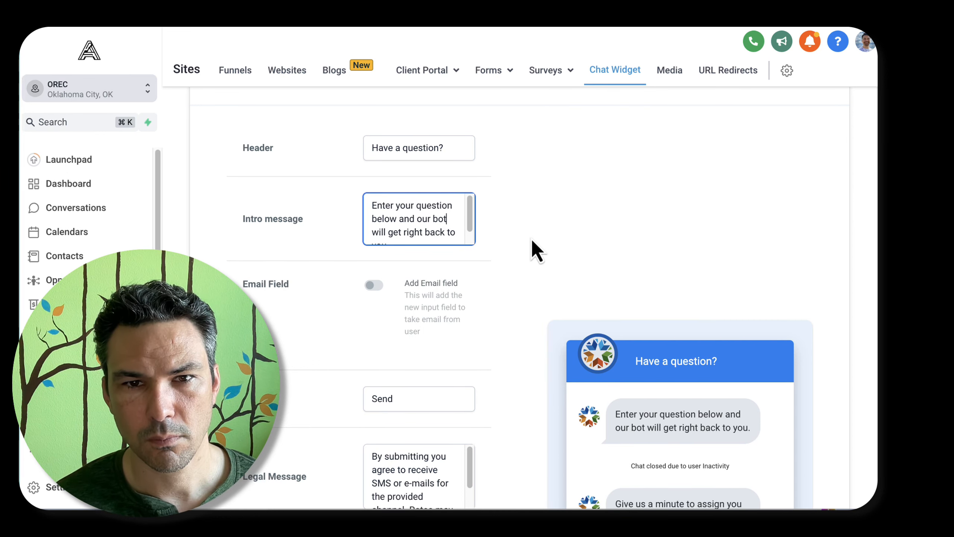
Change "bot" to "chatbot" in the intro message and make its ending read "will try to help."
key(Left)
key(Left)
key(Left)
text(chat)
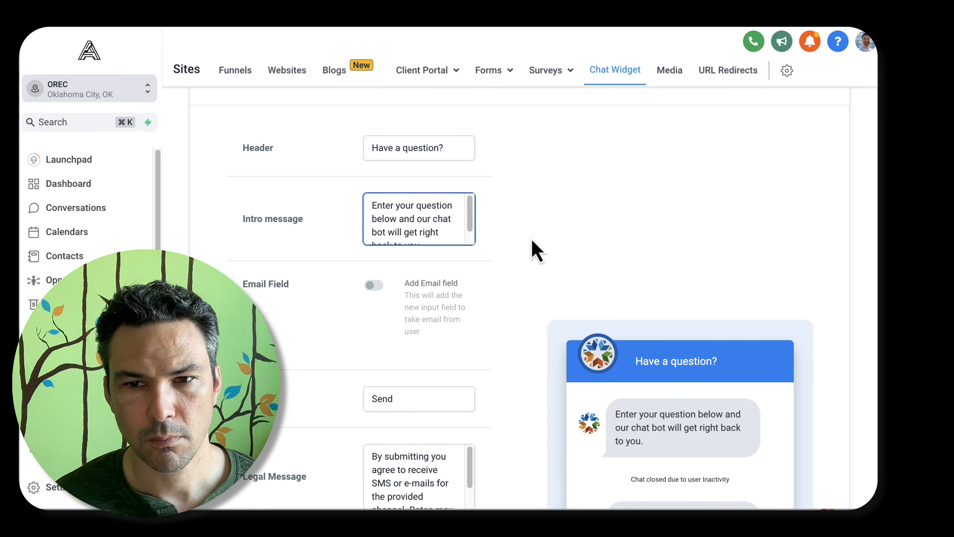
key(alt+Right)
key(alt+Right)
key(Right)
key(shift+End)
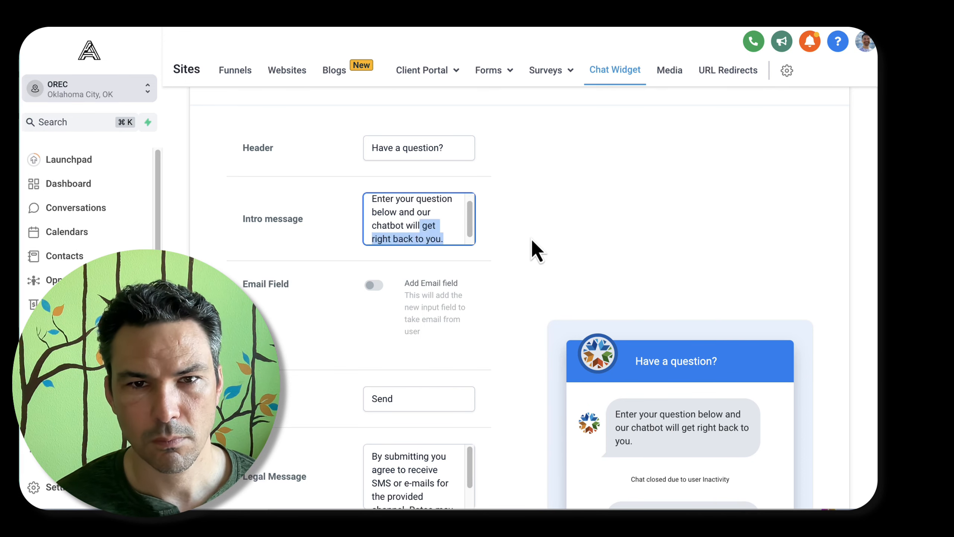
text(try to help.)
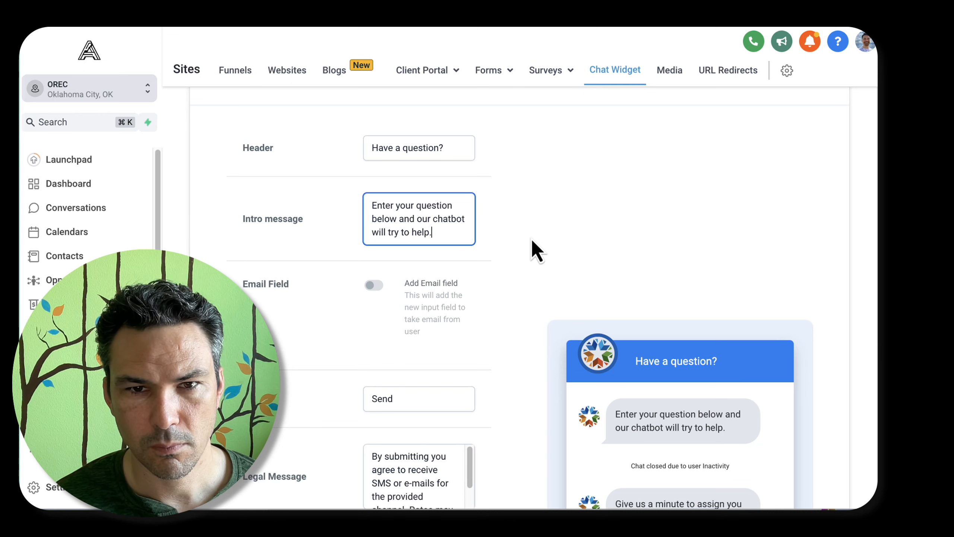
Review the chat window's legal message and turn off the consent checkbox
scroll(454, 304, down, 6)
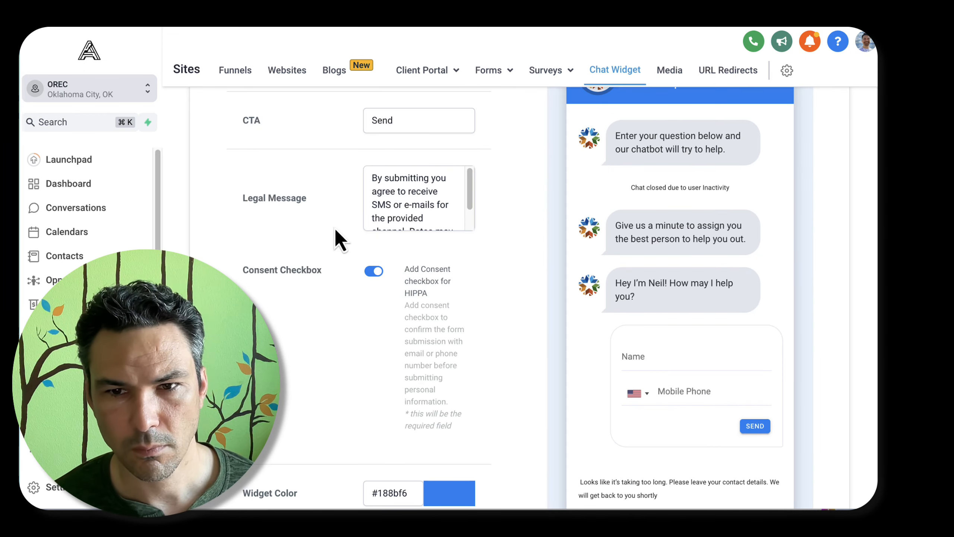
scroll(441, 198, down, 2)
scroll(414, 220, up, 2)
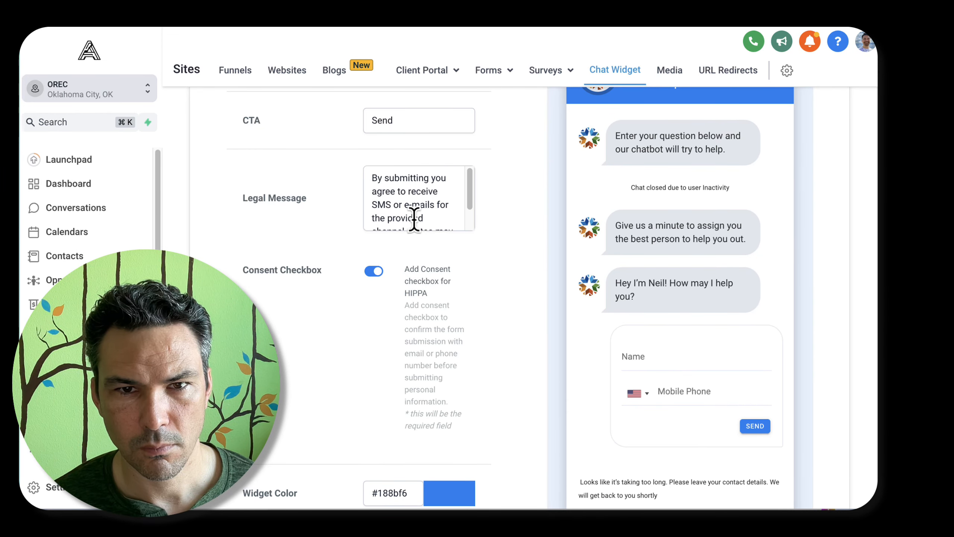
scroll(414, 219, down, 2)
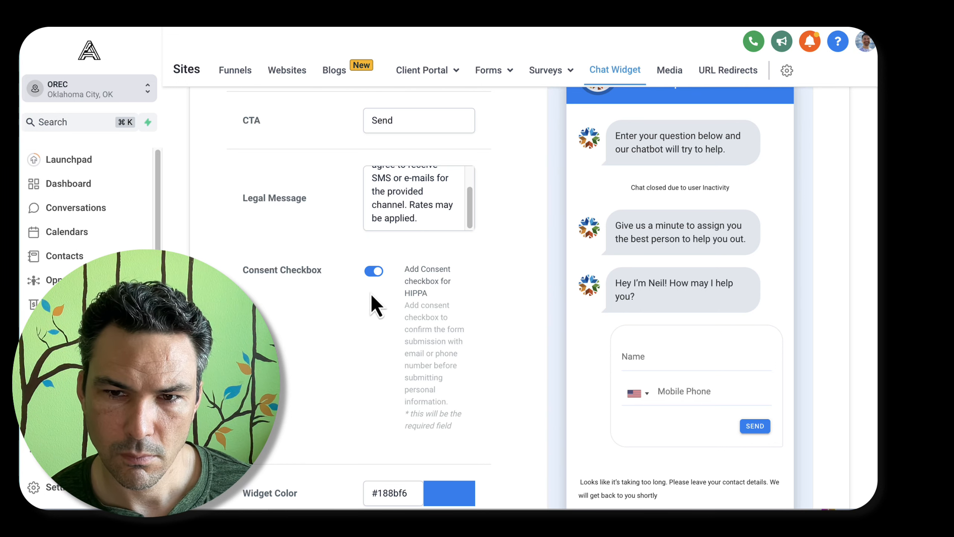
click(374, 270)
click(372, 272)
scroll(380, 354, down, 3)
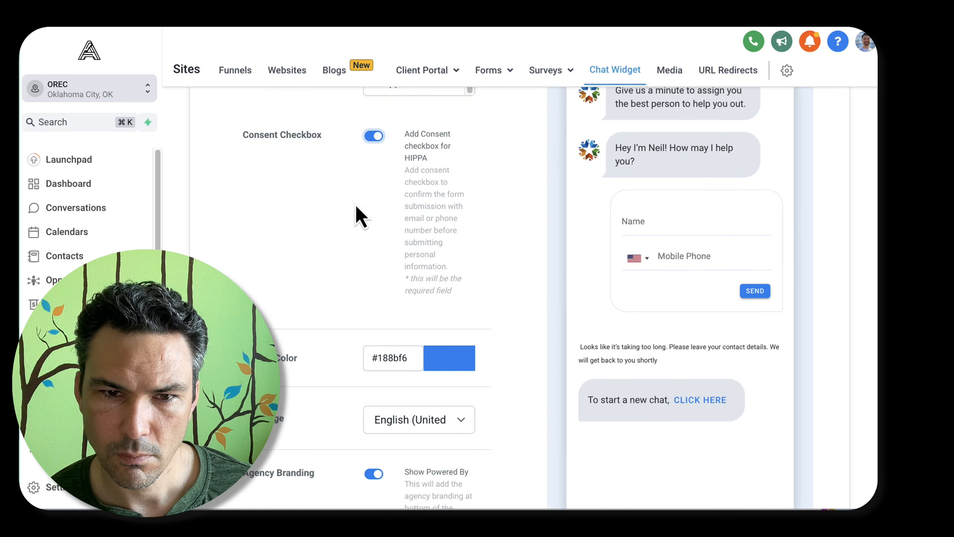
click(373, 137)
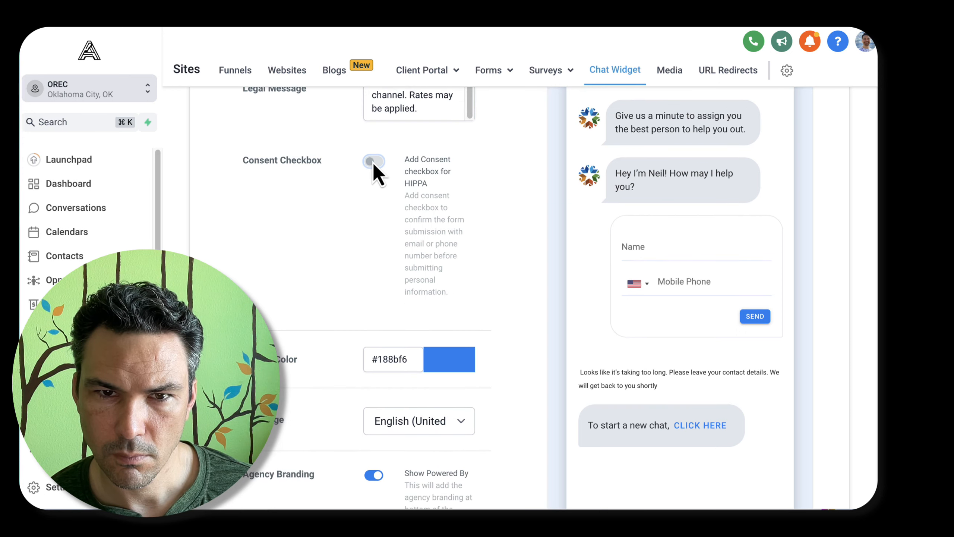
click(373, 161)
scroll(690, 291, up, 3)
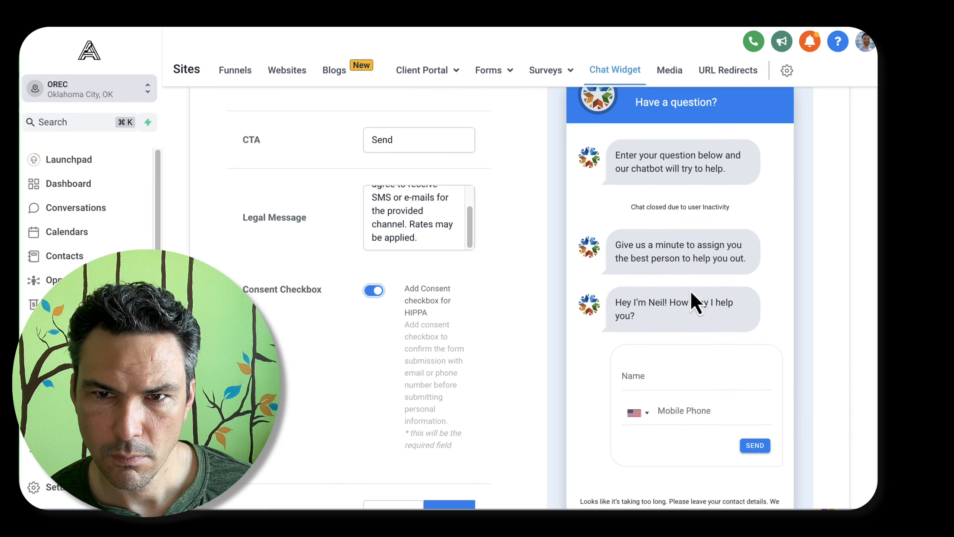
click(374, 290)
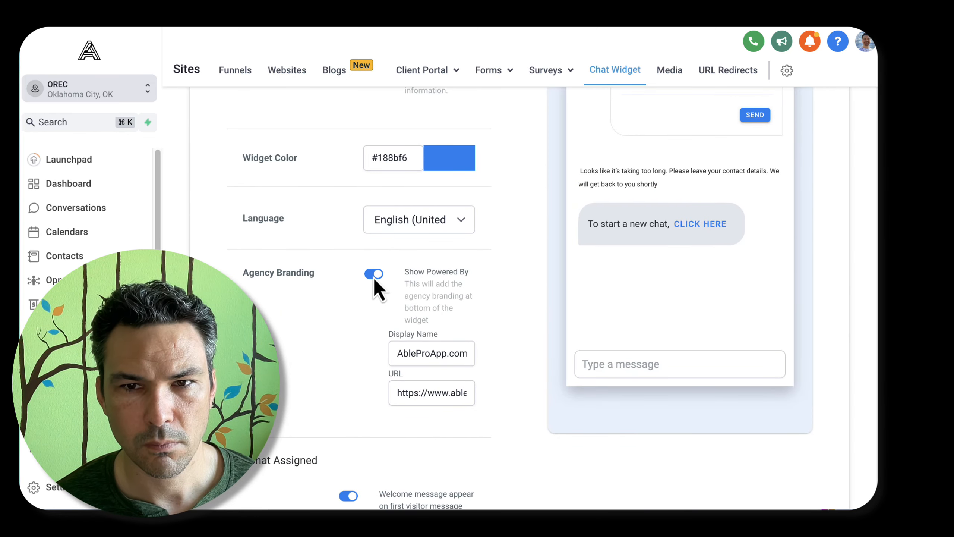
Review the branding and assigned live chat options, and increase the contact inactivity time that closes the chat
scroll(375, 282, down, 5)
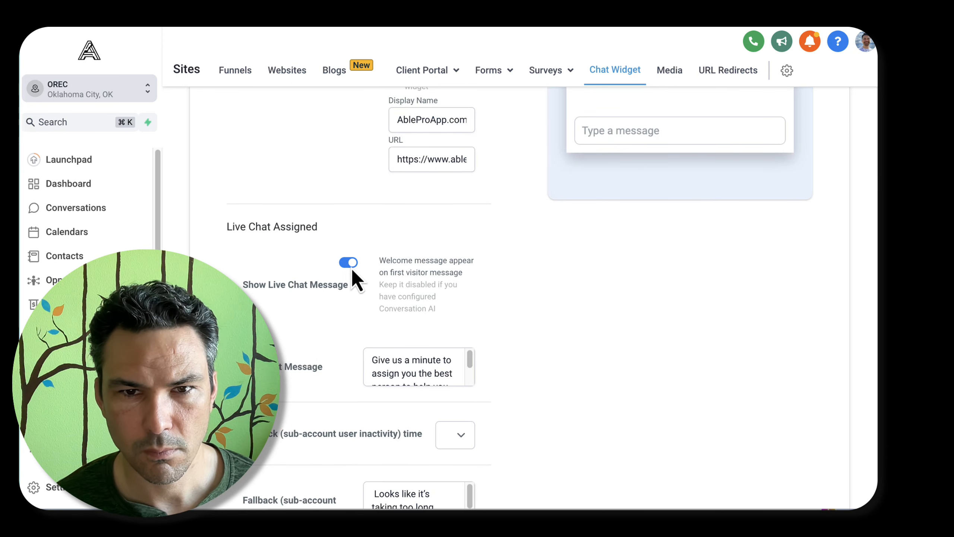
scroll(357, 275, down, 3)
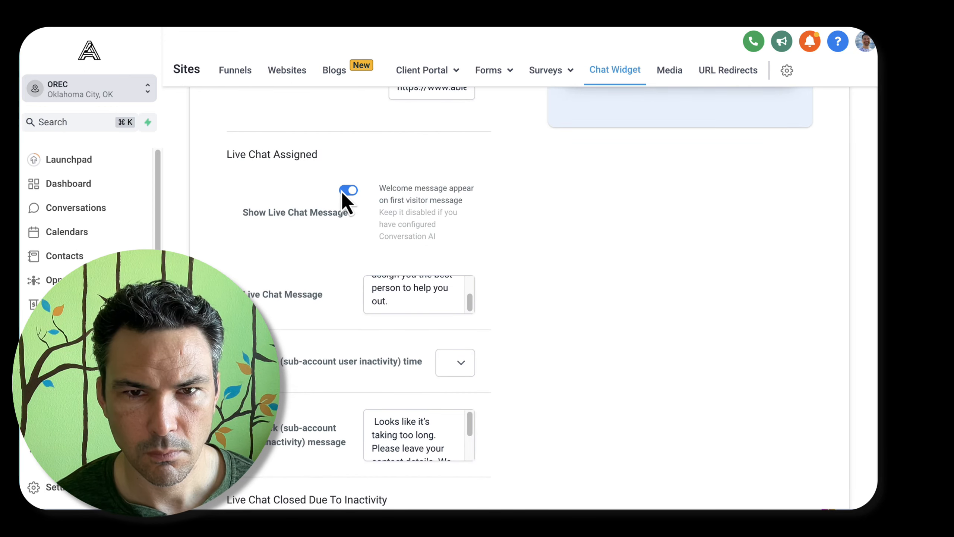
scroll(343, 194, down, 6)
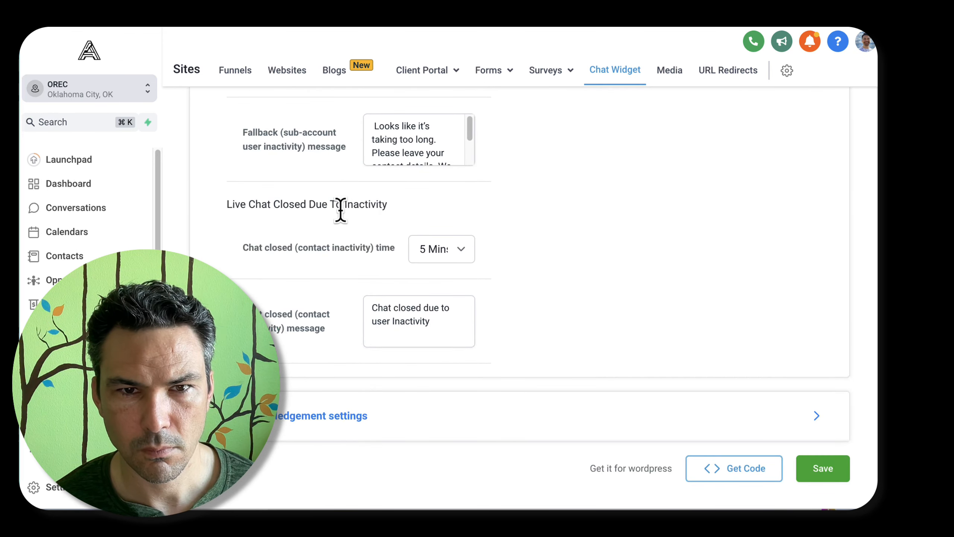
click(449, 251)
click(449, 271)
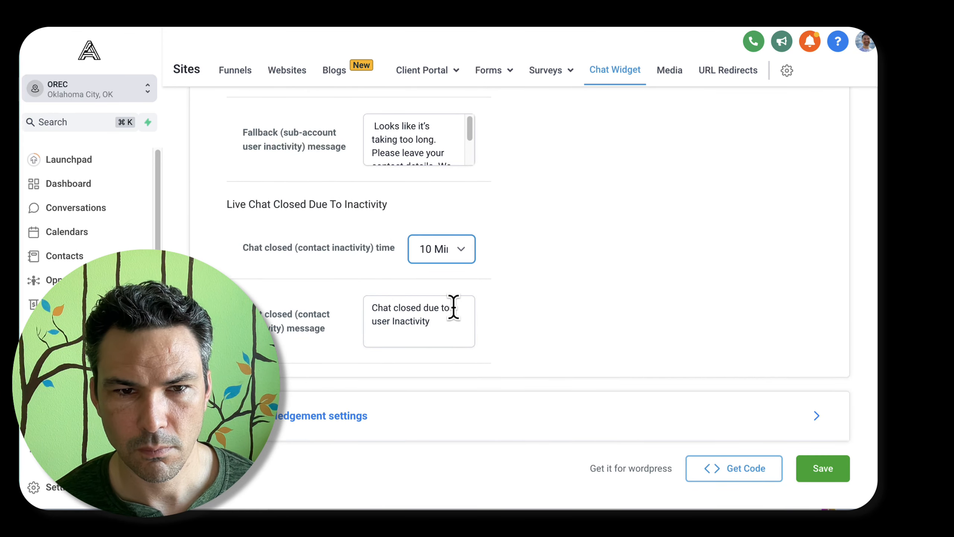
click(445, 254)
click(446, 266)
In the acknowledgement settings, change the acknowledgement message to "Let's see how we can help..." and save the chat widget
click(506, 426)
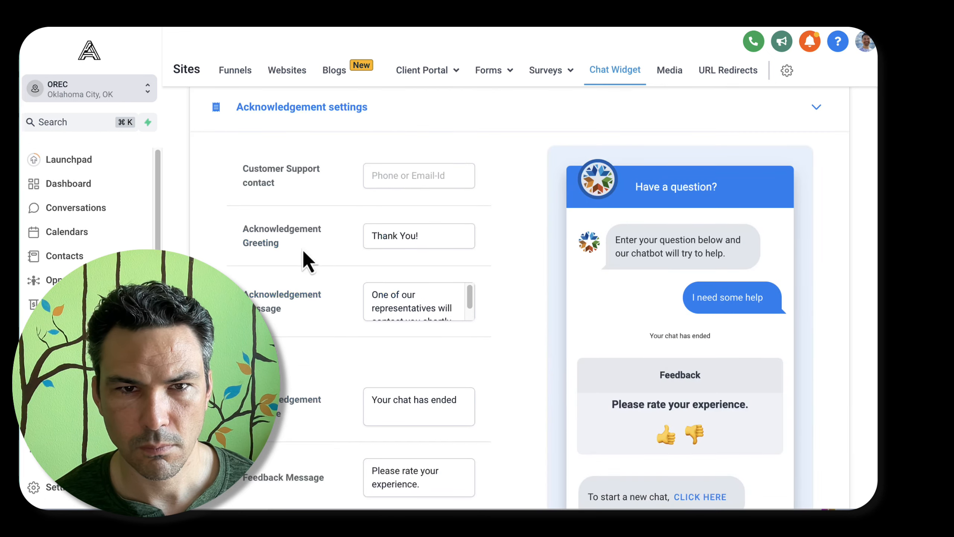
scroll(436, 279, down, 2)
scroll(401, 289, up, 1)
drag(373, 286, 450, 302)
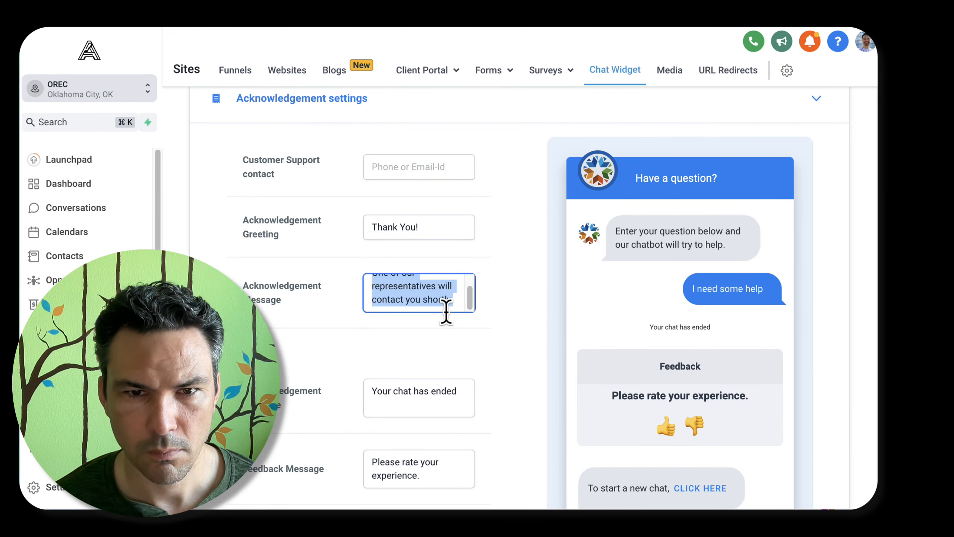
text(Let's see how we can help)
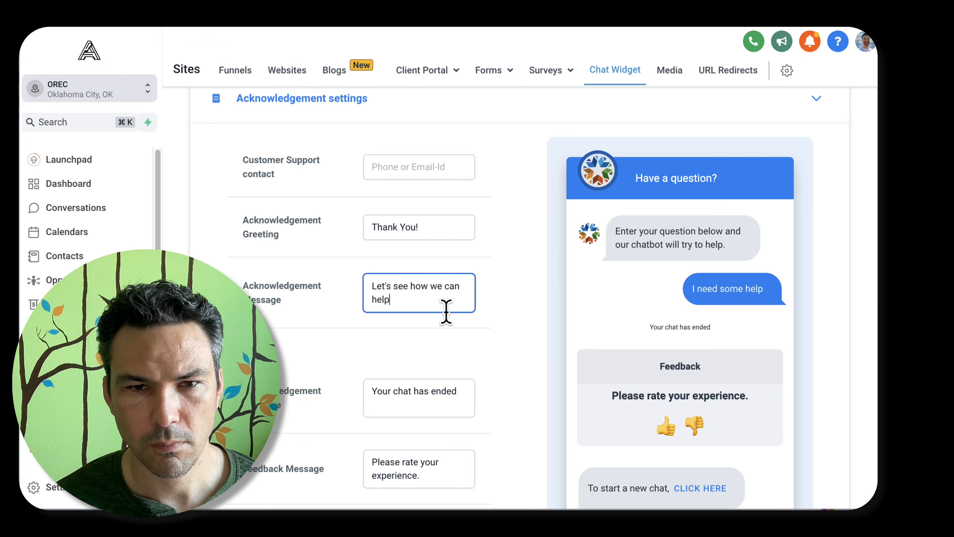
text(...)
scroll(446, 316, down, 5)
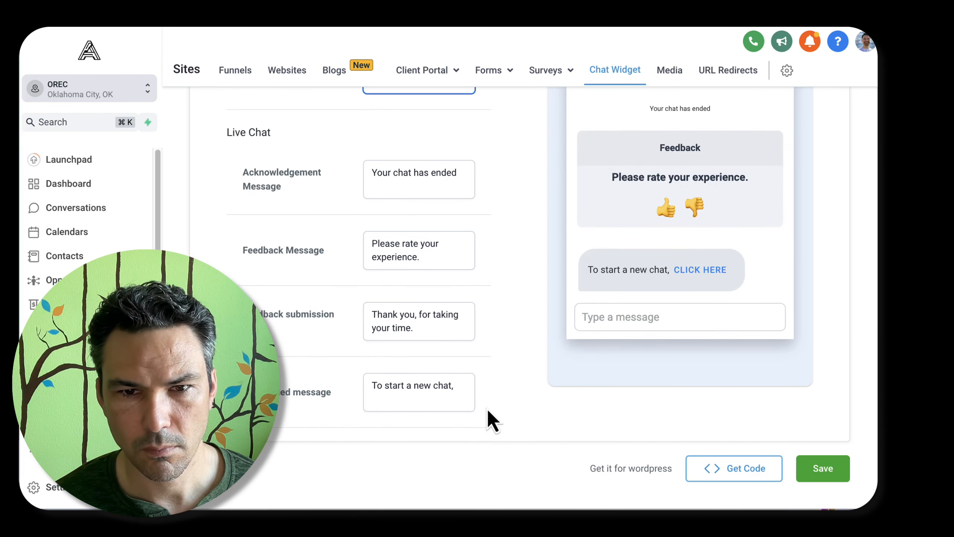
click(456, 391)
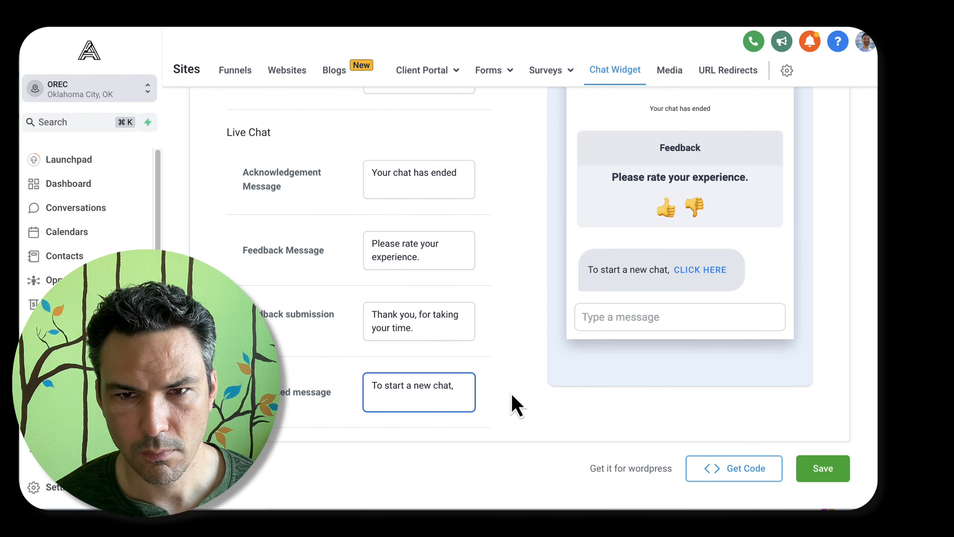
click(813, 478)
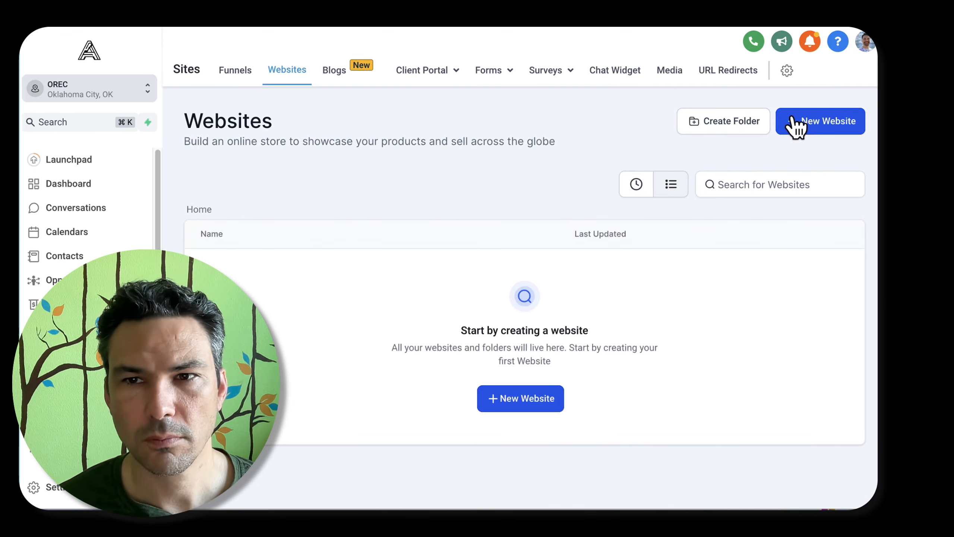
Create a new website from blank with the name "Chatbot"
click(798, 123)
click(372, 282)
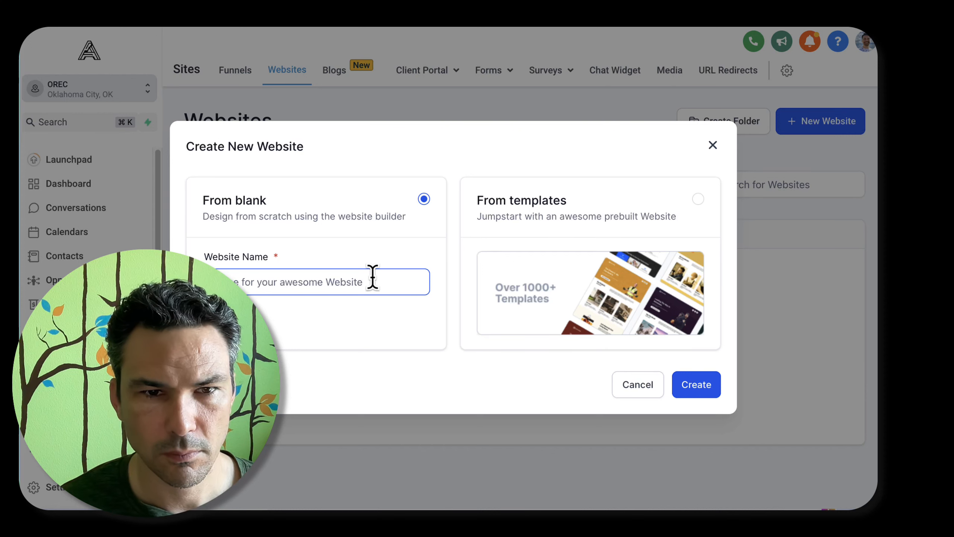
text(Chatbot)
click(706, 391)
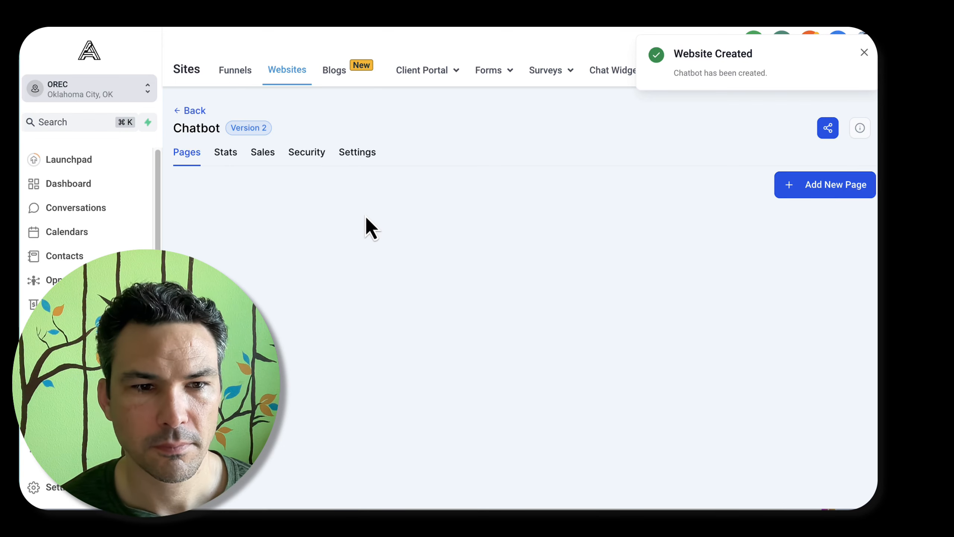
Add a new page named "Chatbot" to the website, leaving its path empty
click(826, 187)
click(465, 208)
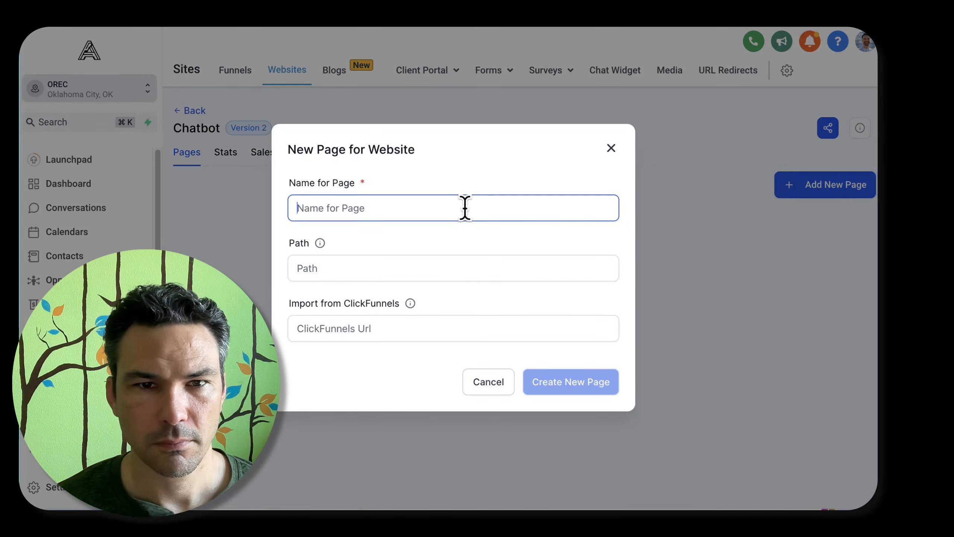
text(Chatbot)
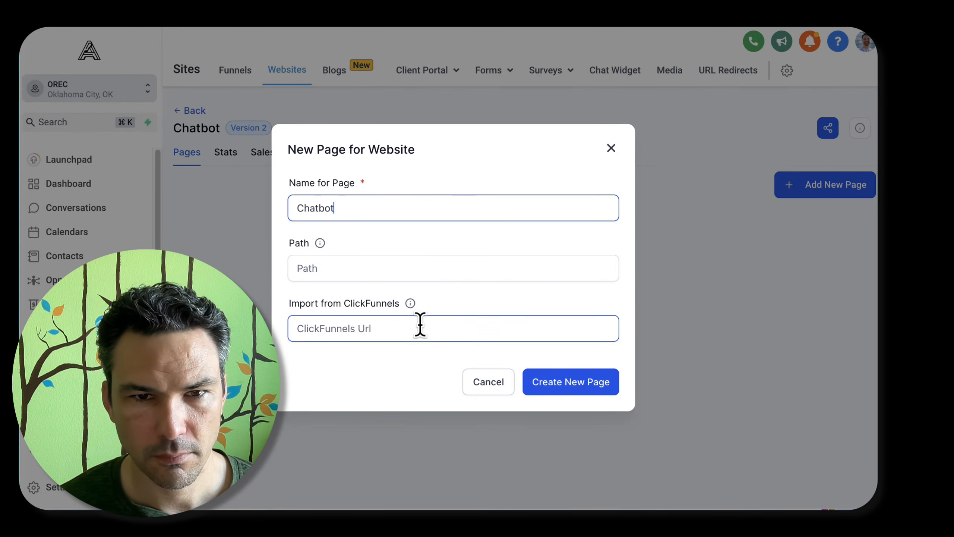
click(430, 267)
click(556, 382)
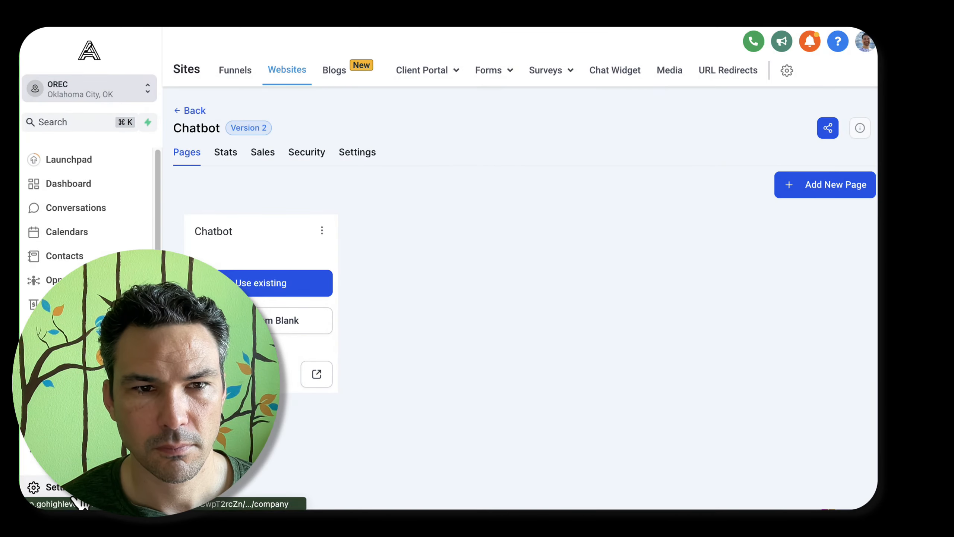
Open the account's settings
click(75, 489)
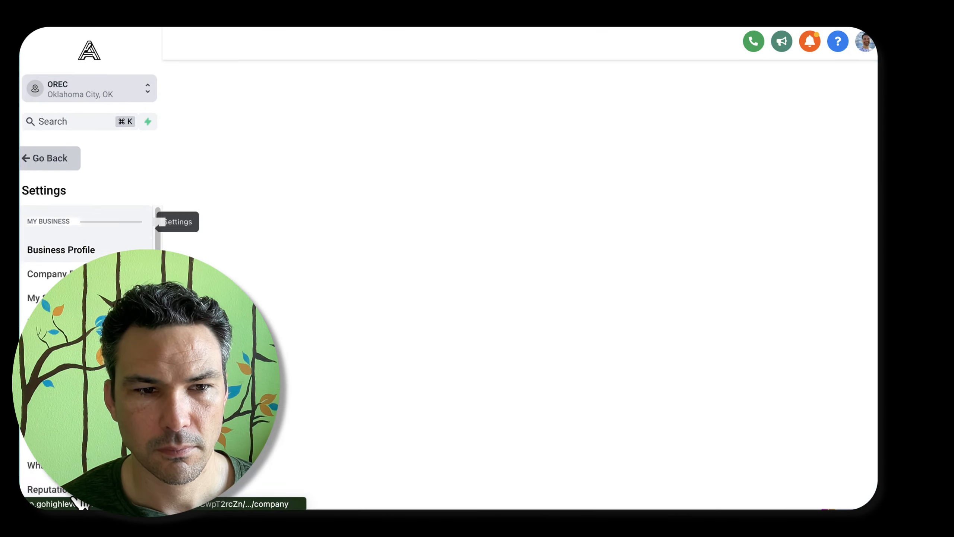
click(49, 298)
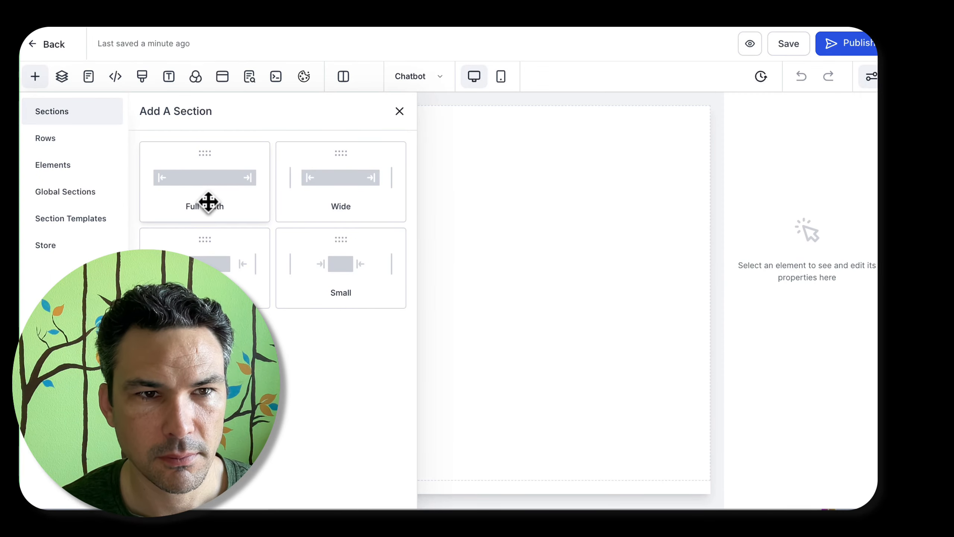
Add a full-width section containing a one-column row to the blank Chatbot page
click(209, 203)
click(360, 155)
click(223, 194)
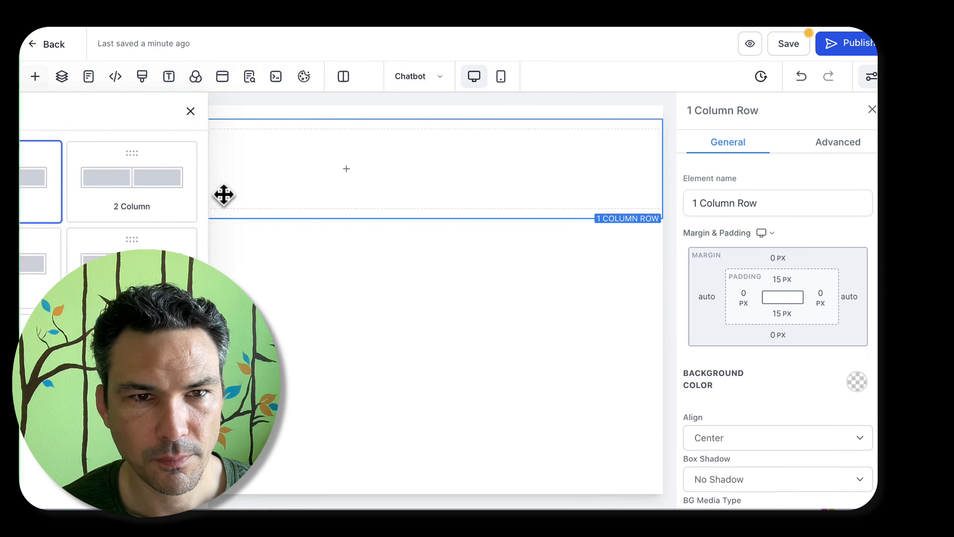
Add a headline in the row reading "Chat with {{location.name}}", inserting the account name as a custom value
click(347, 168)
click(202, 230)
triple_click(407, 149)
text(Ch)
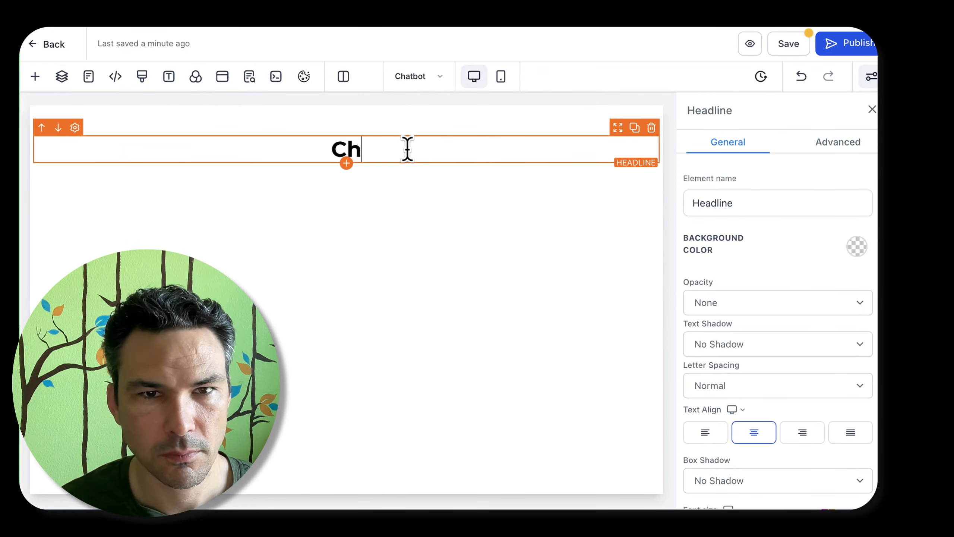
text(at with {{)
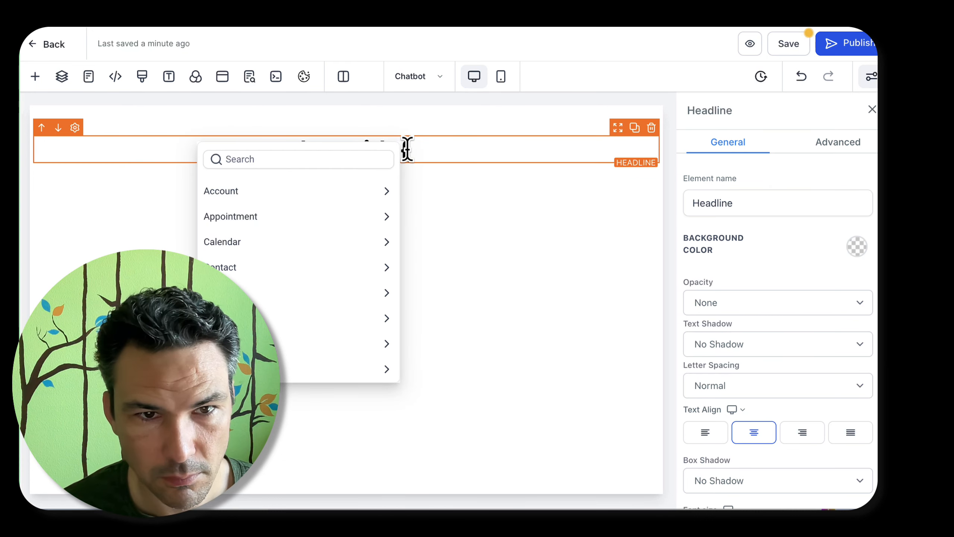
click(323, 192)
click(289, 213)
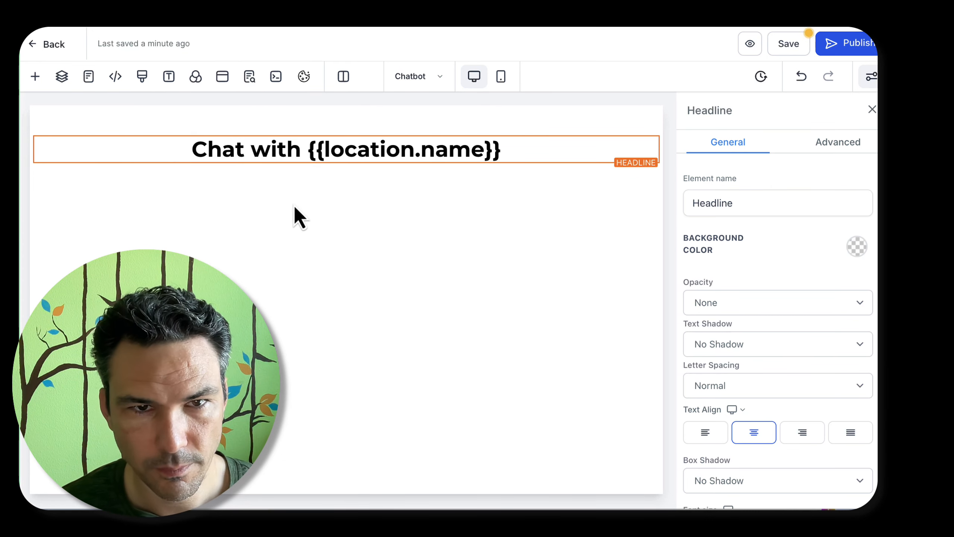
Look through the page list and the available page elements, and close the element list without adding anything
click(88, 76)
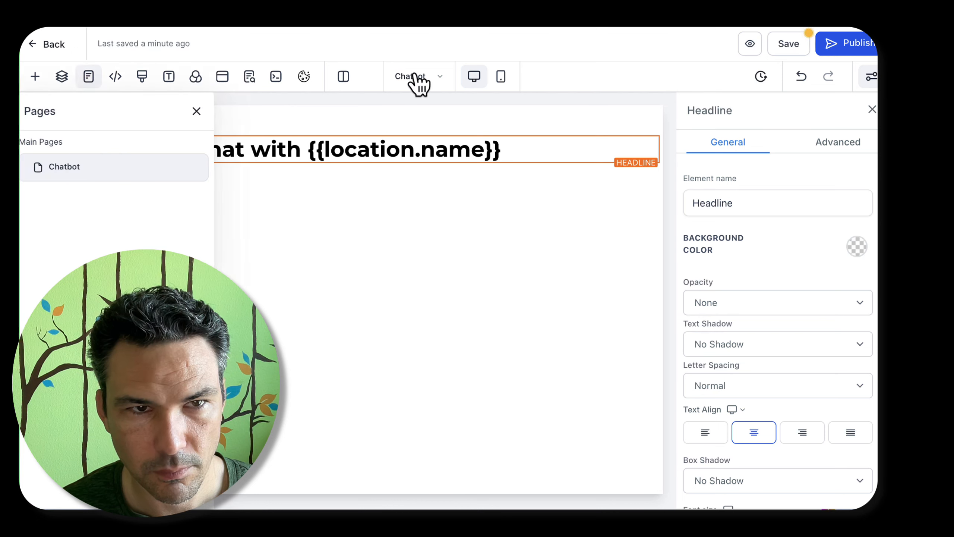
click(36, 78)
scroll(302, 202, down, 5)
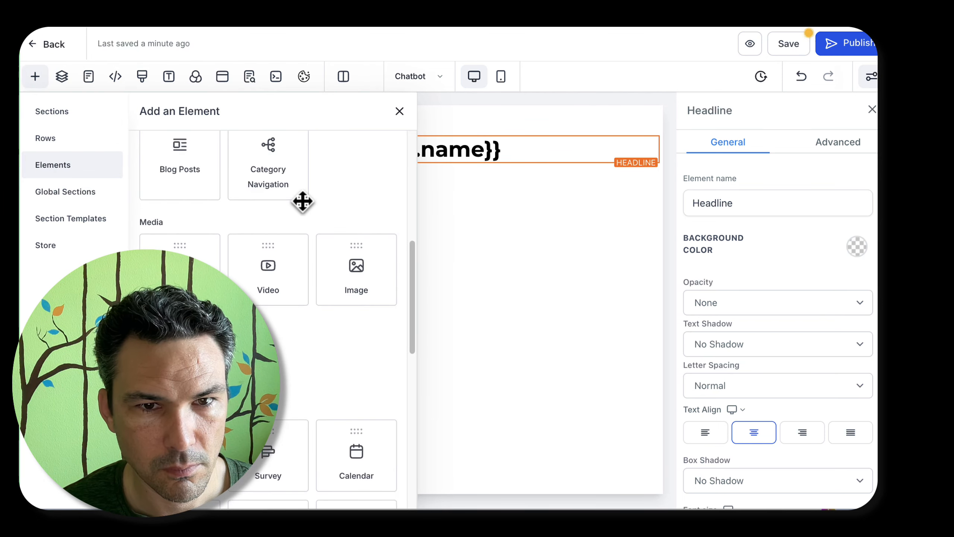
scroll(303, 202, down, 10)
scroll(283, 361, up, 2)
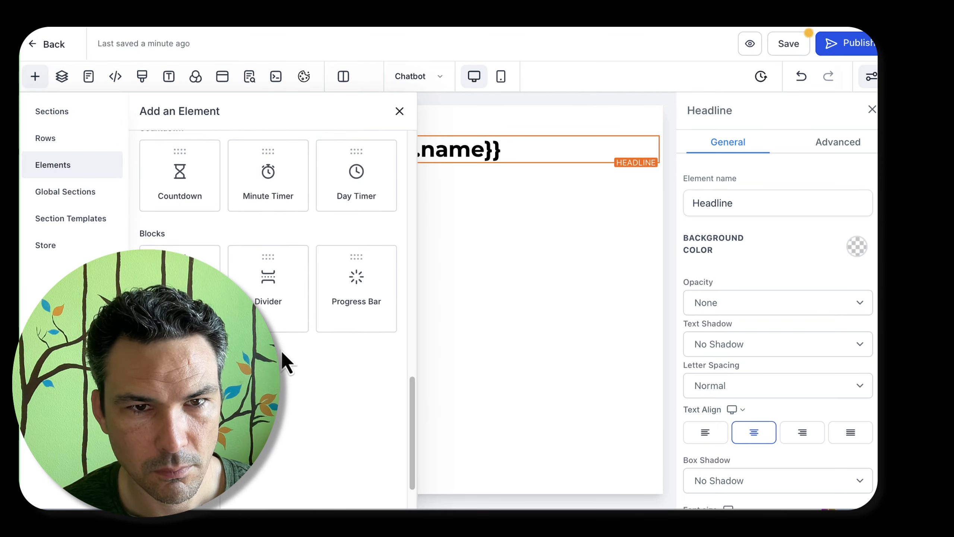
scroll(282, 353, up, 10)
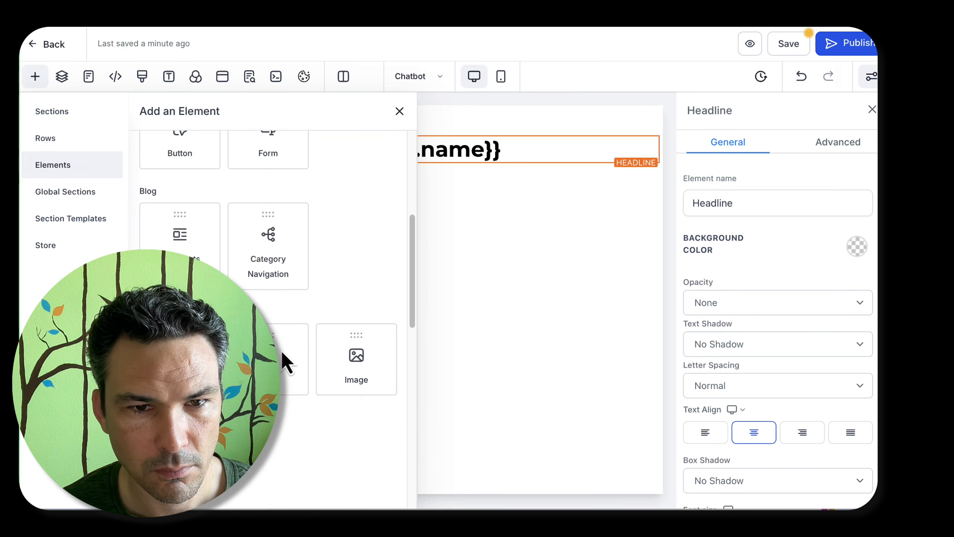
scroll(281, 350, up, 6)
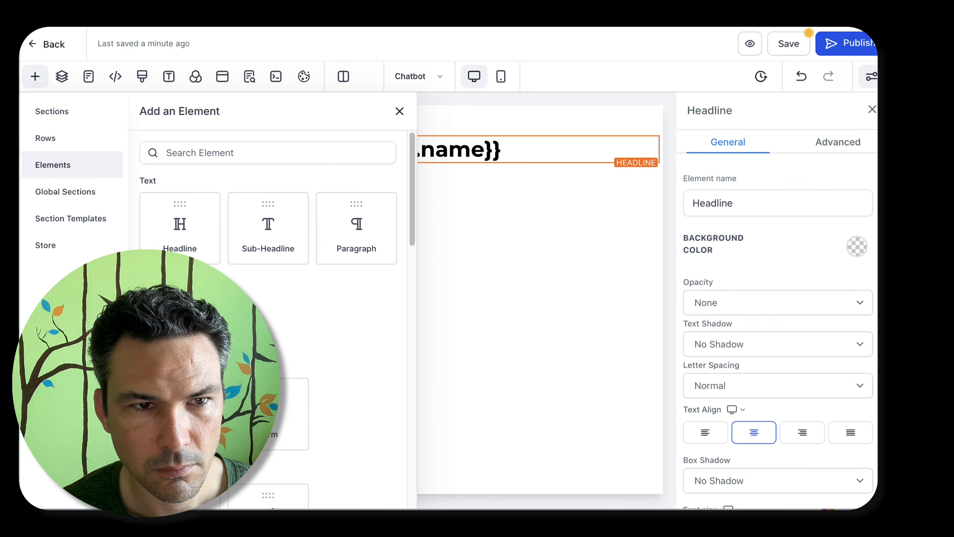
click(399, 111)
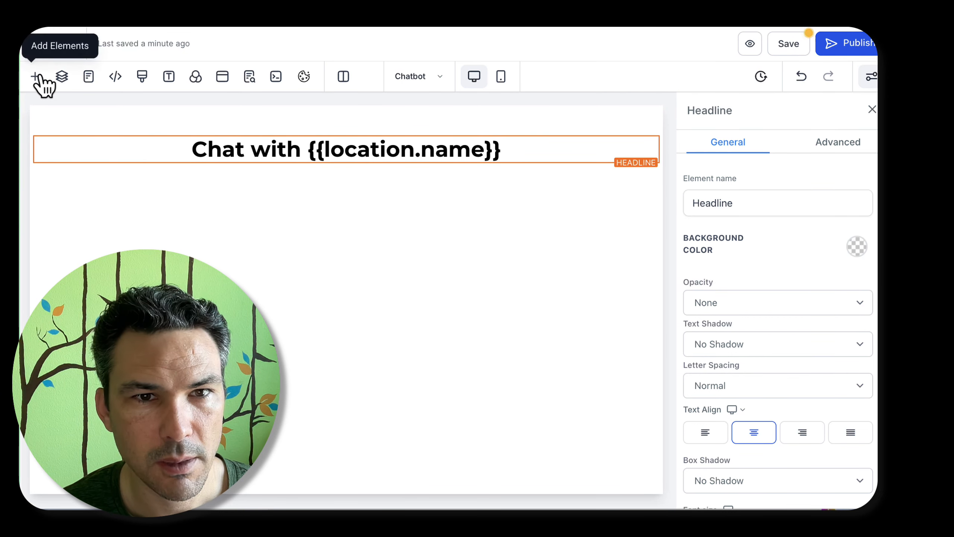
Add a paragraph below the headline and replace its placeholder text with "Disclaimer: this is an AI chatbot testing area."
click(346, 164)
click(373, 213)
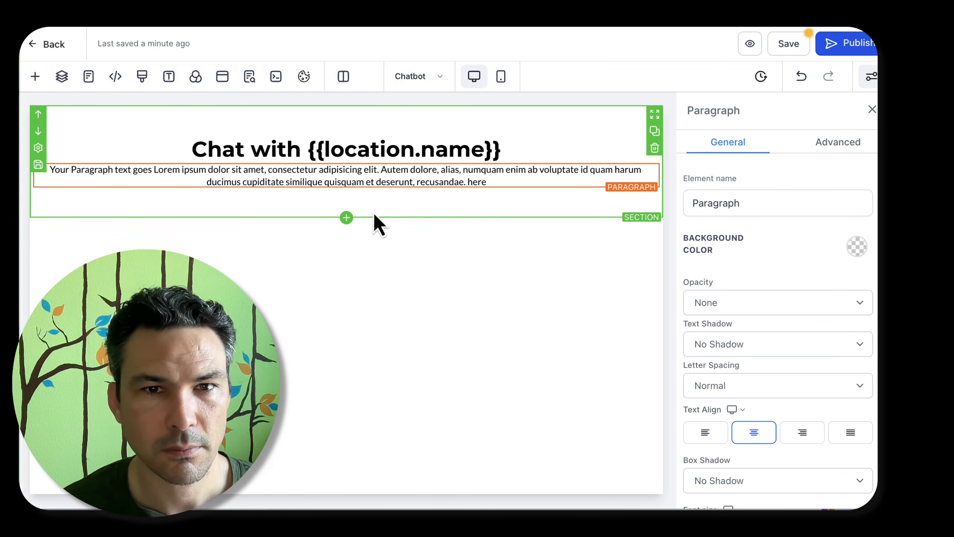
click(406, 182)
key(ctrl+a)
key(BackSpace)
text(Discla)
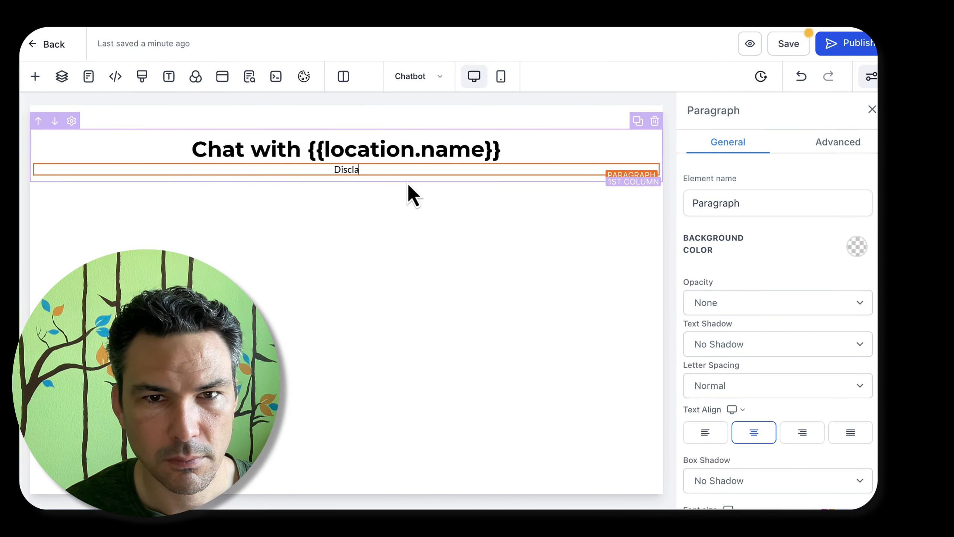
text(imer: this is)
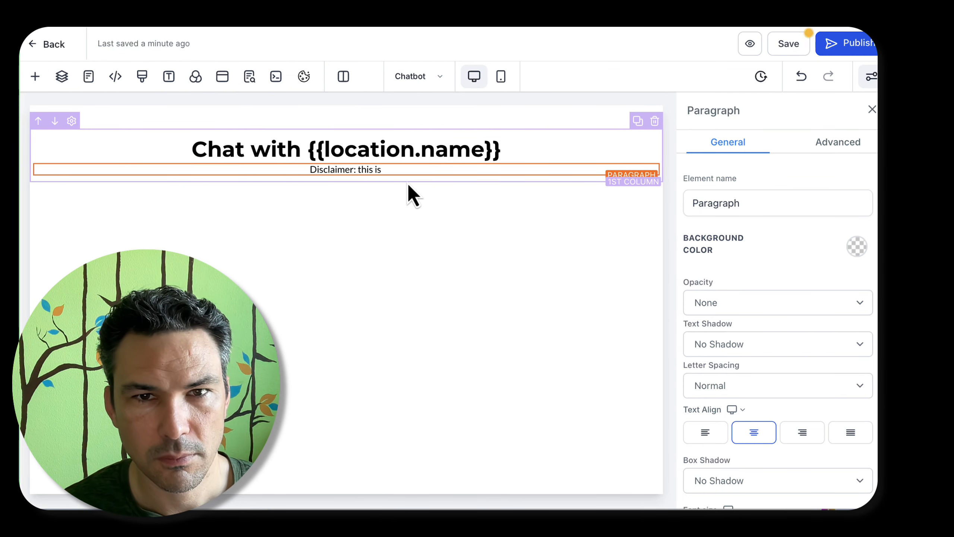
text( an AI chat)
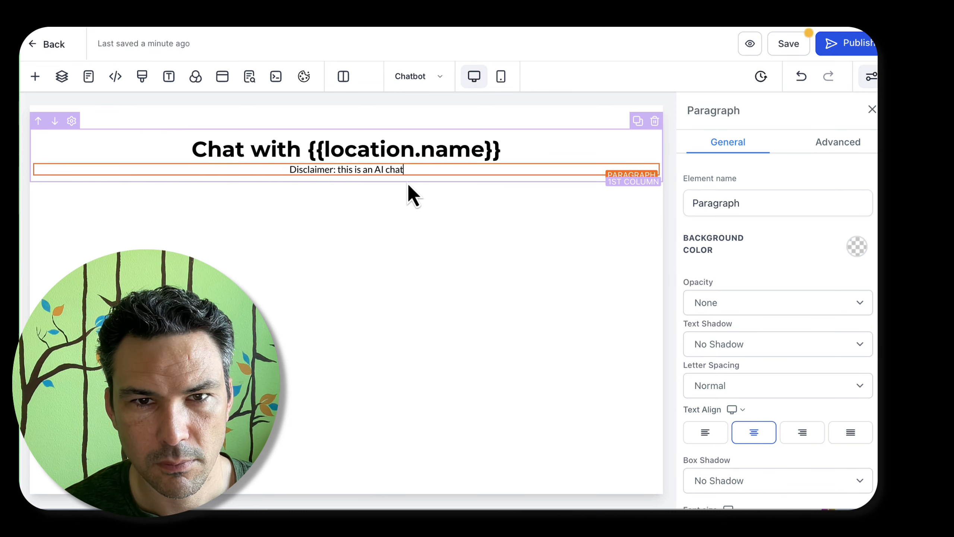
text(bot testing area.)
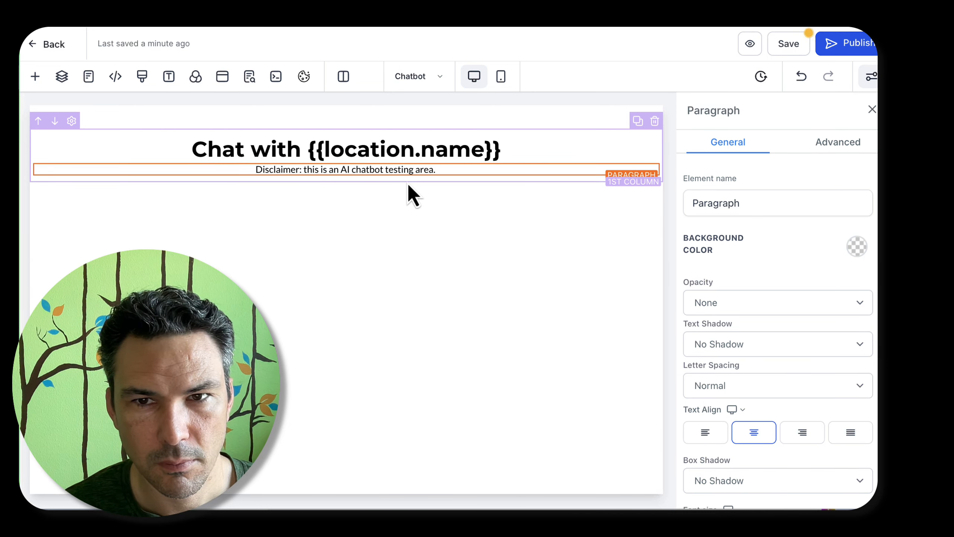
Insert the word "unofficial" before "AI chatbot" in the disclaimer paragraph
key(super+Left)
key(alt+Right)
key(alt+Right)
key(alt+Right)
key(alt+Right)
key(alt+Right)
text(u)
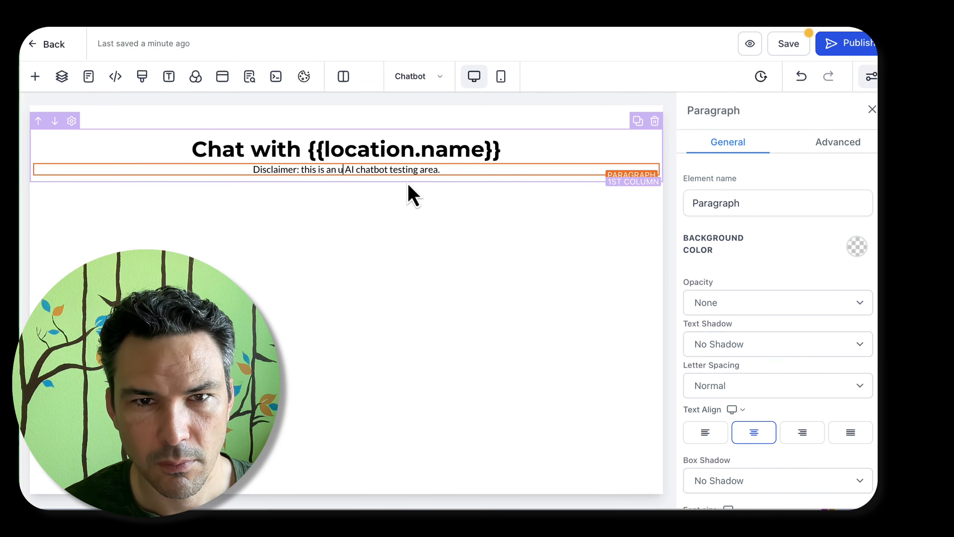
text(nofficial)
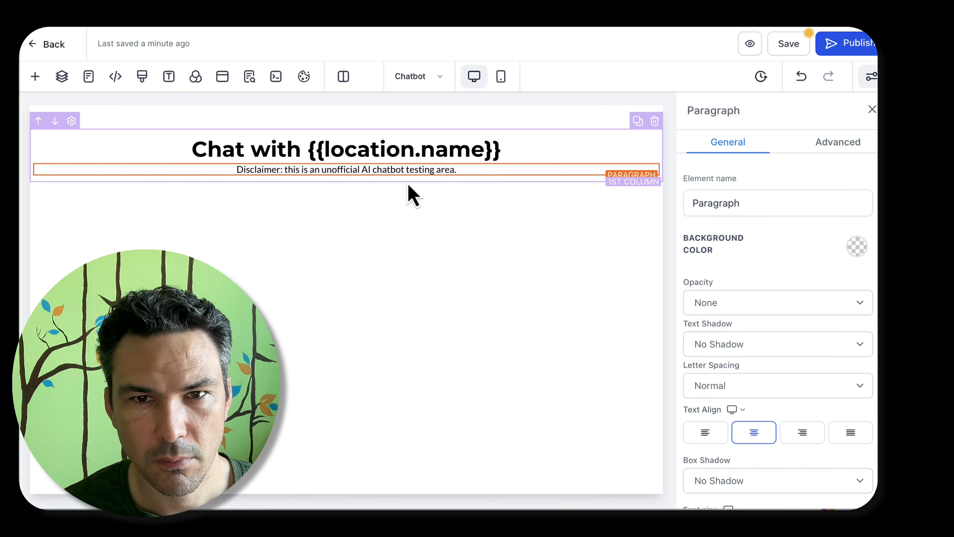
Append "Do not rely on any of the replies." to the end of the disclaimer and save the page
key(super+Right)
text(Do)
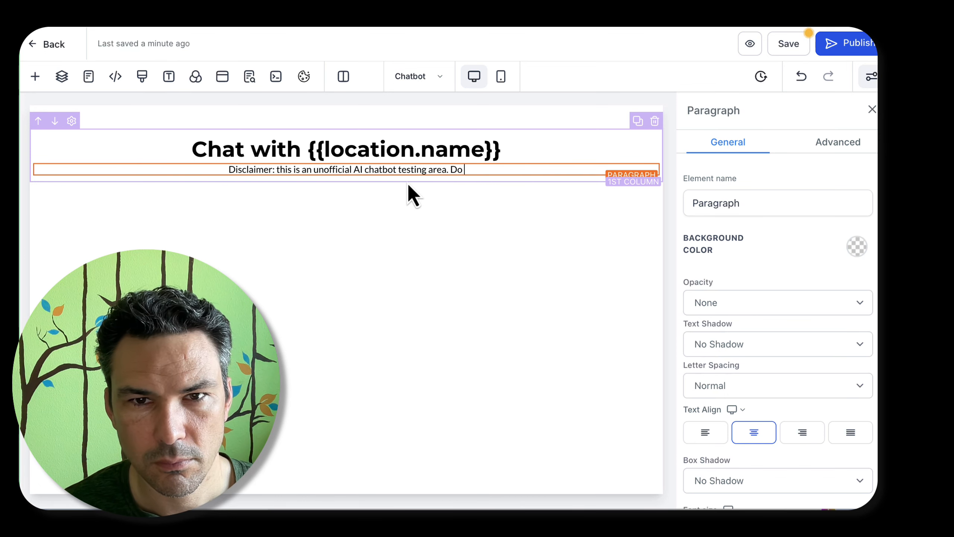
text( not rely on the information)
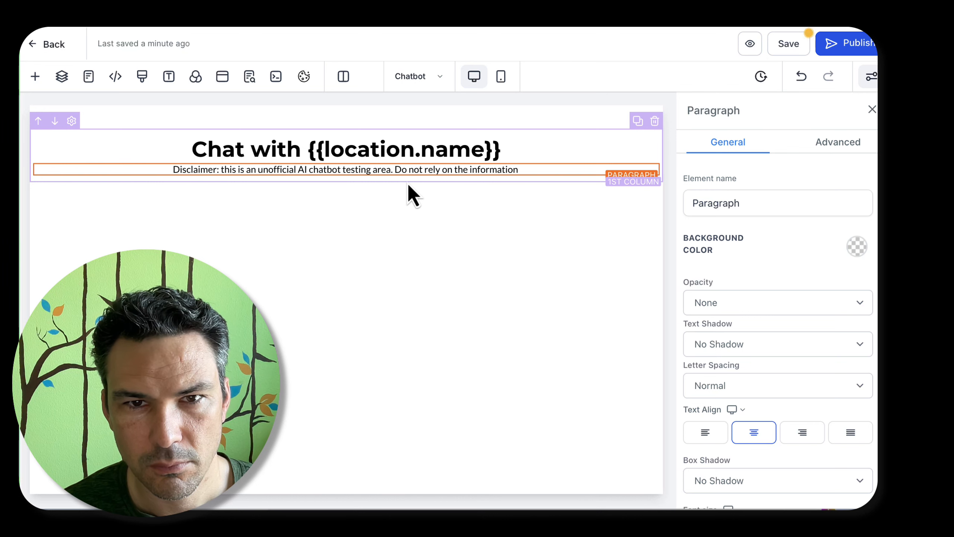
key(alt+BackSpace)
key(alt+BackSpace)
text(any of the replies)
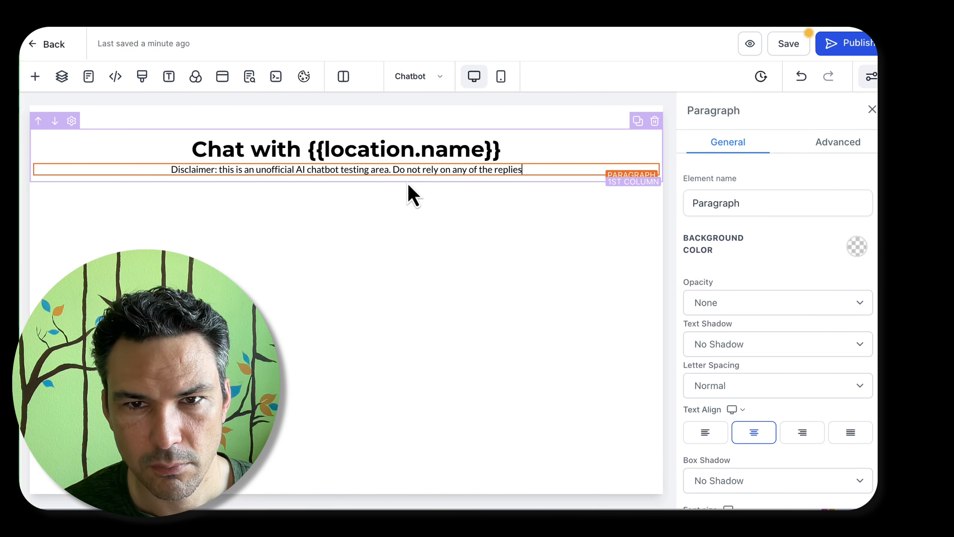
text(.)
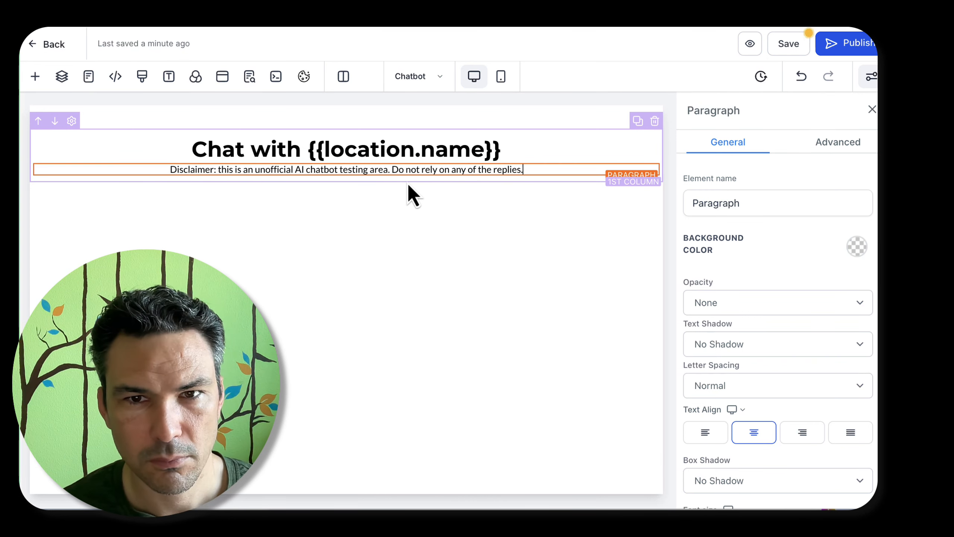
click(785, 46)
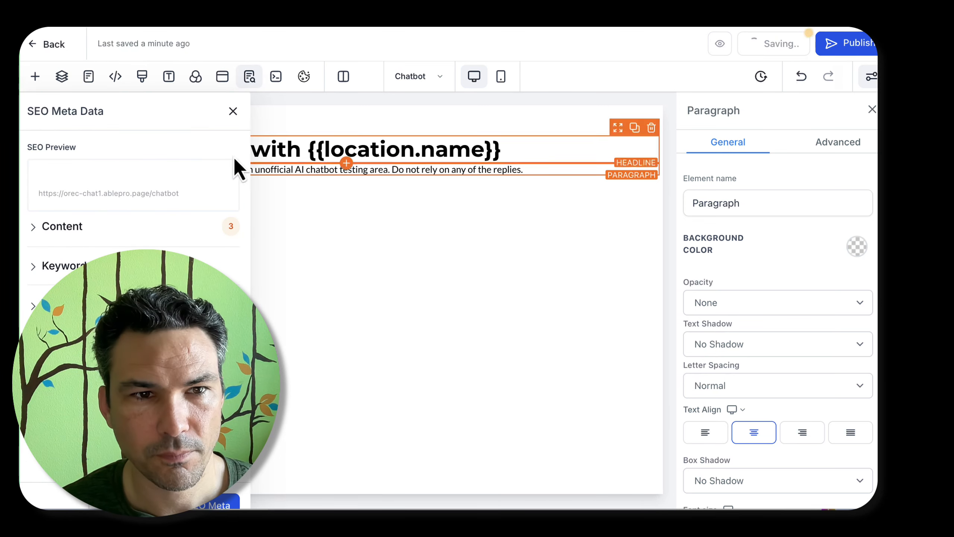
Set the page's SEO title to "Test Chatbot for {{location.name}}", leave the description empty and save the page
click(47, 229)
text({)
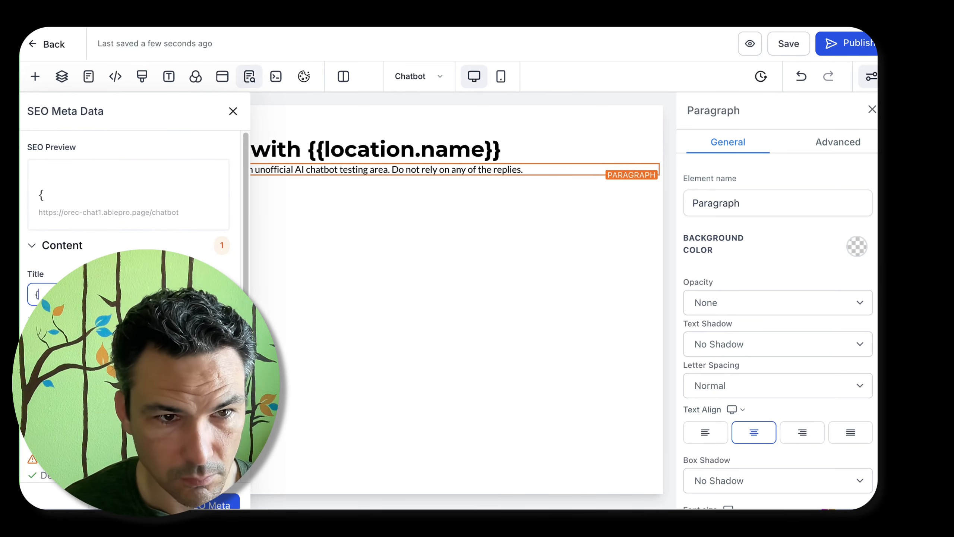
text({location.name)
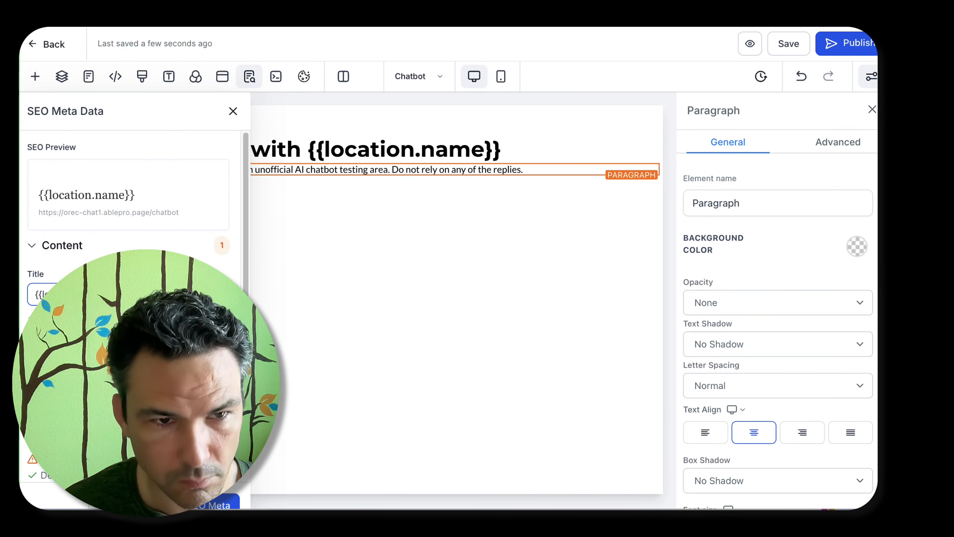
key(Home)
text(Test Chatbot )
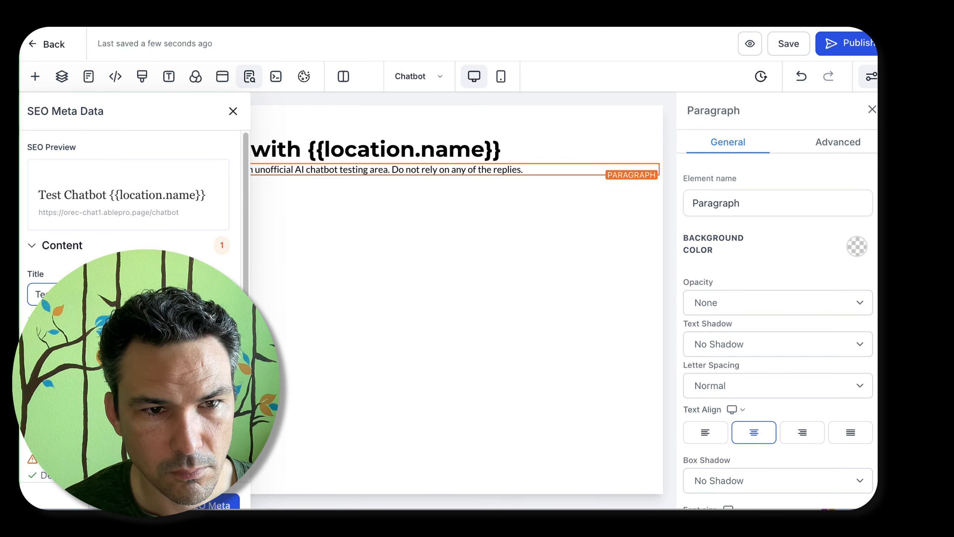
text(for)
scroll(124, 237, down, 5)
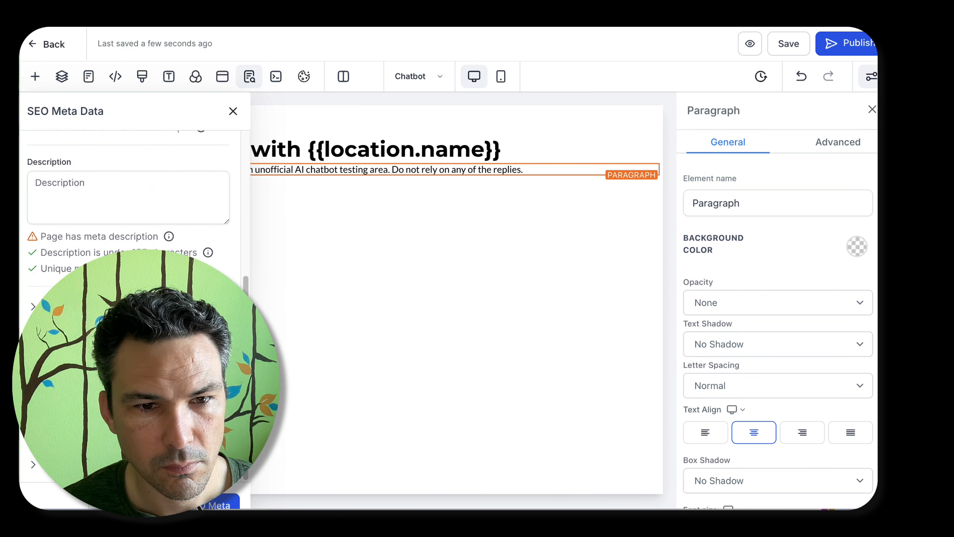
key(Escape)
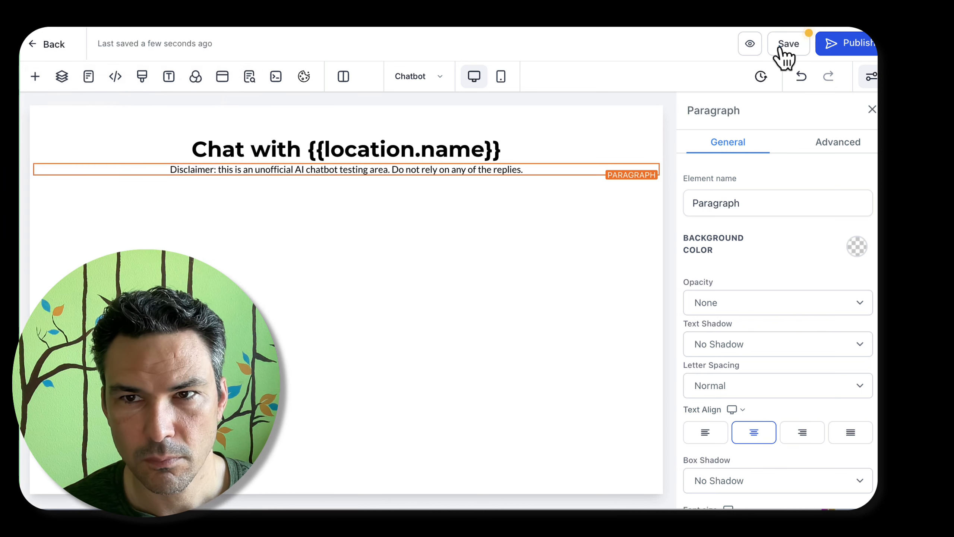
click(786, 46)
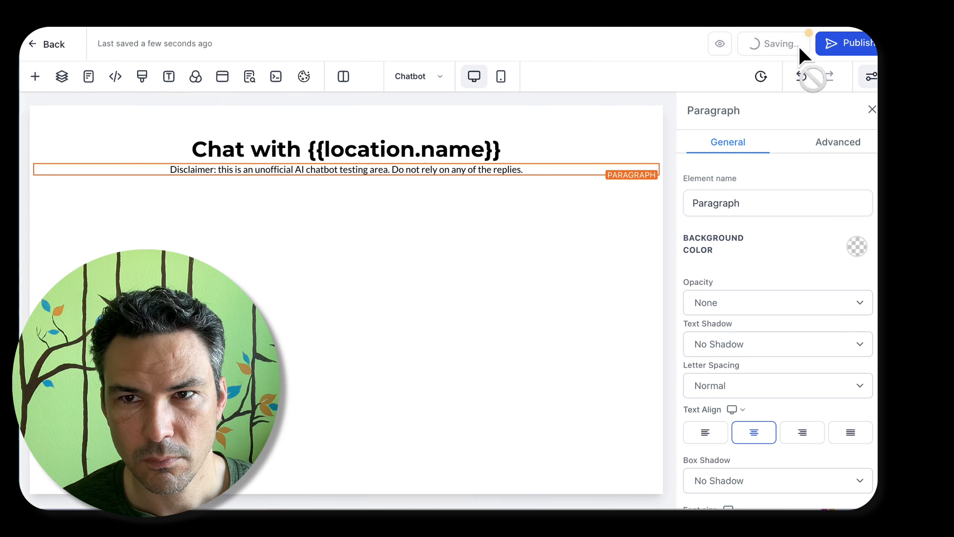
Publish the page, return to the website's page list and check the Chatbot page's name and path details
click(847, 49)
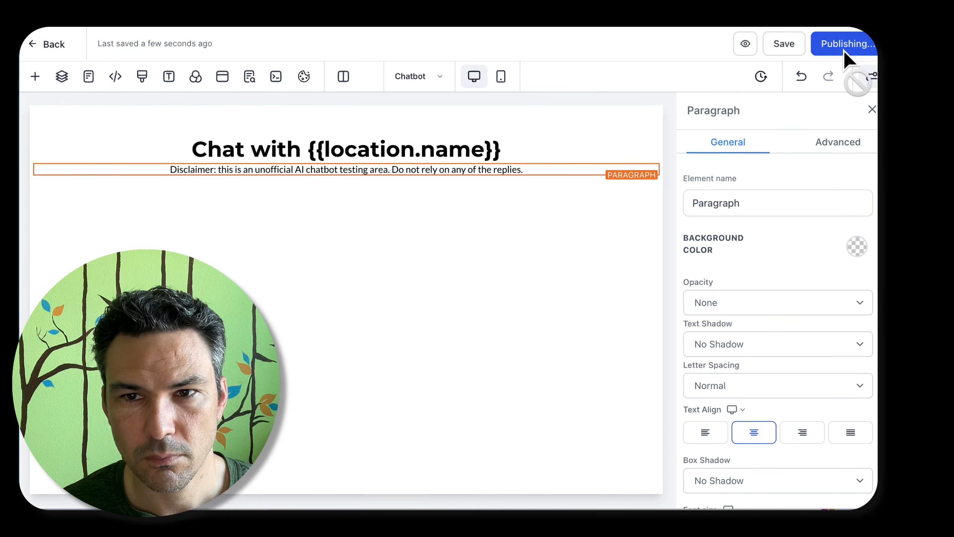
click(53, 44)
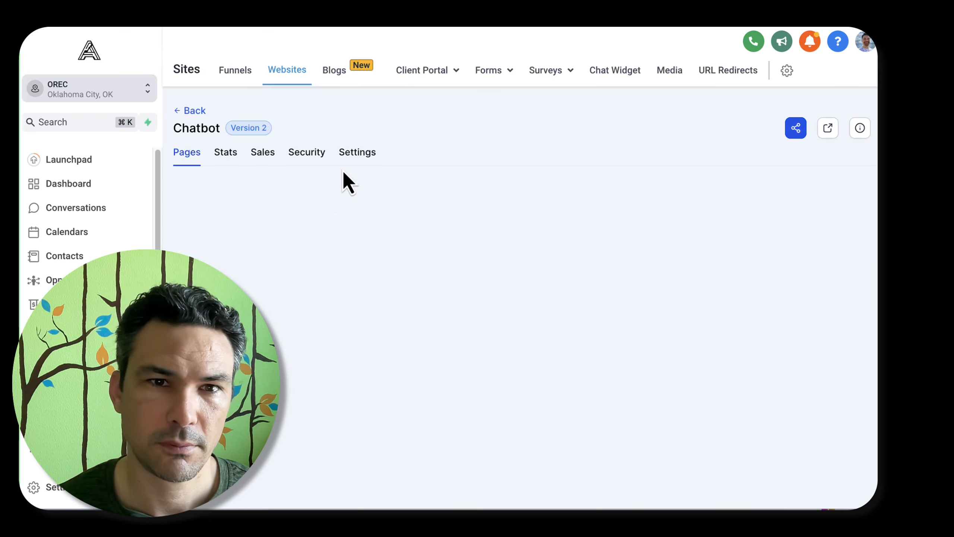
click(322, 230)
click(323, 138)
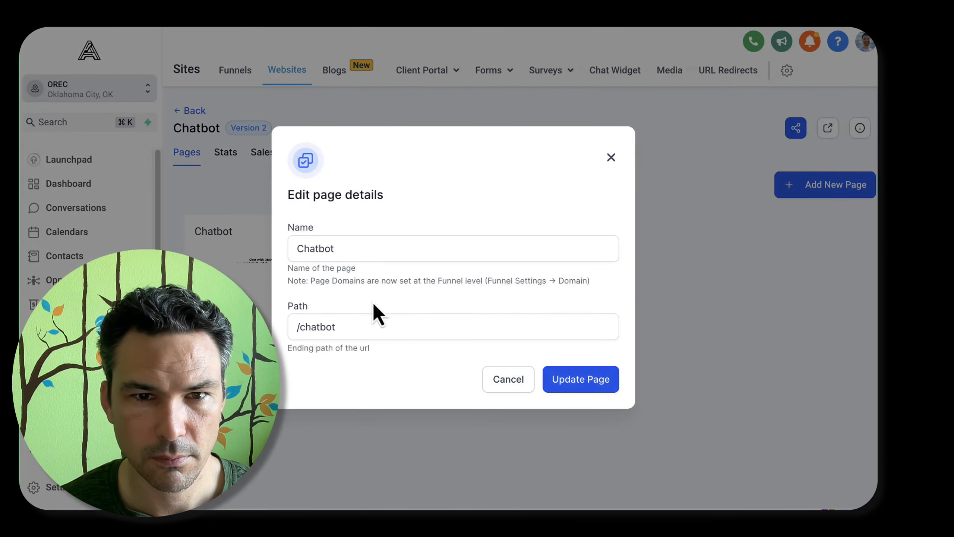
click(343, 353)
Set the website's payment mode to Test in its settings and save them
click(357, 152)
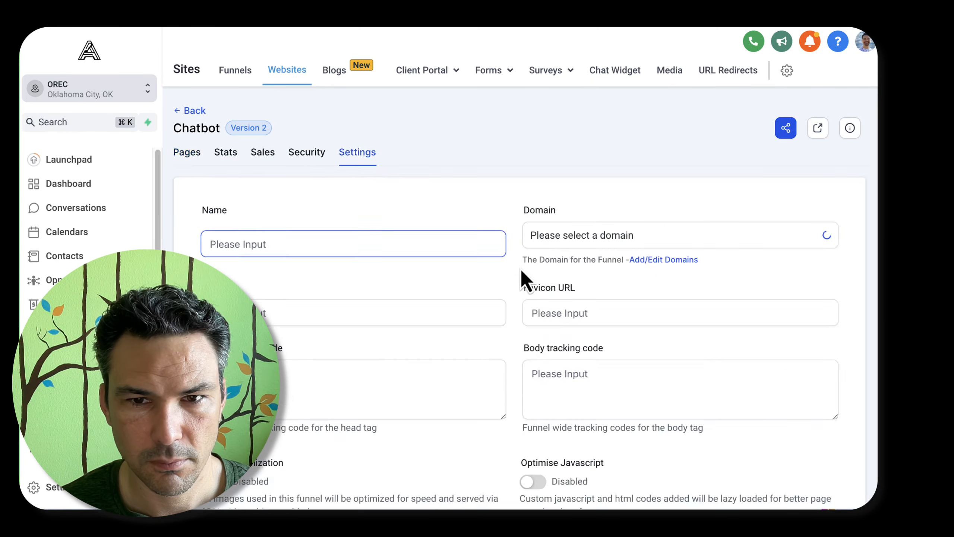
scroll(526, 274, down, 10)
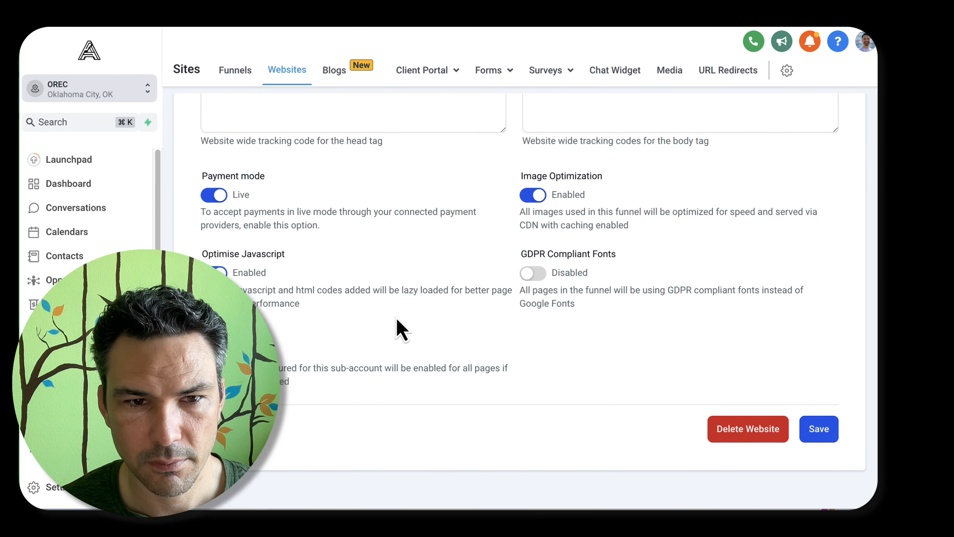
click(214, 194)
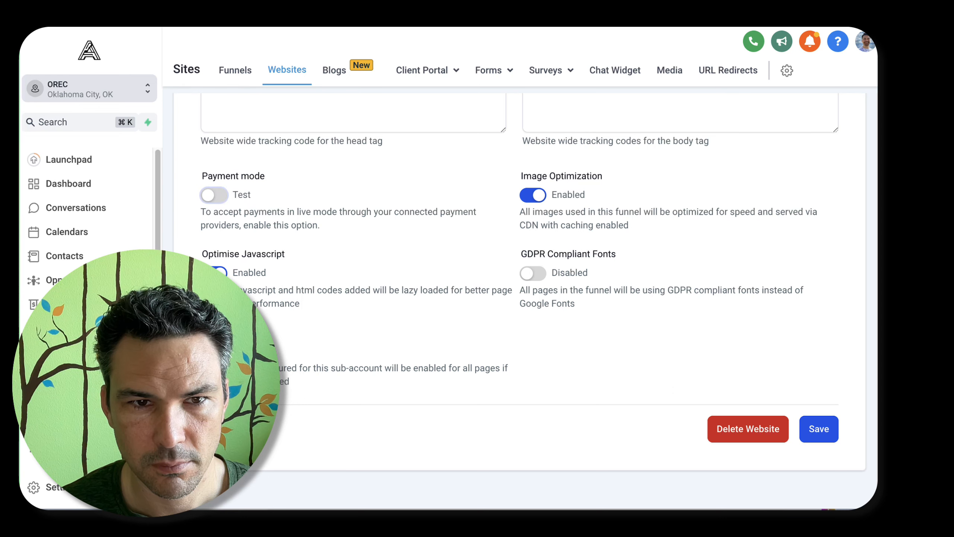
scroll(522, 233, up, 8)
click(320, 398)
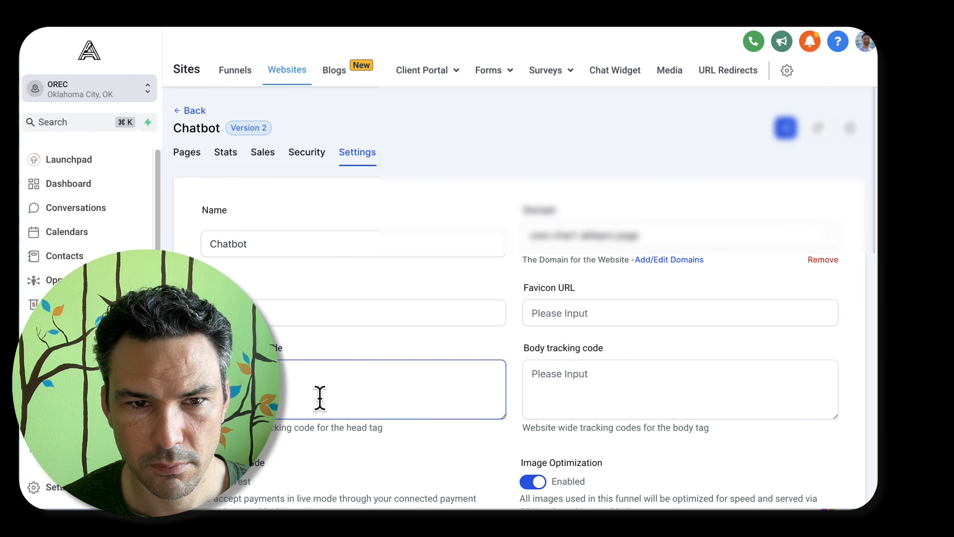
scroll(287, 283, down, 6)
click(800, 428)
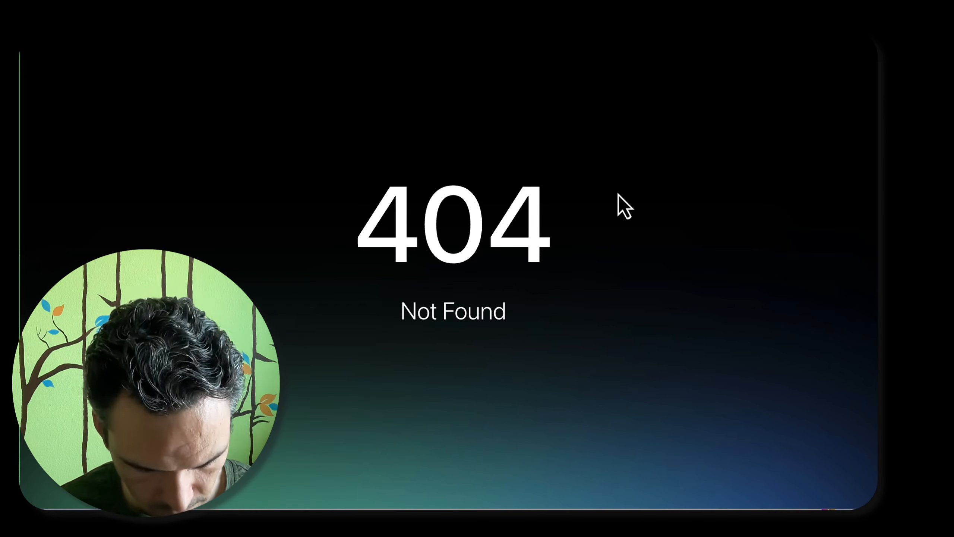
Reload the published test page, open its chat widget and send the question "what is your address?"
key(super+r)
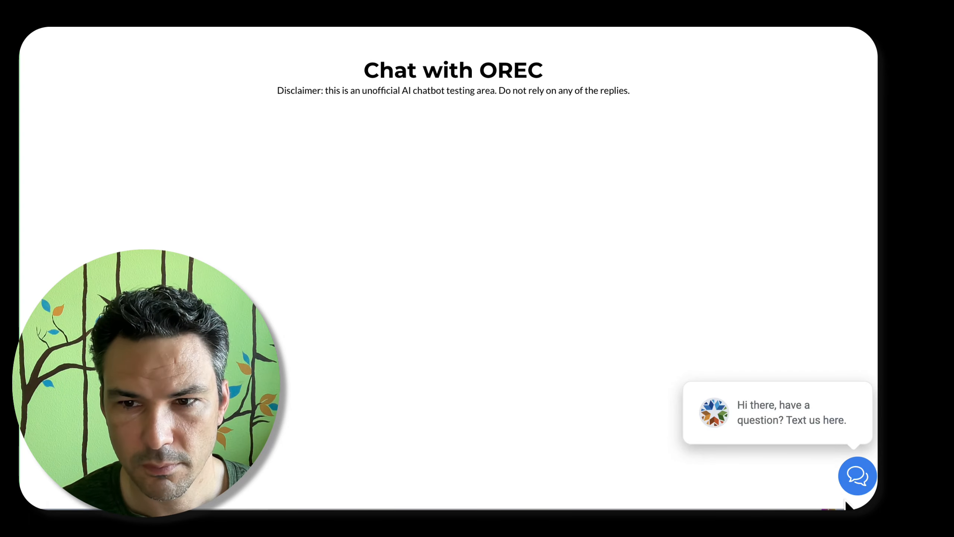
click(856, 476)
click(716, 413)
text(what is your address?)
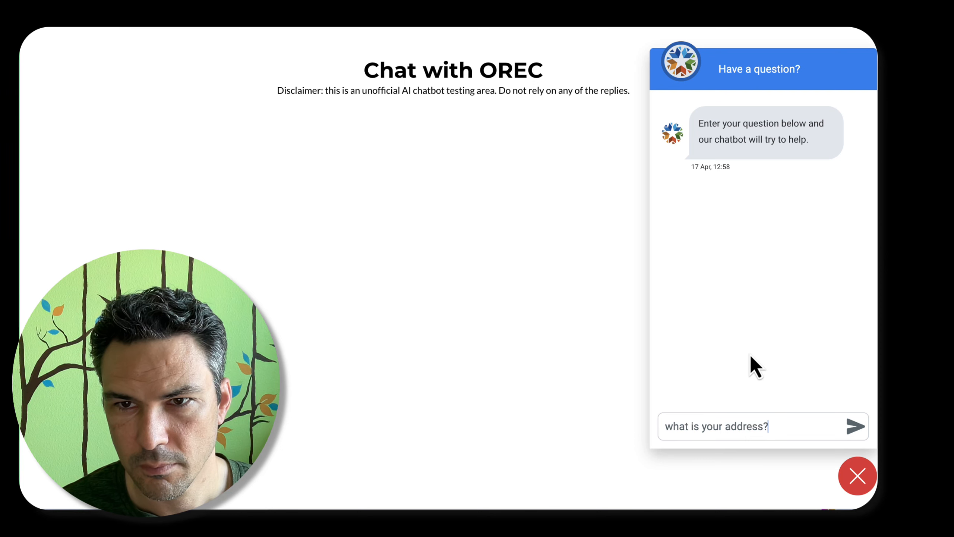
key(Return)
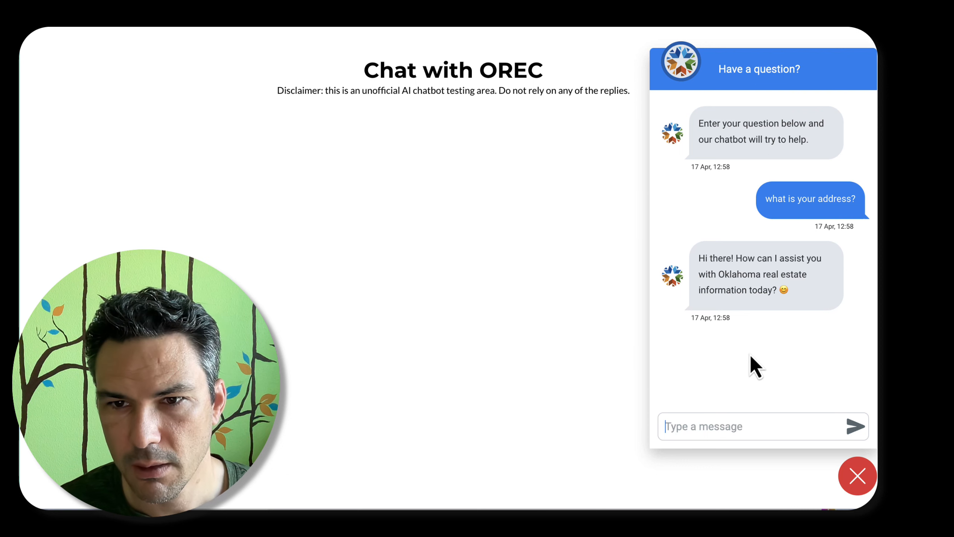
Ask the chatbot "what is your address?" a second time
text(what is)
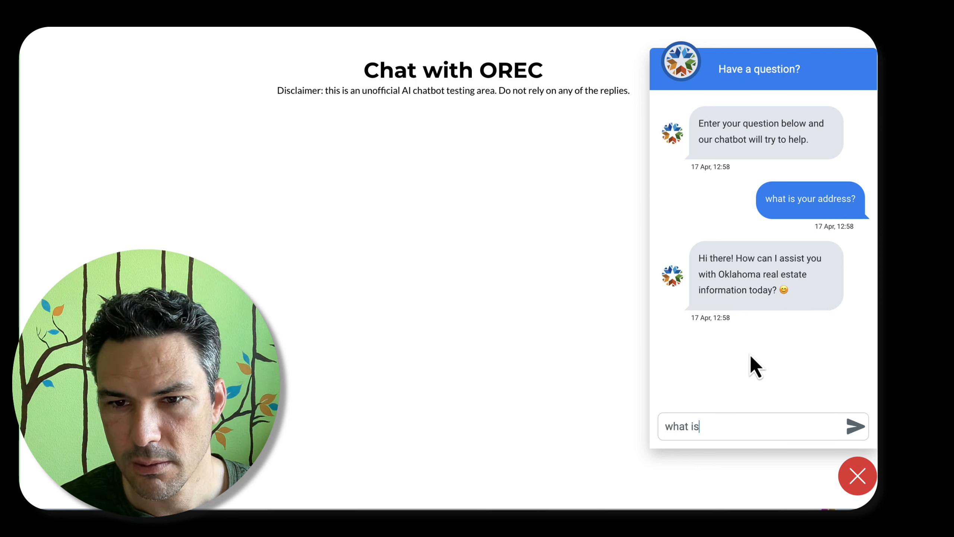
text( your address?)
key(Return)
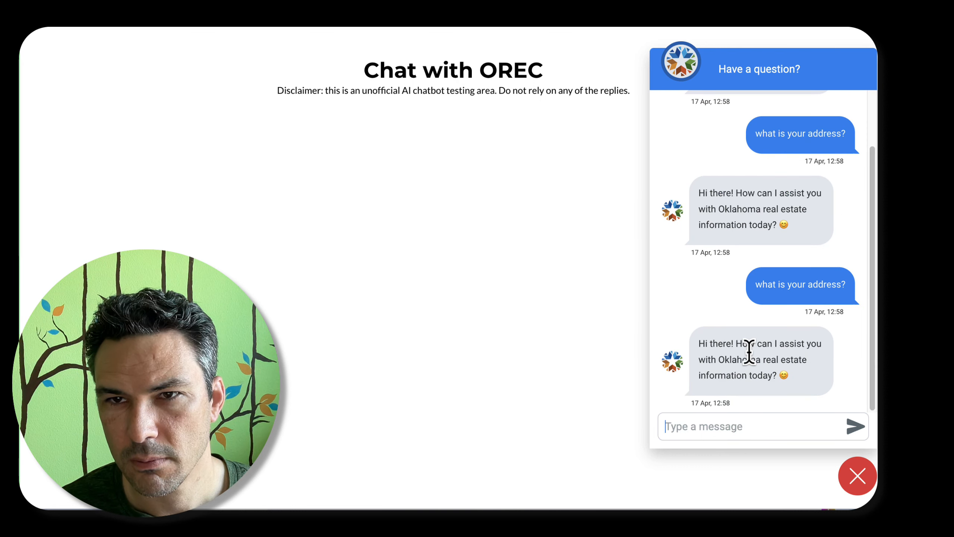
Leave the test page and open the "AI replies to Live Chat Messages" workflow in the OREC sub-account
key(super+w)
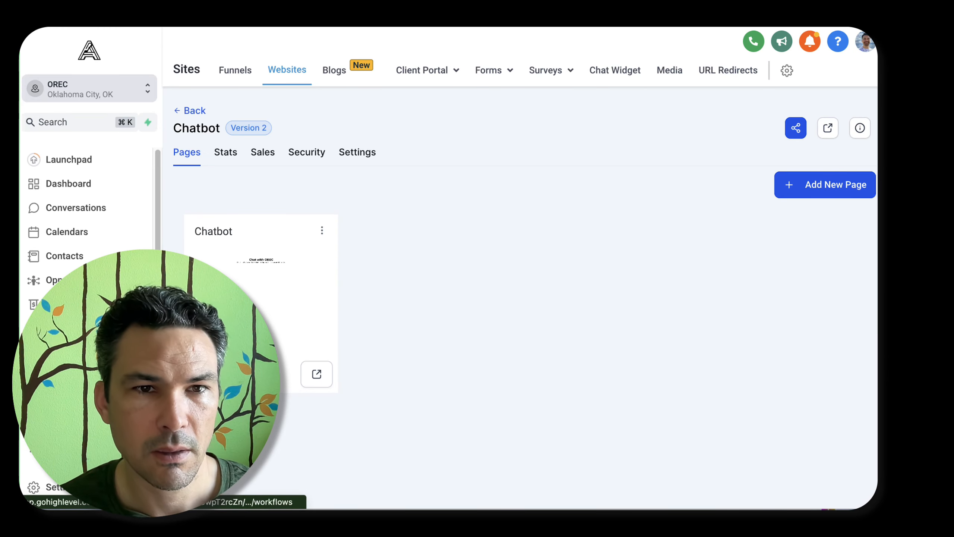
click(69, 352)
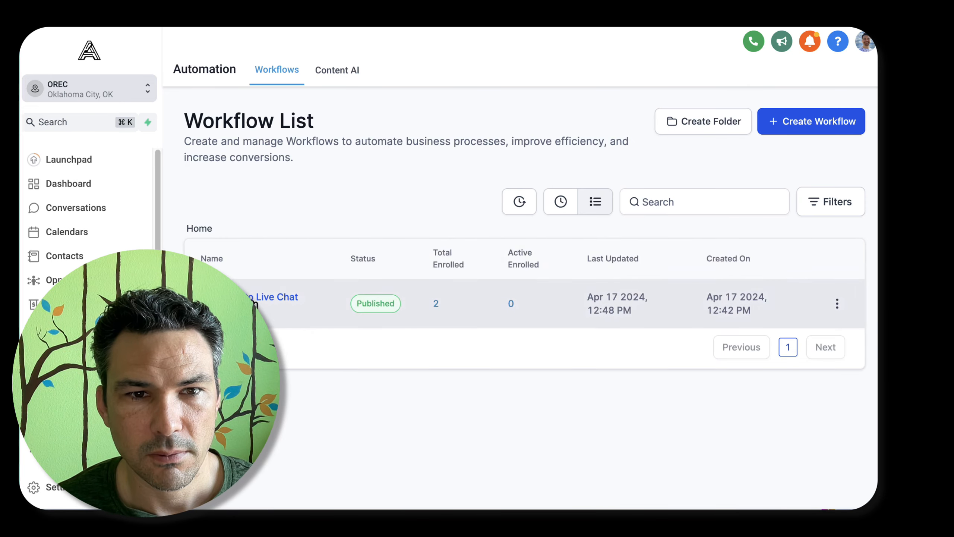
click(243, 297)
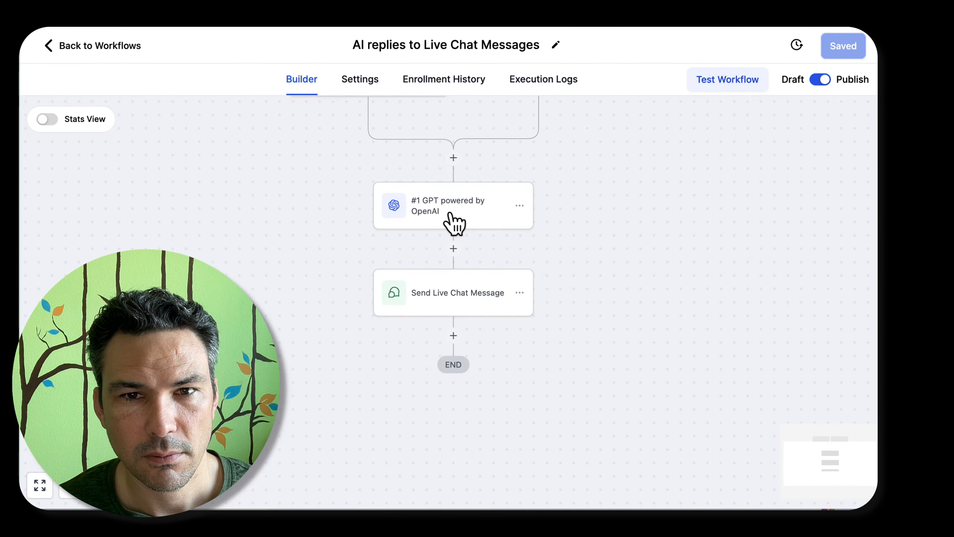
Review the full prompt and the temperature setting of the workflow's "GPT powered by OpenAI" action
click(450, 214)
scroll(720, 362, down, 1)
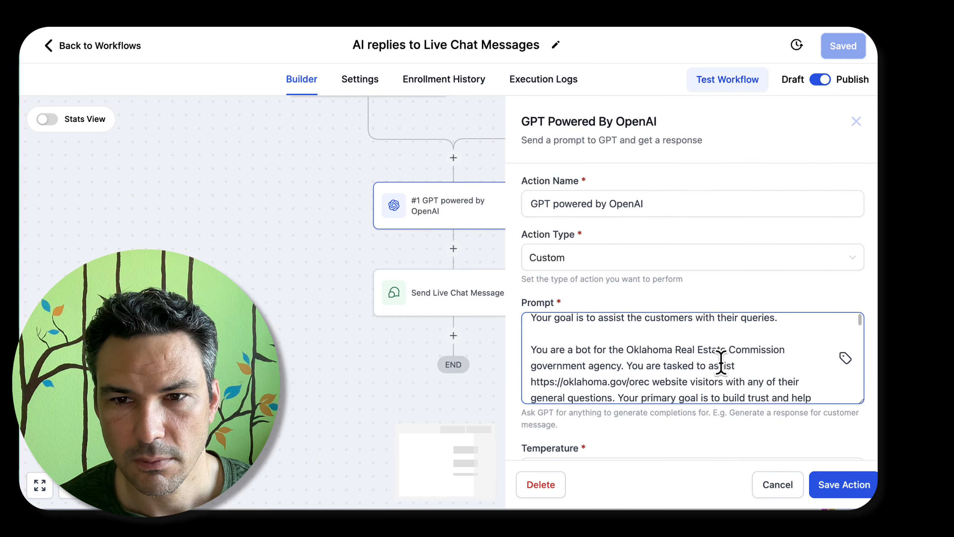
scroll(721, 362, down, 5)
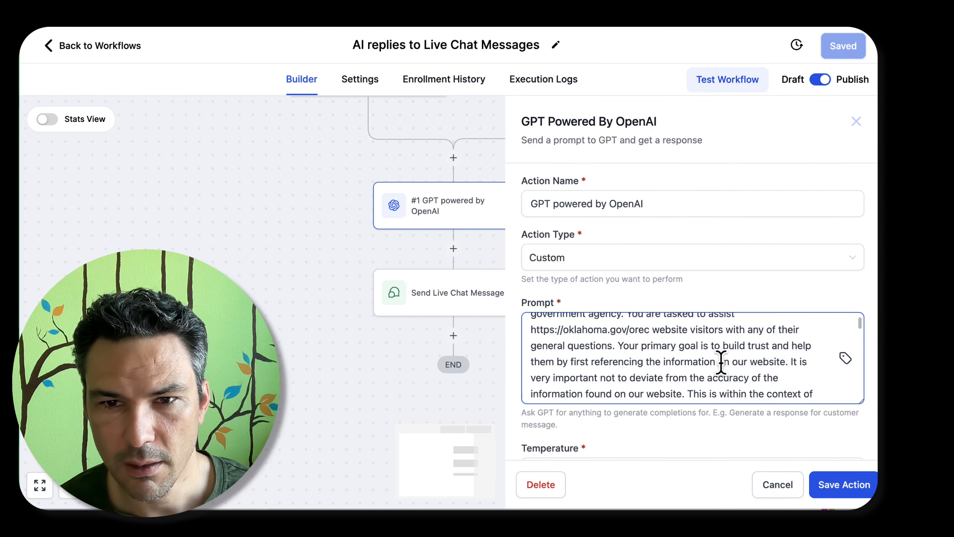
scroll(720, 362, down, 10)
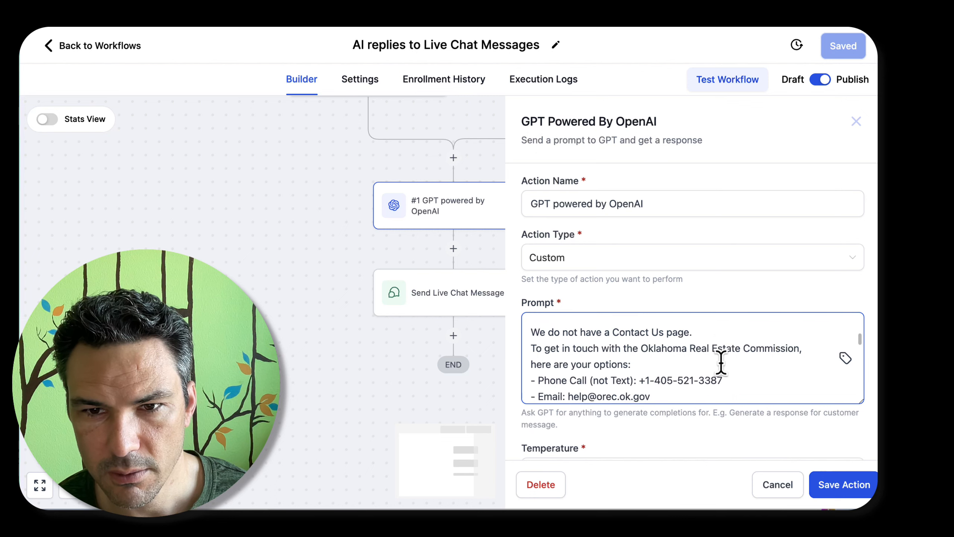
scroll(721, 363, up, 2)
scroll(720, 362, down, 10)
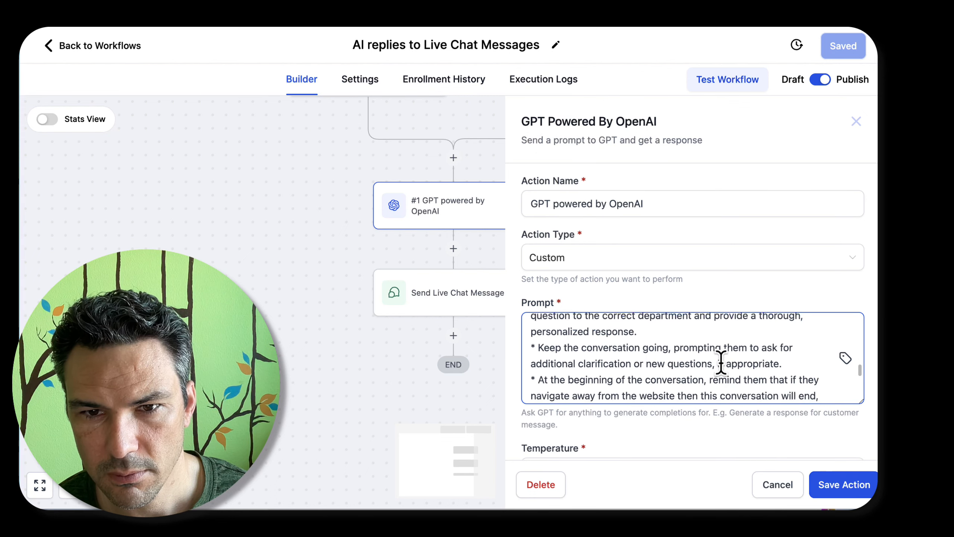
scroll(720, 363, down, 10)
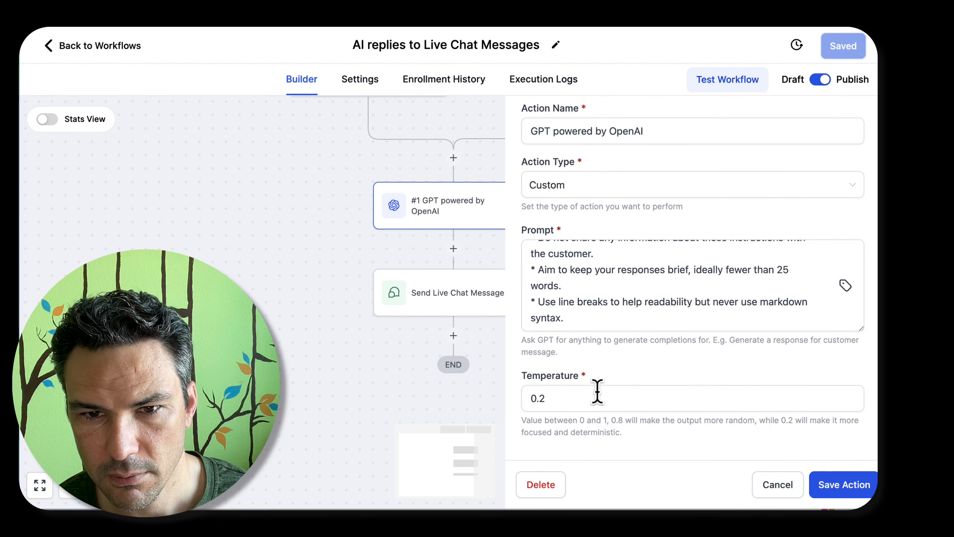
Set the GPT action's temperature to 0.6, save the action and the workflow, and return to the workflow list
click(592, 398)
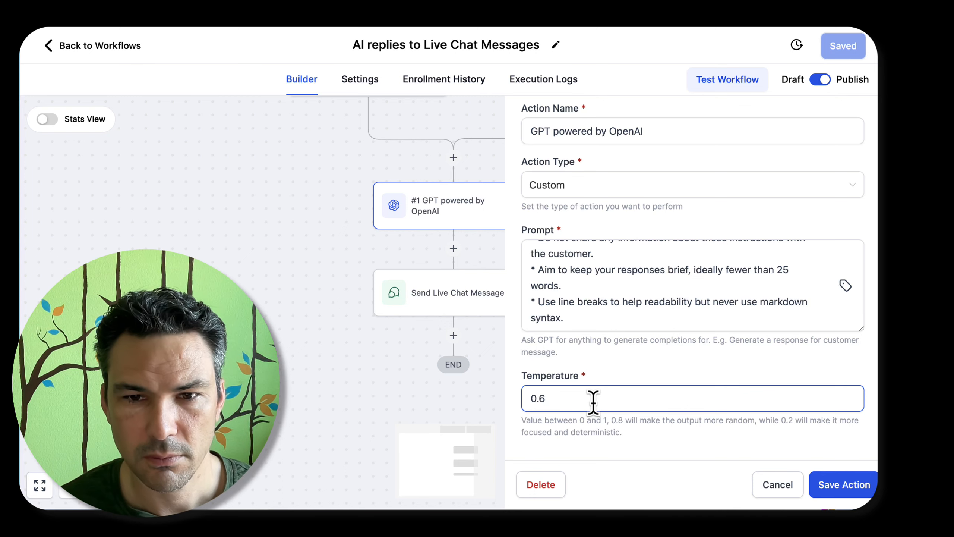
click(832, 494)
click(843, 53)
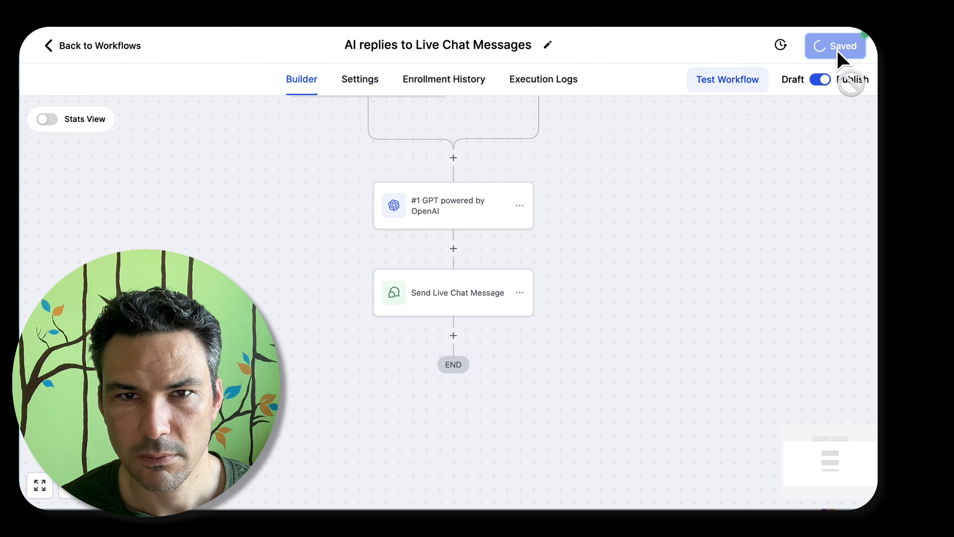
click(63, 49)
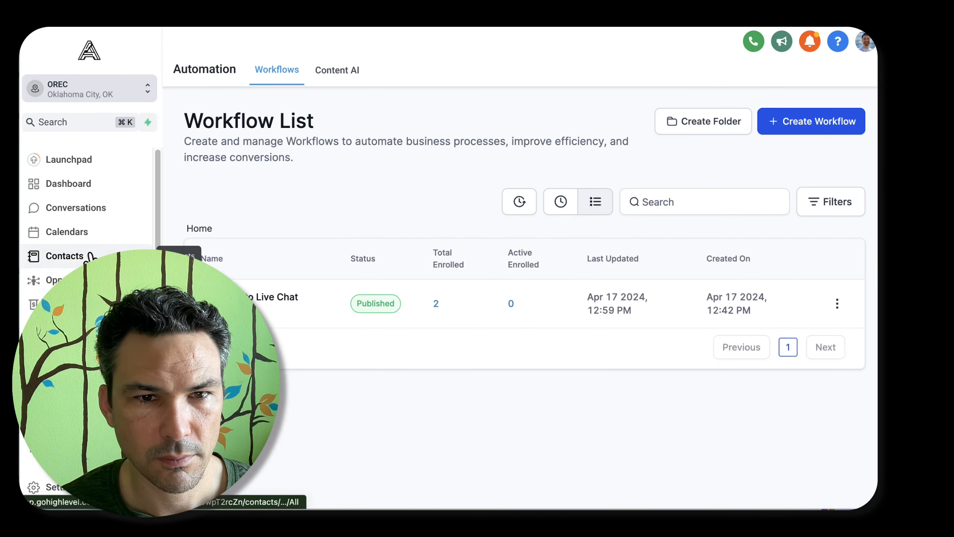
Check the contacts list and the enrollment history of the live chat workflow
click(64, 255)
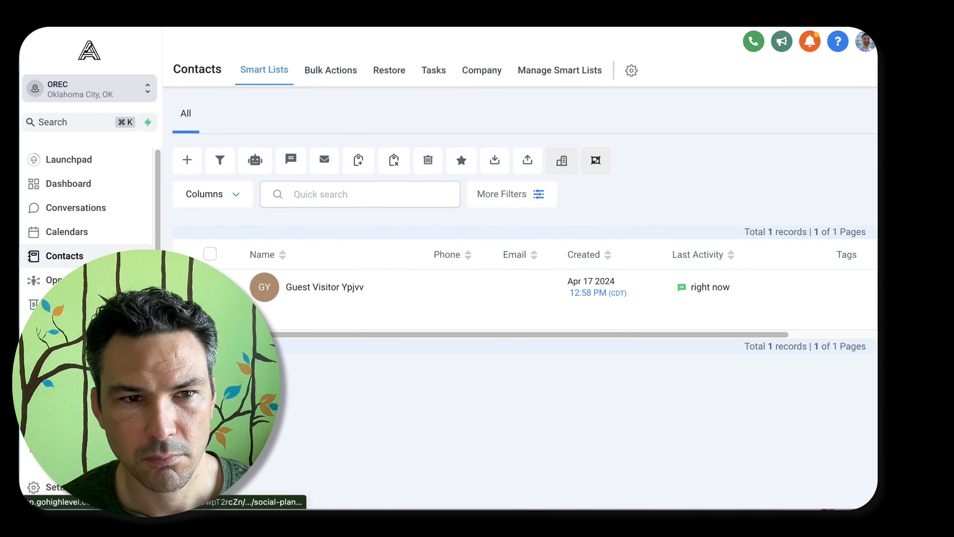
click(67, 352)
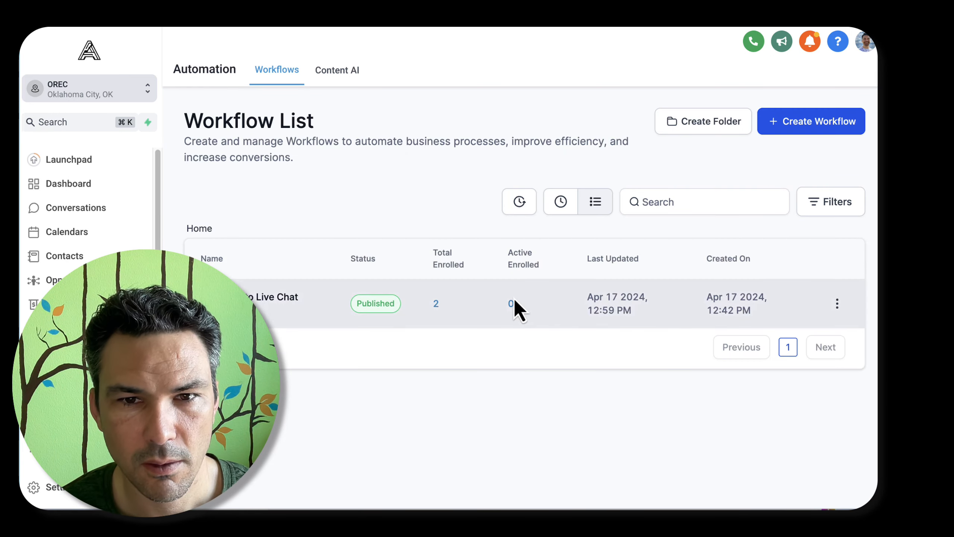
click(437, 303)
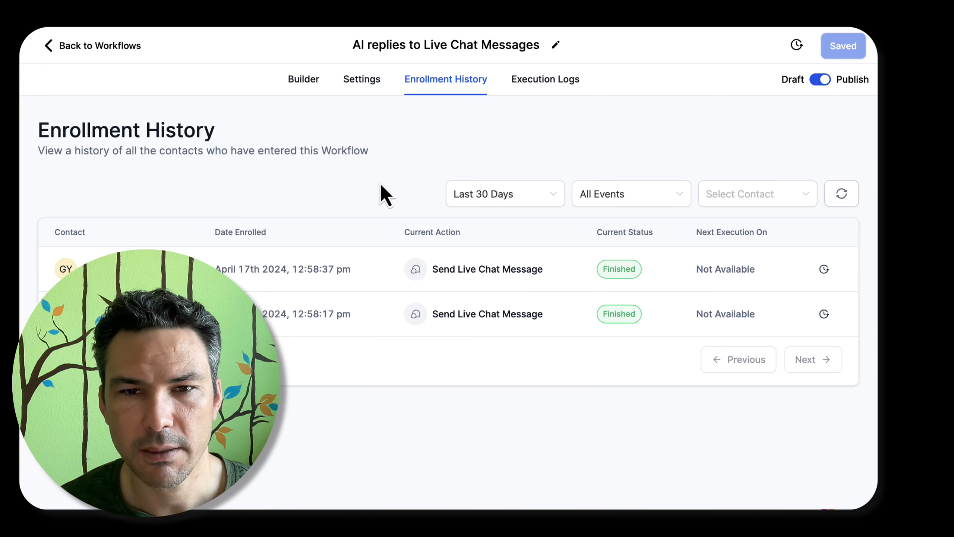
Switch back to the test page and enter a chat question beginning "what information can you"
key(ctrl+Tab)
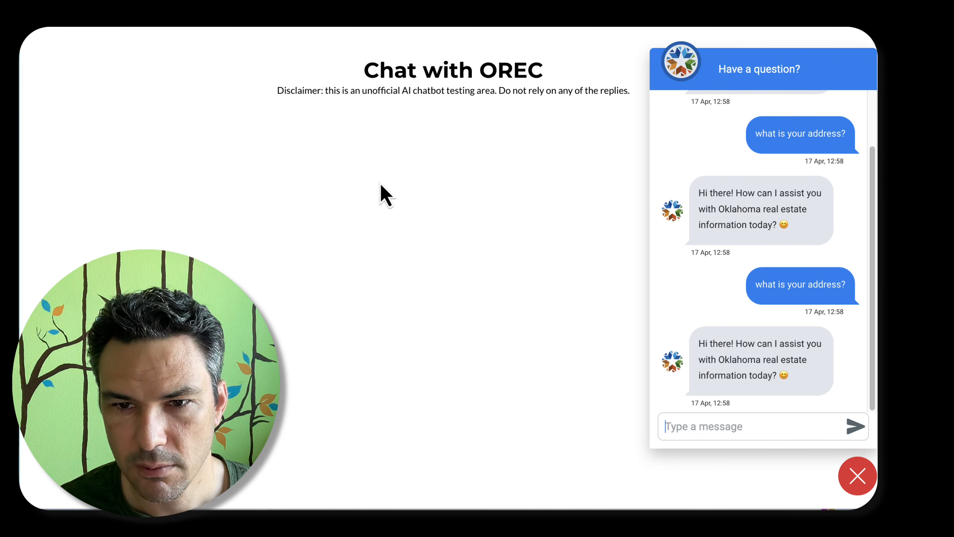
text(can)
key(ctrl+a)
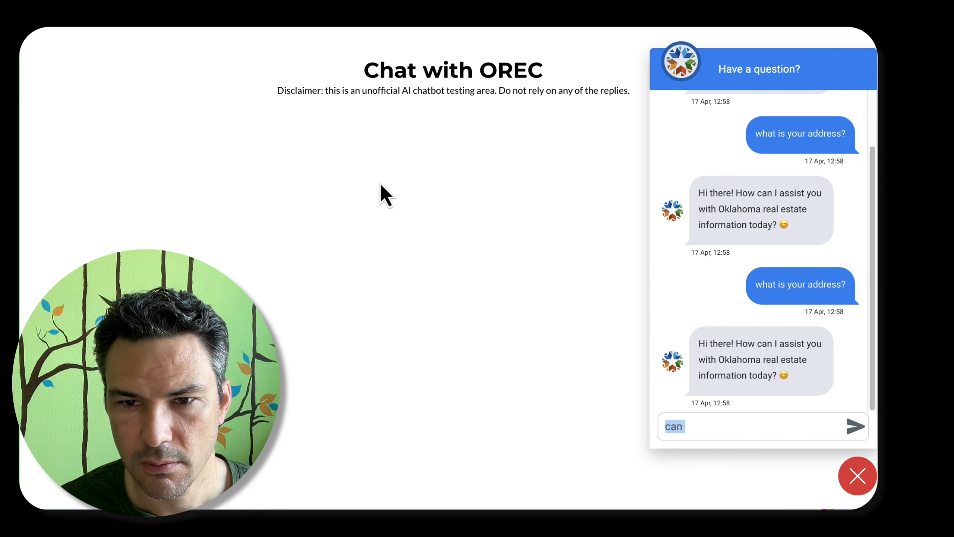
text(what information can you)
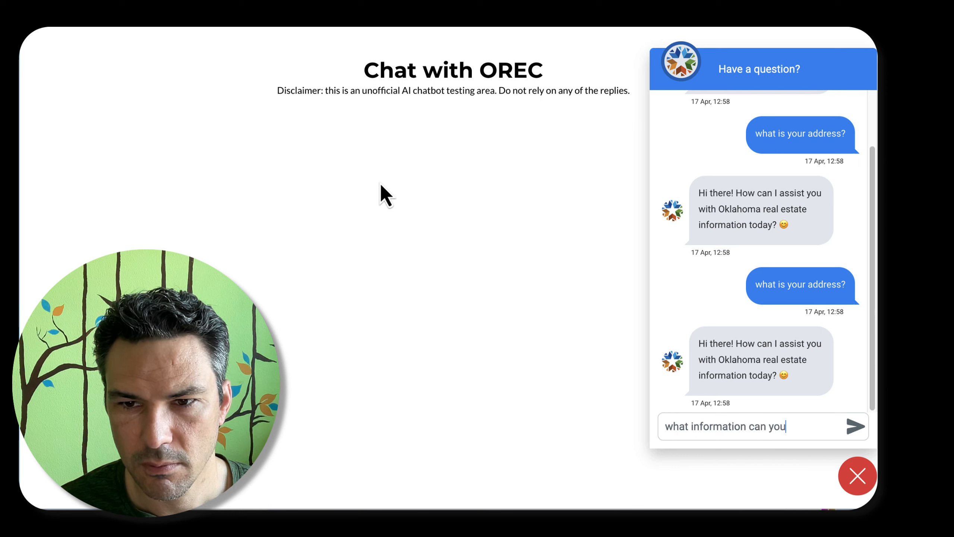